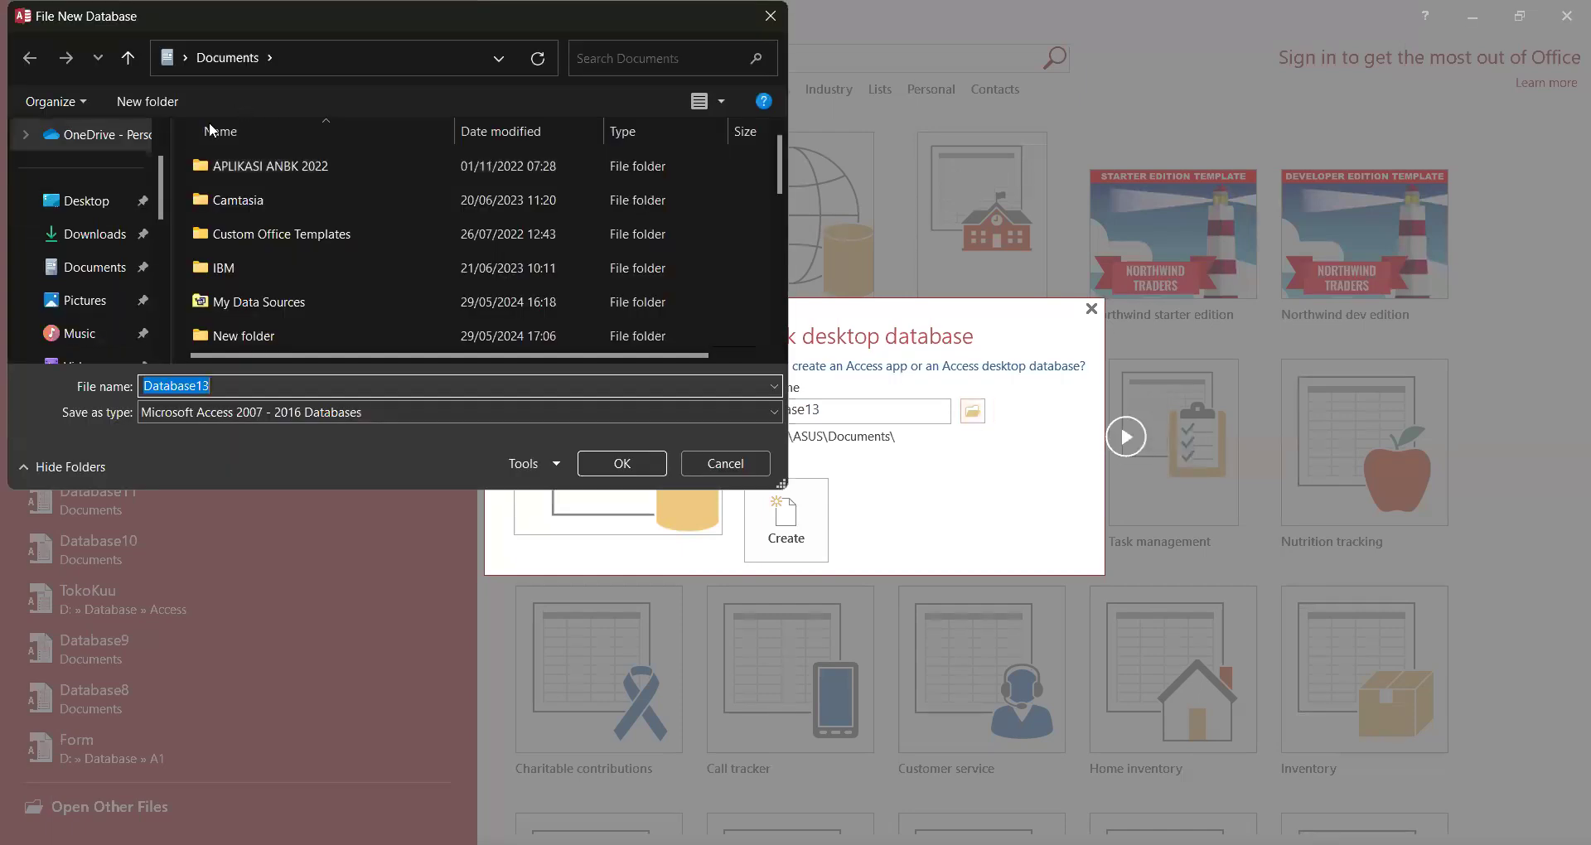
Create a new folder named TOKOKU inside the Database folder on drive D and open it.
scroll(154, 241, down, 2)
click(105, 248)
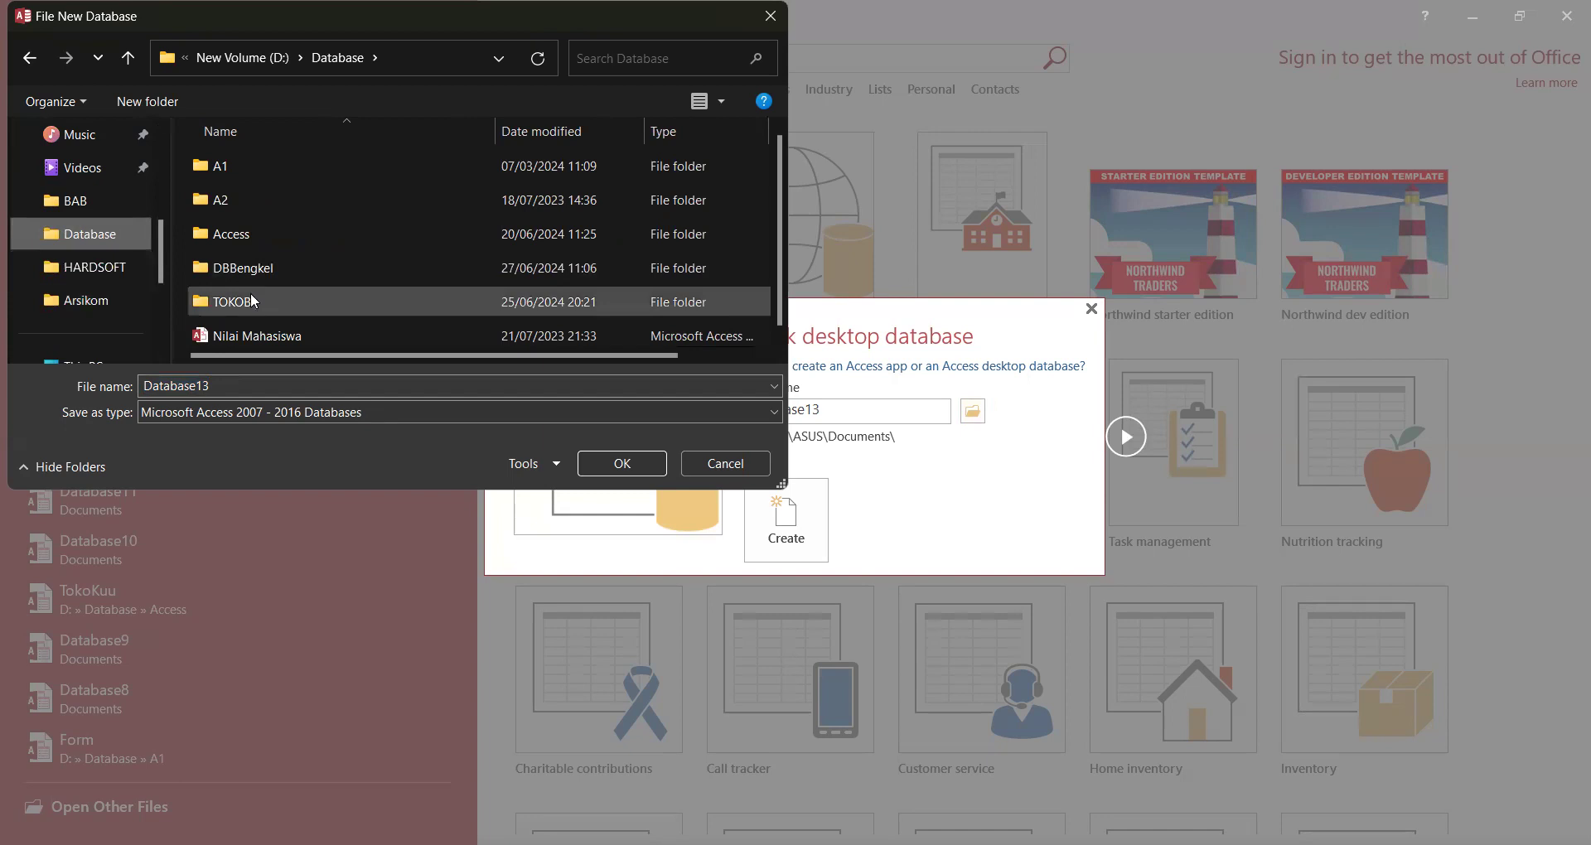
click(163, 102)
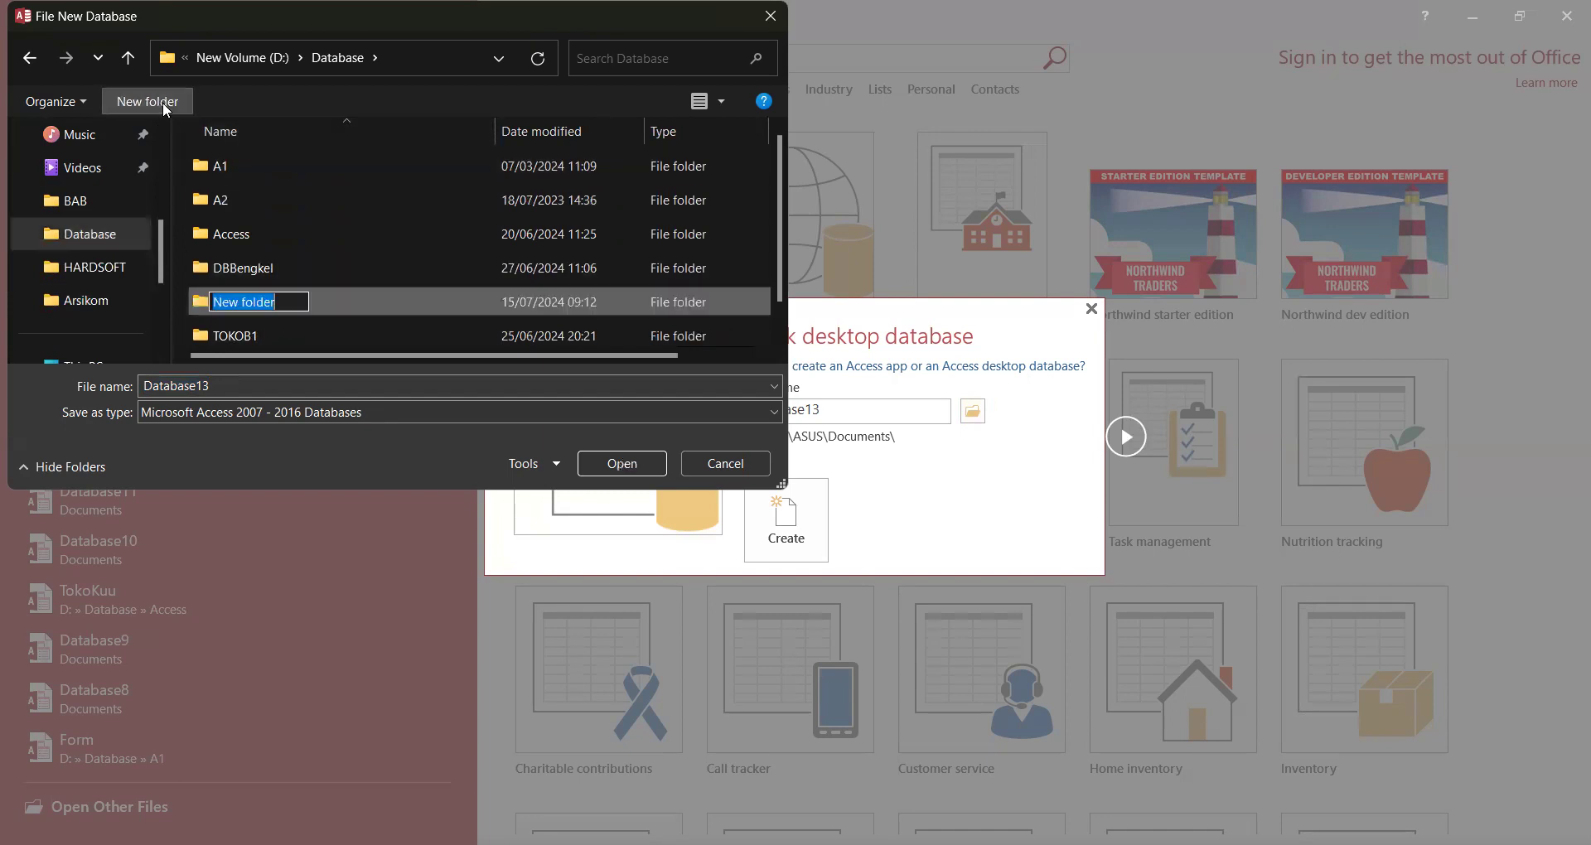
text(TOKOKU)
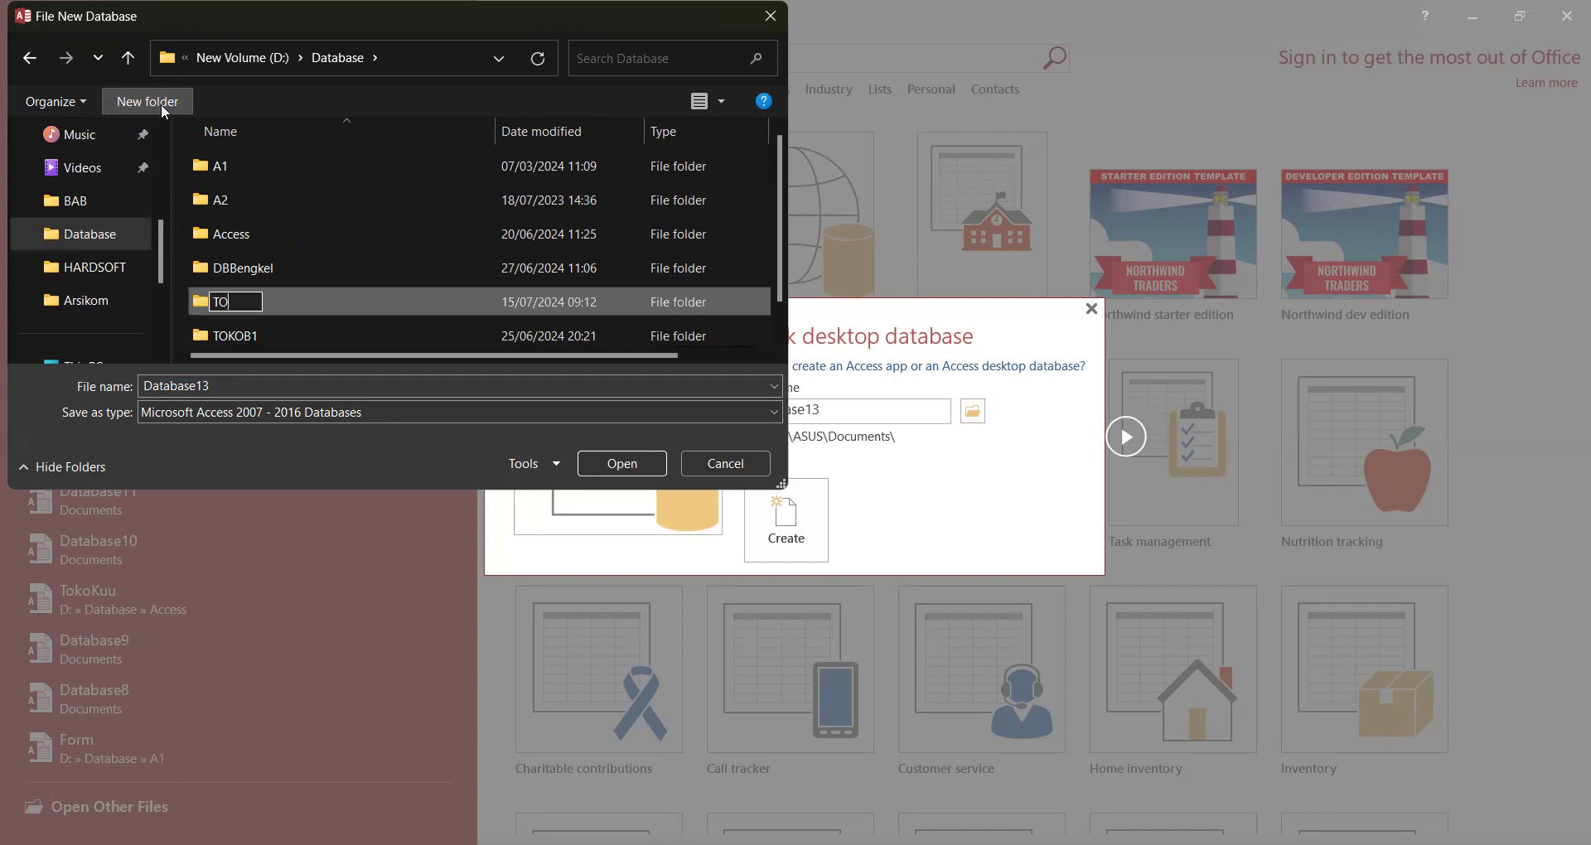
double_click(308, 304)
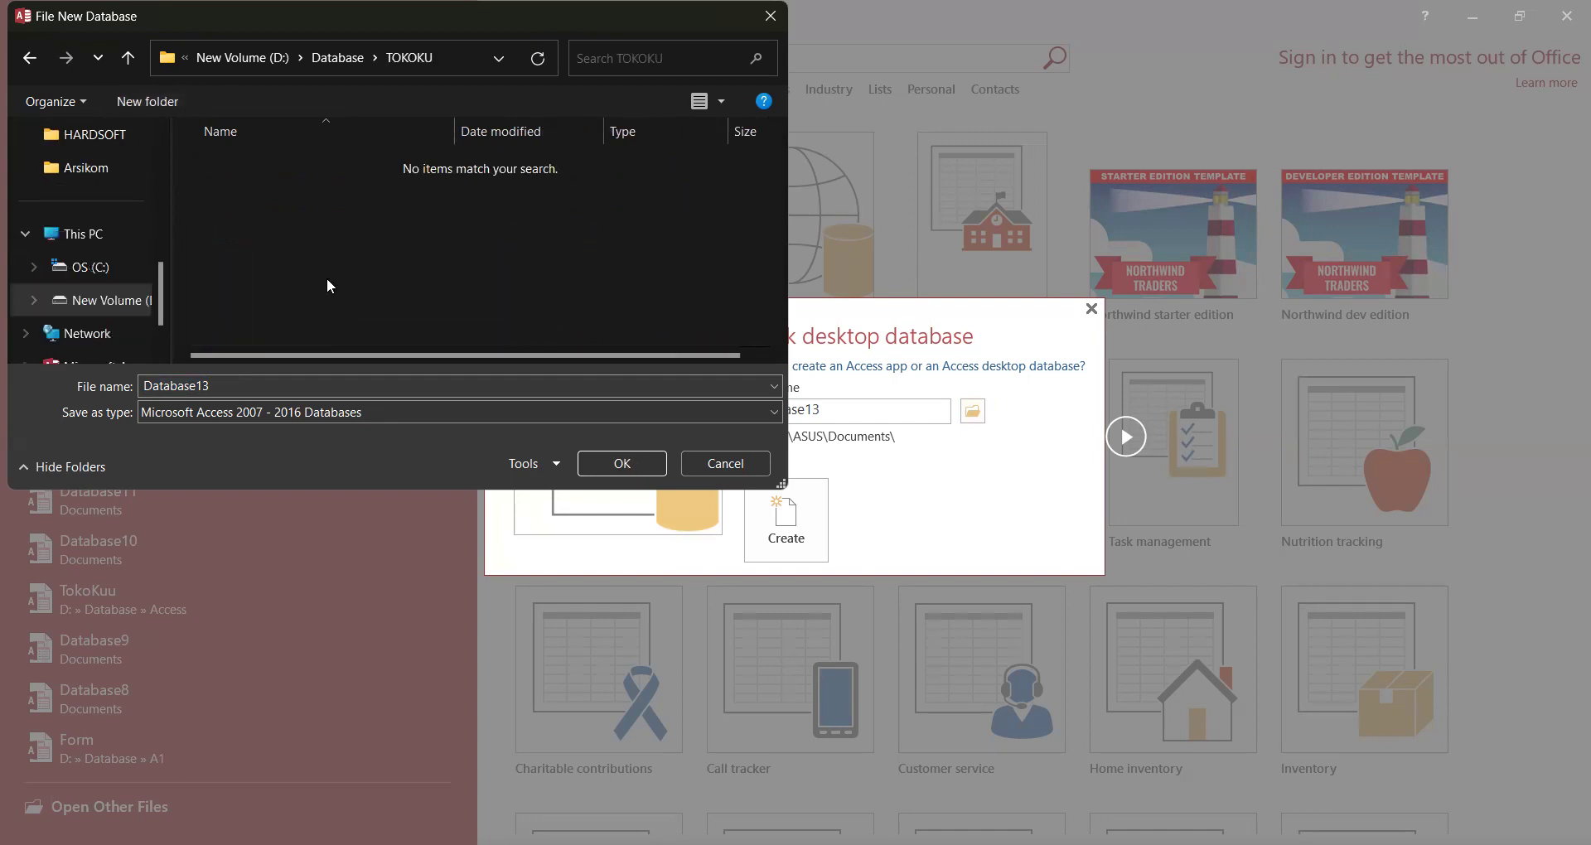
Name the blank desktop database DbTOKO and create it in the TOKOKU folder.
double_click(312, 387)
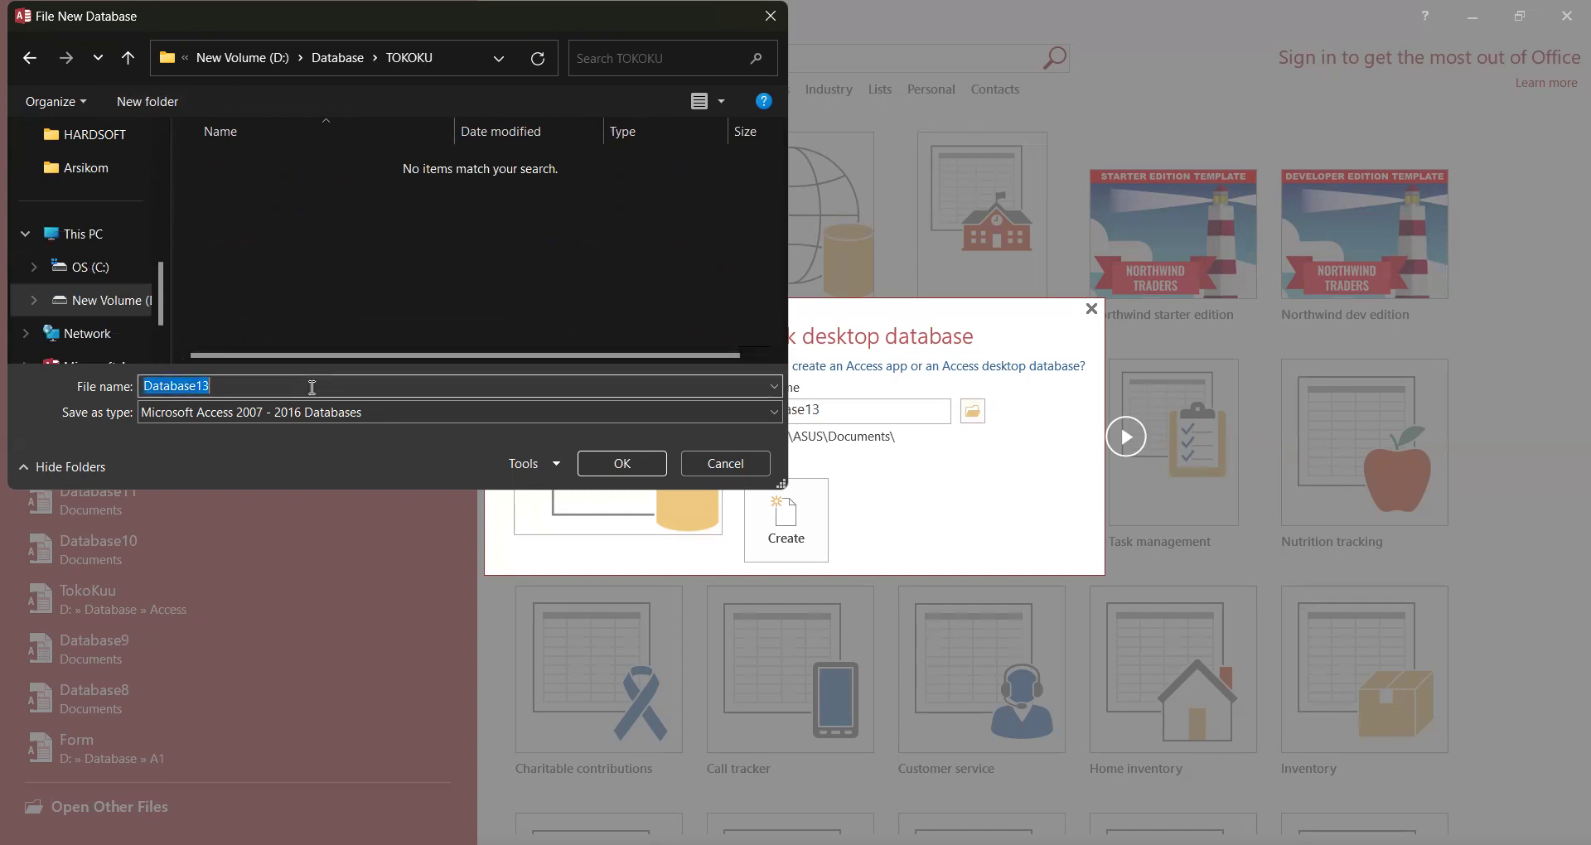
text(DbTOKO)
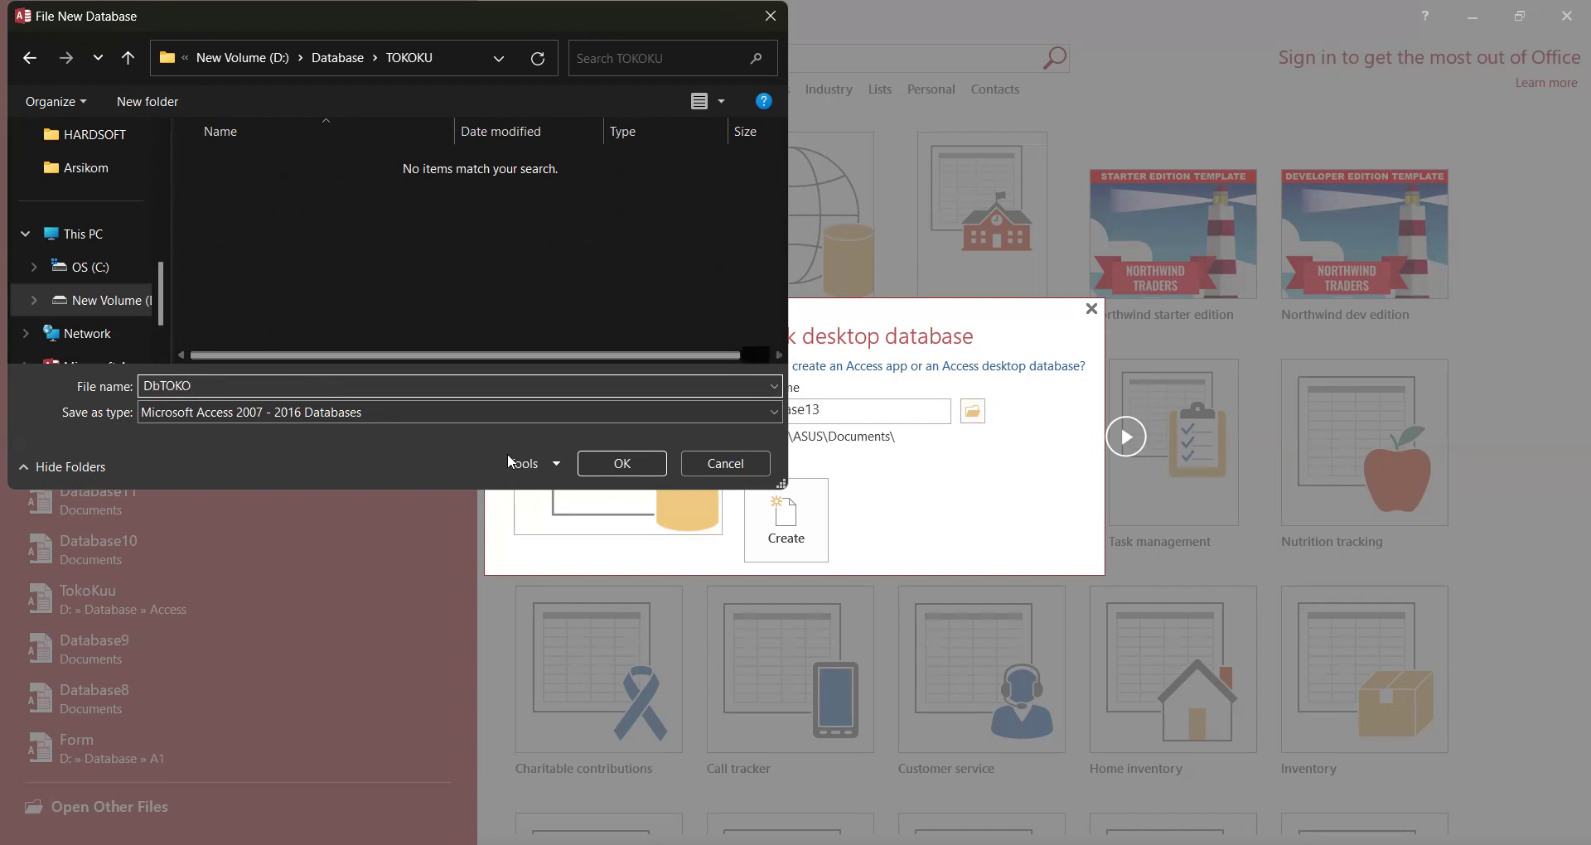
click(621, 463)
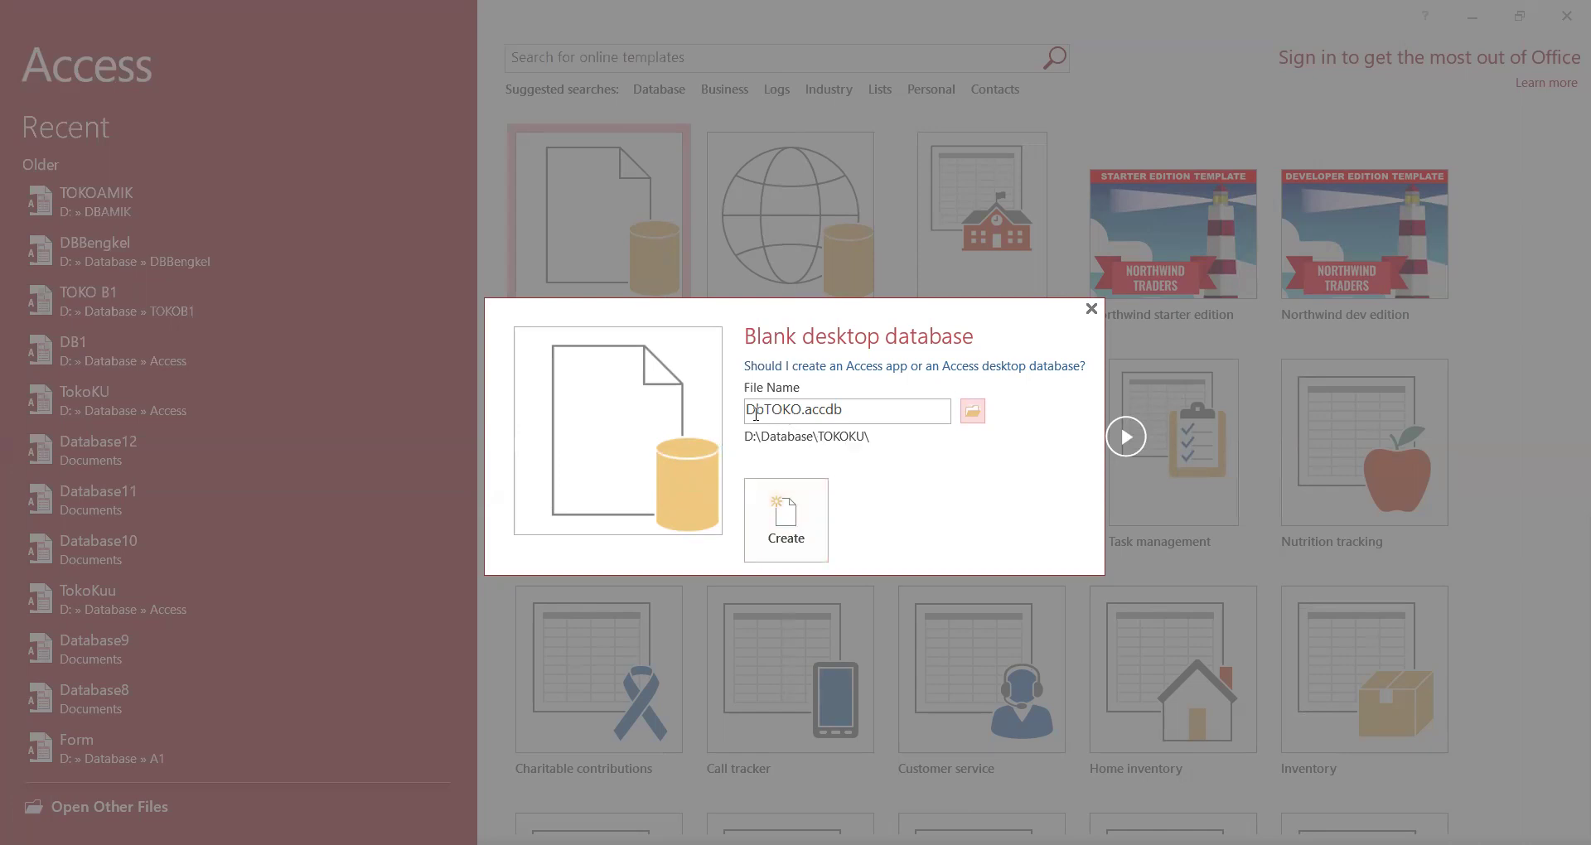
click(796, 534)
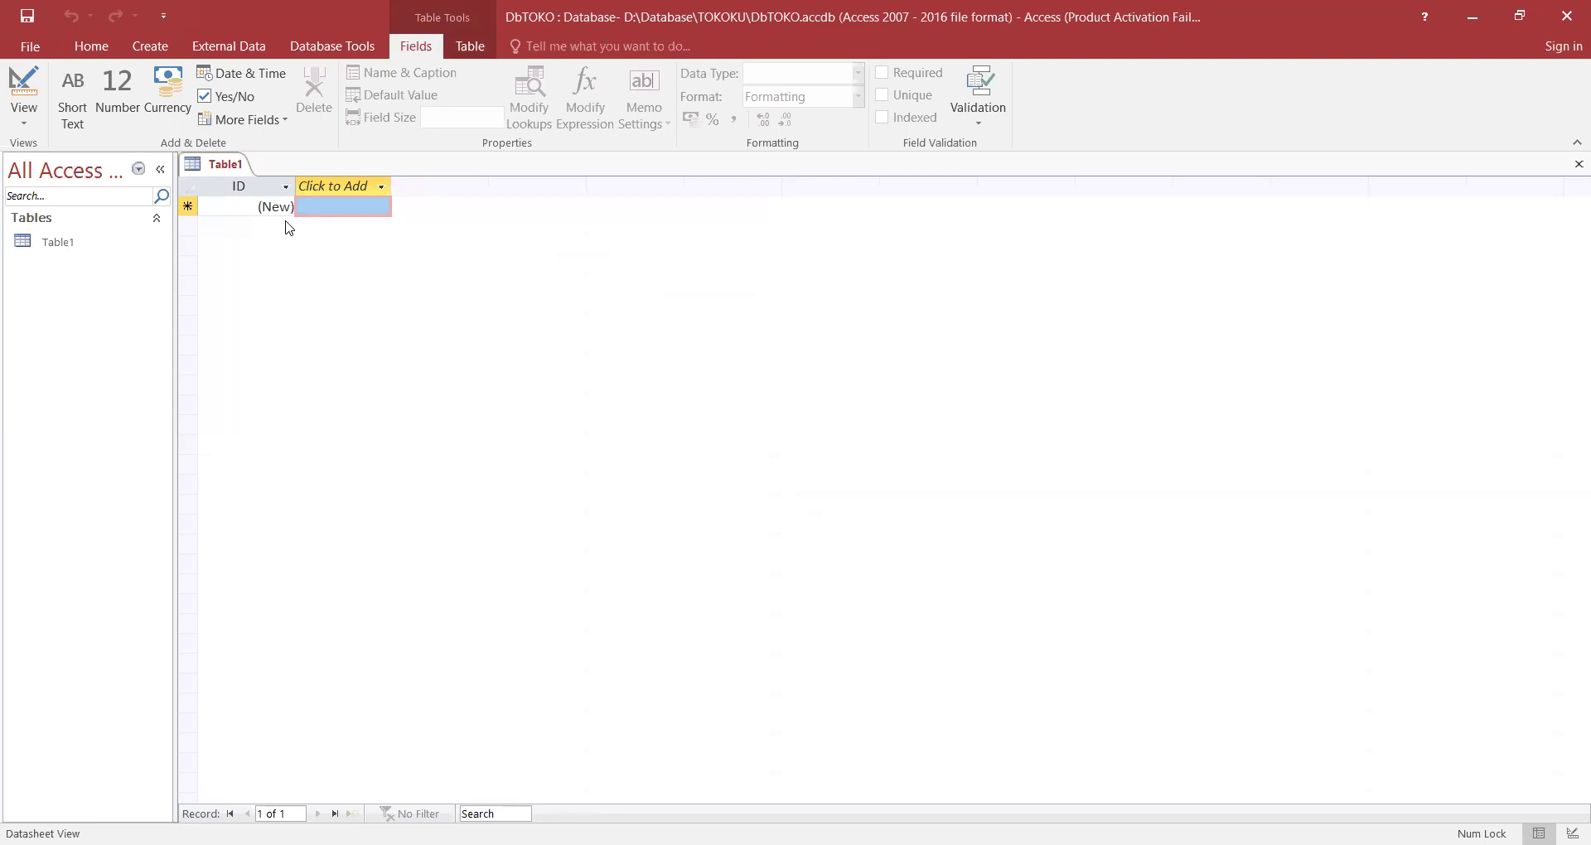
click(107, 251)
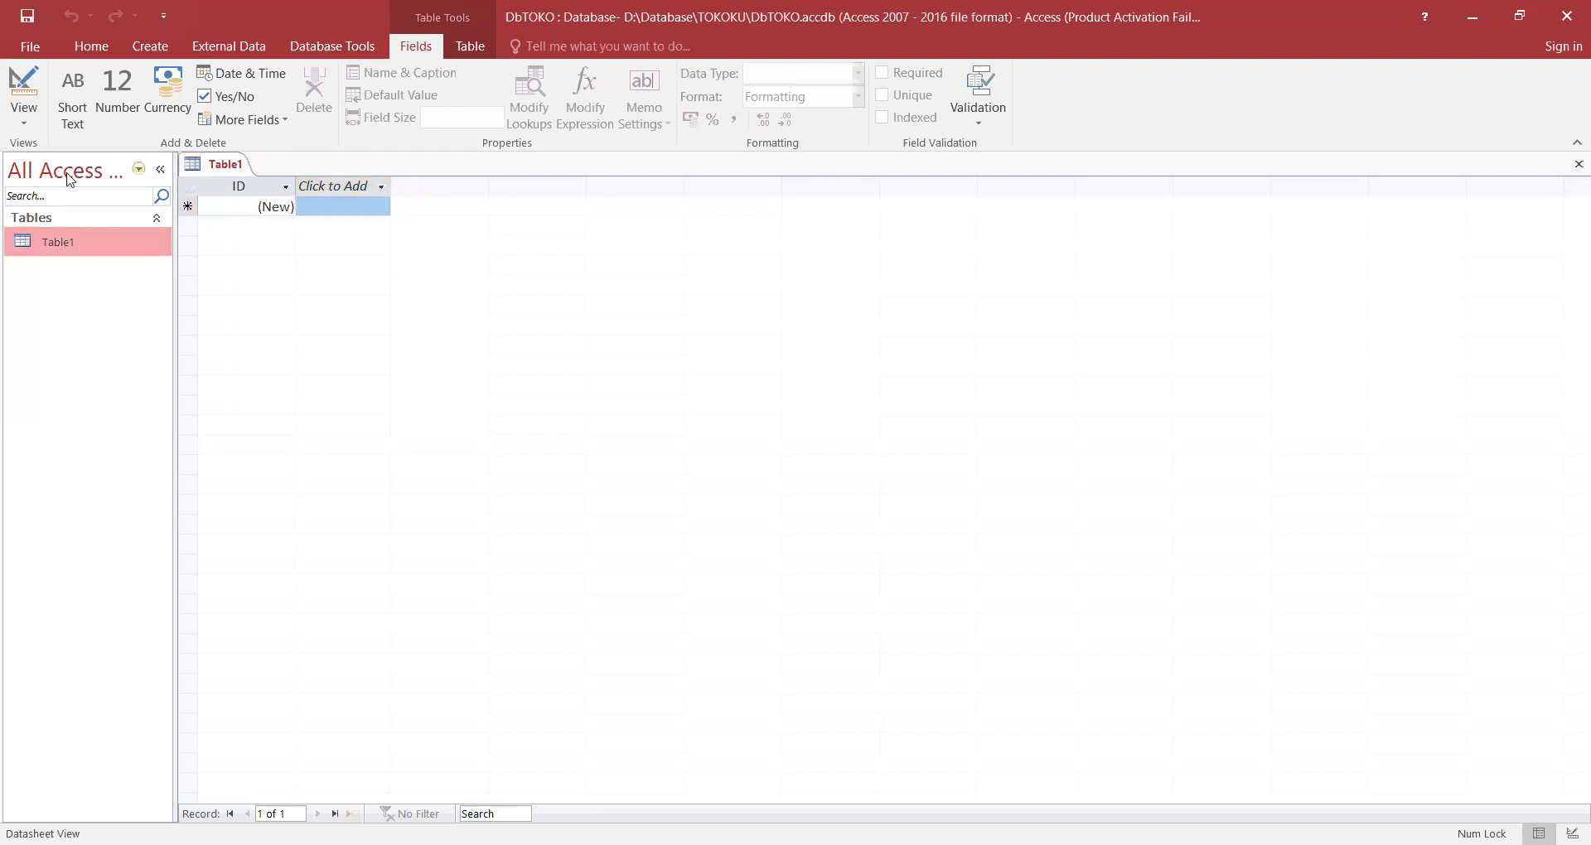
click(24, 124)
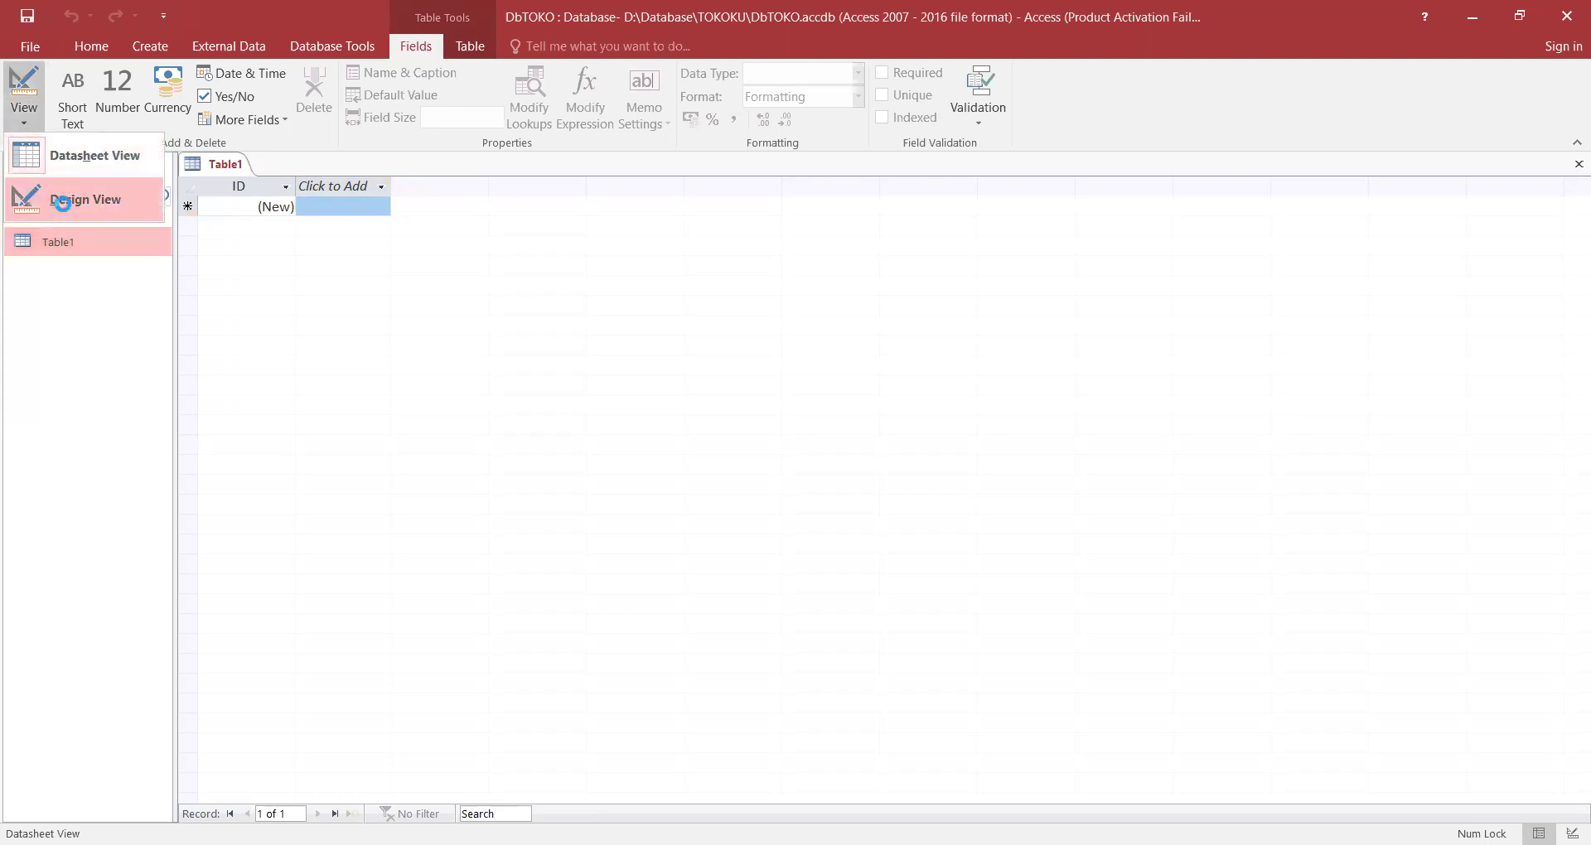
click(66, 203)
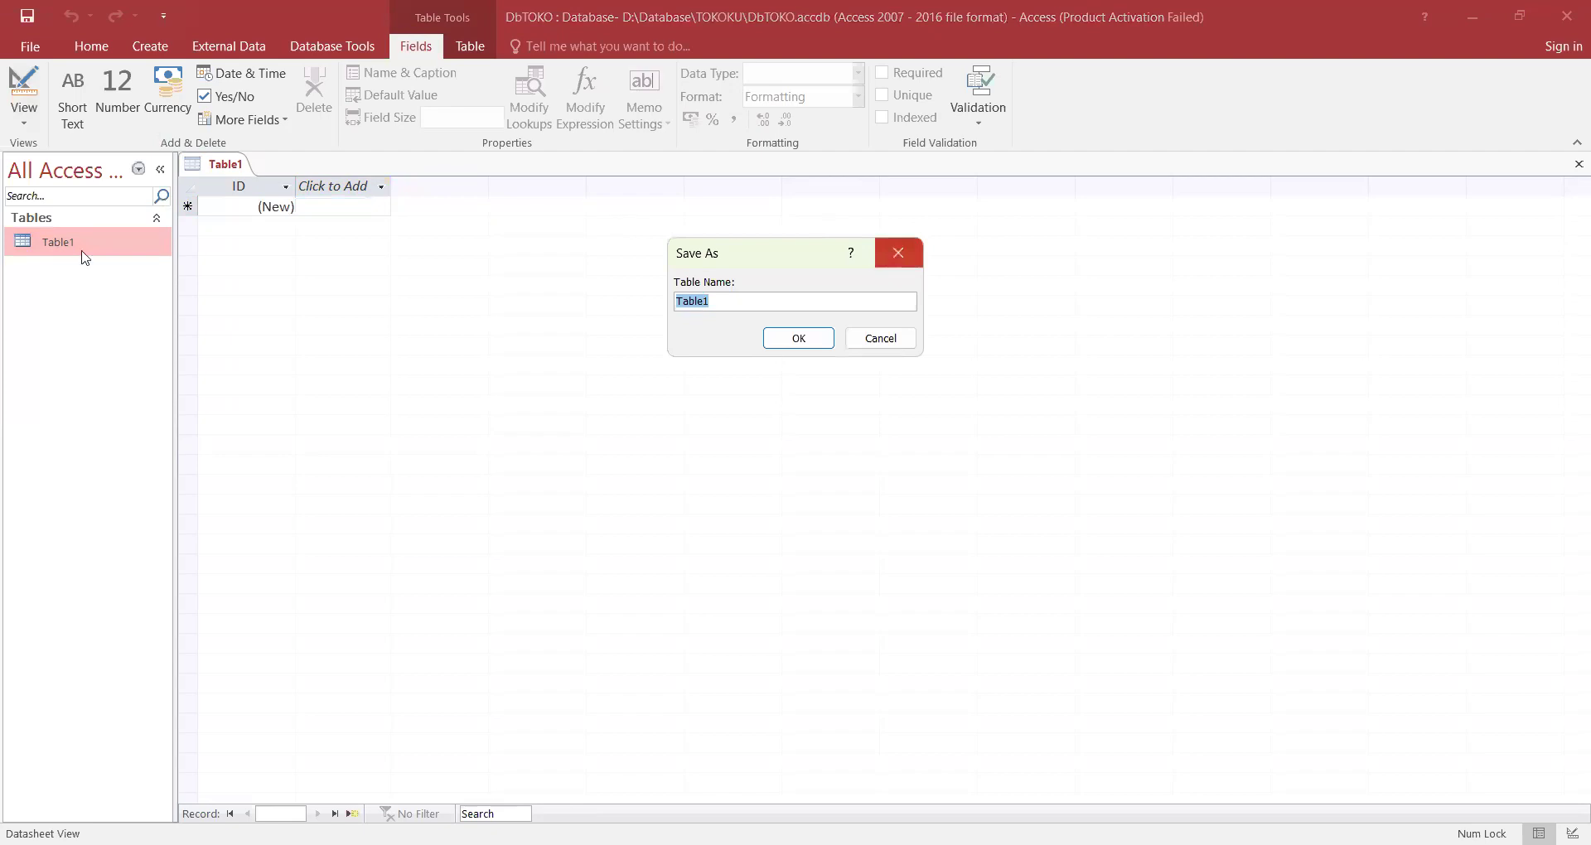
key(Escape)
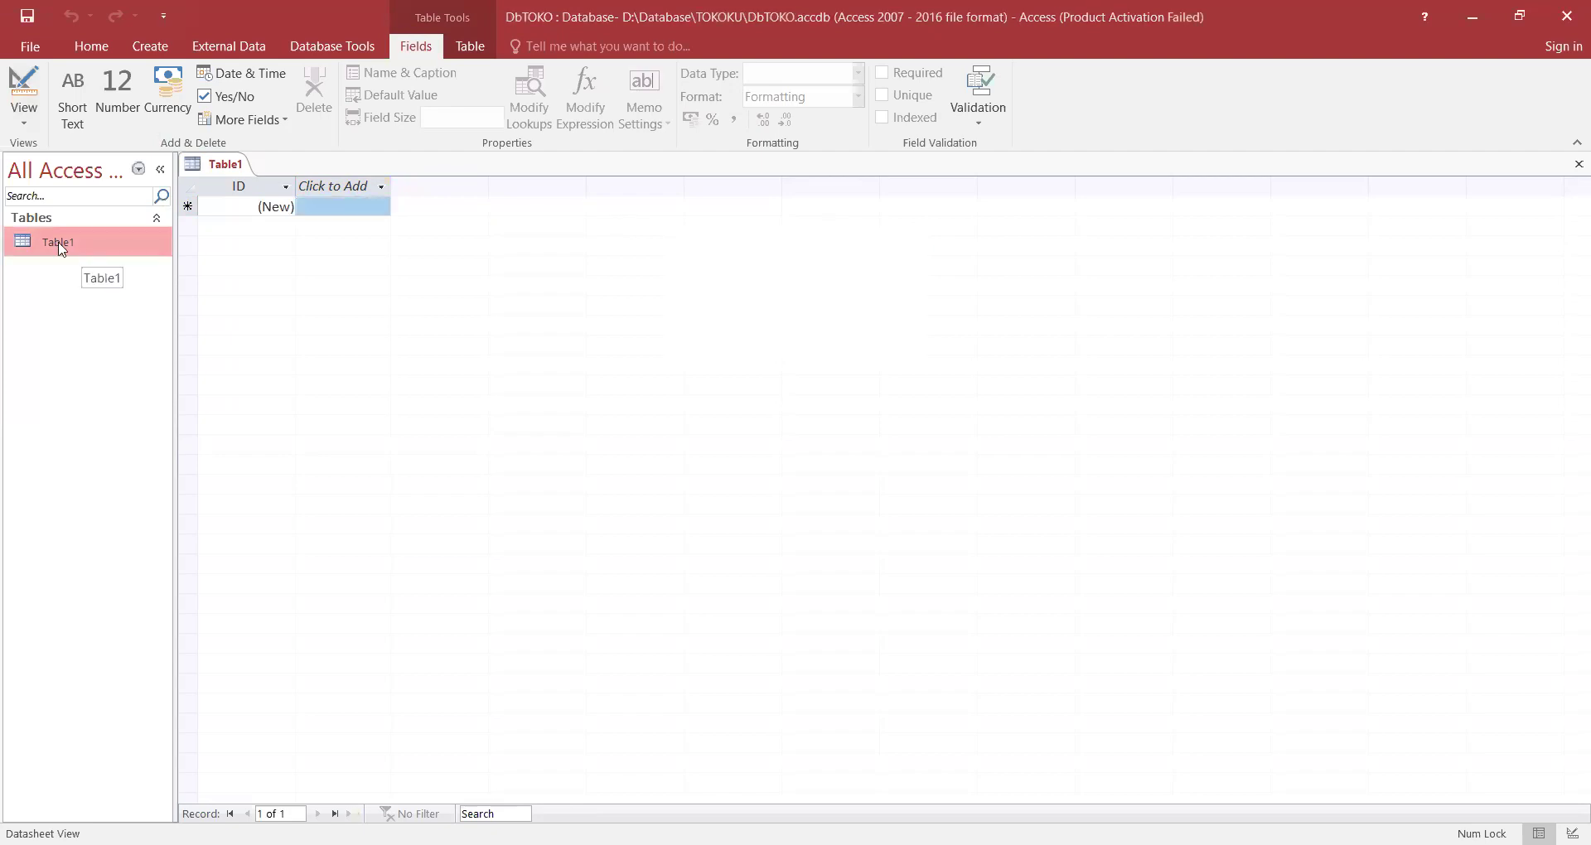
Open Table1 in Design View, saving the table under the name TblKaryawan.
right_click(60, 247)
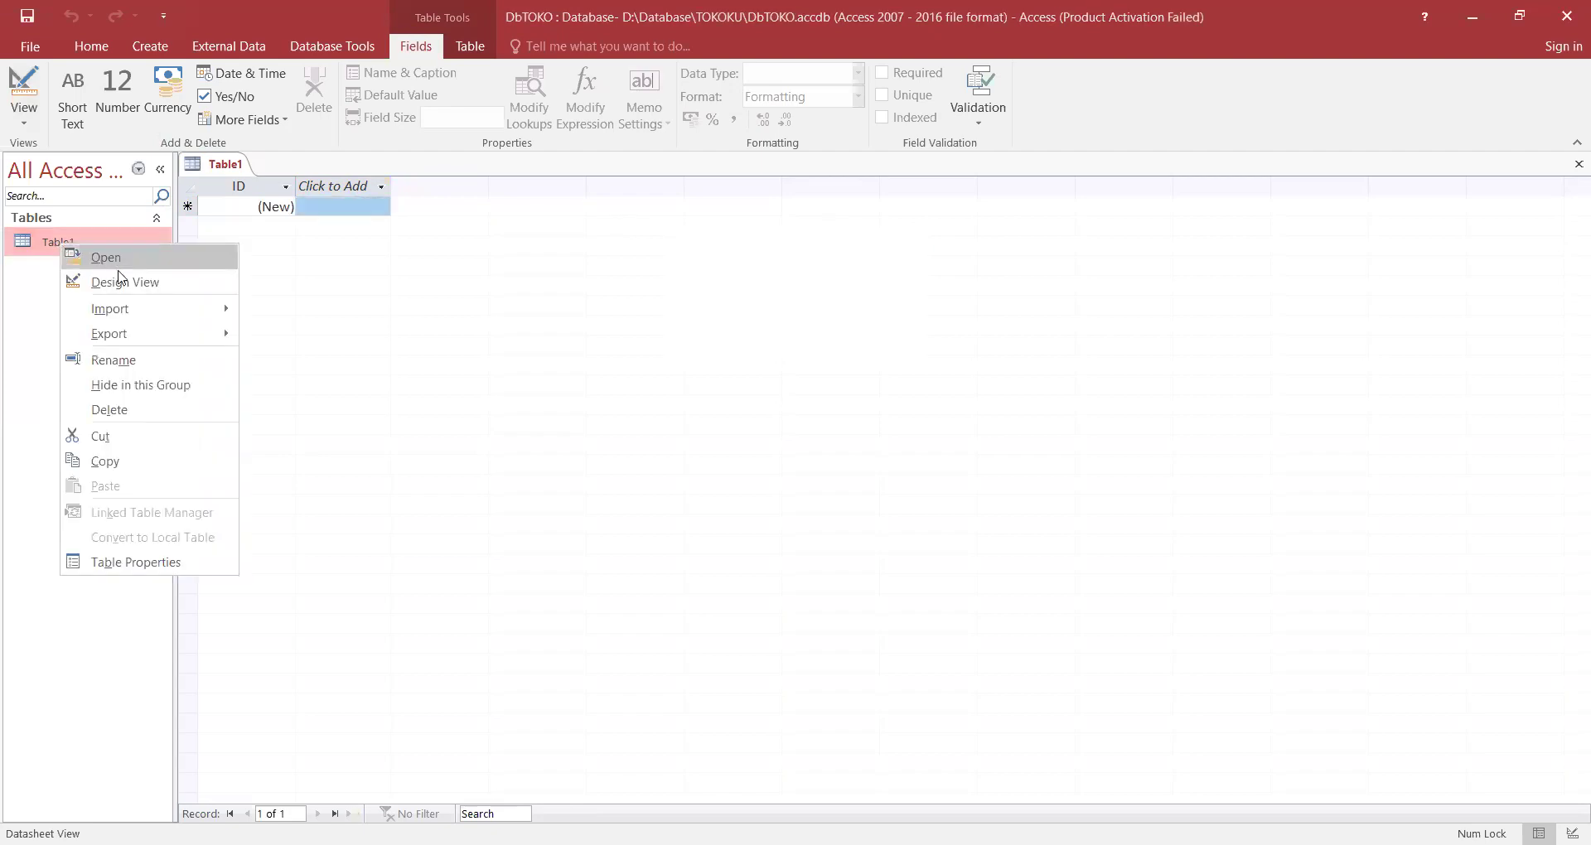
click(137, 282)
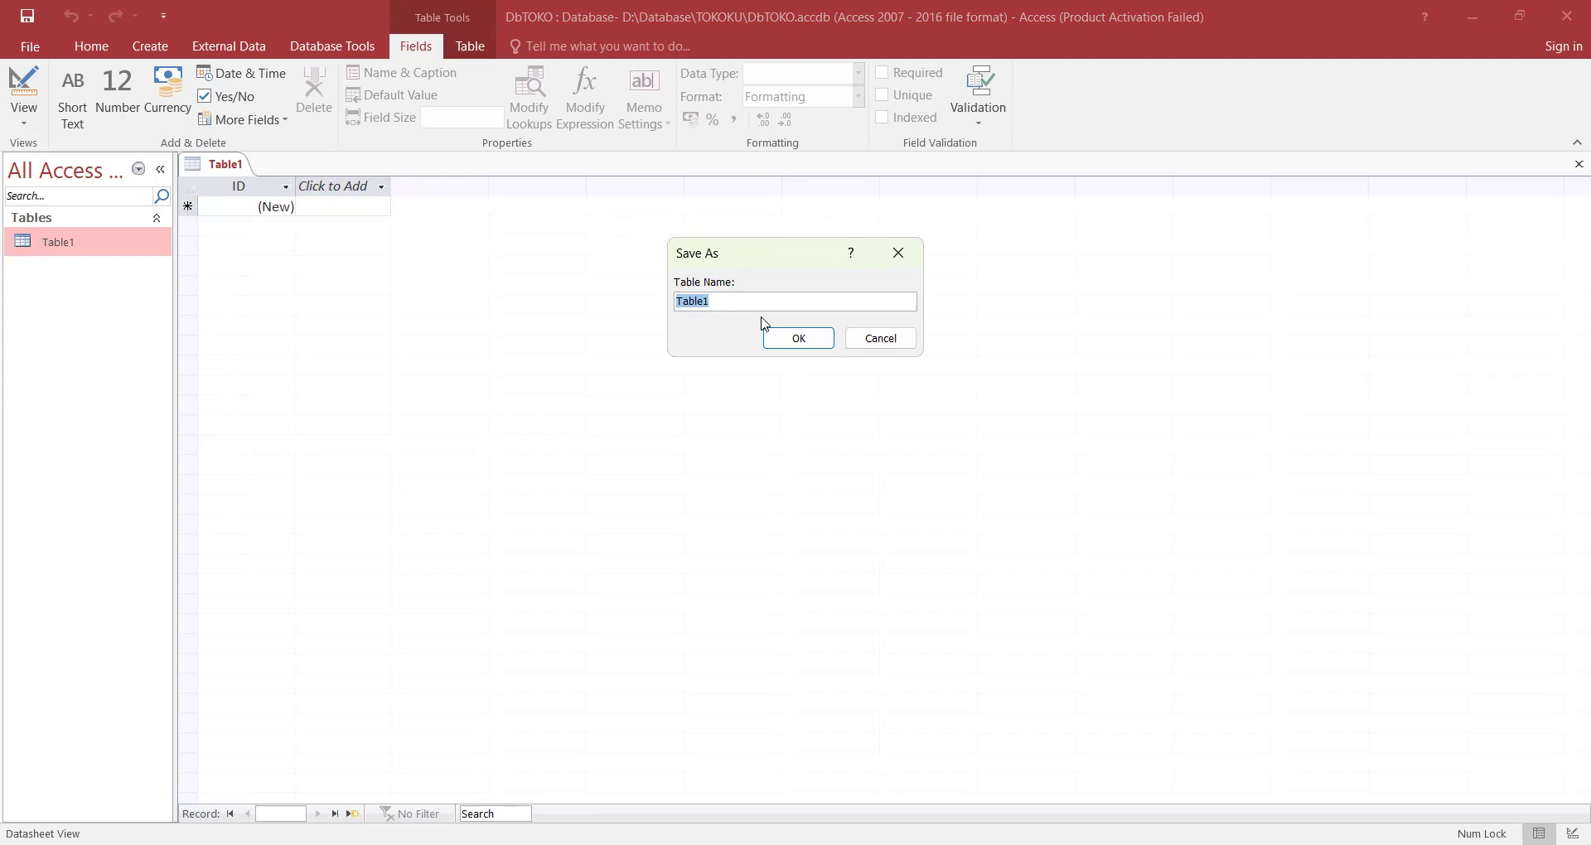
text(tb)
key(BackSpace)
key(BackSpace)
key(alt+Tab)
key(alt+Tab)
text(TblKaryawan)
click(795, 338)
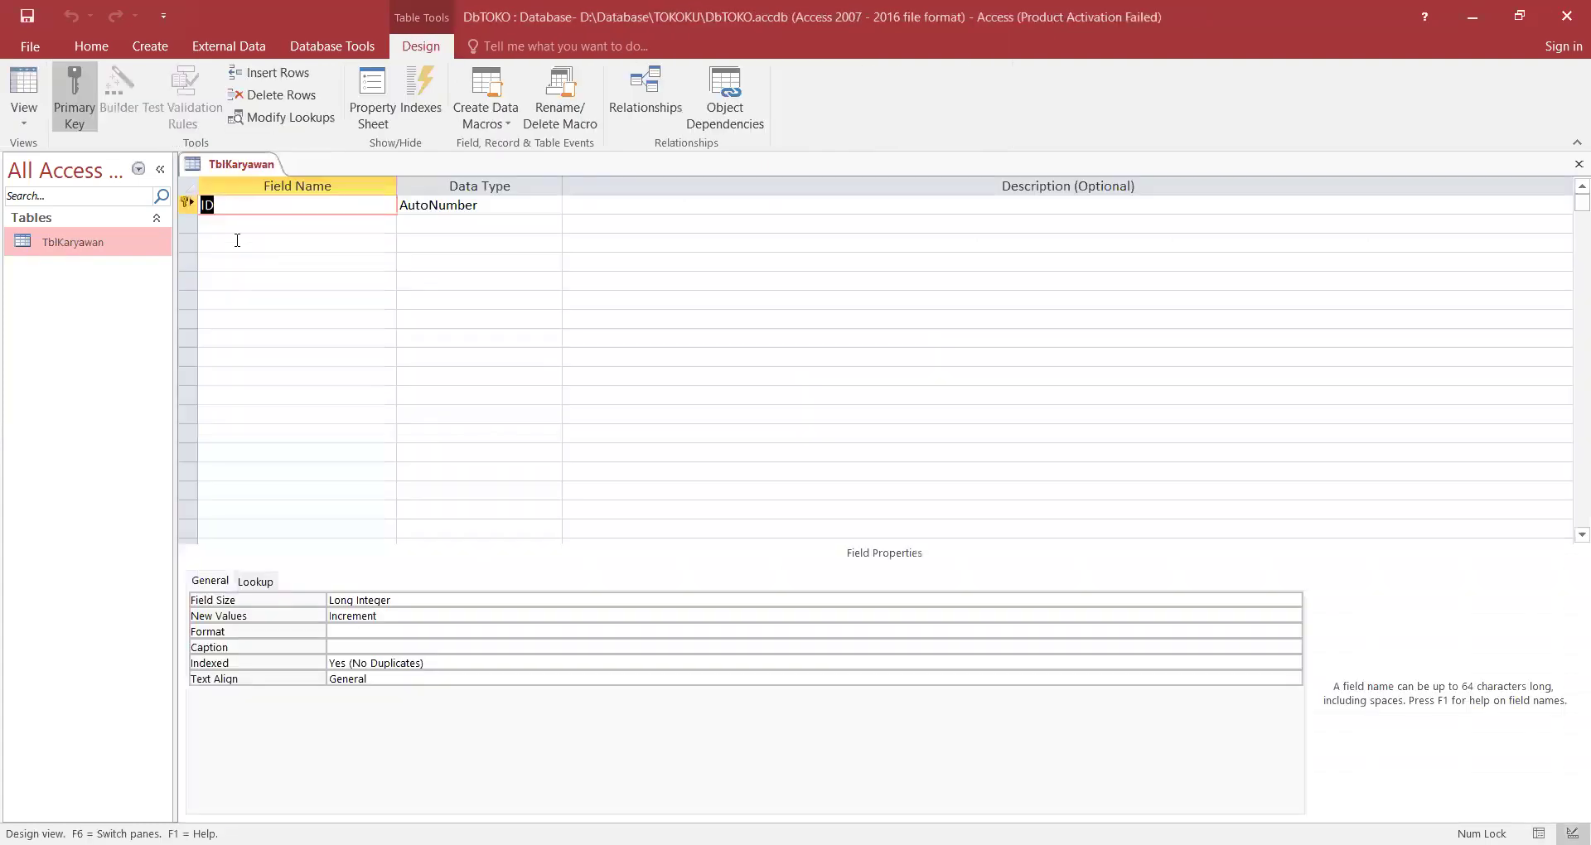
Rename the ID field to Kode Karyawan and set its data type to Short Text.
text(Kode Ka)
text(yr)
key(BackSpace)
key(BackSpace)
text(ryawan)
key(Tab)
click(551, 206)
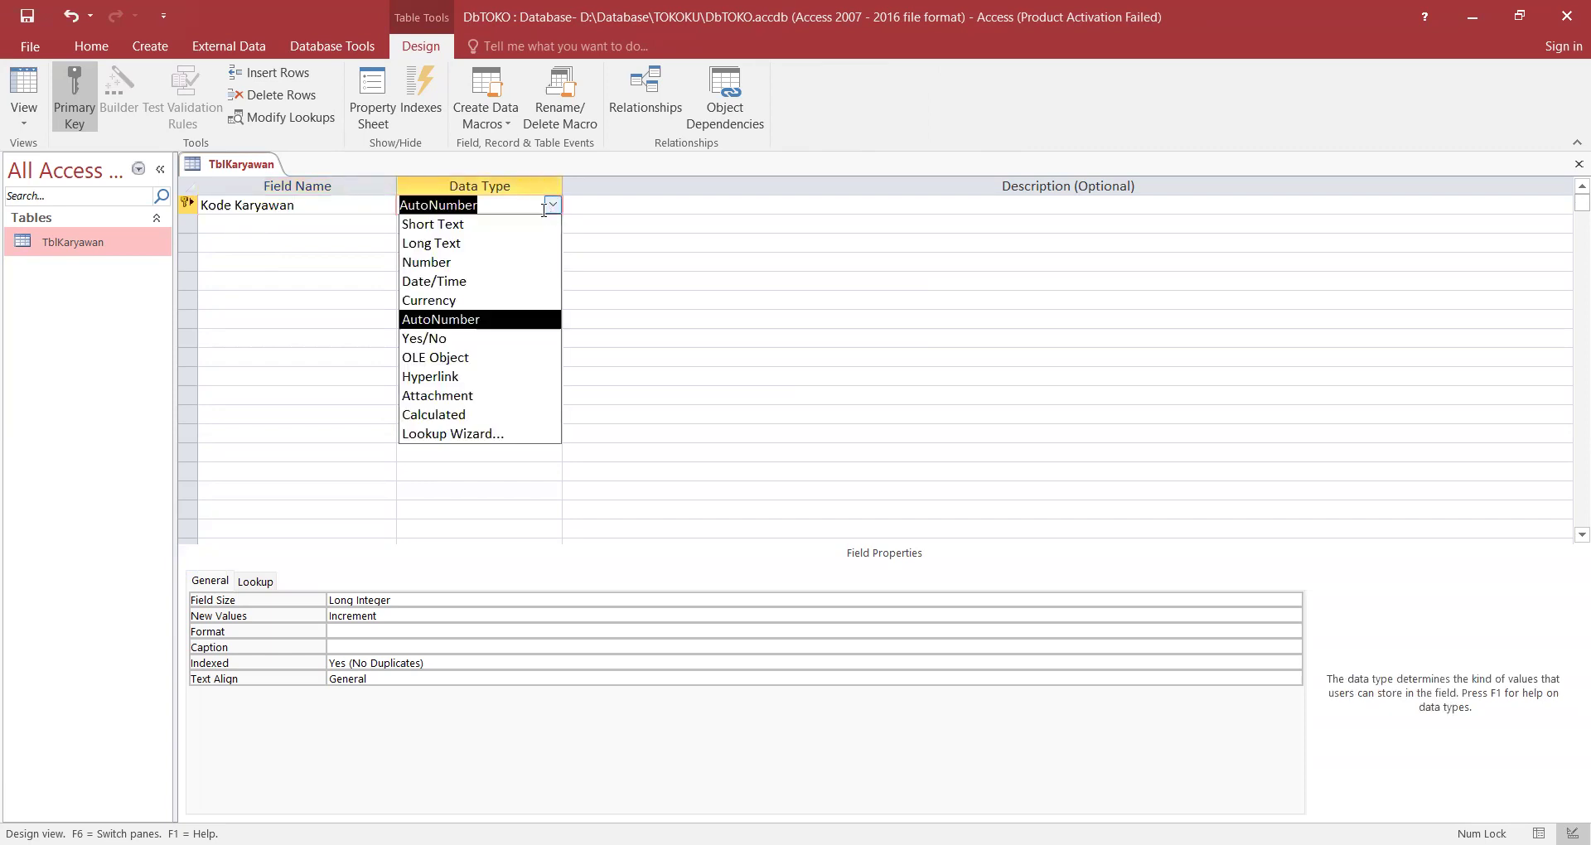
click(523, 230)
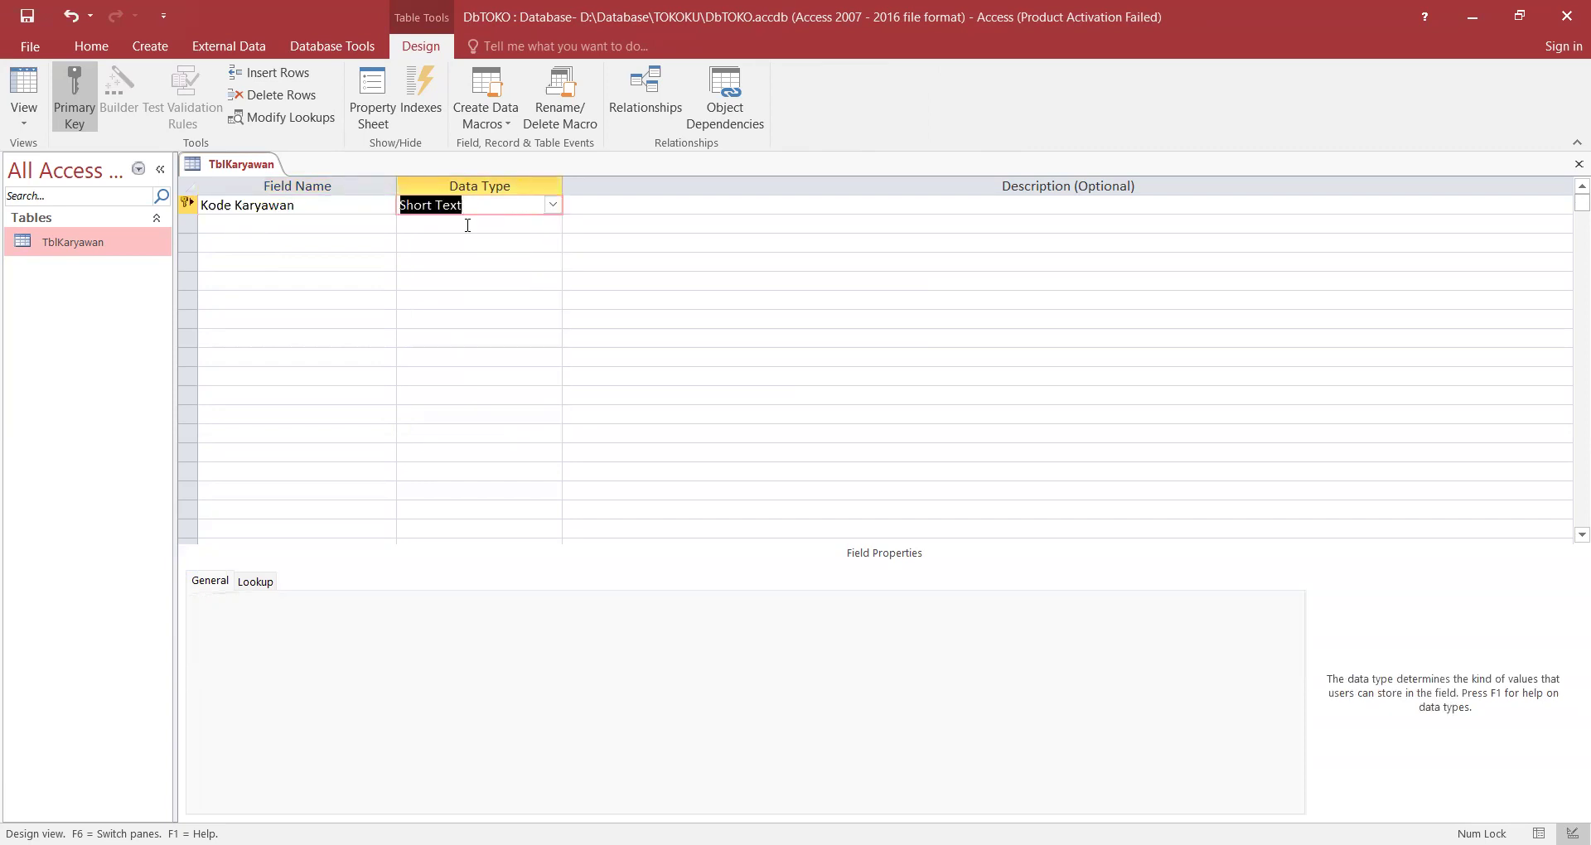
Add the Short Text fields Nama Karyawan and Jenis Kelamin below Kode Karyawan.
click(328, 226)
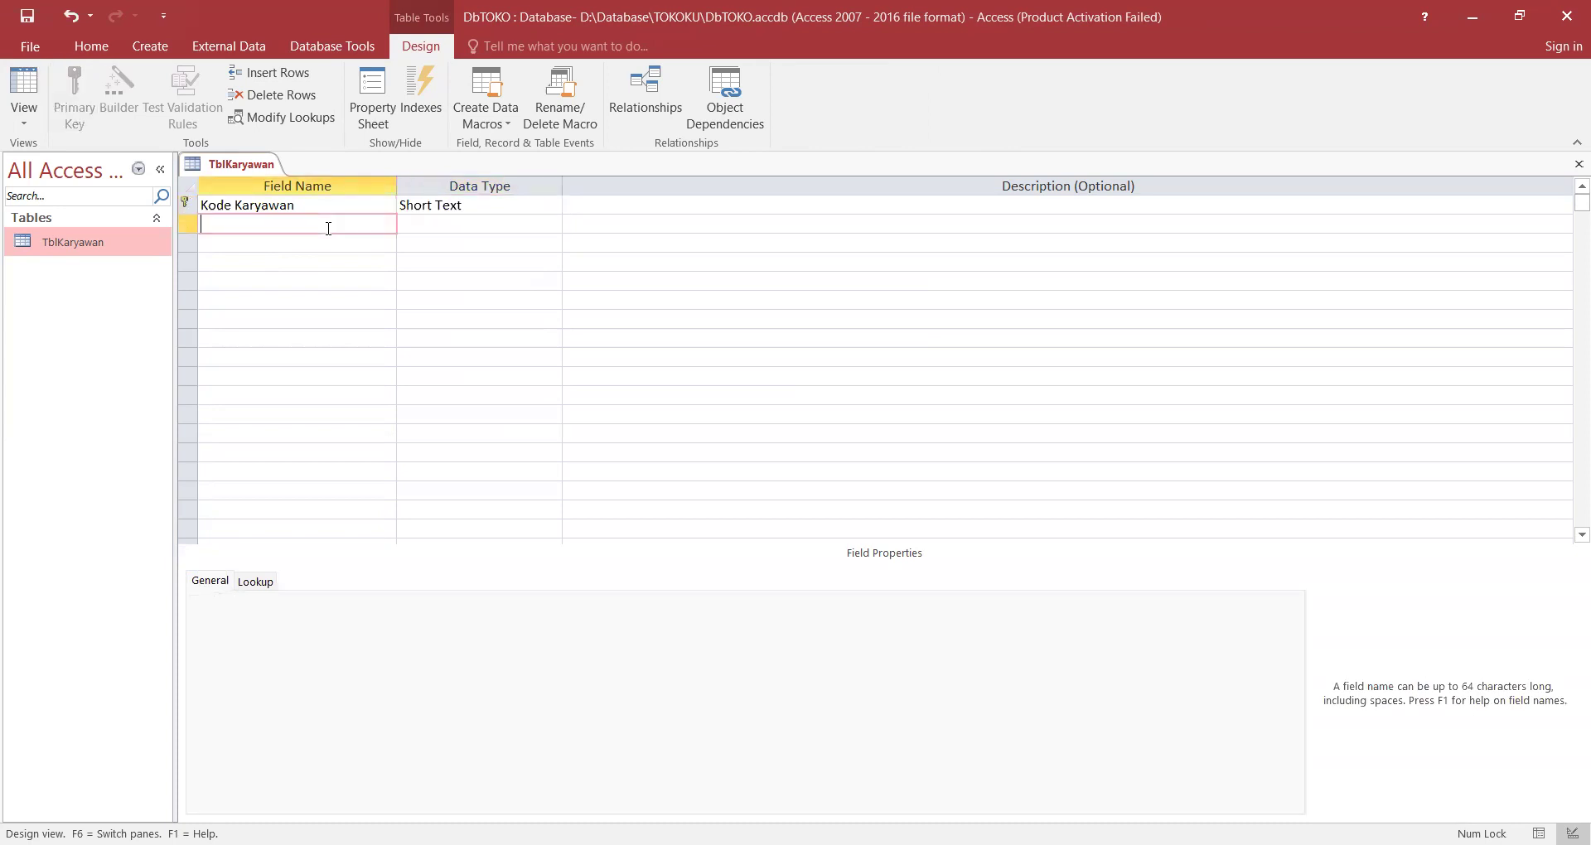
text(Nama Karyawan)
key(Return)
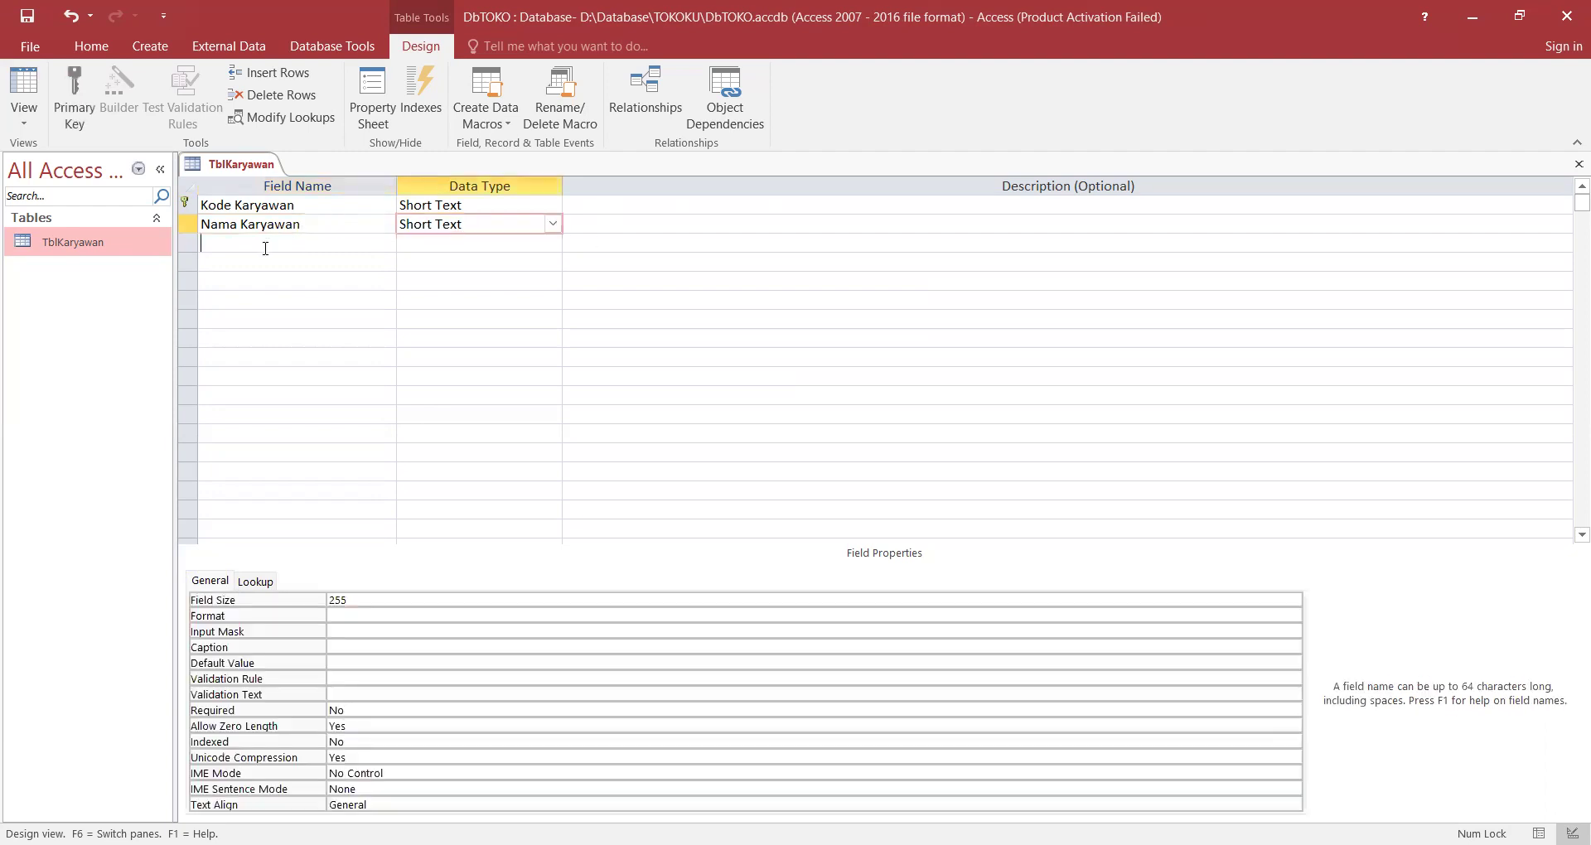
click(265, 247)
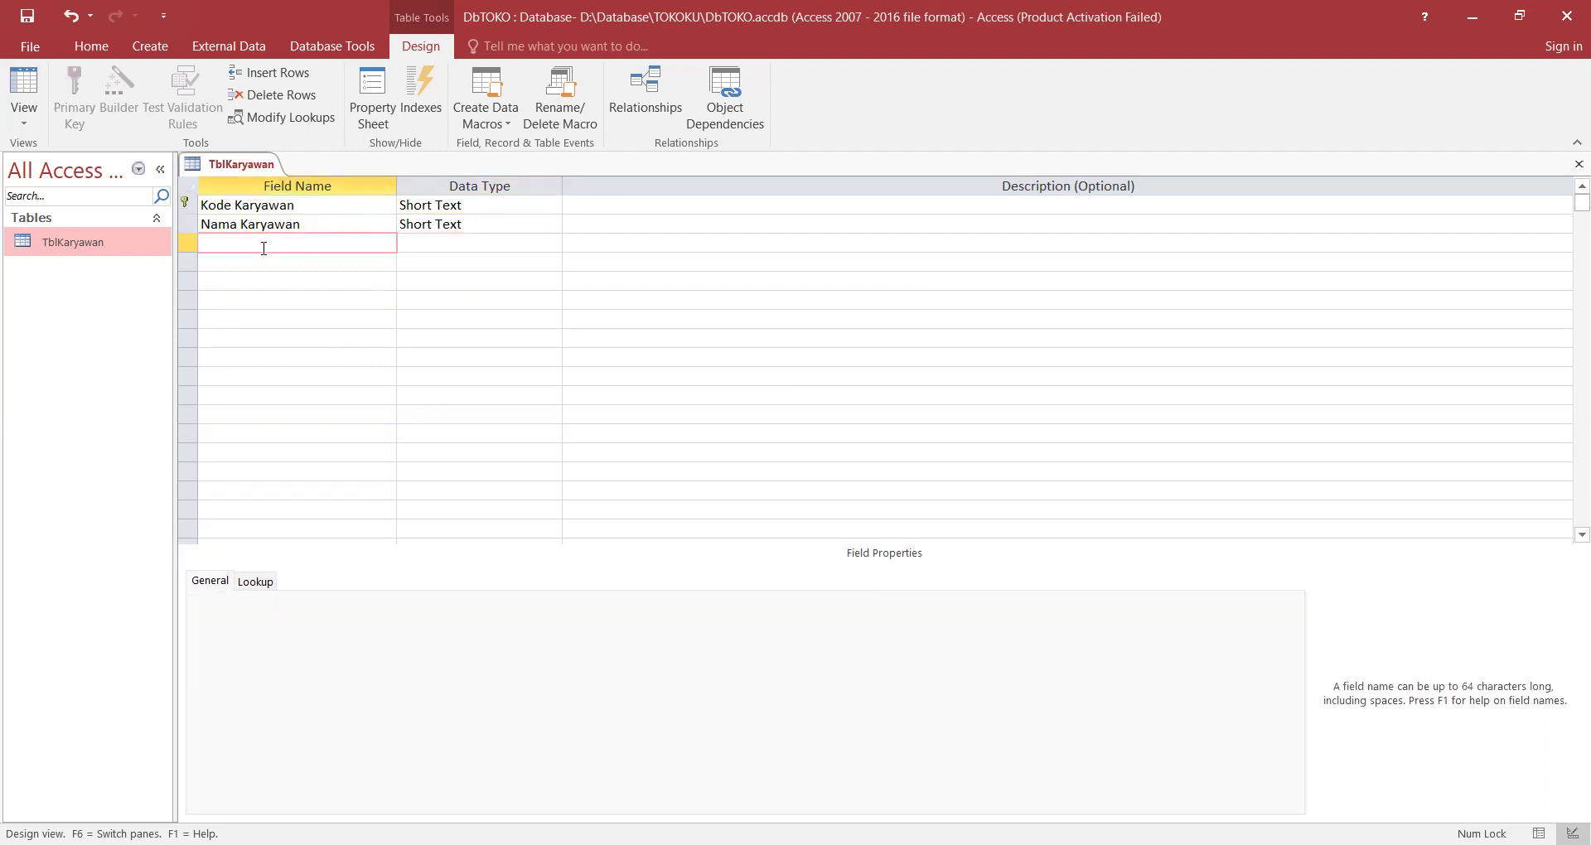
text(Jenis Kelamin)
key(Return)
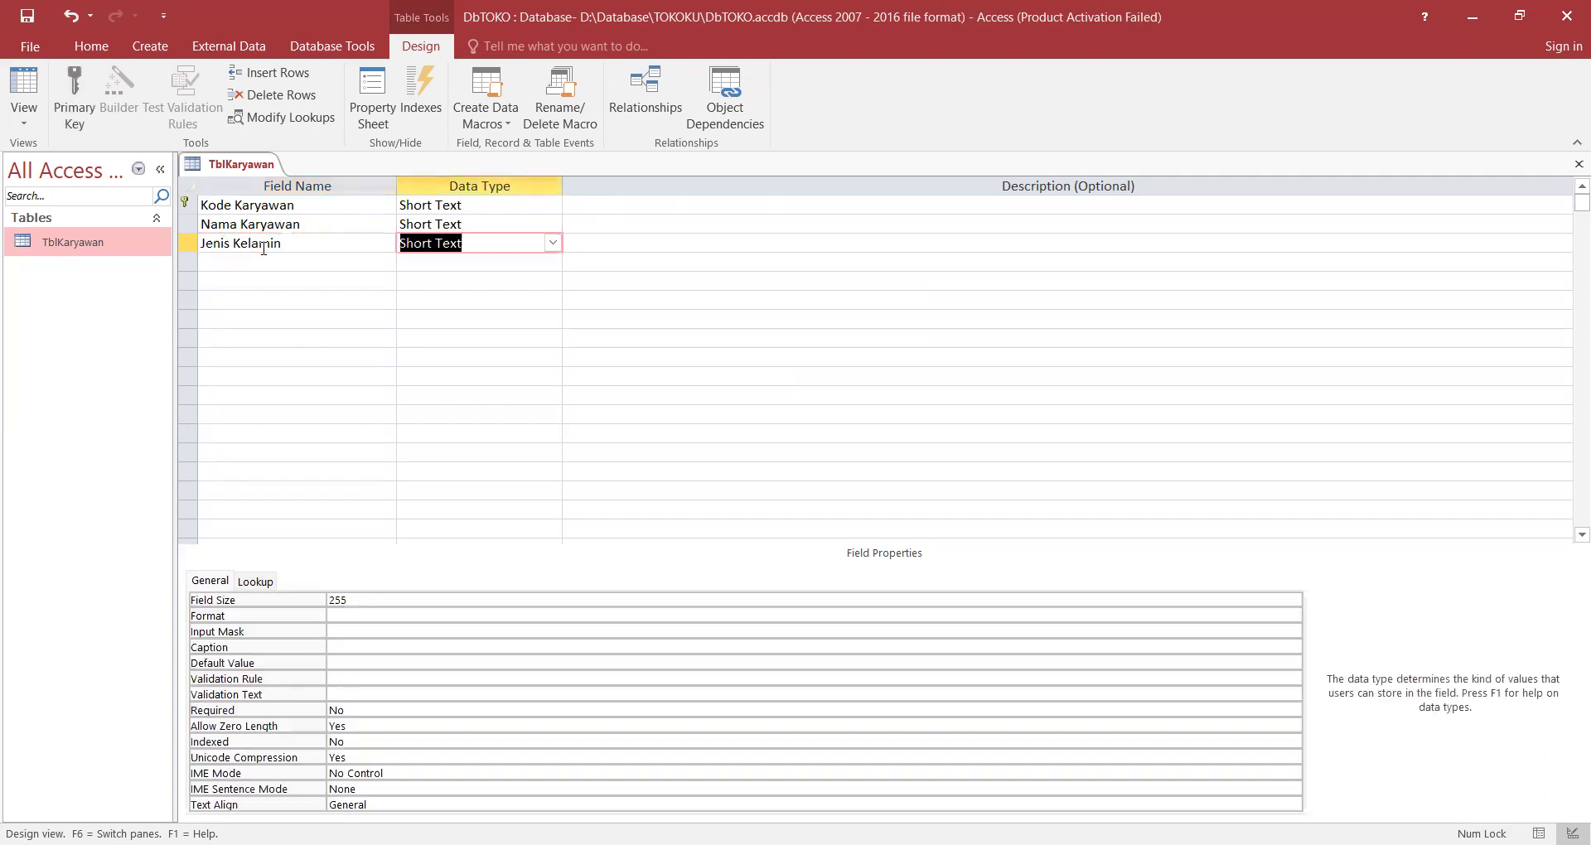
Make Jenis Kelamin a lookup field with the self-entered values Laki-Laki and Perempuan, using the Lookup Wizard.
click(551, 244)
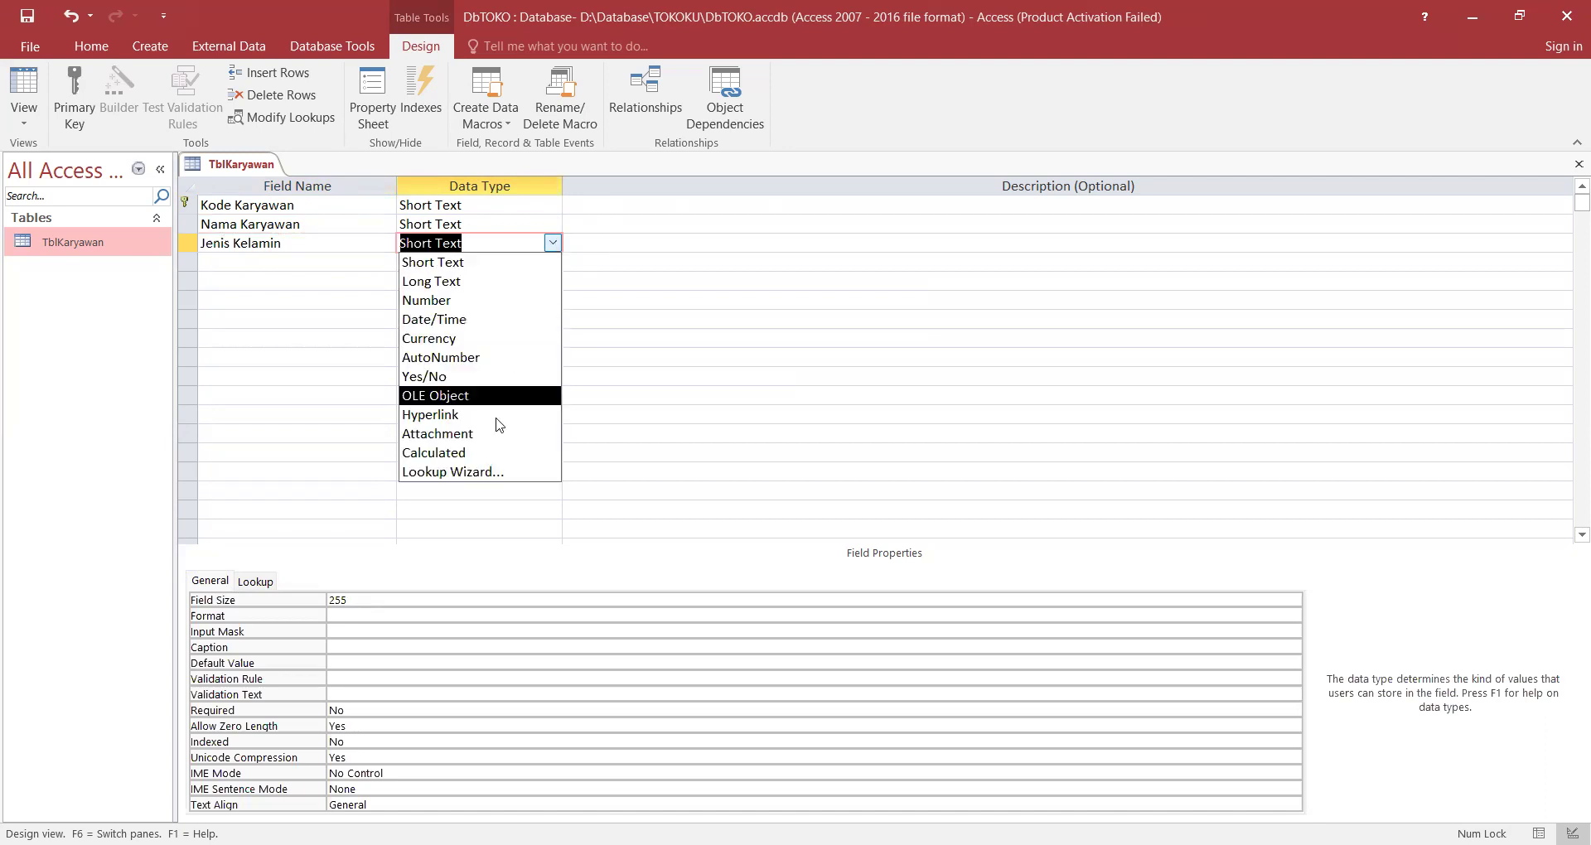
click(481, 472)
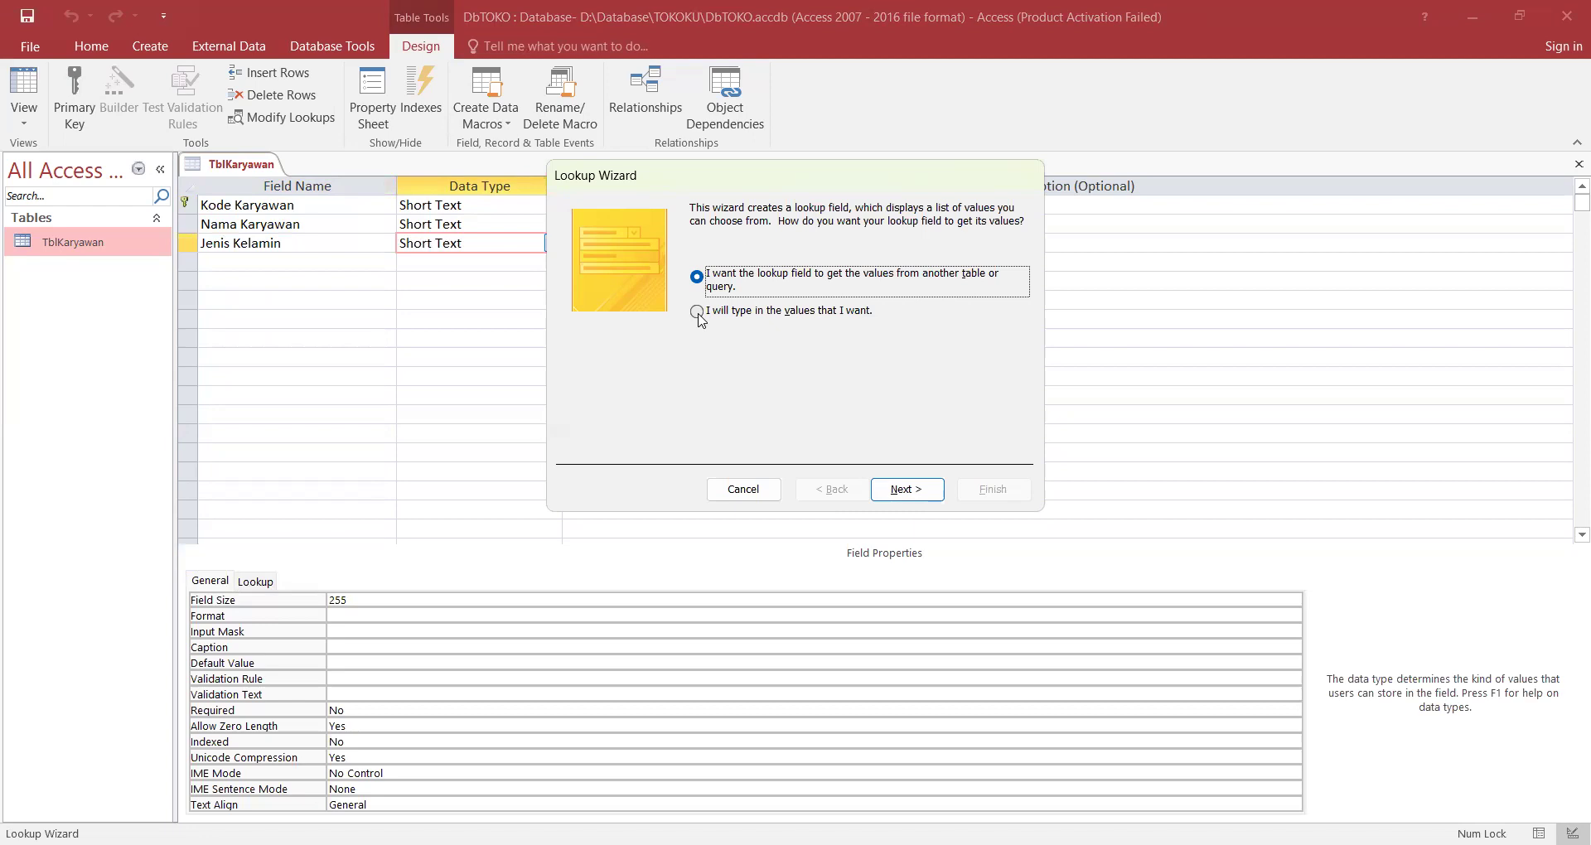
click(698, 313)
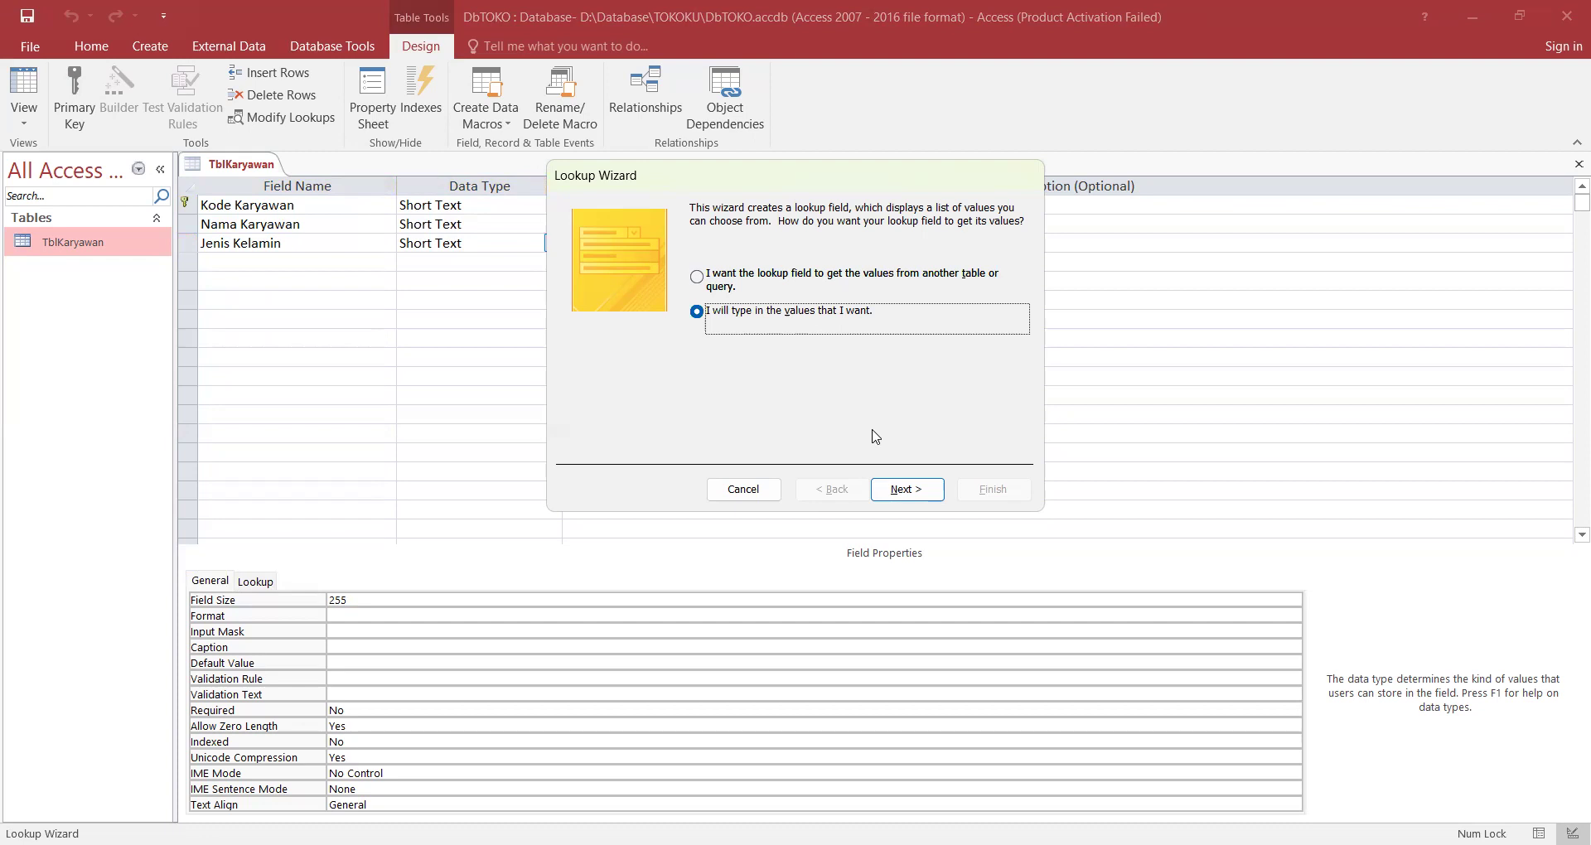
click(900, 490)
click(621, 331)
text(Laki-Laki)
key(Down)
text(Pe)
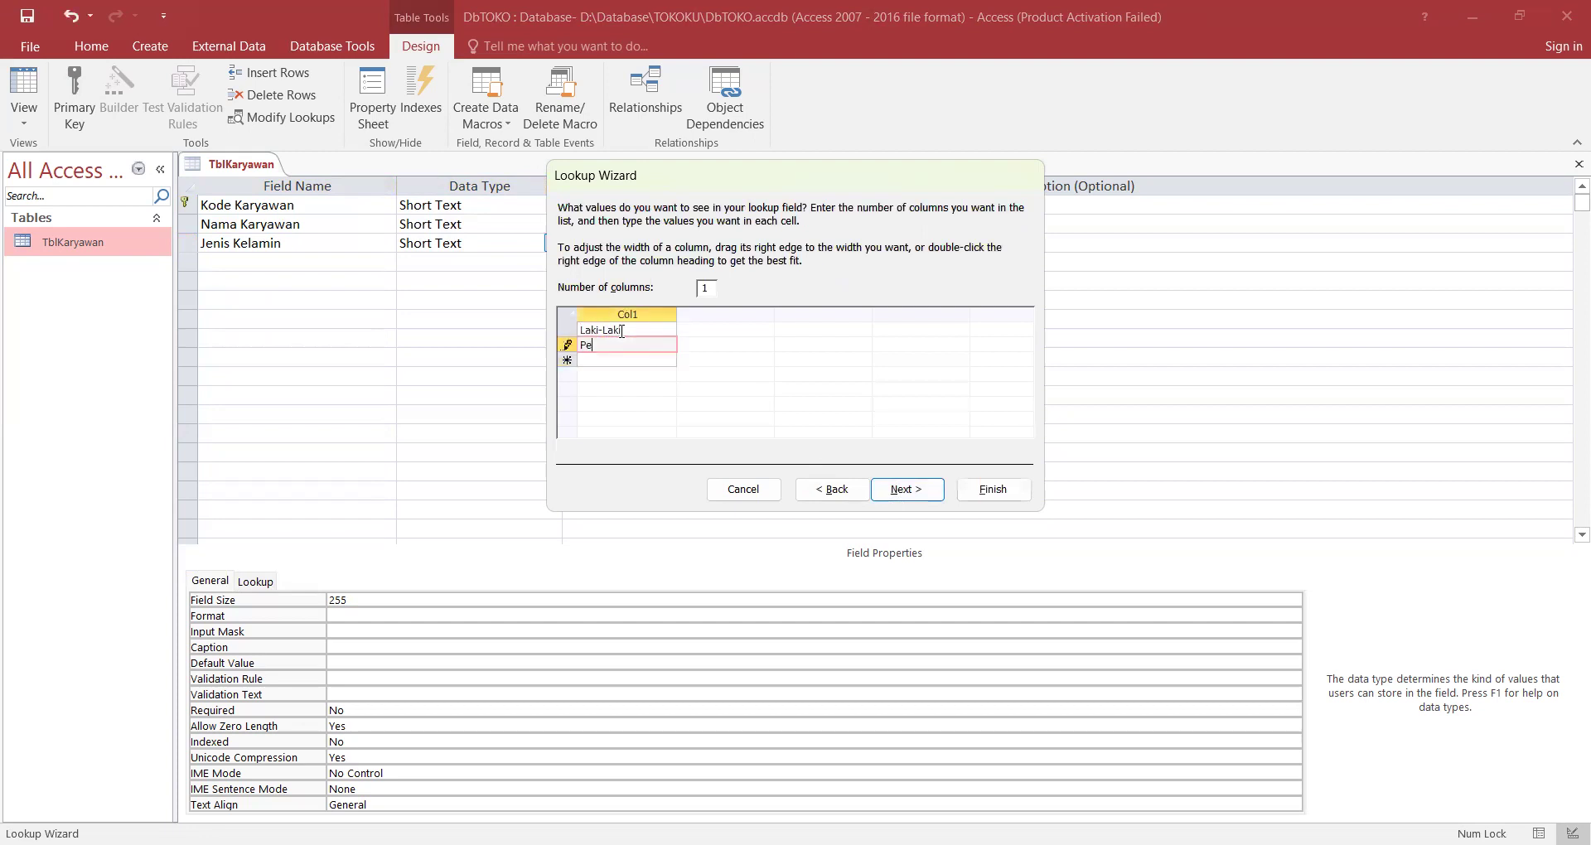
text(rempuan)
click(901, 491)
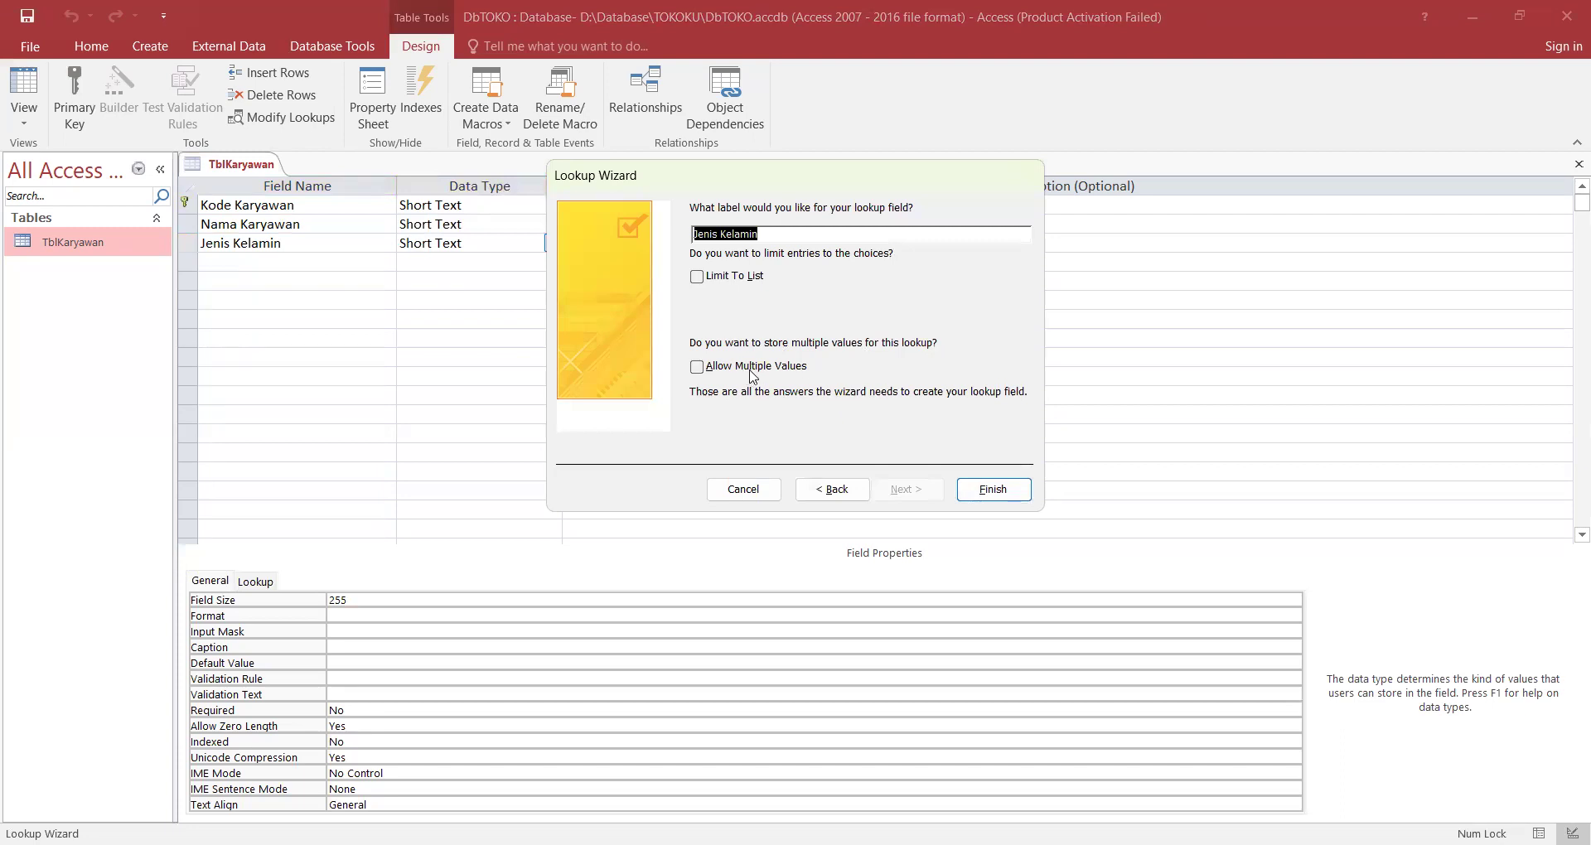
click(994, 489)
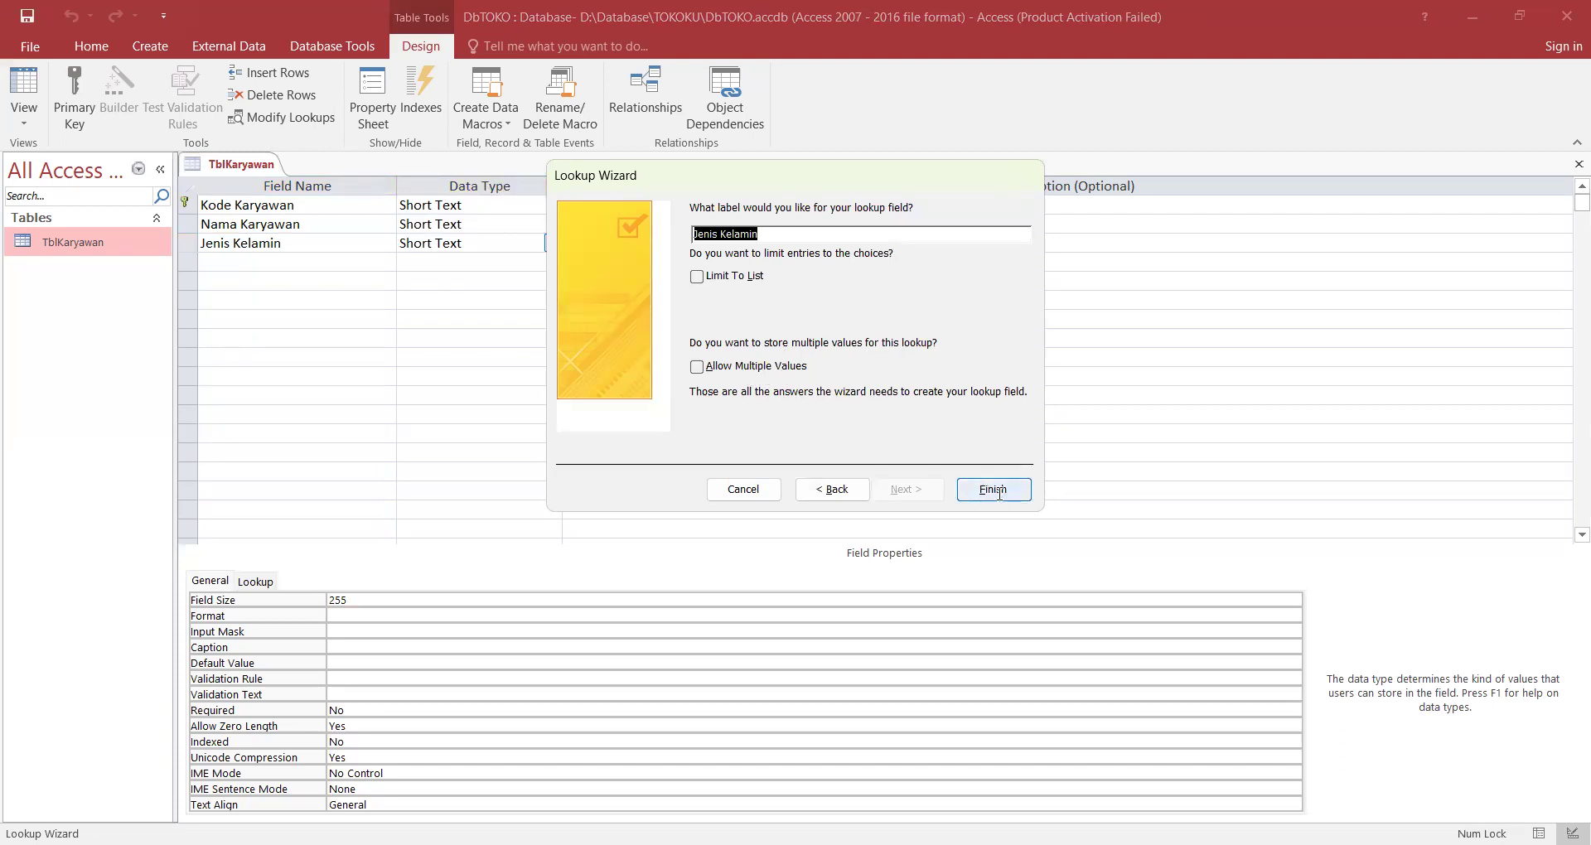
Add the field Alamat with data type Short Text below Jenis Kelamin.
click(271, 260)
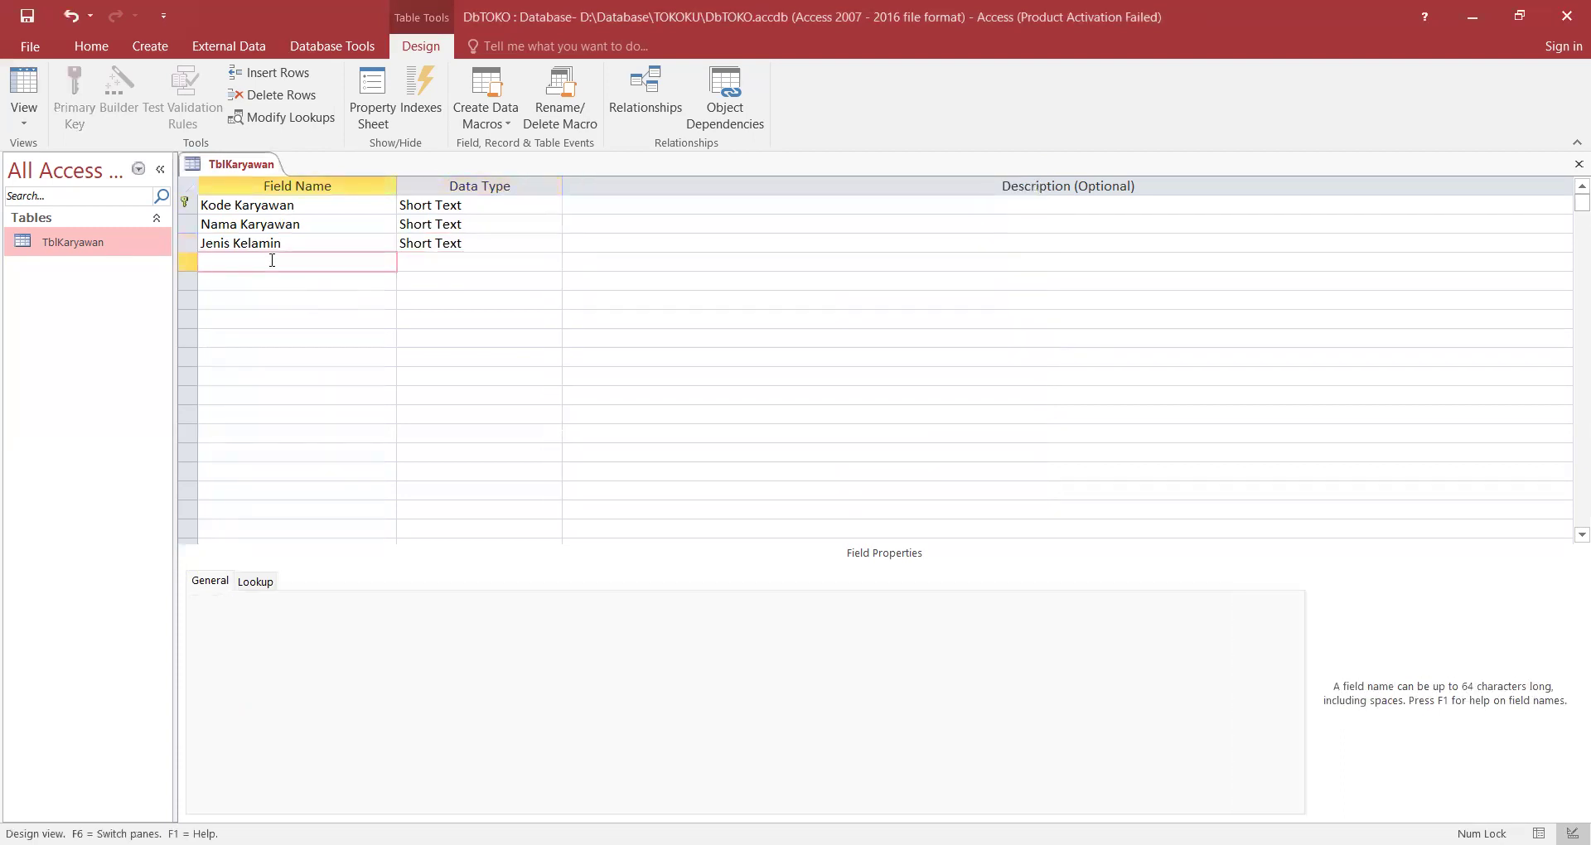
text(Alamat)
key(Tab)
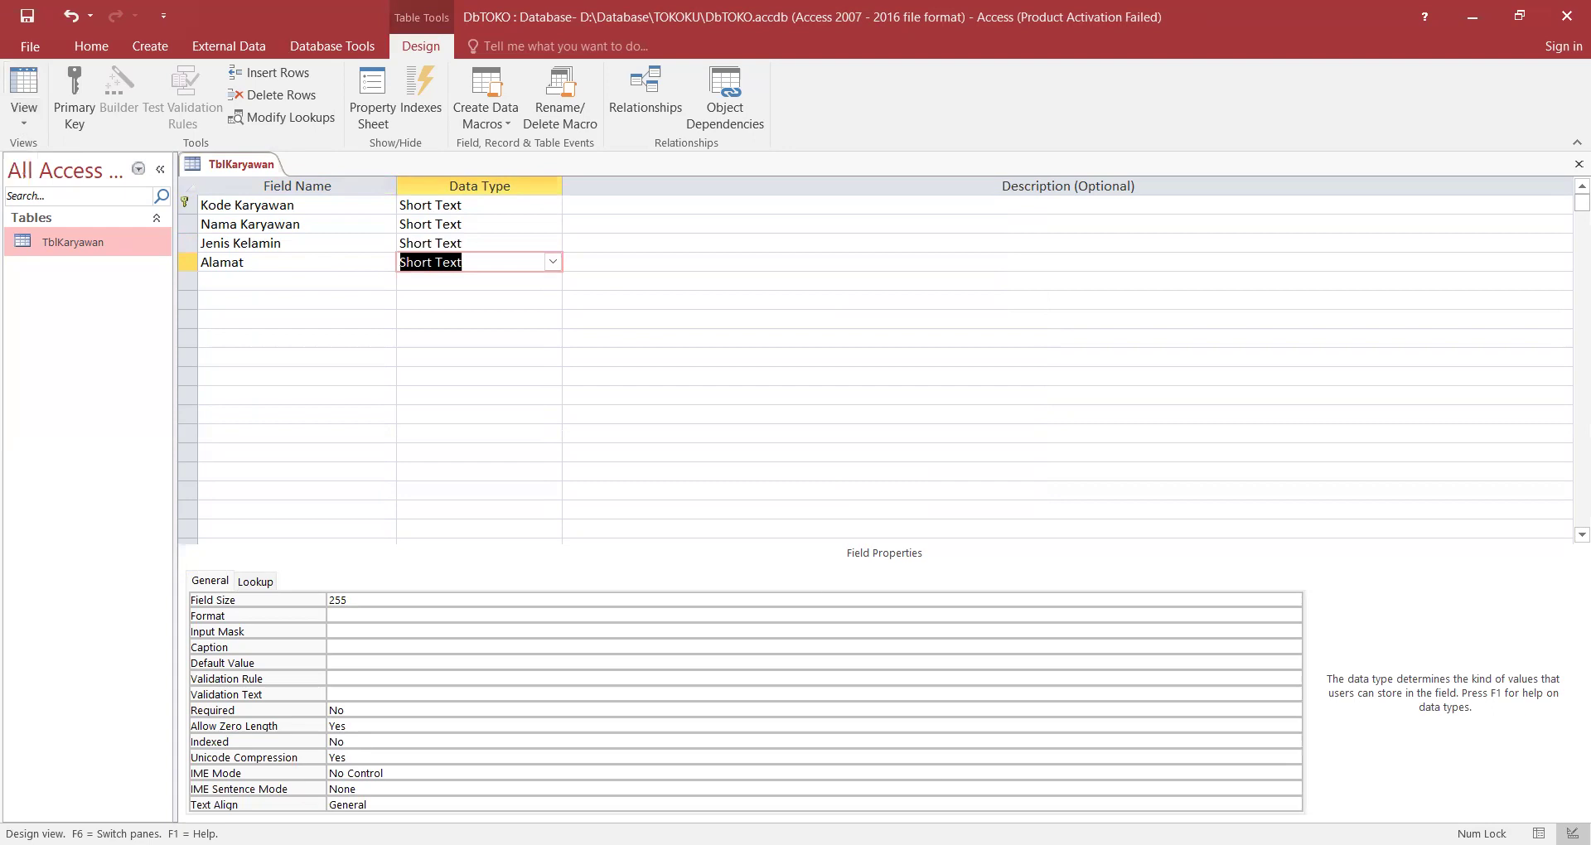
key(alt+Tab)
key(alt+Tab)
Switch TblKaryawan to Datasheet View, saving the table design.
click(24, 125)
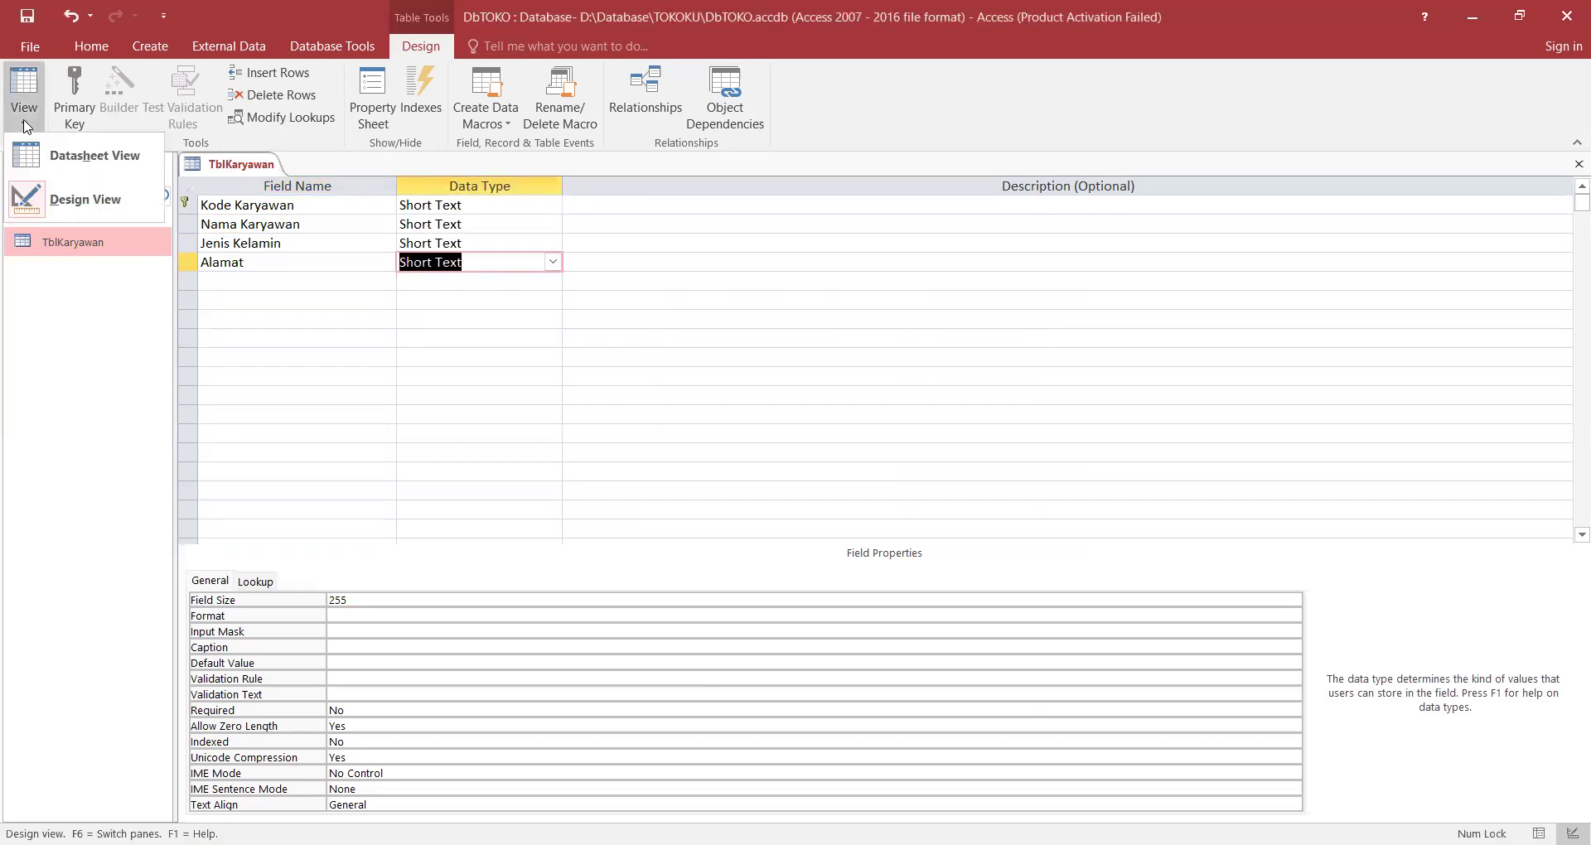
click(80, 162)
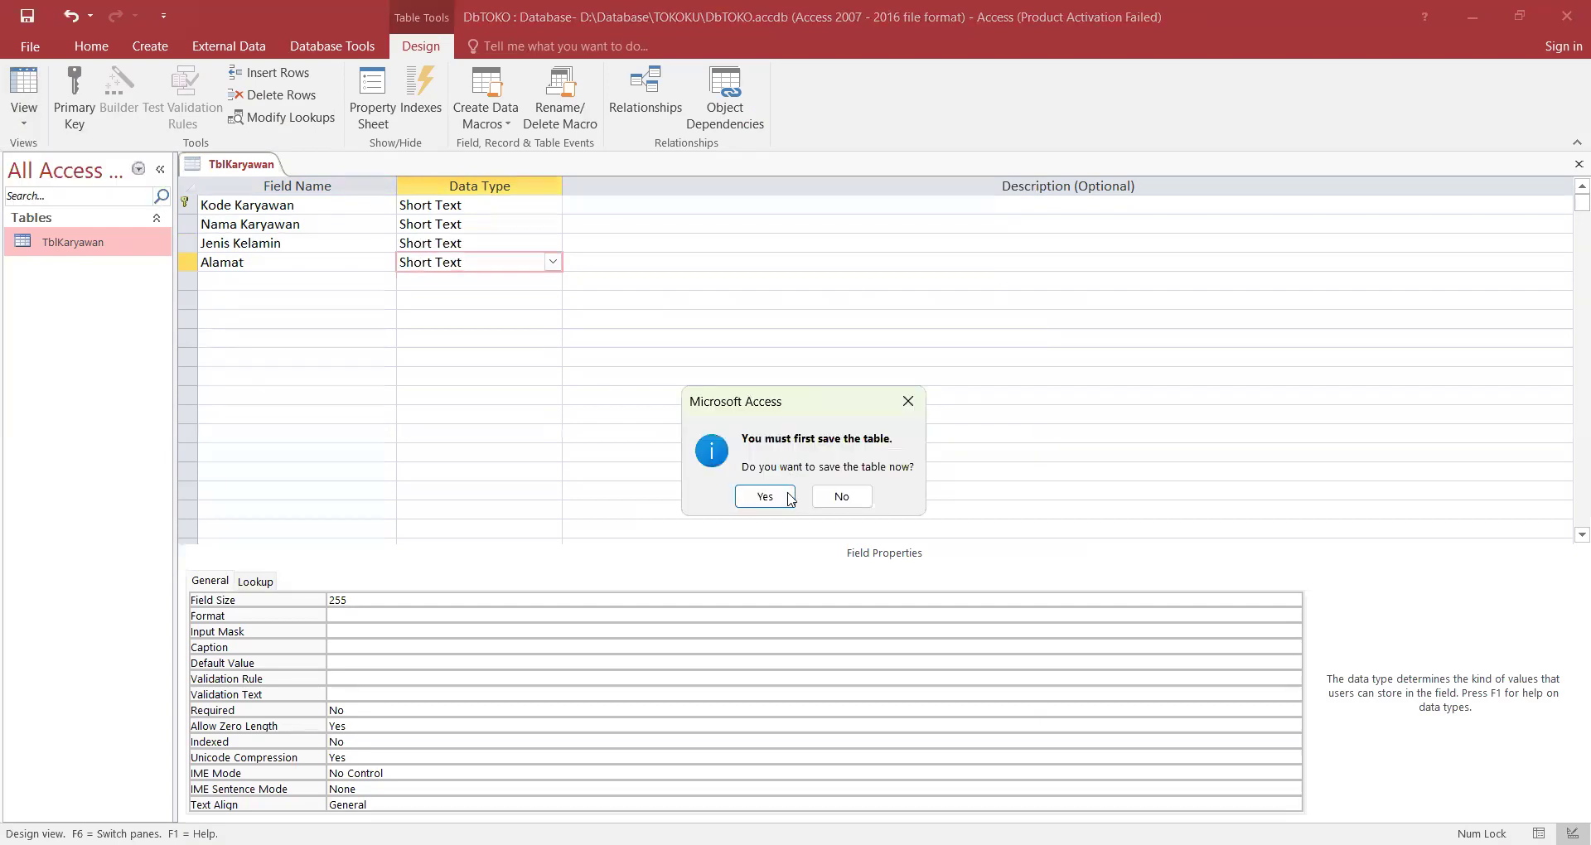
click(787, 498)
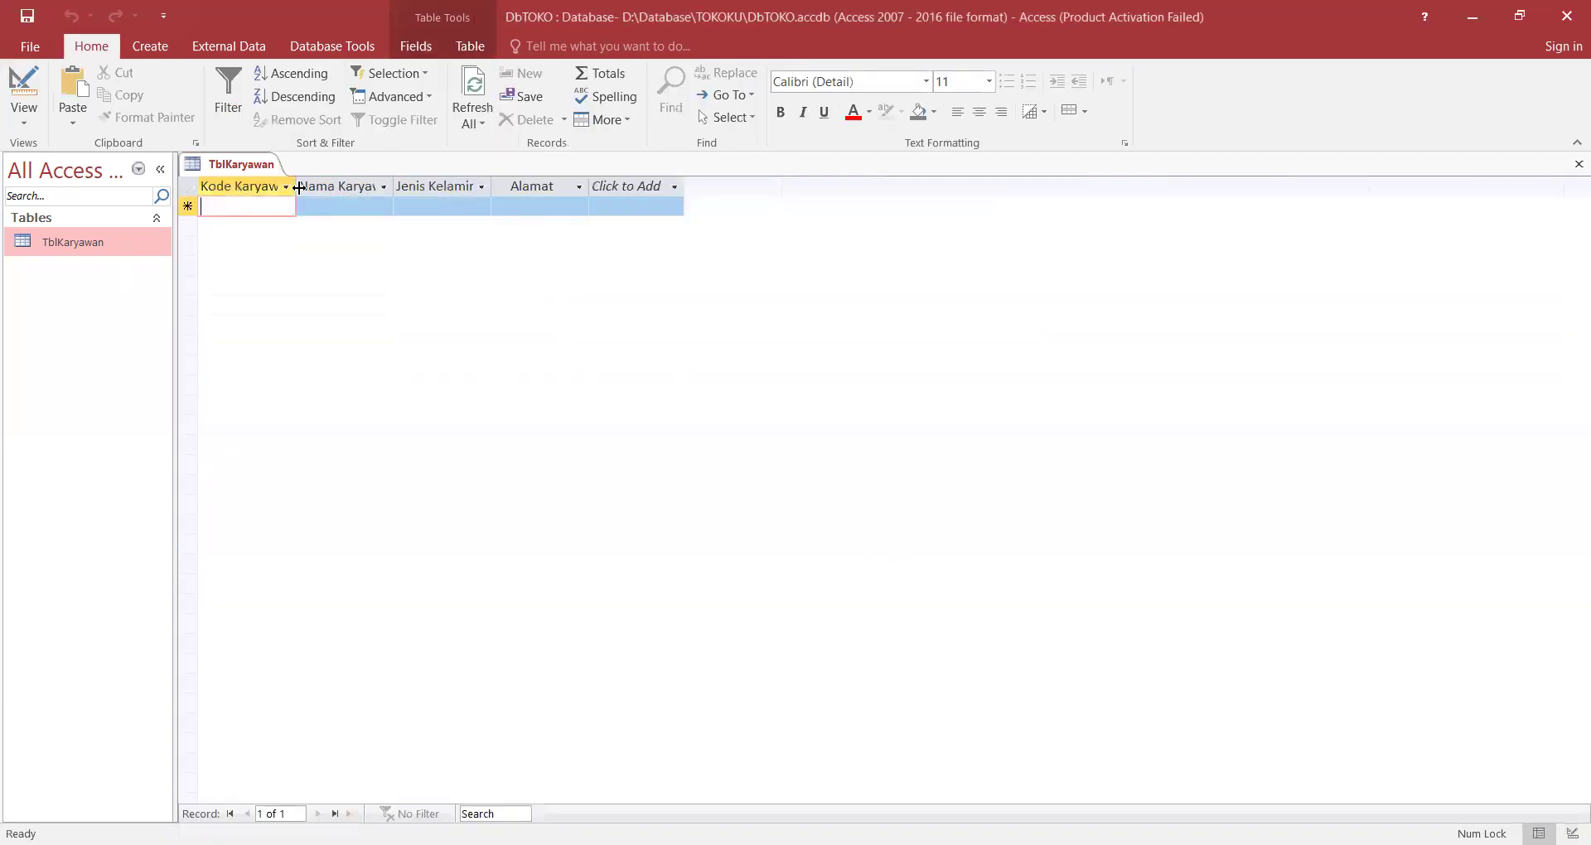
Fit the Kode Karyawan, Nama Karyawan and Jenis Kelamin columns to the width of their headings.
double_click(298, 186)
double_click(413, 186)
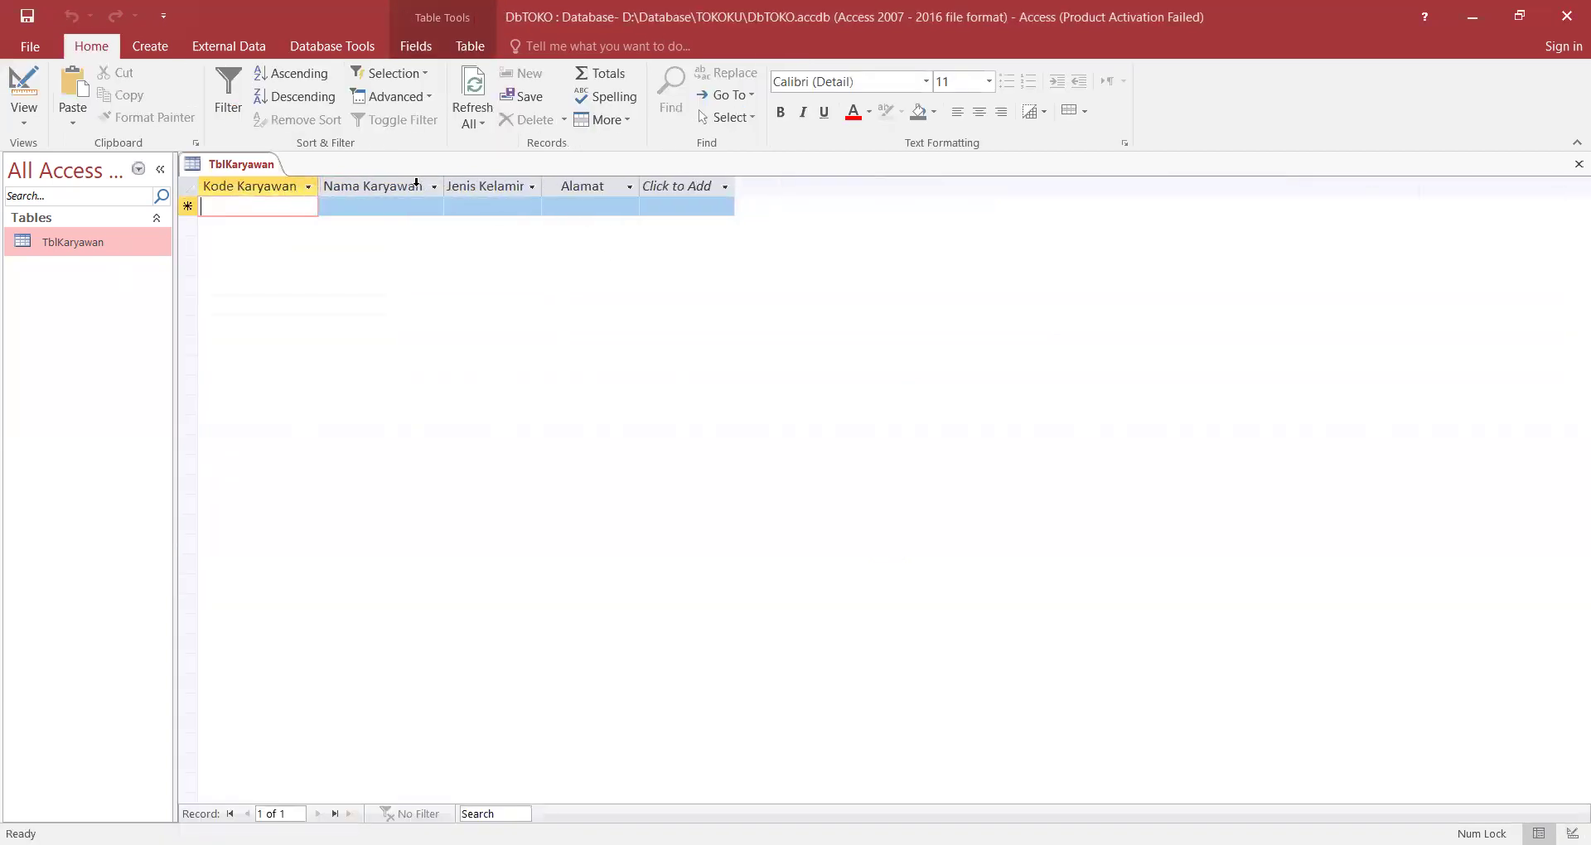
double_click(541, 186)
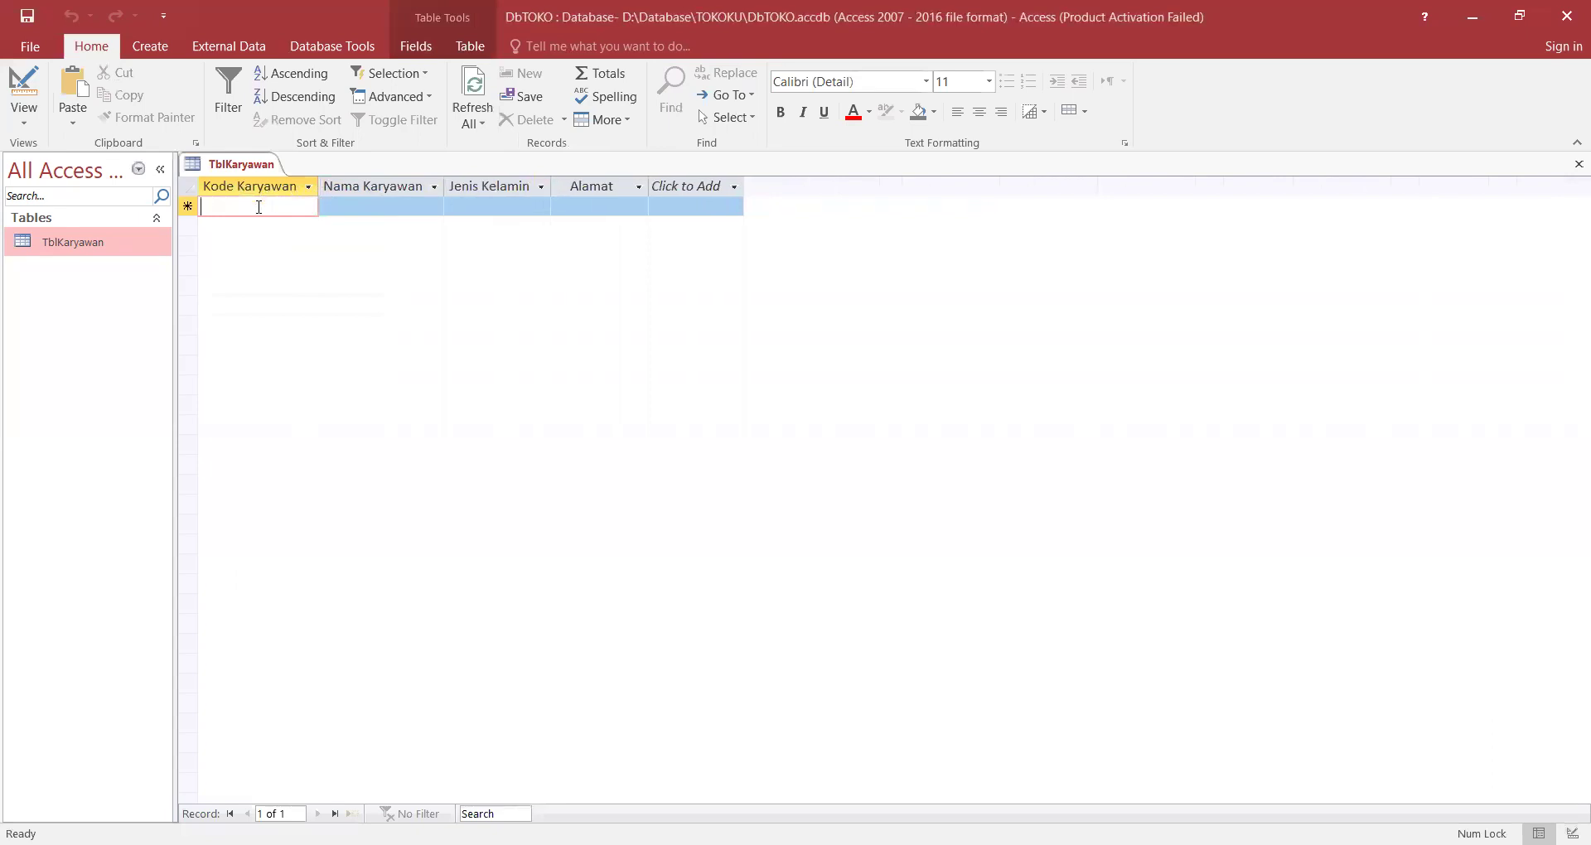
Start the first record of TblKaryawan with Kode Karyawan K01 and the employee's name.
text(K01)
key(Tab)
text(Joko)
key(Tab)
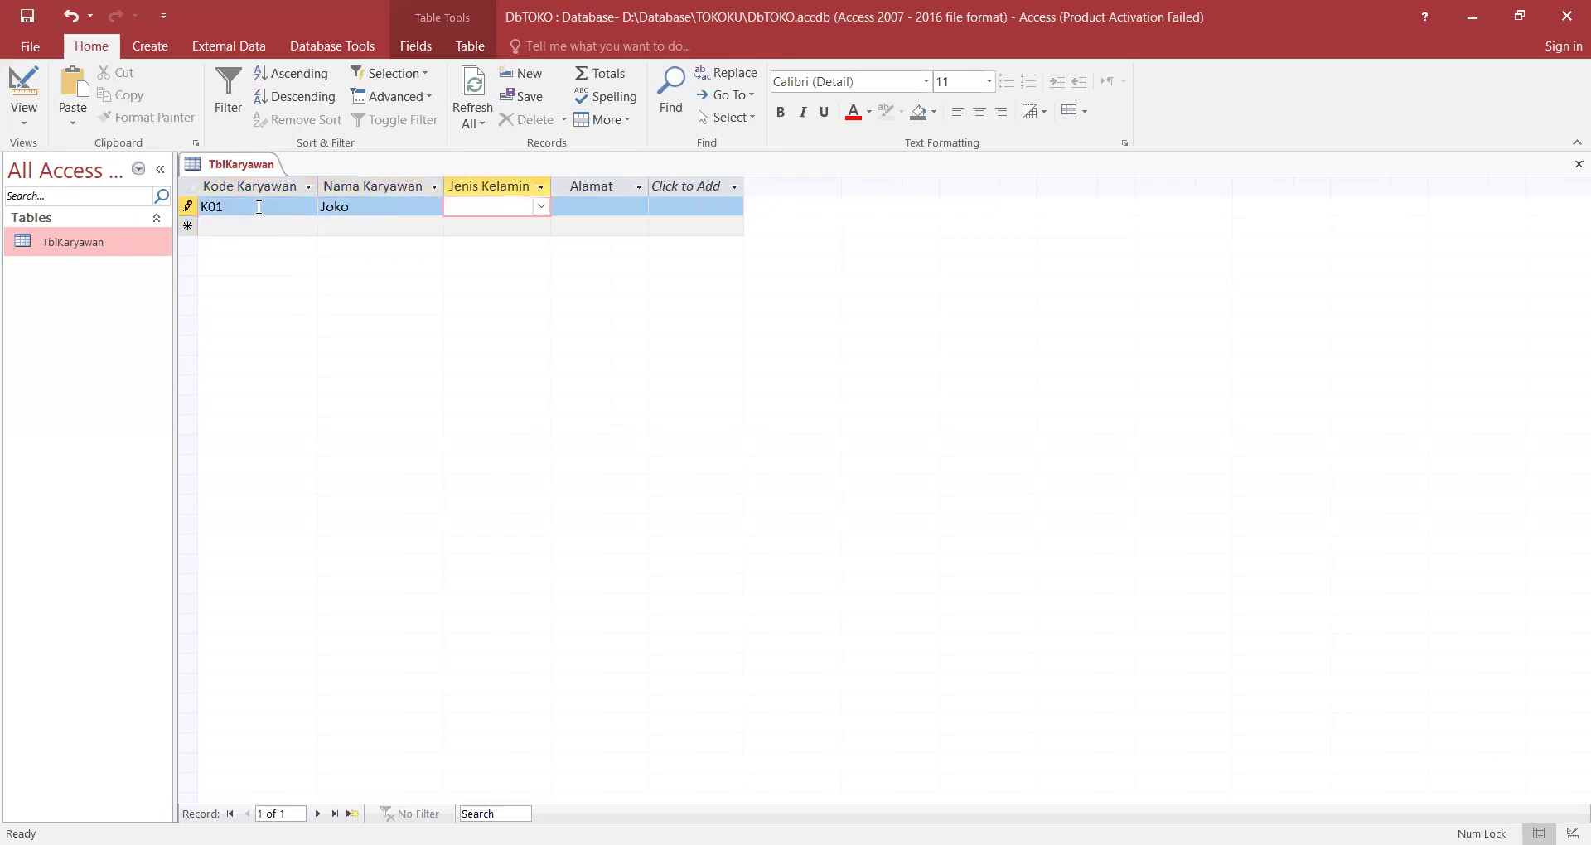
Complete record K01 by choosing Laki-Laki as Jenis Kelamin and entering the employee's city in Alamat.
click(544, 213)
click(497, 225)
click(540, 207)
click(516, 246)
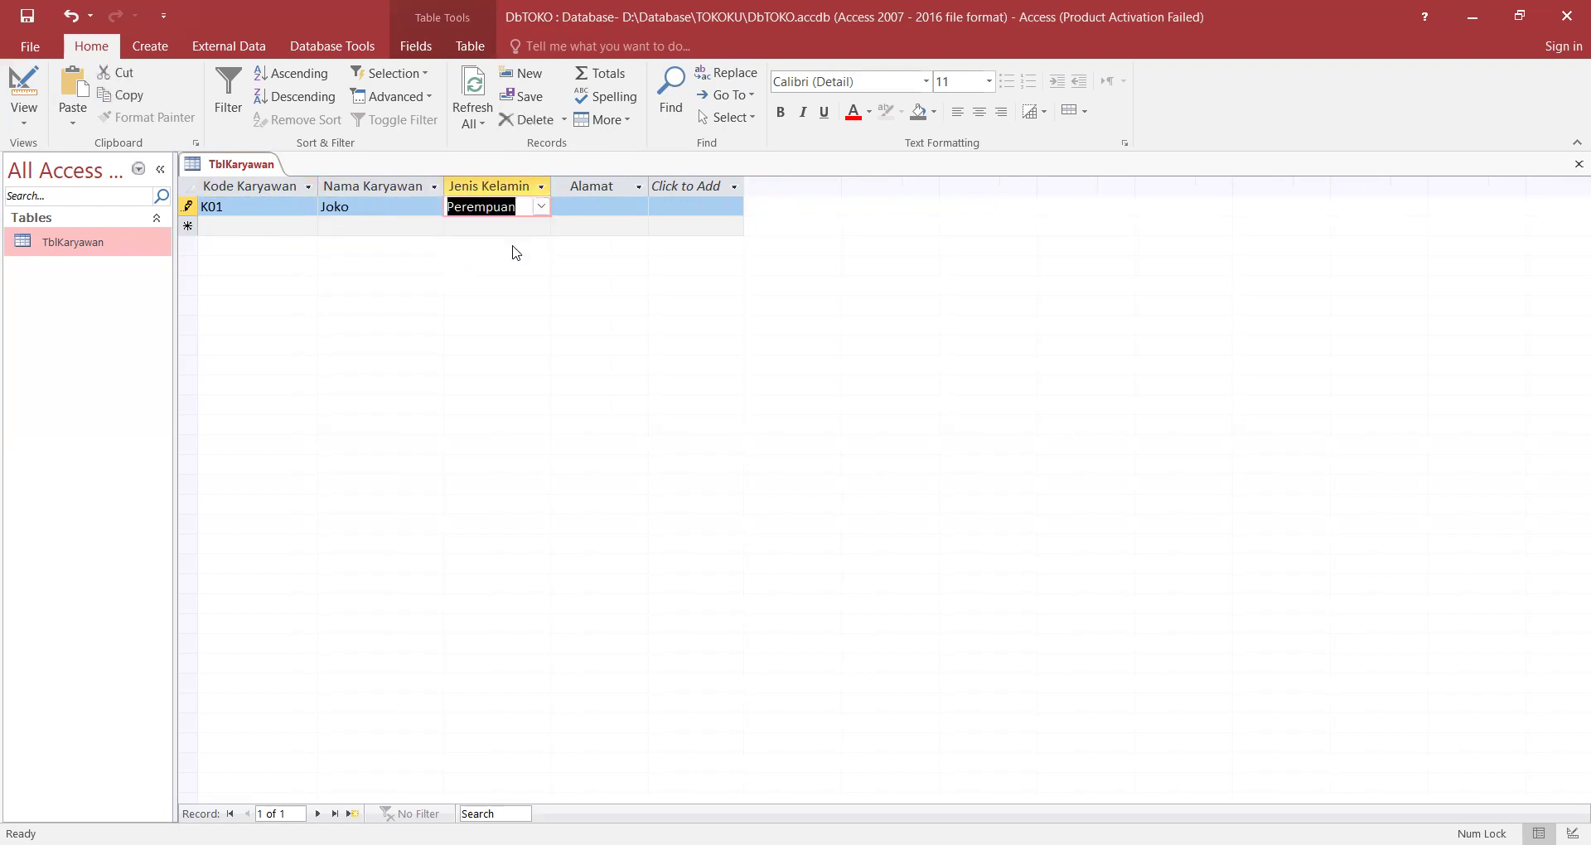
click(540, 212)
click(488, 224)
click(578, 203)
text(Serang)
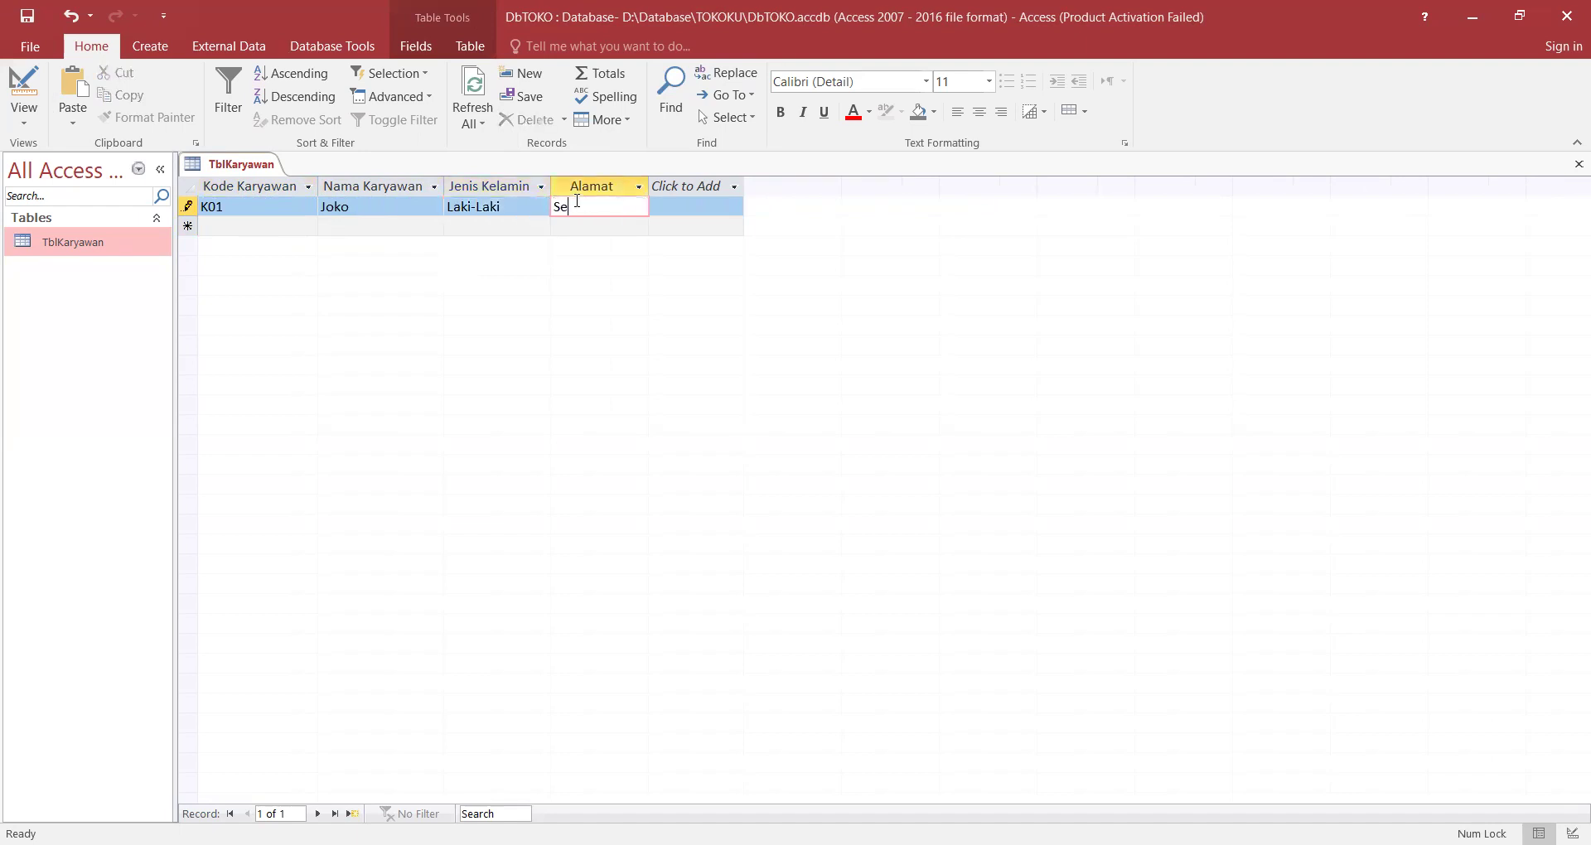
key(Tab)
Start the second record with Kode Karyawan K02 and the employee's name.
text(K02)
key(Tab)
text(ANd)
key(BackSpace)
key(BackSpace)
key(BackSpace)
text(Cindi)
key(Tab)
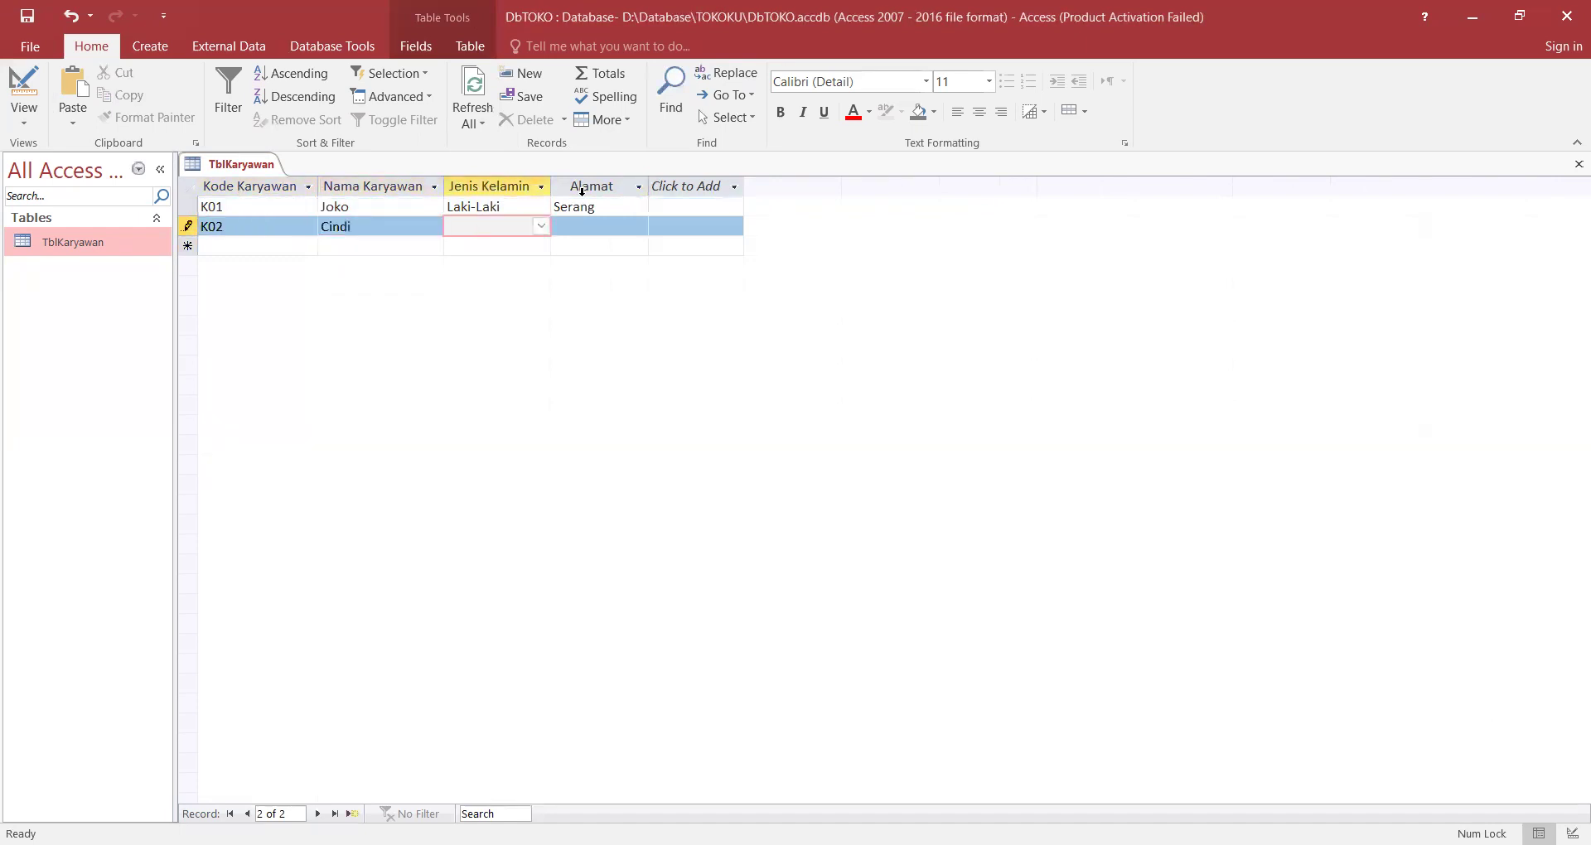
Choose Perempuan as Jenis Kelamin for K02, enter the employee's city in Alamat, and save the record.
click(541, 226)
click(525, 265)
click(584, 221)
text(Cilegon)
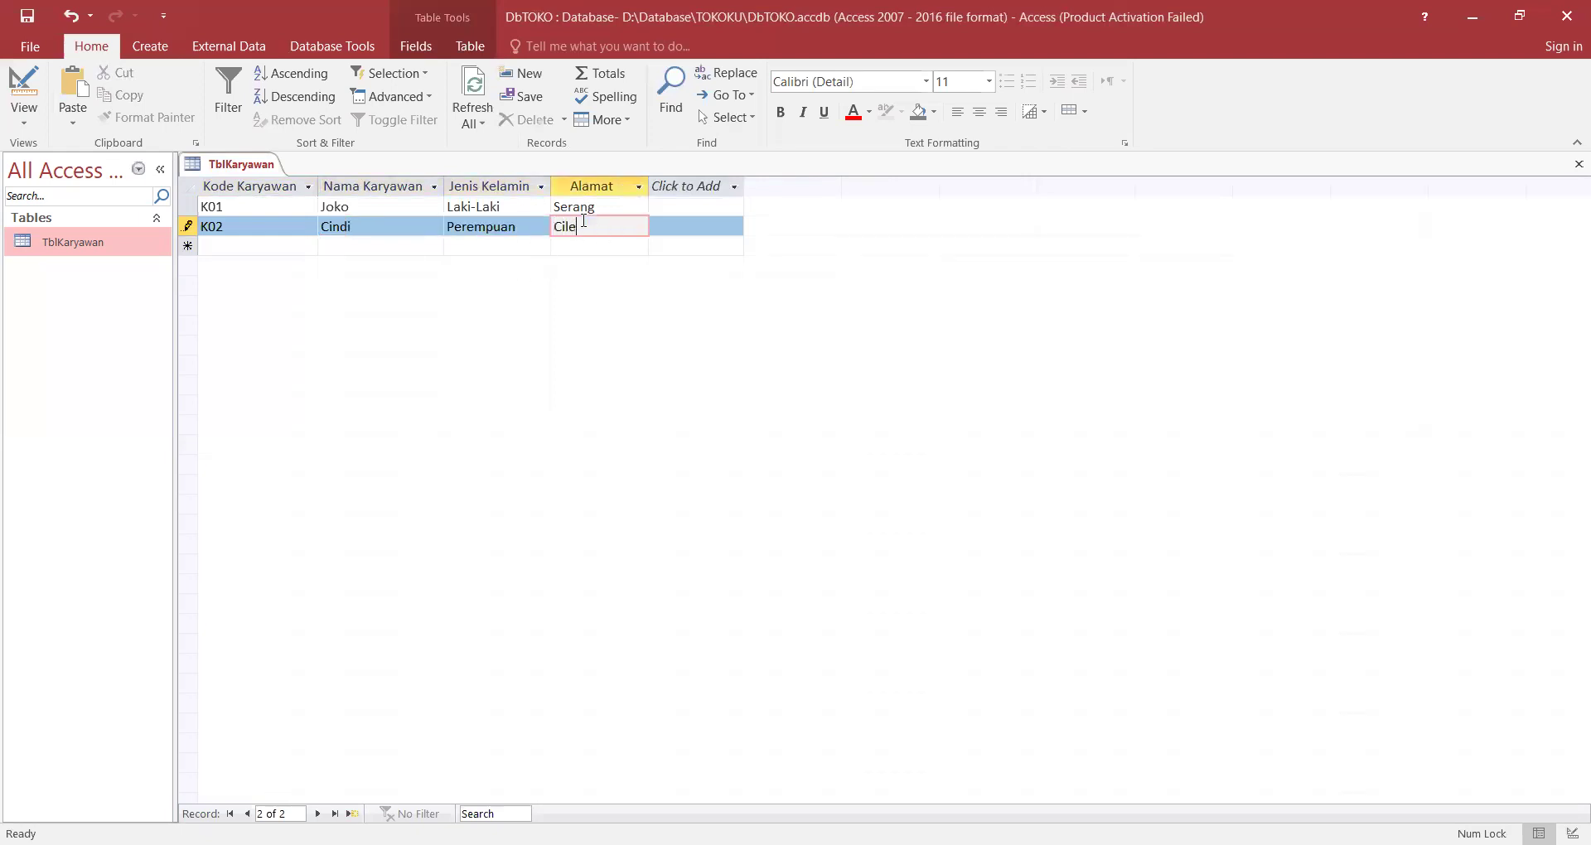
click(145, 250)
key(ctrl+s)
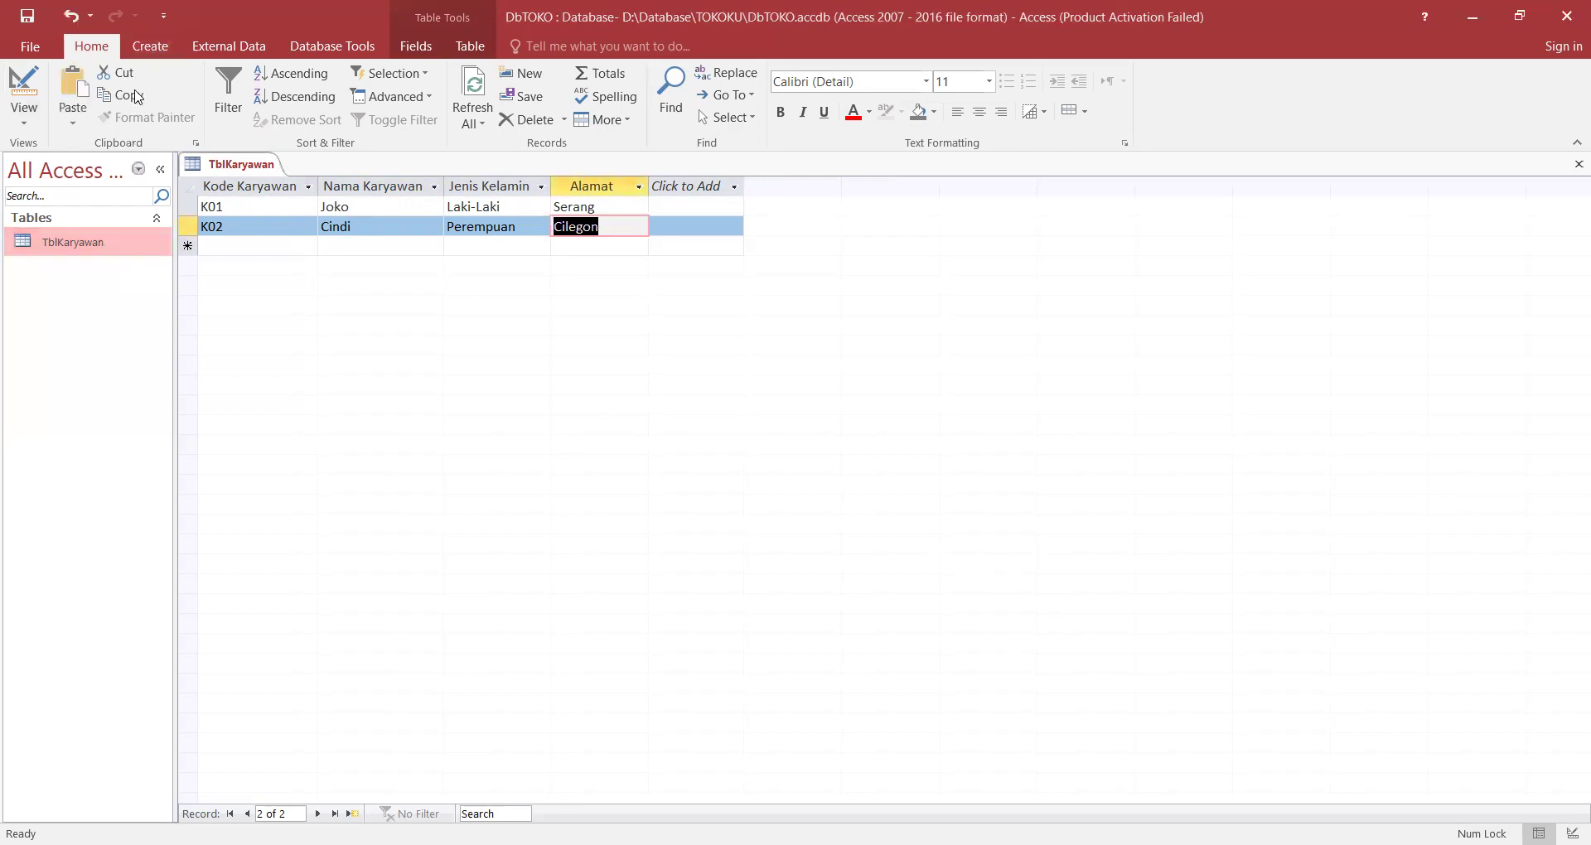
Create a new table and open it in Design View, saving it as TblBarang.
click(150, 45)
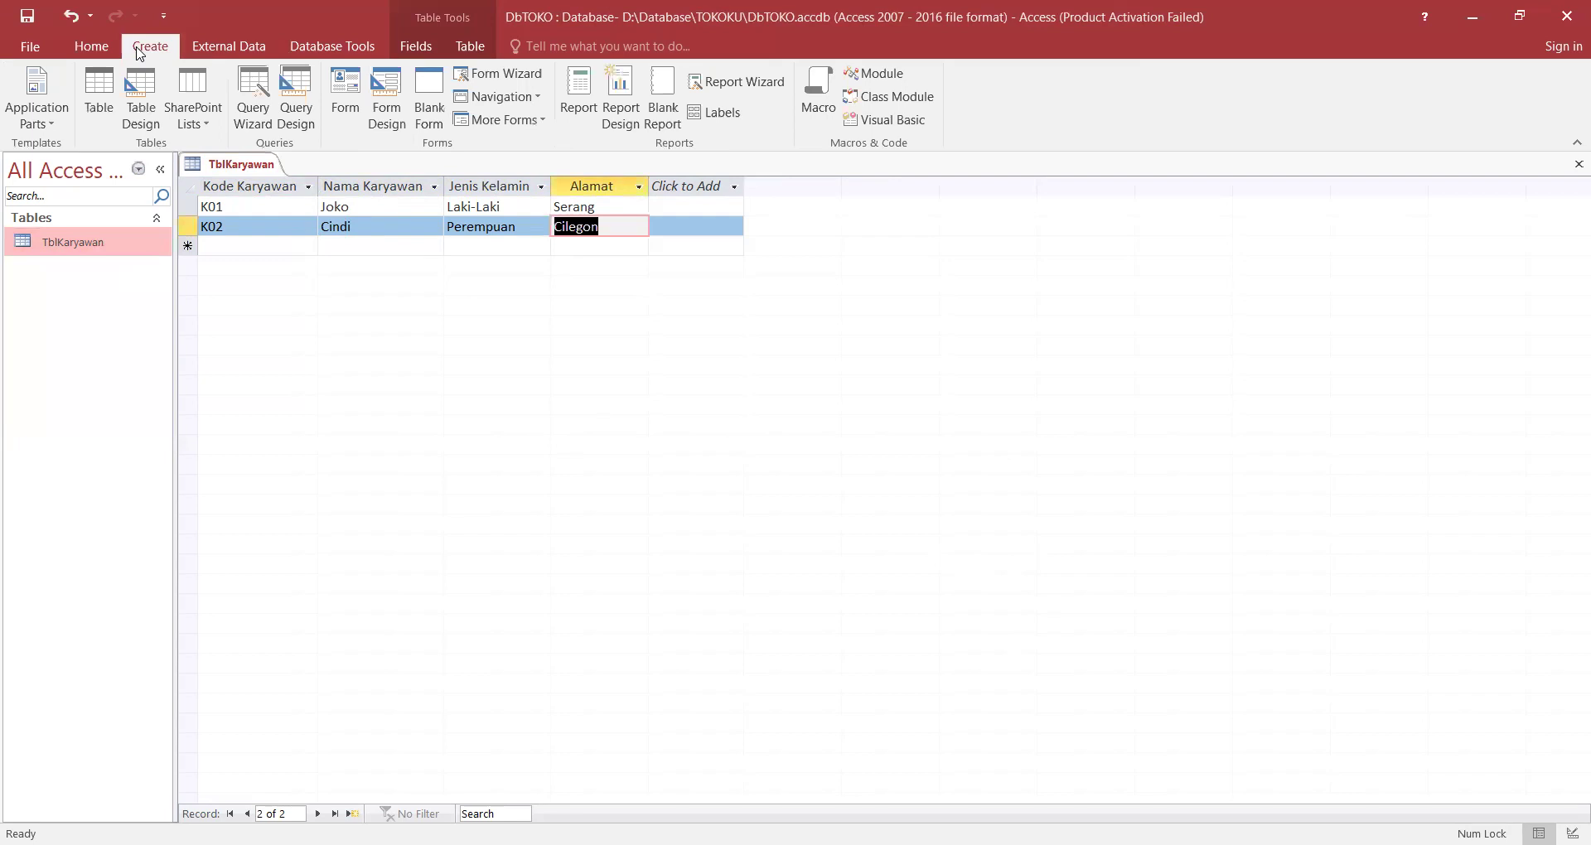
click(107, 112)
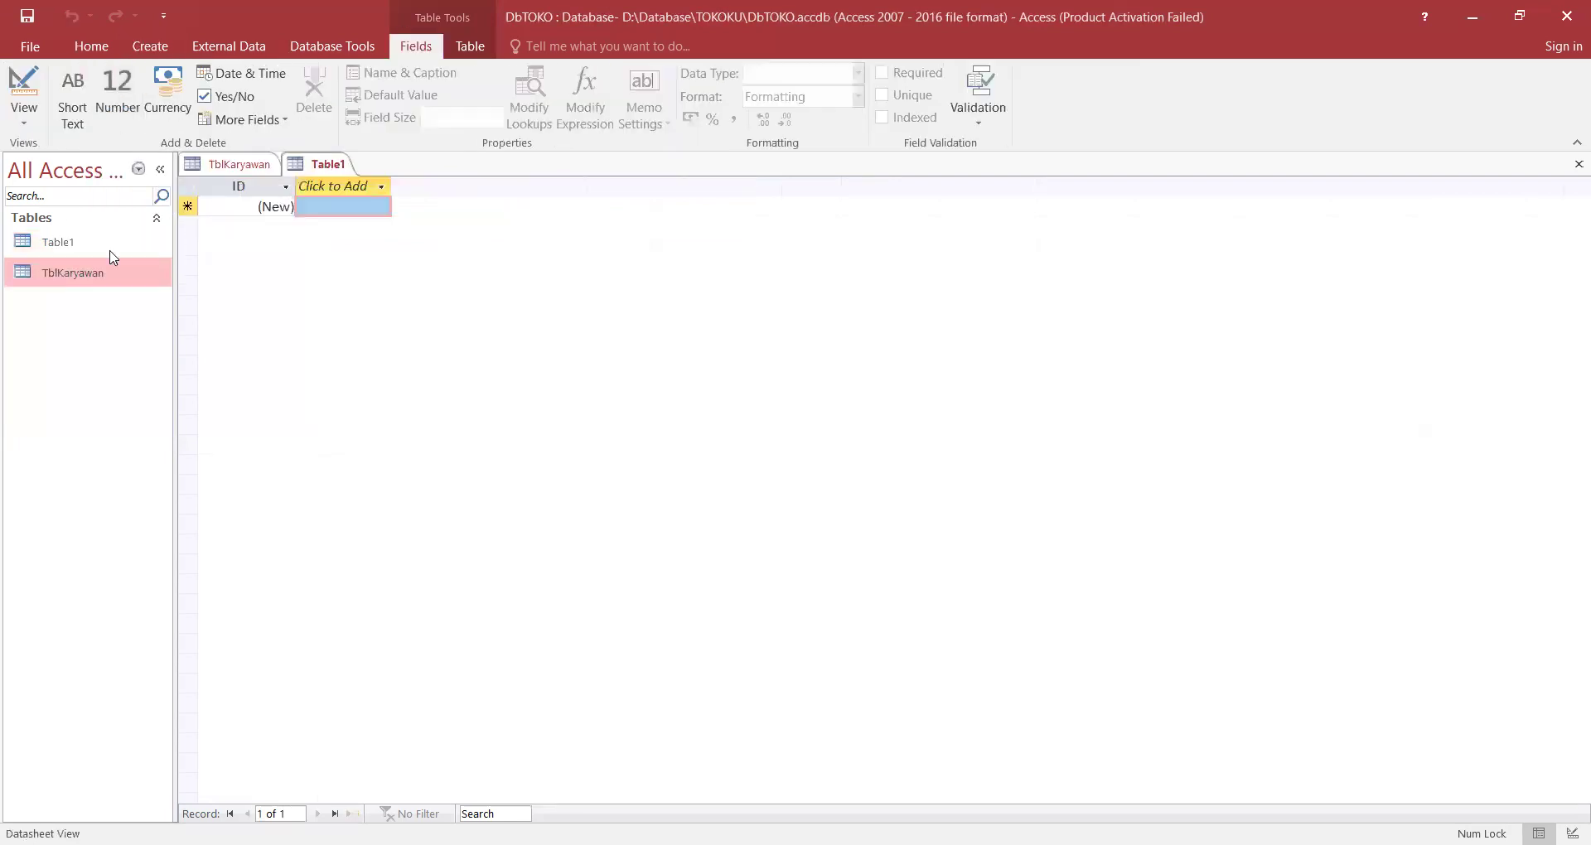
click(54, 240)
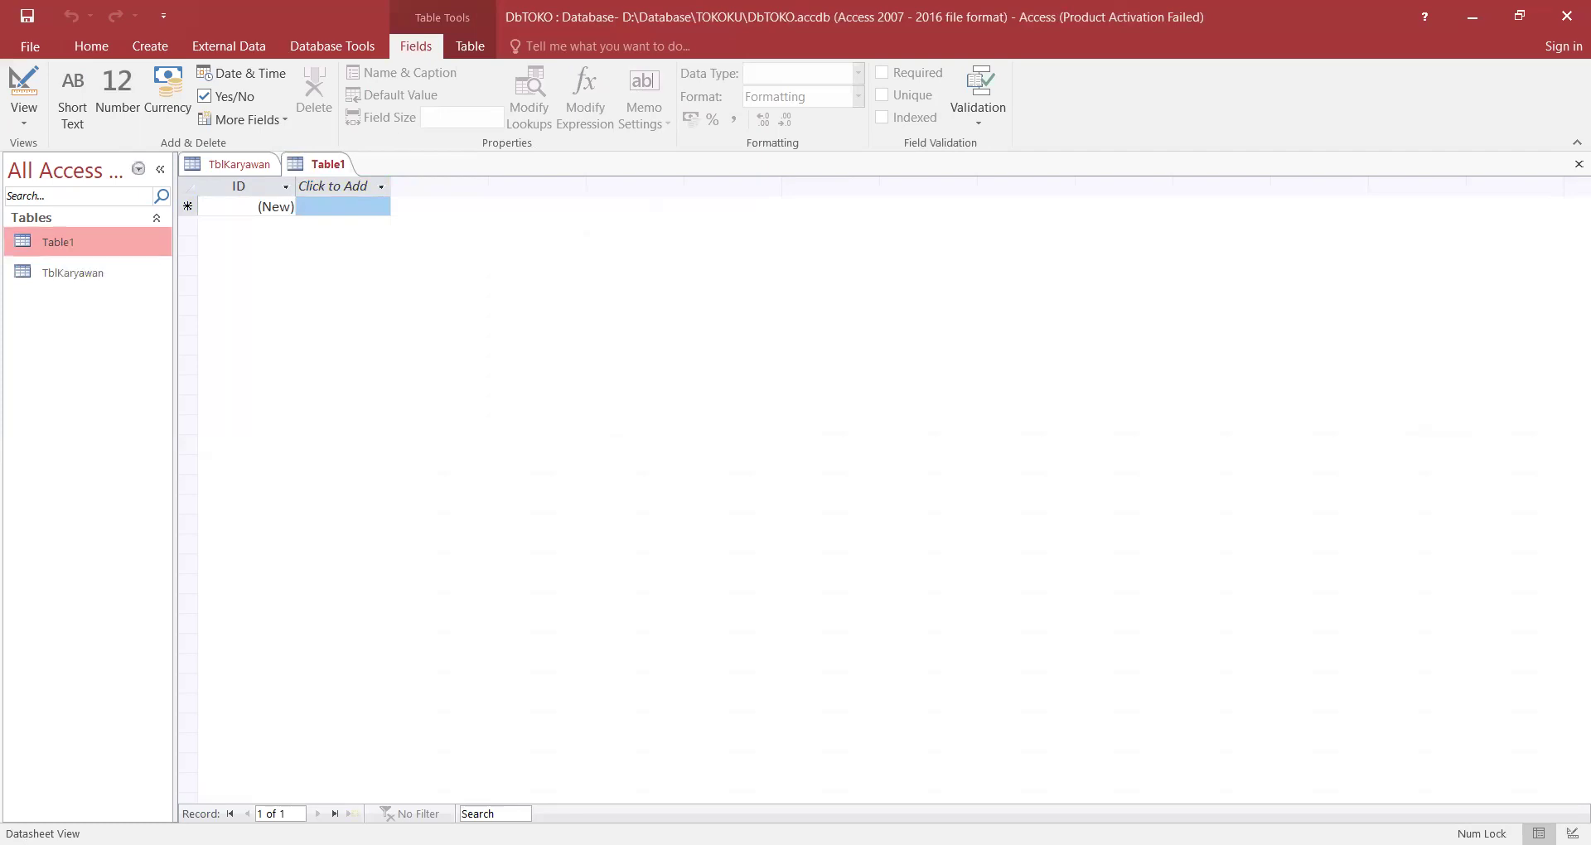
key(alt+Tab)
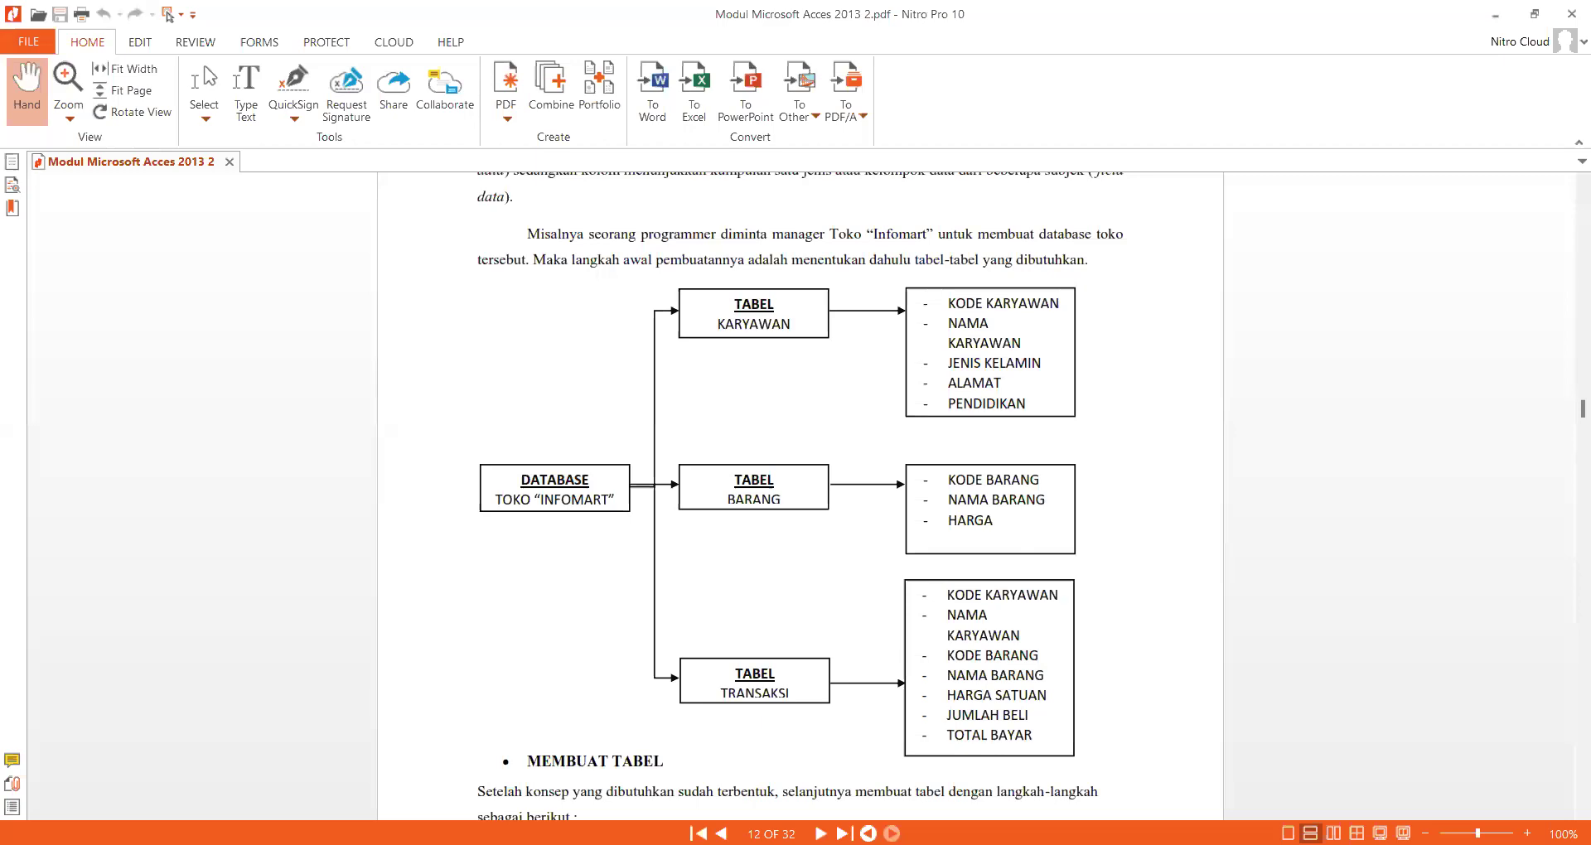
key(alt+Tab)
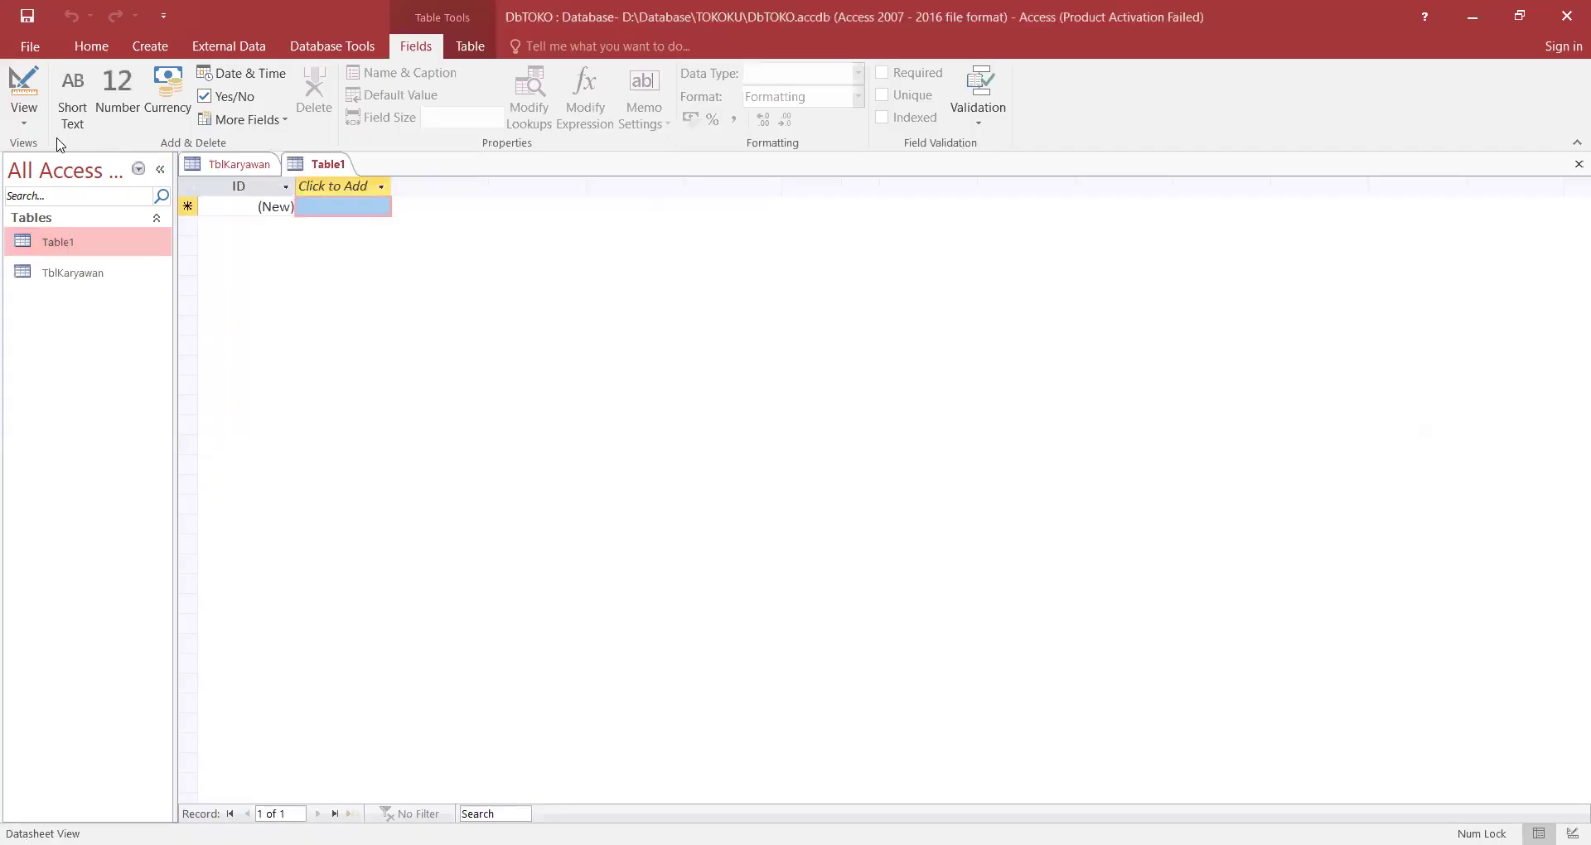
right_click(48, 246)
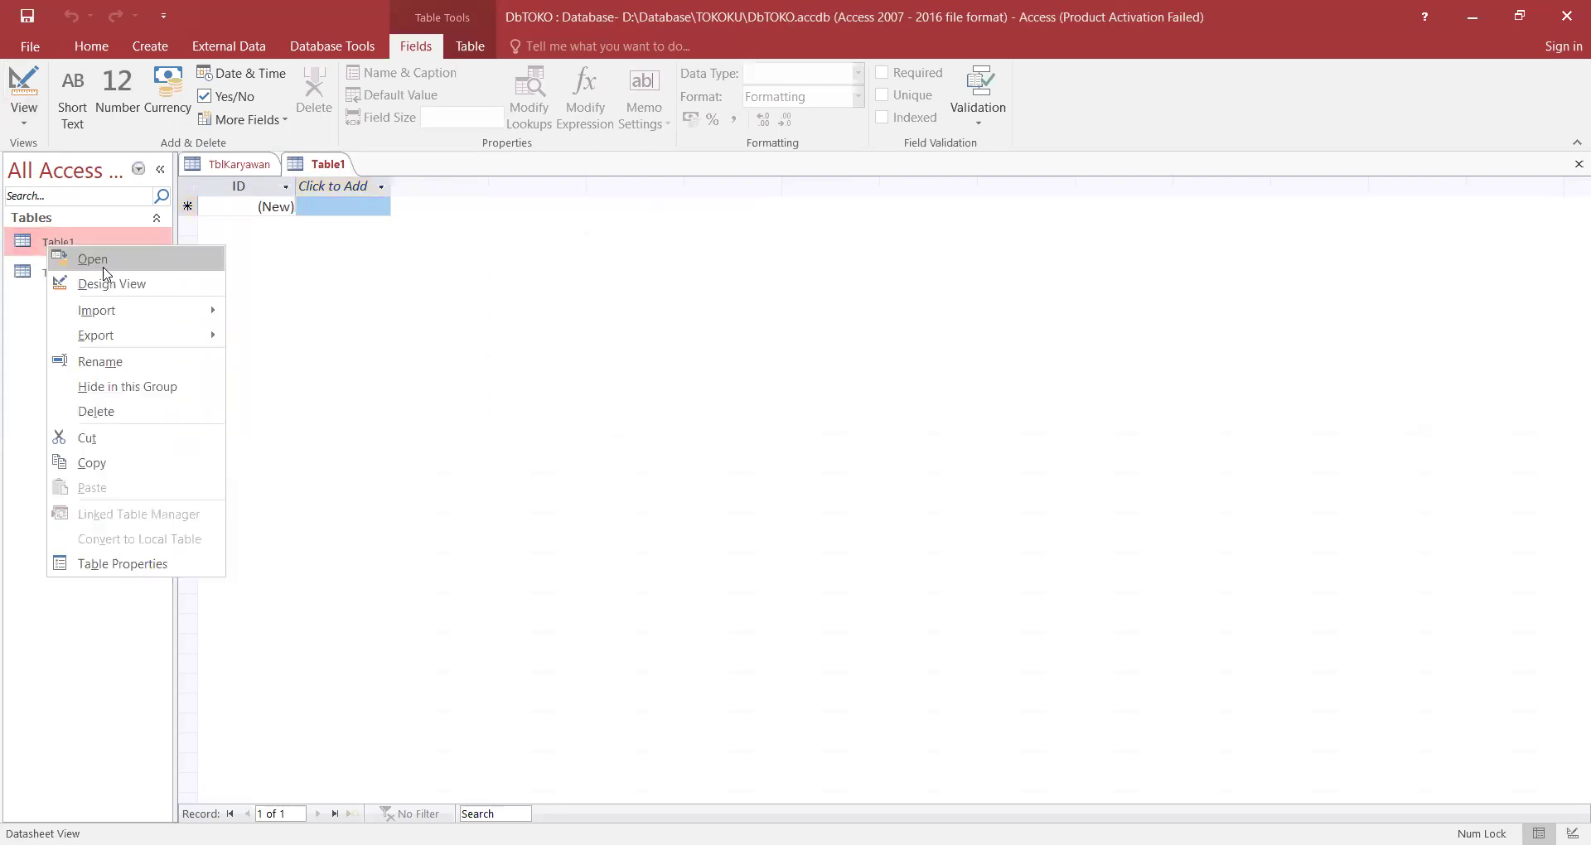
click(124, 282)
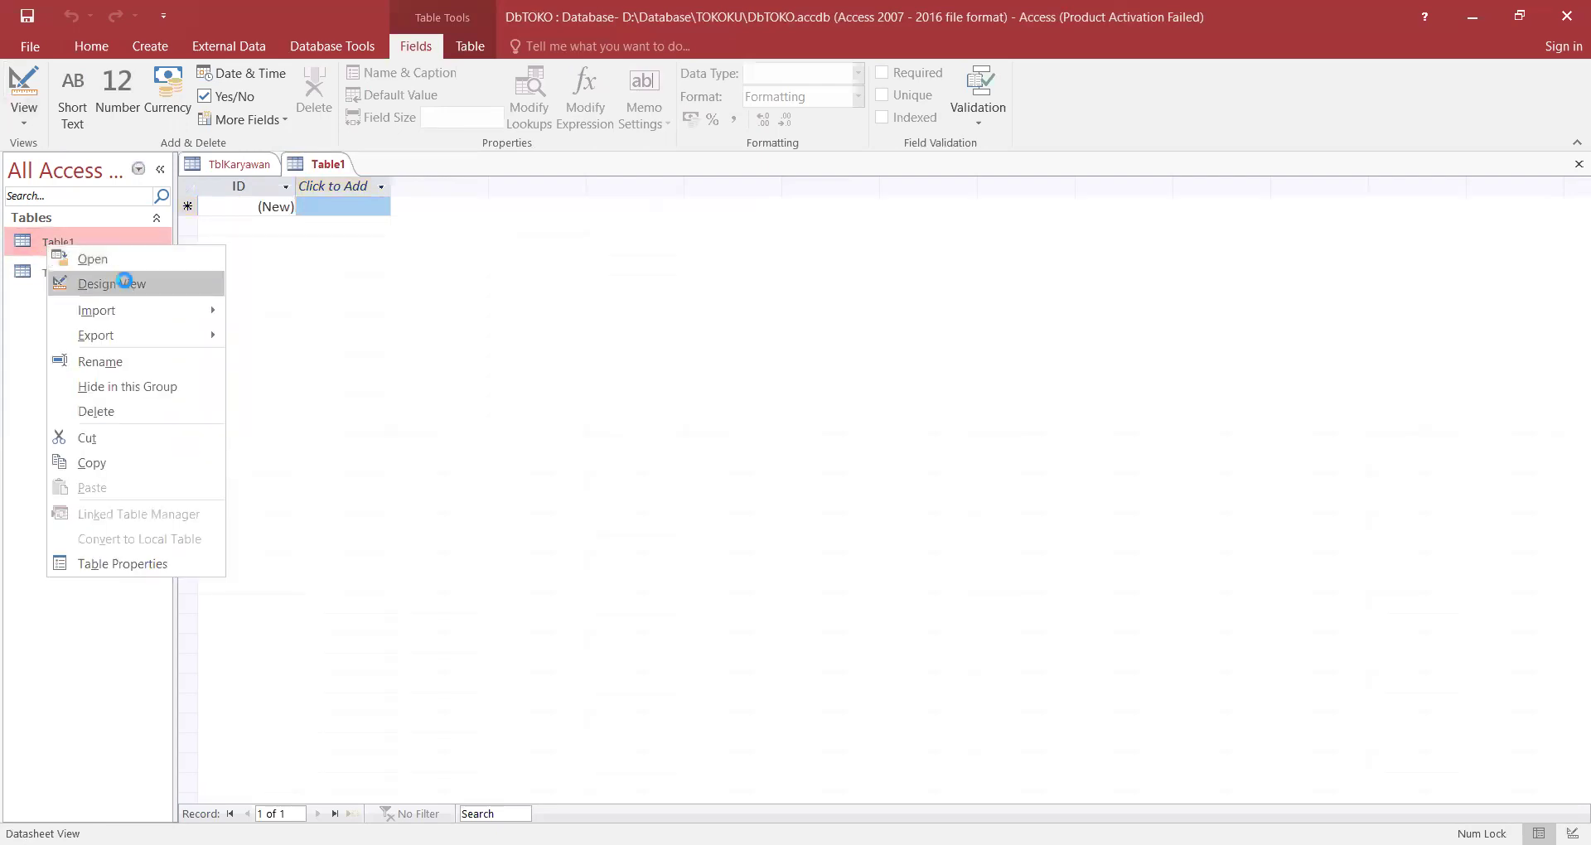
text(TblBarang)
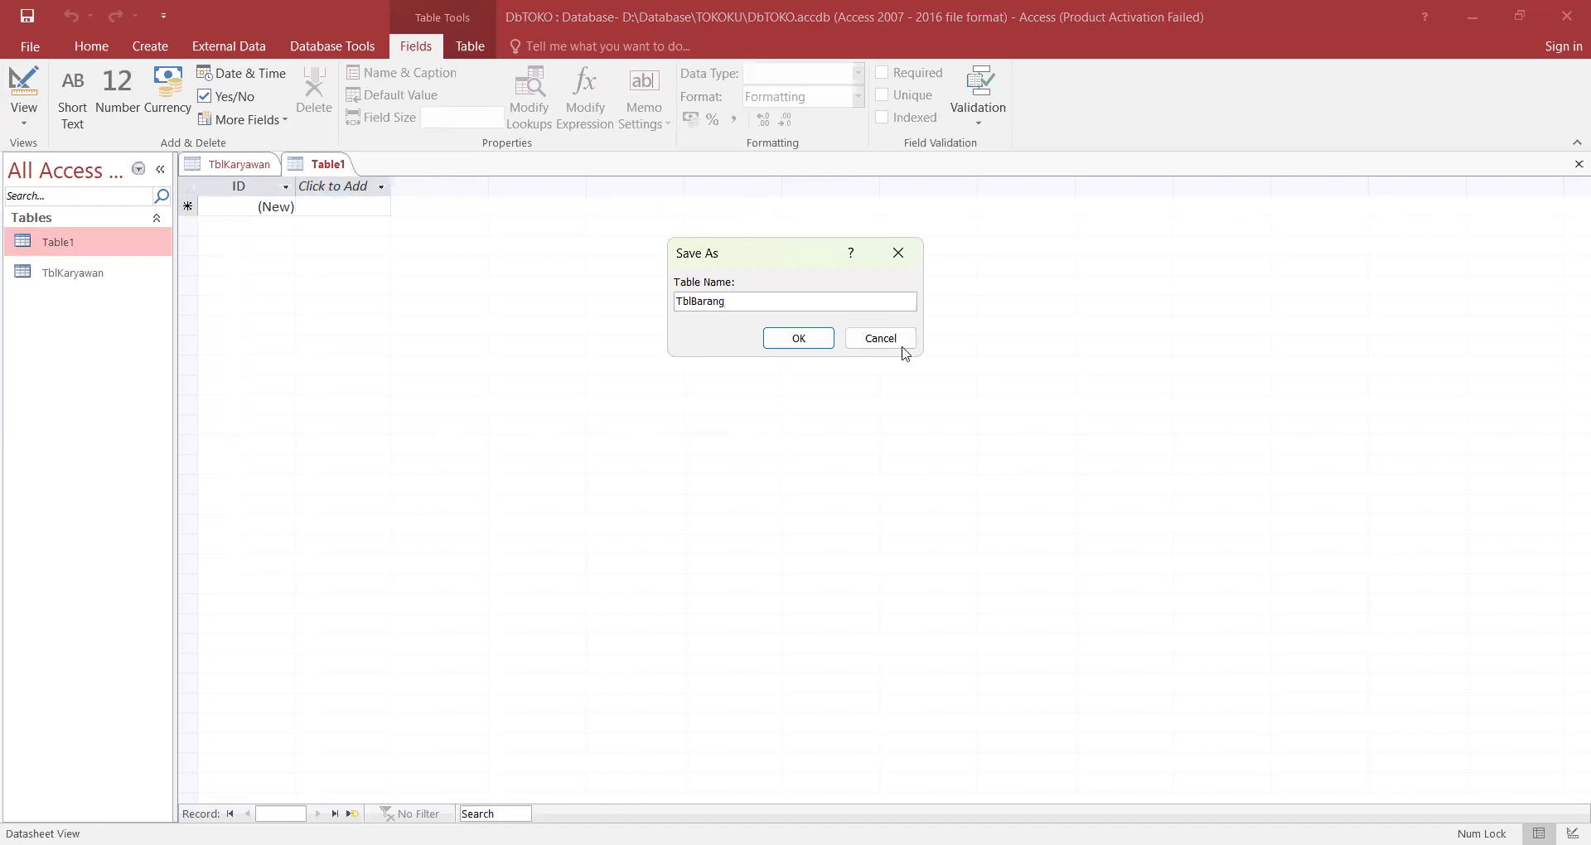
click(827, 342)
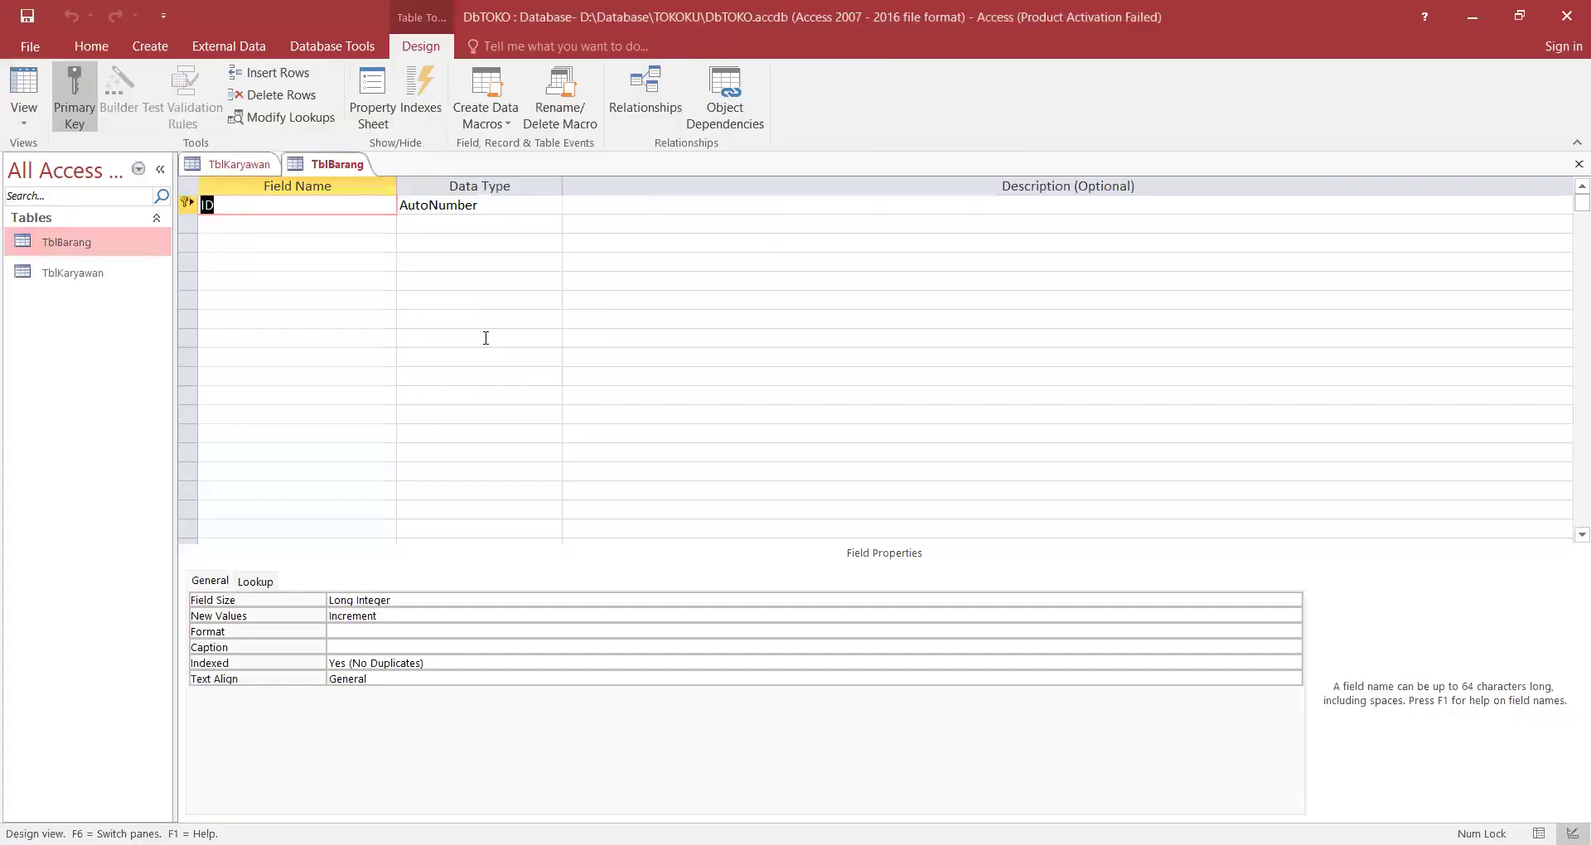
Rename the primary key field to Kode Barang with data type Short Text, and add a Short Text field Nama Barang.
text(Kode Barang)
key(Tab)
click(552, 205)
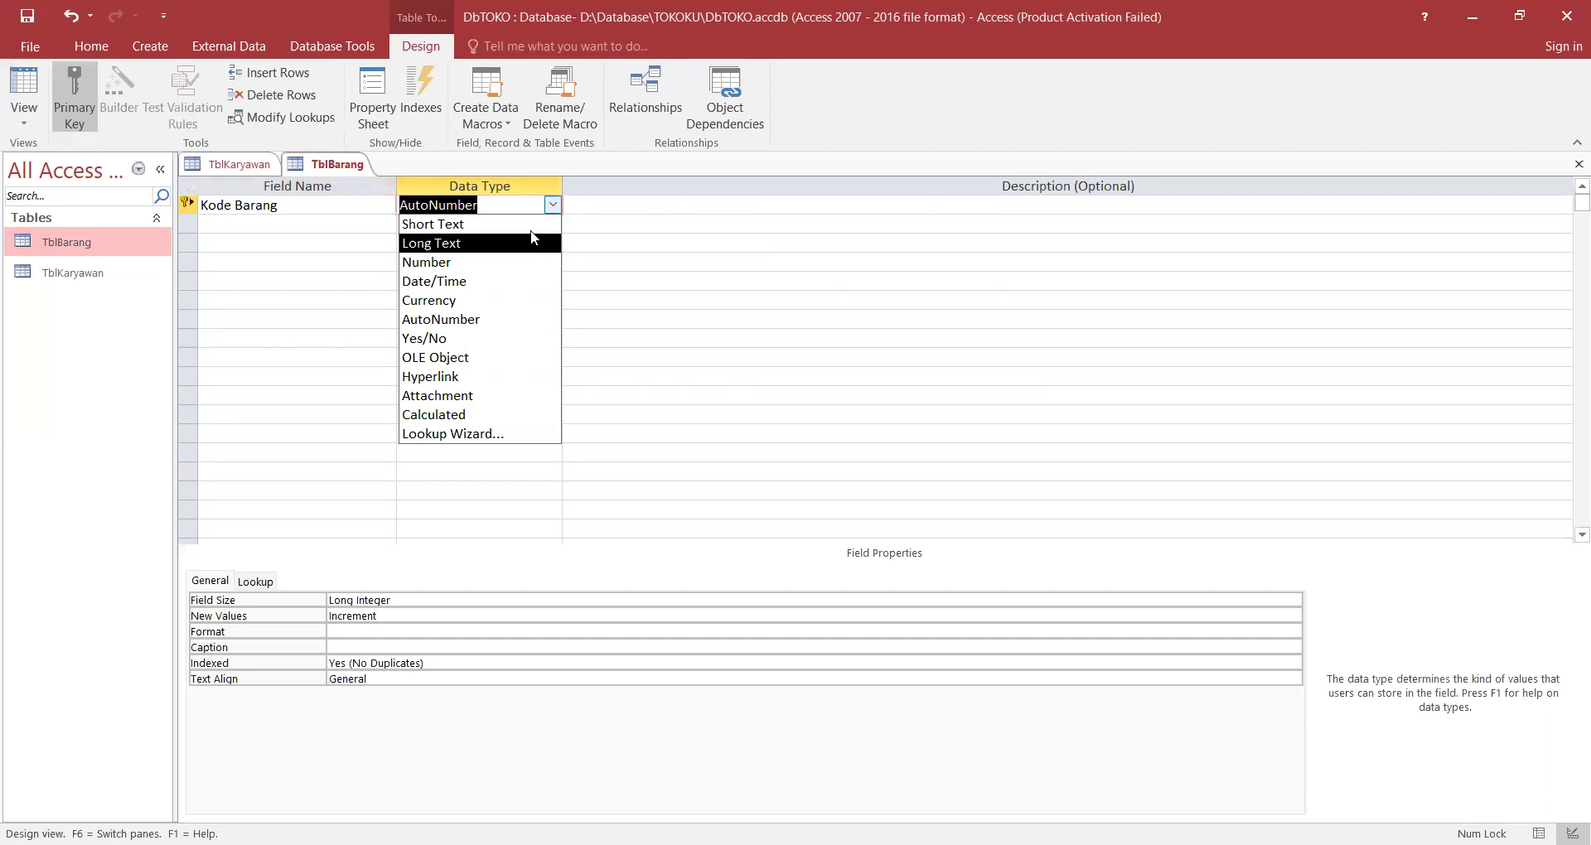
click(535, 224)
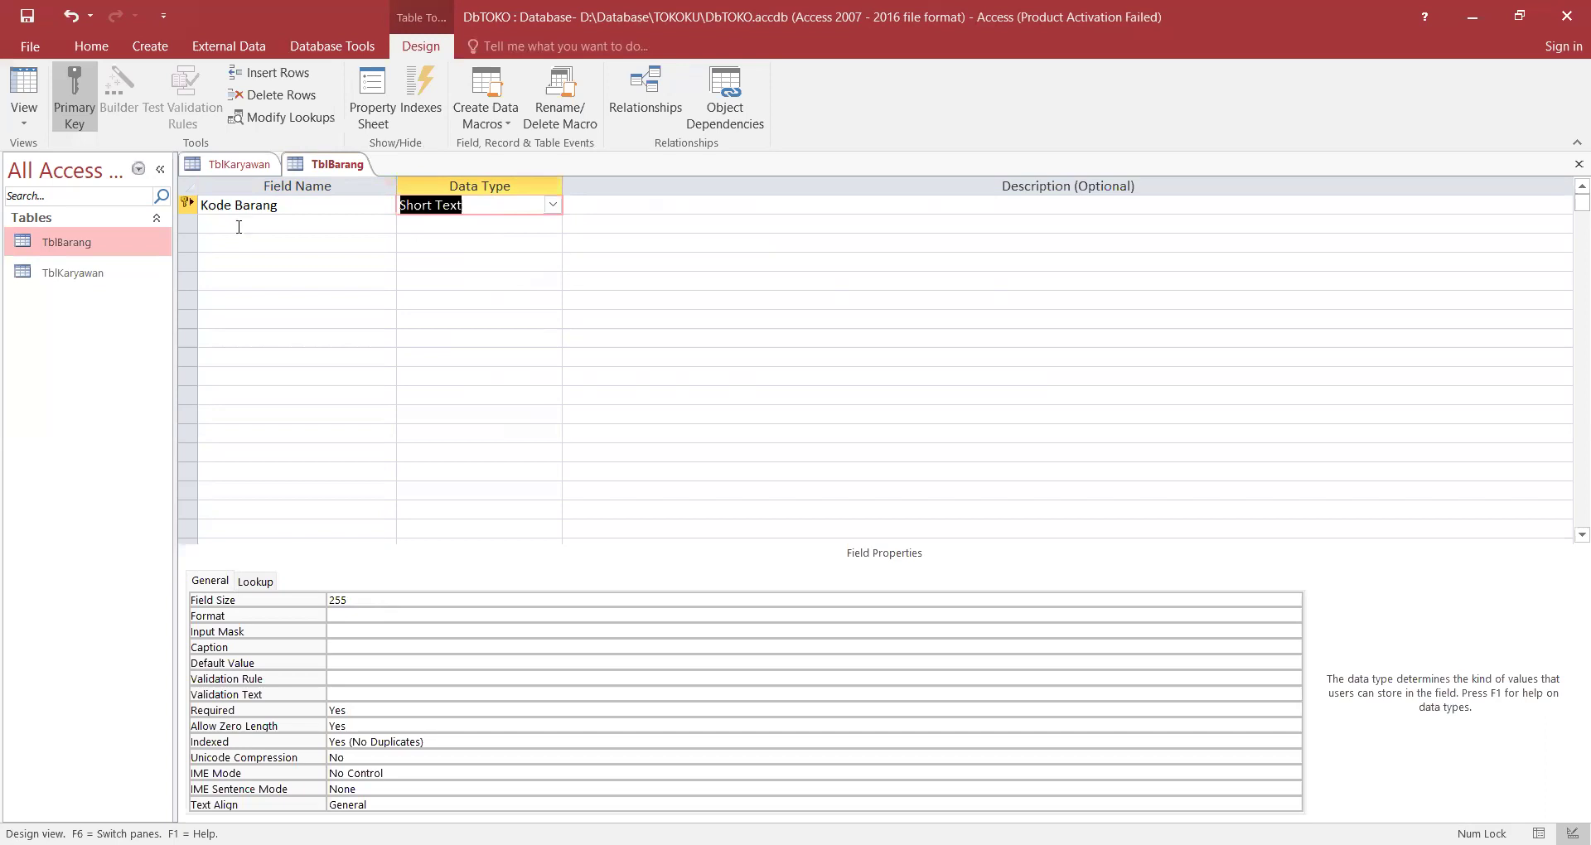
click(239, 226)
text(Nama Barang)
key(Tab)
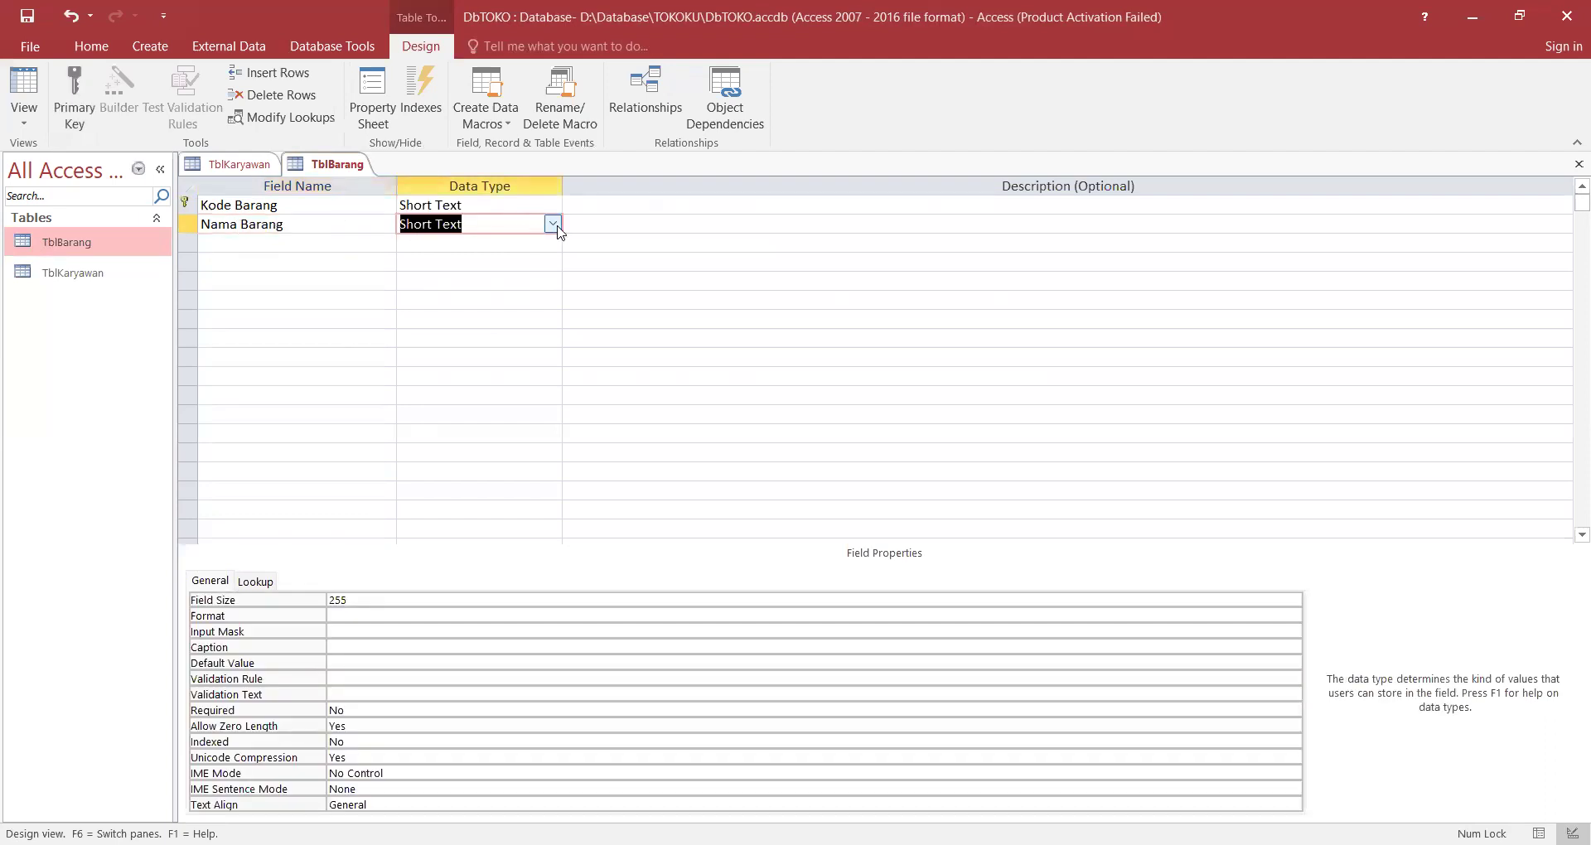
Add the field Harga Satuan with data type Currency below Nama Barang.
click(323, 240)
text(Harga Satuan)
key(Tab)
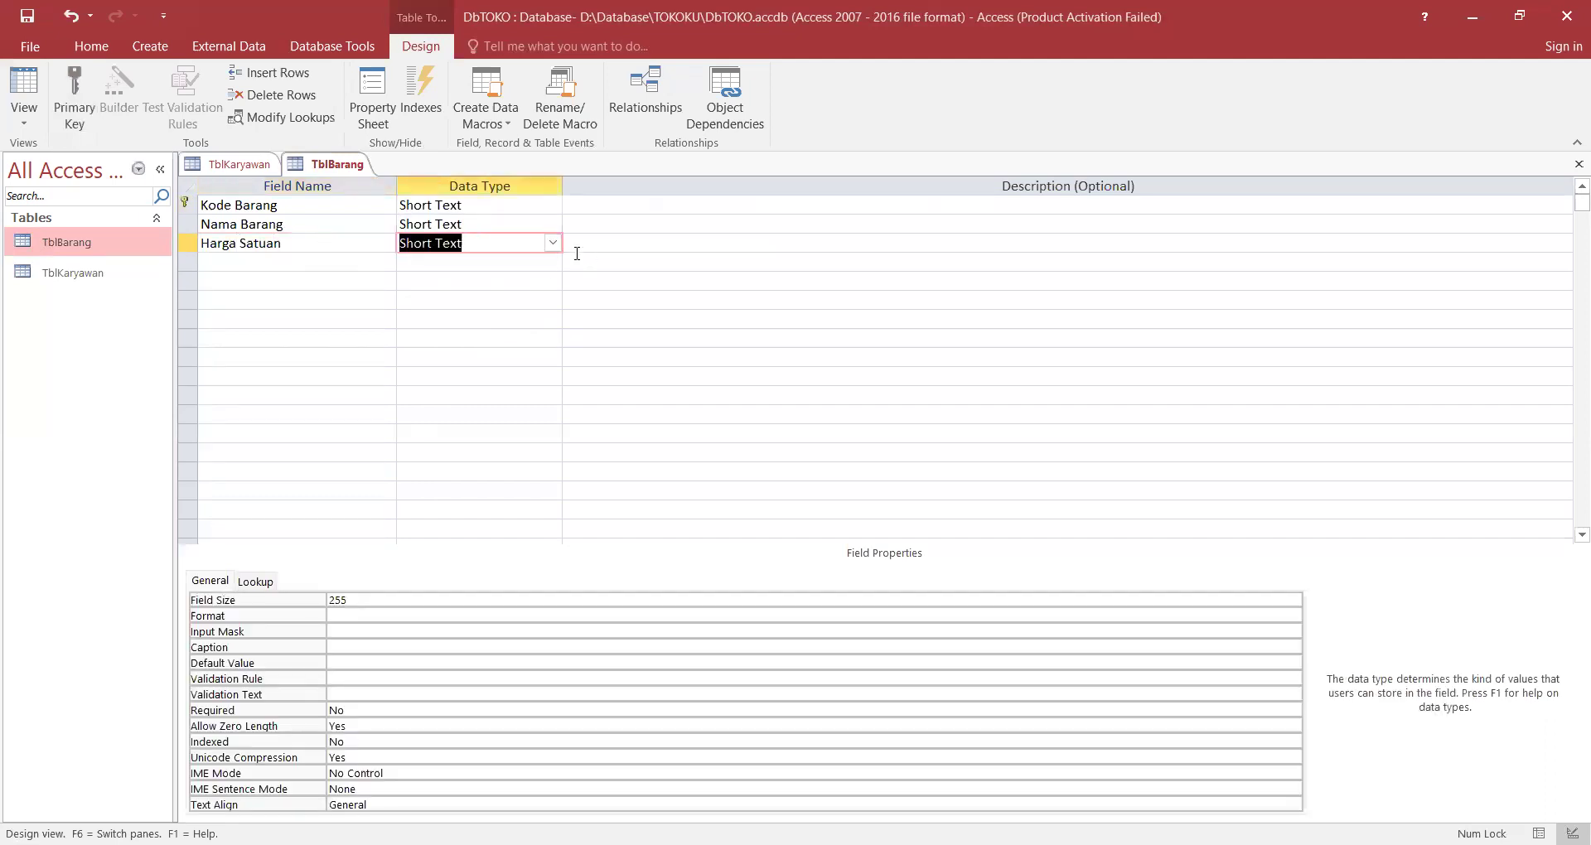
click(552, 242)
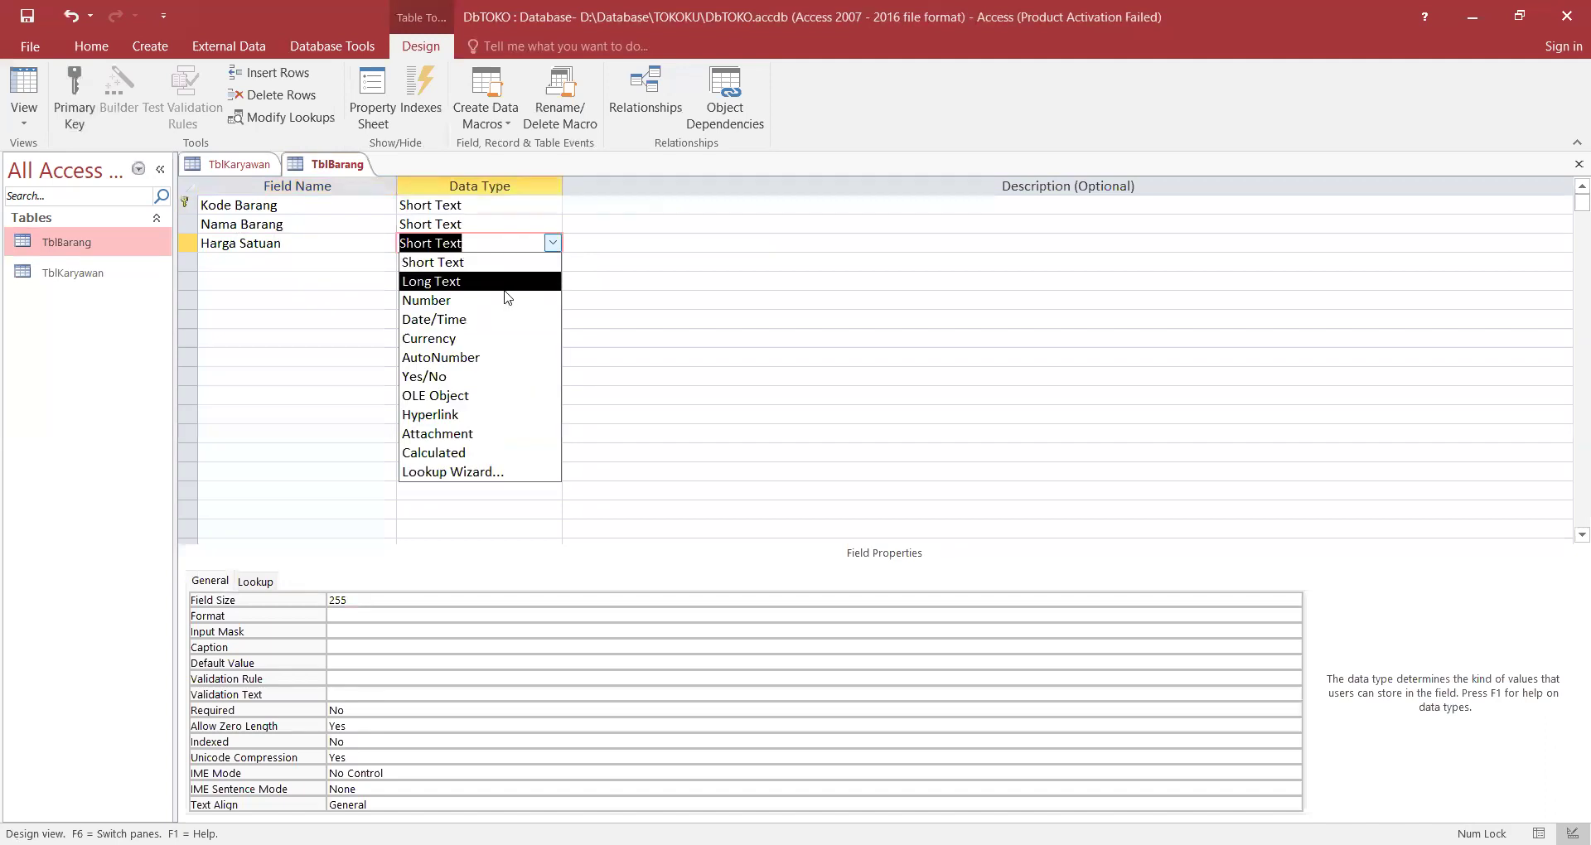
click(497, 339)
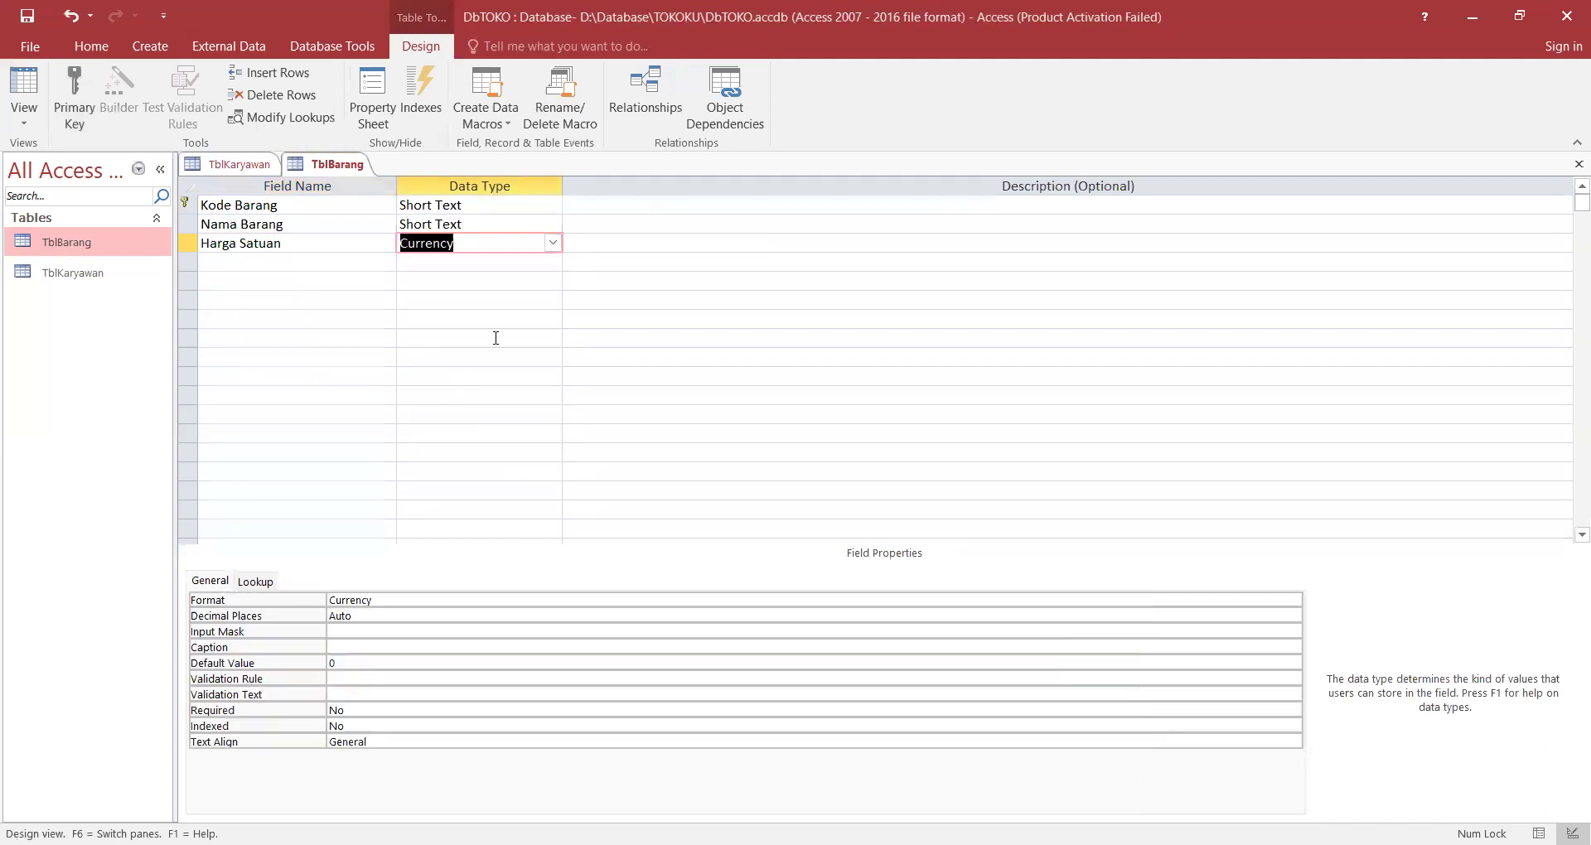
Choose the Currency format and Auto decimal places for the Harga Satuan field.
click(402, 600)
click(1293, 600)
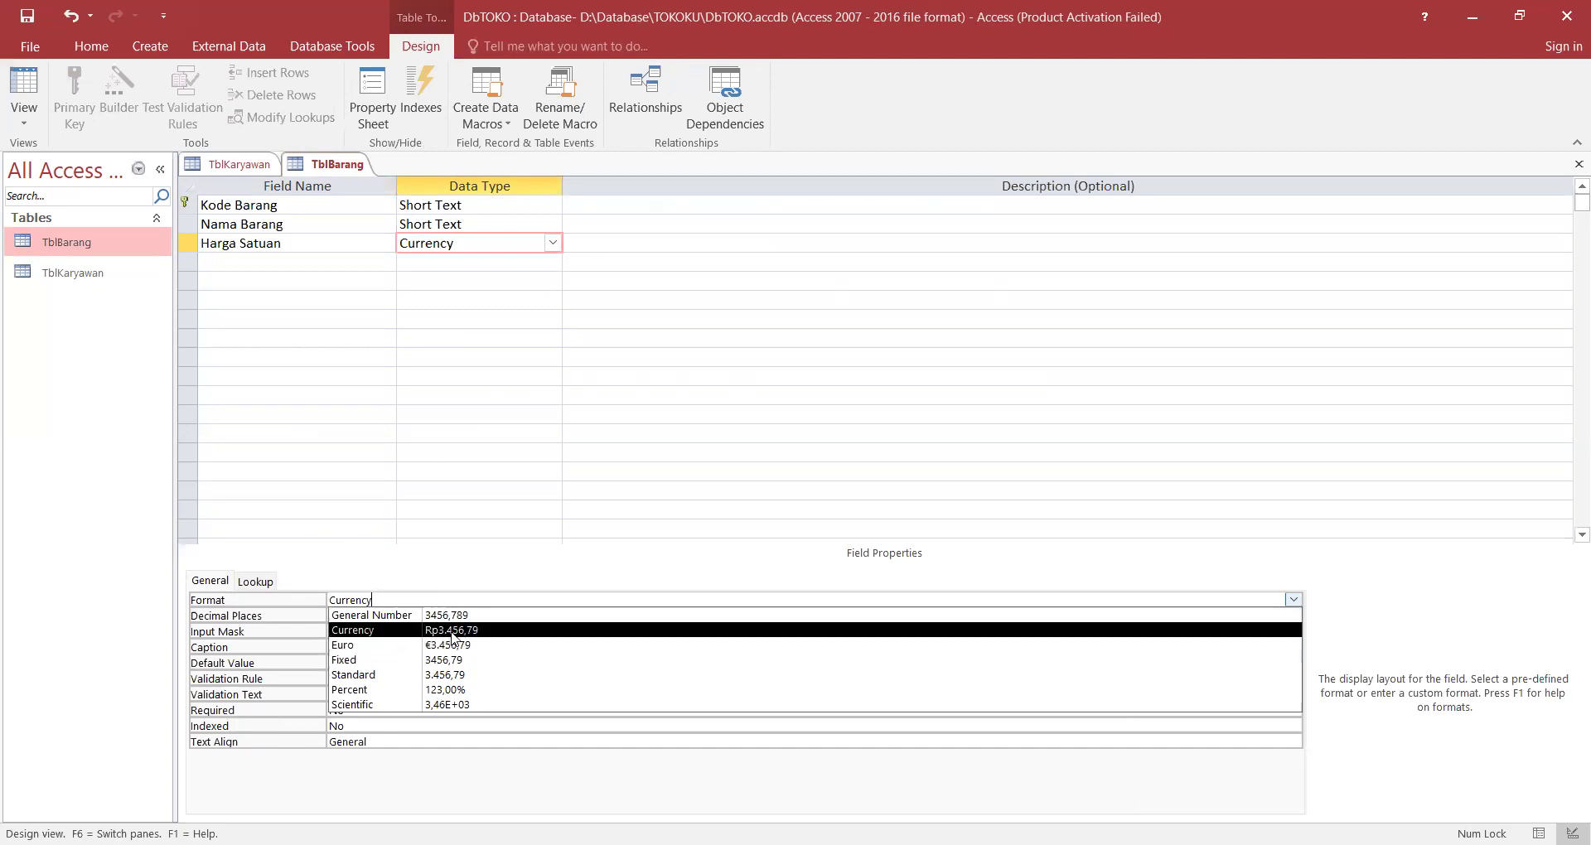
click(452, 631)
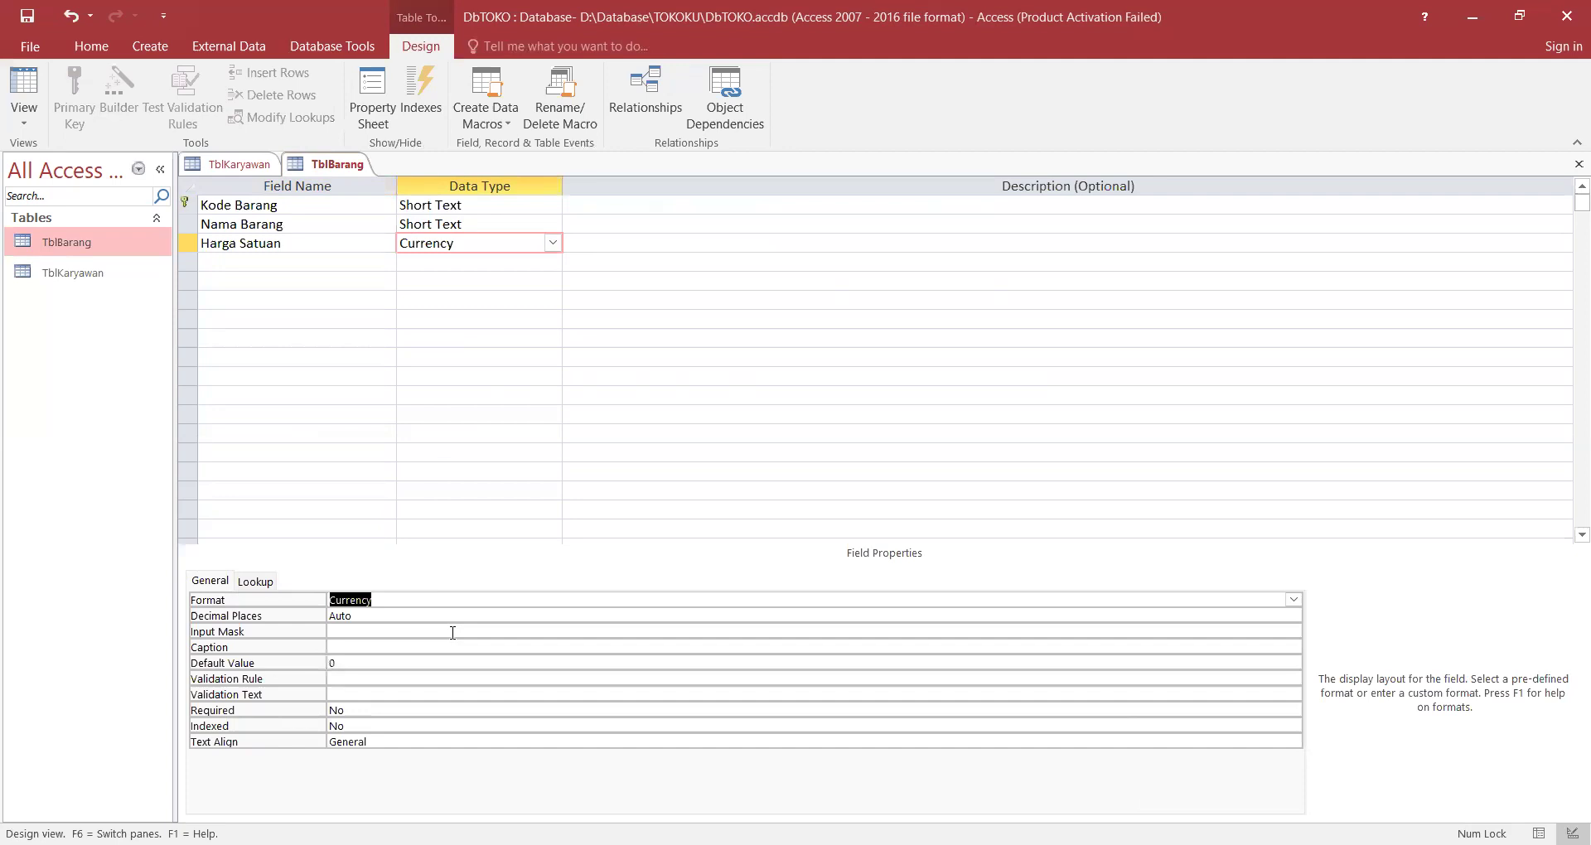
click(404, 620)
click(1292, 616)
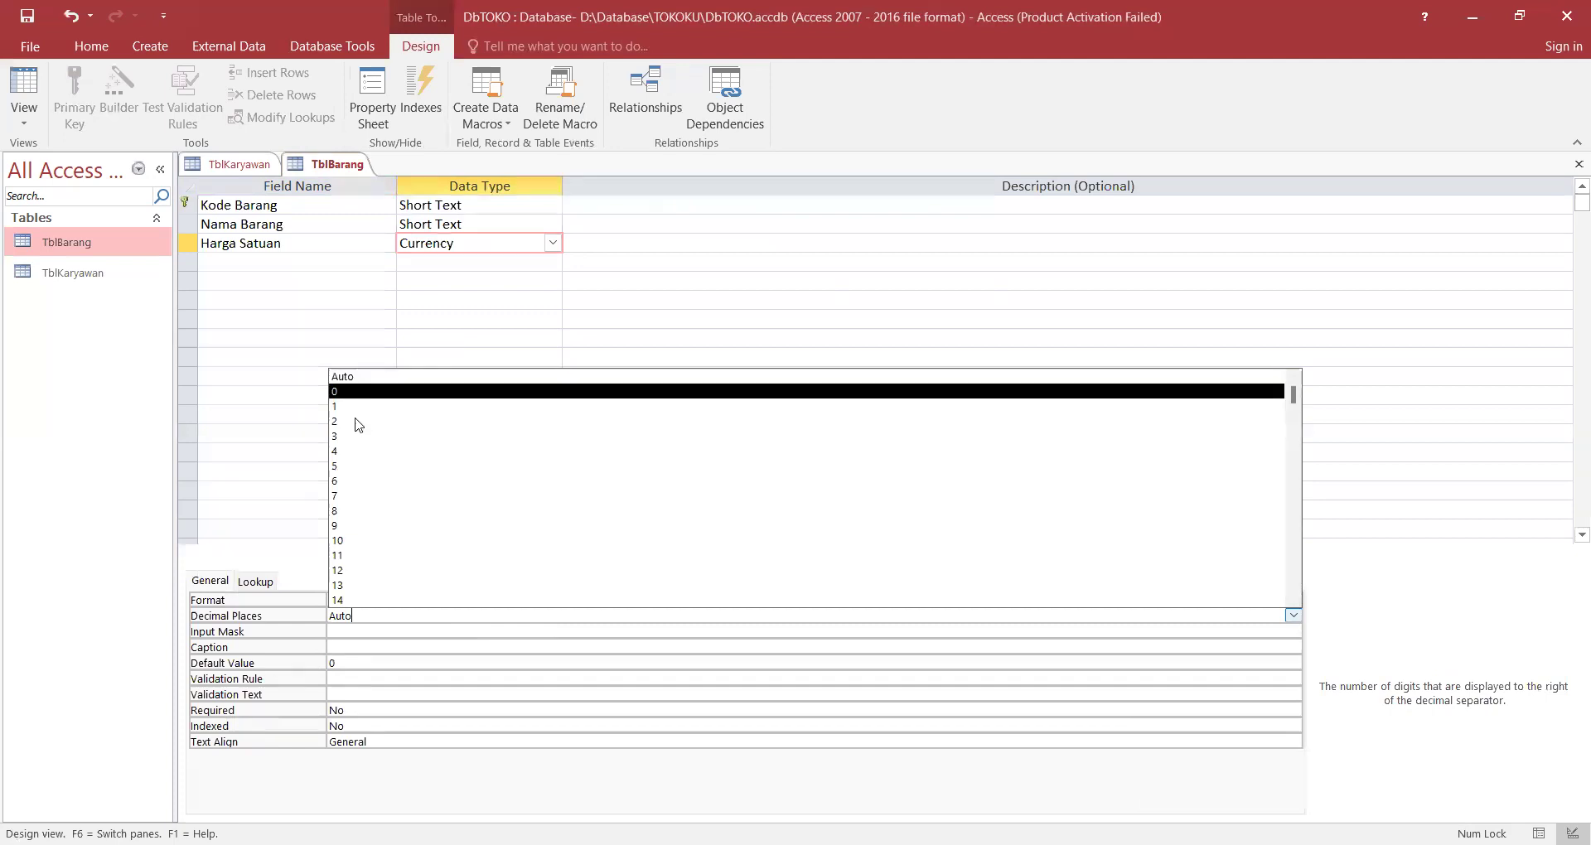
click(379, 377)
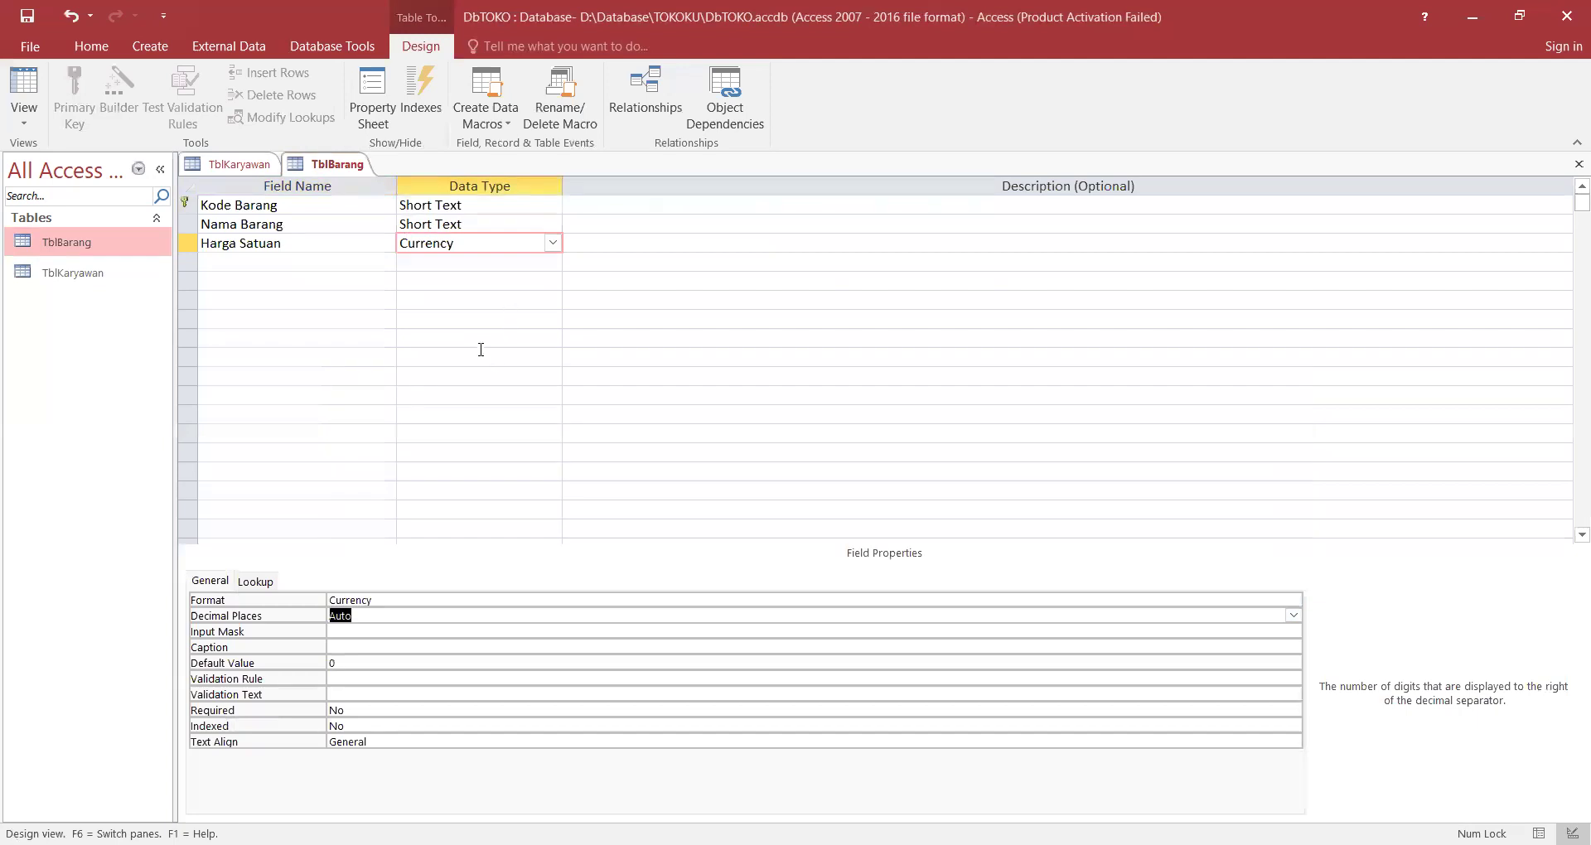
Switch TblBarang to Datasheet View, saving the table design.
click(73, 252)
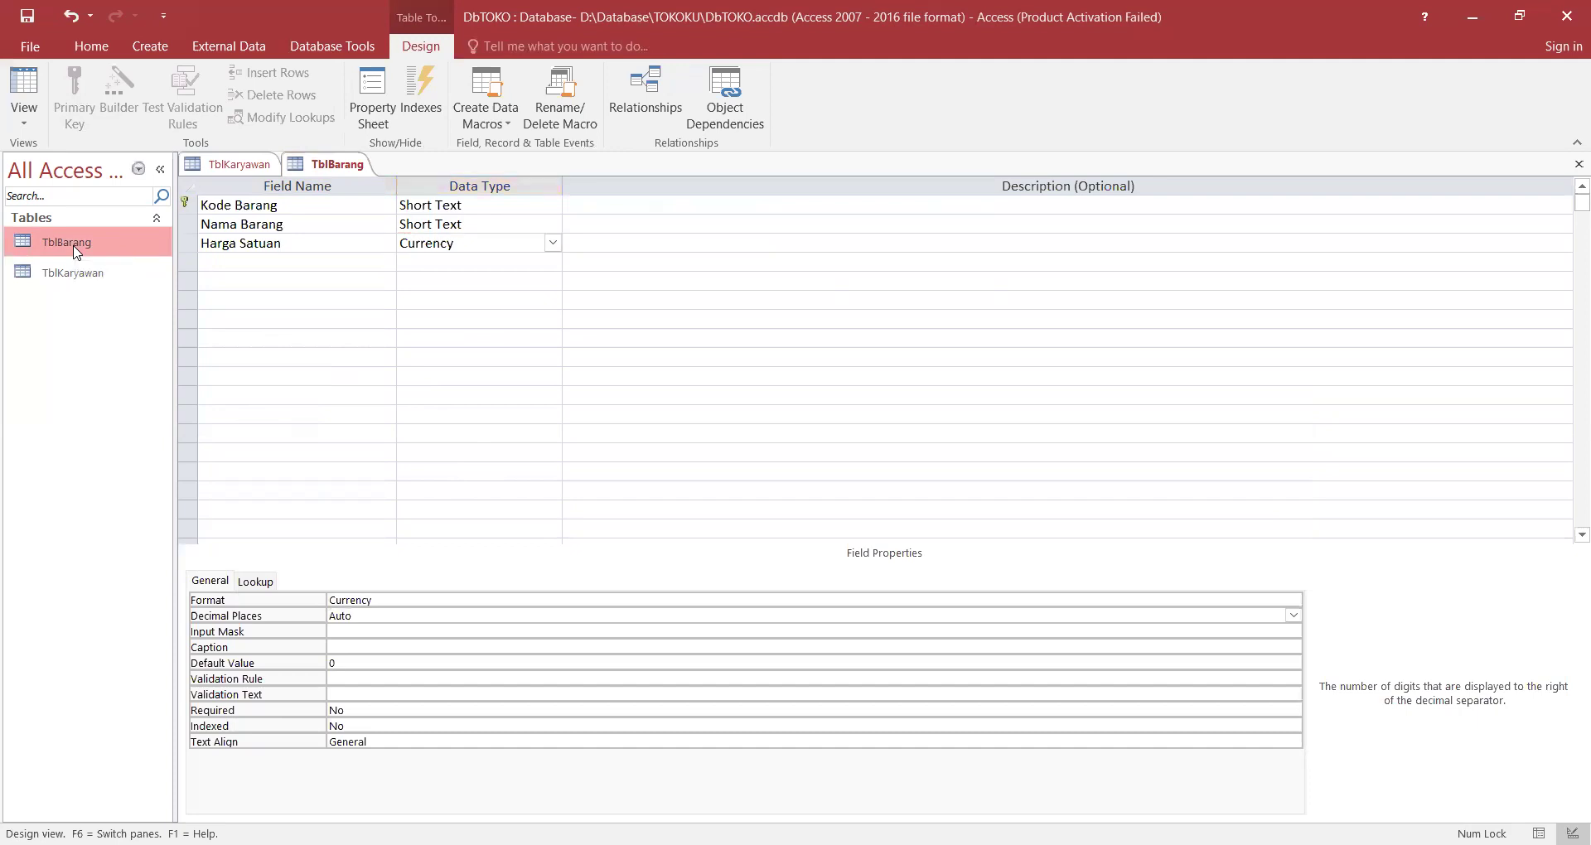
right_click(73, 252)
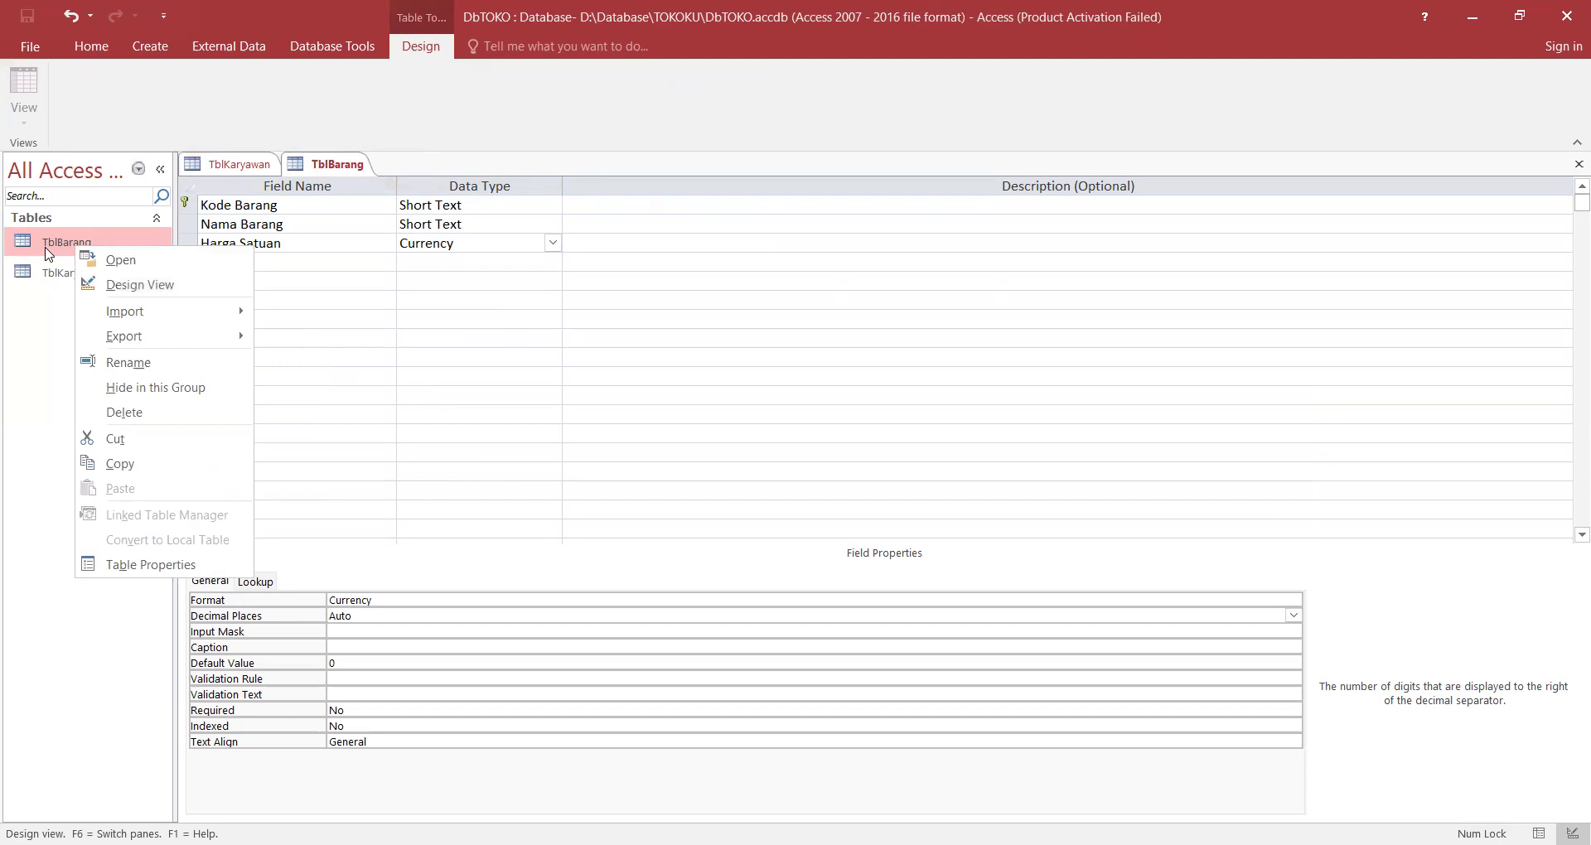
click(104, 289)
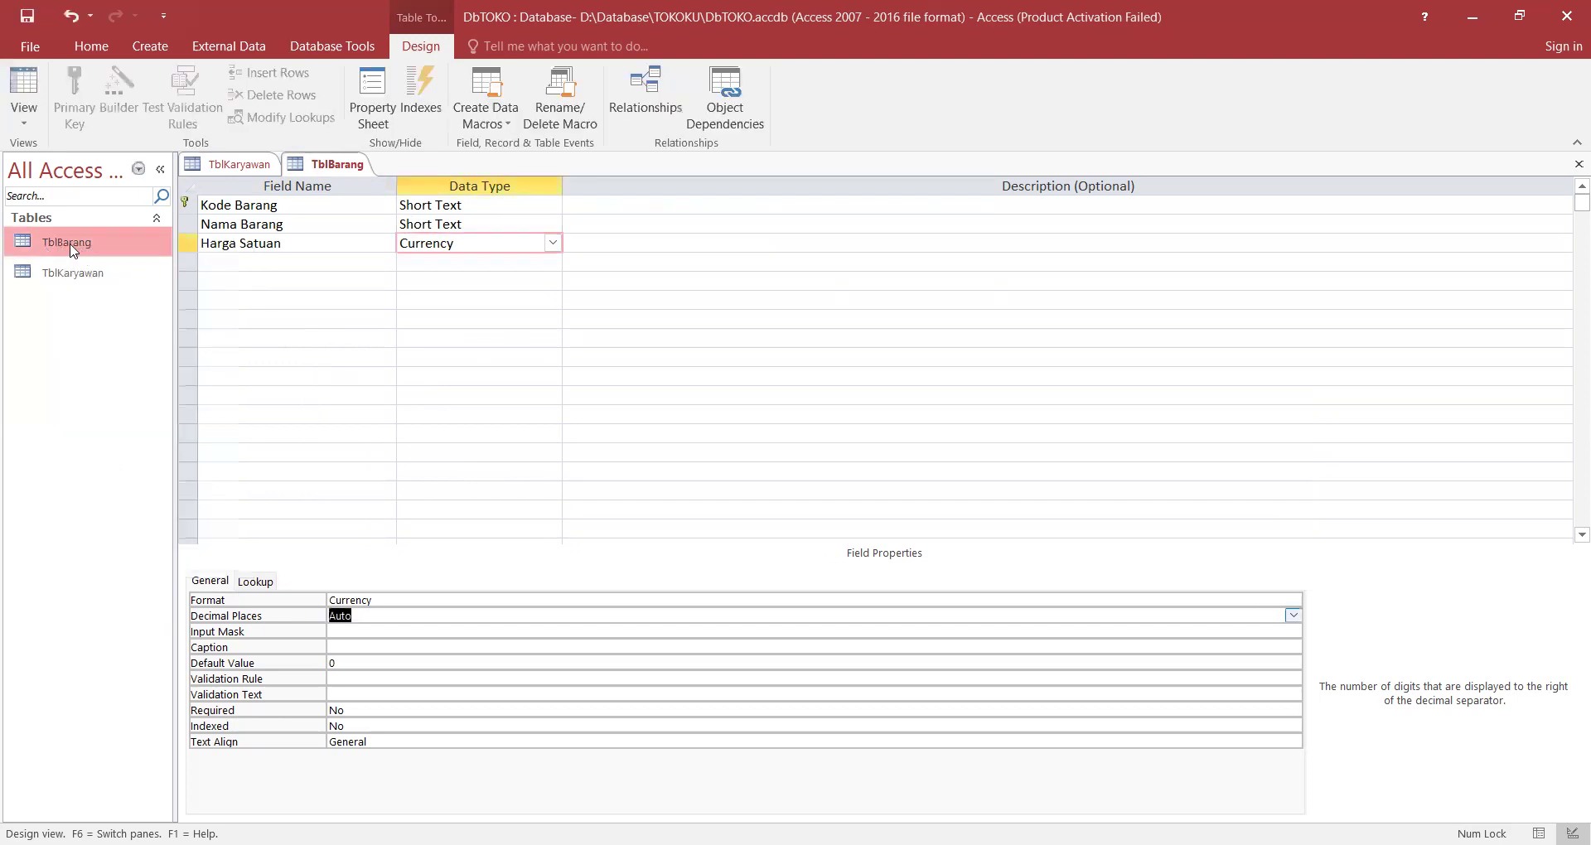
right_click(72, 249)
click(136, 283)
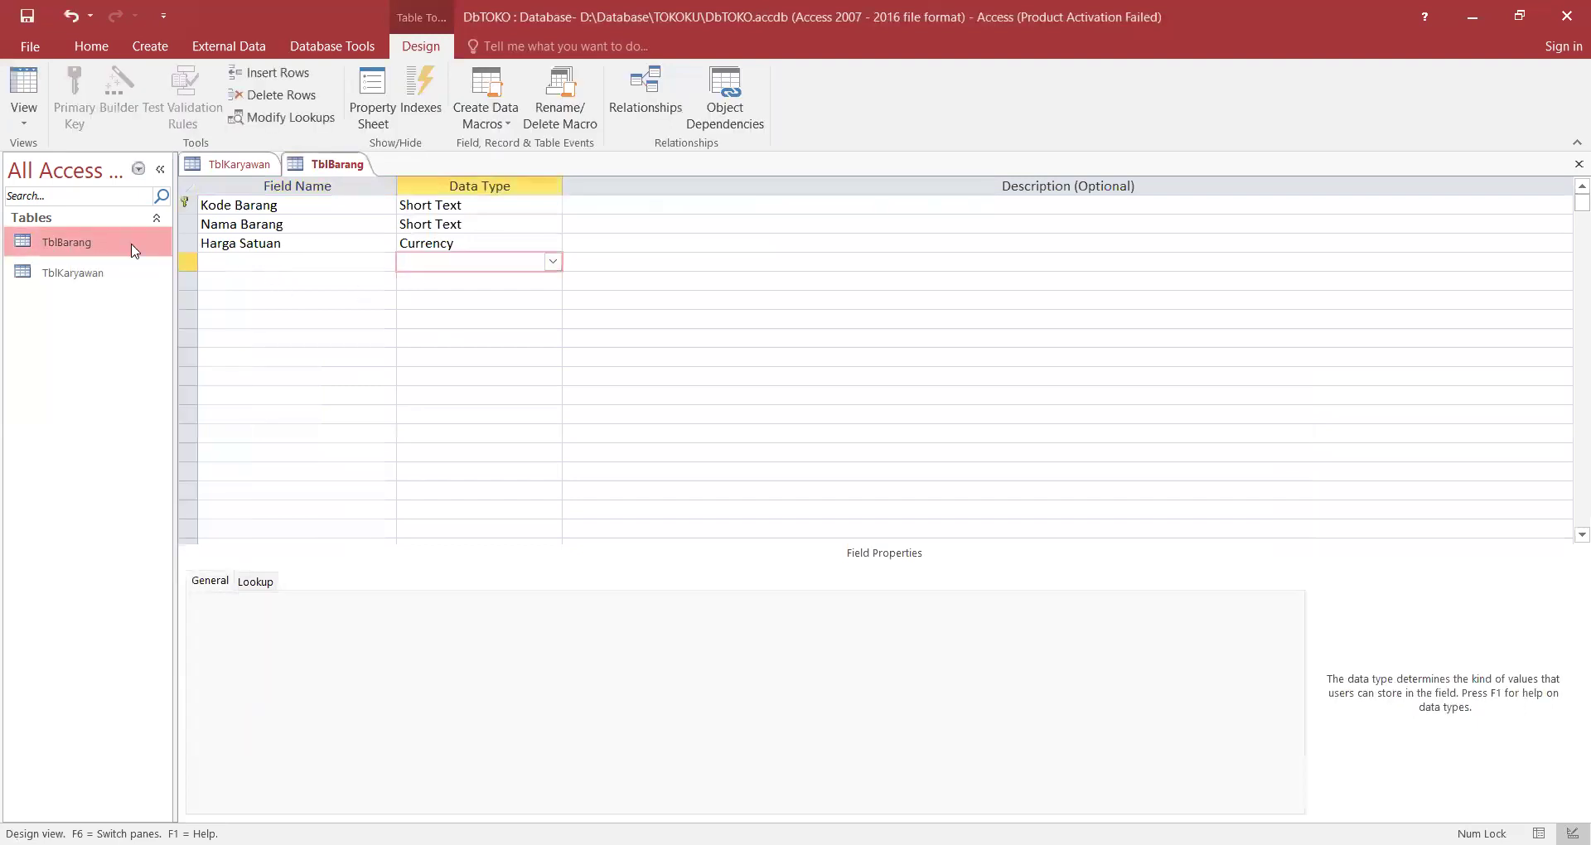
click(30, 121)
click(79, 158)
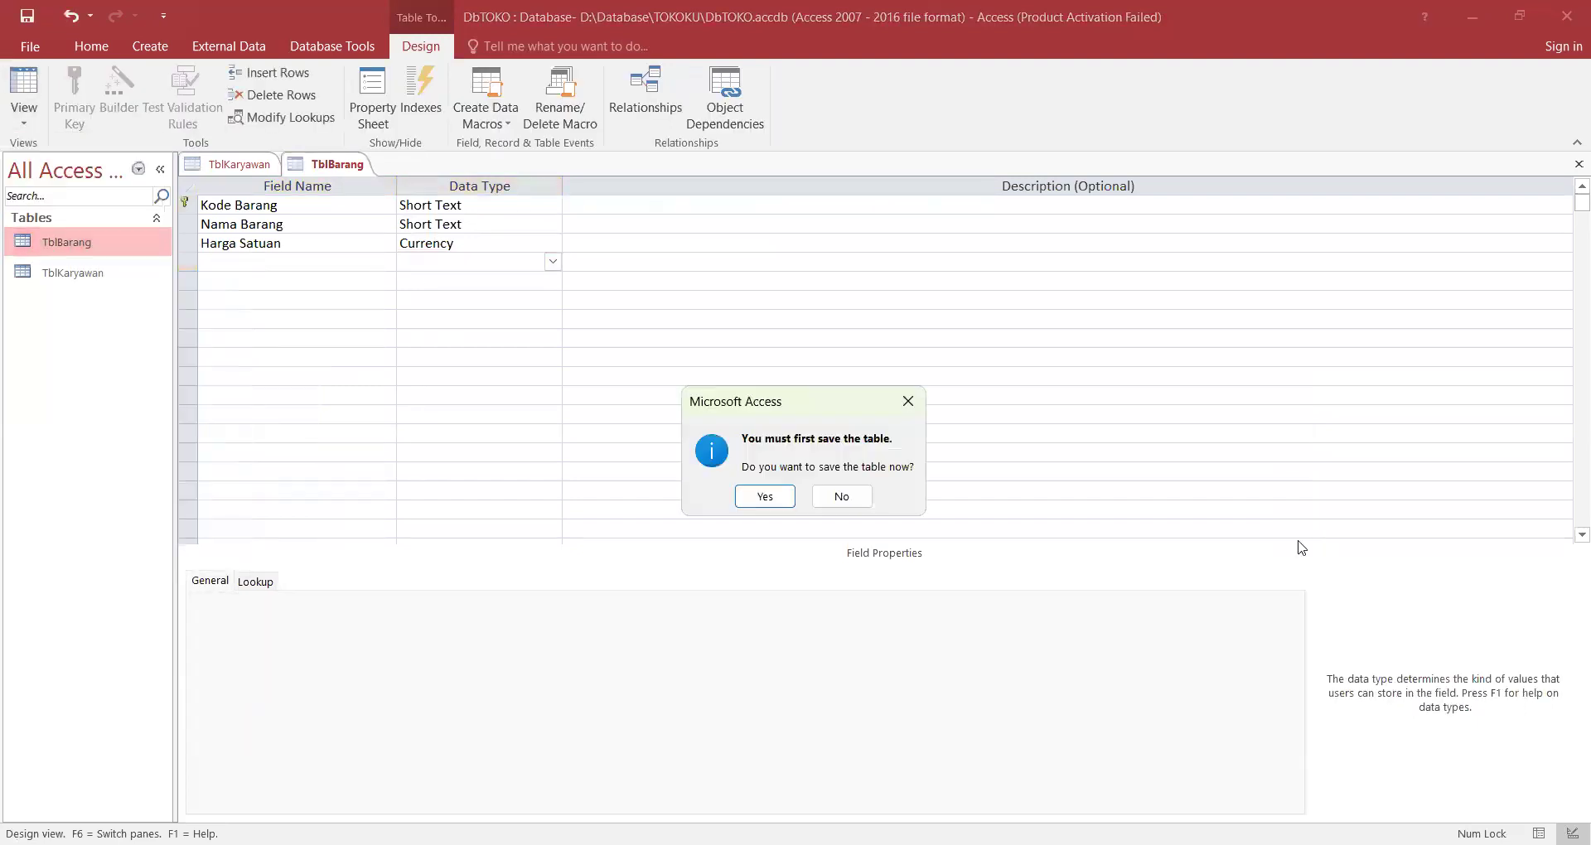
click(754, 497)
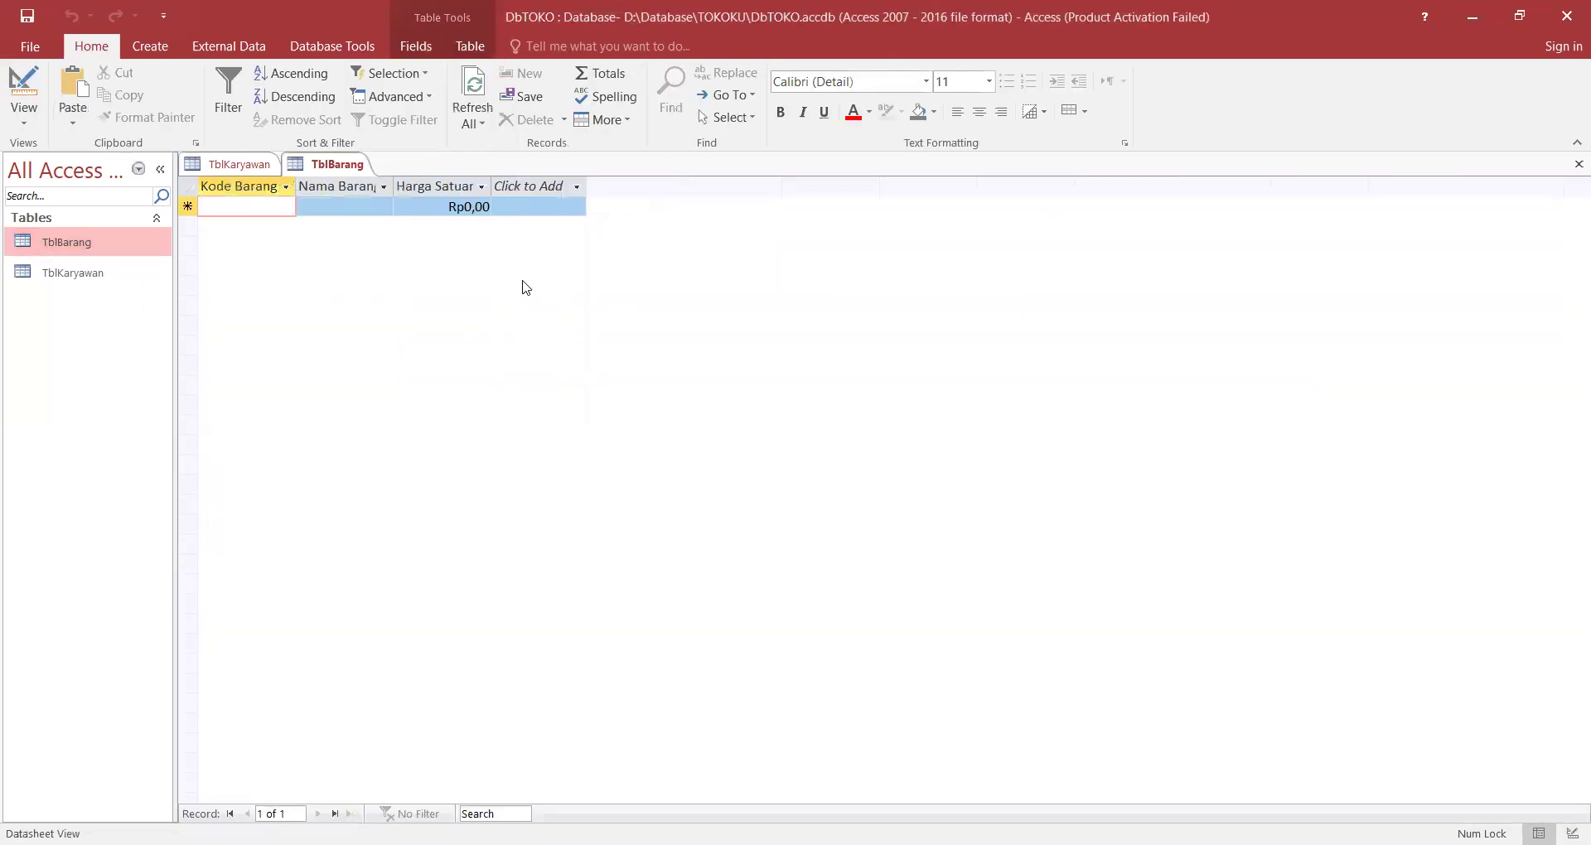
Enter the first item record in TblBarang: Kode Barang B01, Nama Barang Monitor LCD, Harga Satuan 1500000.
text(01)
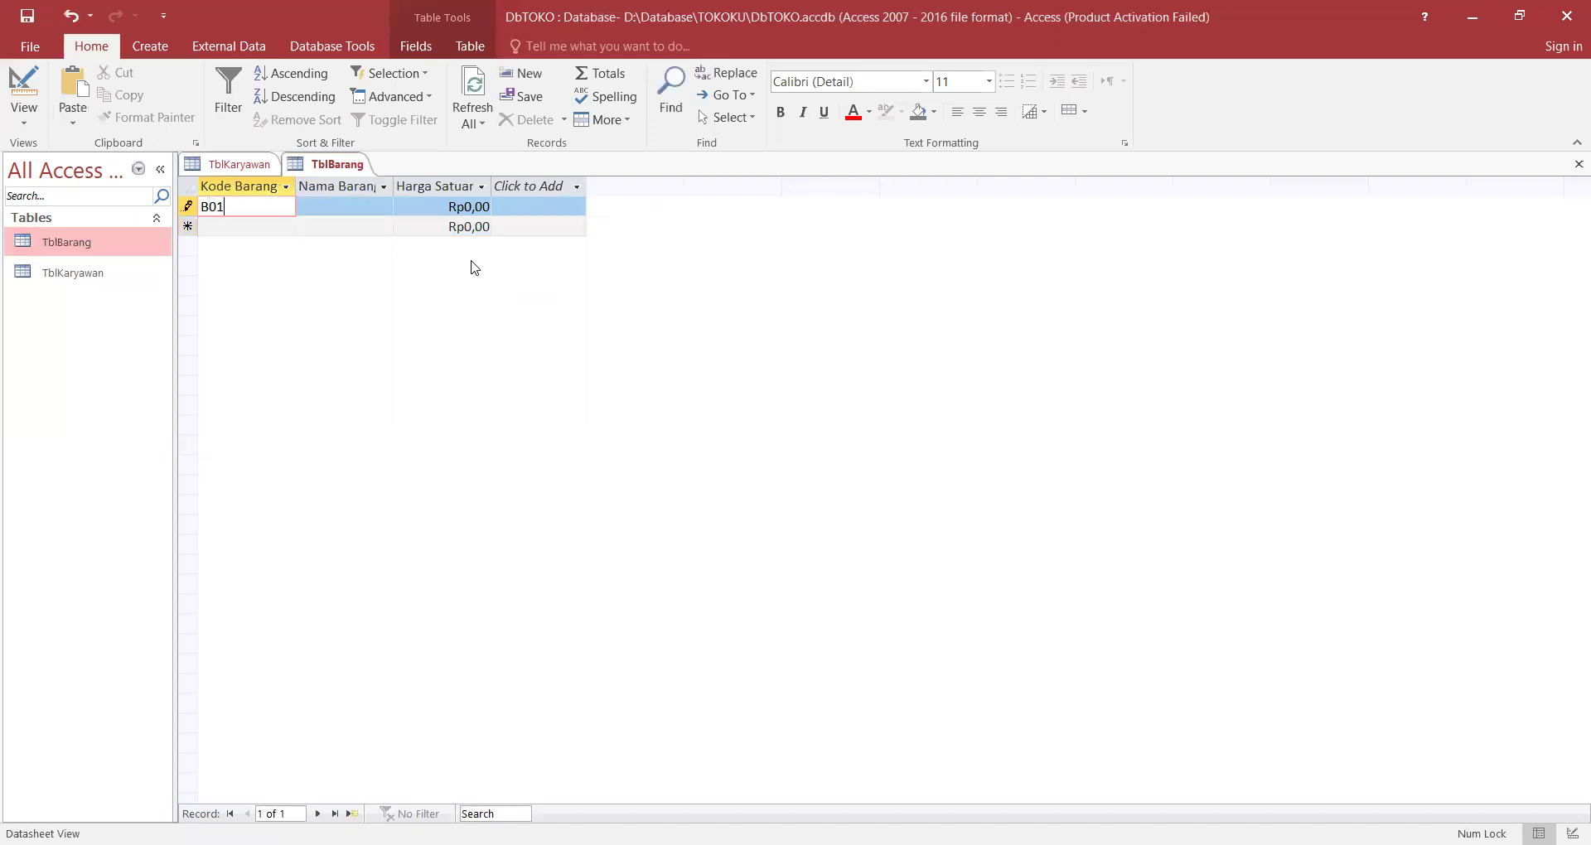
key(Tab)
text(M)
key(BackSpace)
text(Monitor LCD)
key(Tab)
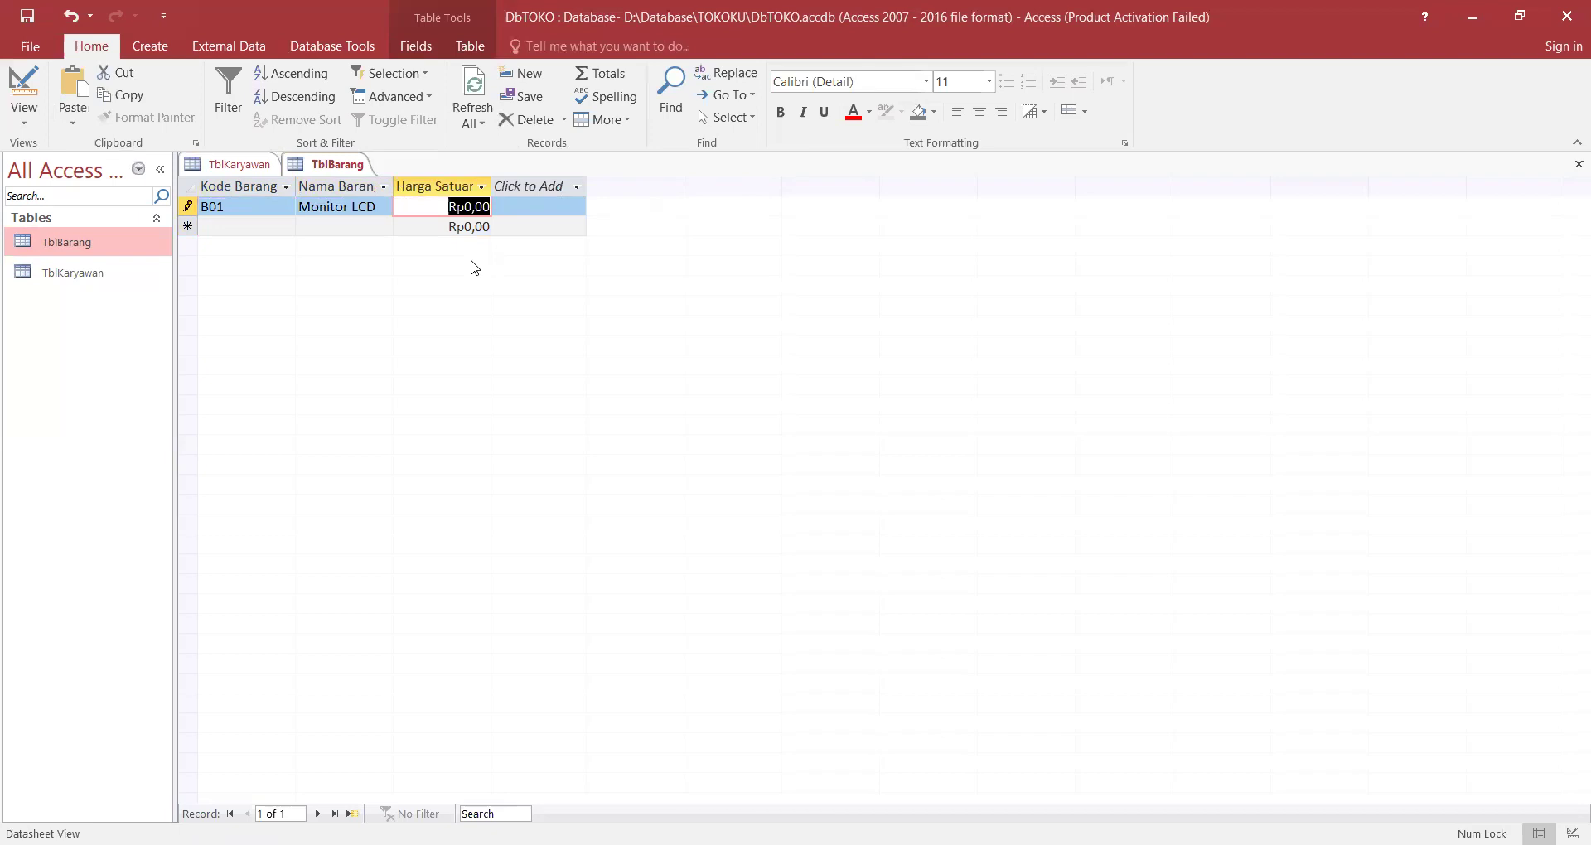
text(1500000)
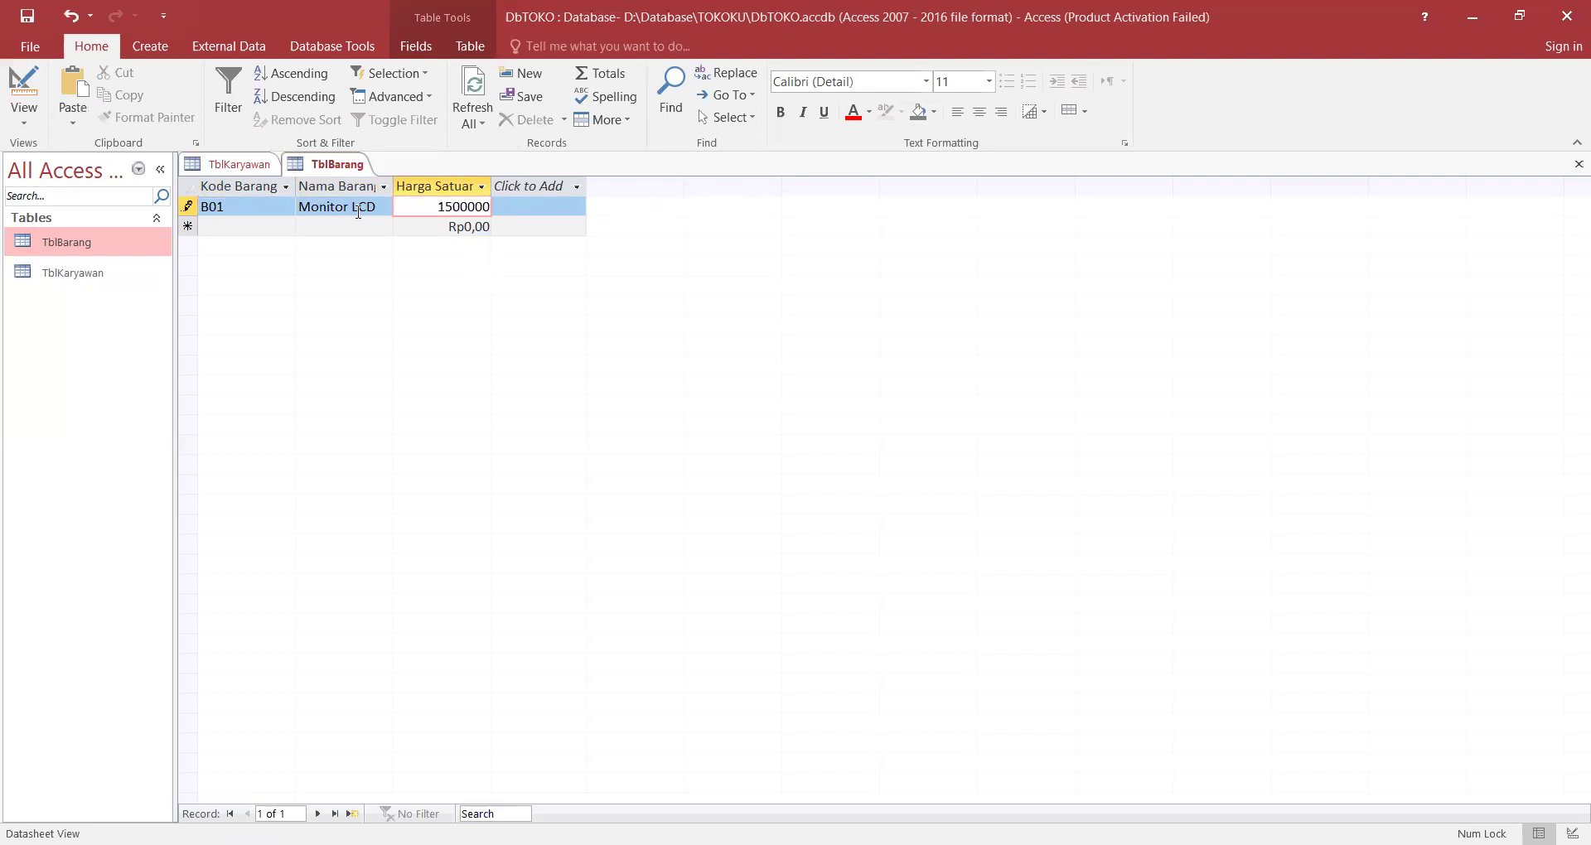
key(Tab)
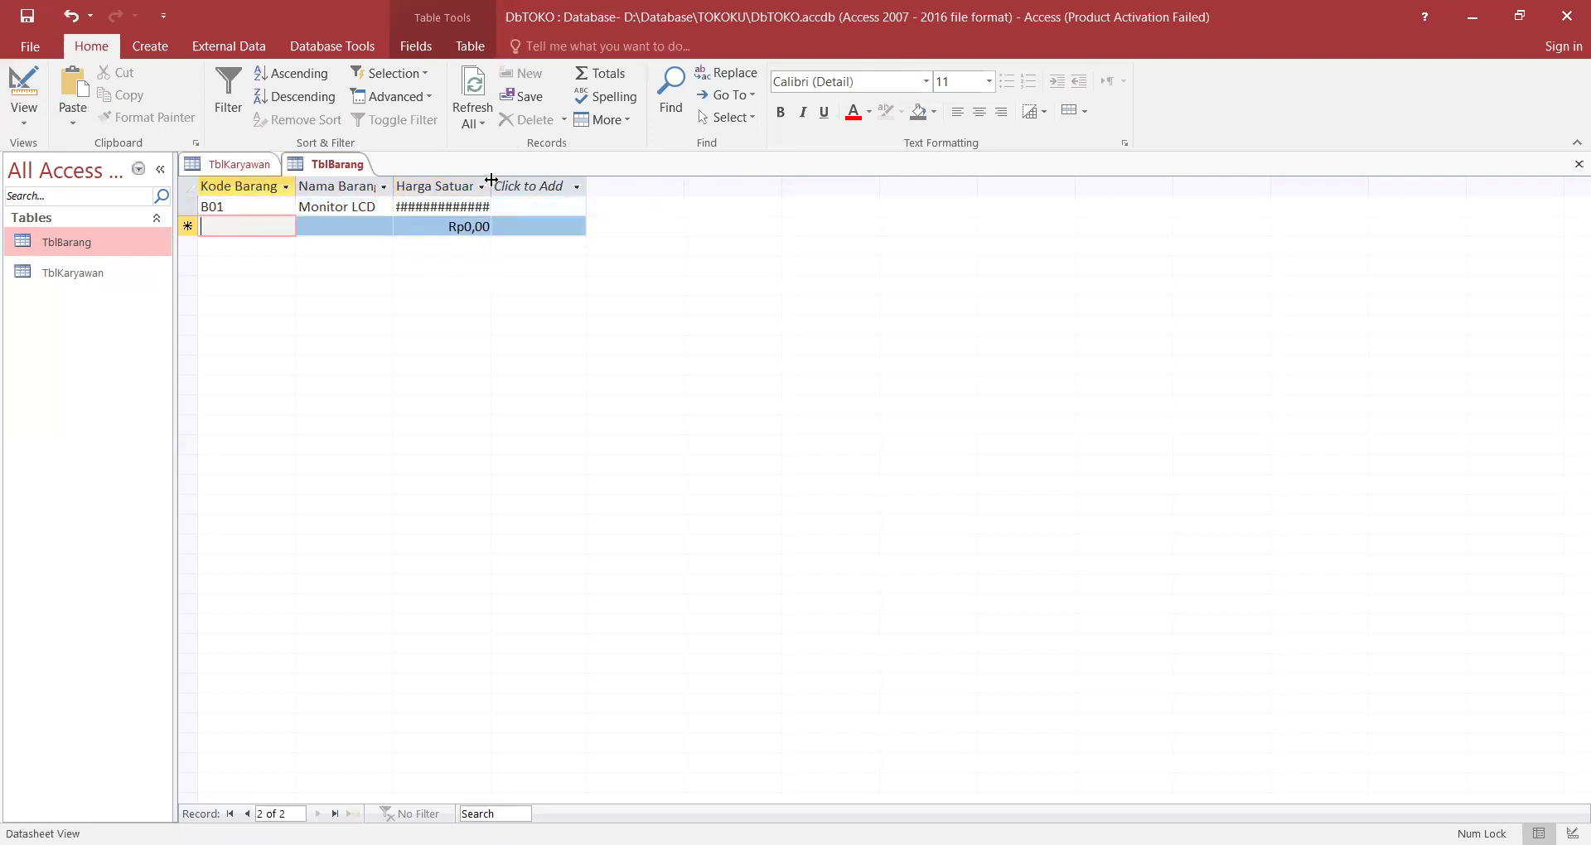
Fit the Harga Satuan and Nama Barang column widths to their contents and enter the TblBarang record B02, Keyboard, 700000.
double_click(491, 180)
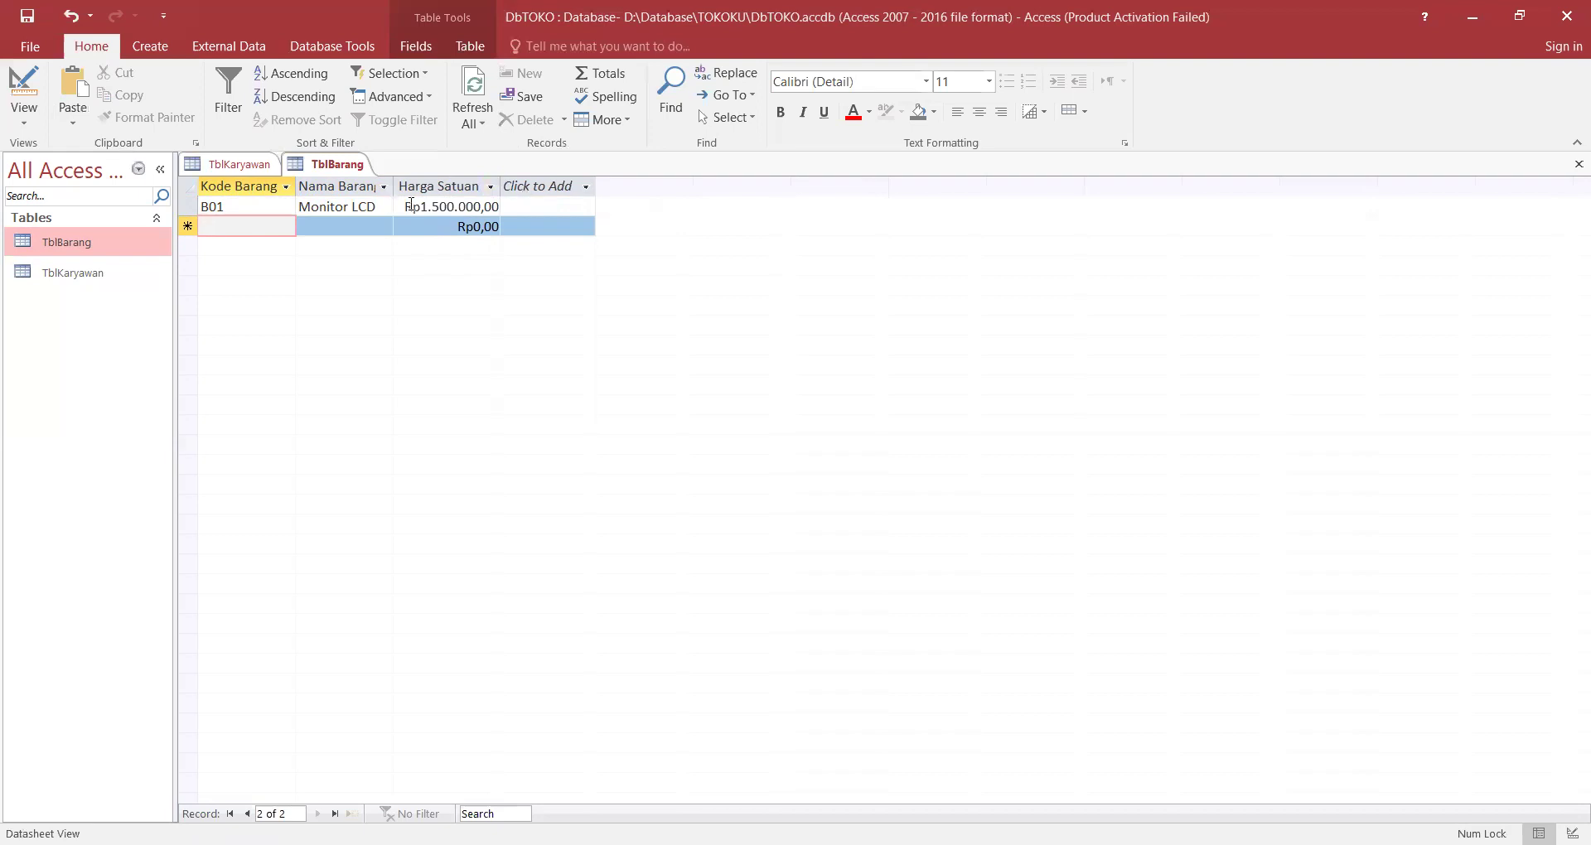
double_click(392, 184)
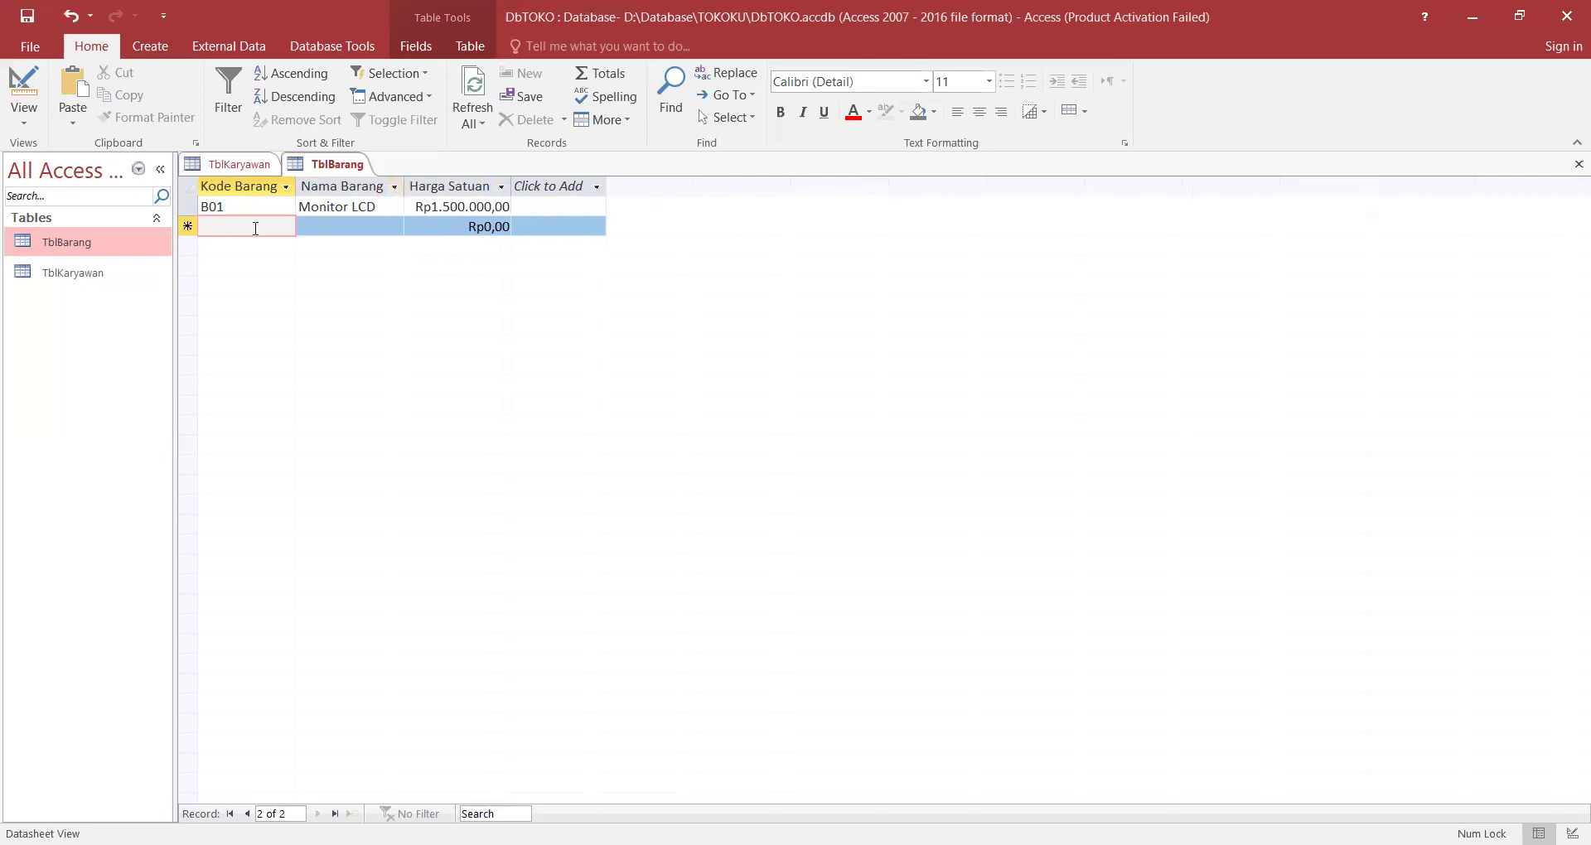
text(B02)
key(Tab)
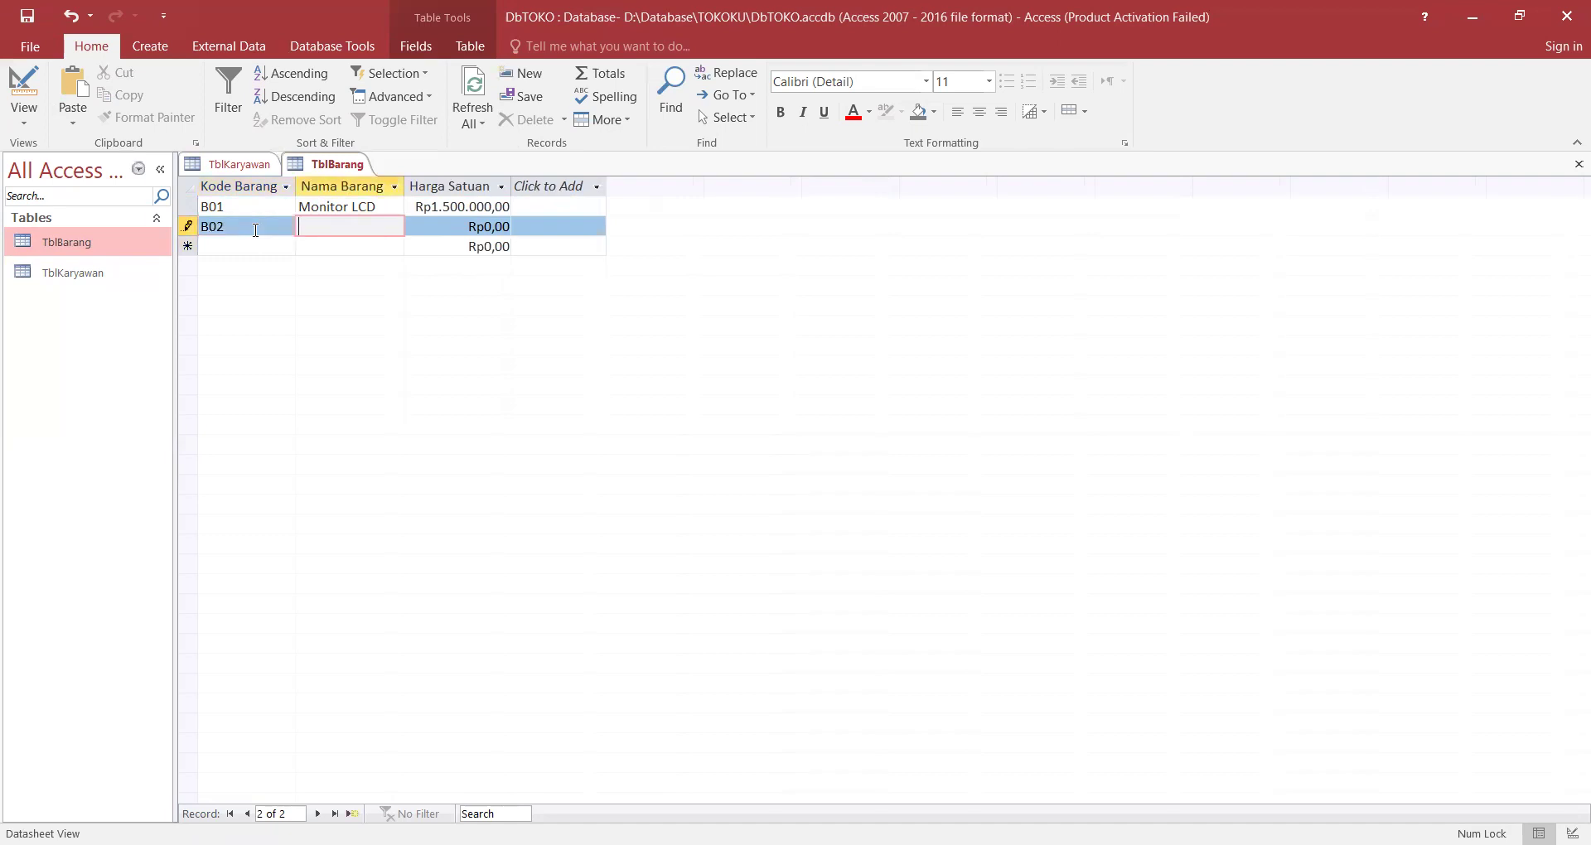
text(Keyboard)
key(Tab)
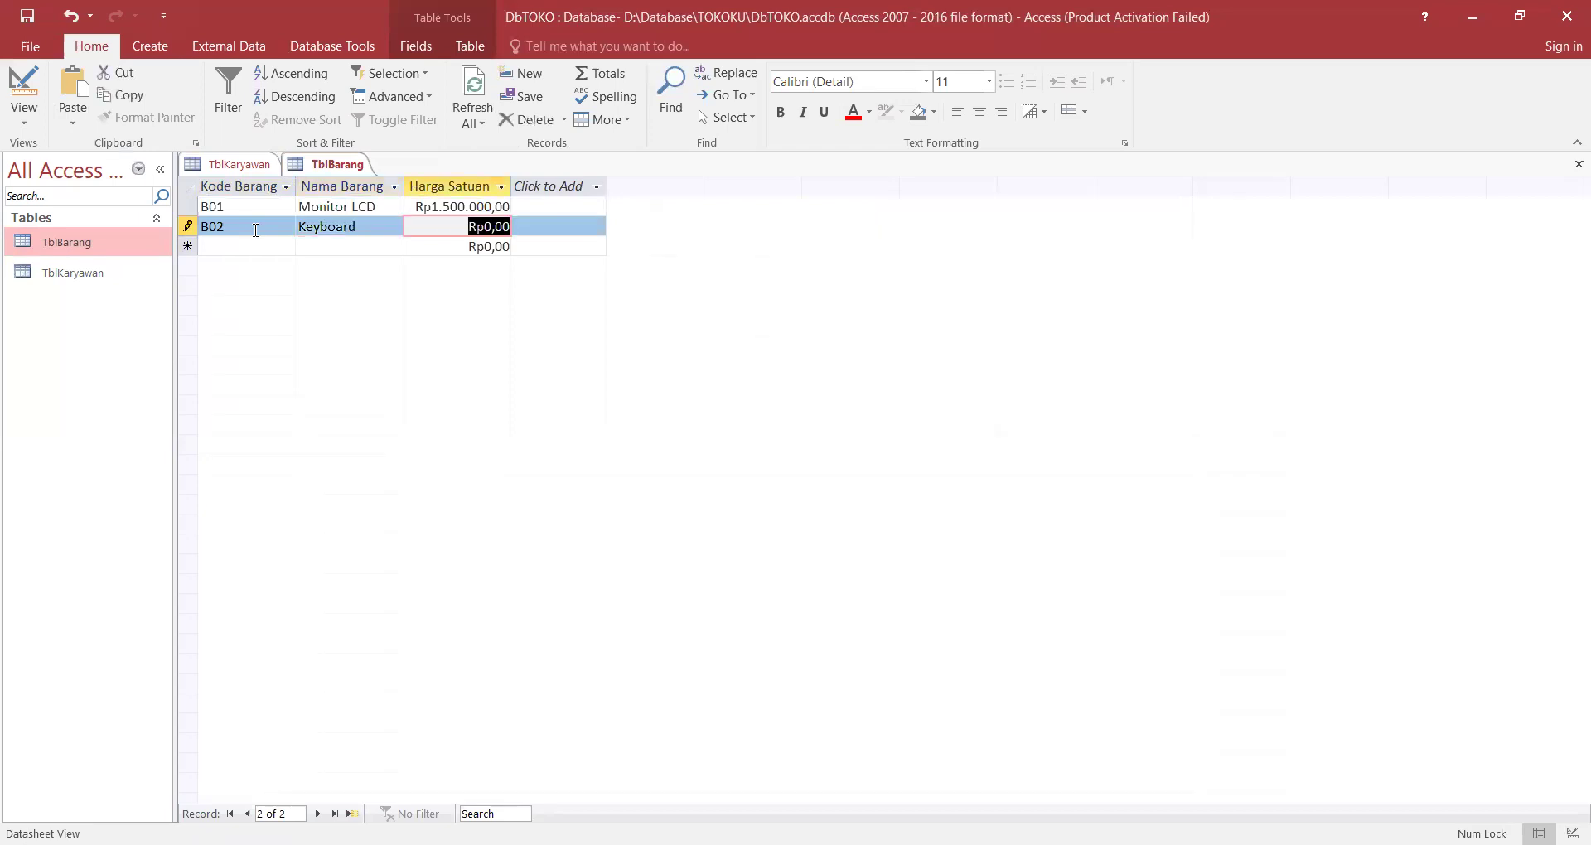
text(700000)
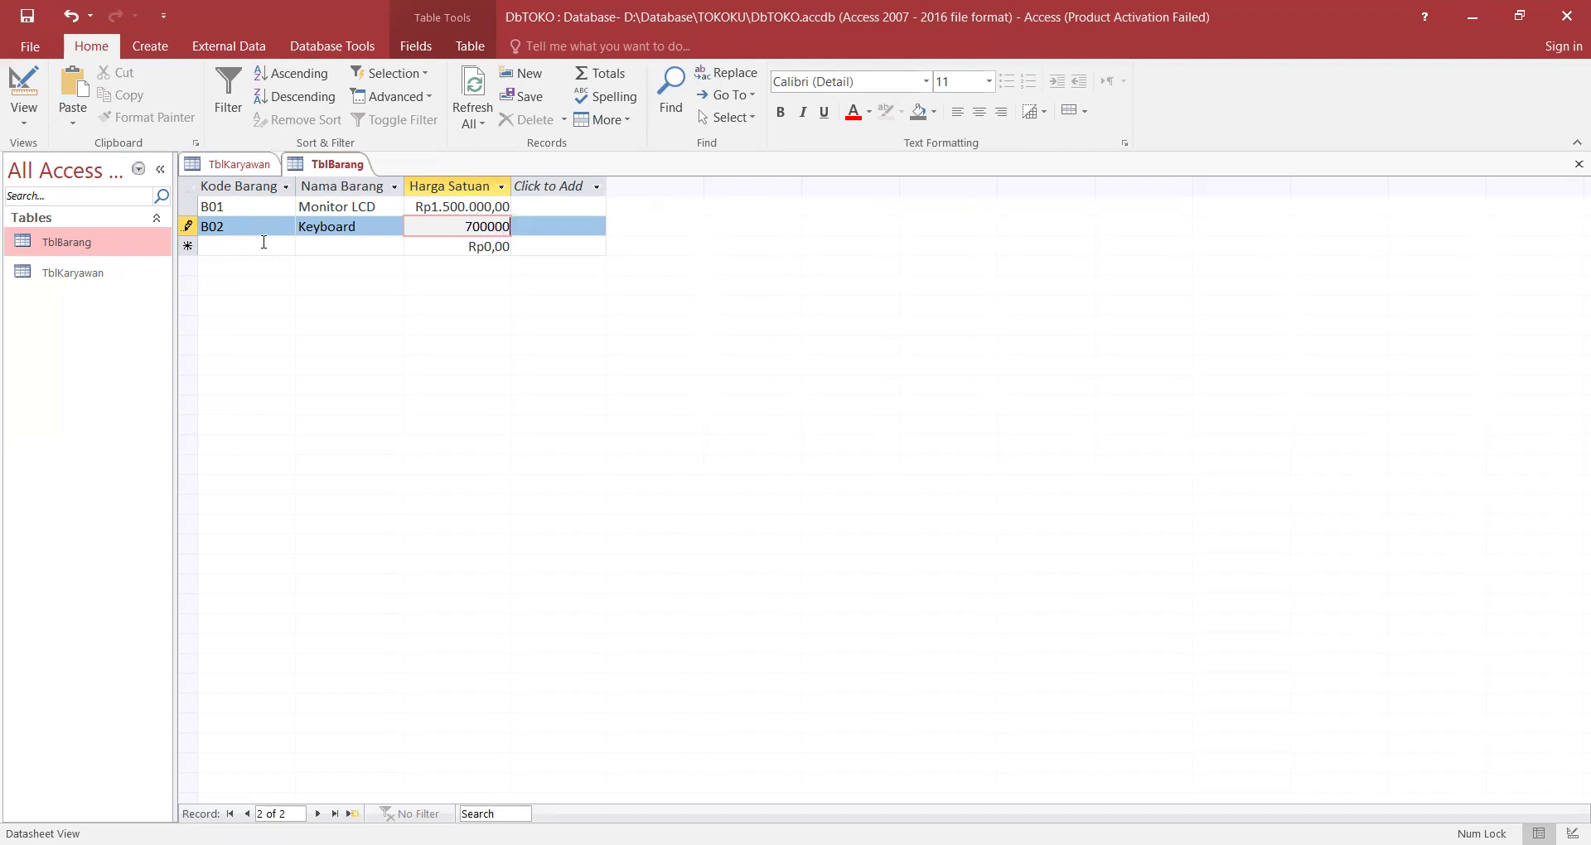
key(Tab)
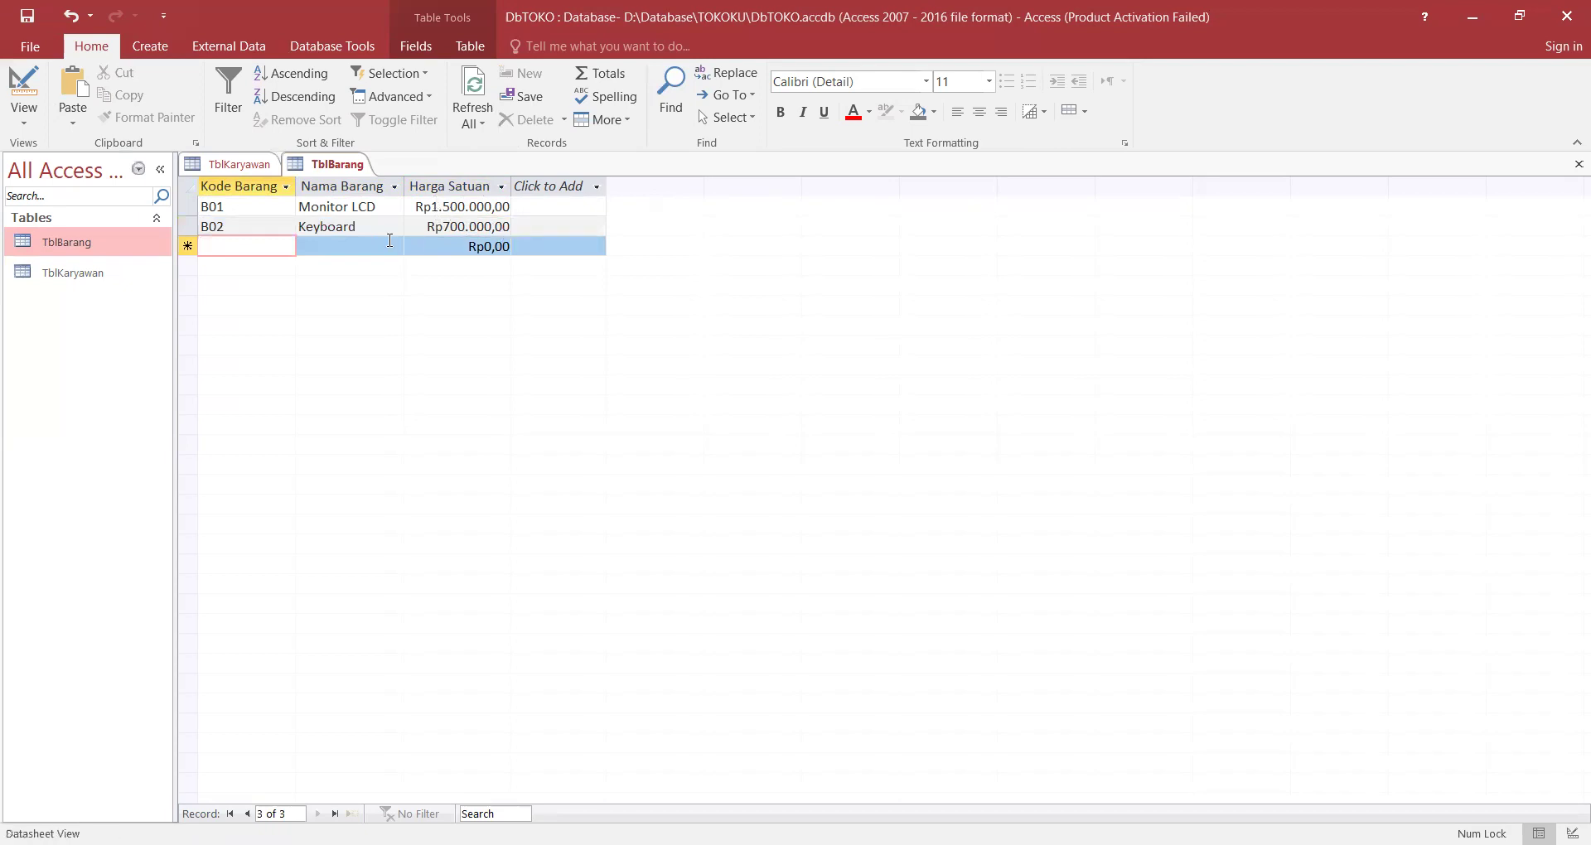
Review the TblKaryawan and TblBarang datasheets, and check the planned Tabel Transaksi fields in the Nitro Pro PDF module.
click(115, 273)
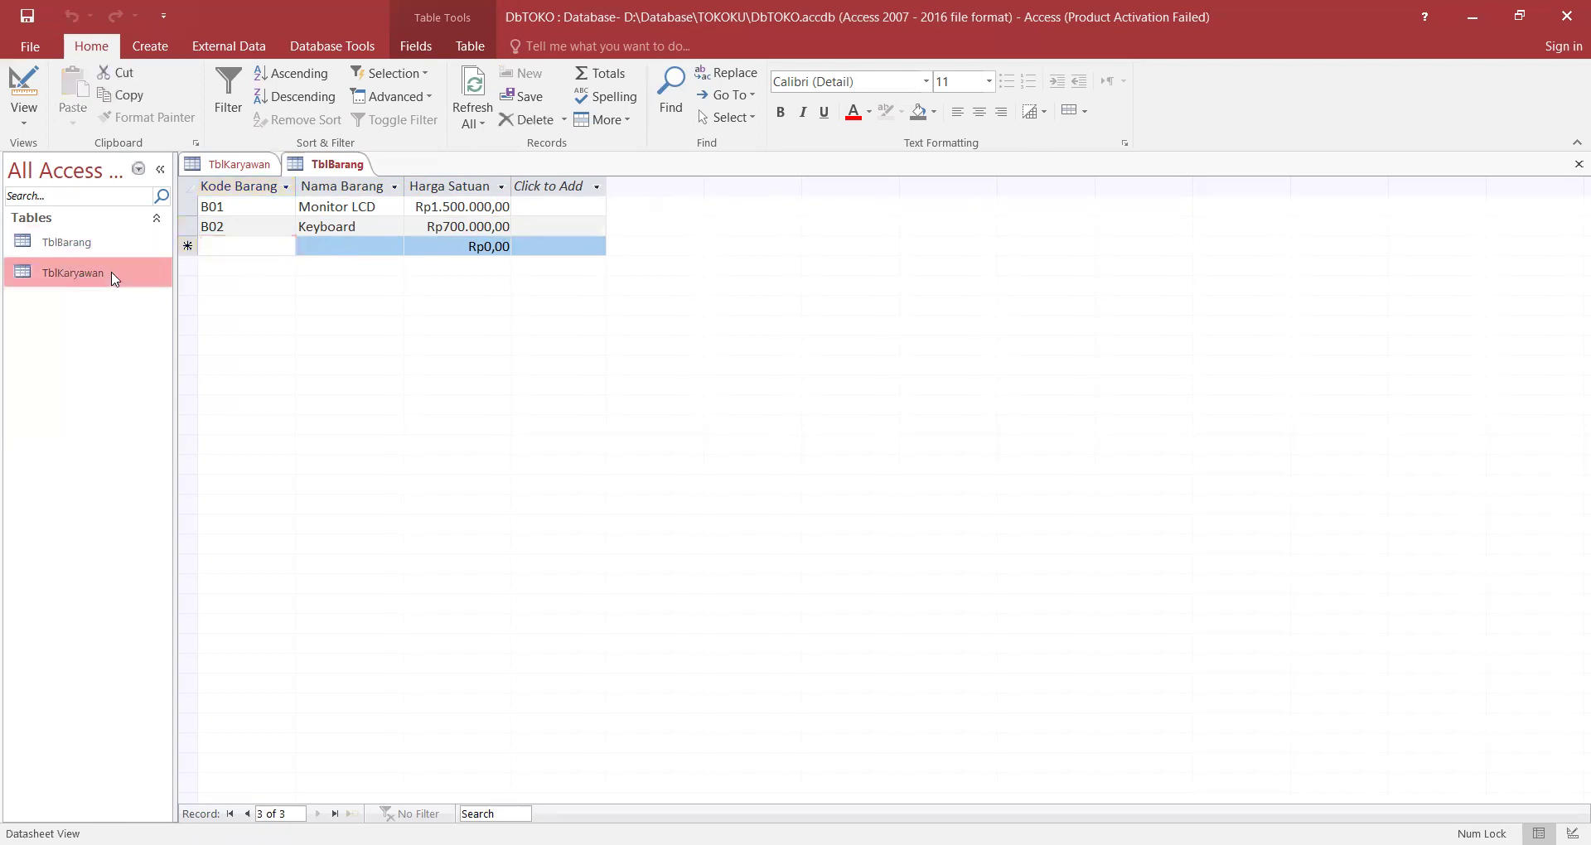
double_click(115, 279)
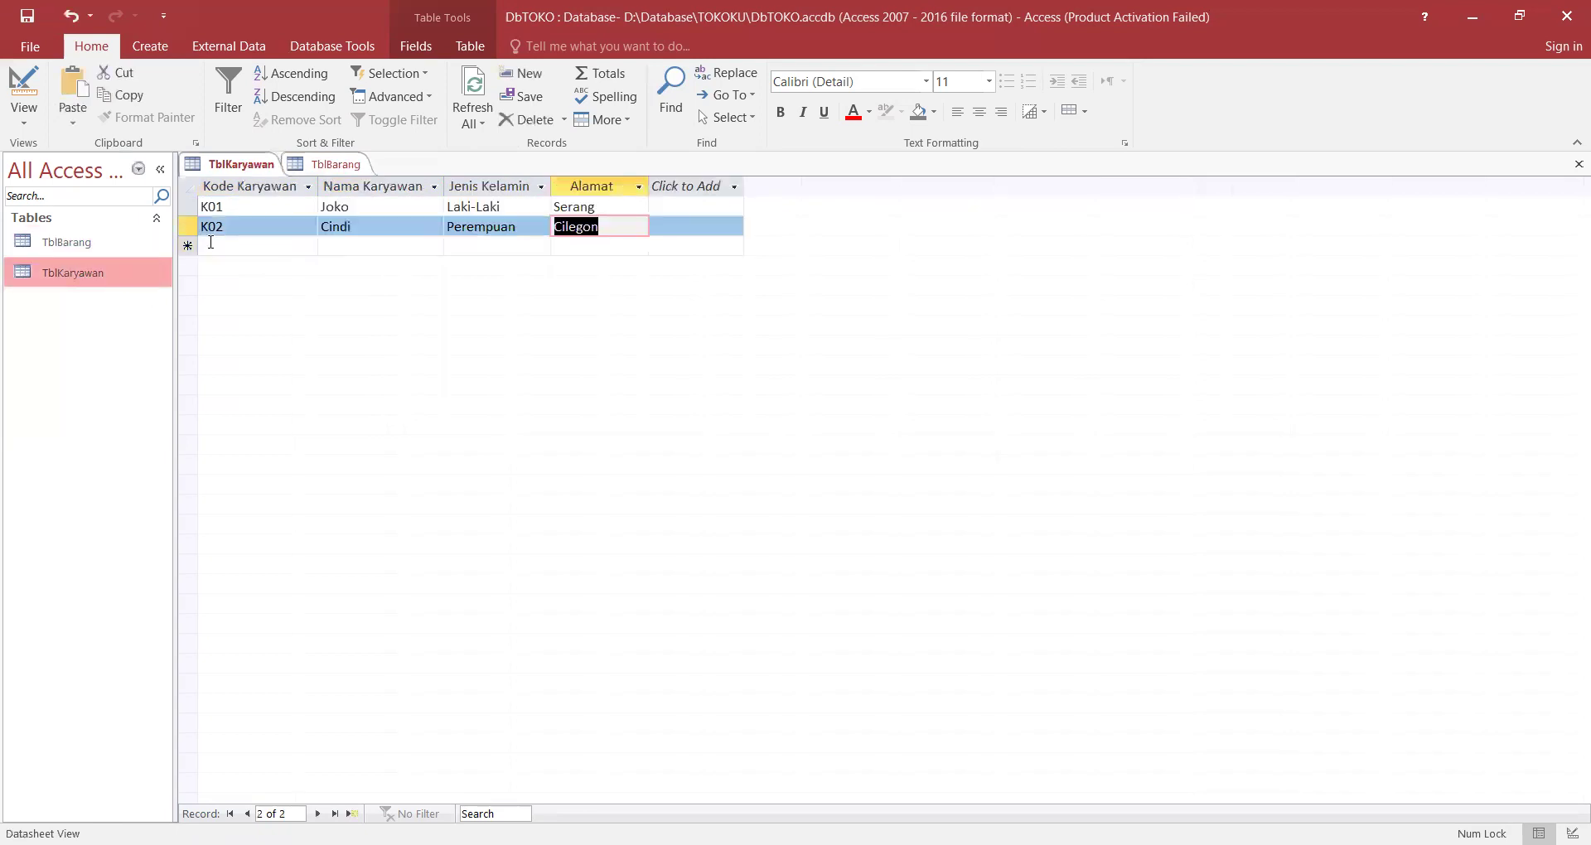
double_click(83, 246)
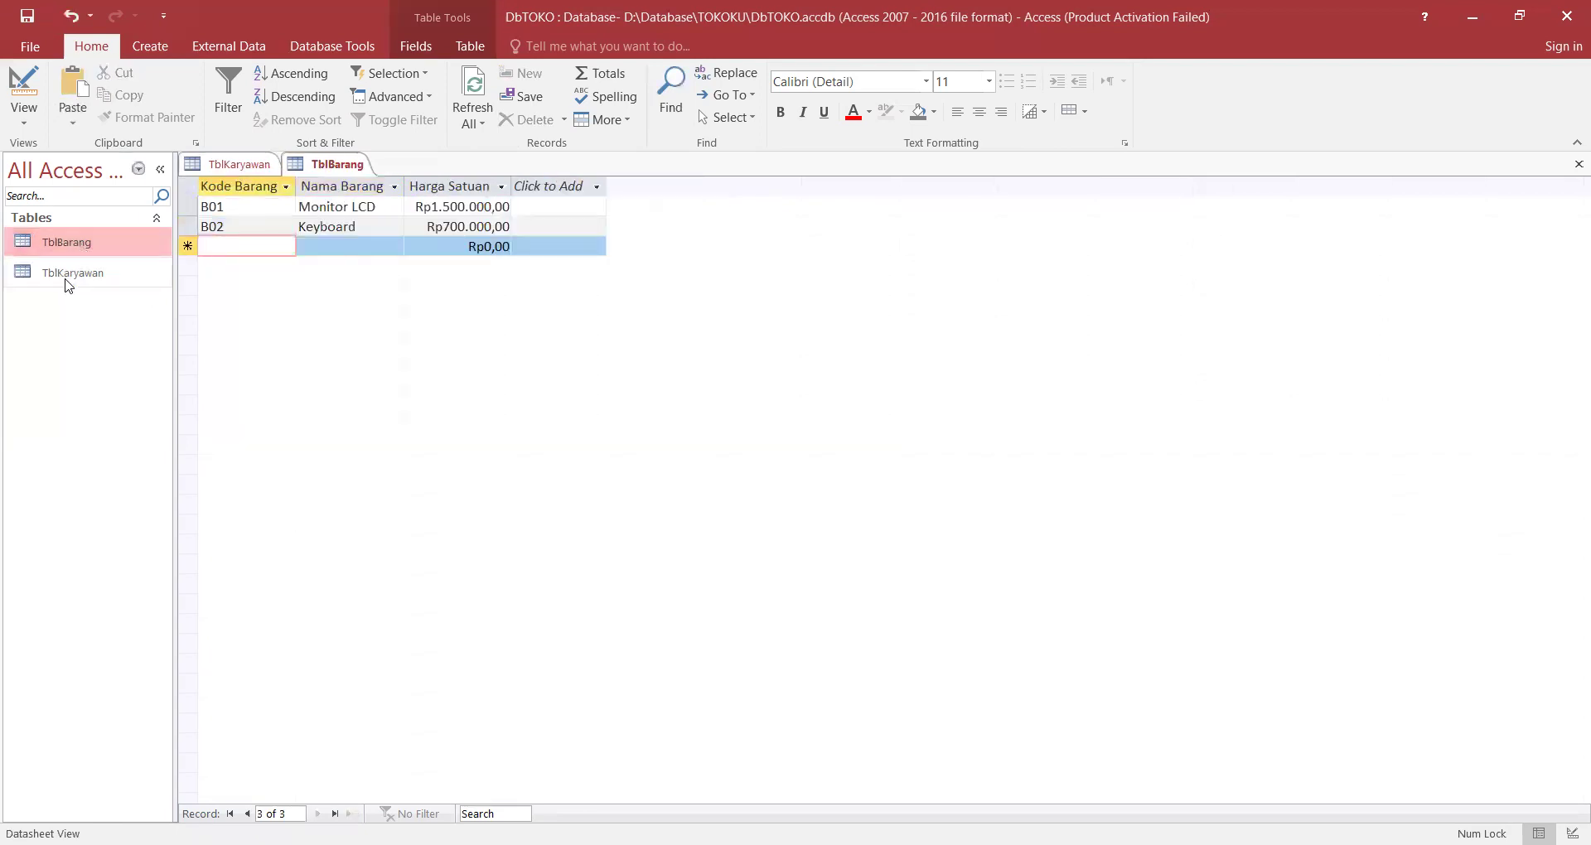
click(66, 280)
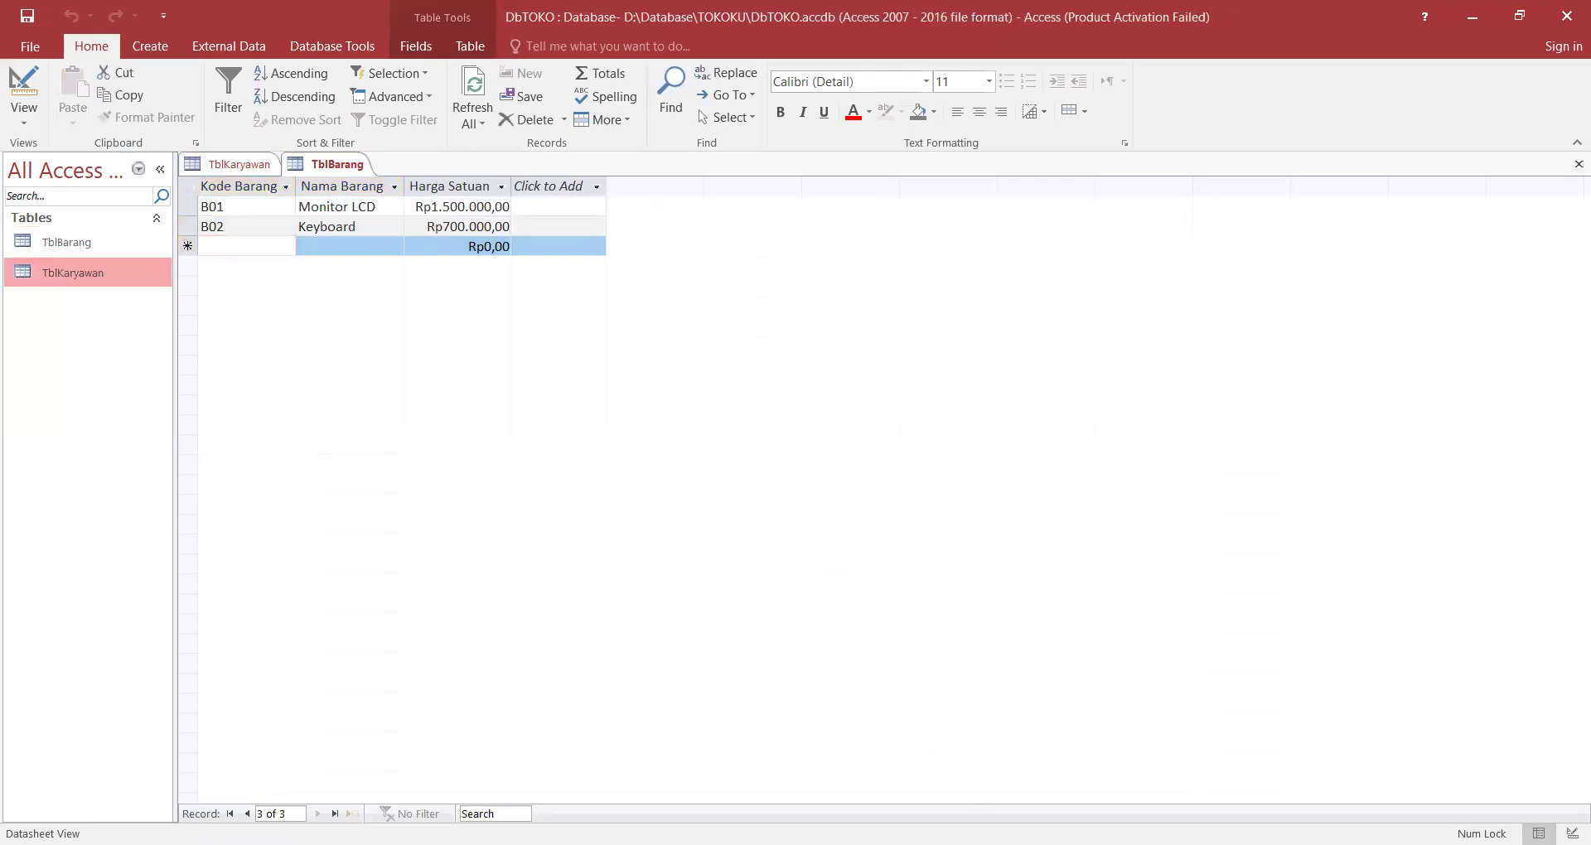
key(alt+Tab)
key(alt+Tab)
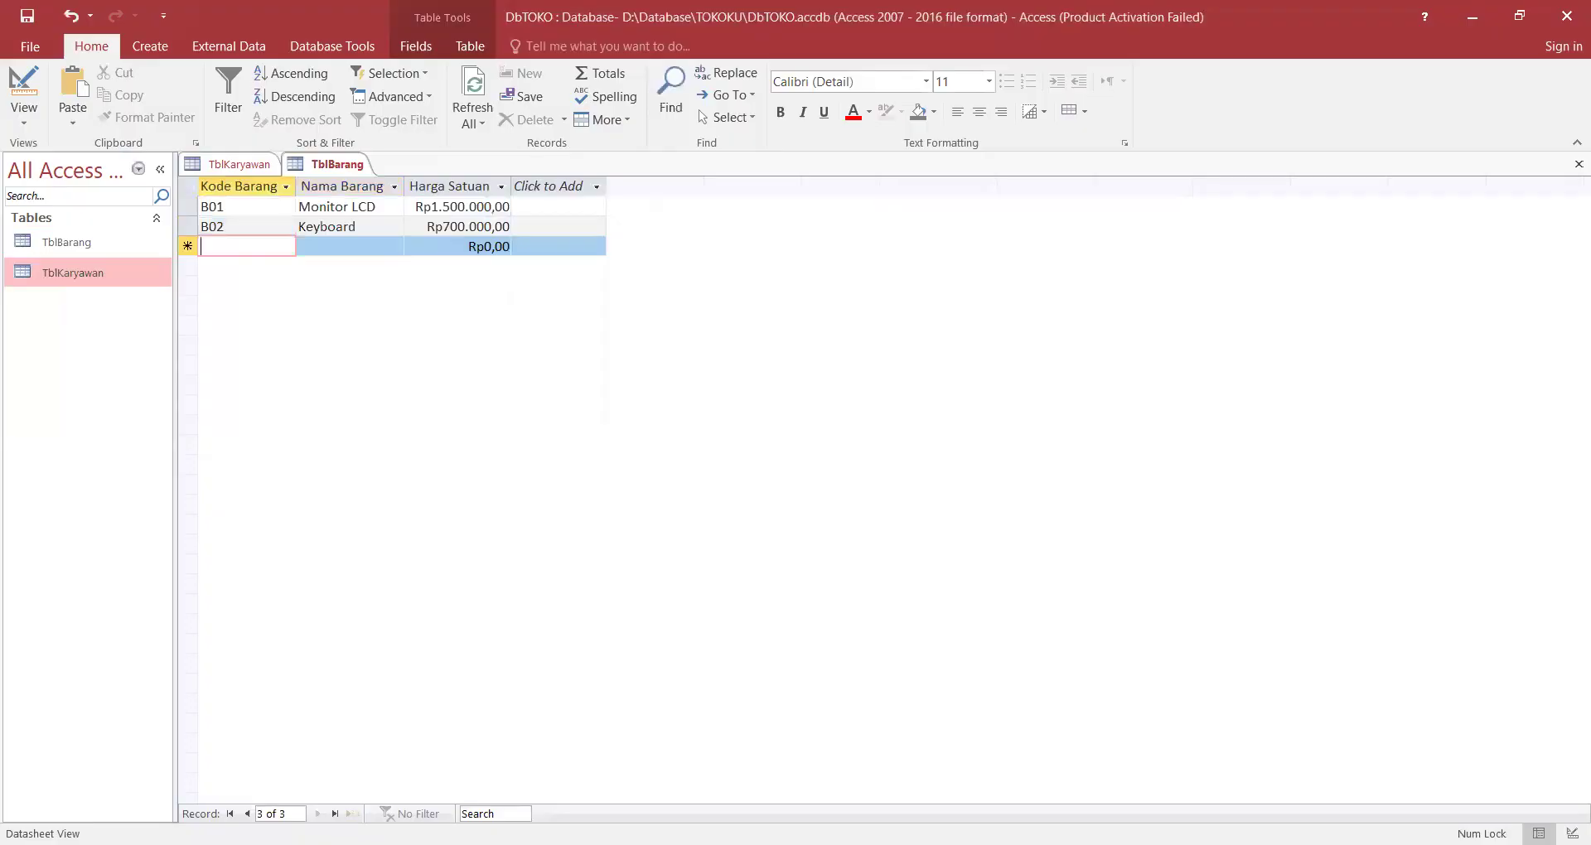
key(alt+Tab)
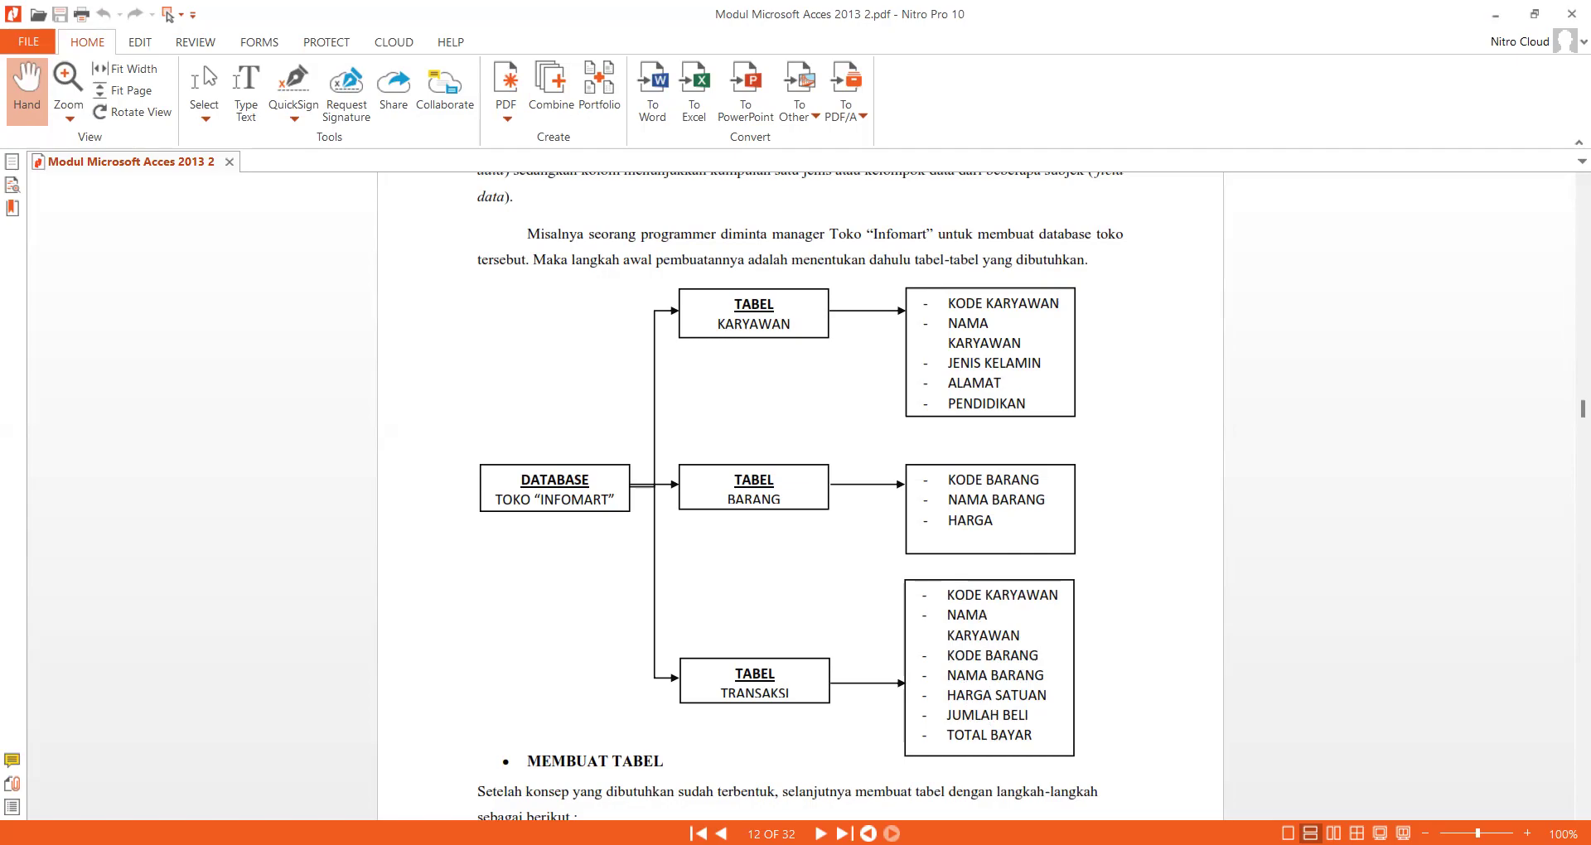
key(alt+Tab)
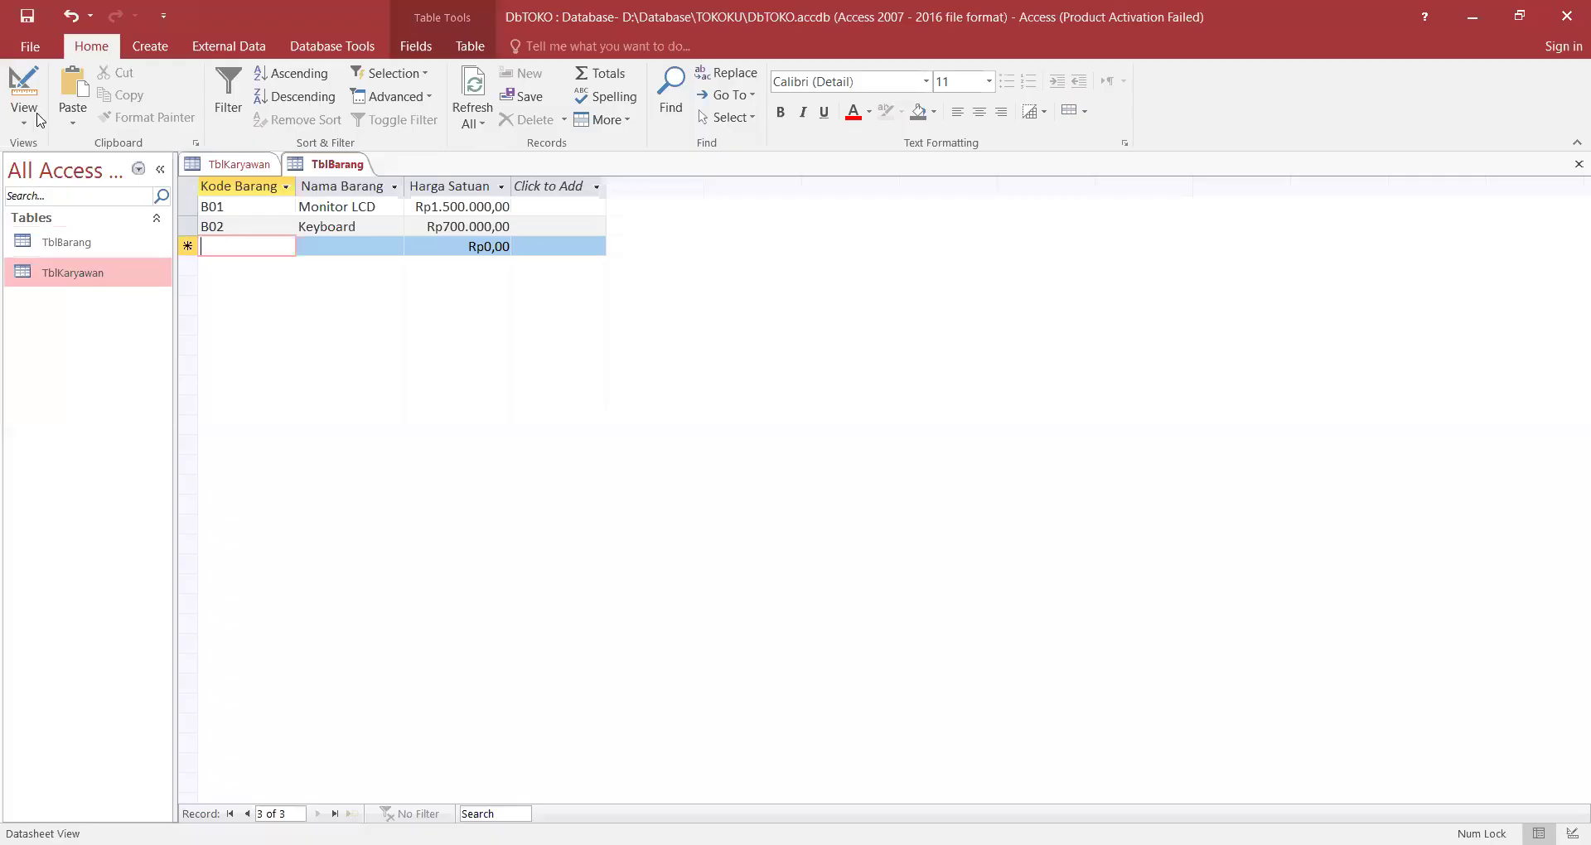
Create a new table, save it as TblTransaksi and open it in Design View.
click(136, 50)
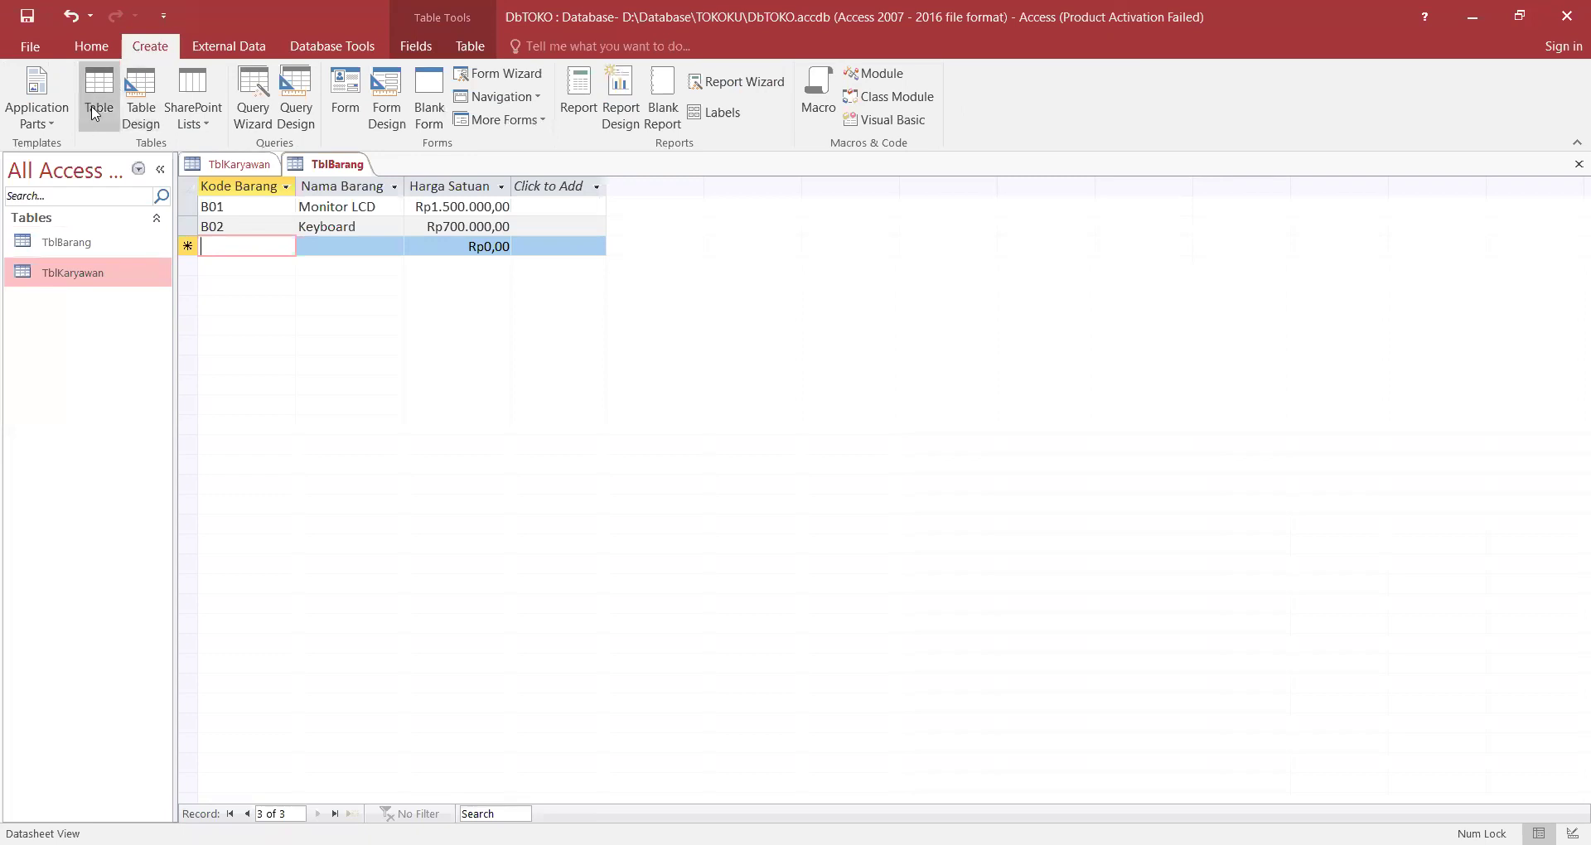
click(95, 114)
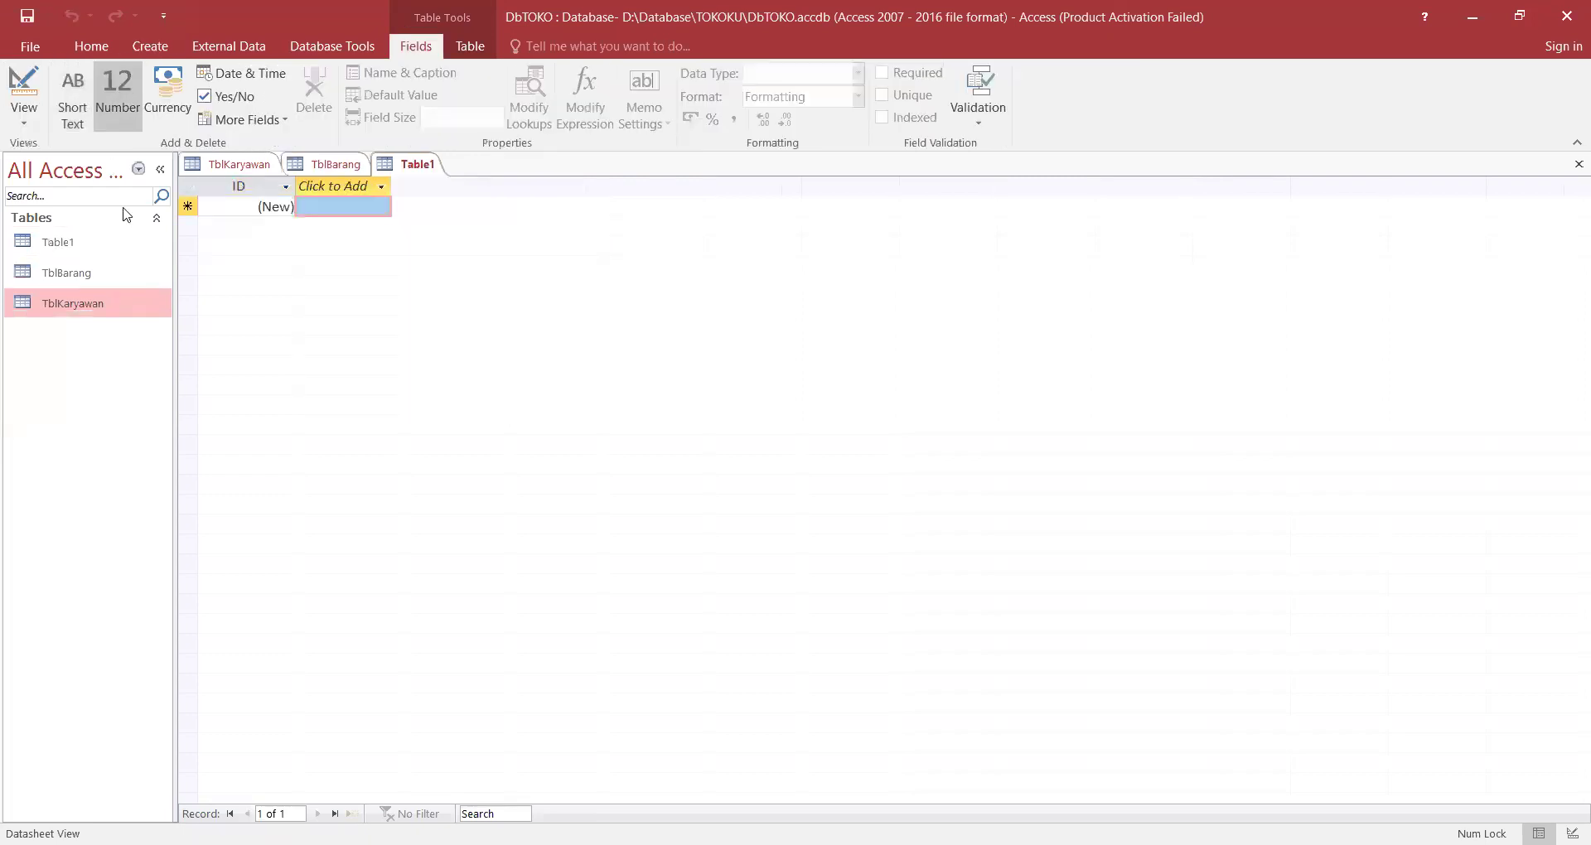
click(71, 249)
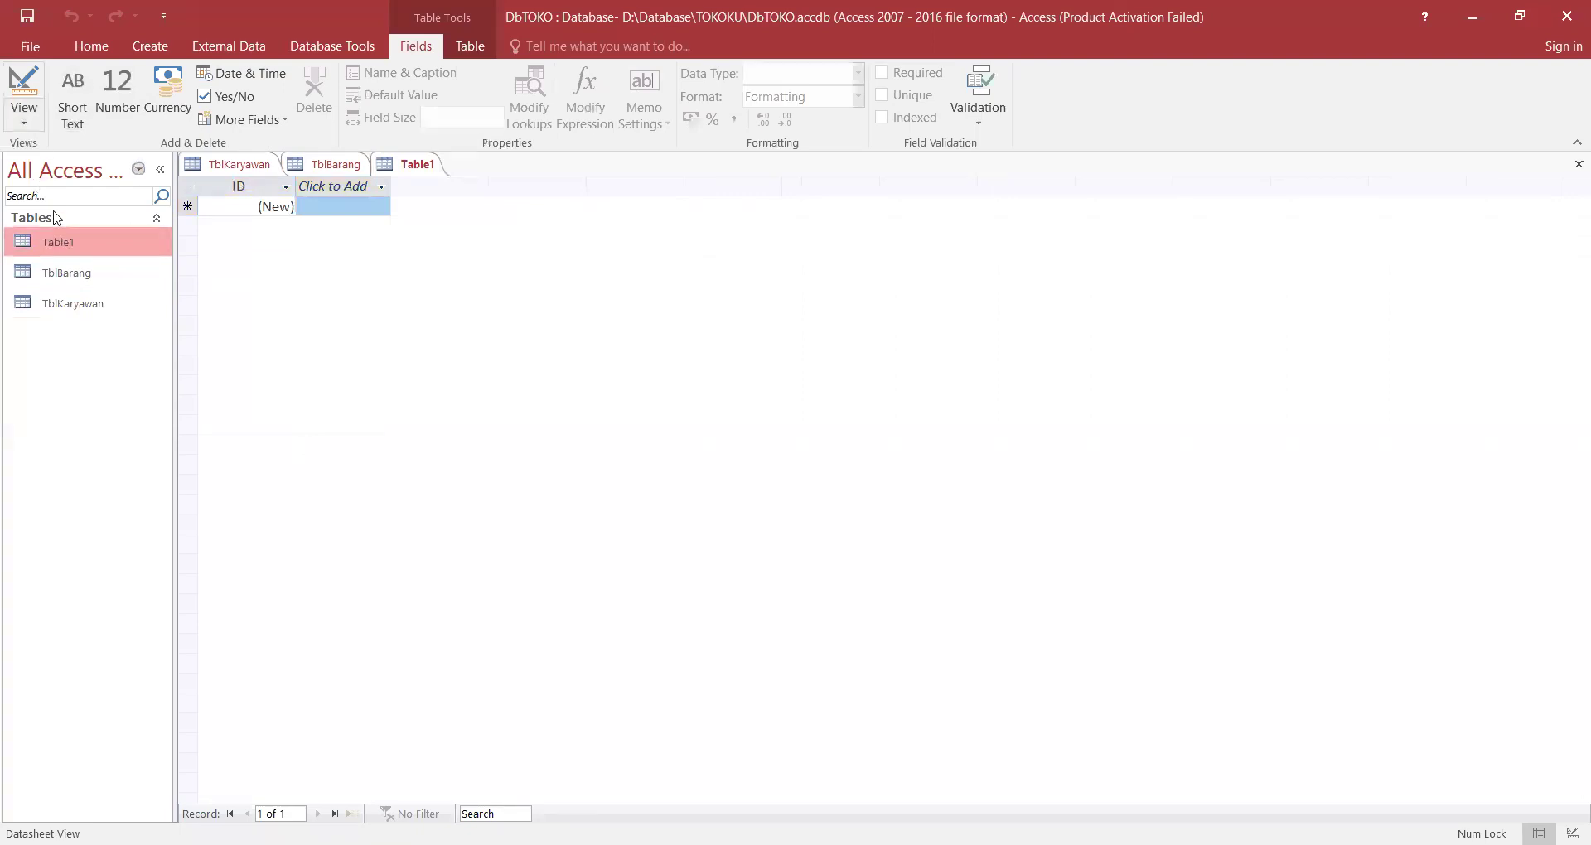
right_click(61, 243)
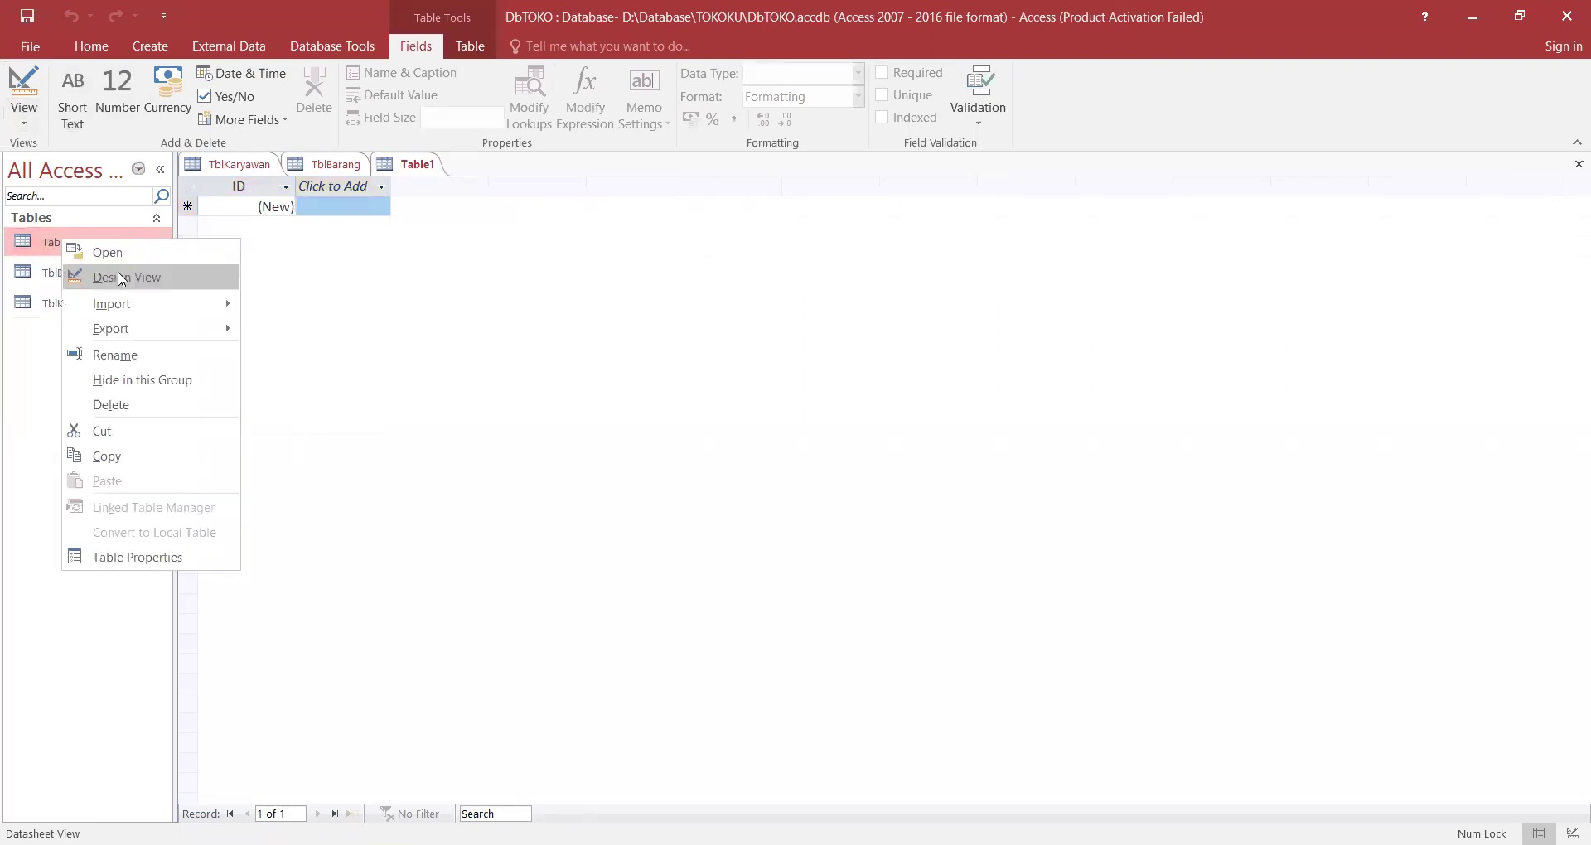
click(116, 275)
text(Tb)
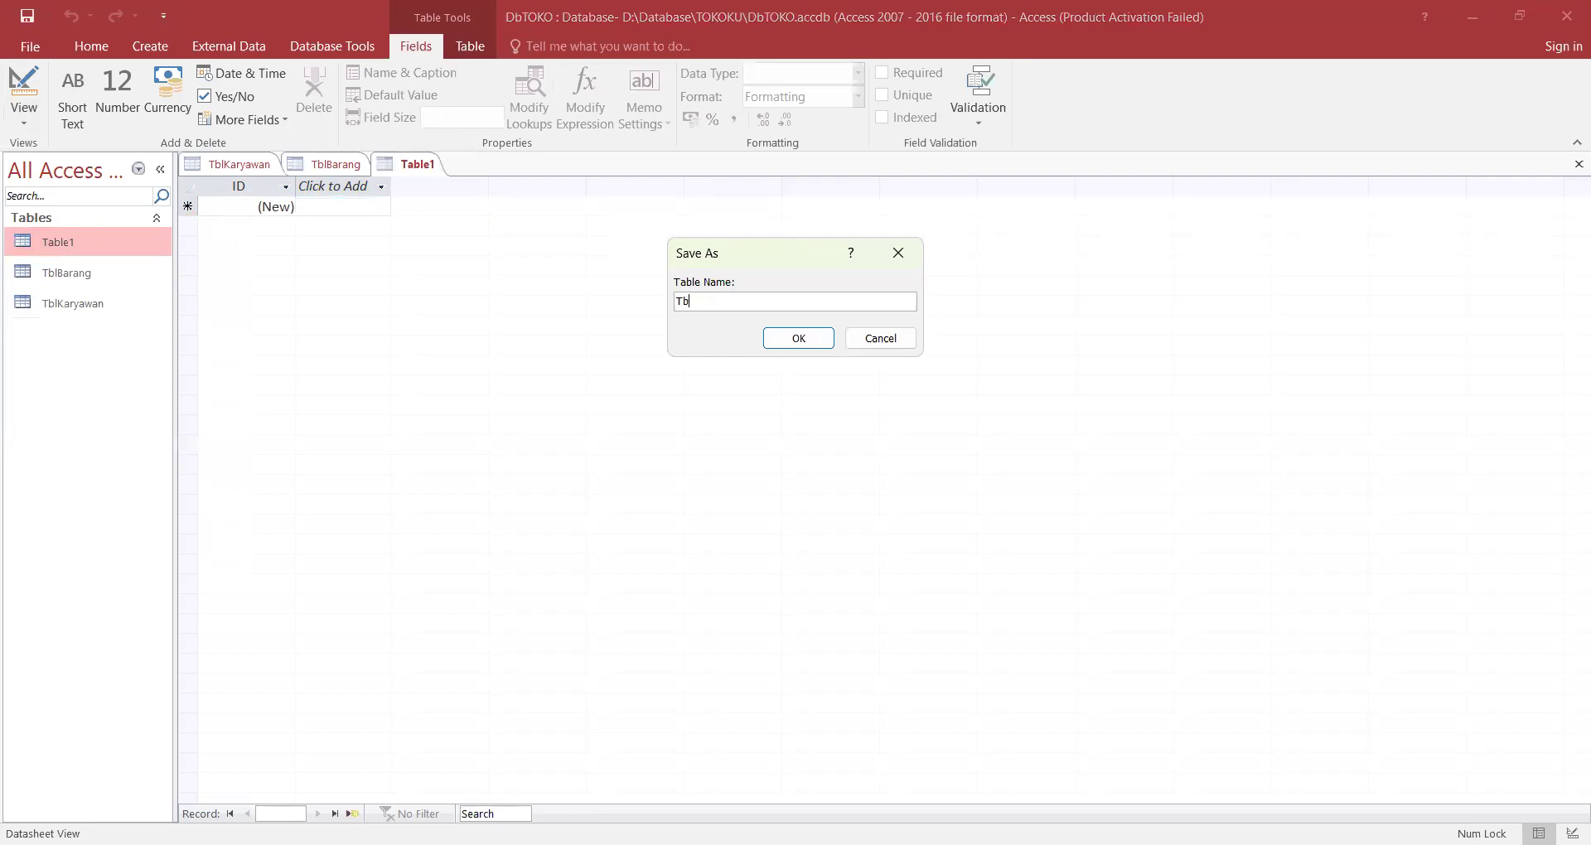
text(lTransaksi)
click(798, 339)
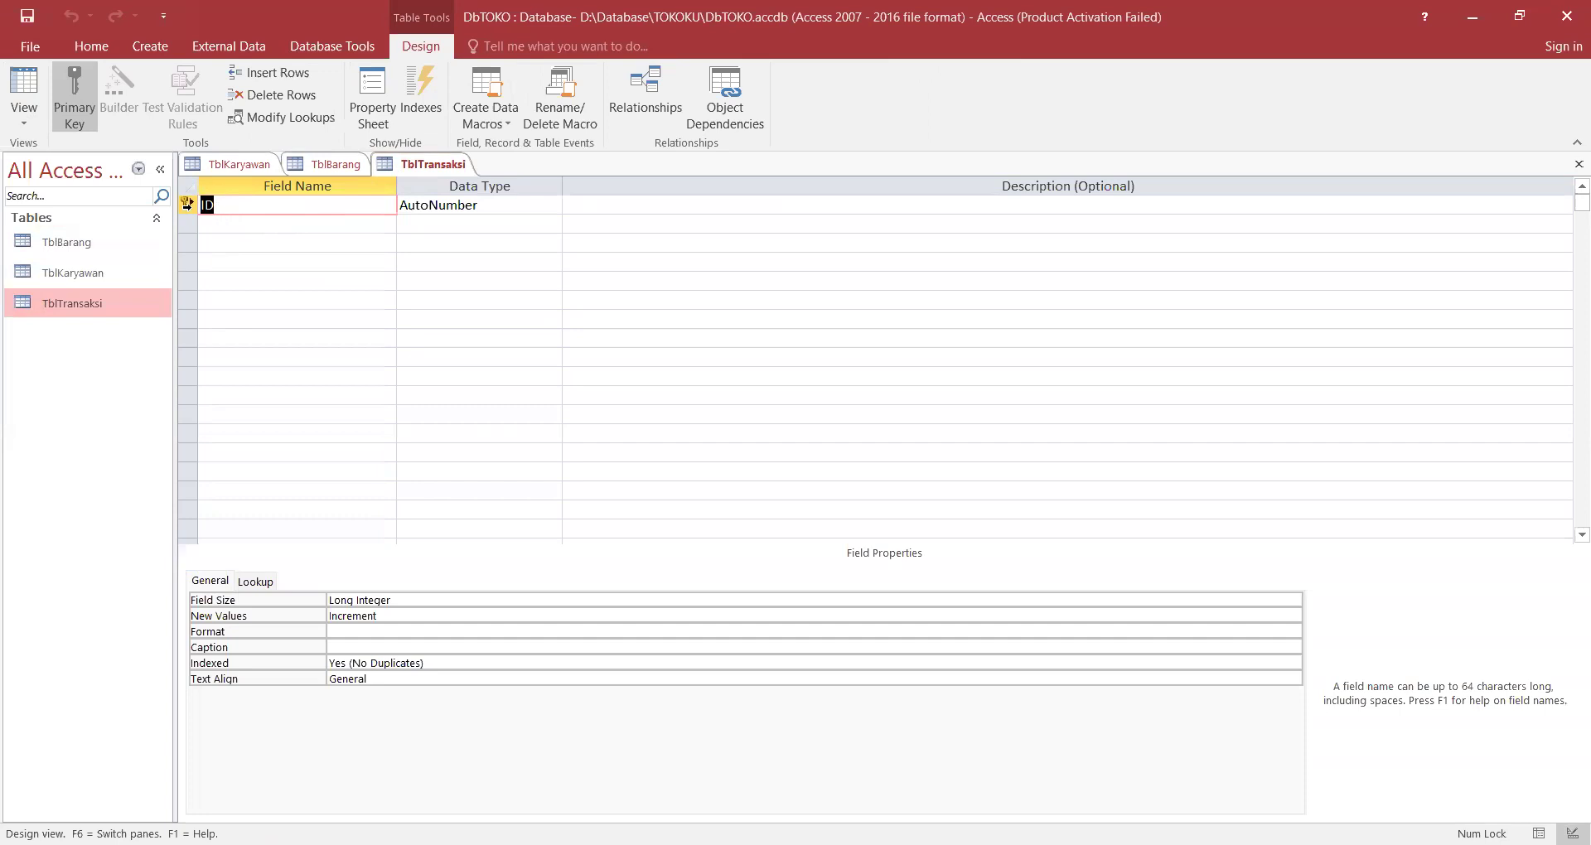
Rename the primary key field ID of TblTransaksi to Kode Karyawan and set its data type to Short Text.
text(Kode Karyawa)
key(BackSpace)
key(BackSpace)
text(wan)
key(Tab)
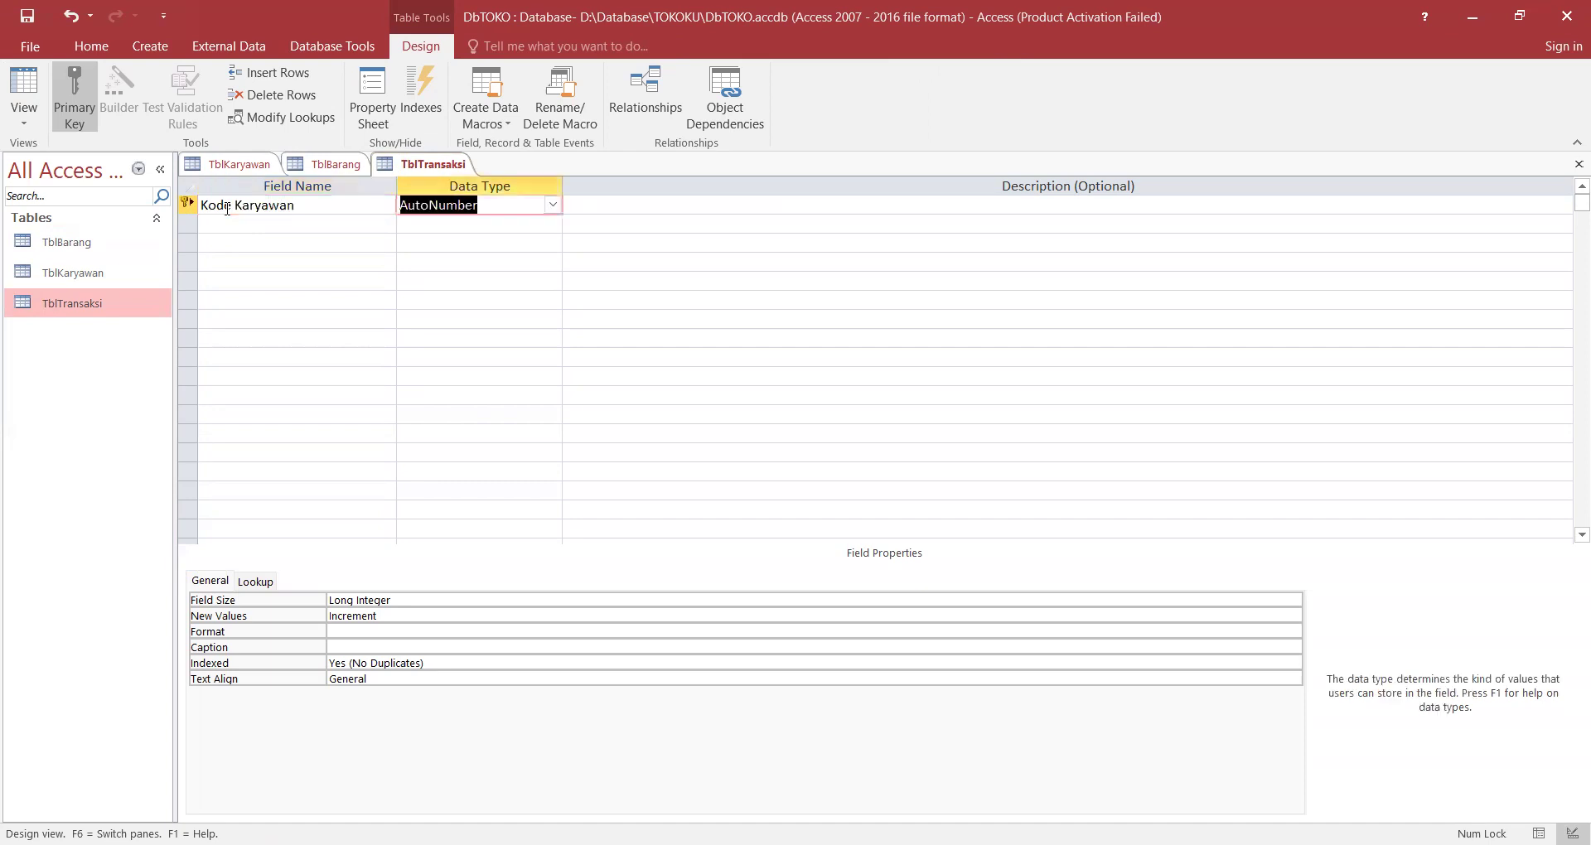
click(552, 204)
click(535, 230)
Add the Short Text field Nama Karyawan below Kode Karyawan.
click(341, 222)
text(Nama Karyawan)
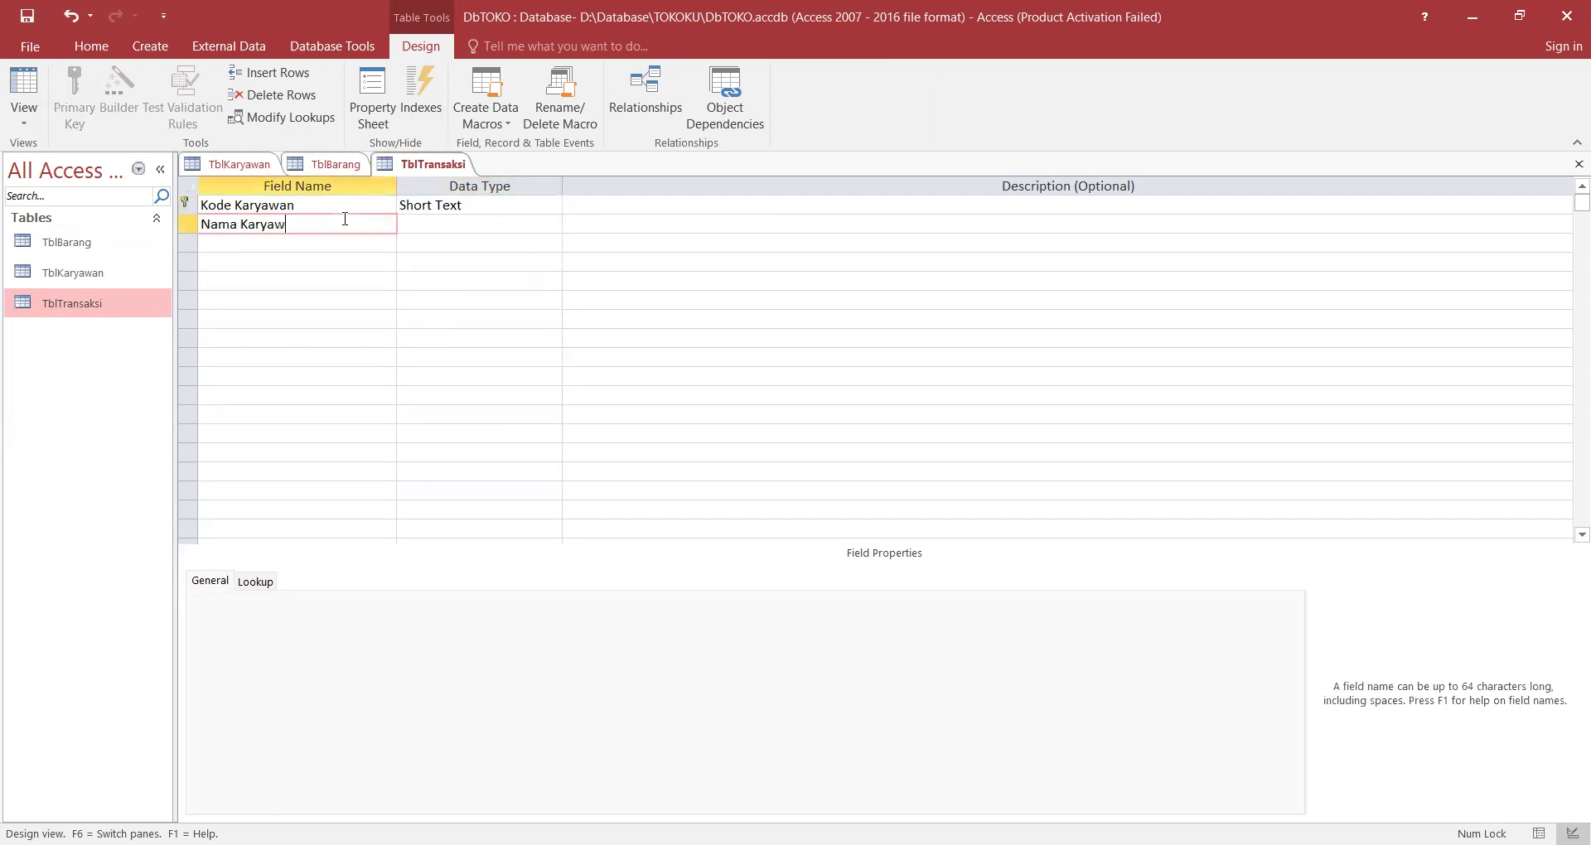
key(Tab)
Check the transaction table's field list in the PDF module and add the Short Text field Kode Barang below Nama Karyawan.
click(327, 243)
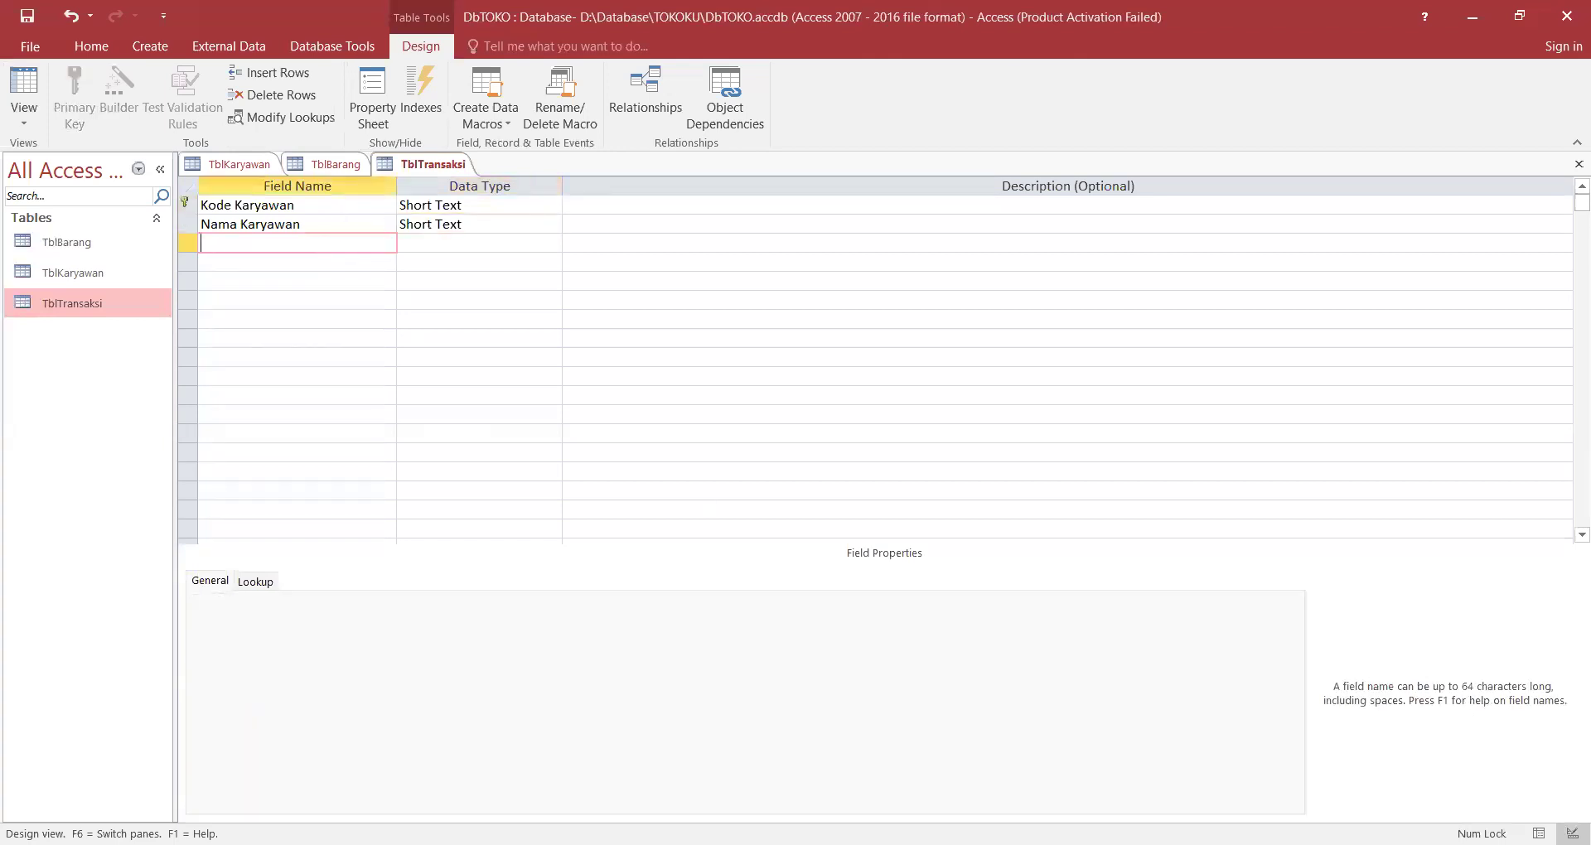
key(alt+Tab)
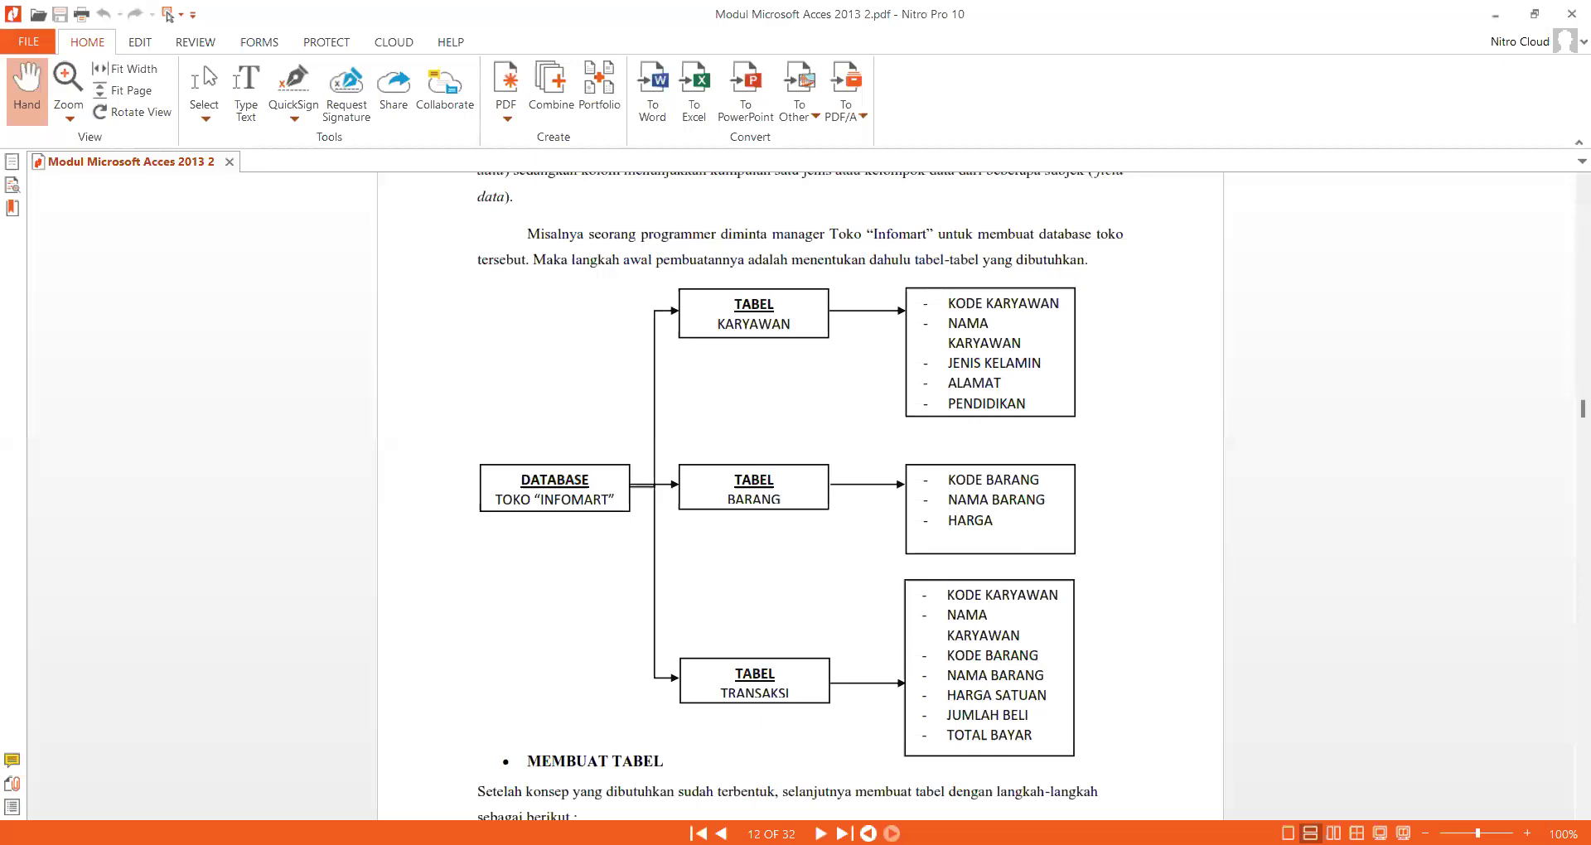
key(alt+Tab)
text(Kode Barang)
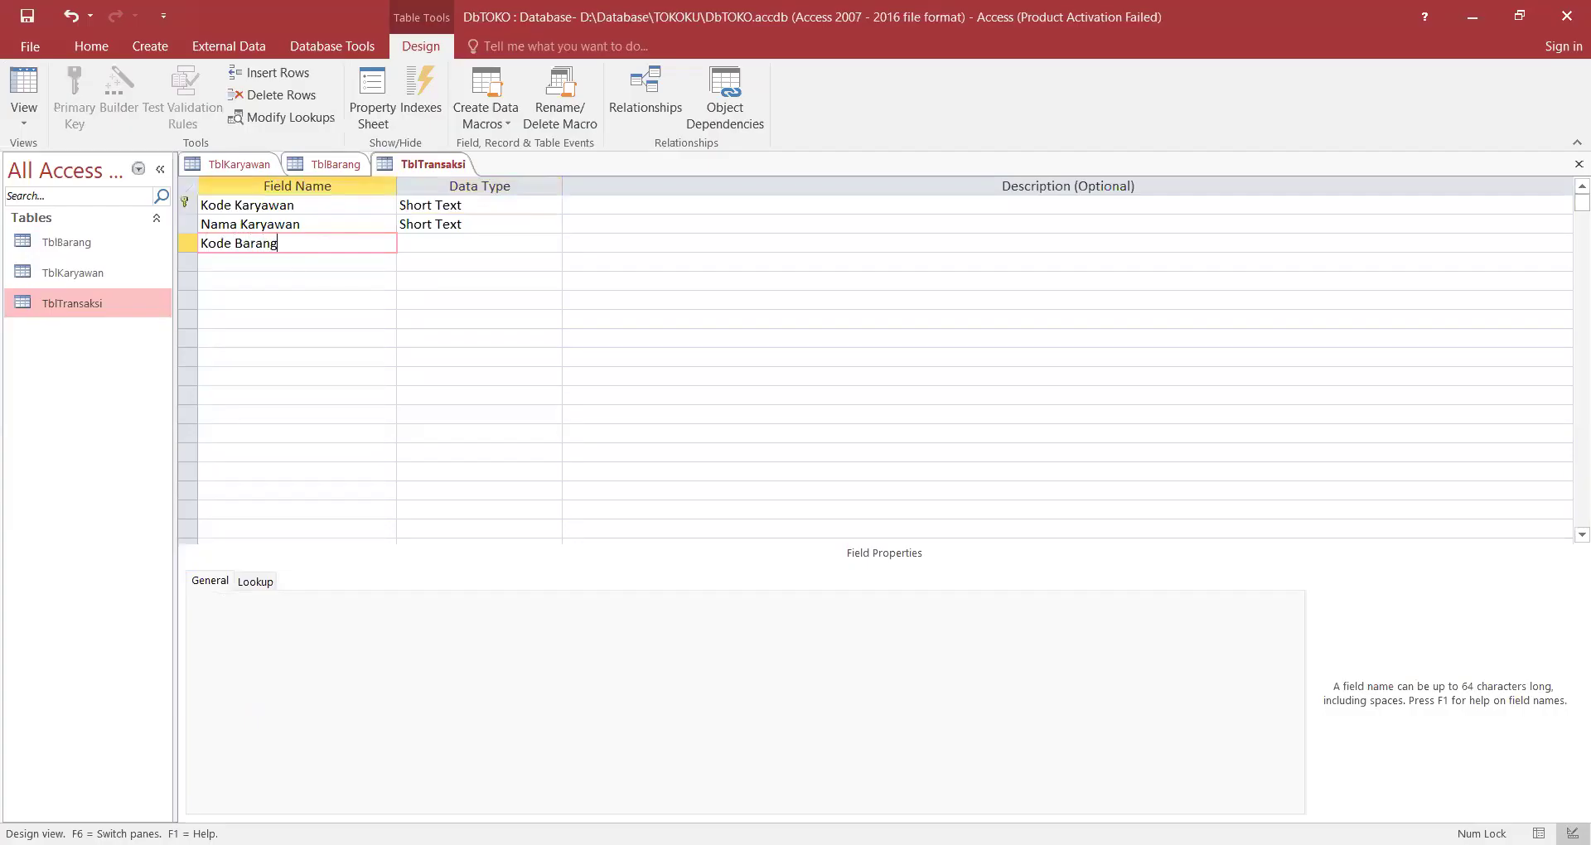
key(Tab)
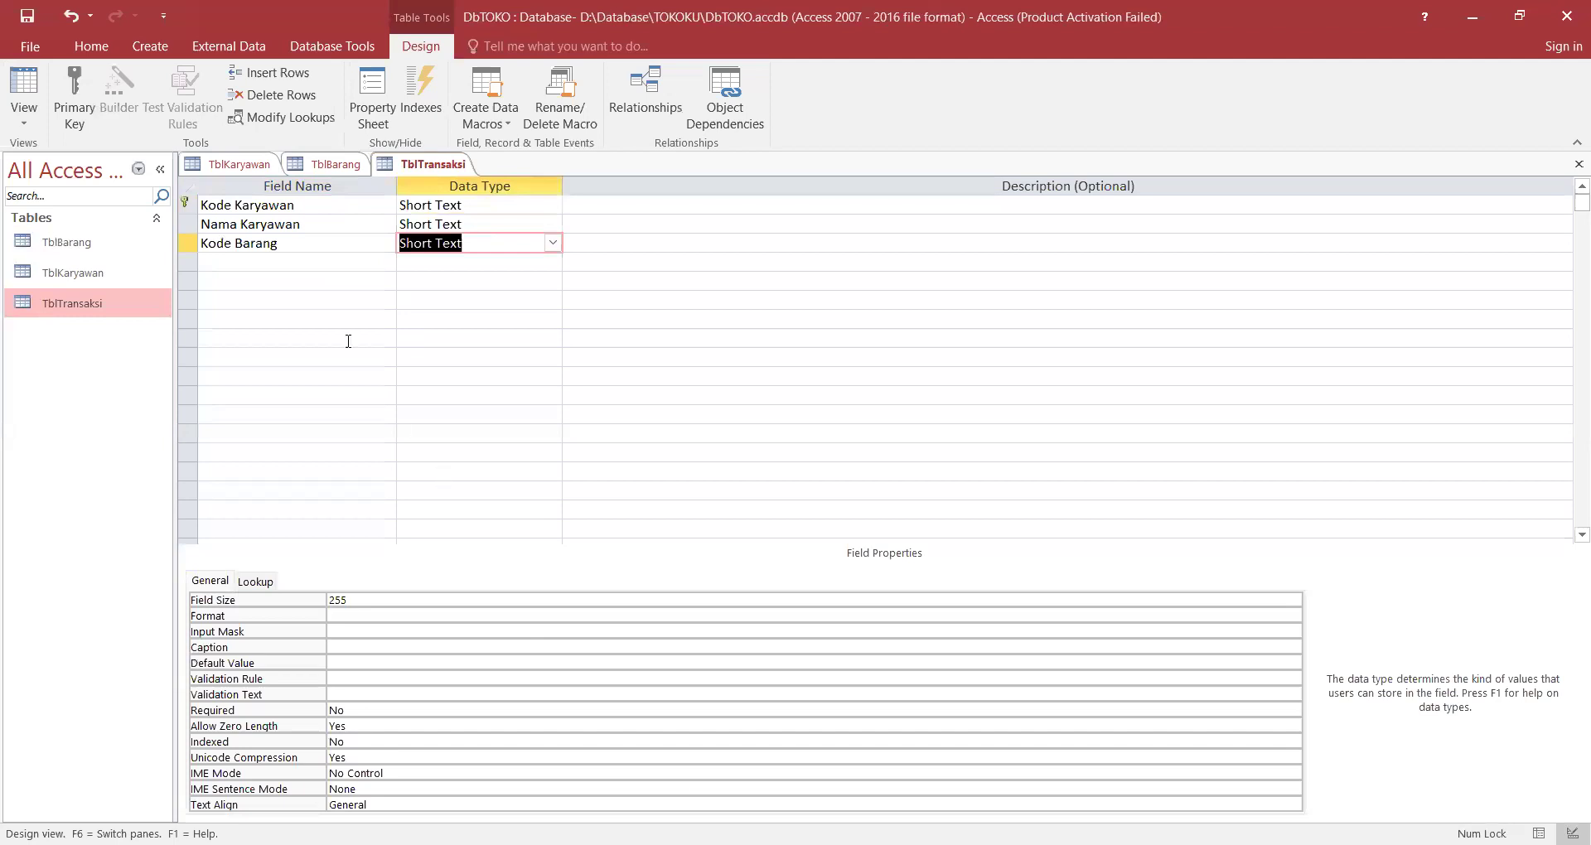
Add the Short Text field Nama Barang below Kode Barang in TblTransaksi.
click(293, 268)
text(nama)
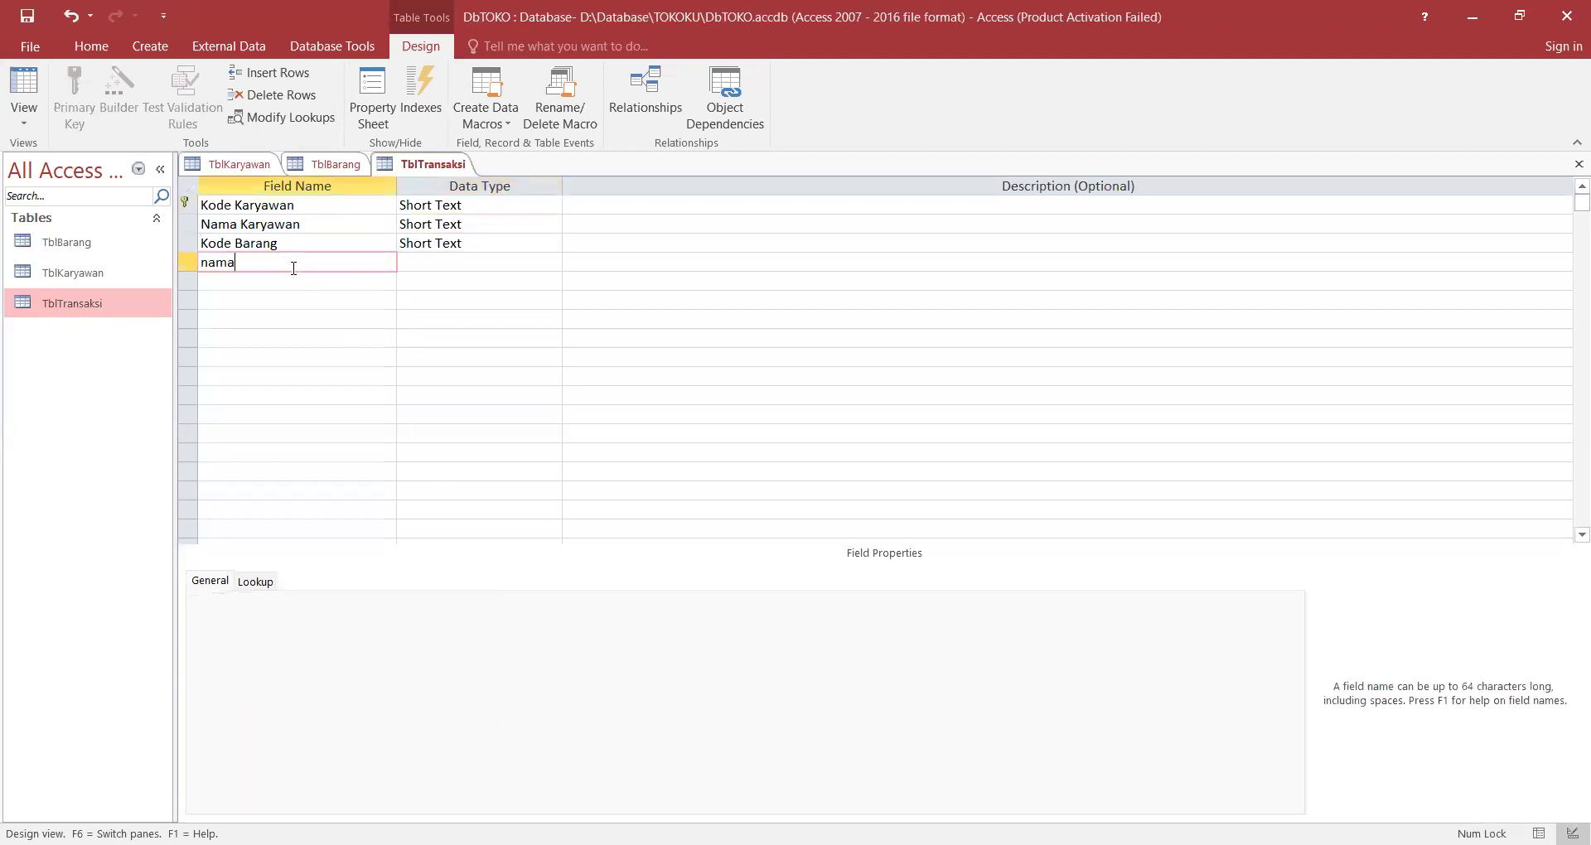
key(BackSpace)
key(BackSpace)
key(BackSpace)
text(Nama Barang)
key(Tab)
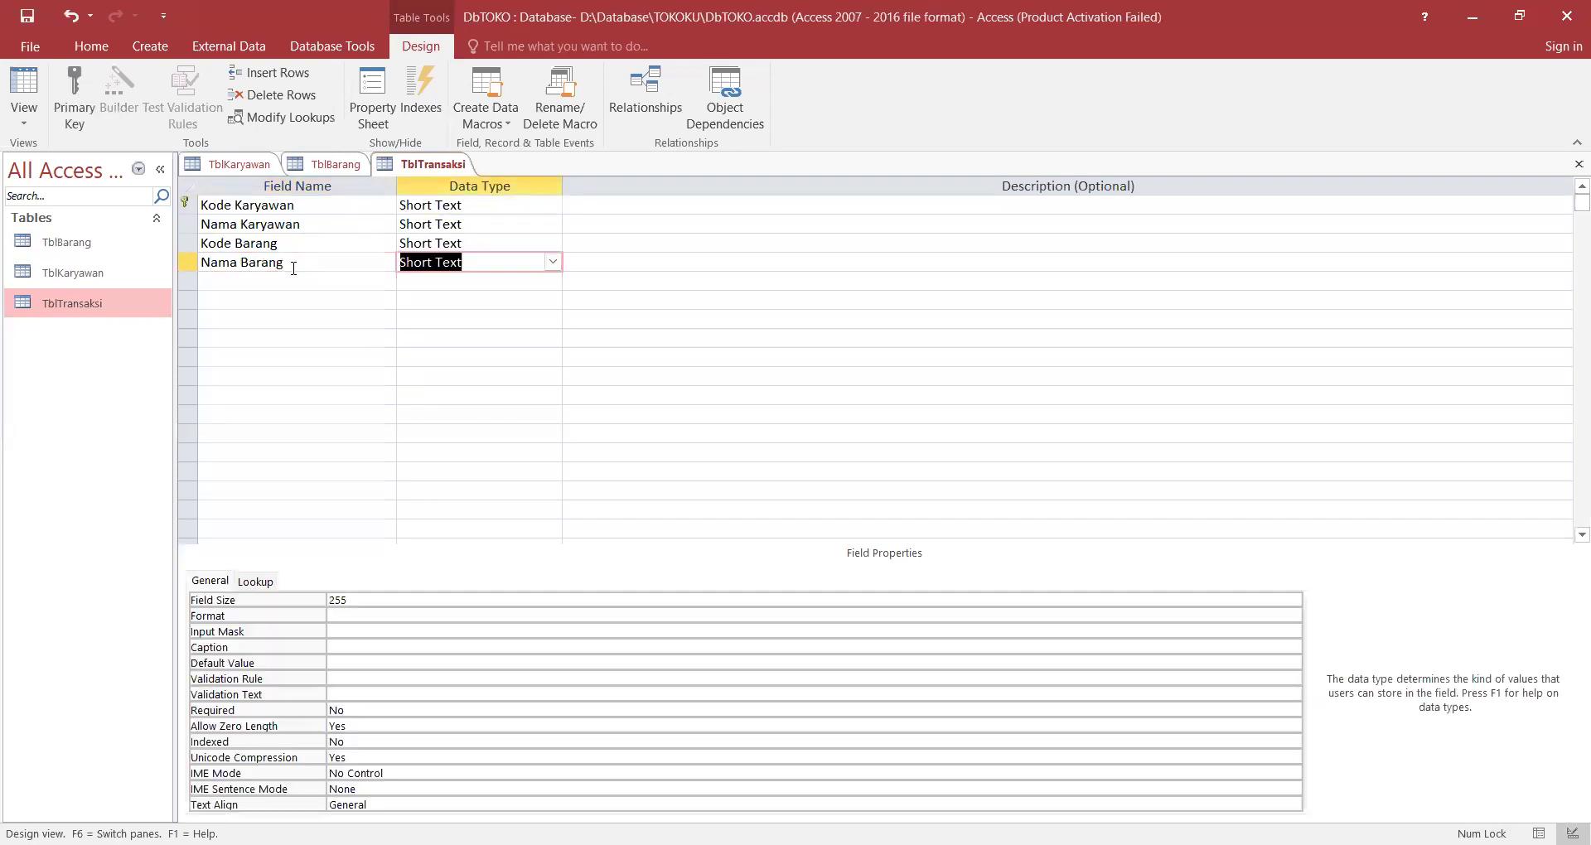
Add the field Harga Satuan with data type Currency below Nama Barang in TblTransaksi.
click(292, 276)
text(Harg)
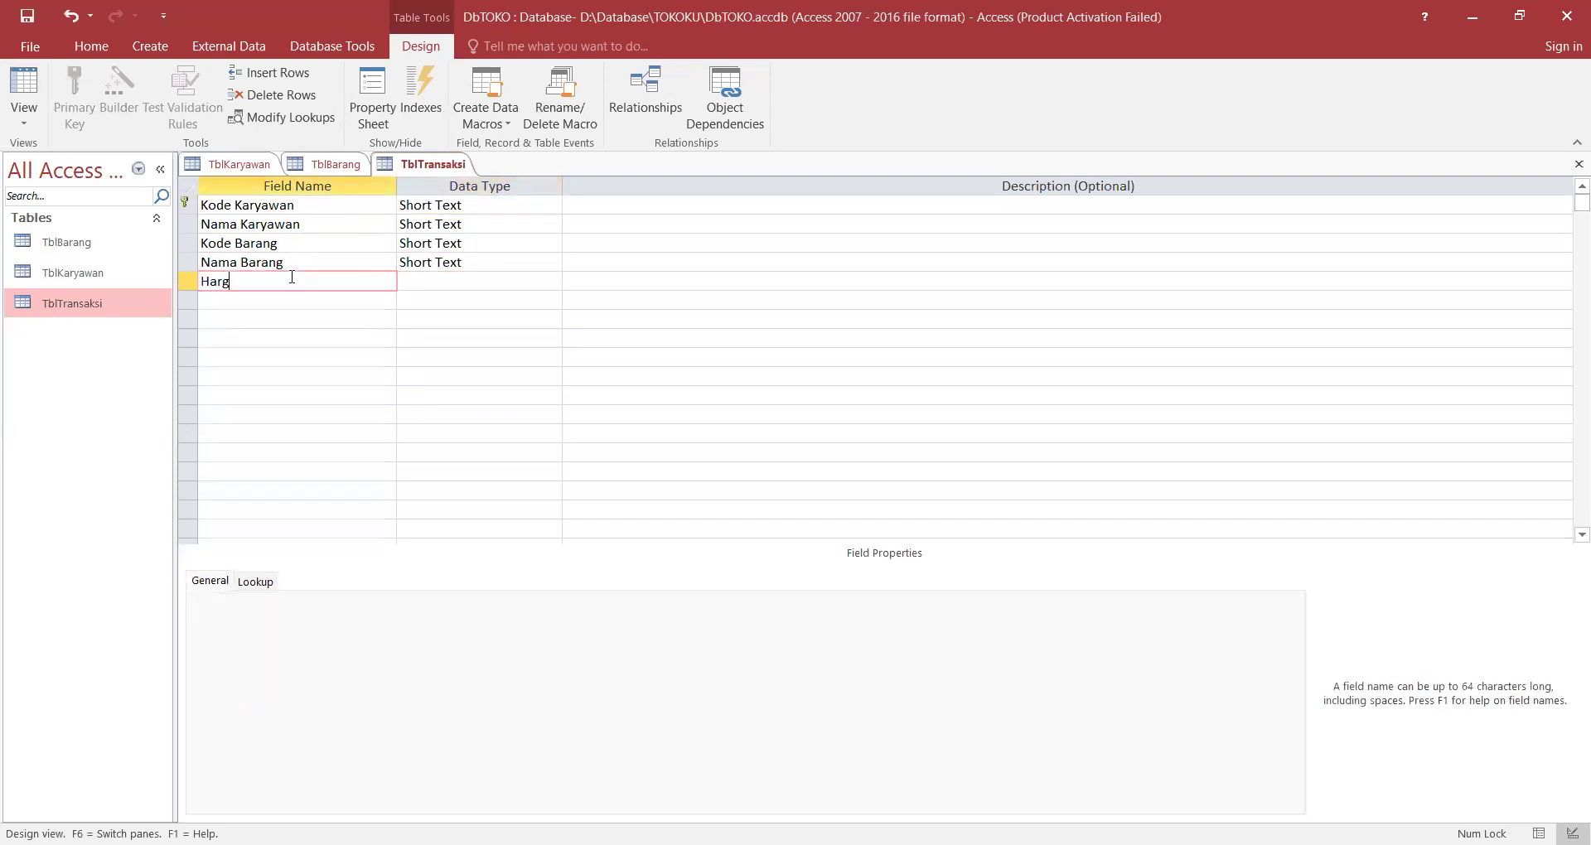
text(a Satuan)
key(Tab)
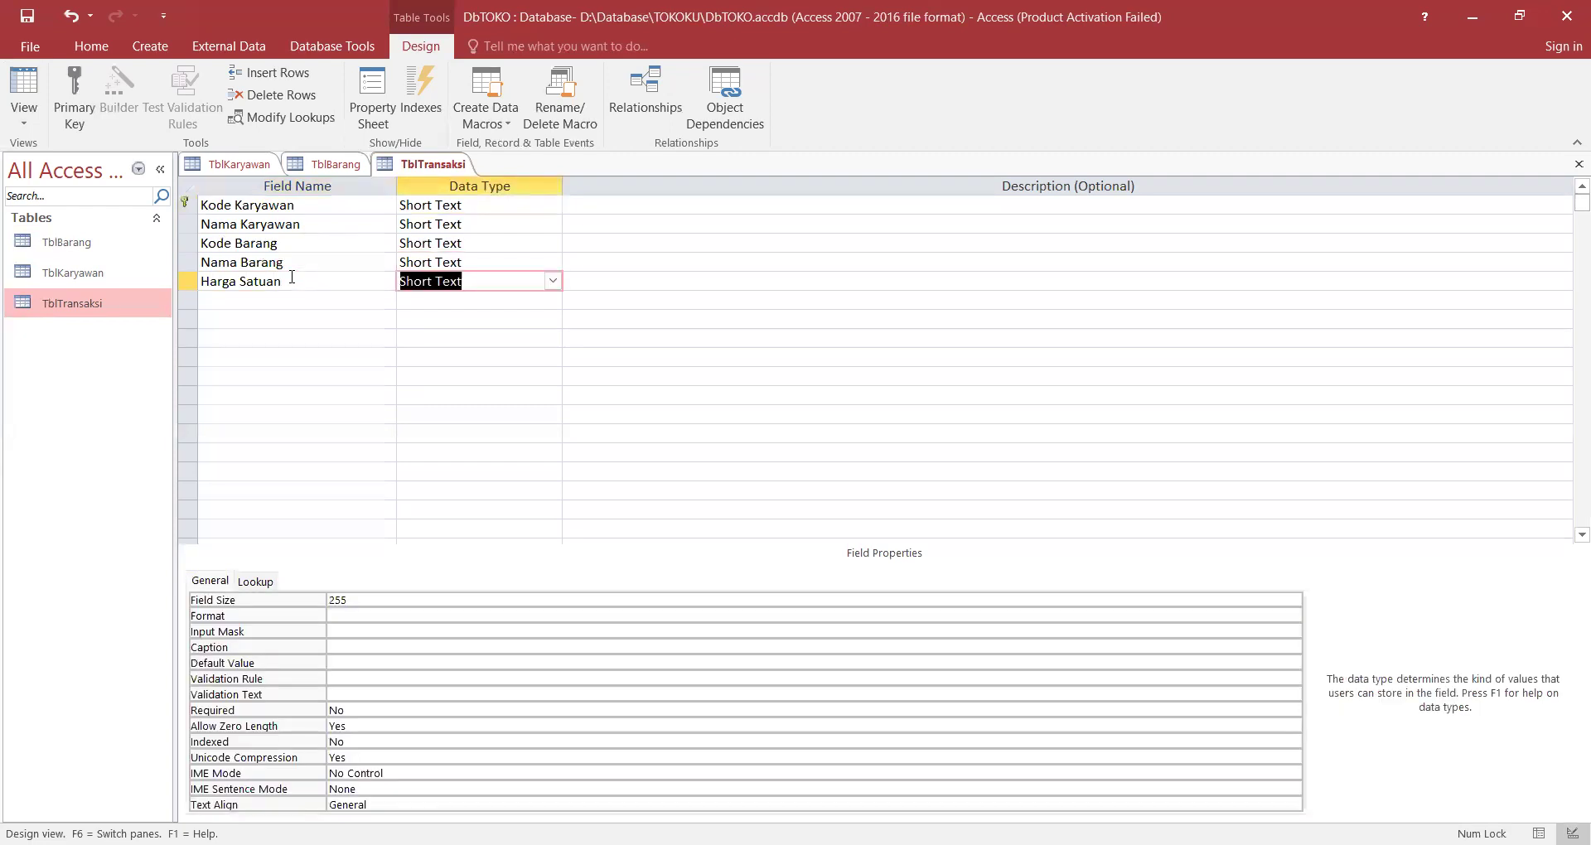
click(552, 281)
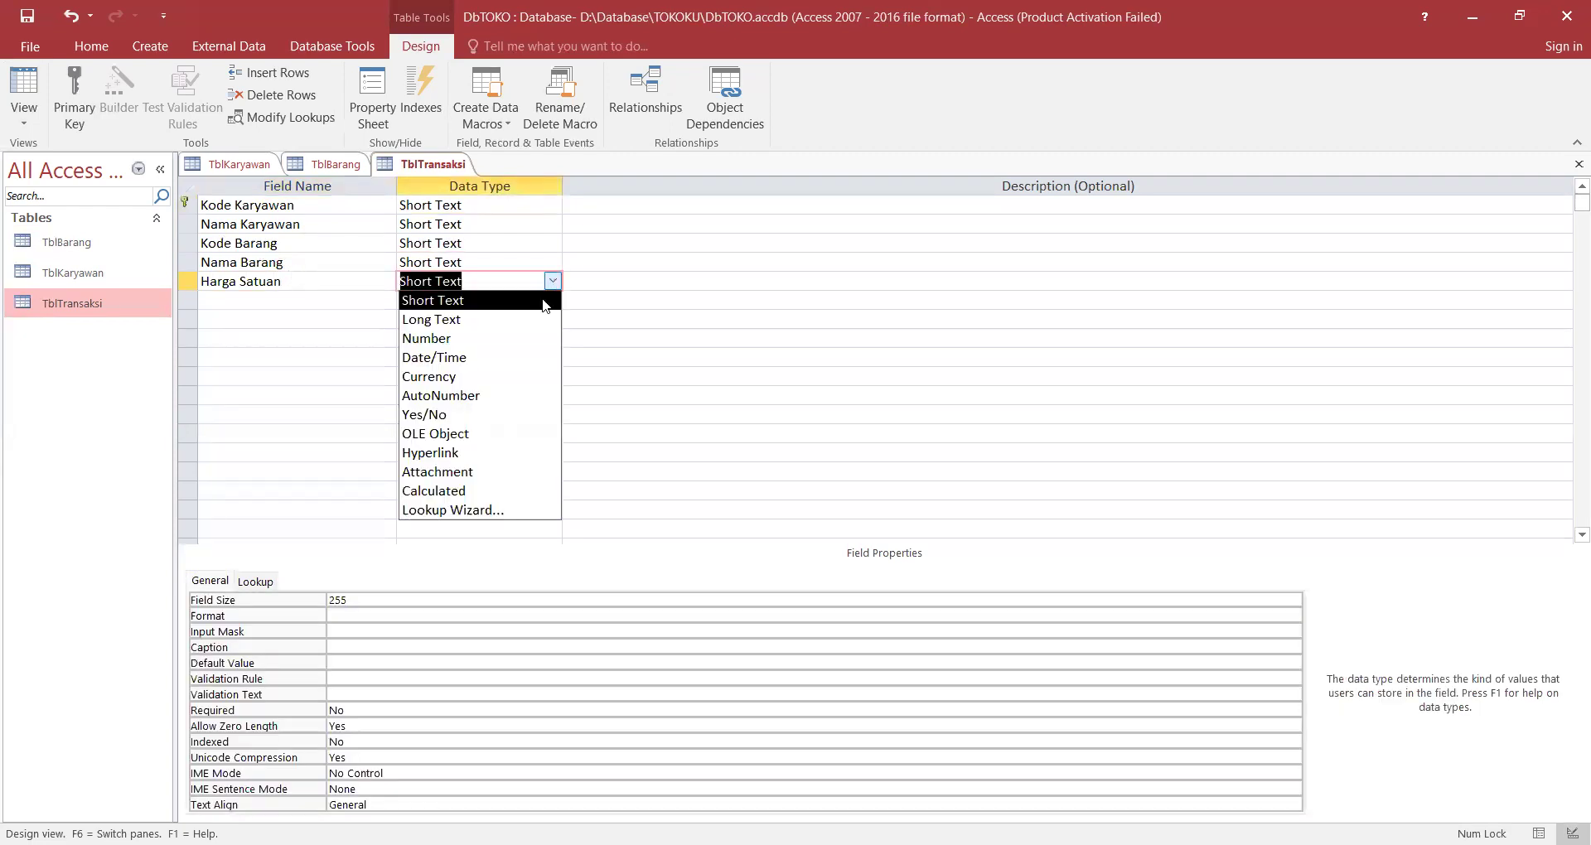
click(507, 377)
Add the field Jumlah Beli with data type Number below Harga Satuan.
click(327, 302)
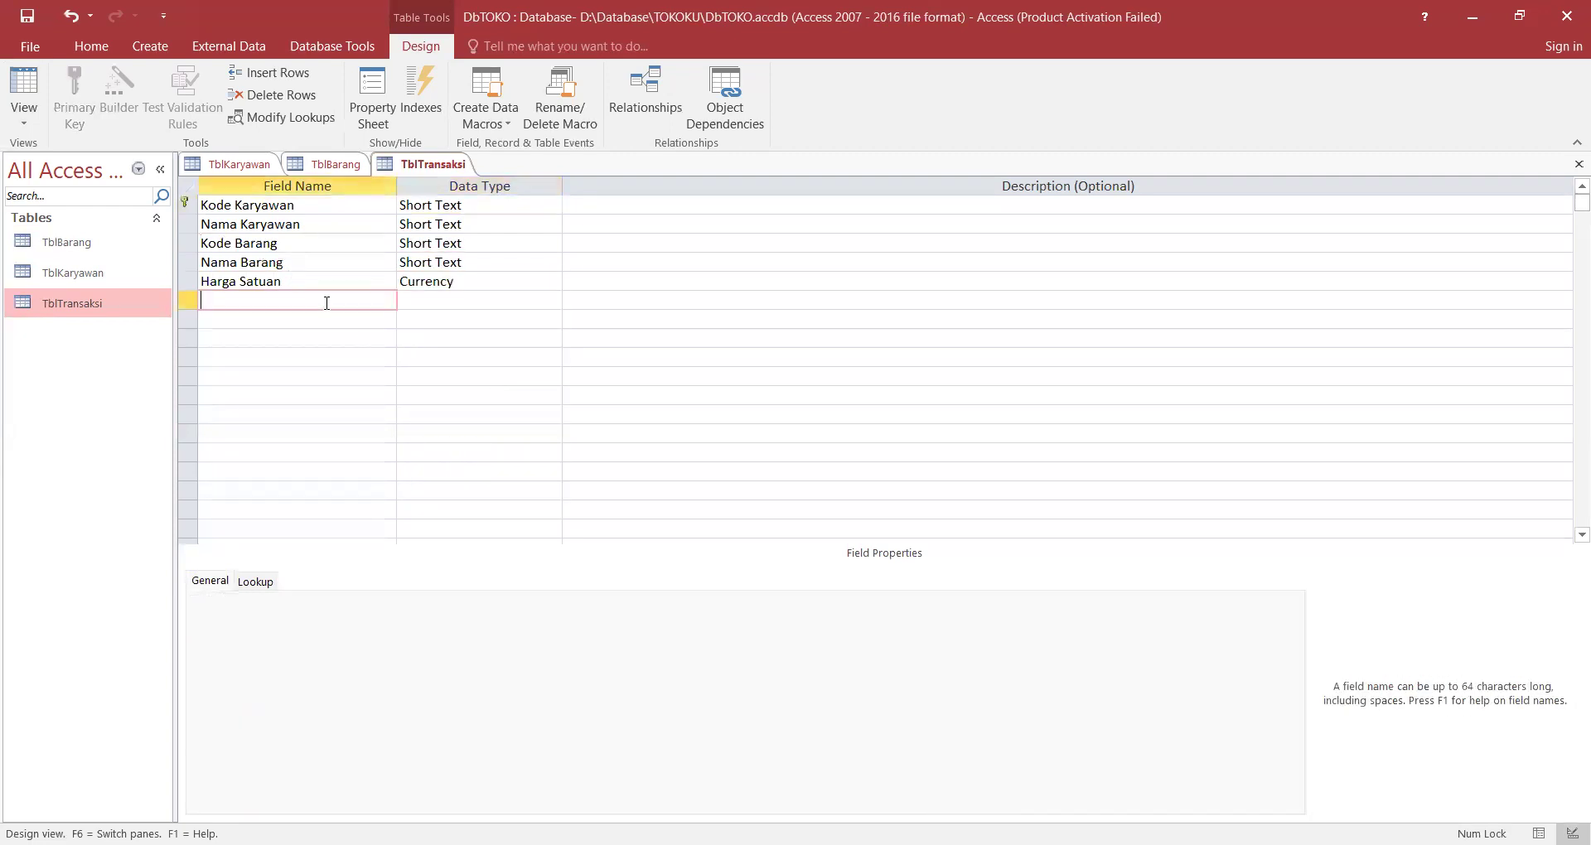
text(Jumlah Beli)
key(Tab)
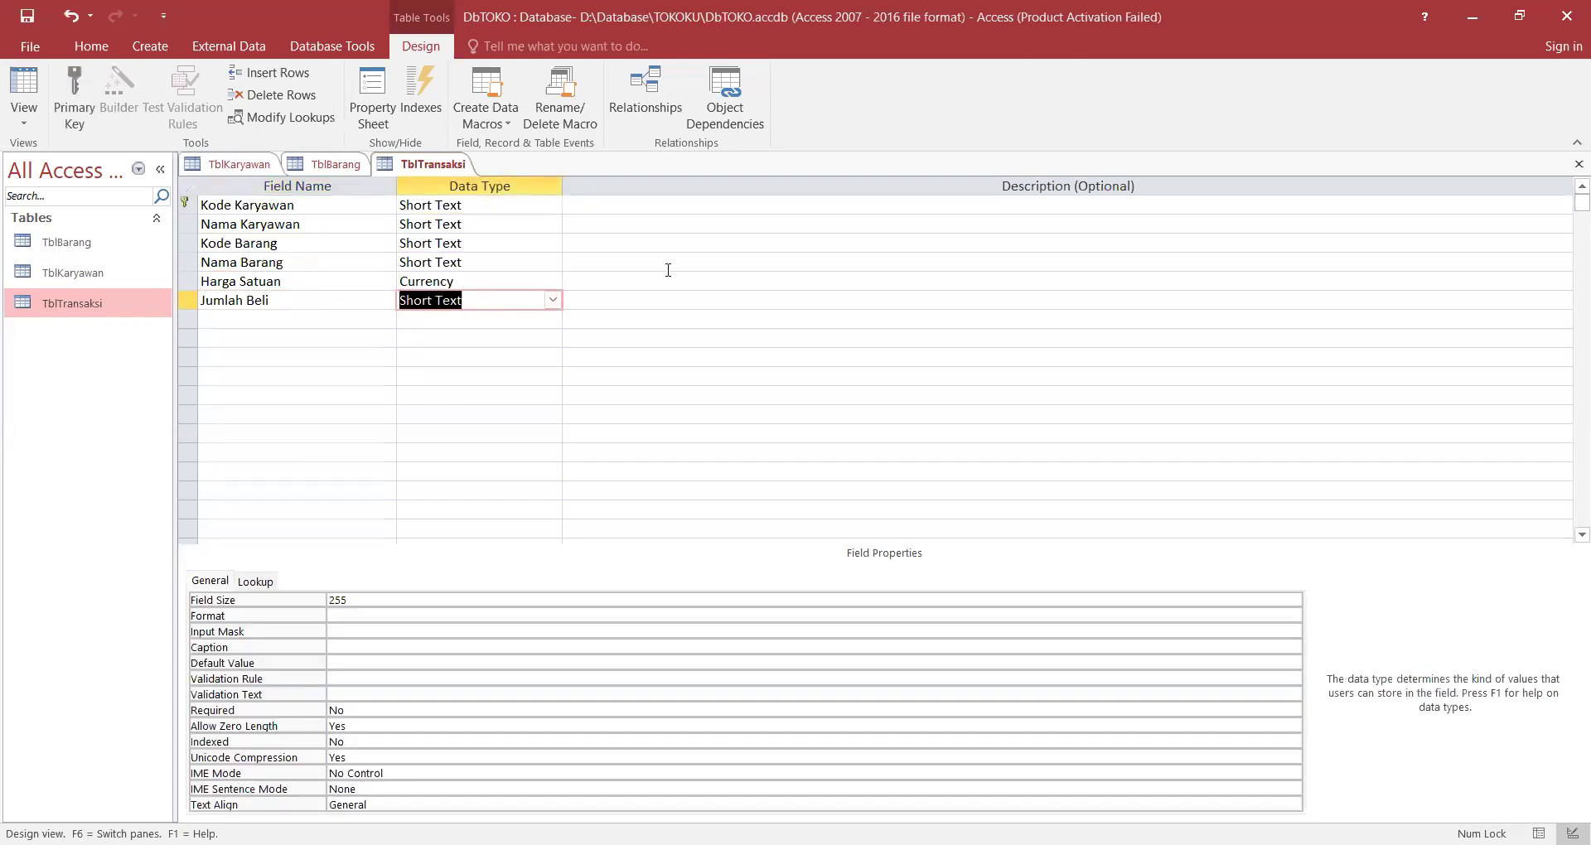
click(551, 300)
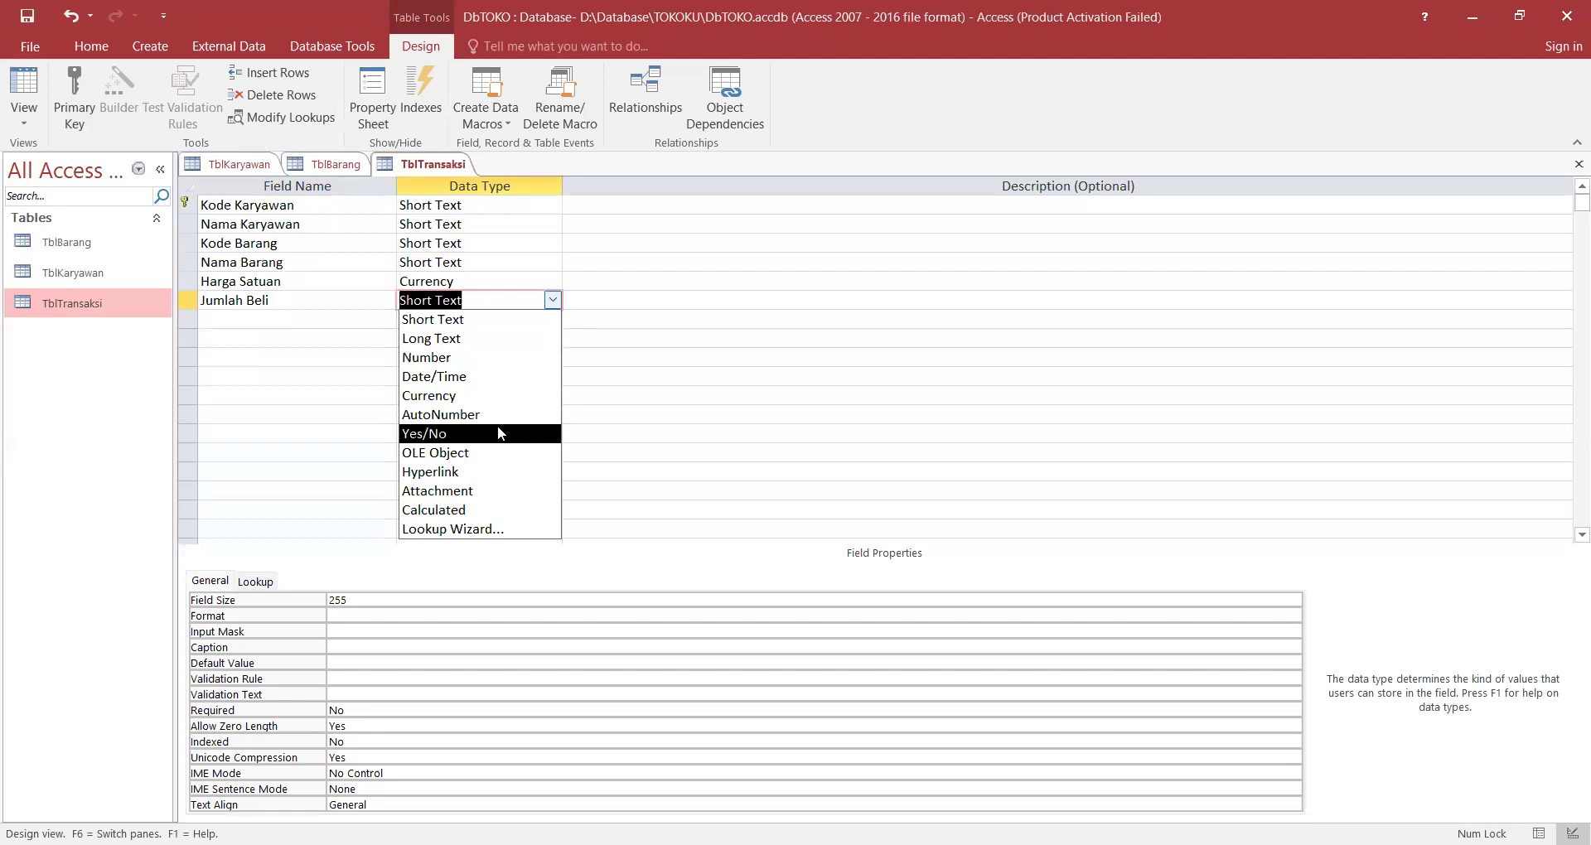
click(497, 359)
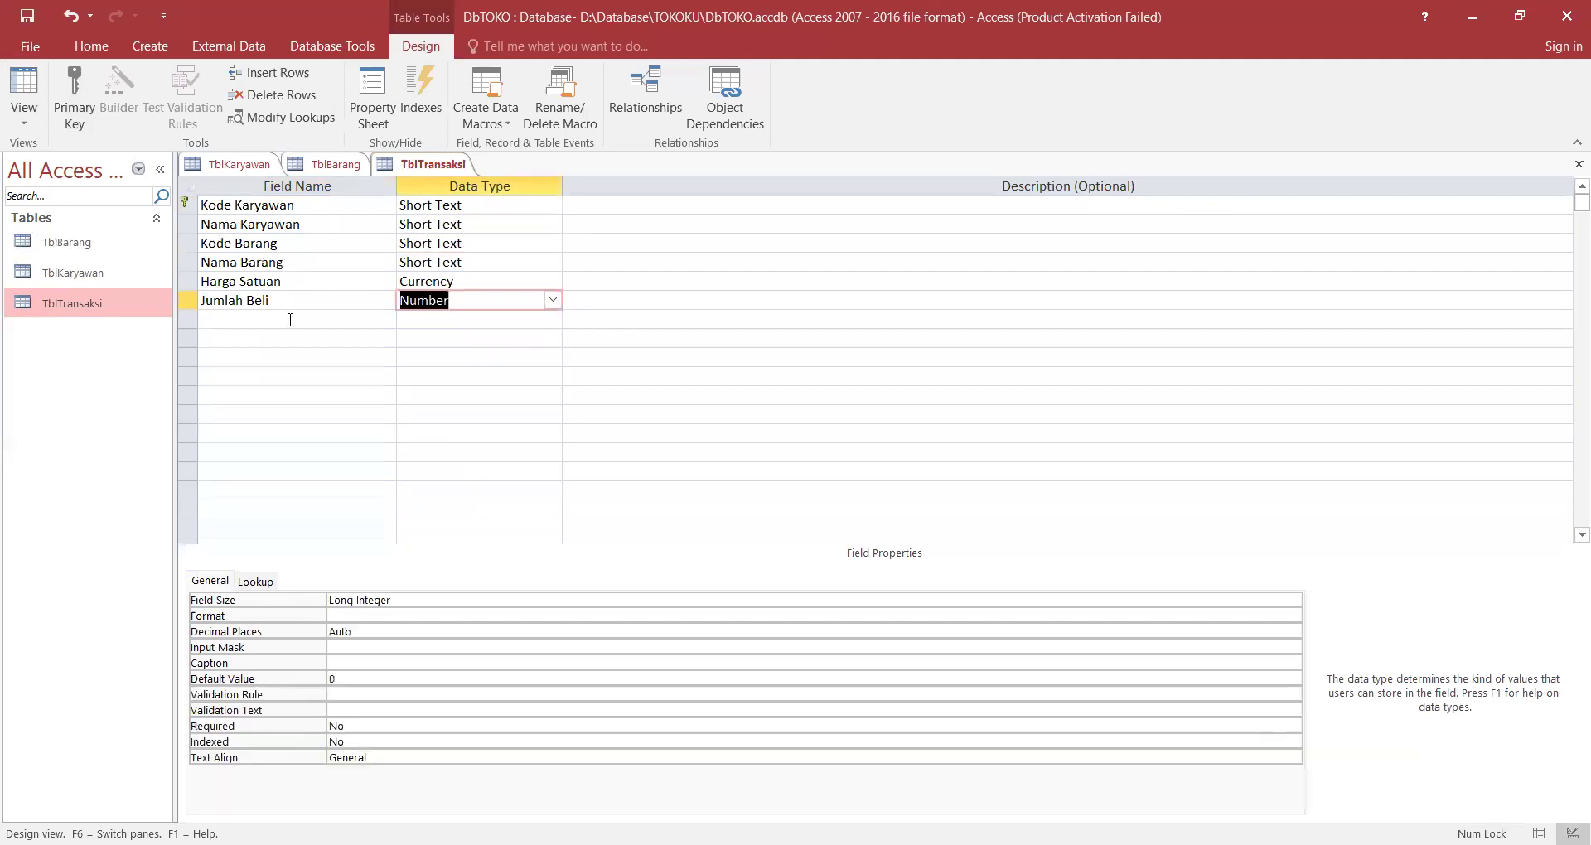
Add the field Total Bayar with data type Currency below Jumlah Beli in TblTransaksi.
click(269, 315)
text(To)
key(BackSpace)
text(otal Bayar)
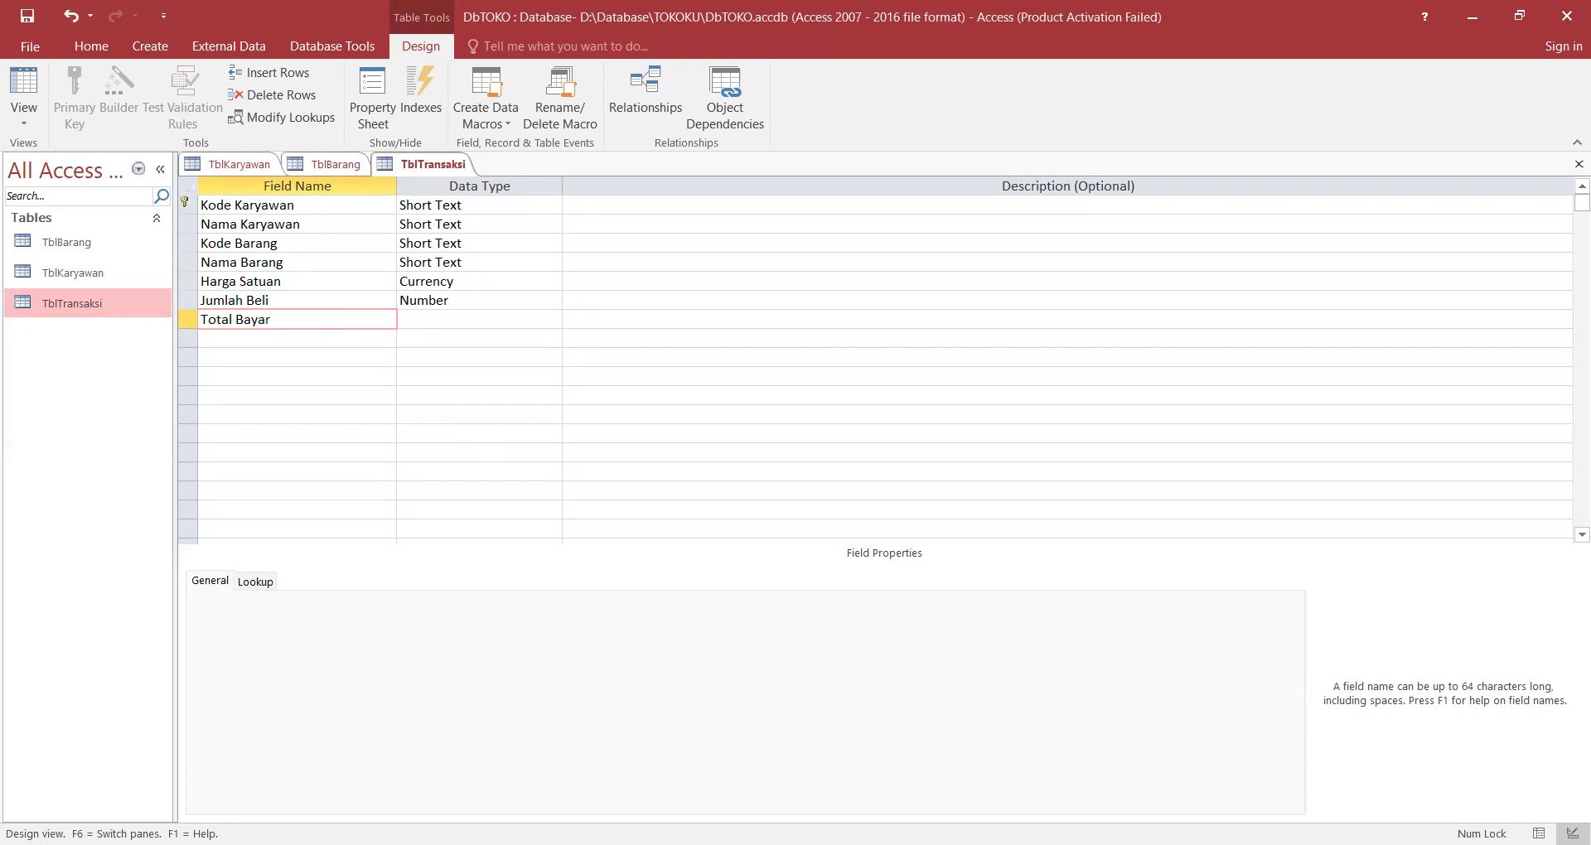
click(525, 322)
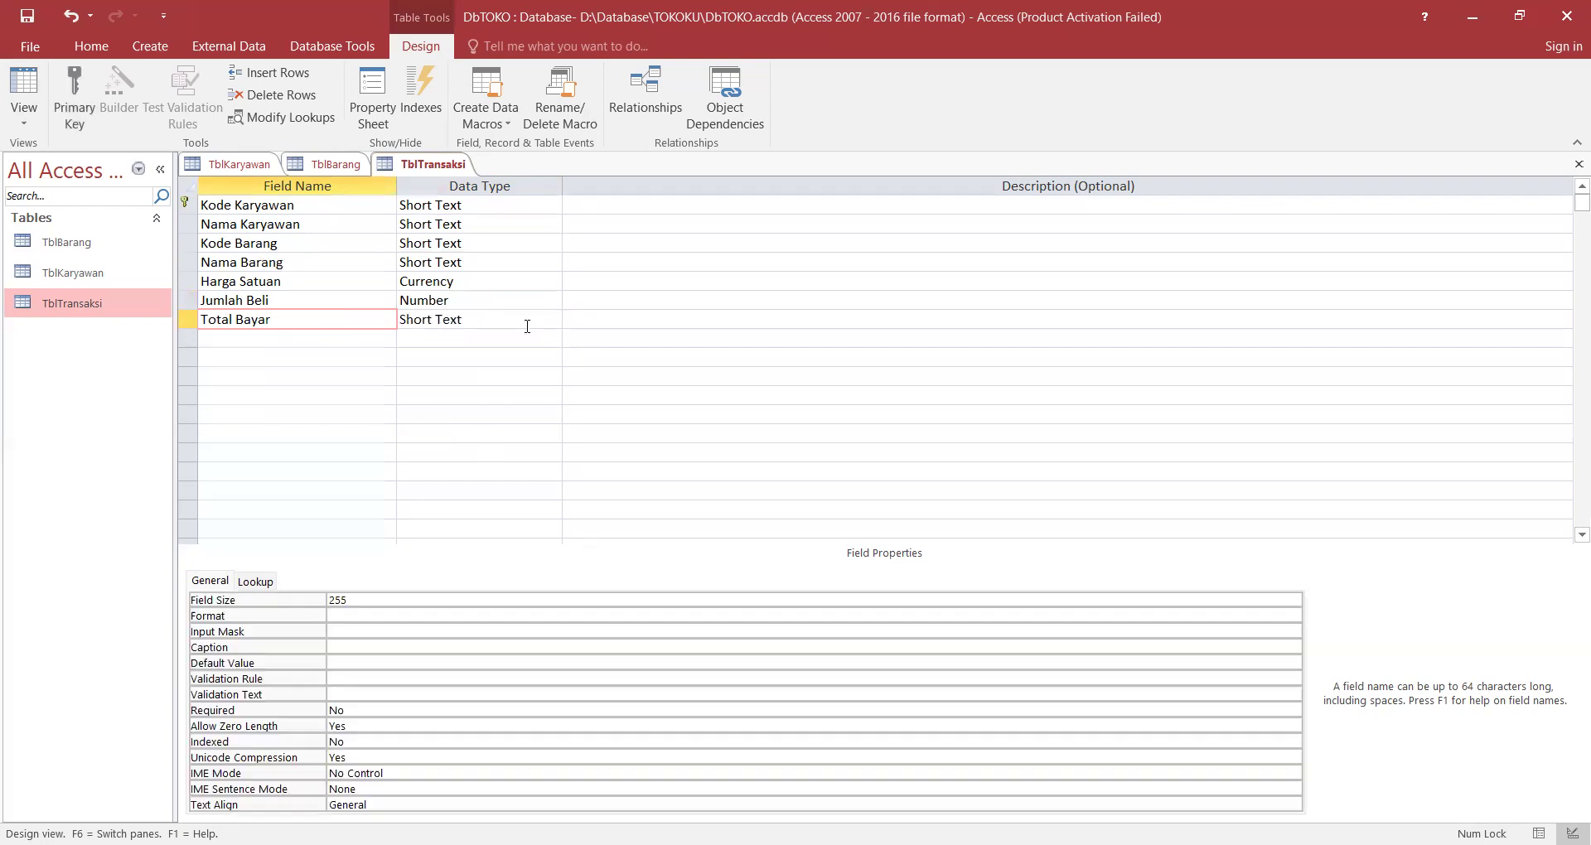
click(553, 320)
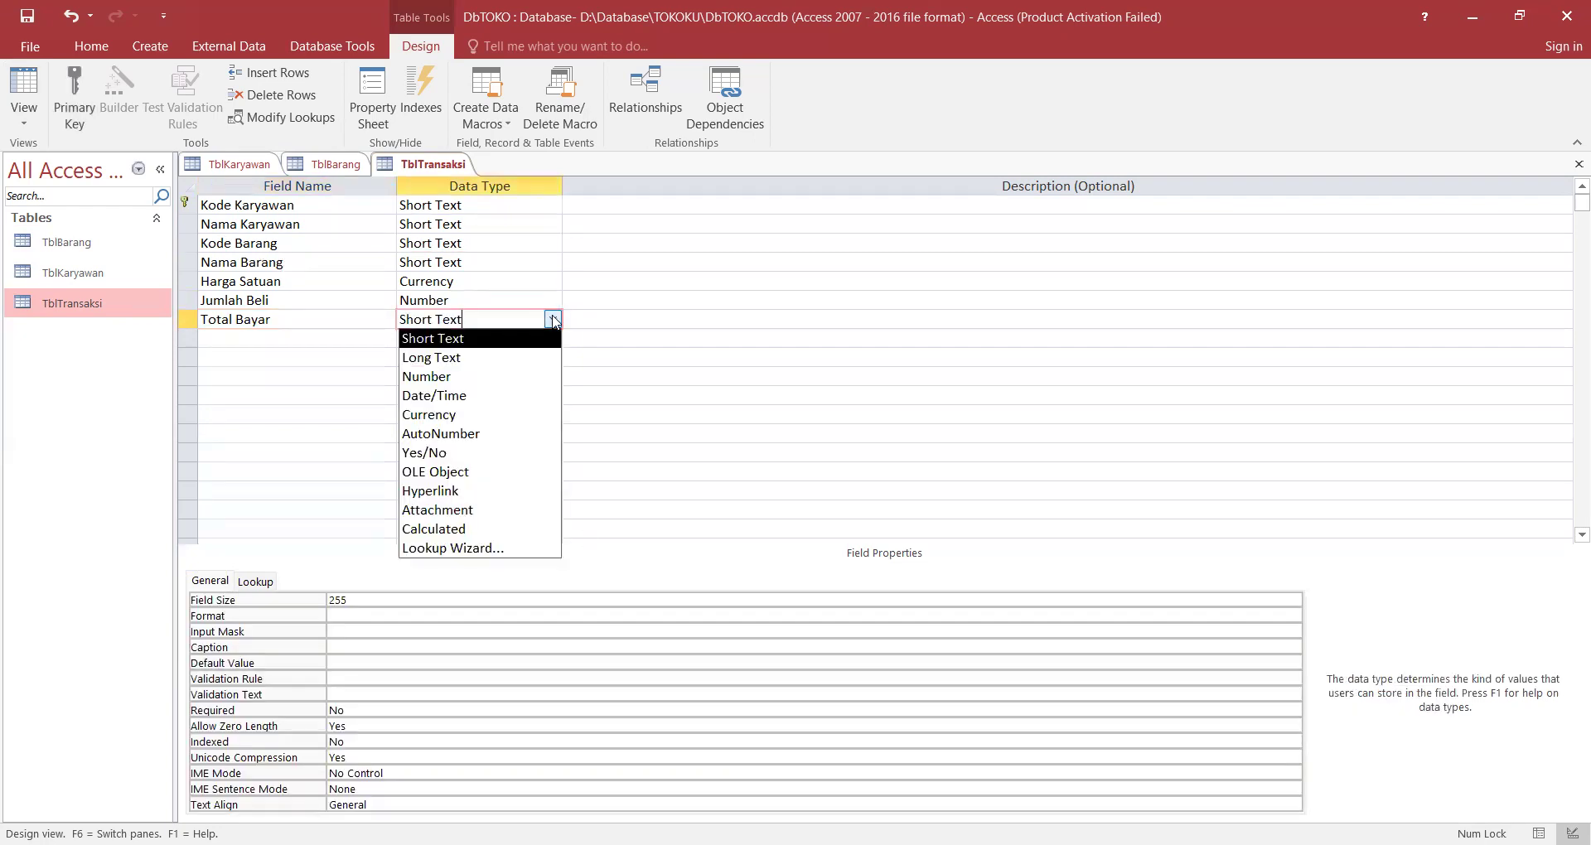
click(534, 421)
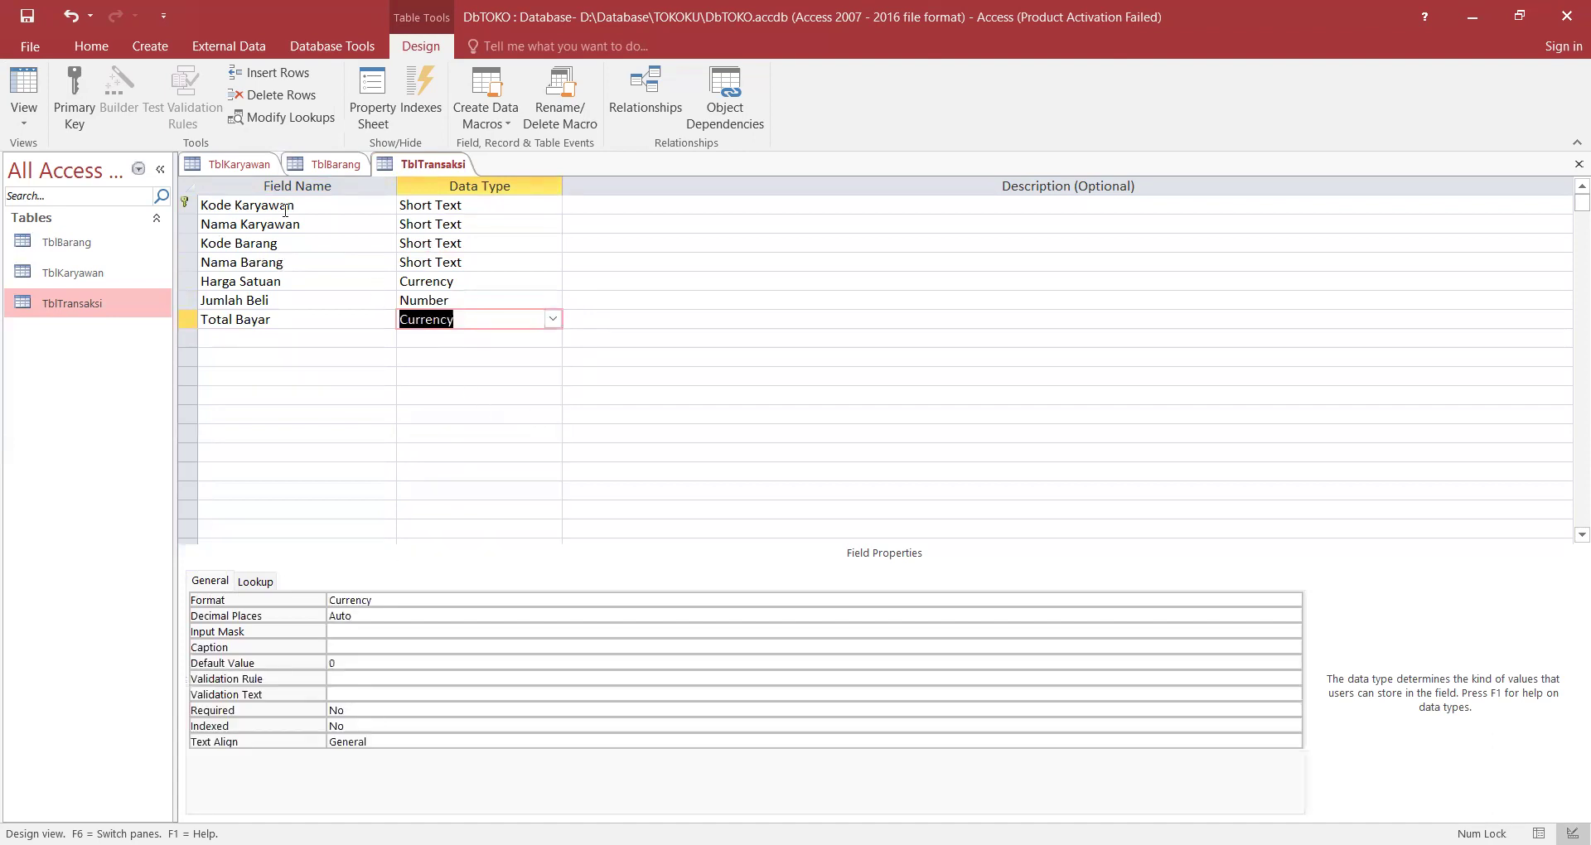
Save the TblTransaksi design and switch the table to Datasheet View.
click(20, 126)
click(58, 164)
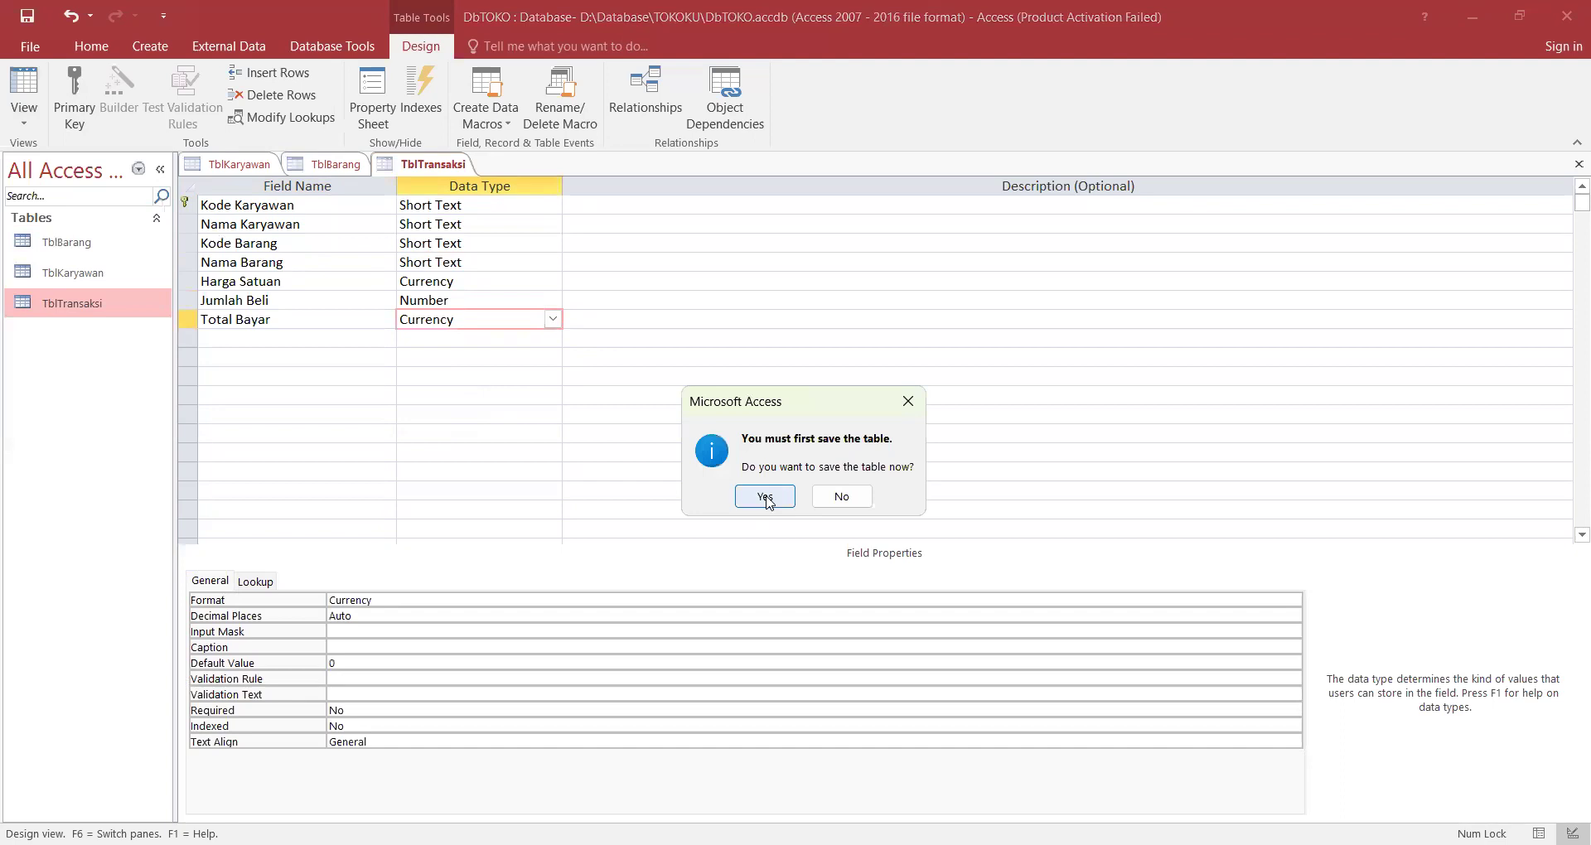
click(764, 497)
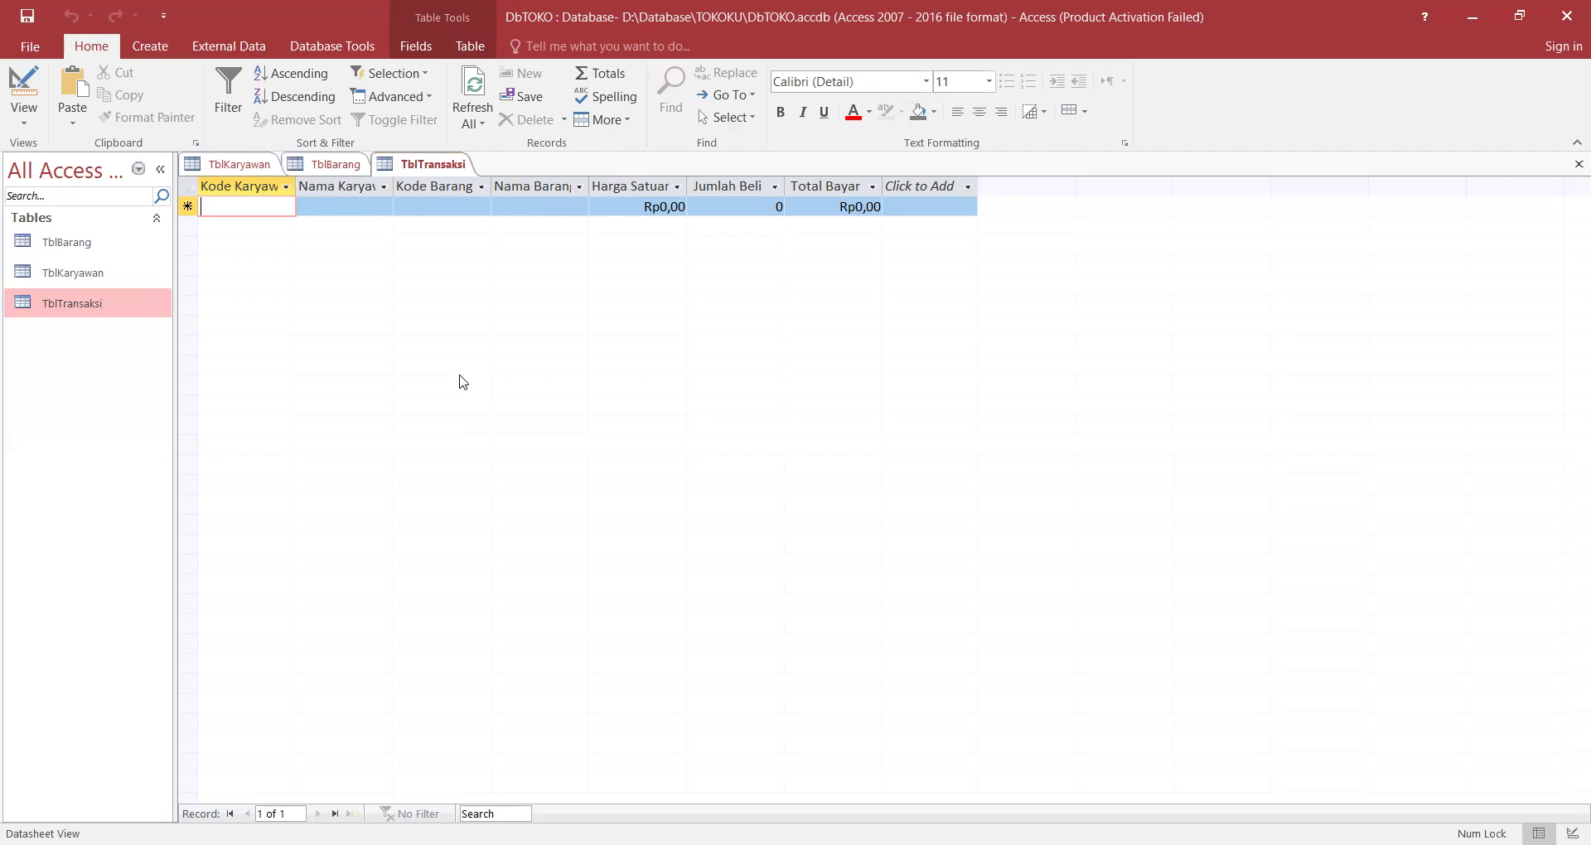
Fit the widths of the Kode Karyawan, Nama Karyawan, Kode Barang, Nama Barang and Harga Satuan columns to their headings.
double_click(295, 181)
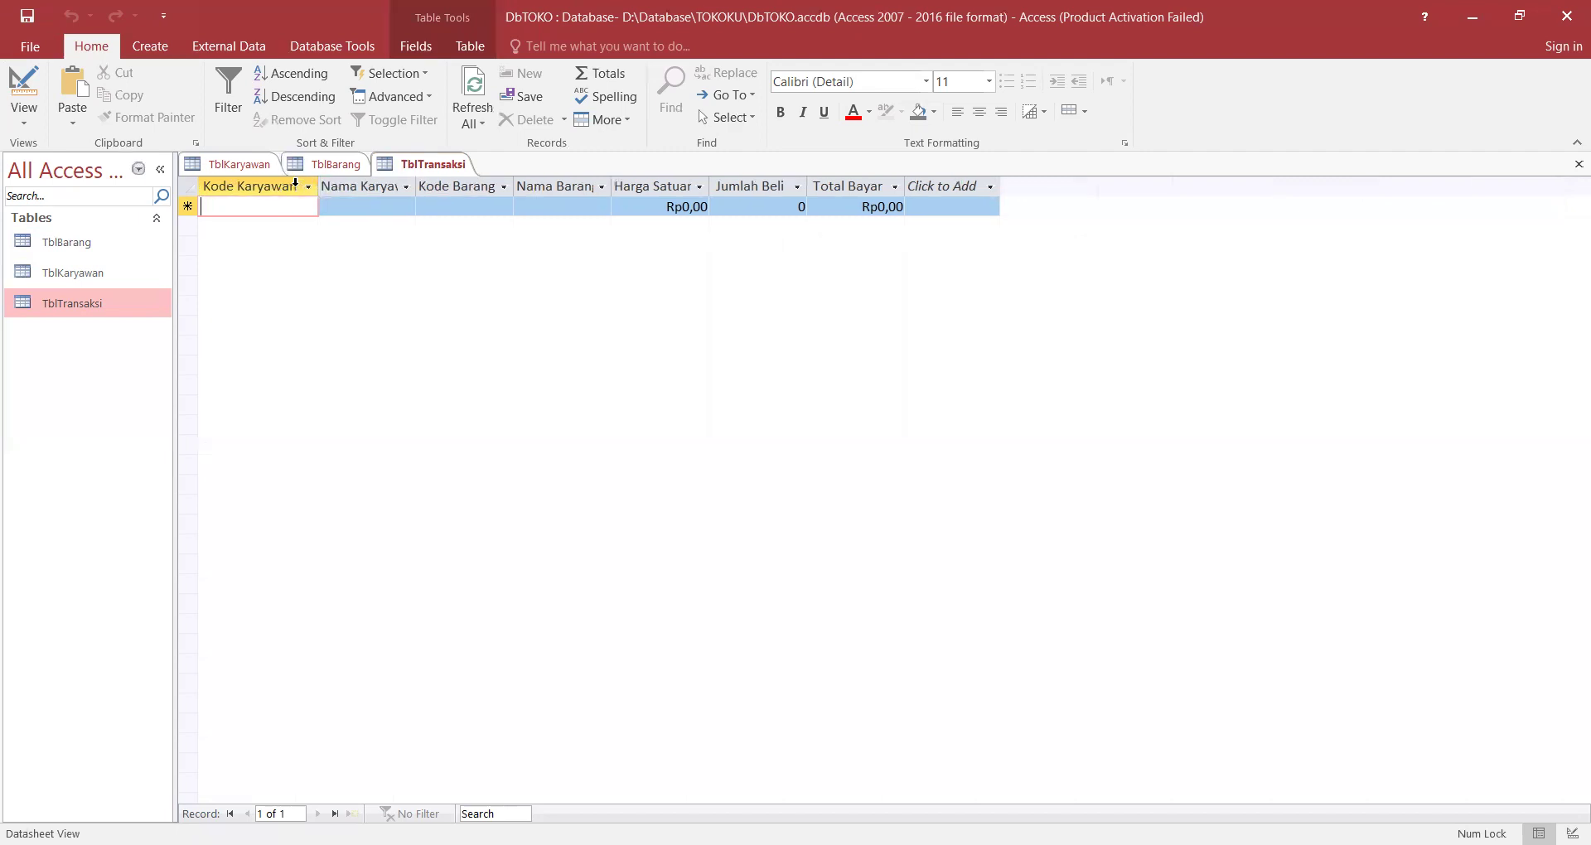
click(409, 189)
click(363, 231)
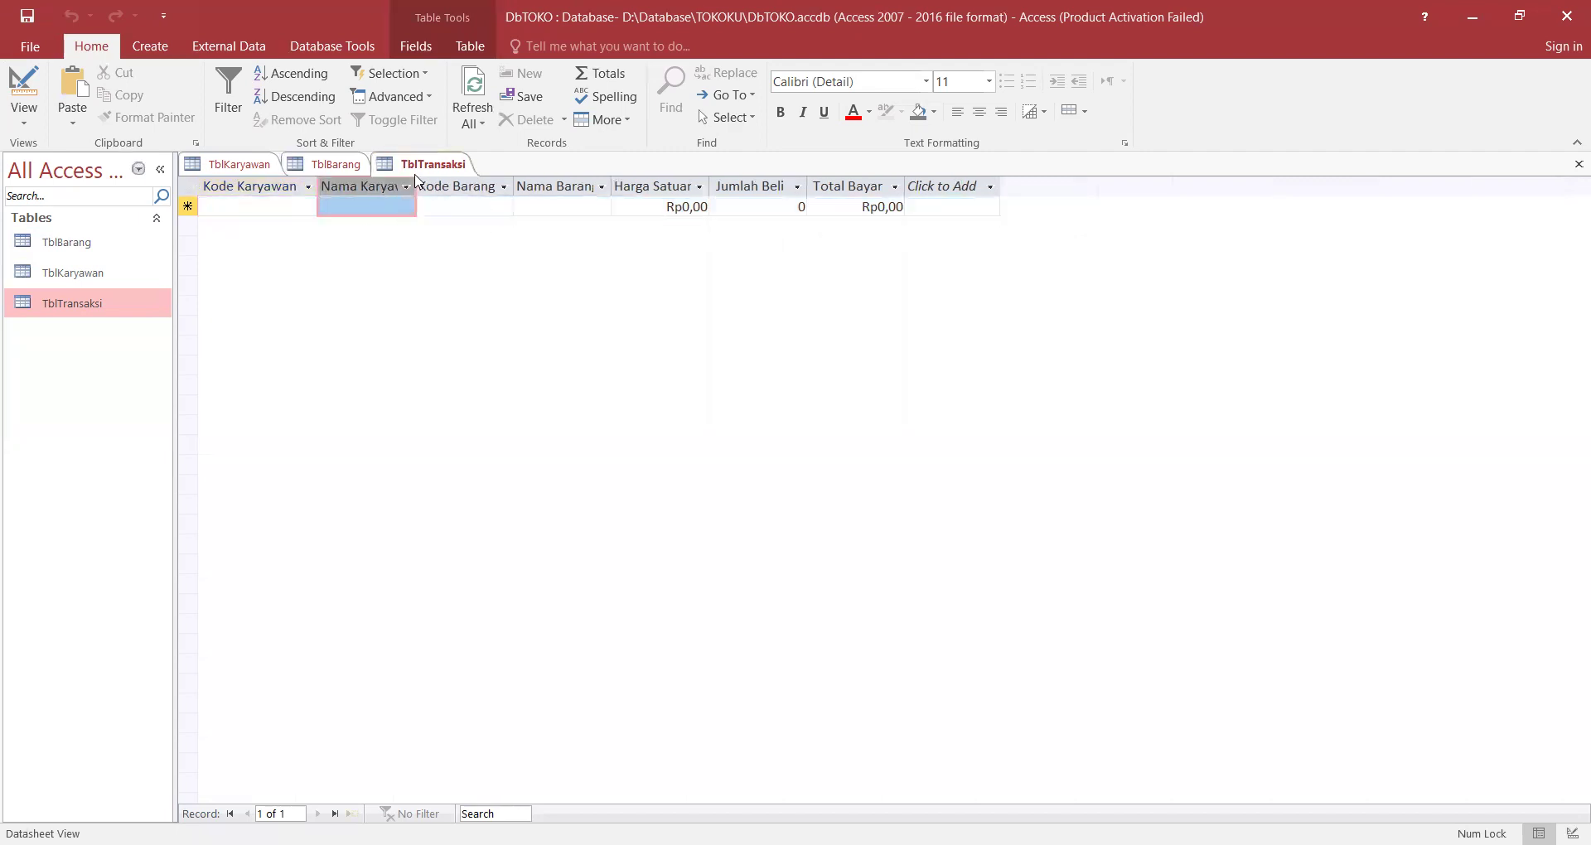
double_click(416, 180)
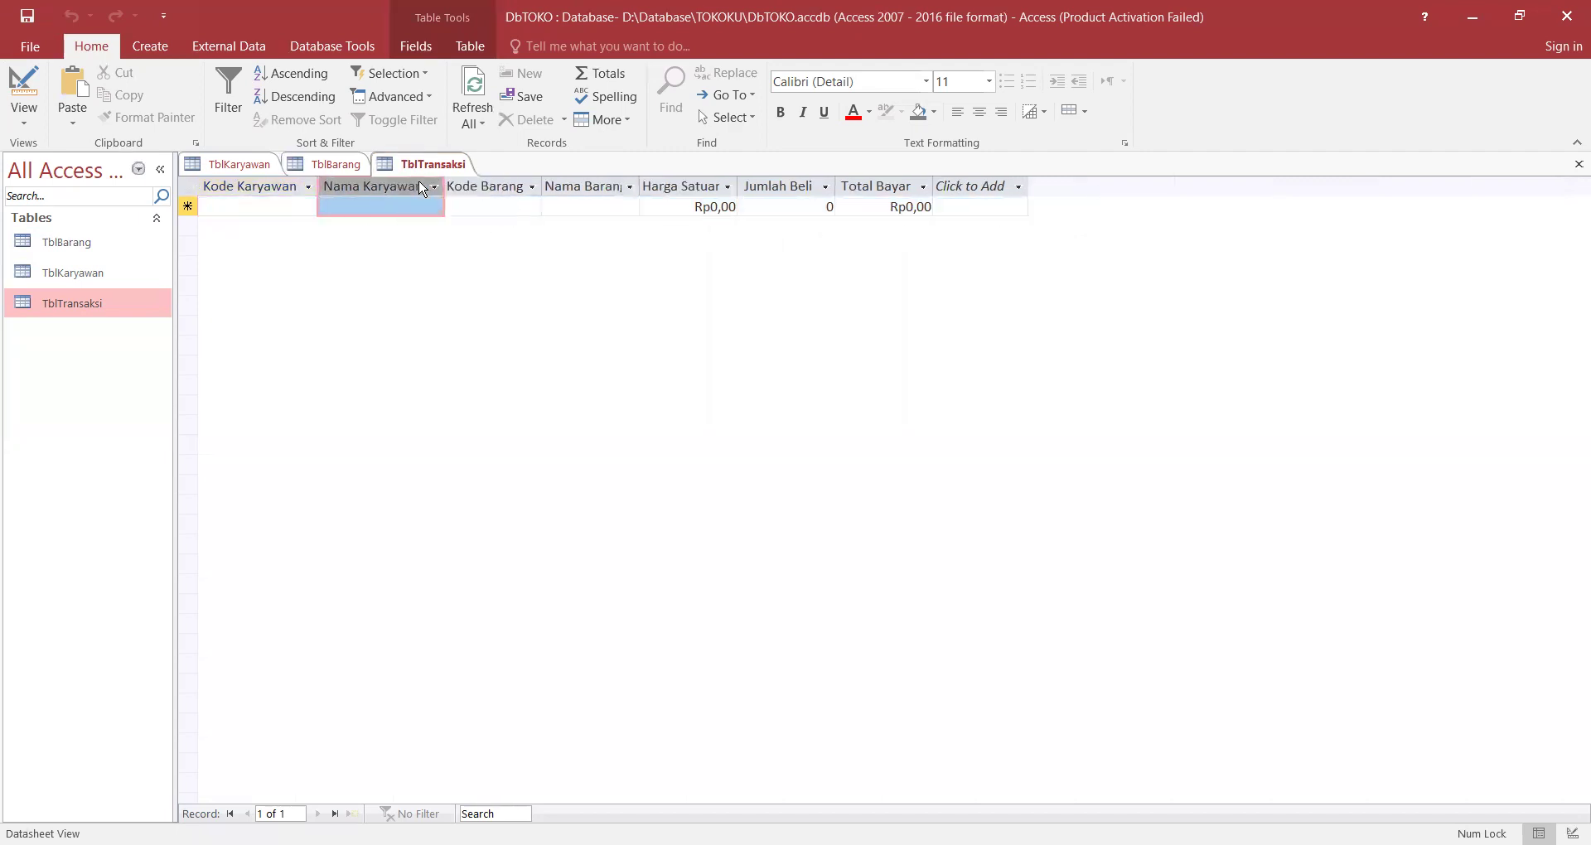
double_click(542, 183)
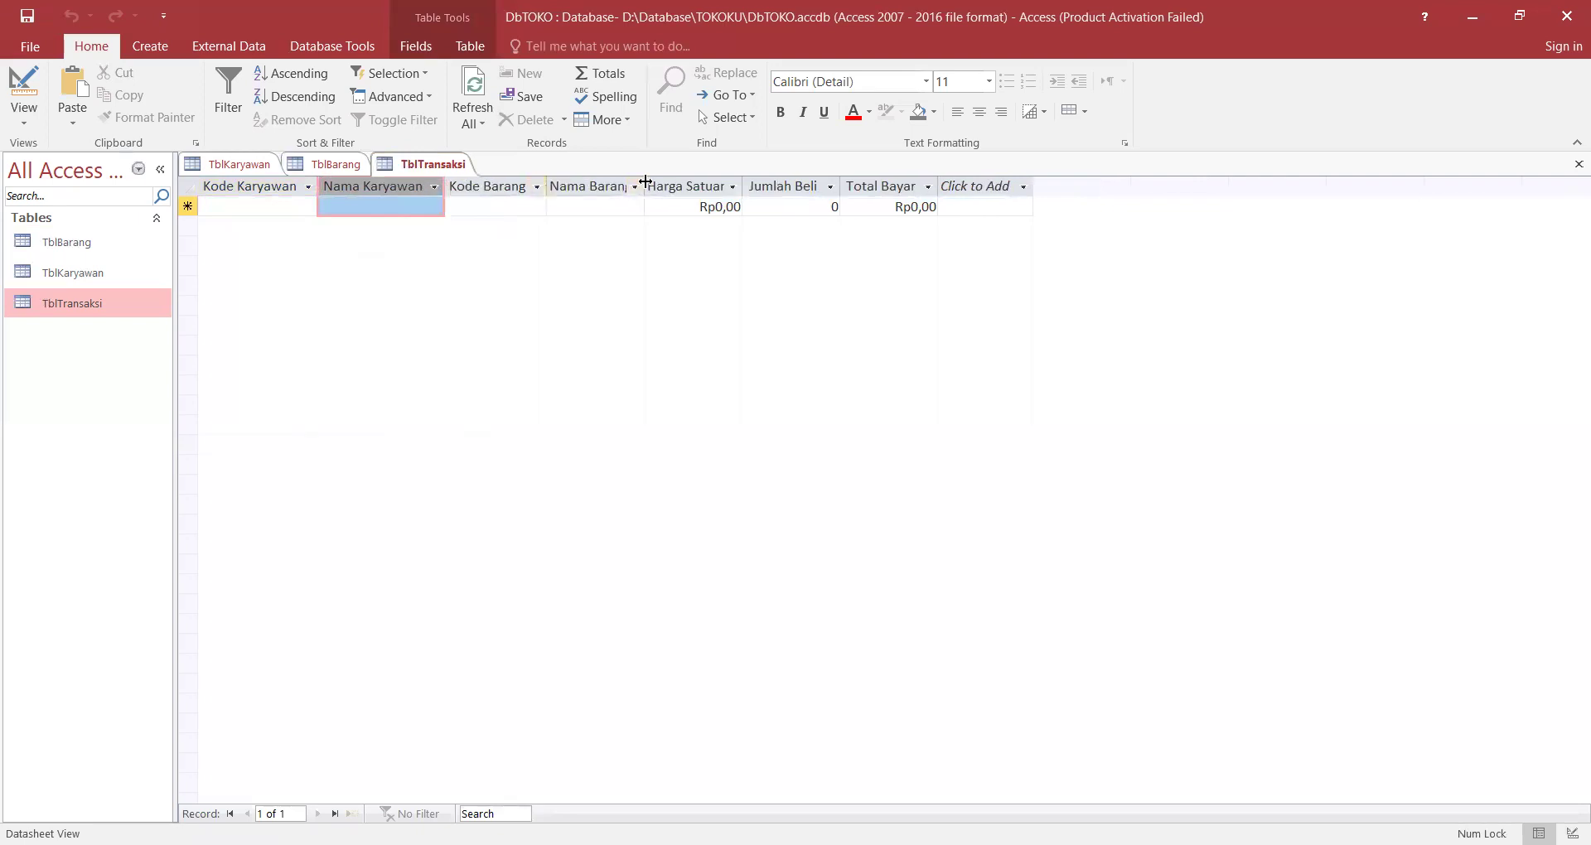
double_click(645, 182)
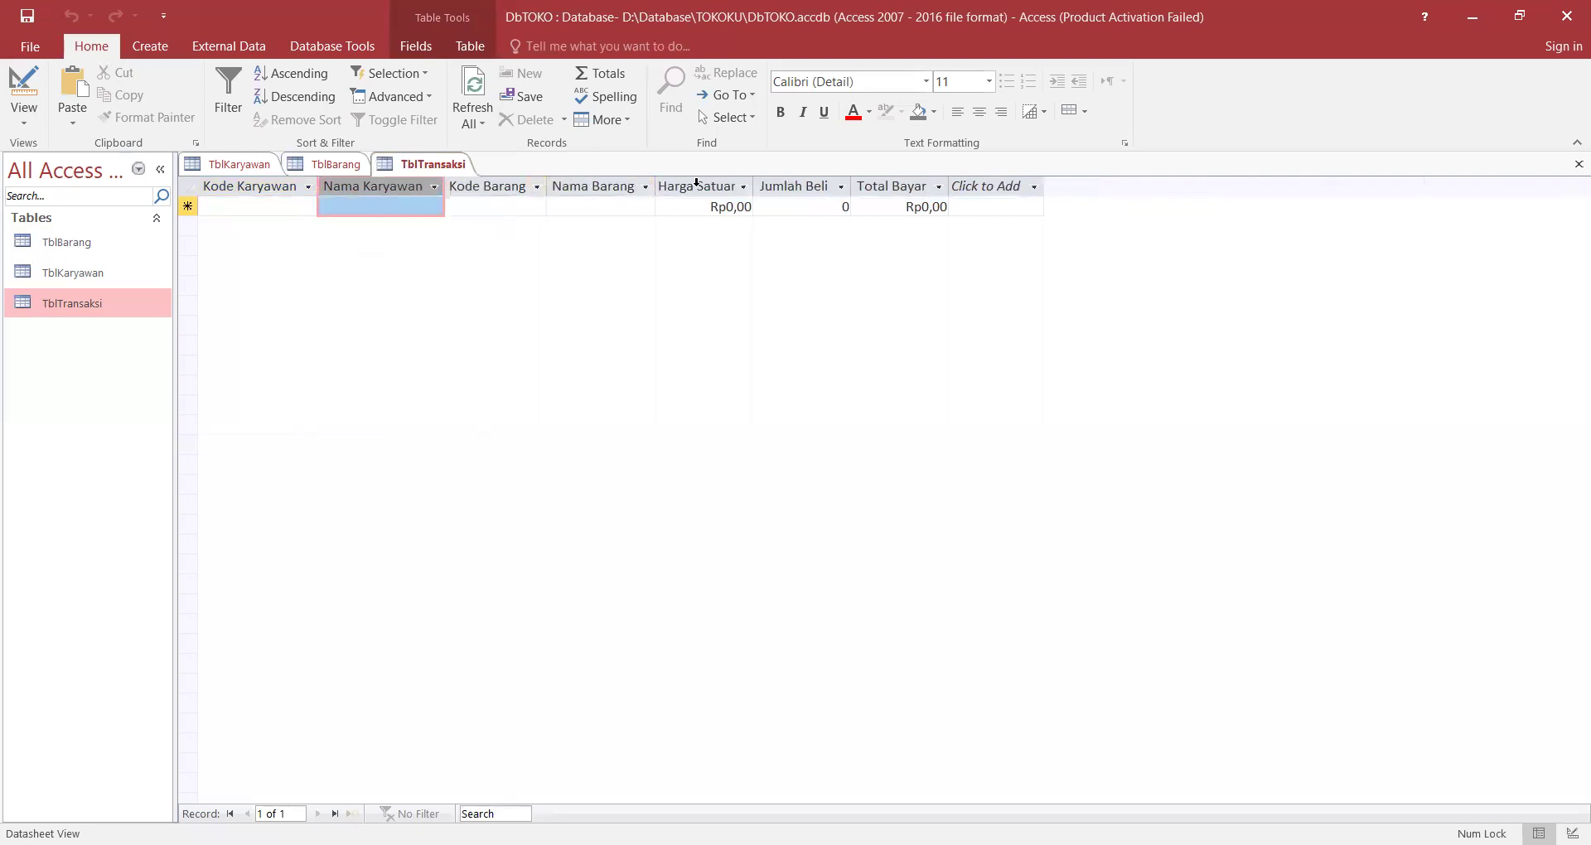
double_click(752, 180)
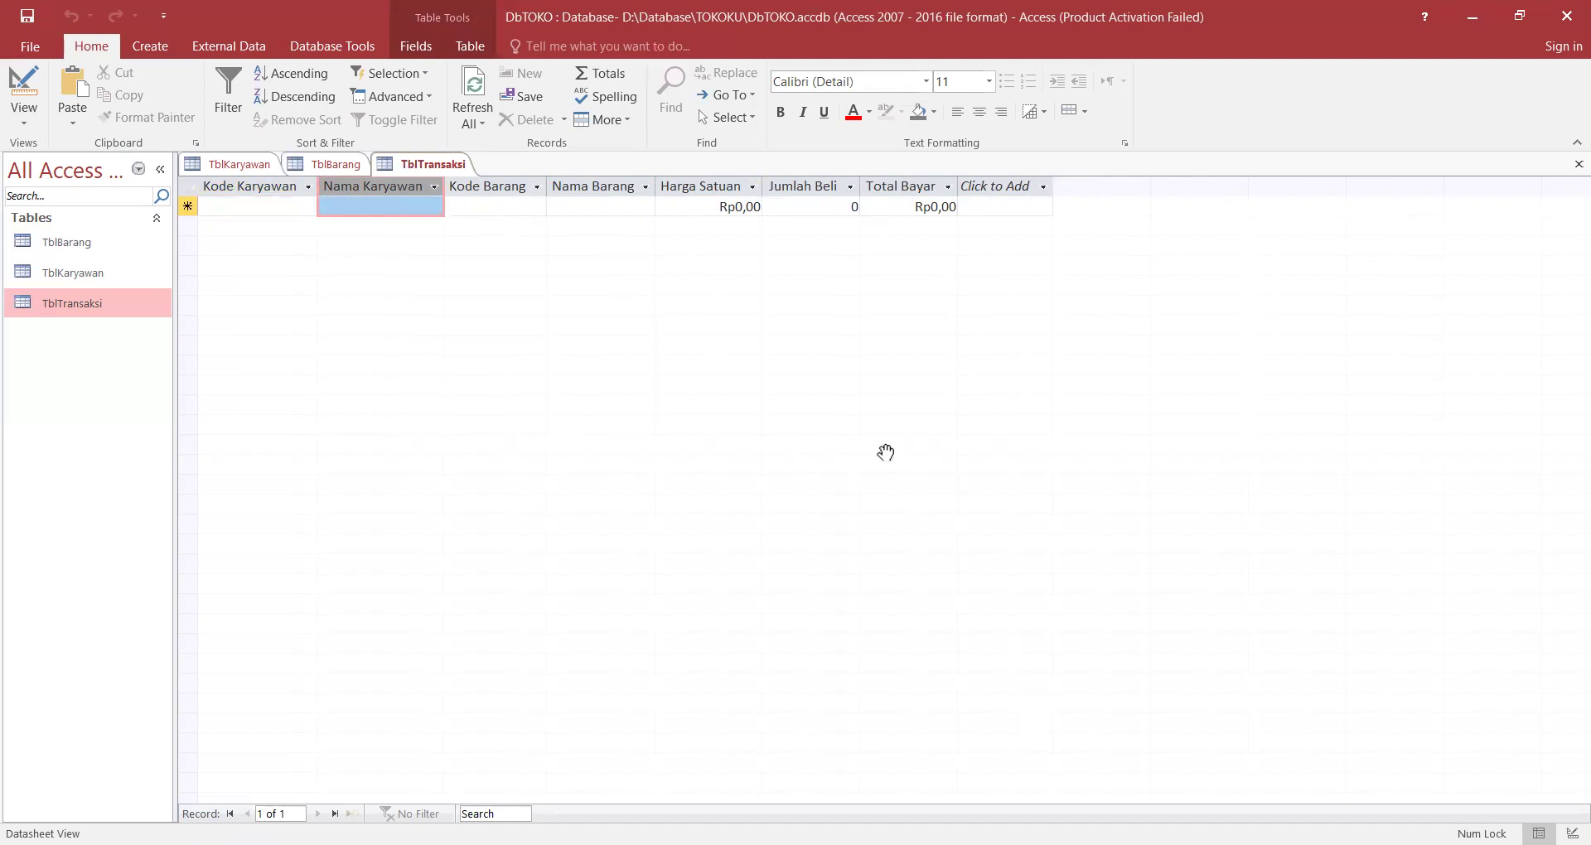
Switch to the PDF module in Nitro Pro, read the Relationships instructions, and return to Access.
key(alt+Tab)
scroll(885, 451, down, 6)
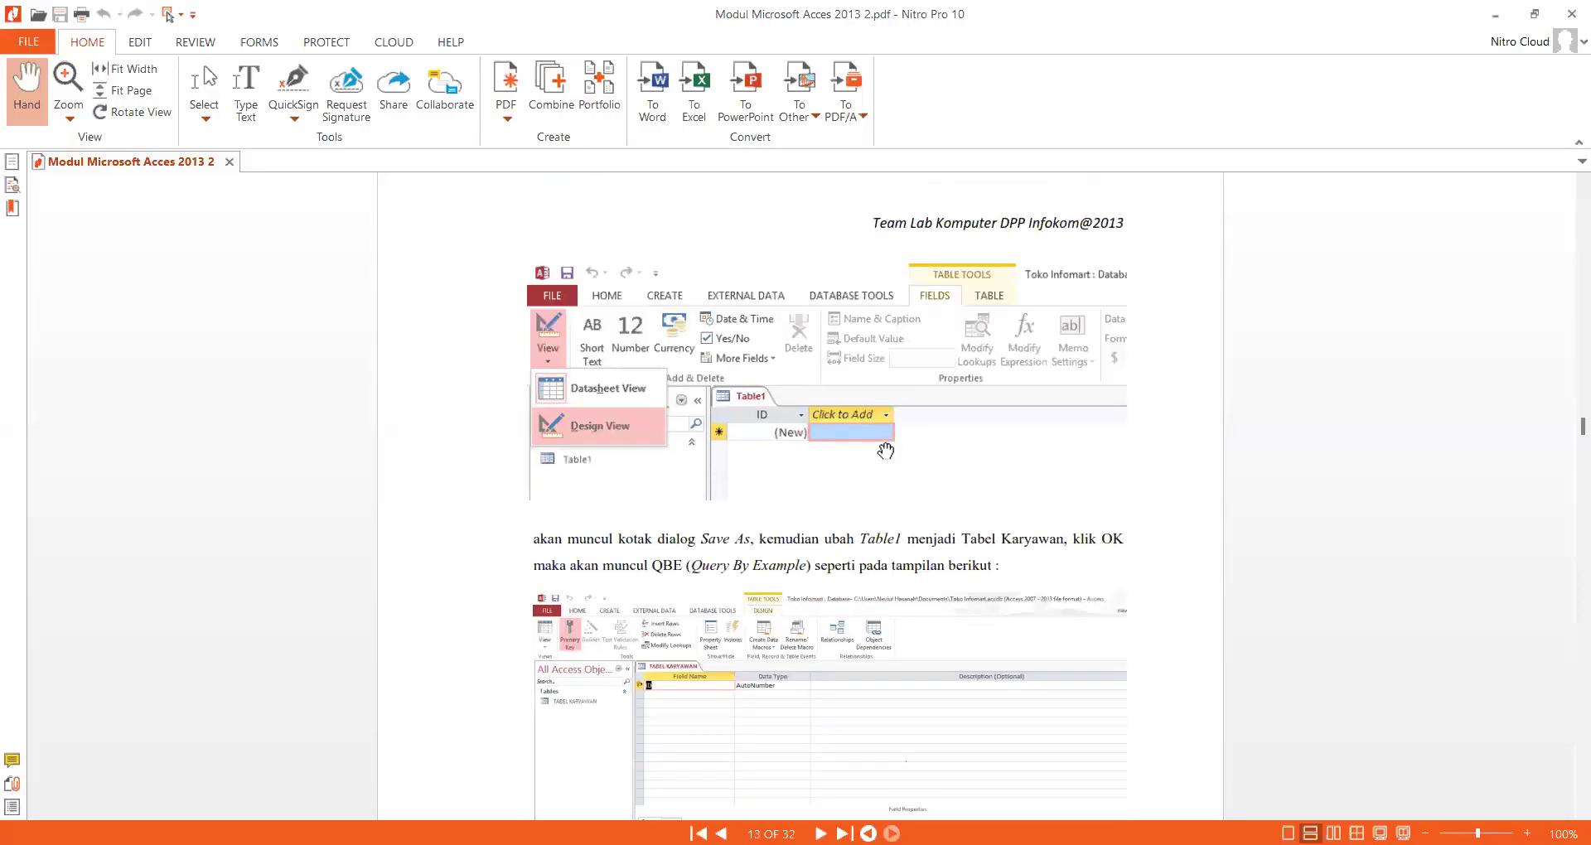
scroll(885, 451, down, 15)
scroll(885, 452, down, 10)
scroll(886, 454, down, 15)
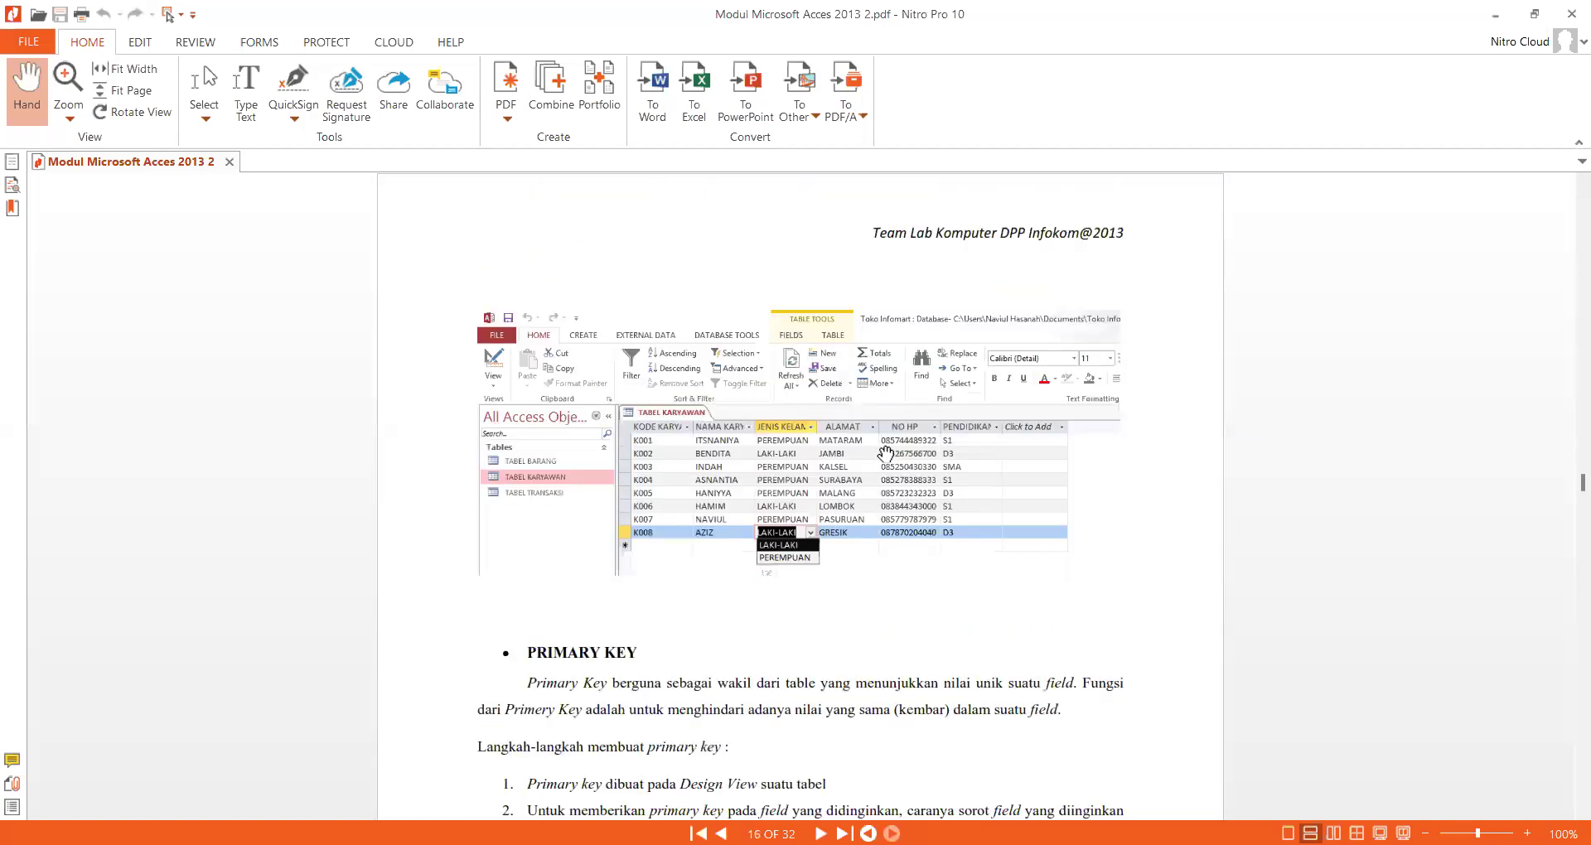
scroll(886, 454, down, 10)
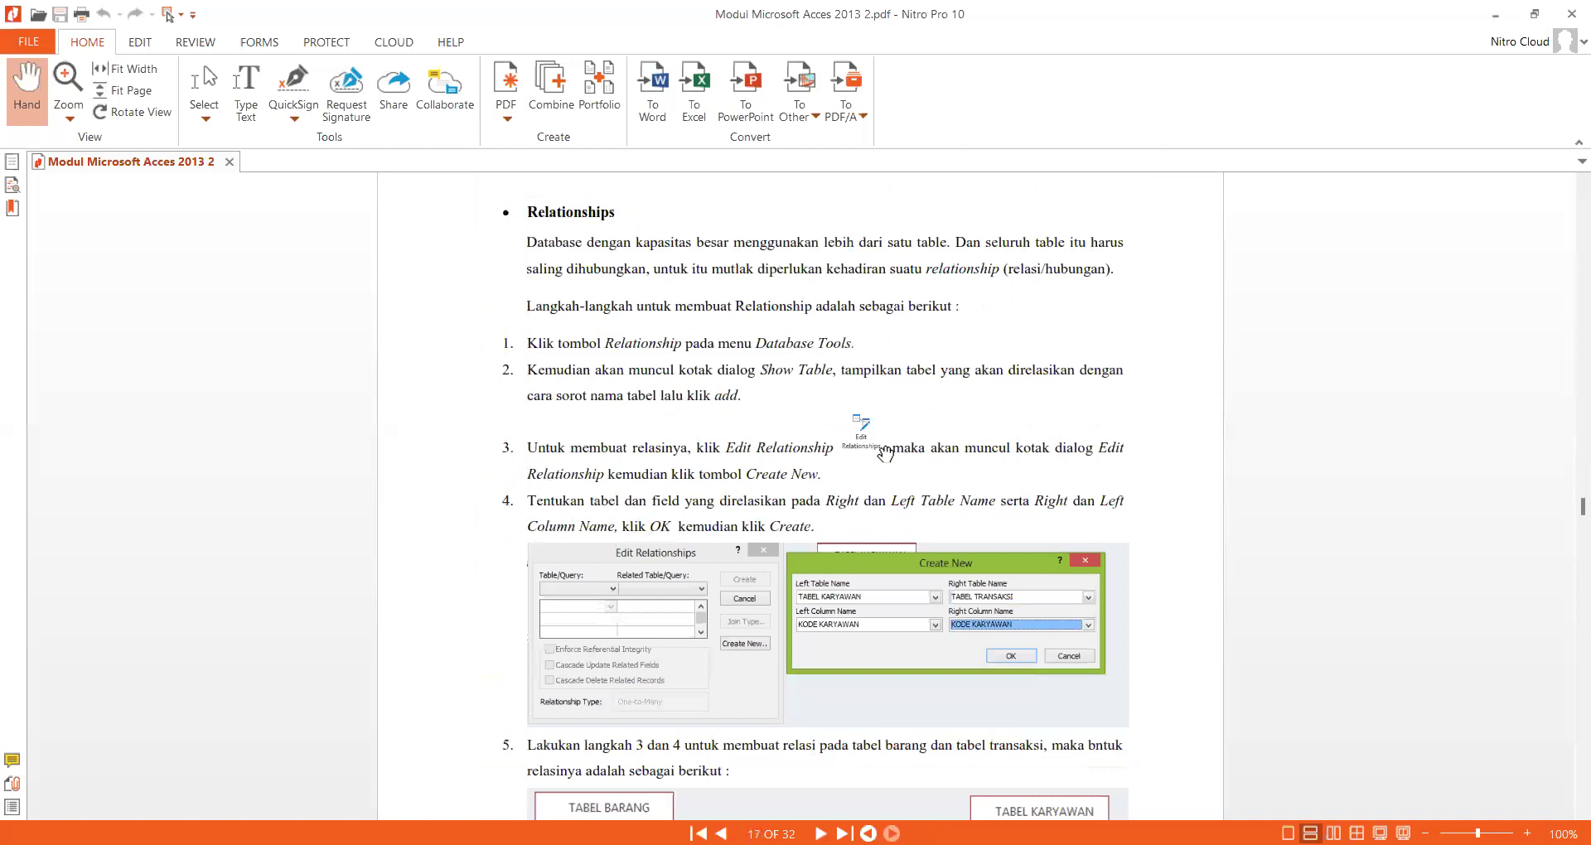
scroll(885, 454, up, 7)
scroll(886, 454, up, 3)
key(alt+Tab)
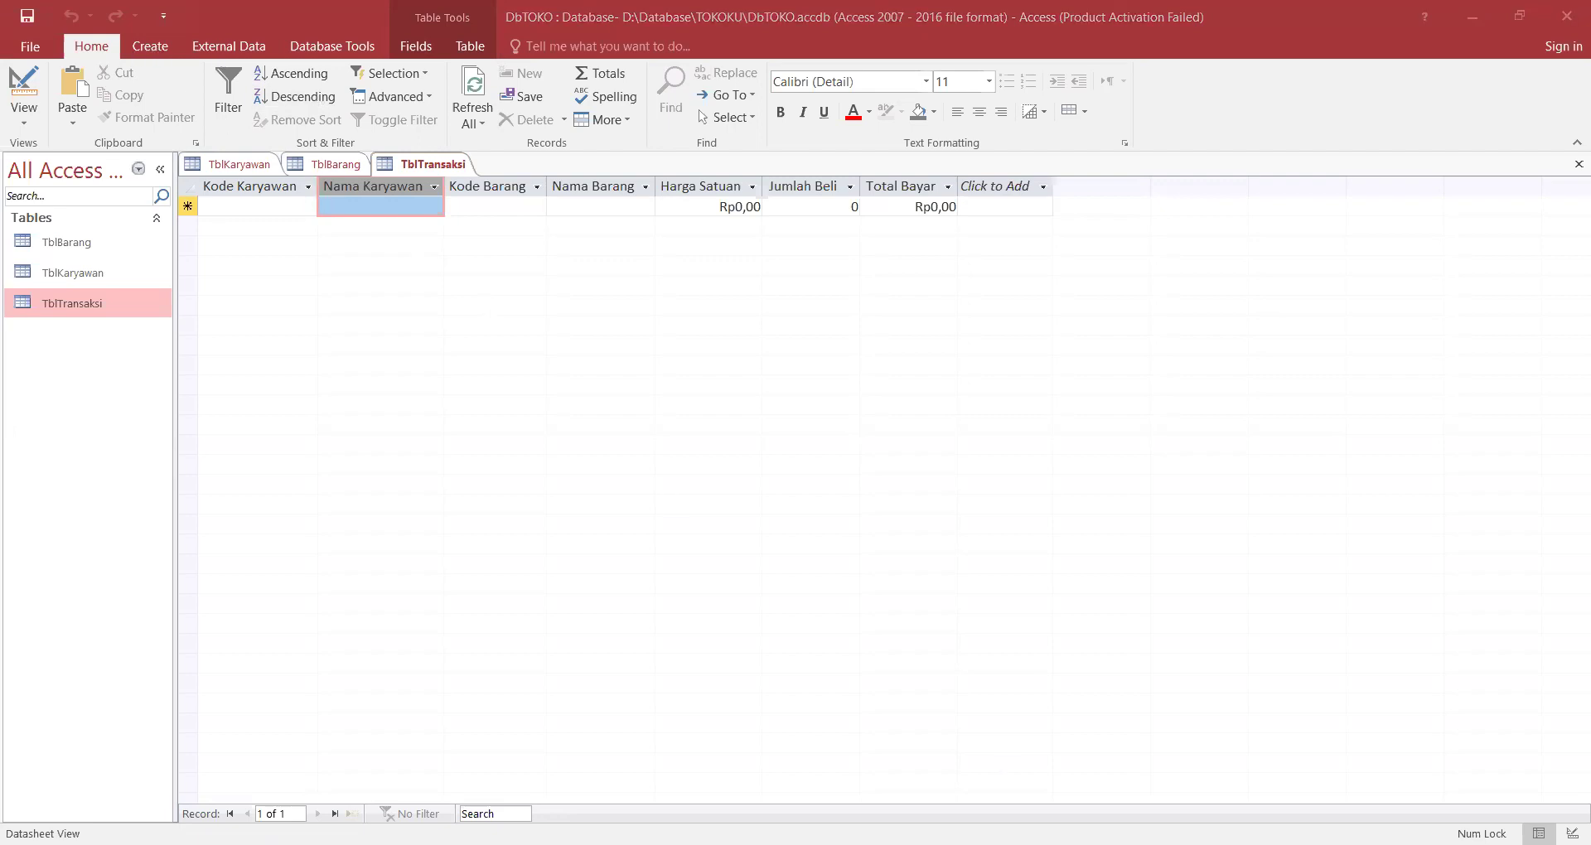
key(alt+Tab)
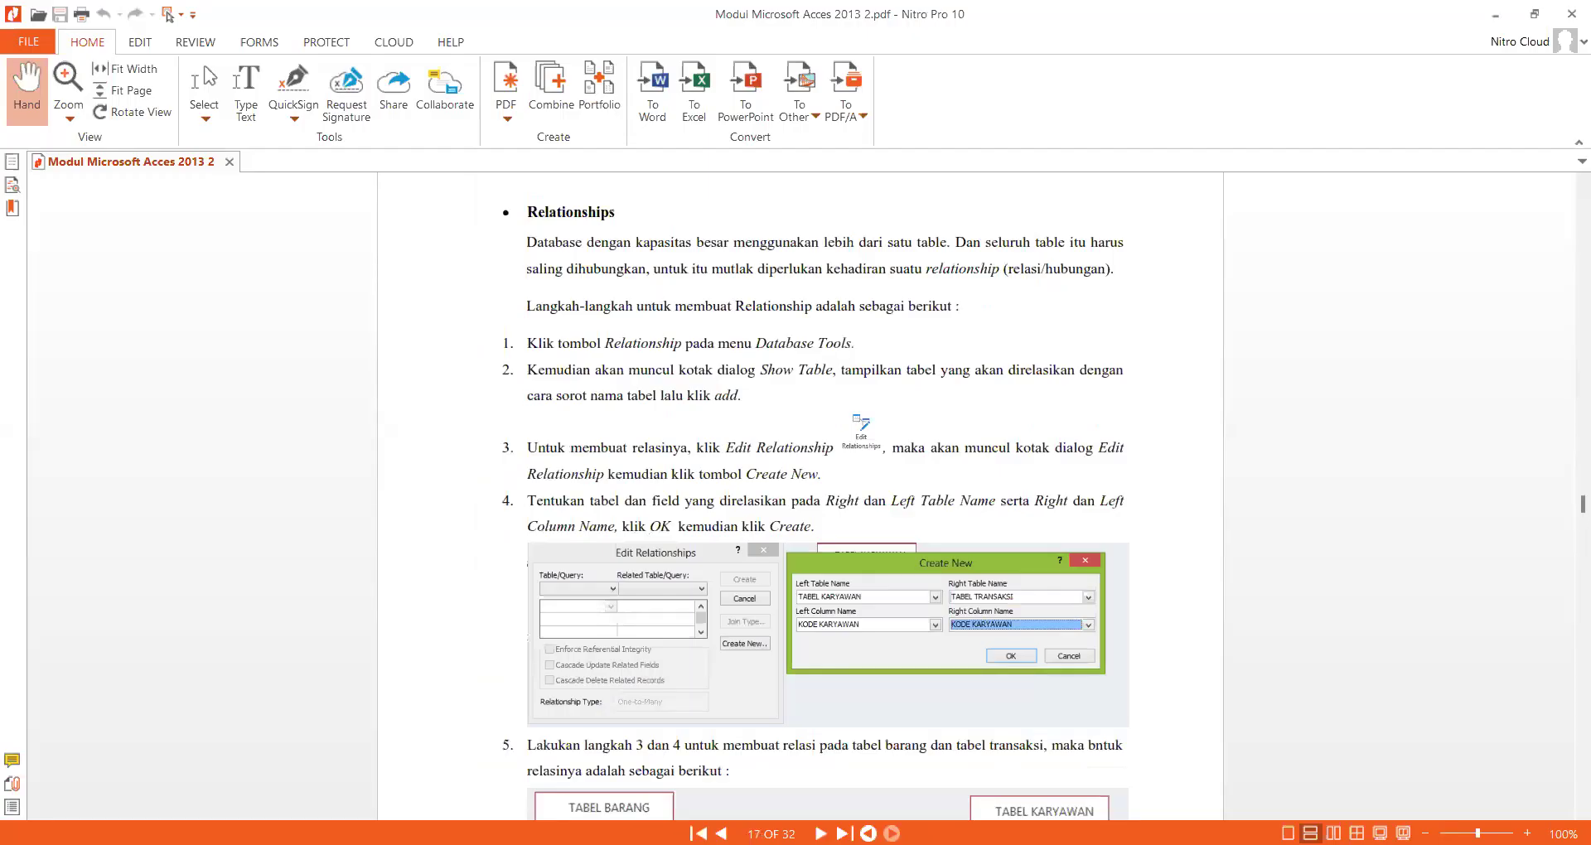
key(alt+Tab)
Open the Relationships layout and add TblBarang, TblKaryawan and TblTransaksi to it.
click(332, 48)
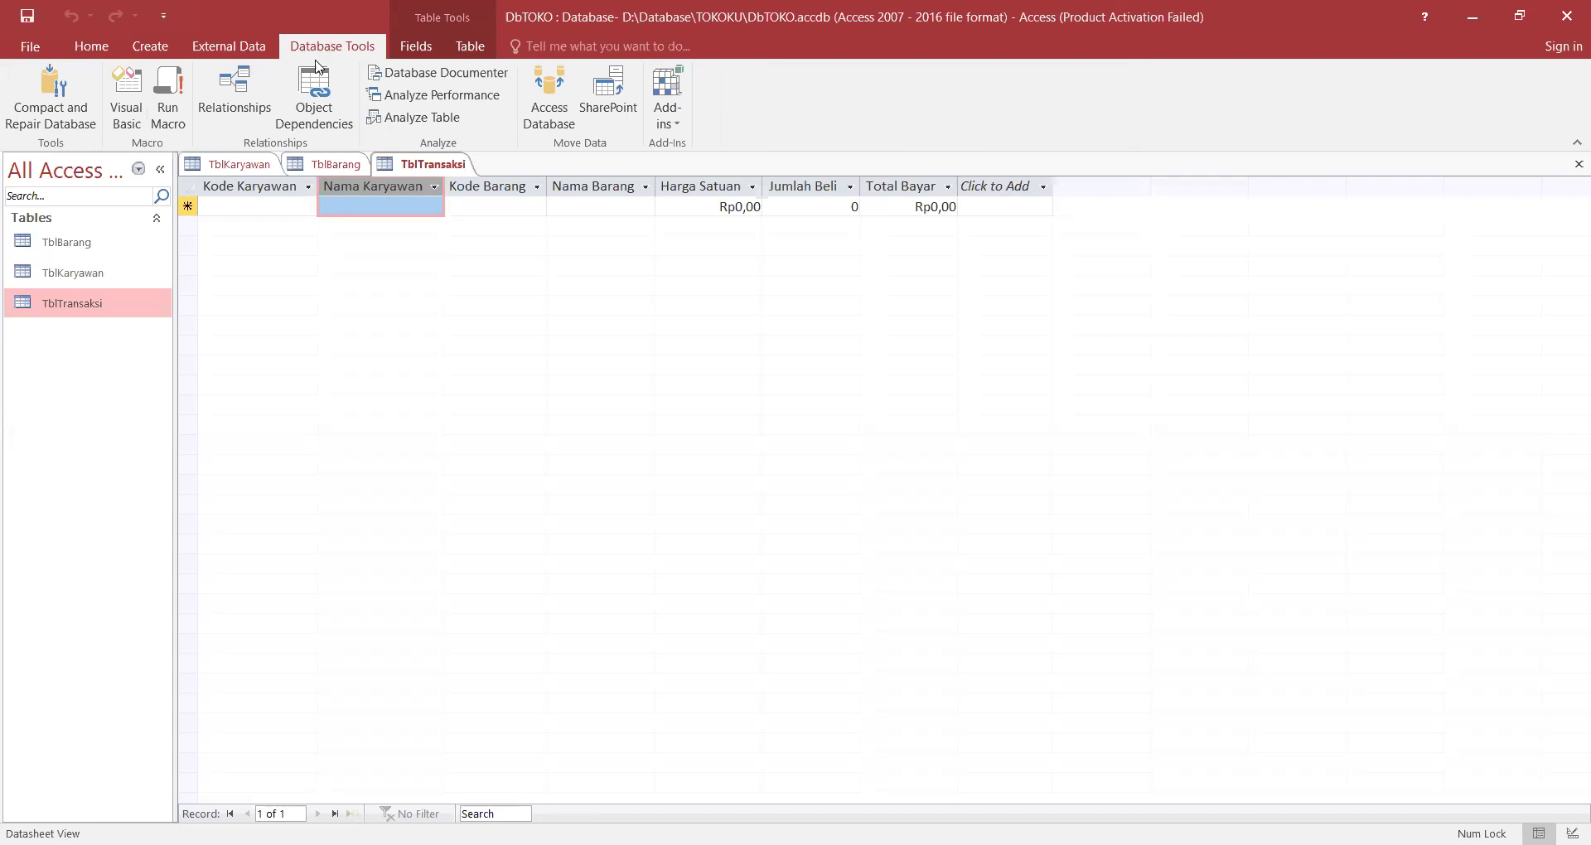
click(222, 101)
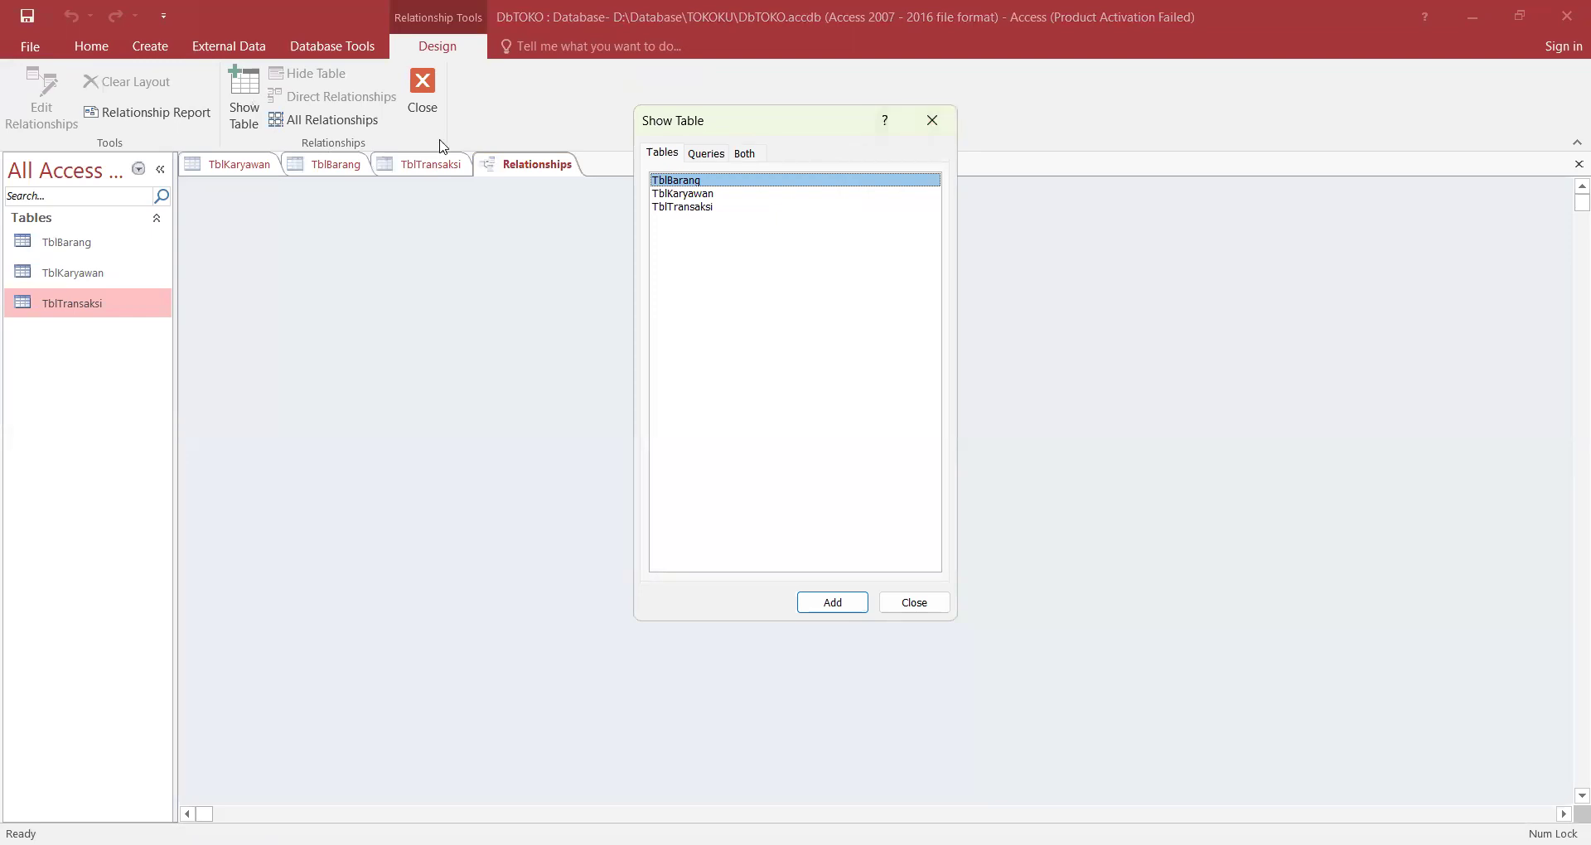
click(683, 193)
click(676, 182)
shift+click(696, 195)
shift+click(698, 207)
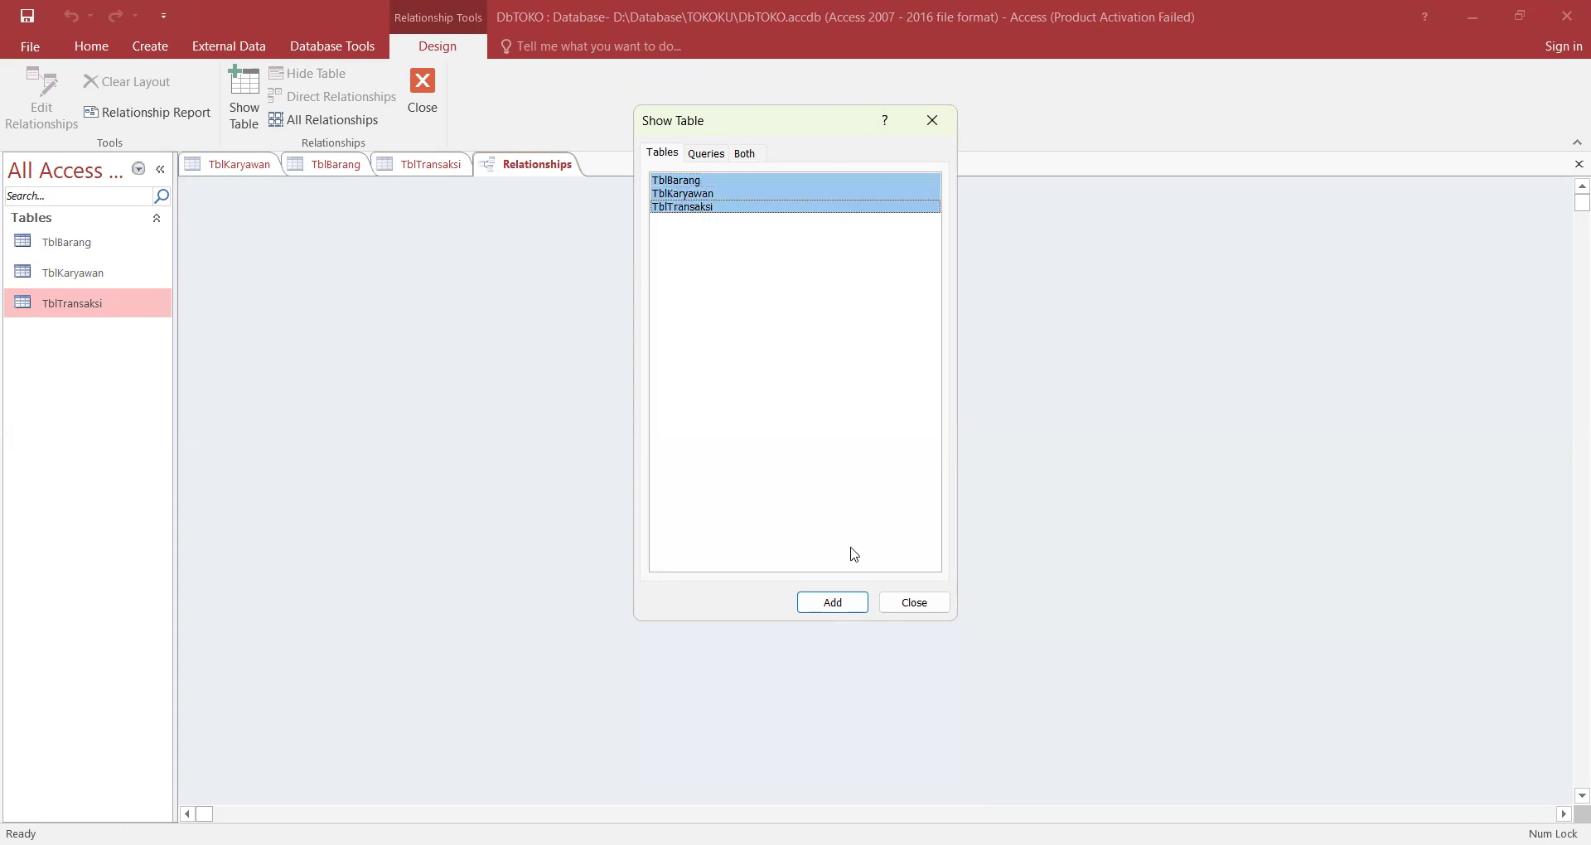
click(835, 604)
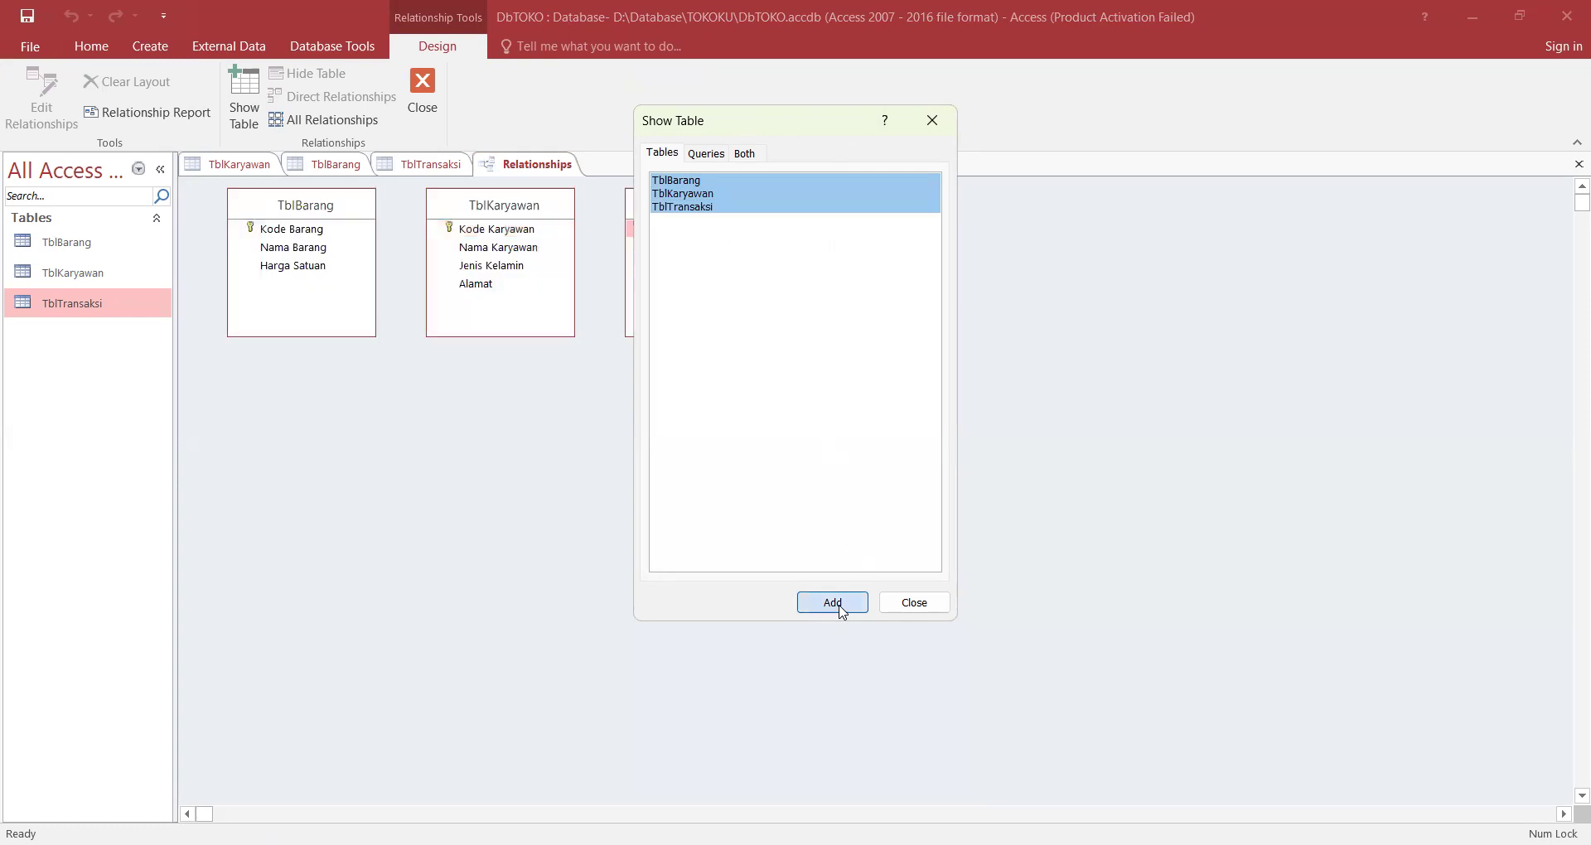
click(915, 604)
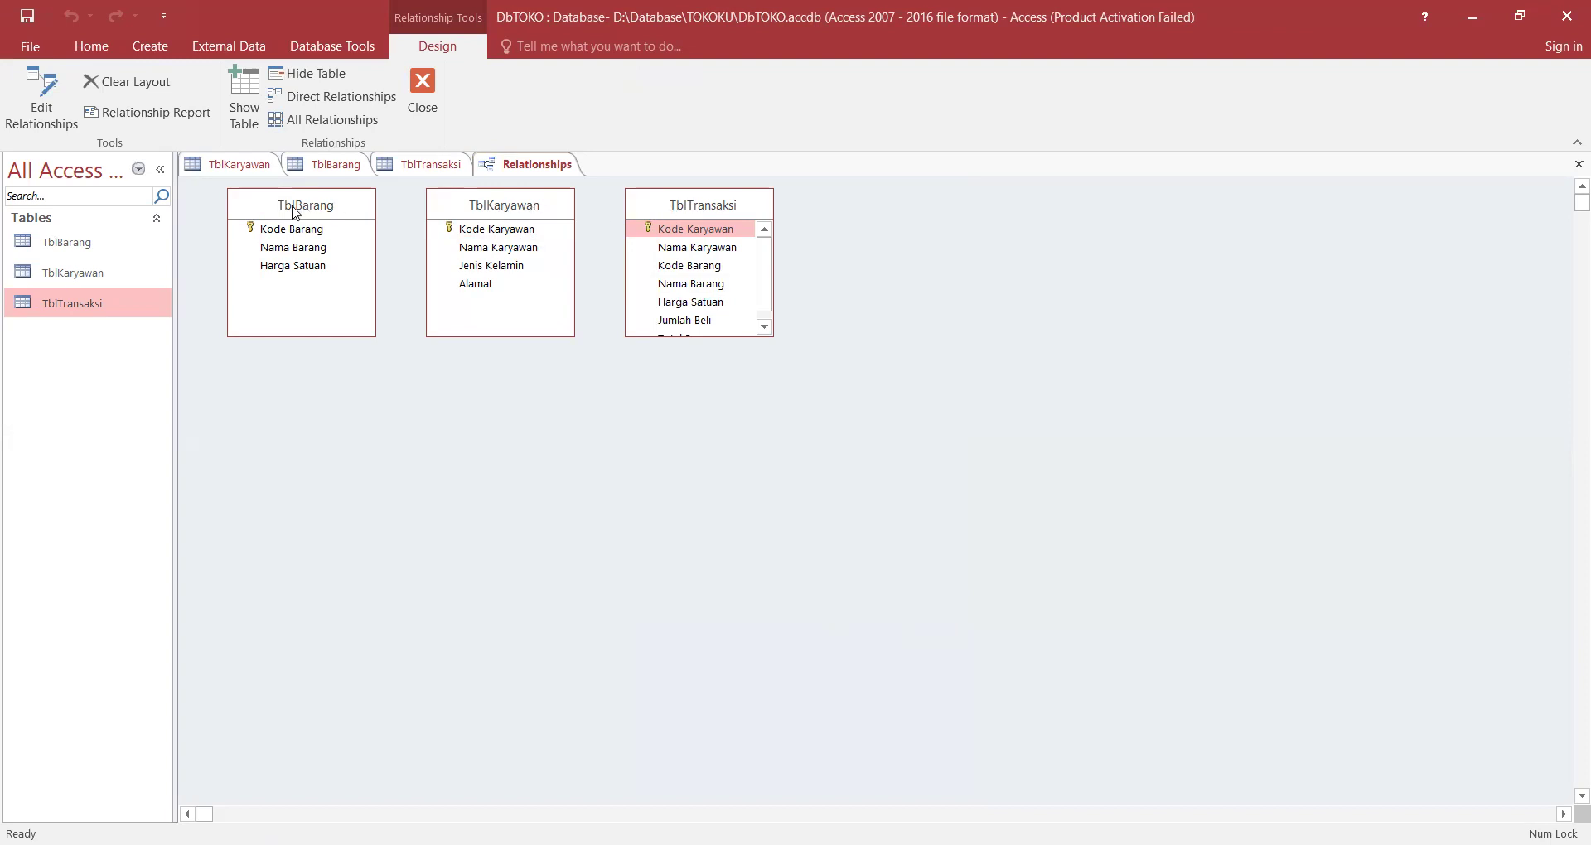
Arrange TblTransaksi between TblKaryawan and TblBarang, then close the Relationships layout without saving it.
drag(295, 211, 1078, 343)
click(498, 213)
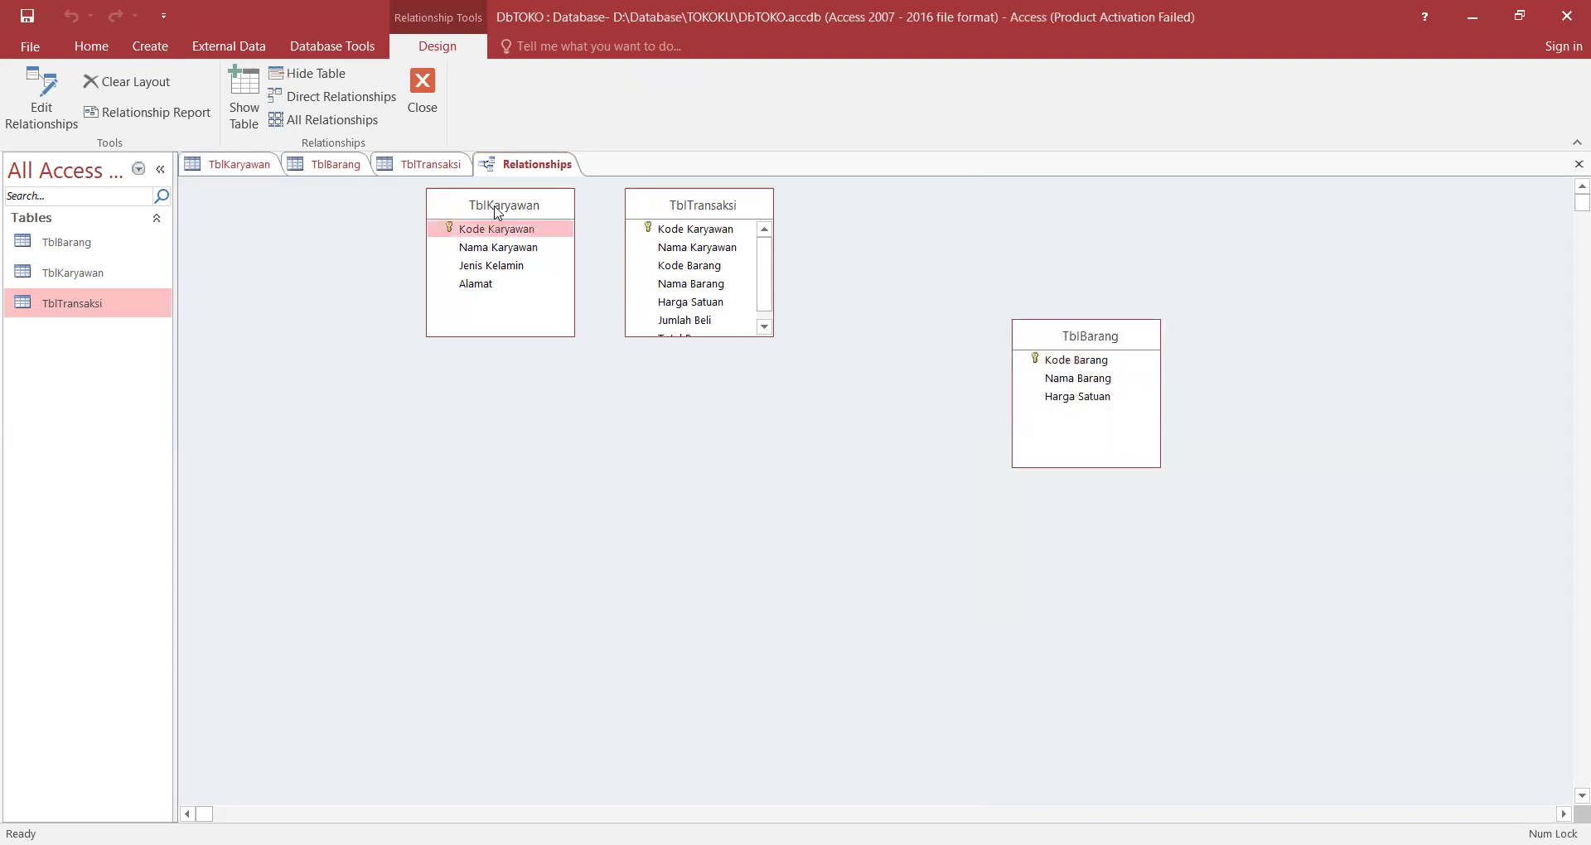
drag(498, 212, 268, 215)
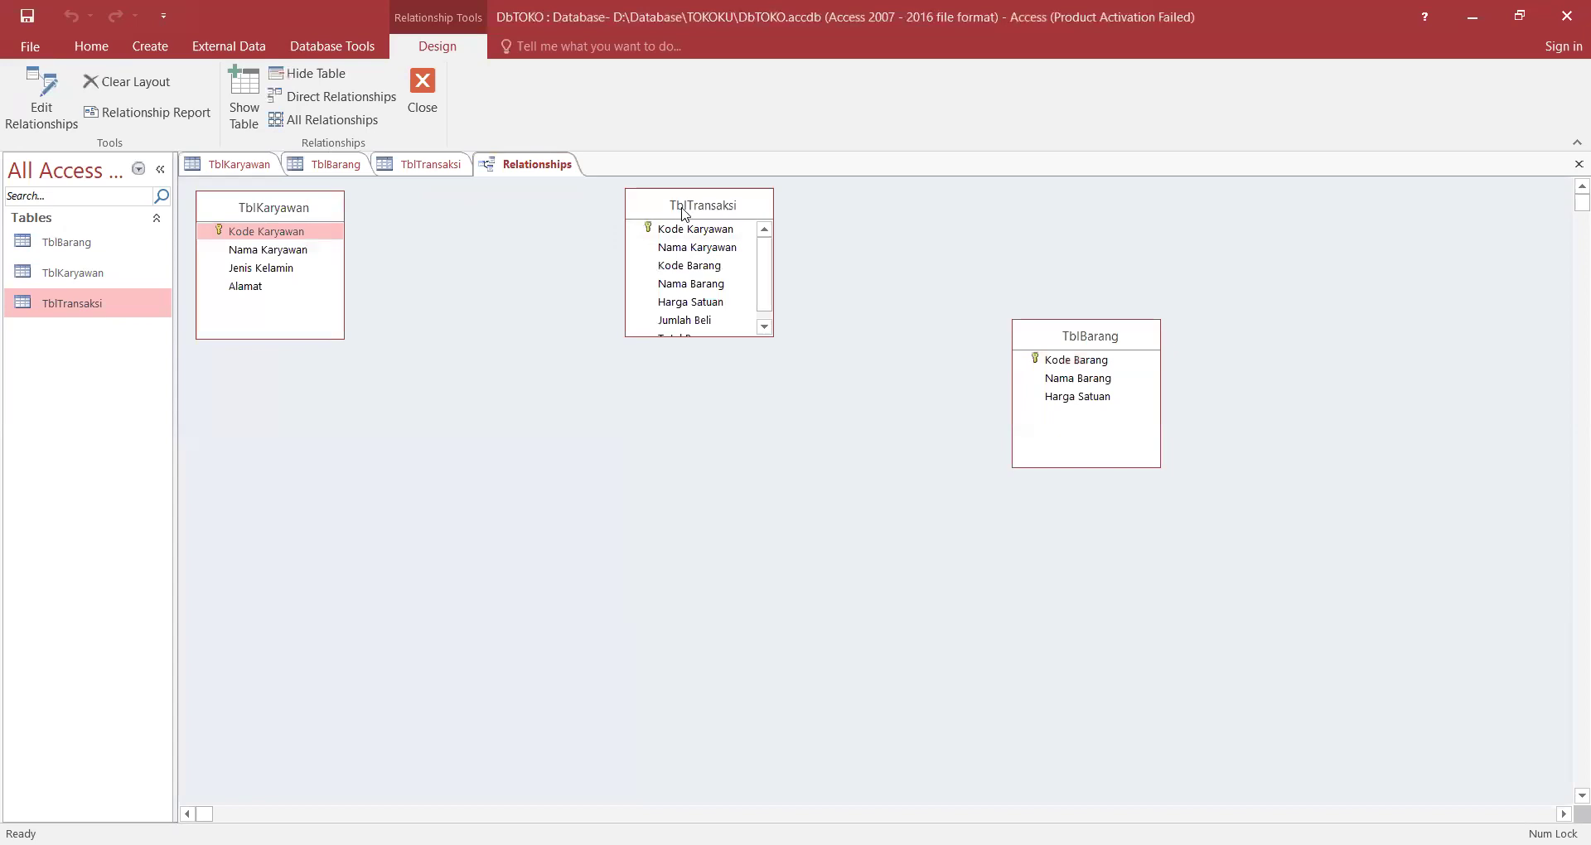
click(684, 213)
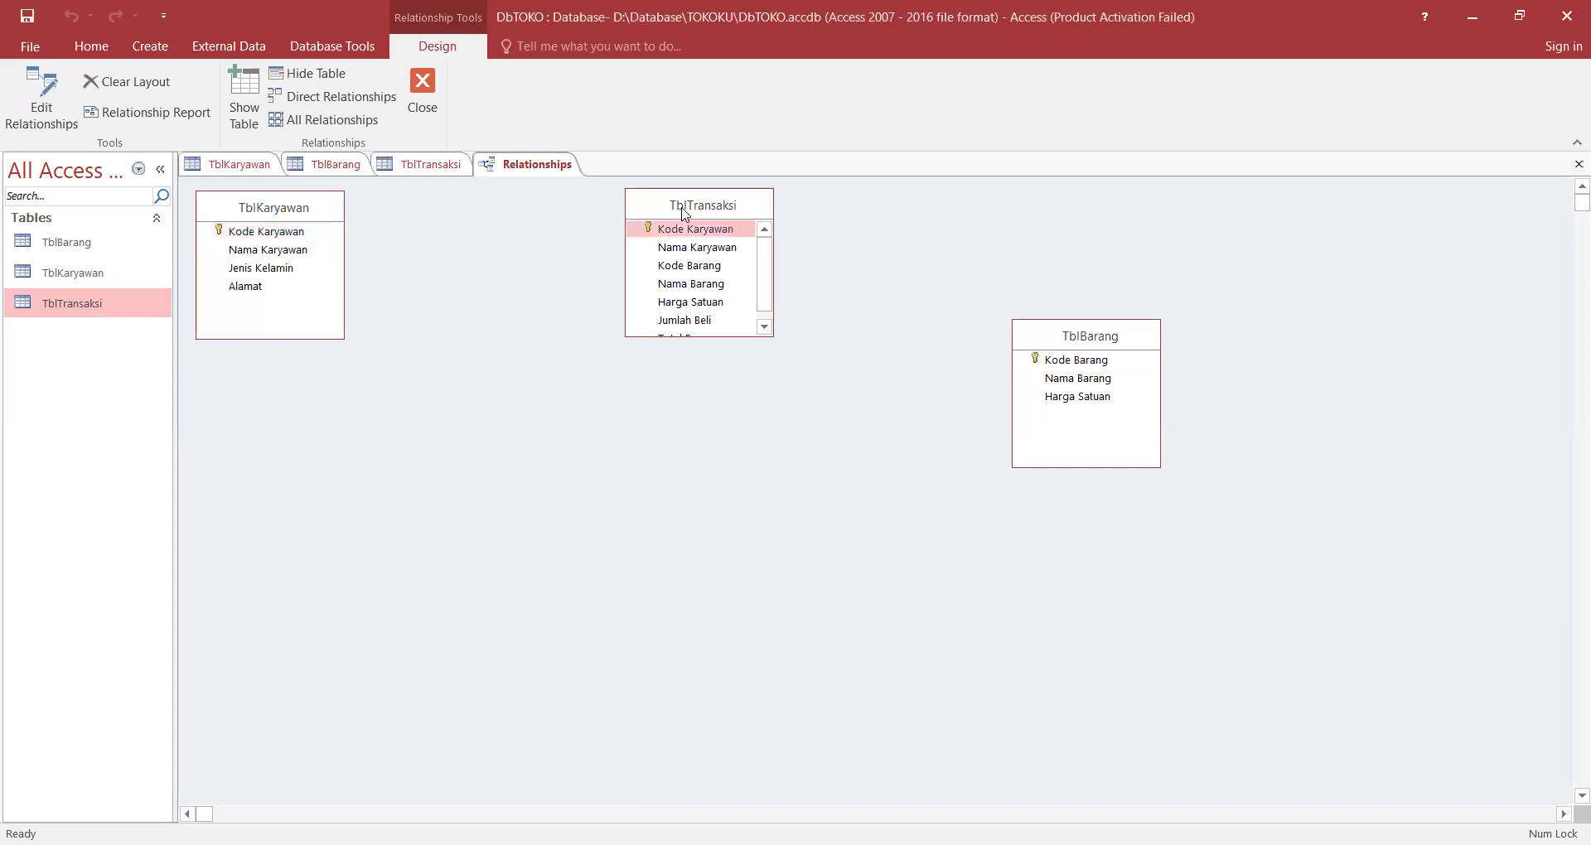
drag(685, 213, 483, 289)
click(1088, 348)
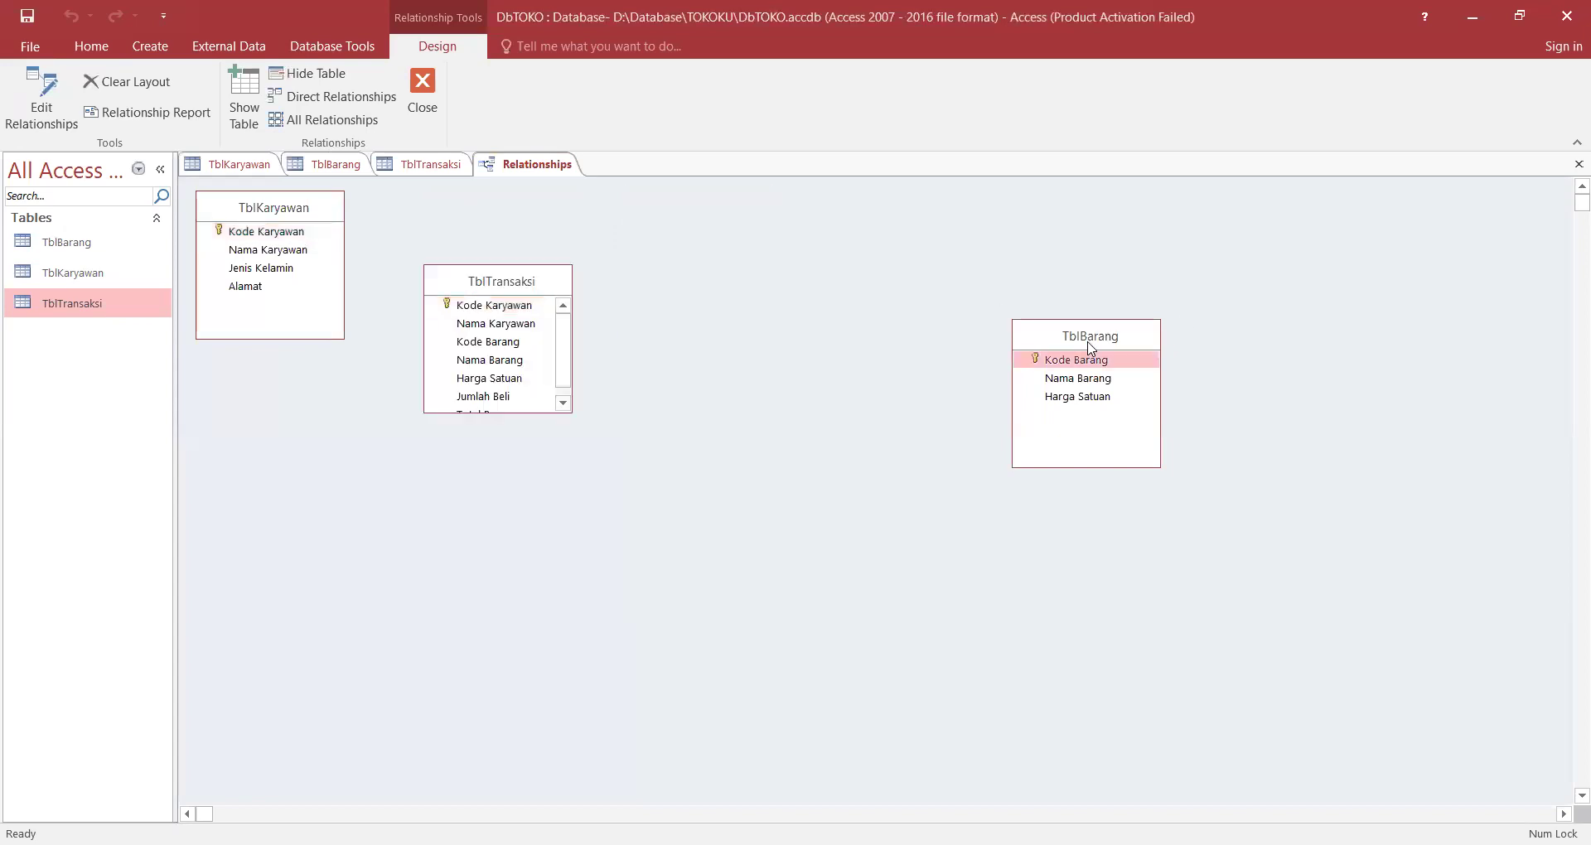
drag(1089, 348, 745, 221)
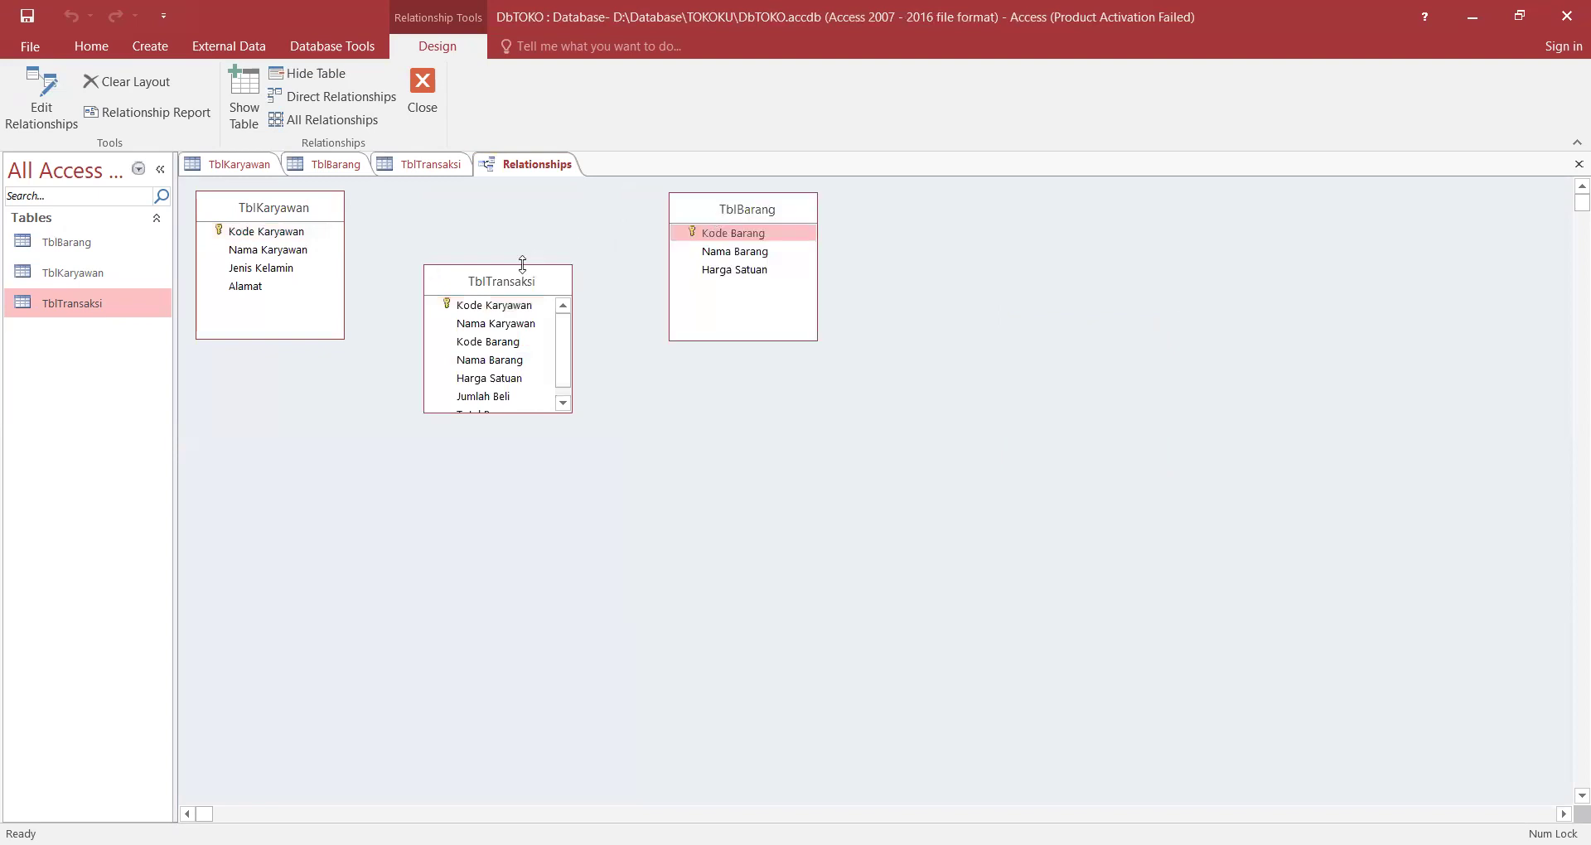
click(511, 272)
drag(511, 272, 512, 248)
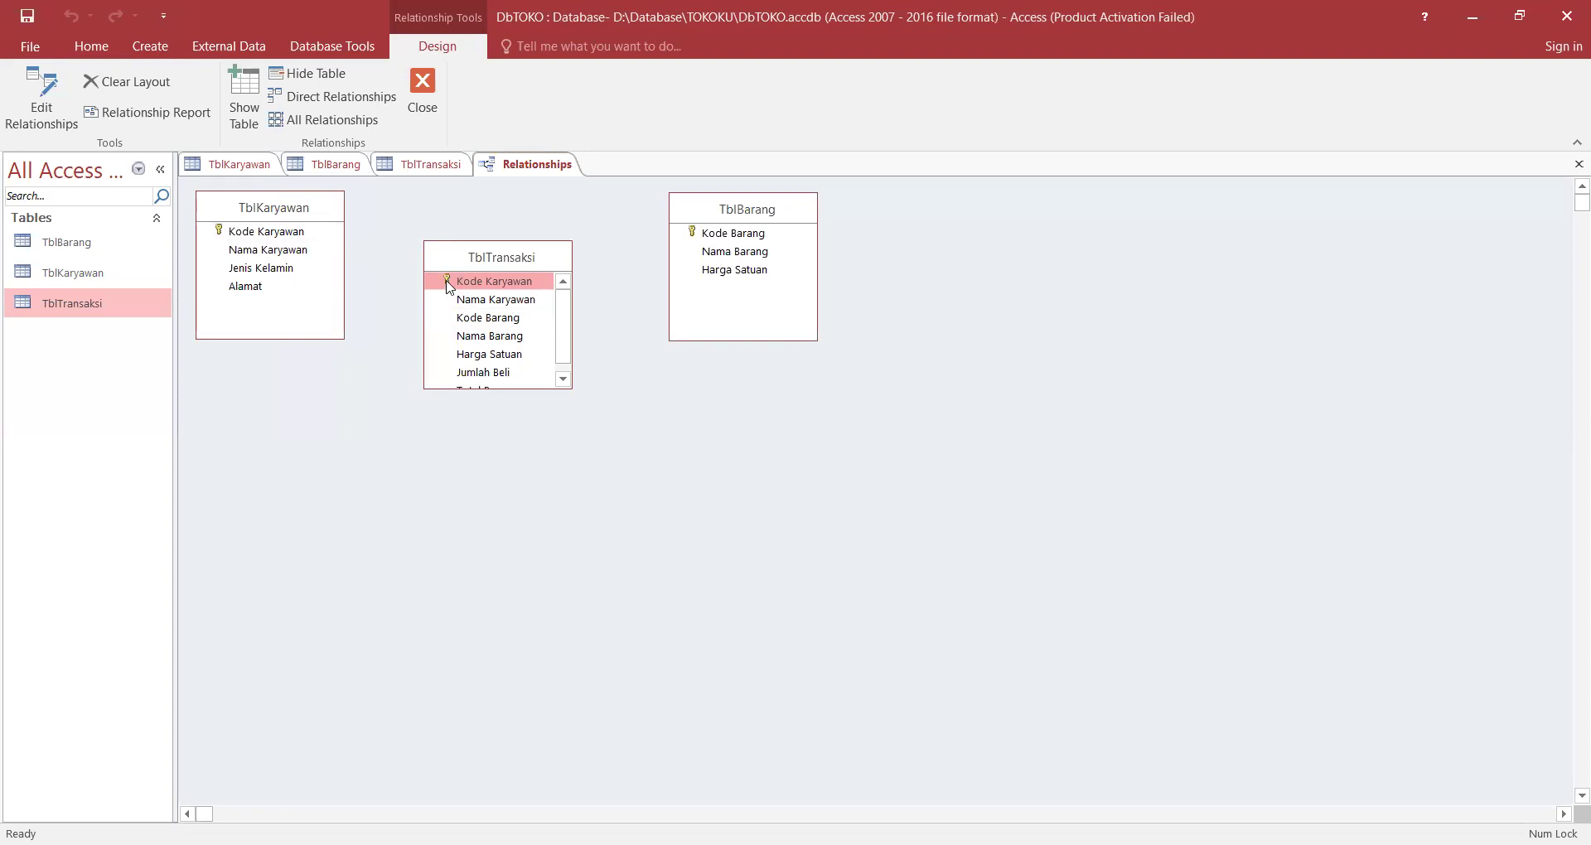
click(437, 112)
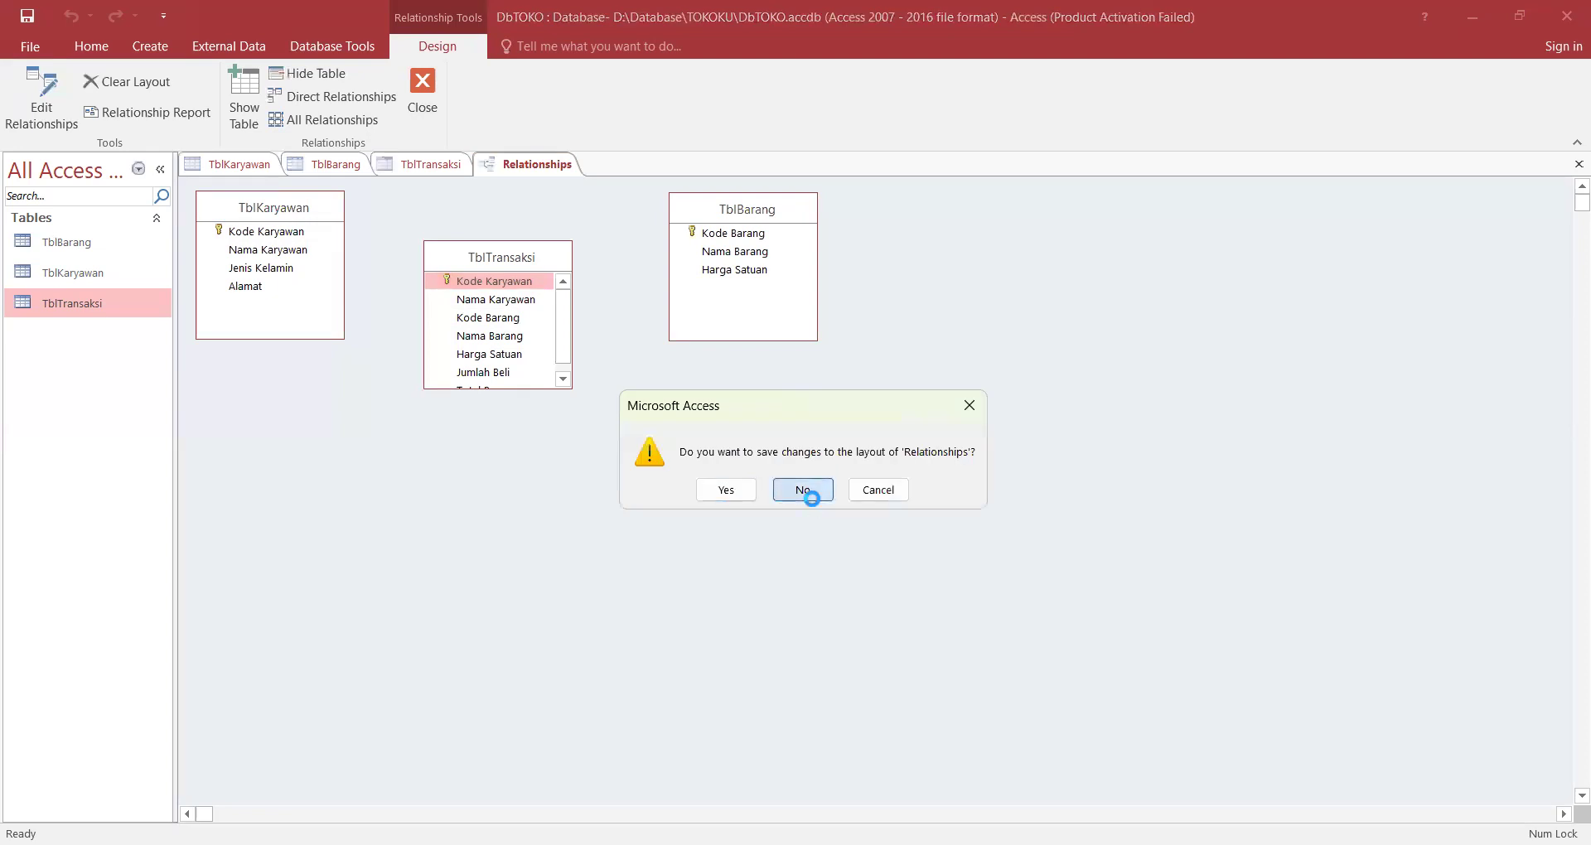
click(806, 492)
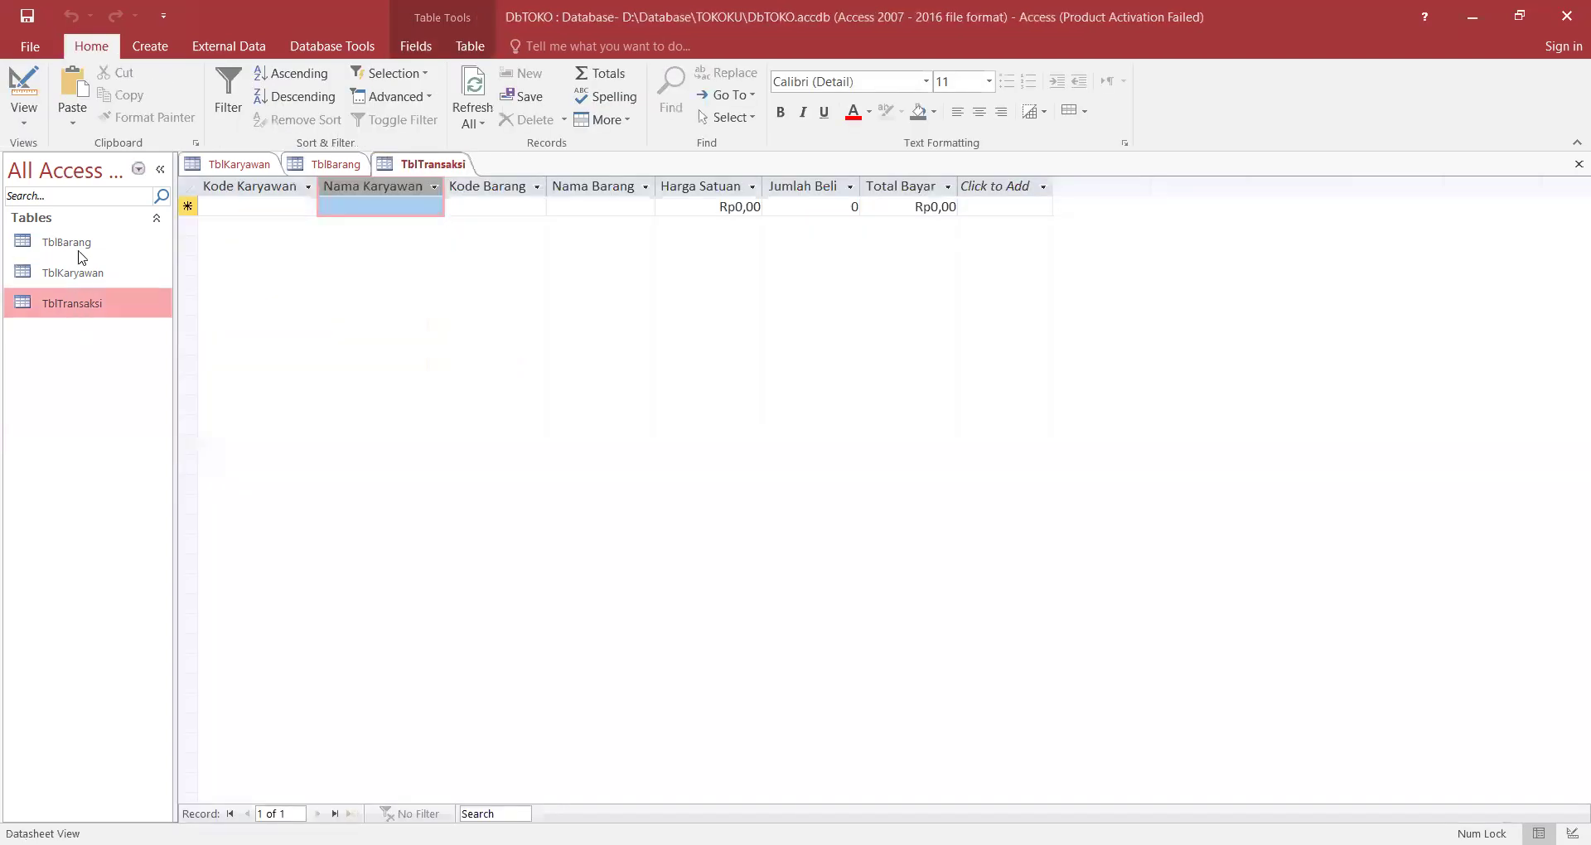
Remove the primary key from Kode Karyawan in the TblTransaksi design and save the table.
click(99, 300)
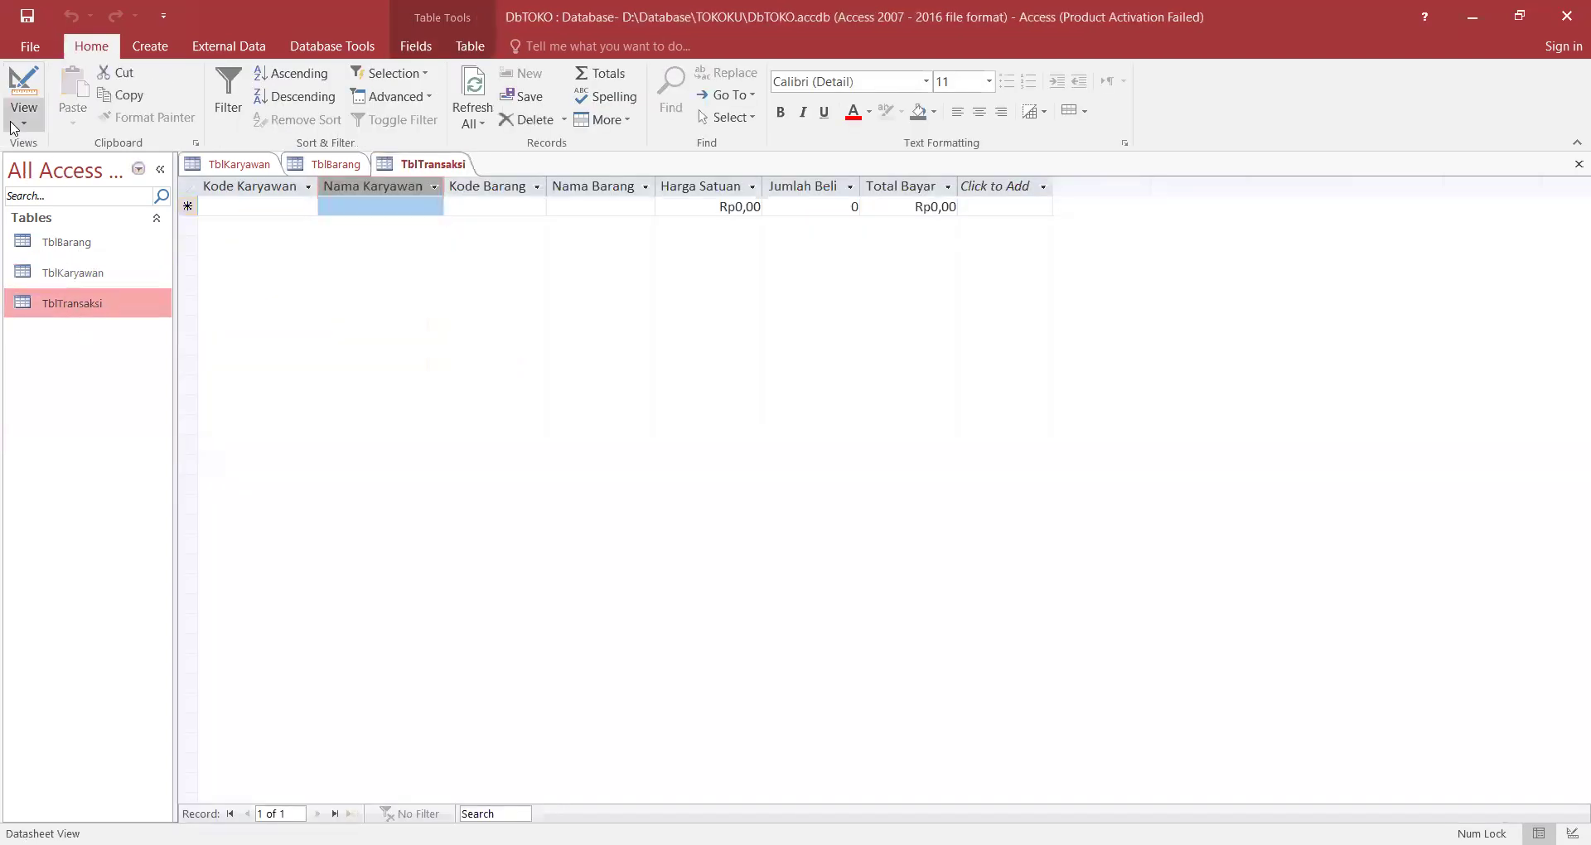
click(15, 126)
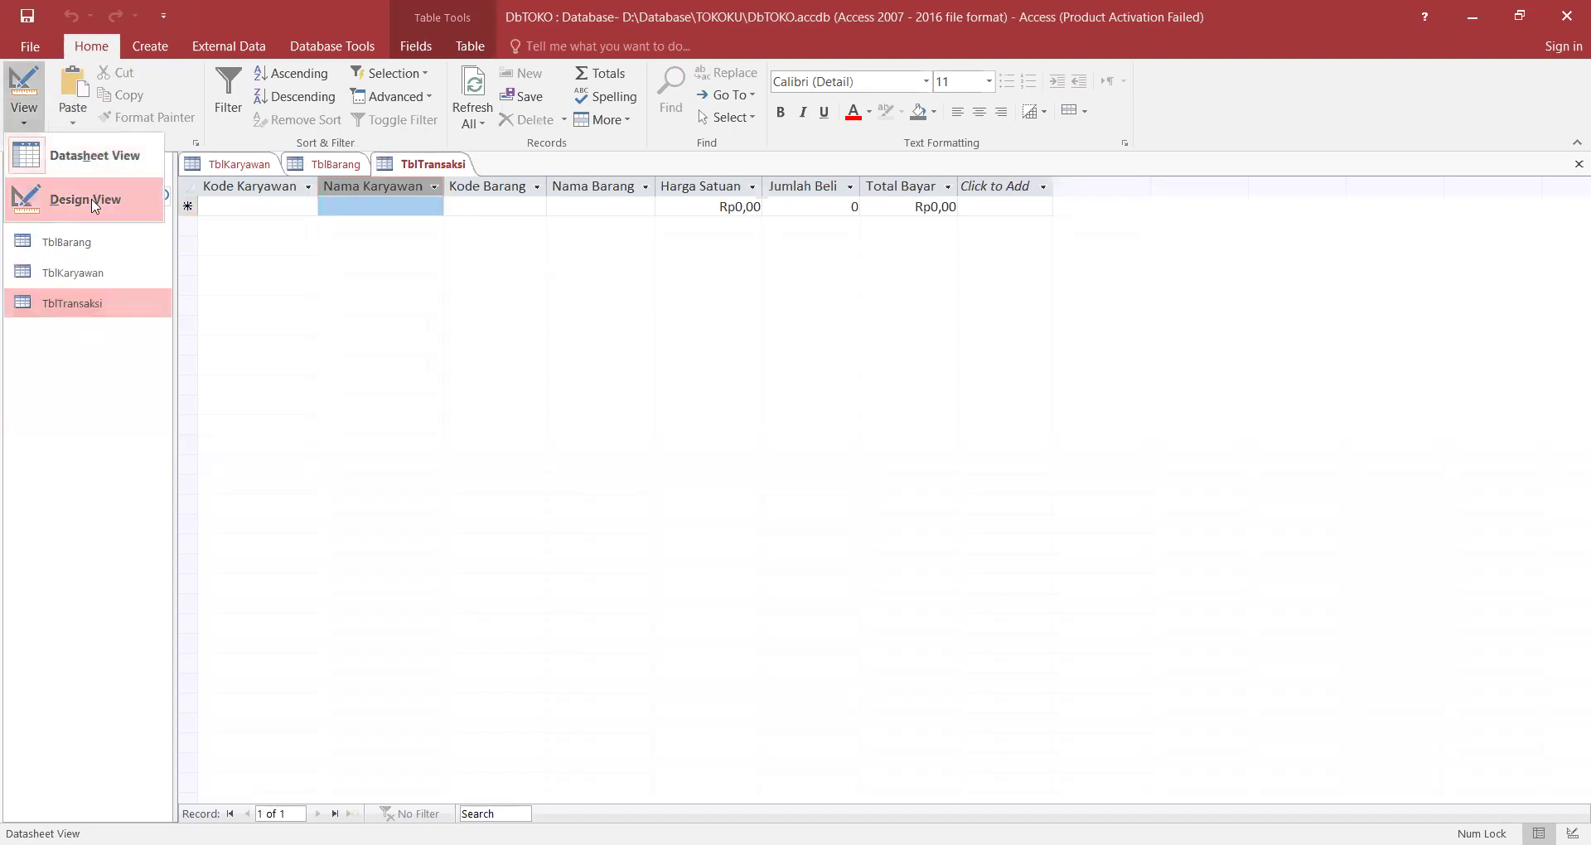
click(91, 203)
click(188, 203)
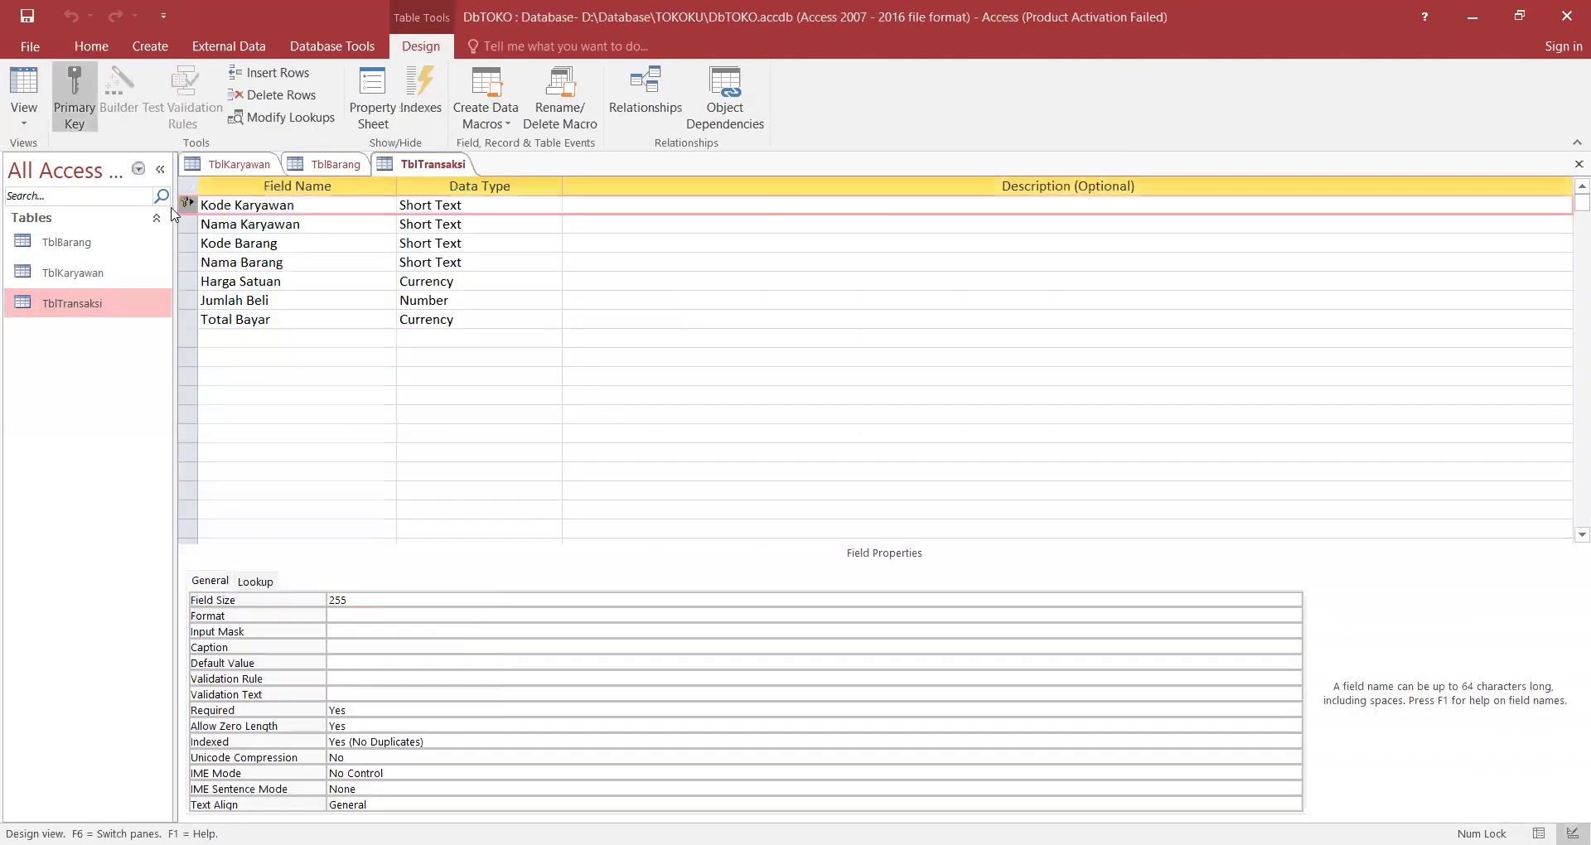
click(75, 99)
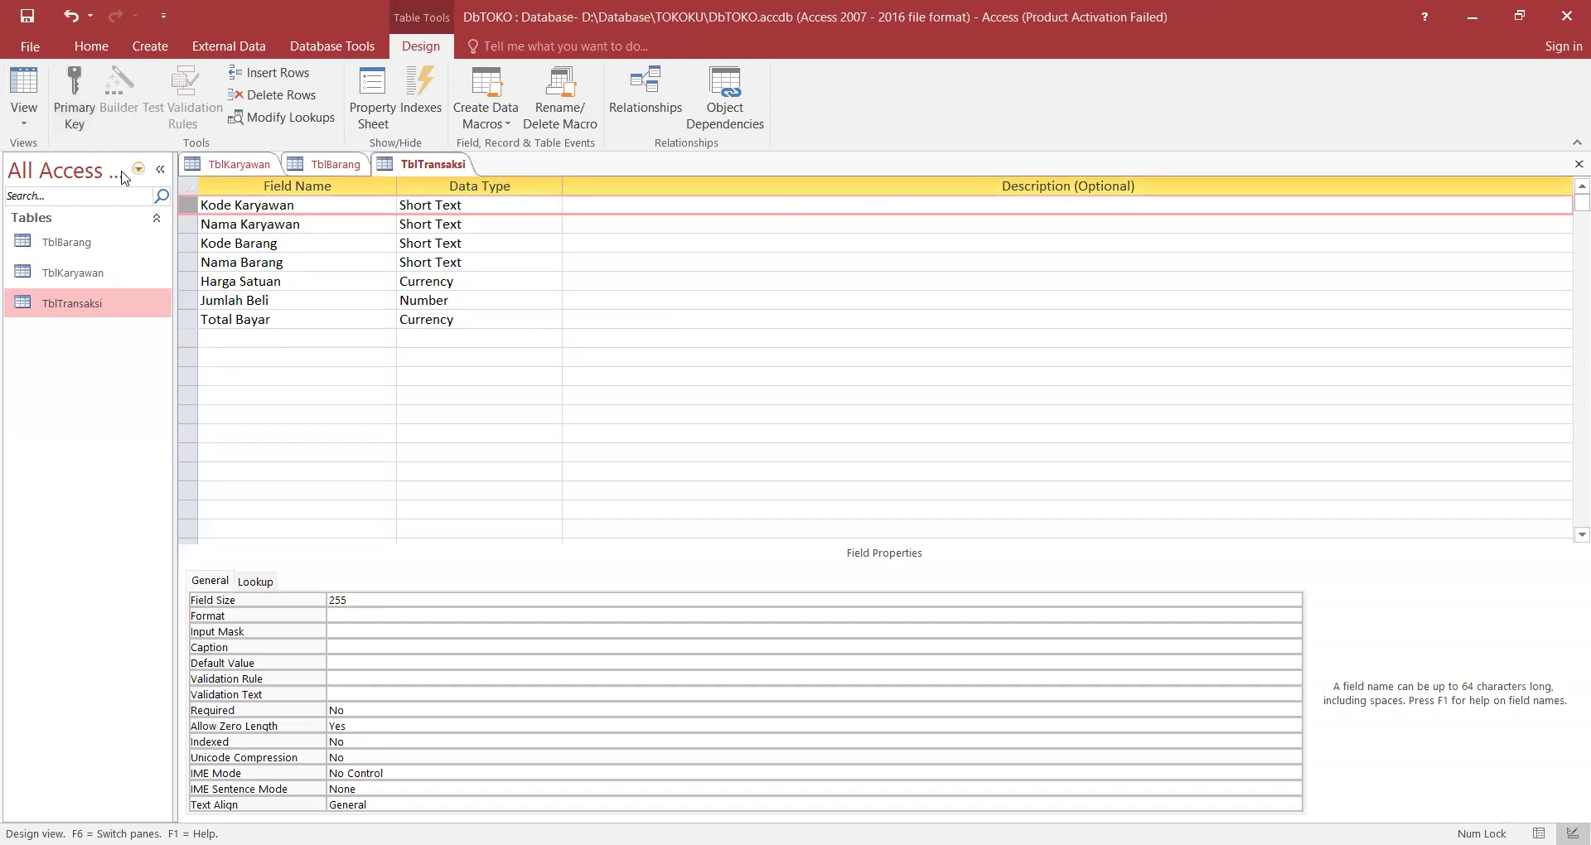
key(ctrl+s)
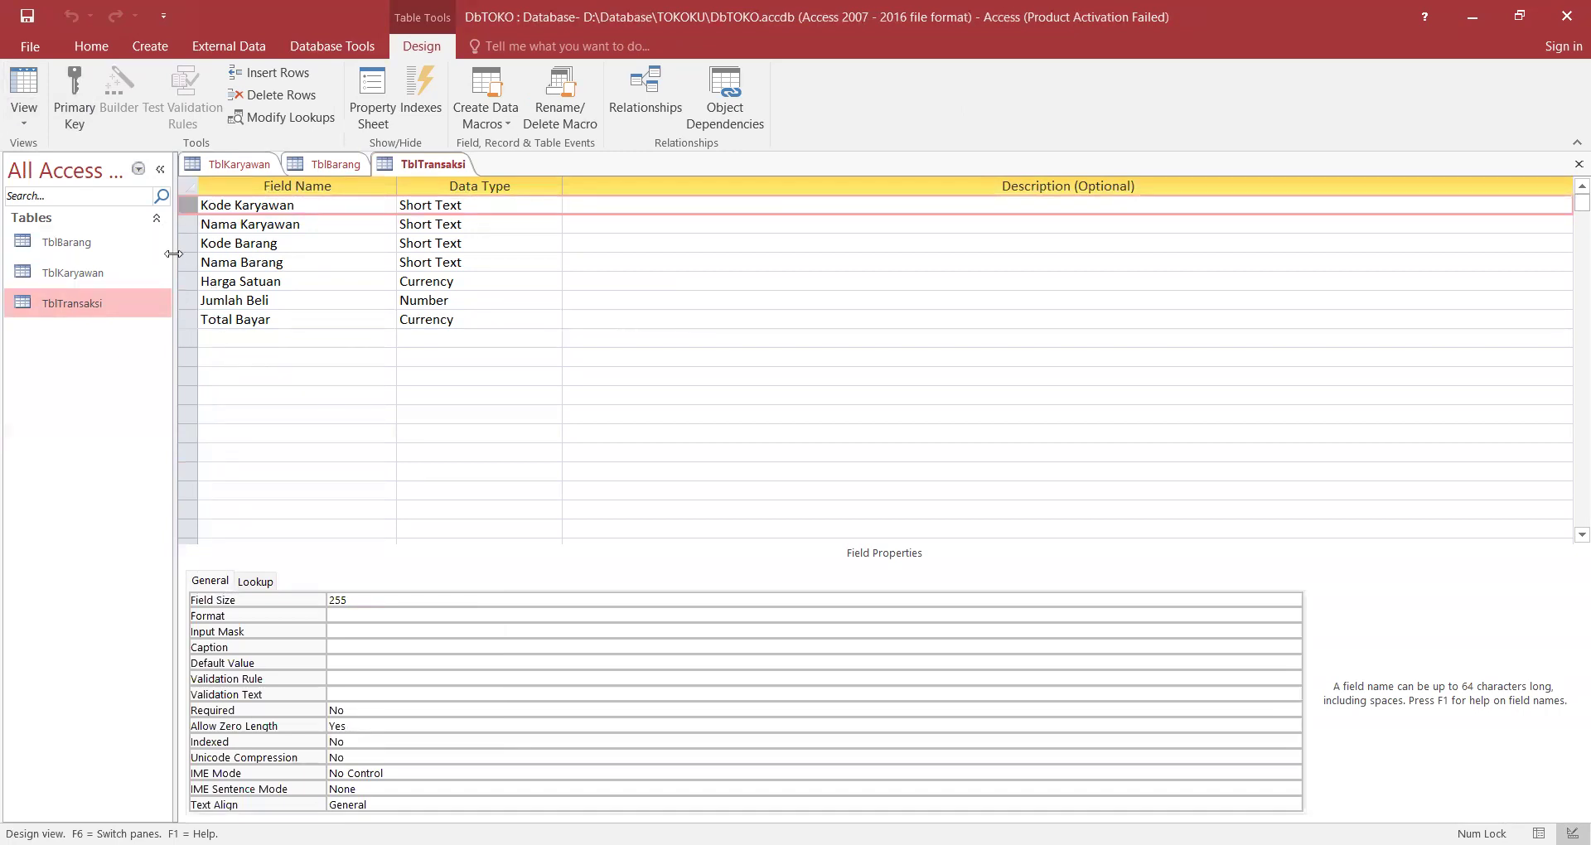
click(77, 249)
click(83, 272)
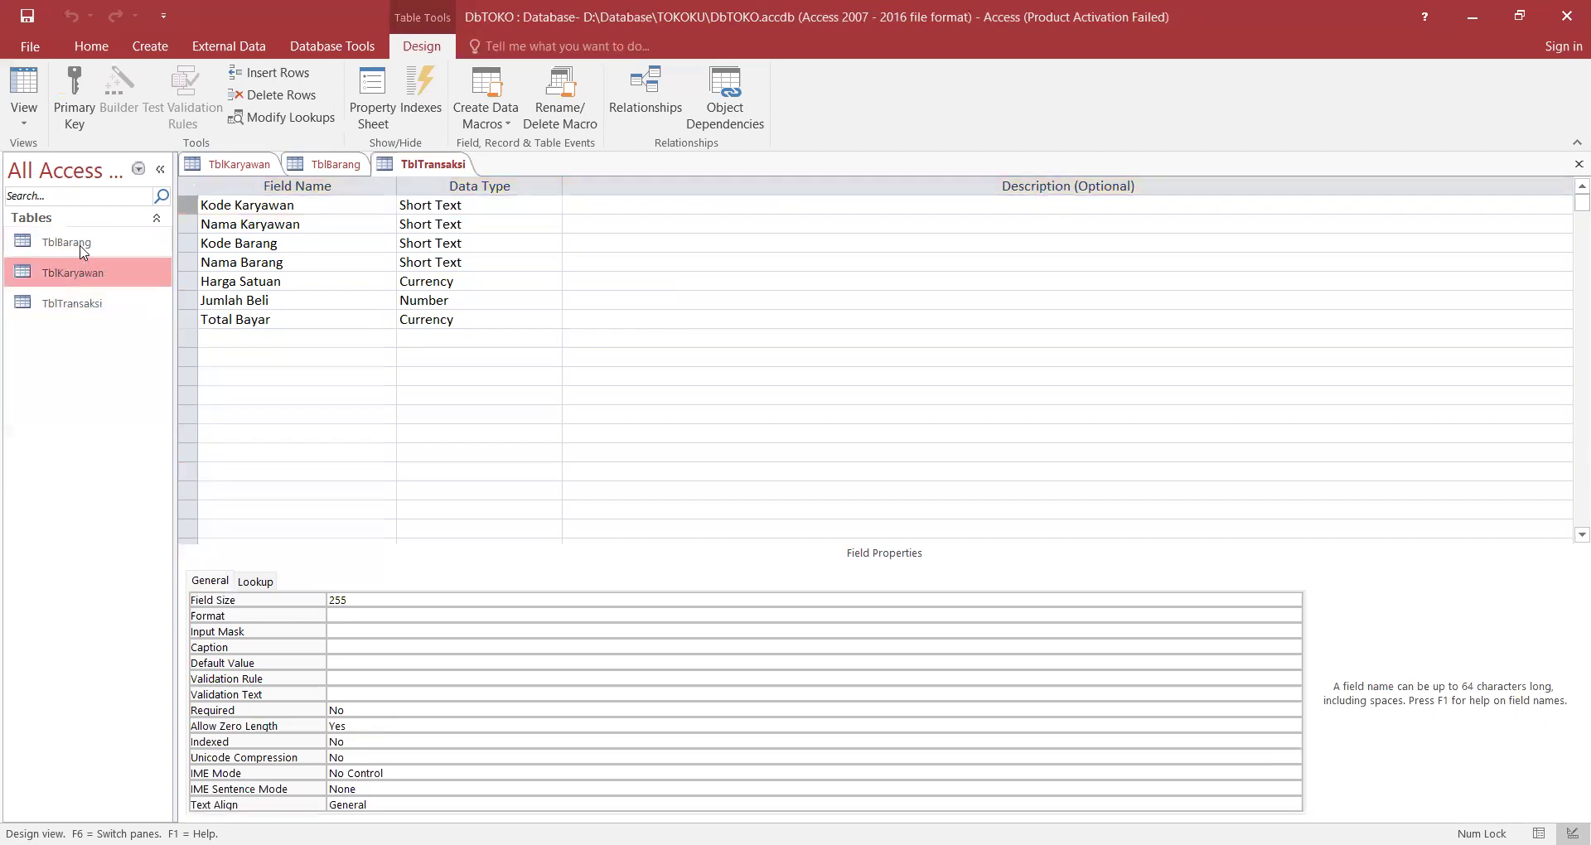
click(129, 302)
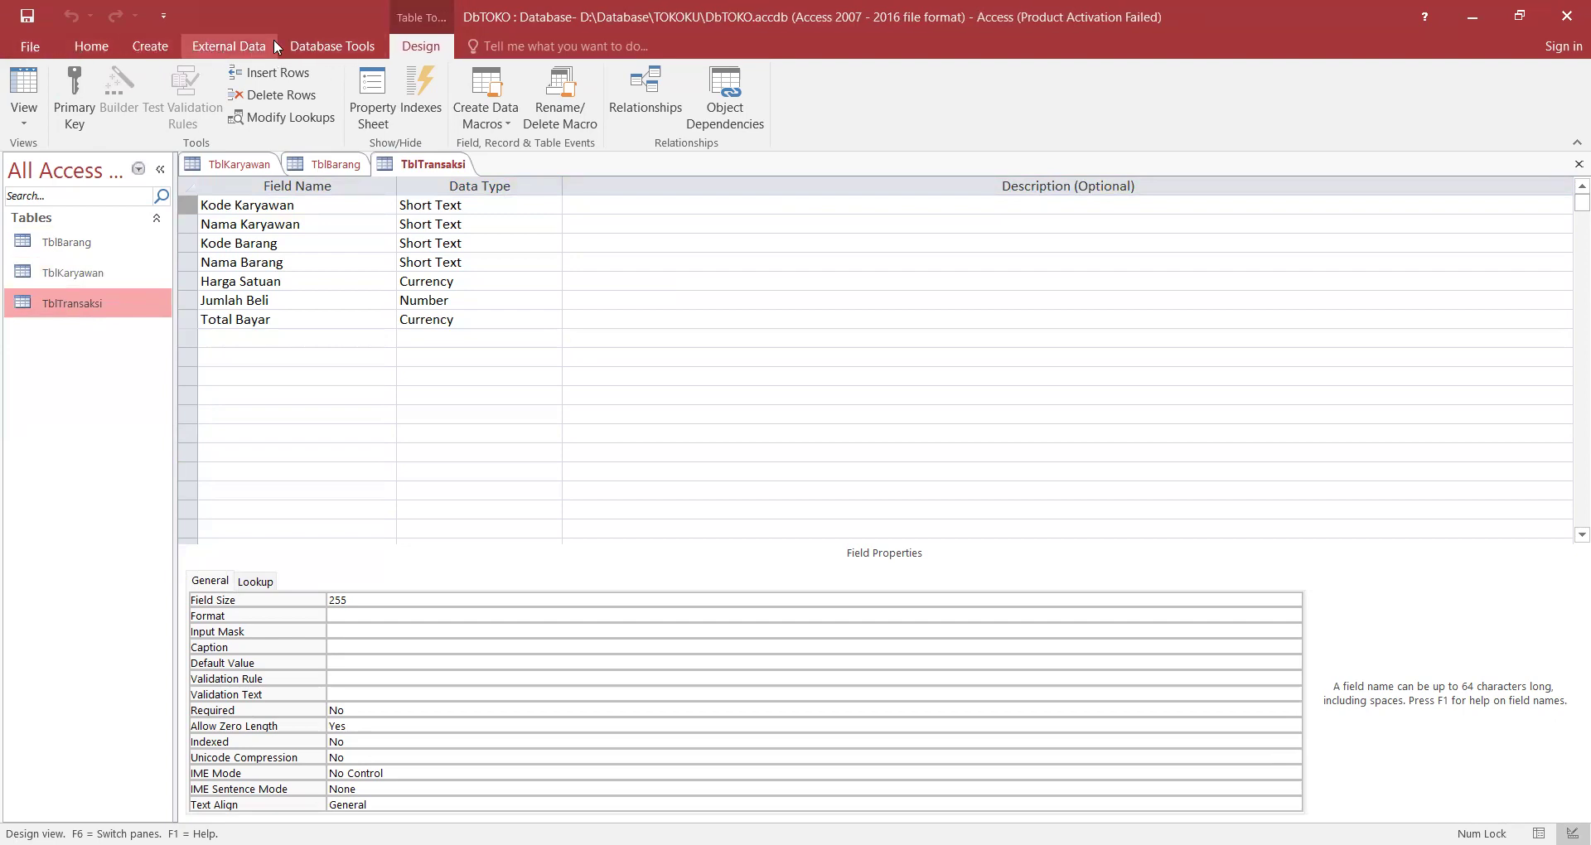
Reopen the Relationships layout and add all three tables, TblBarang, TblKaryawan and TblTransaksi, to it.
click(330, 45)
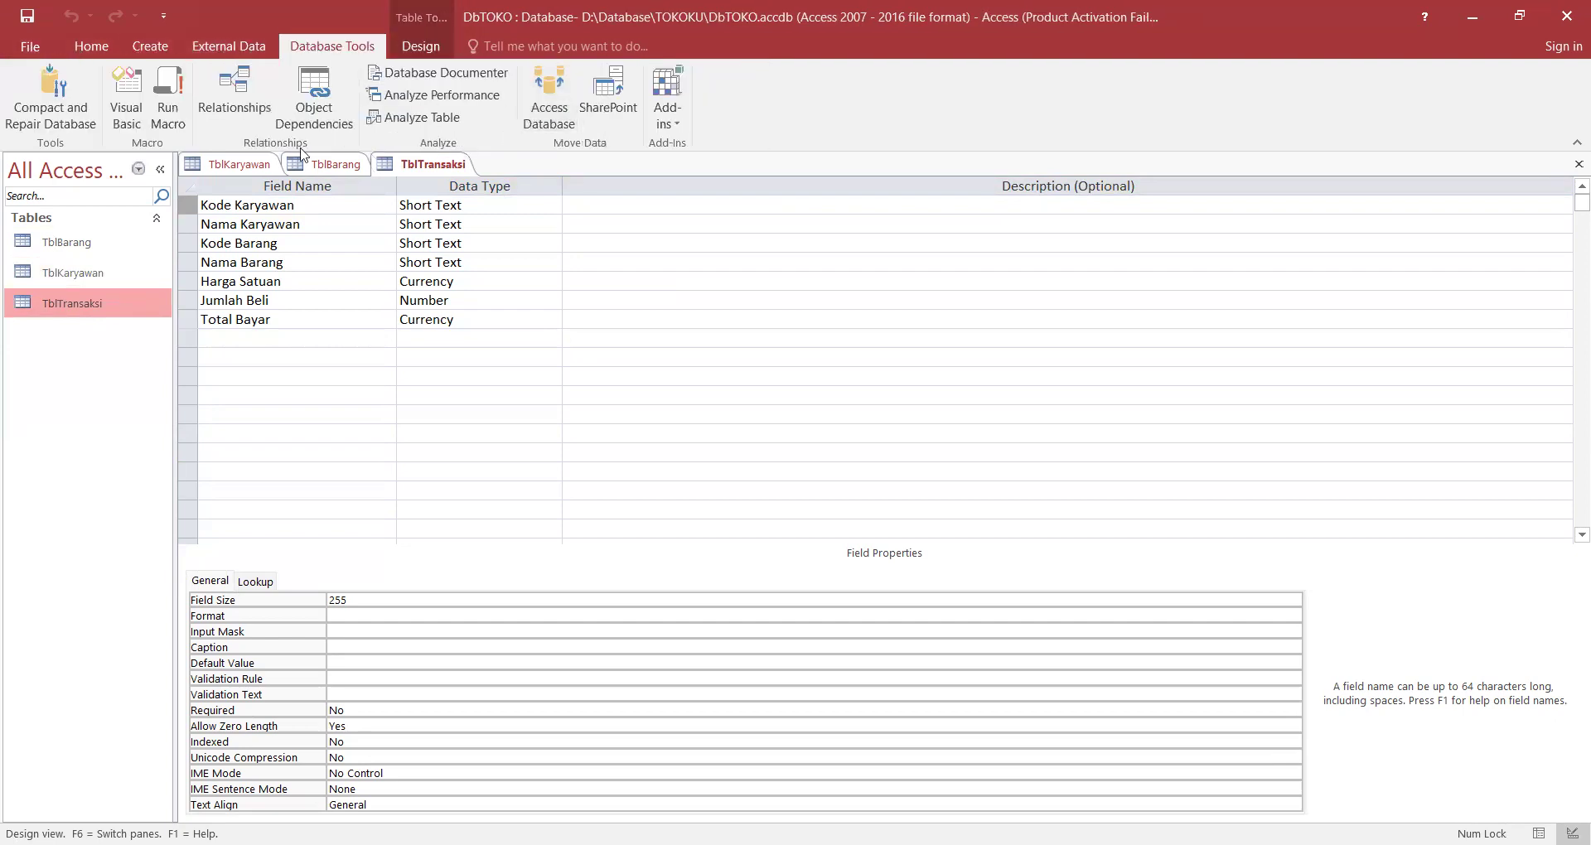
click(232, 101)
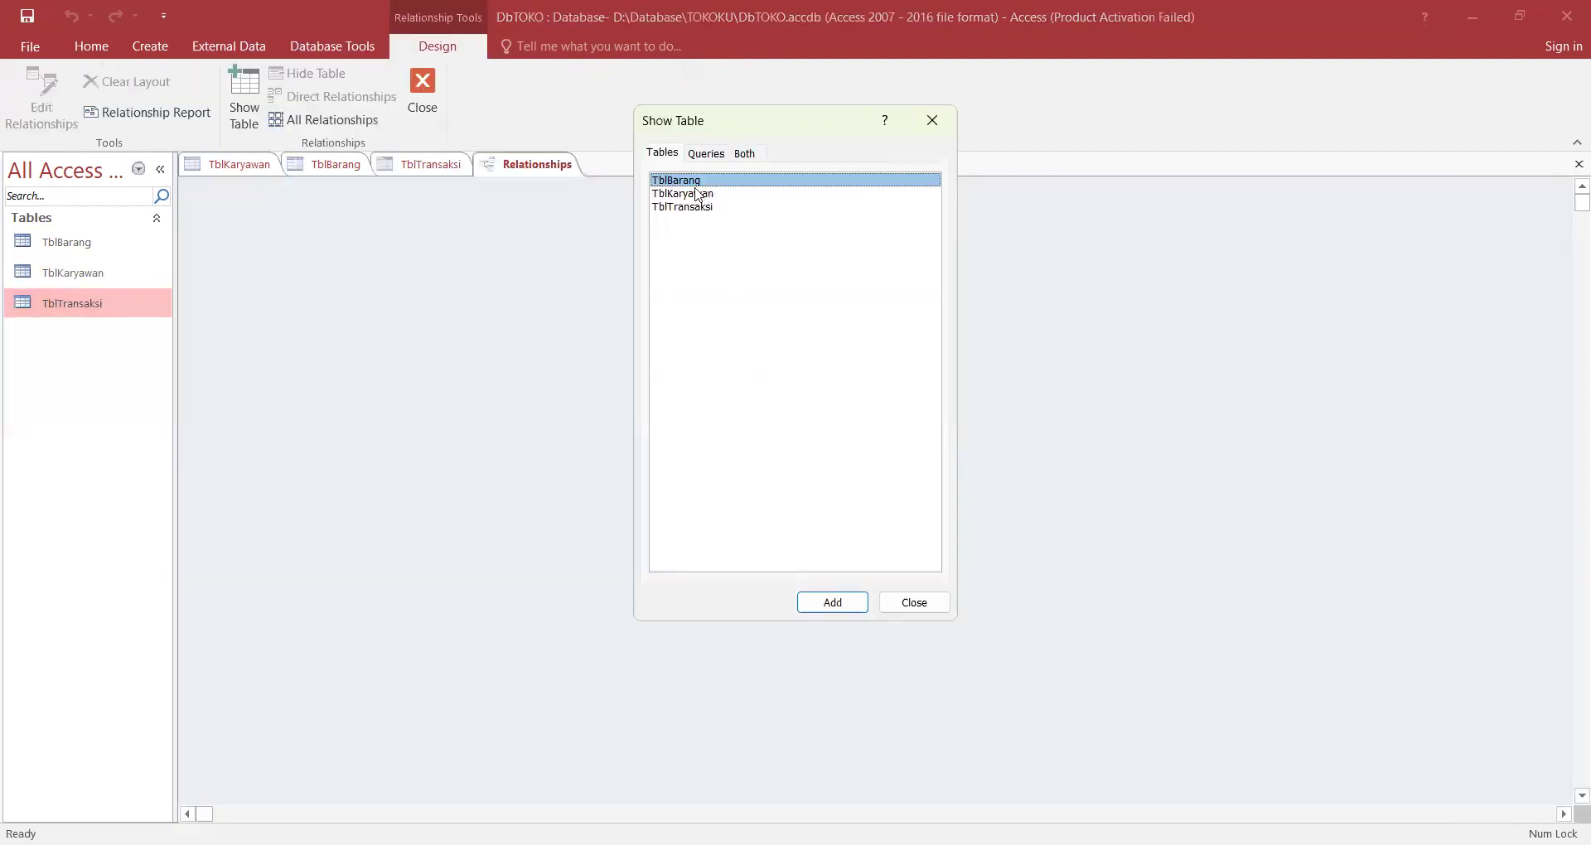
shift+click(694, 194)
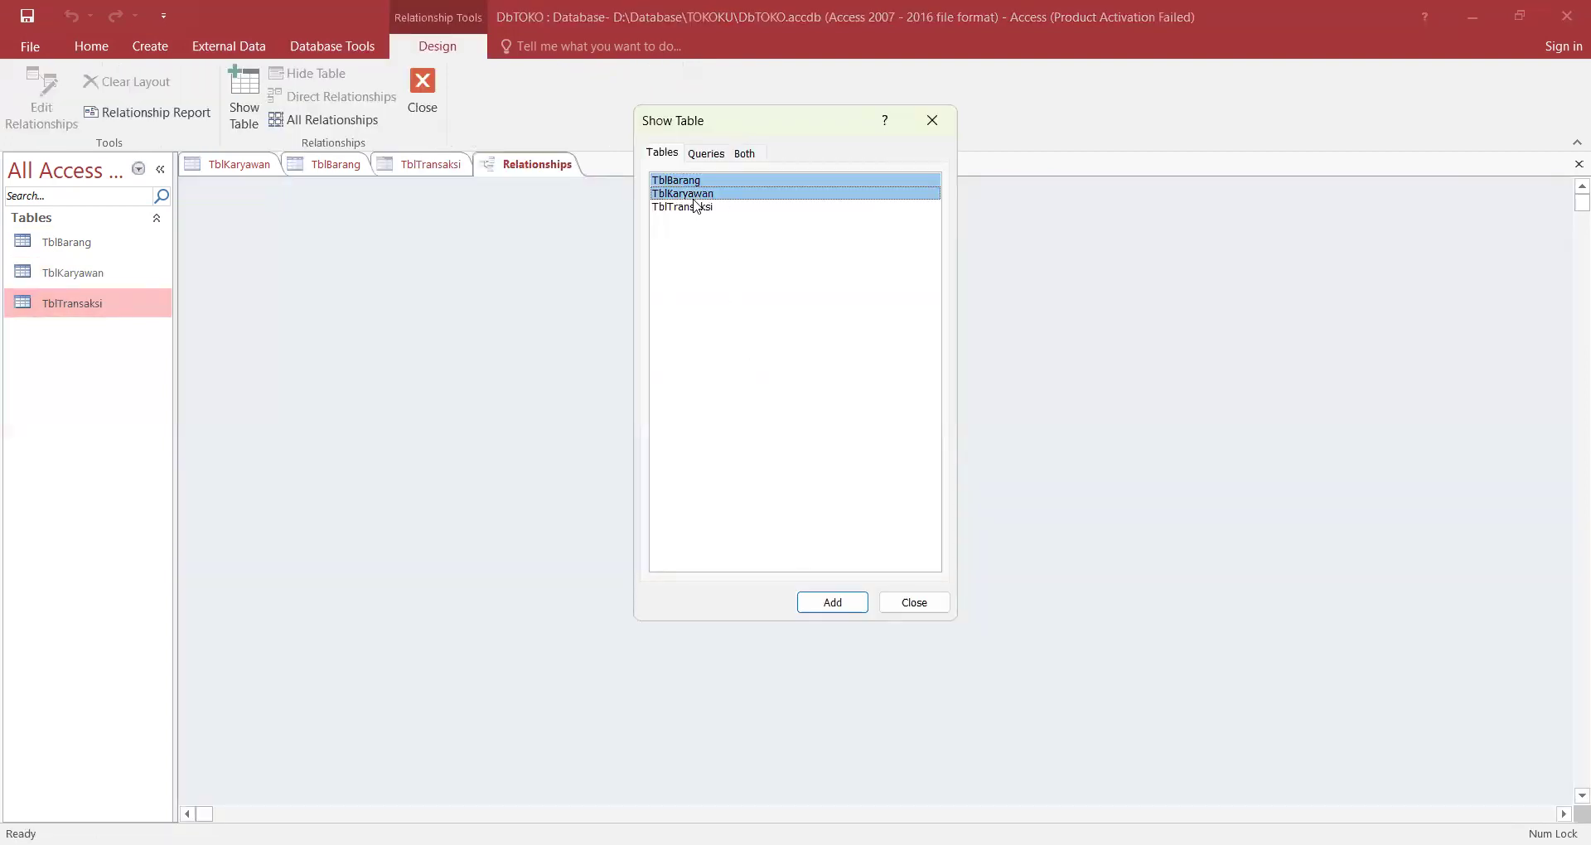
ctrl+click(701, 196)
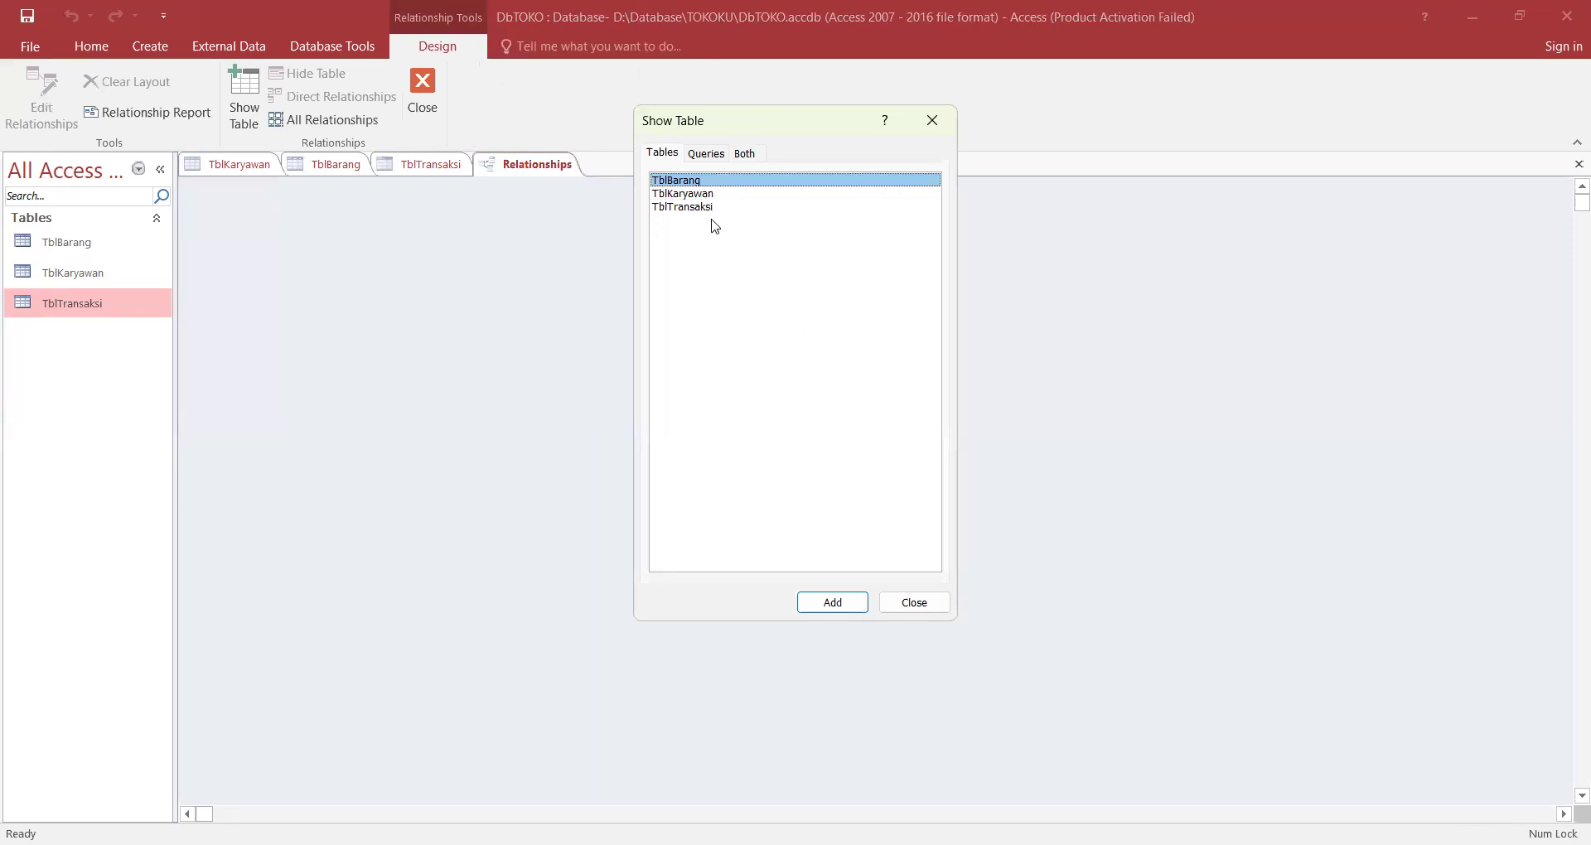
shift+click(695, 196)
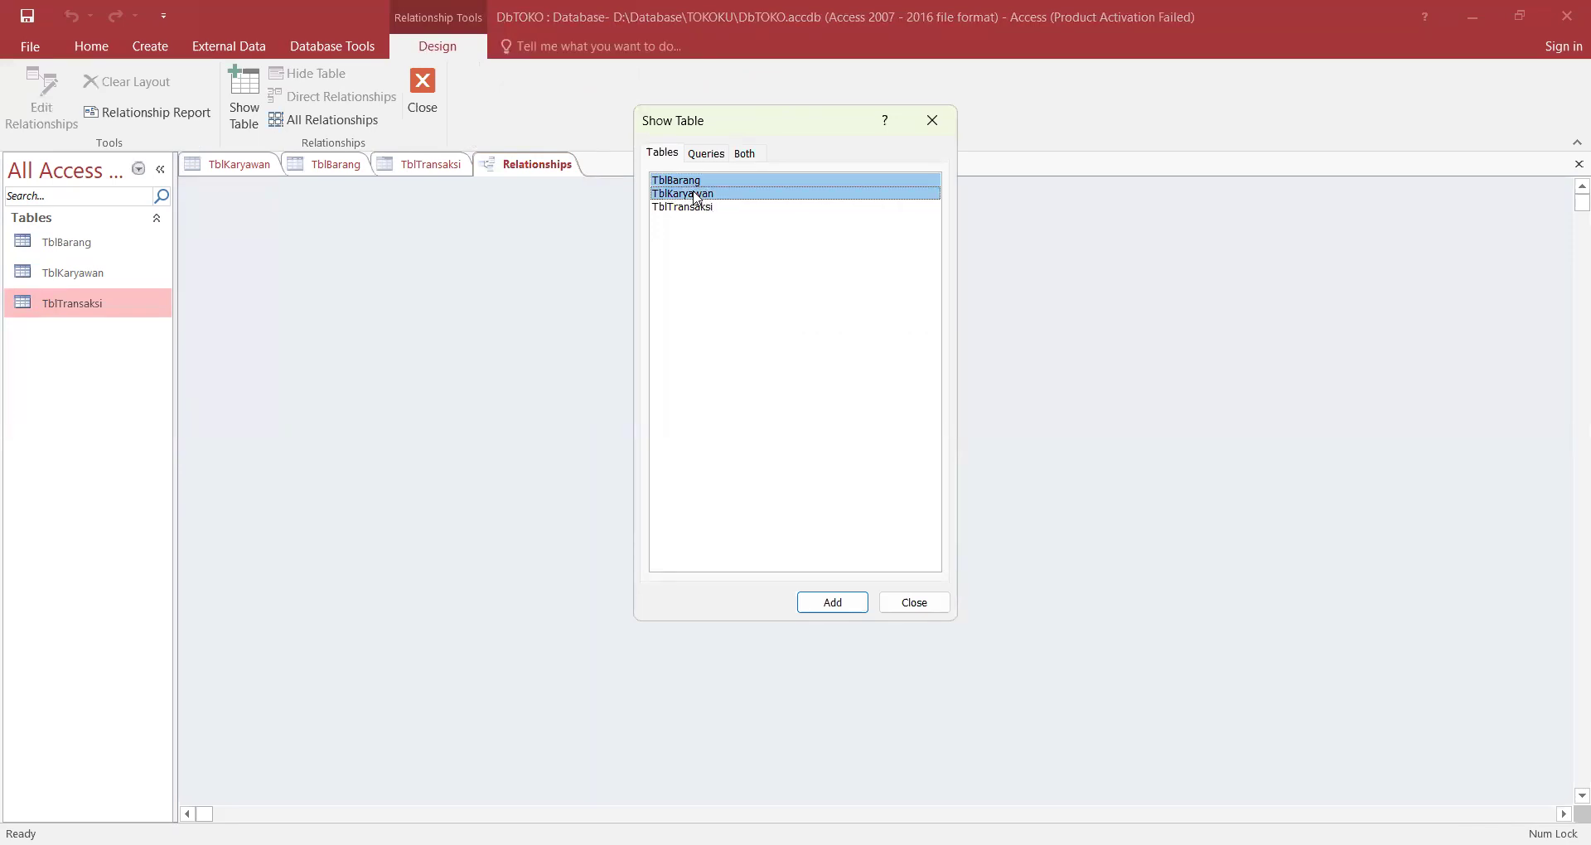
shift+click(690, 207)
click(833, 602)
click(914, 602)
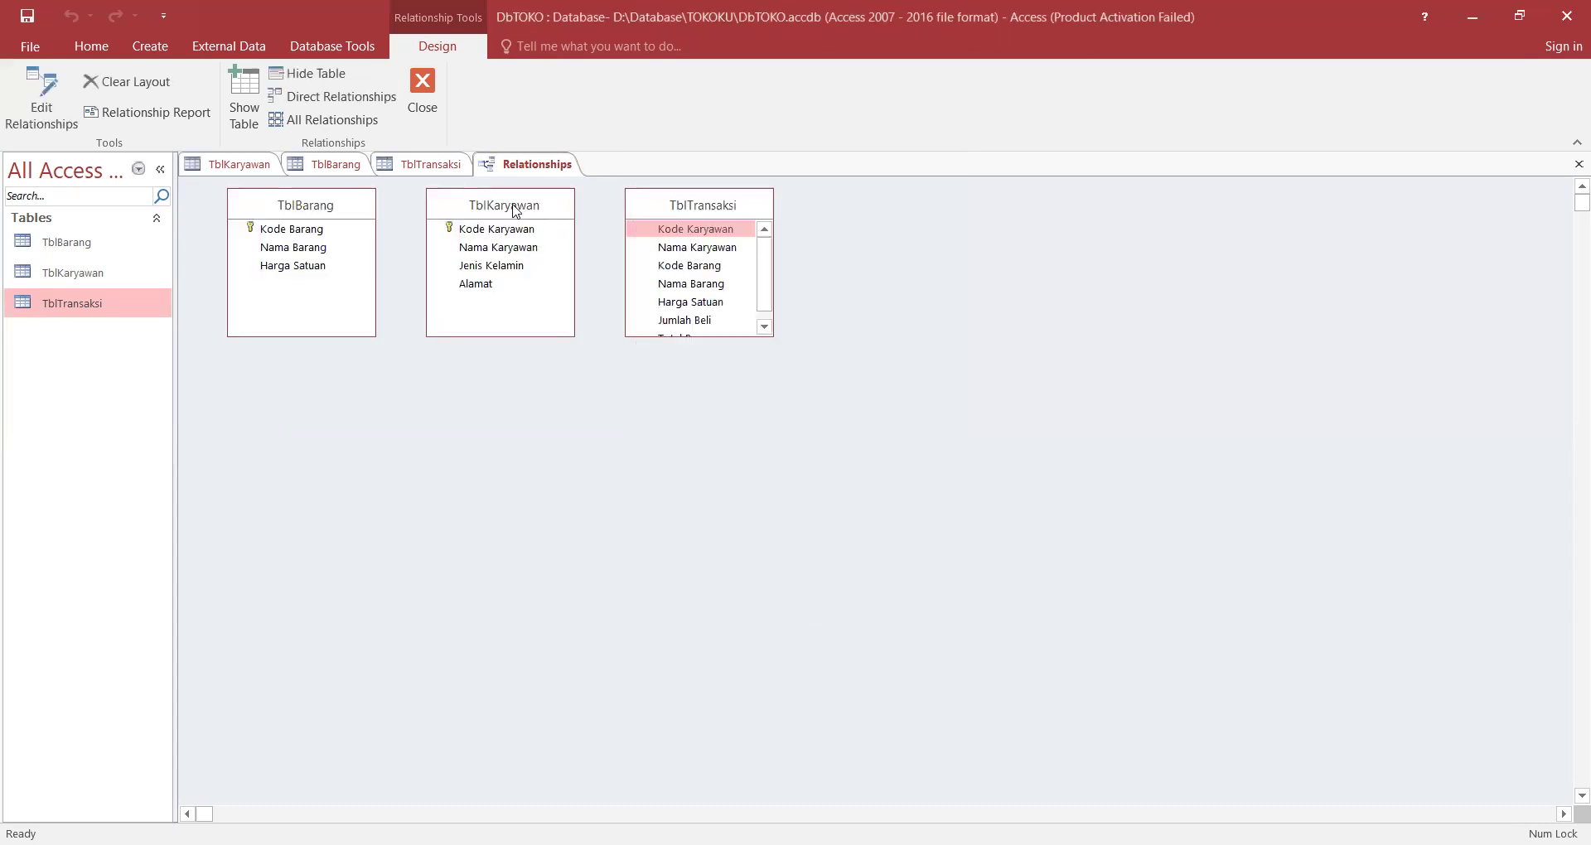
Place TblTransaksi between TblBarang and TblKaryawan in the layout and enlarge its box to show all its fields.
drag(650, 210, 406, 373)
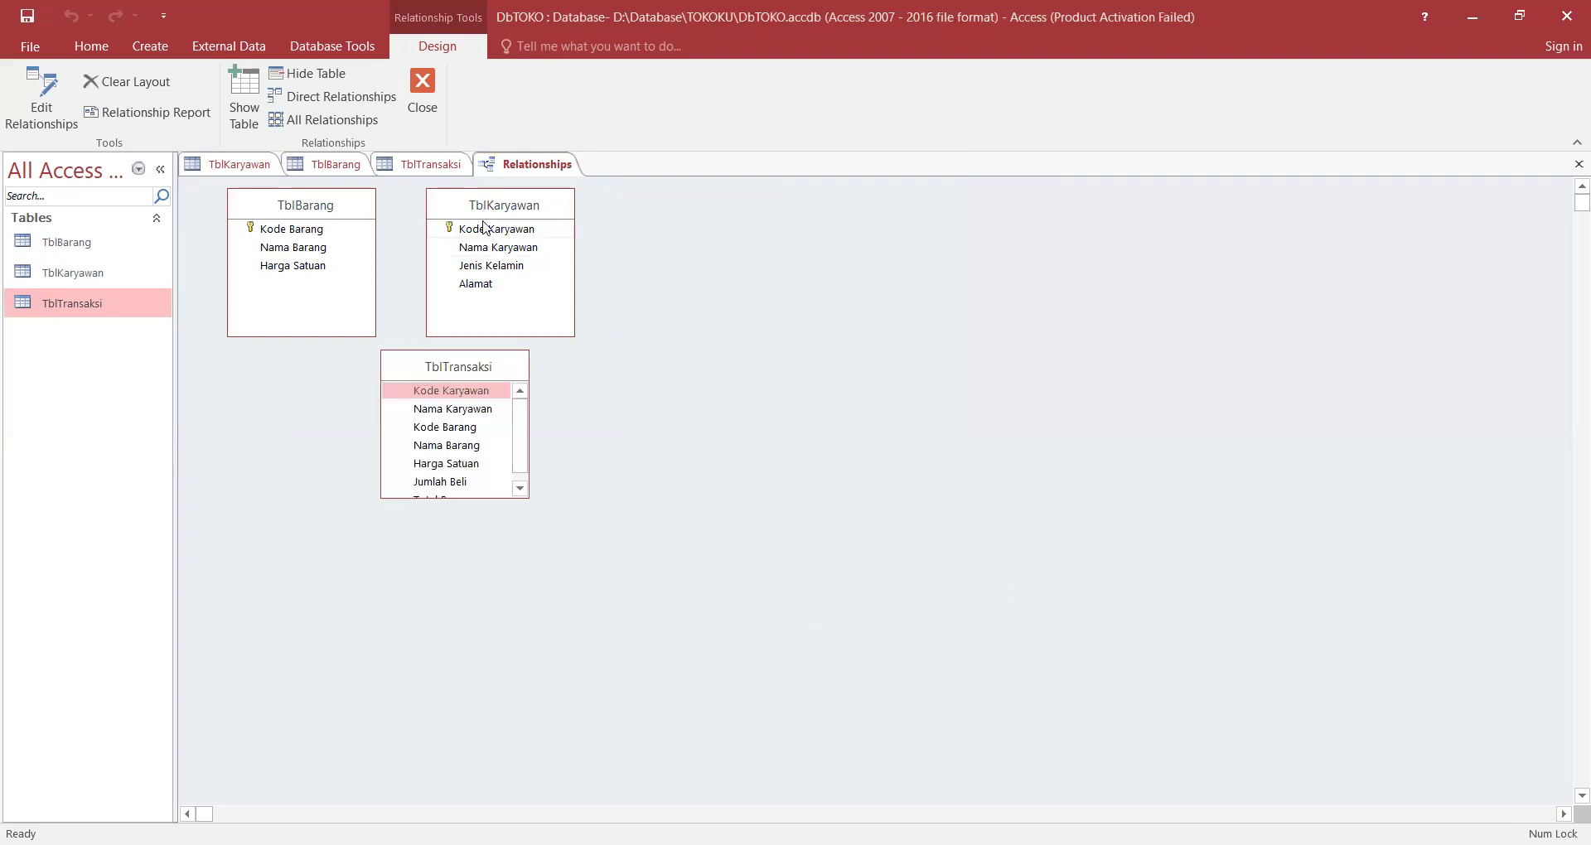
drag(497, 207, 777, 216)
drag(478, 350, 562, 221)
drag(746, 212, 696, 211)
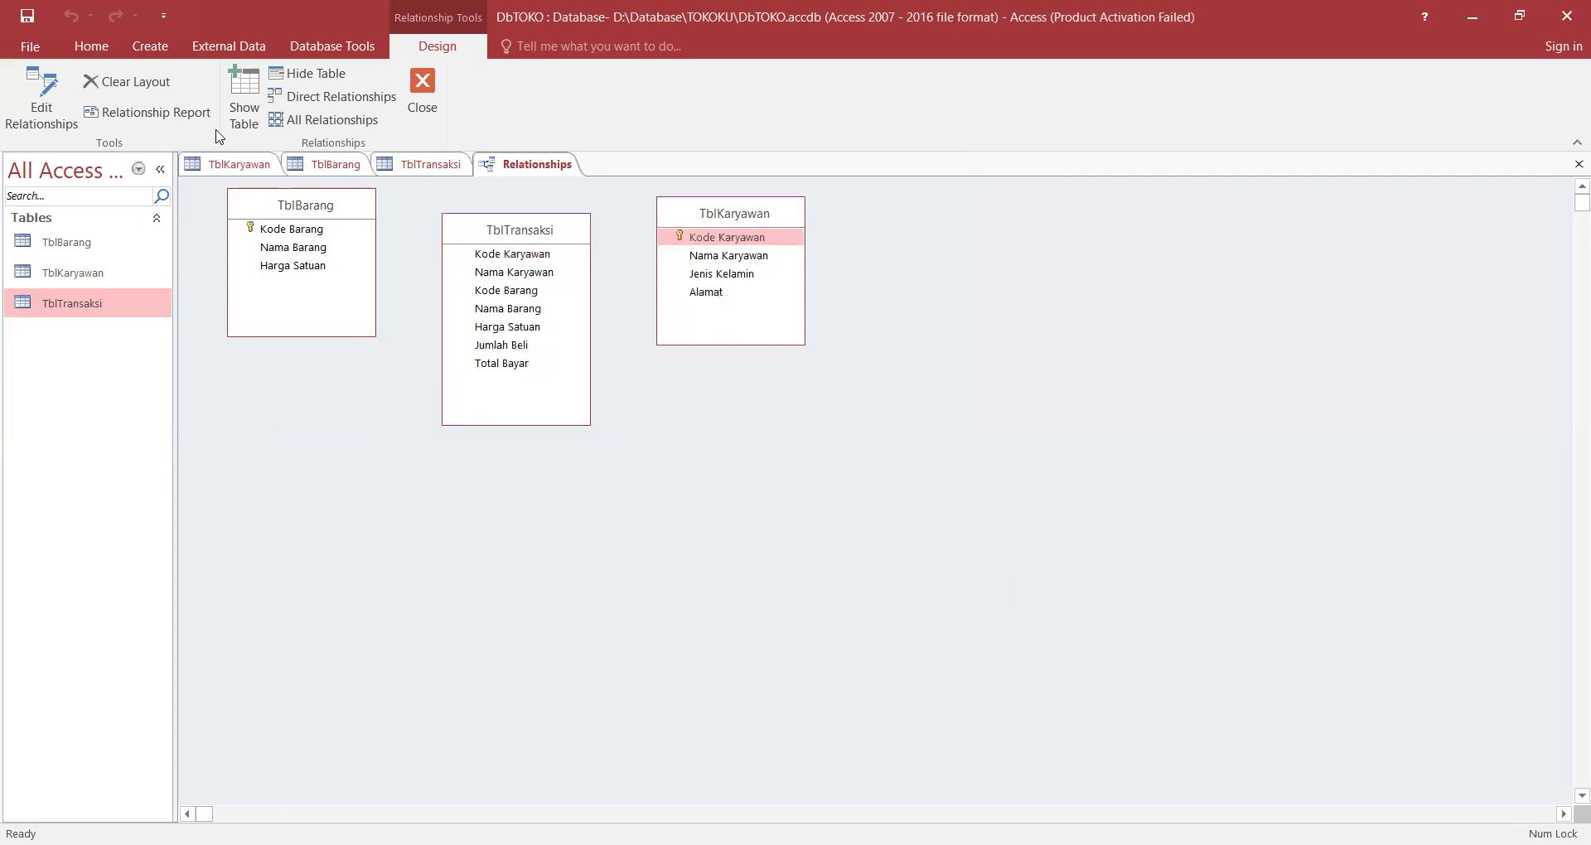
Create a relationship from Kode Karyawan in TblKaryawan to Kode Karyawan in TblTransaksi, and move TblKaryawan slightly away from TblTransaksi.
click(48, 112)
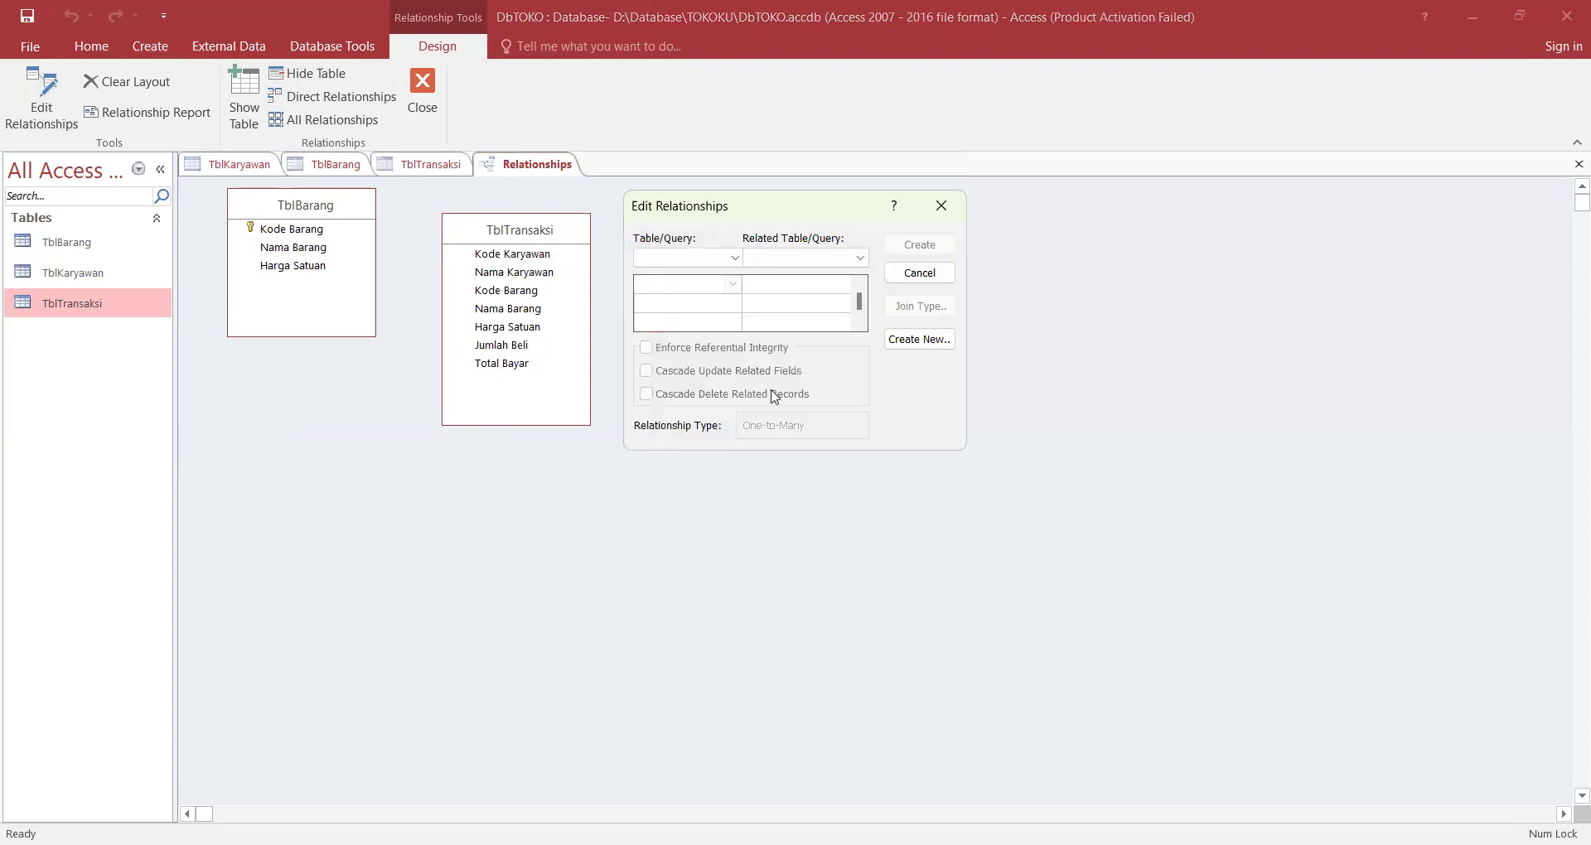
click(919, 340)
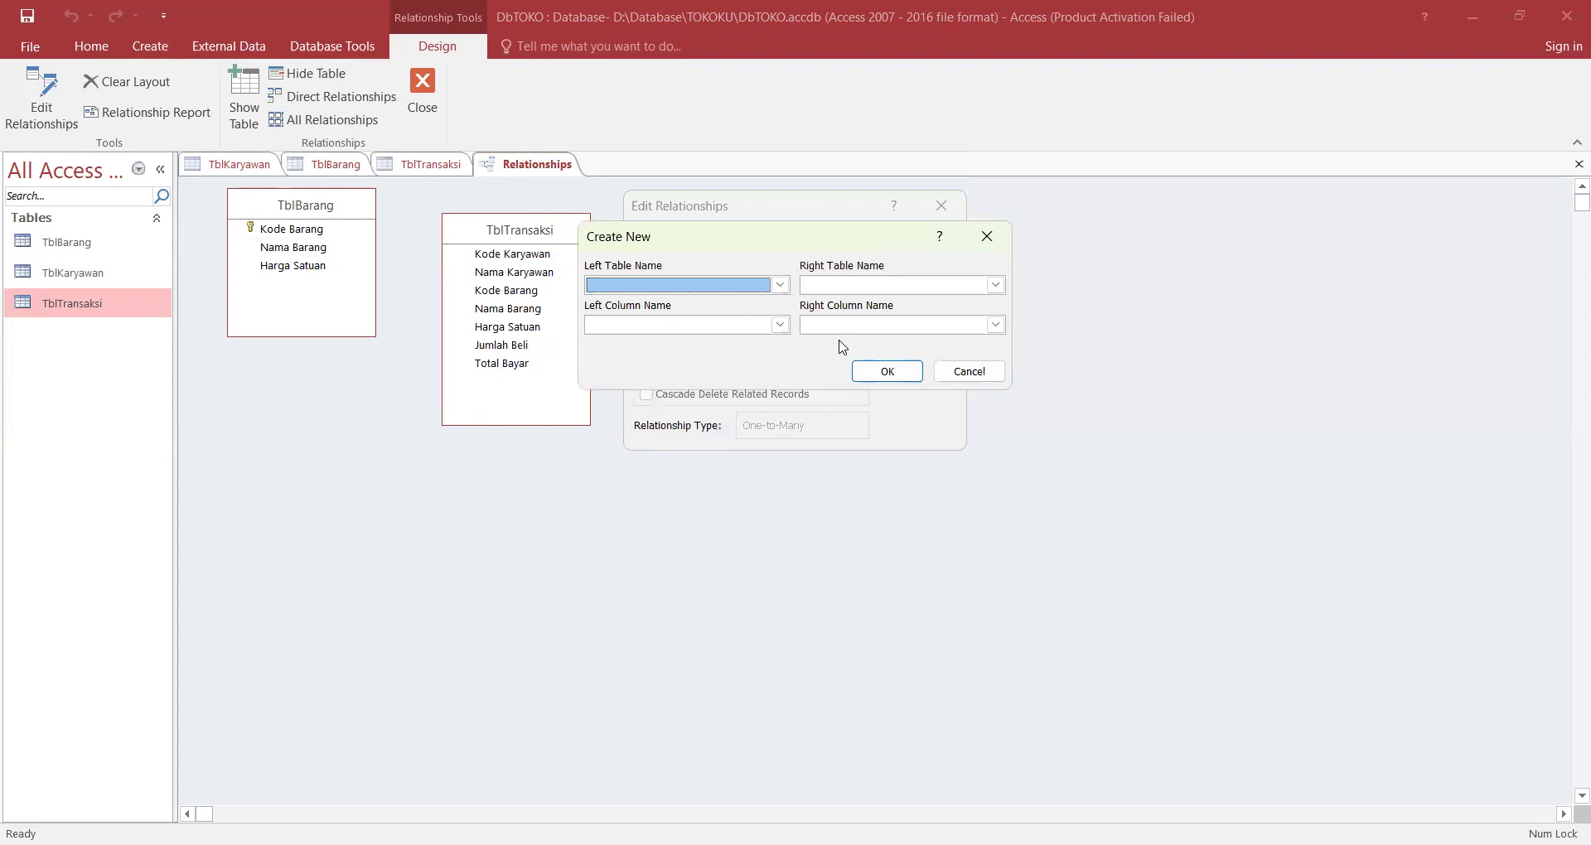
click(779, 285)
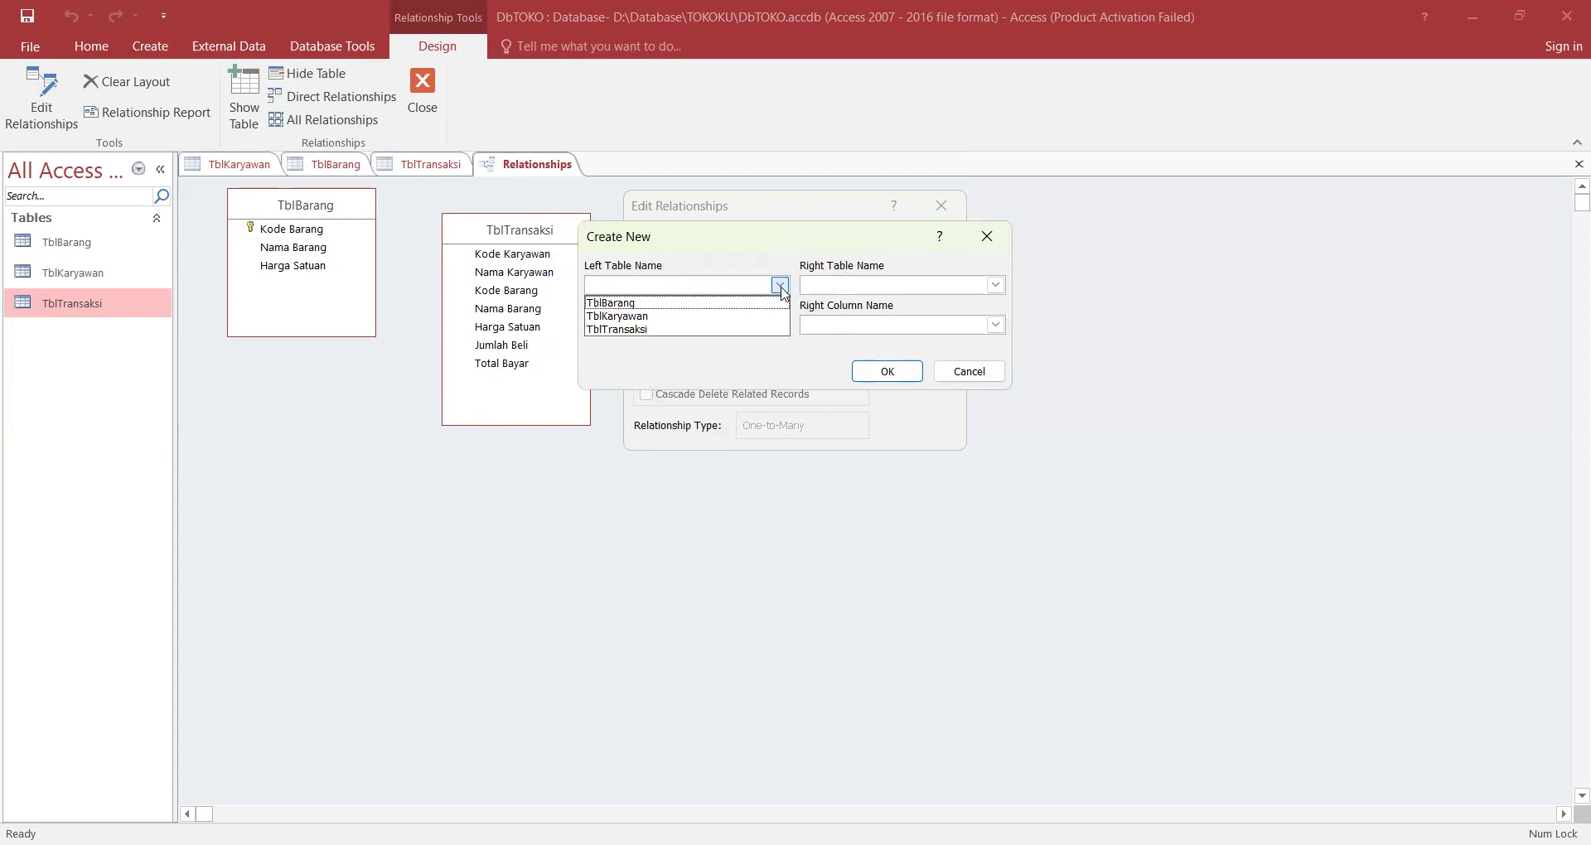
click(753, 315)
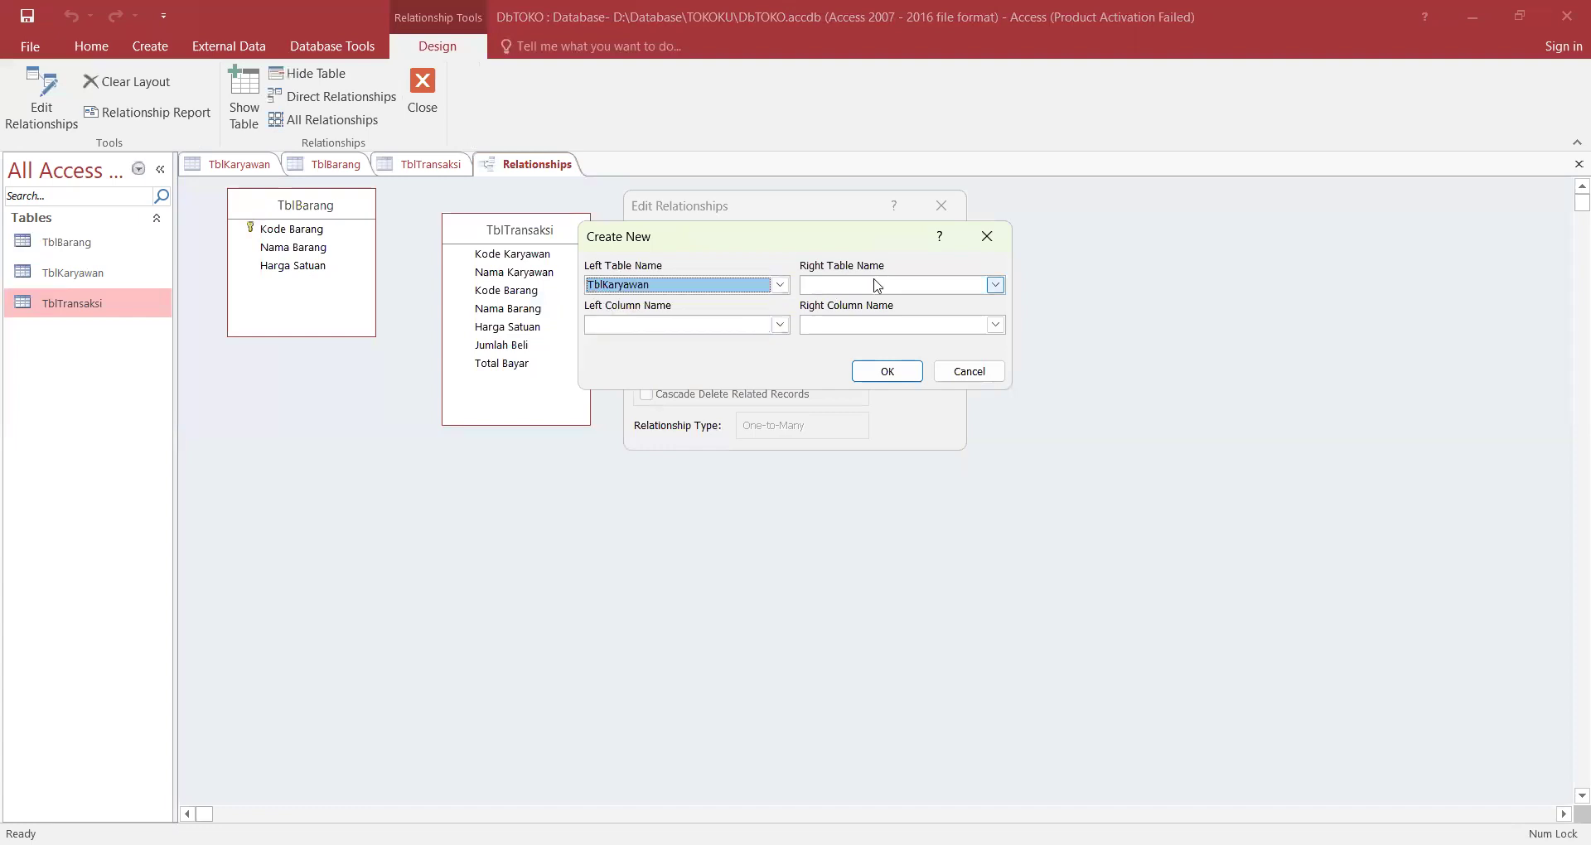
click(995, 285)
click(935, 330)
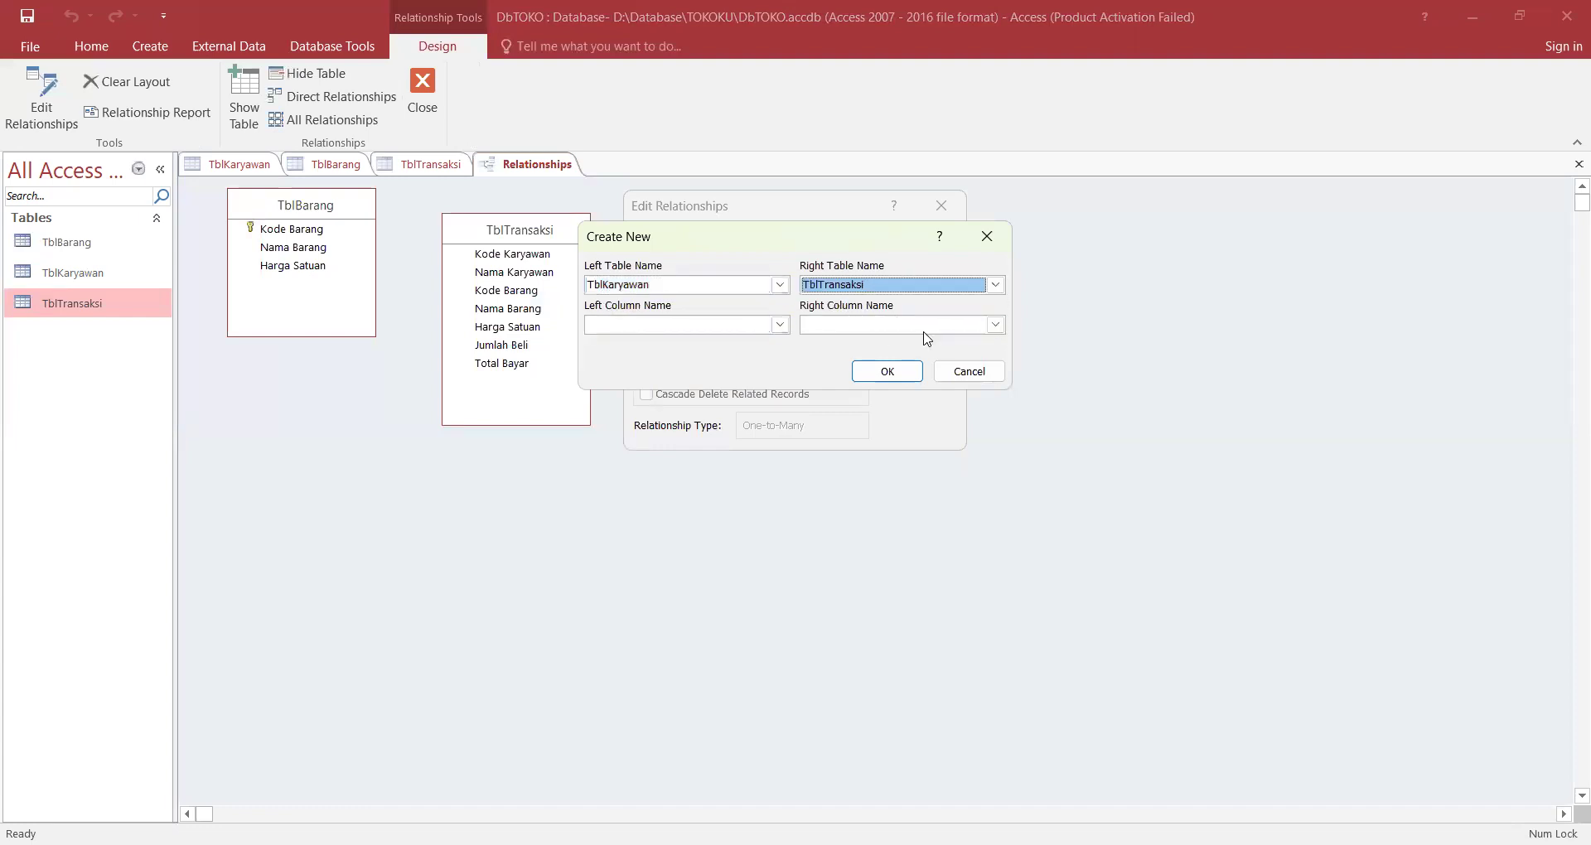
click(780, 325)
click(745, 342)
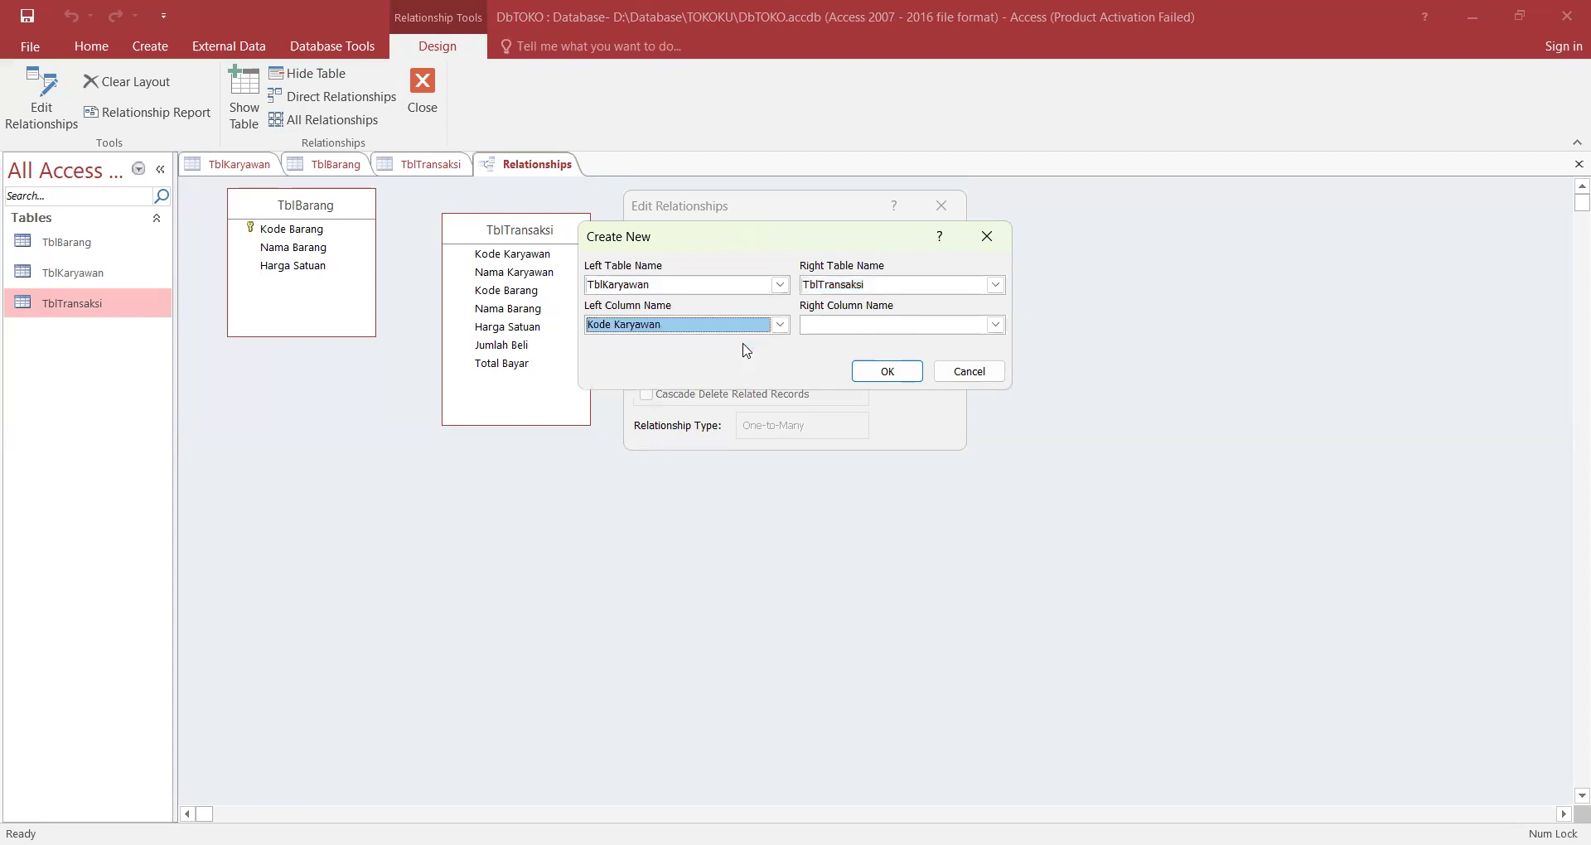
click(885, 330)
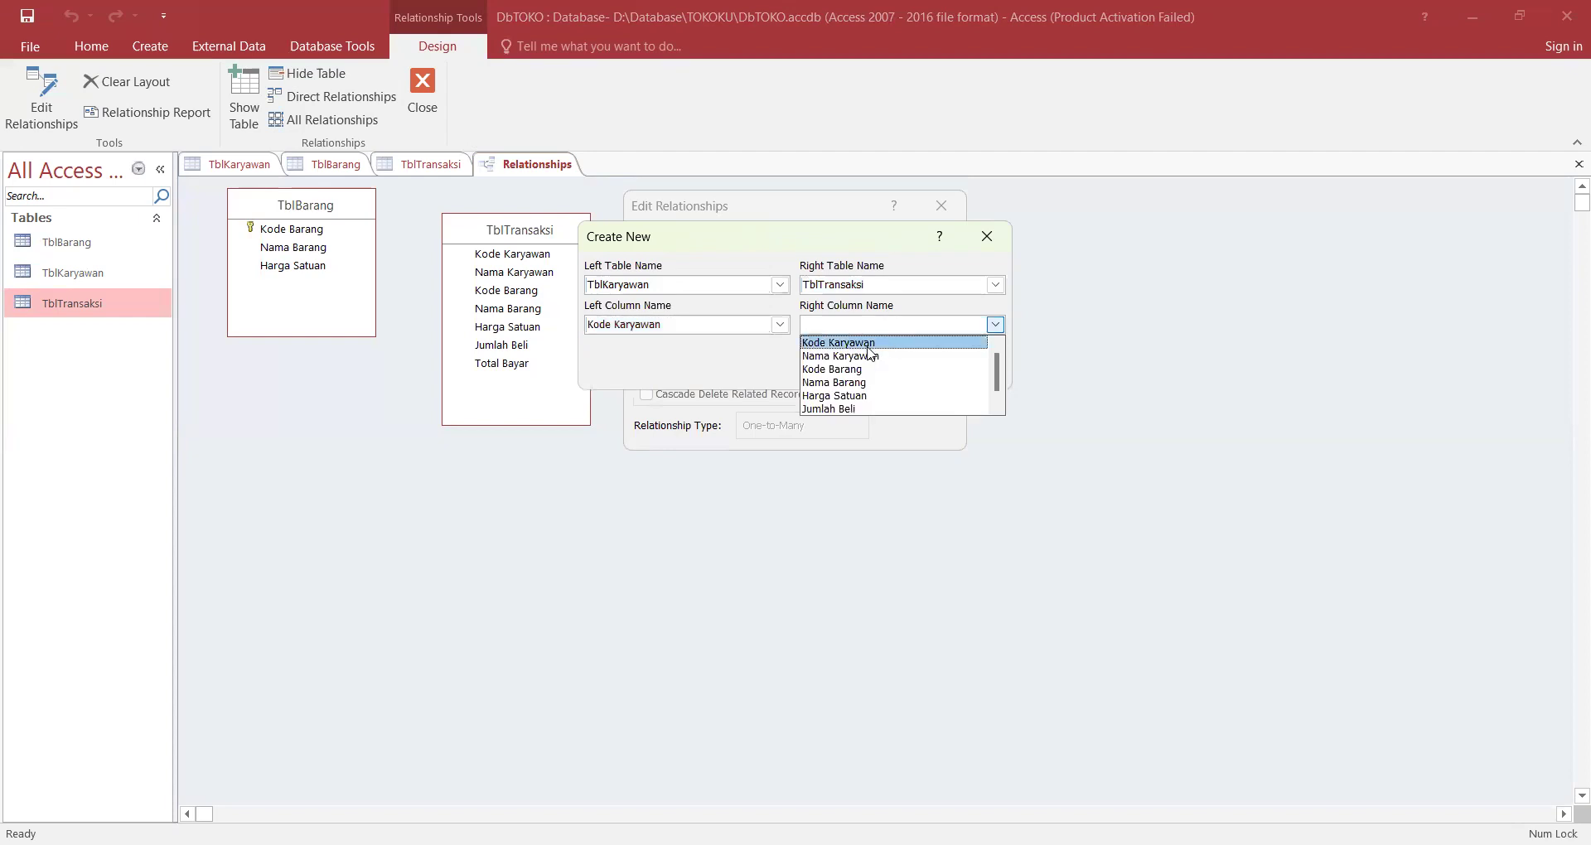
click(870, 350)
click(905, 373)
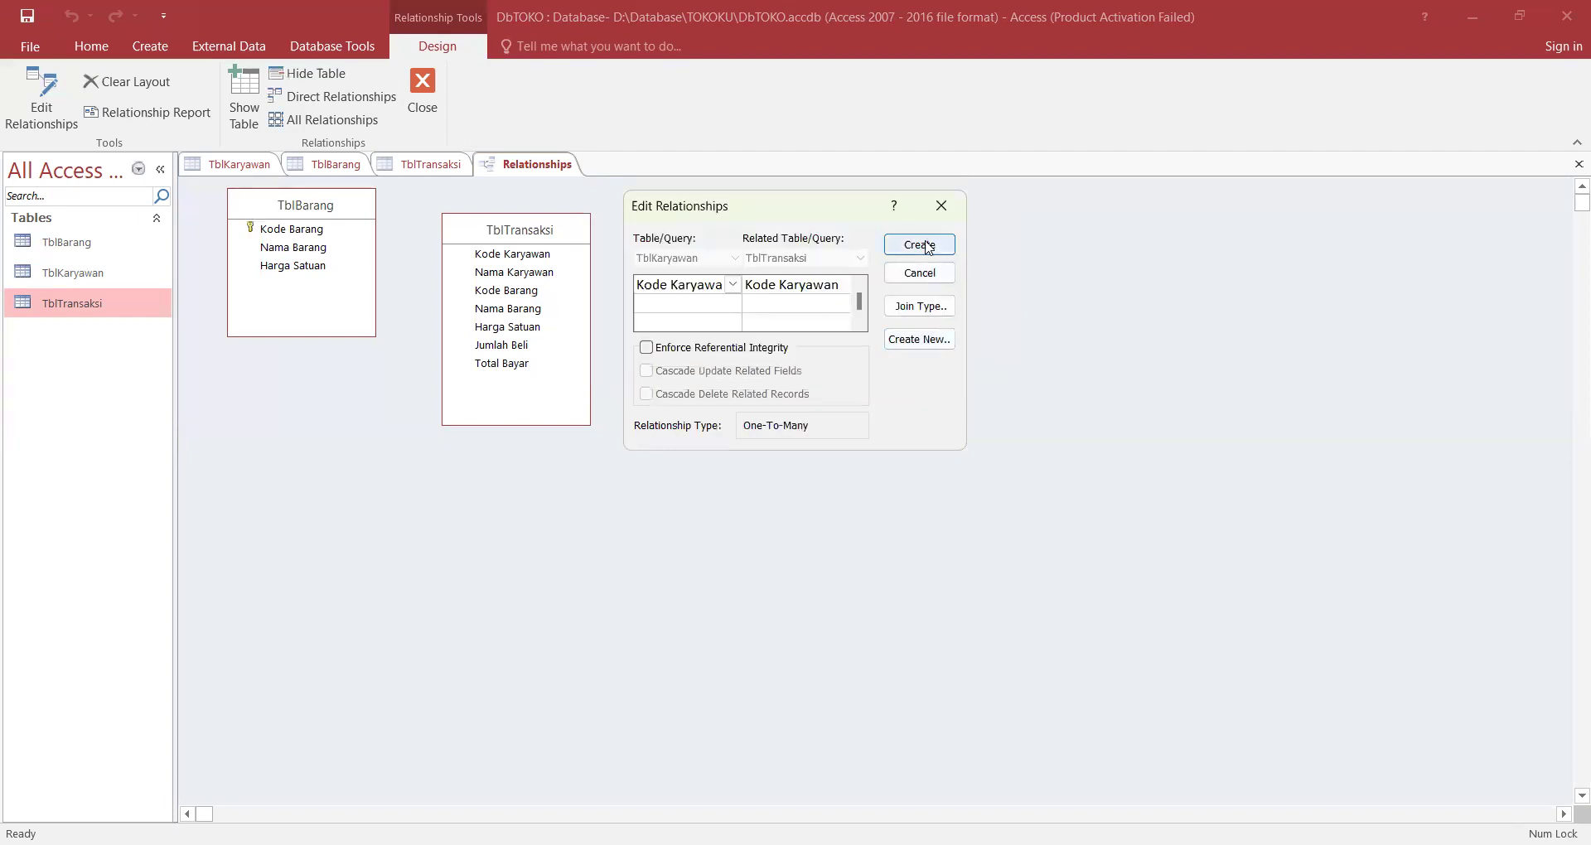
click(928, 245)
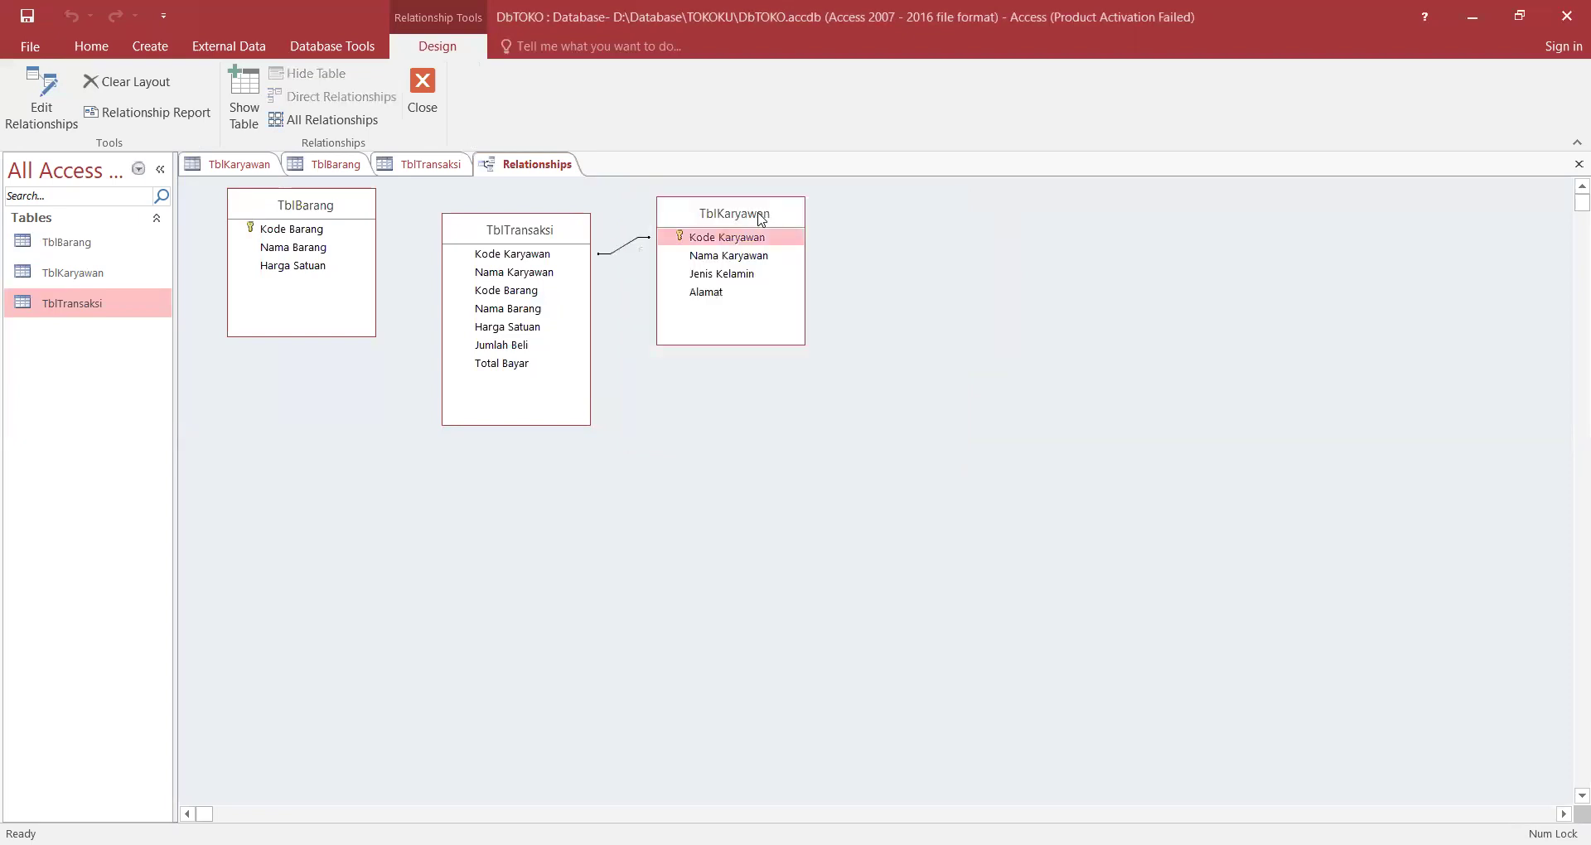
drag(760, 218, 802, 209)
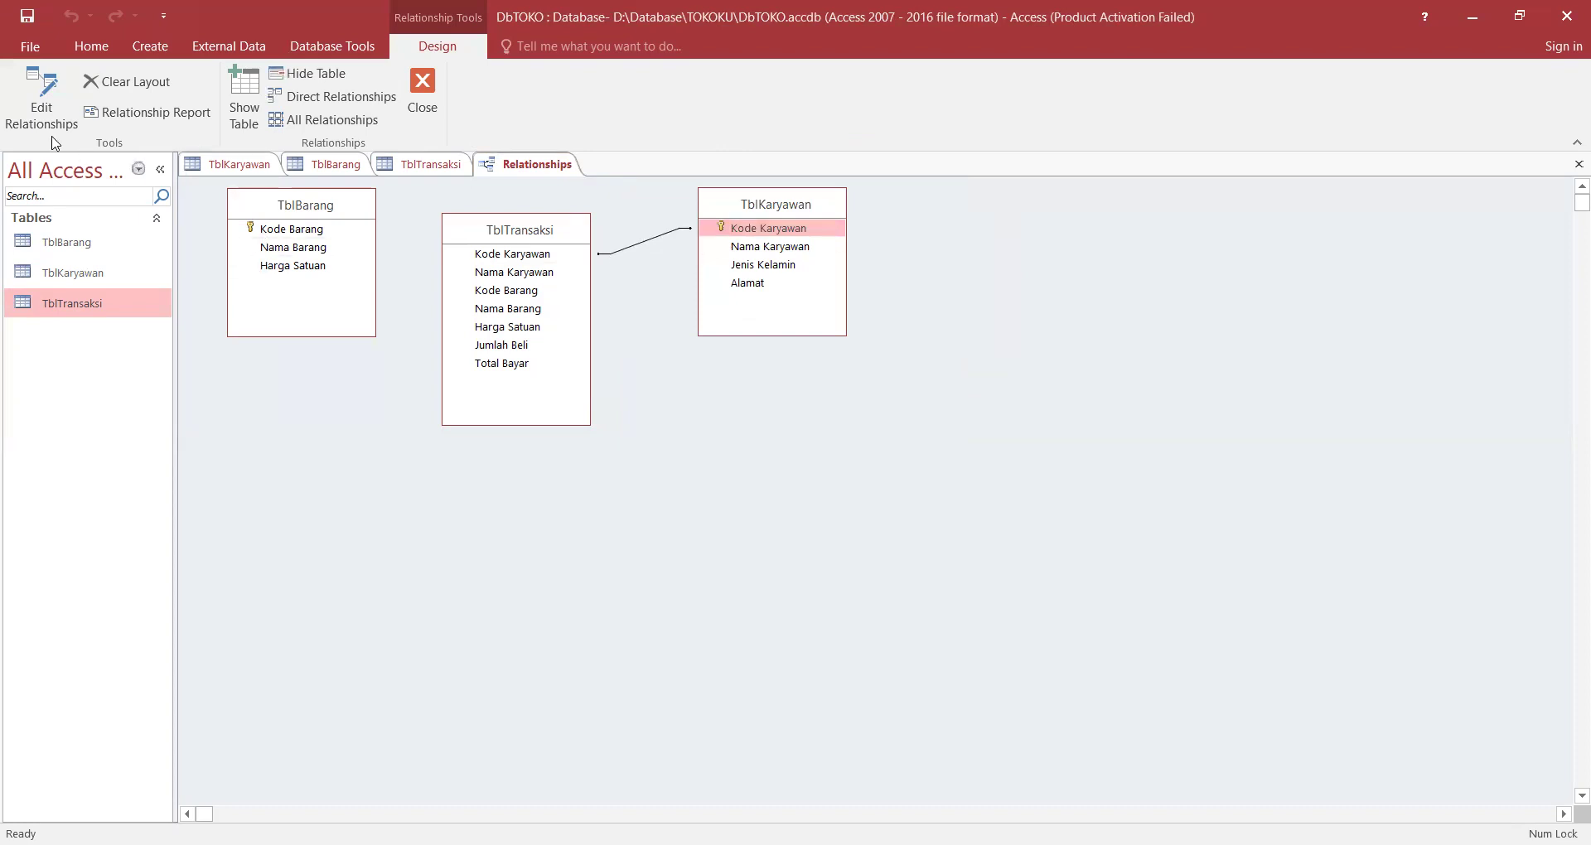
Create a relationship from Kode Barang in TblBarang to Kode Barang in TblTransaksi, then close the Relationships layout.
click(37, 115)
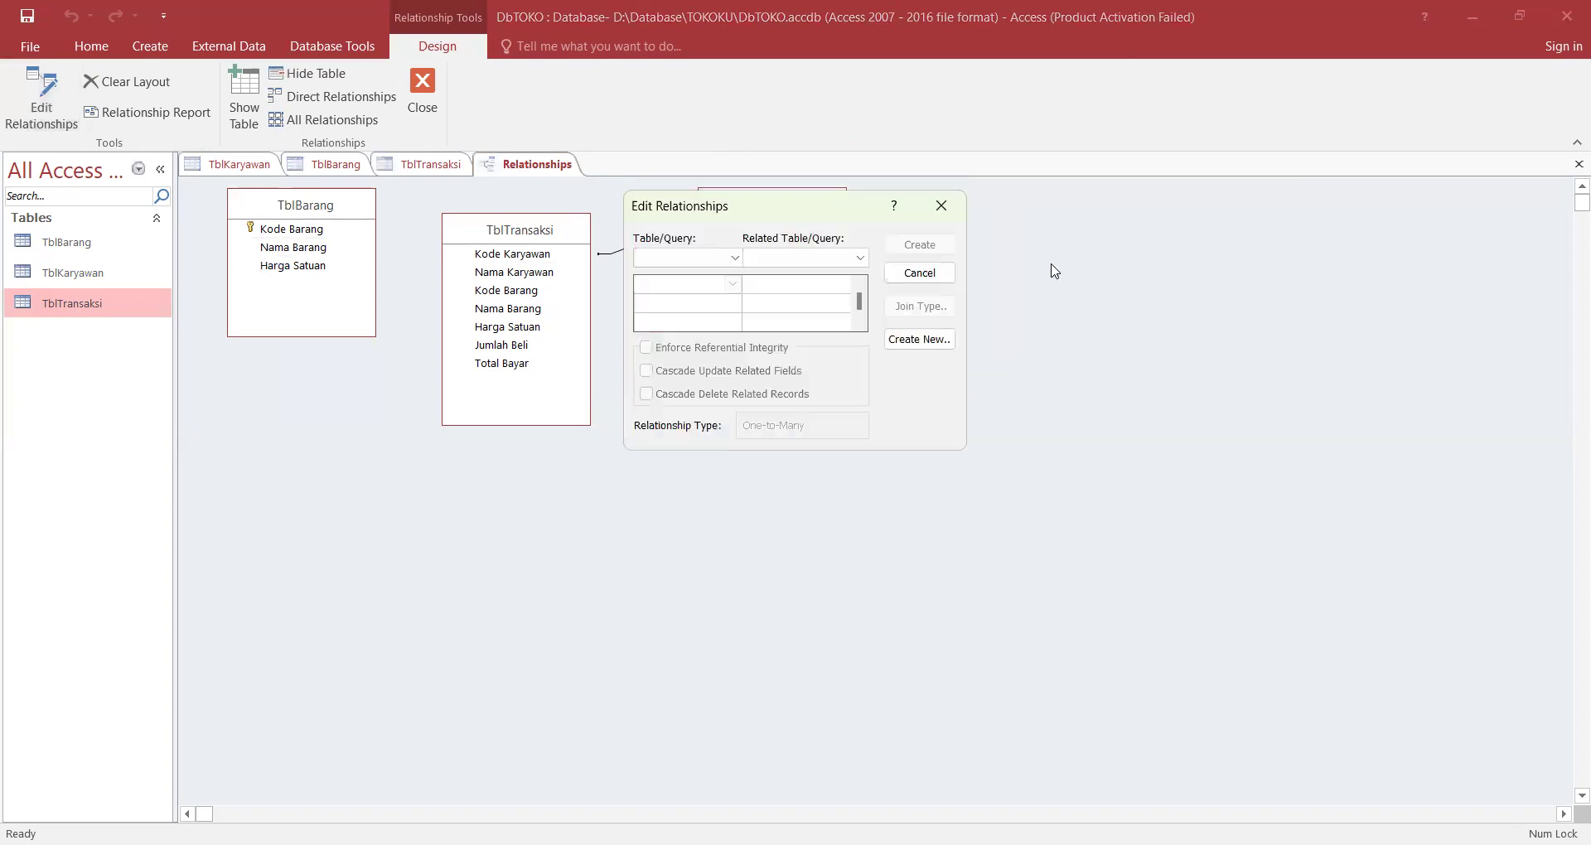
click(920, 339)
click(779, 284)
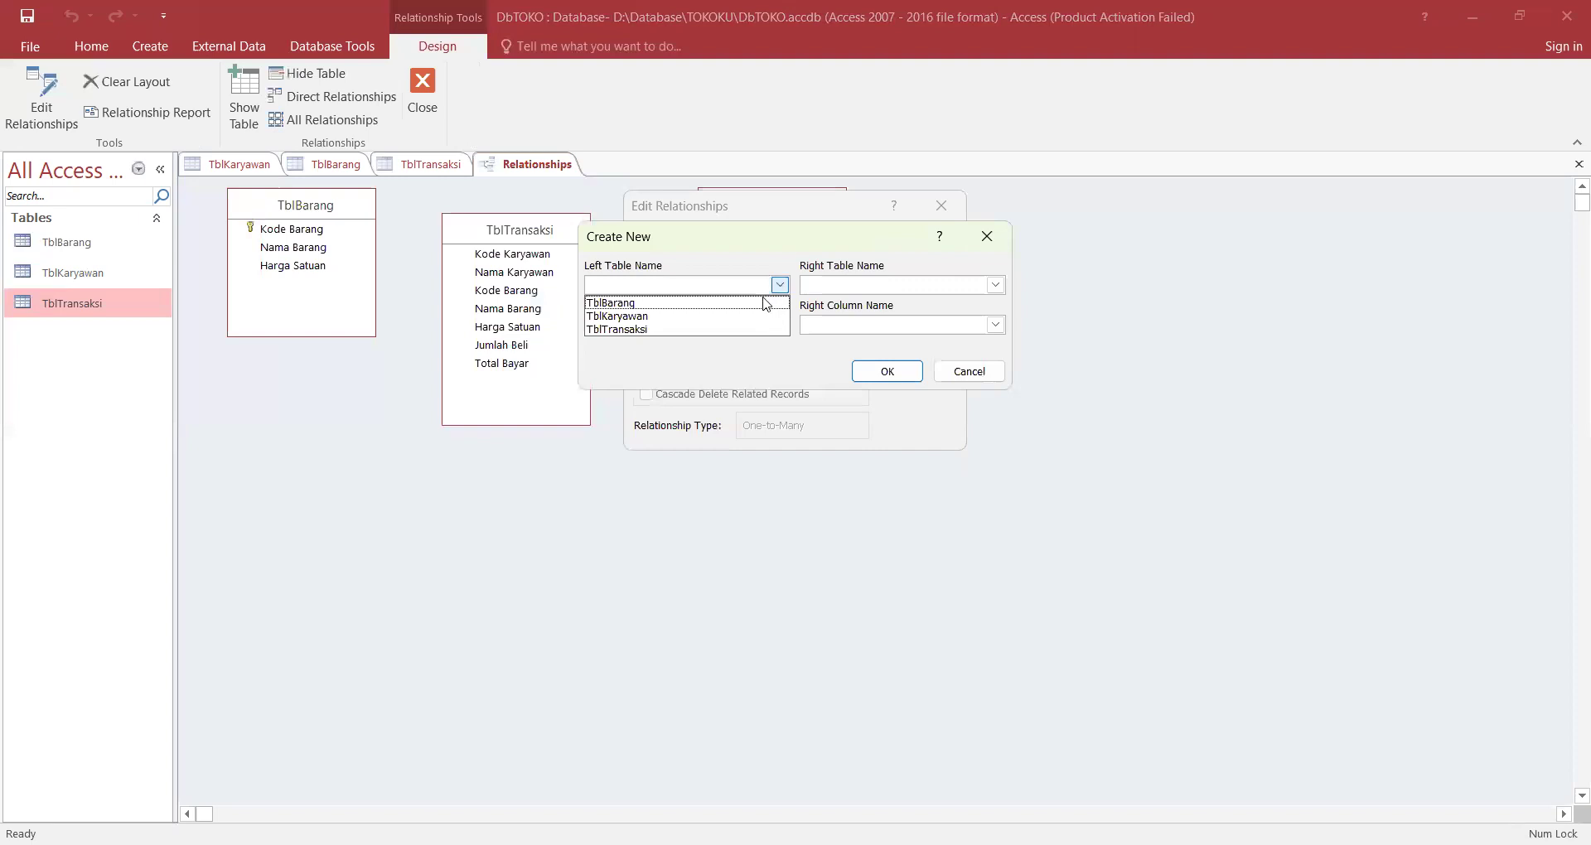
click(765, 303)
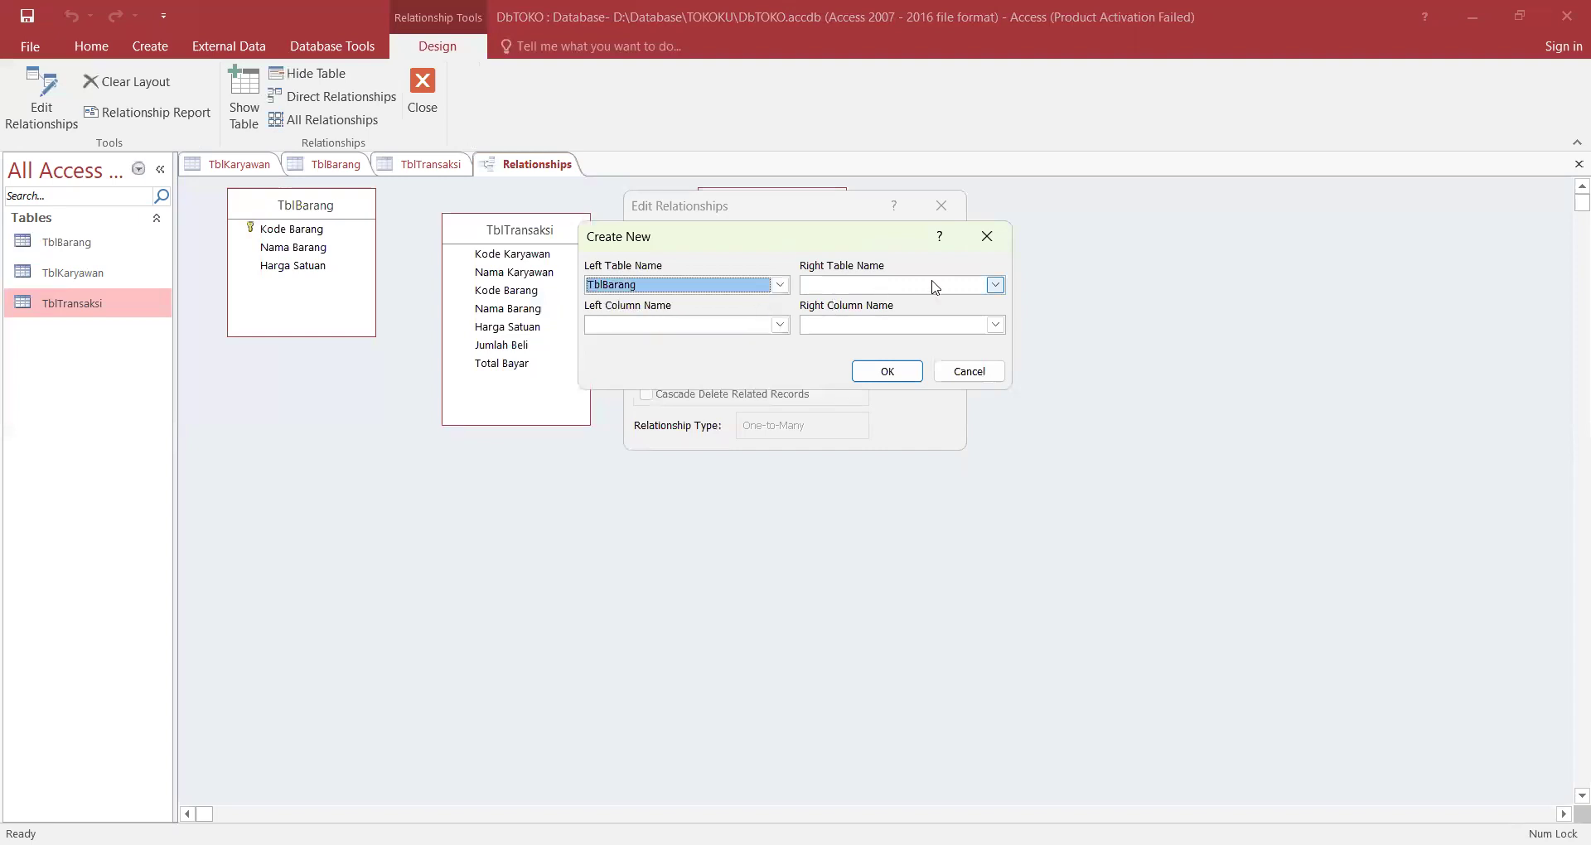
click(995, 284)
click(961, 332)
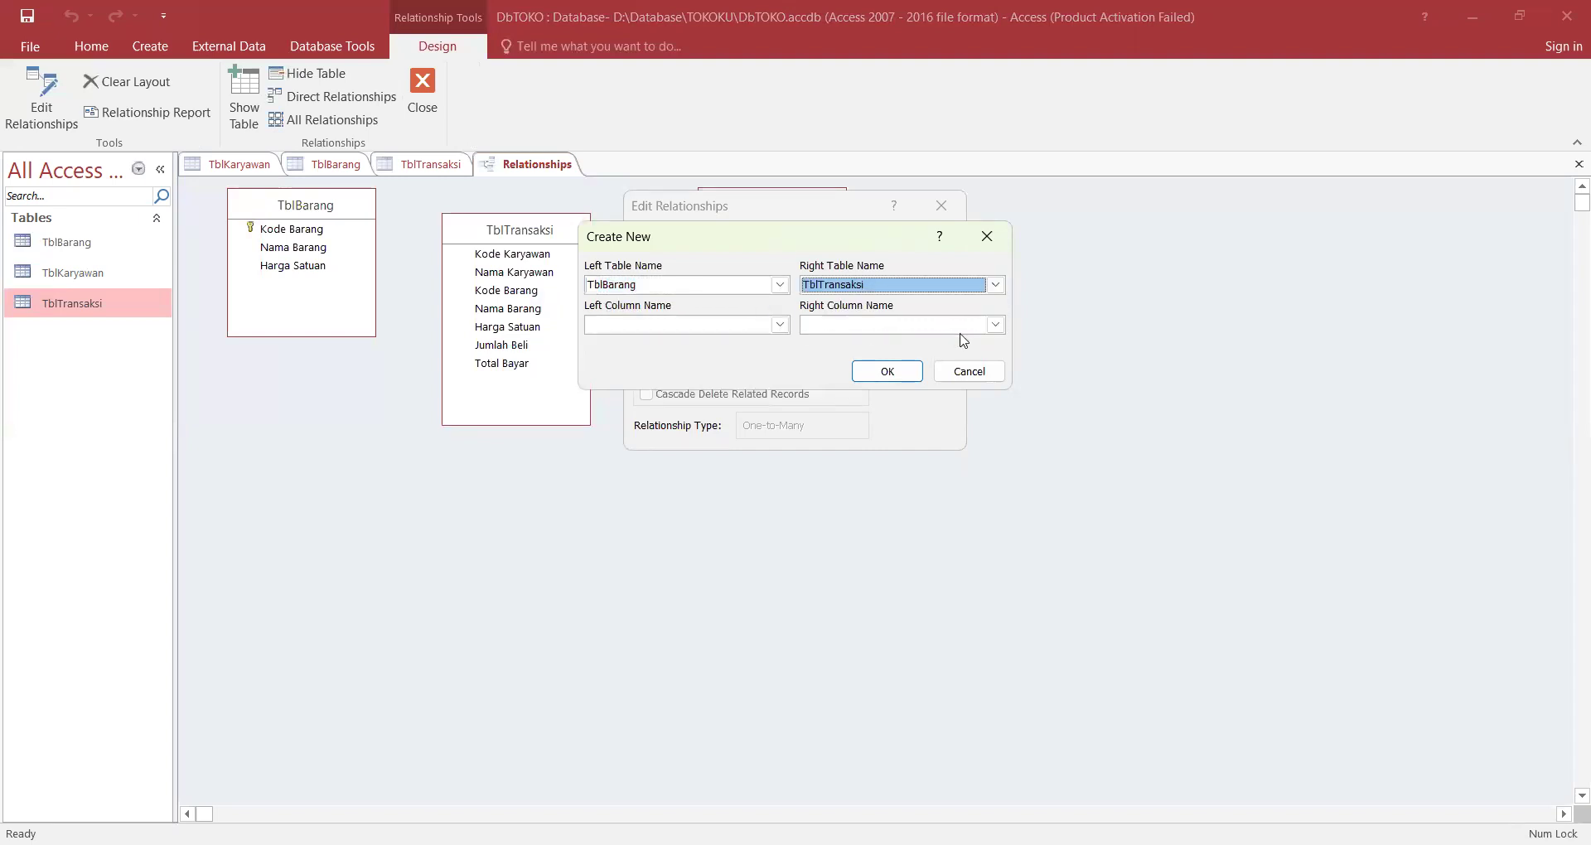
click(779, 324)
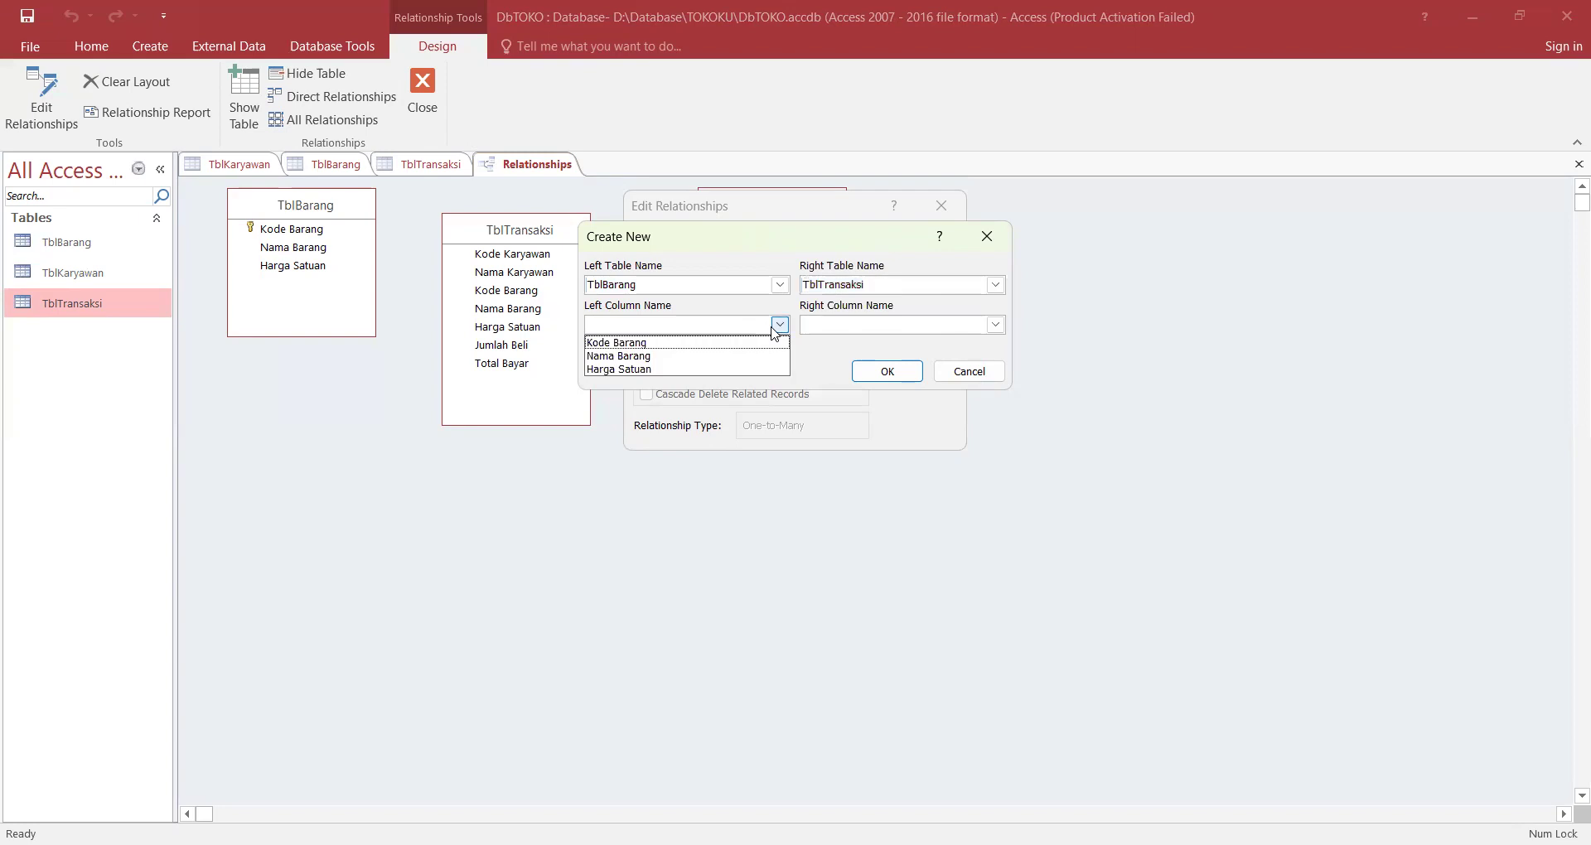
click(729, 343)
click(824, 326)
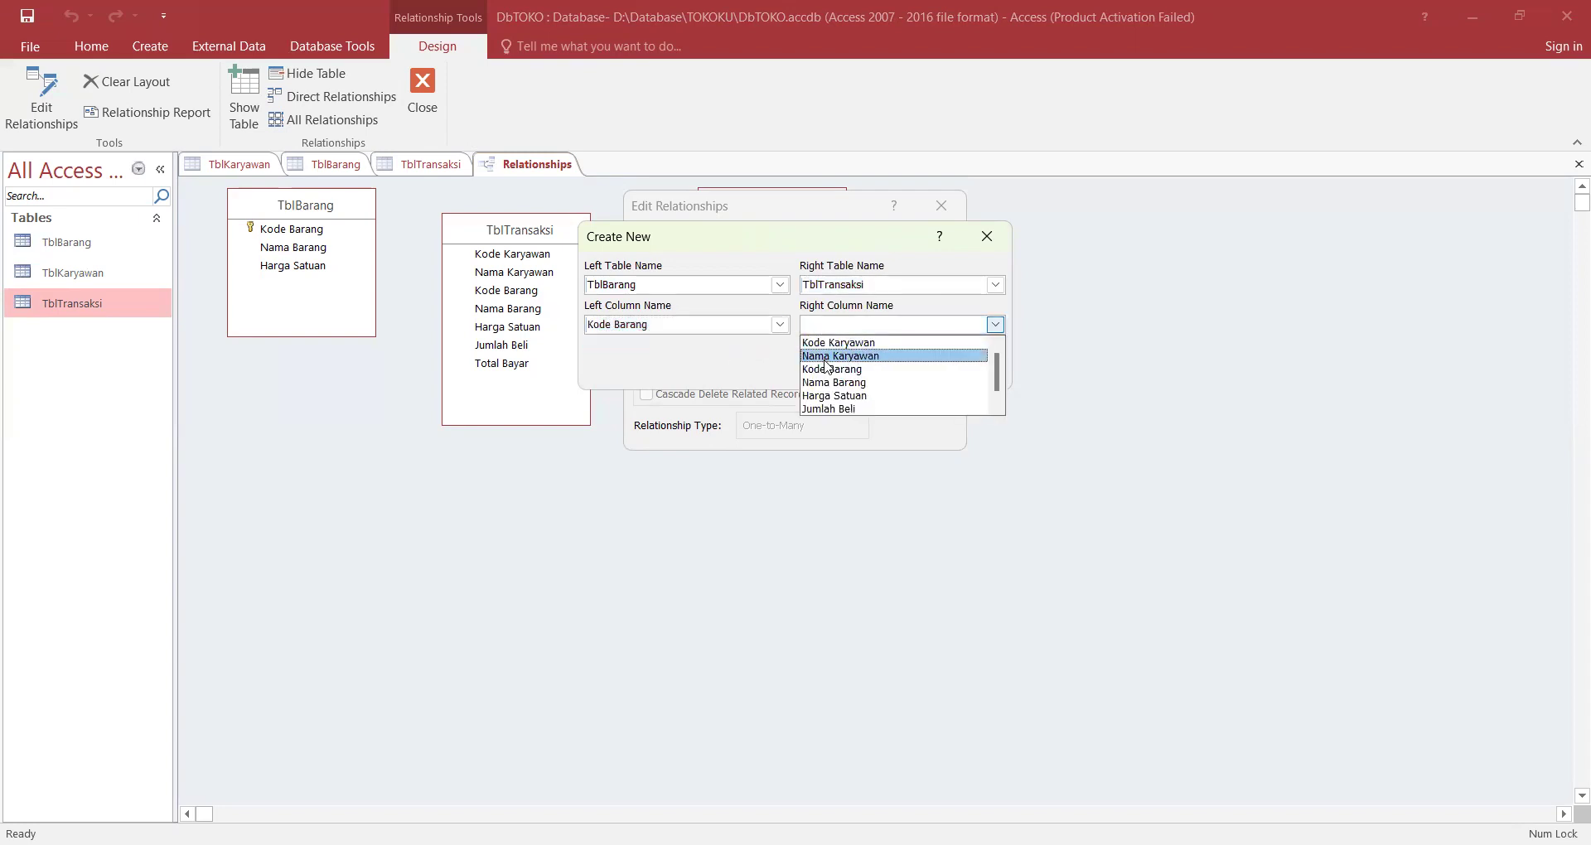
click(826, 369)
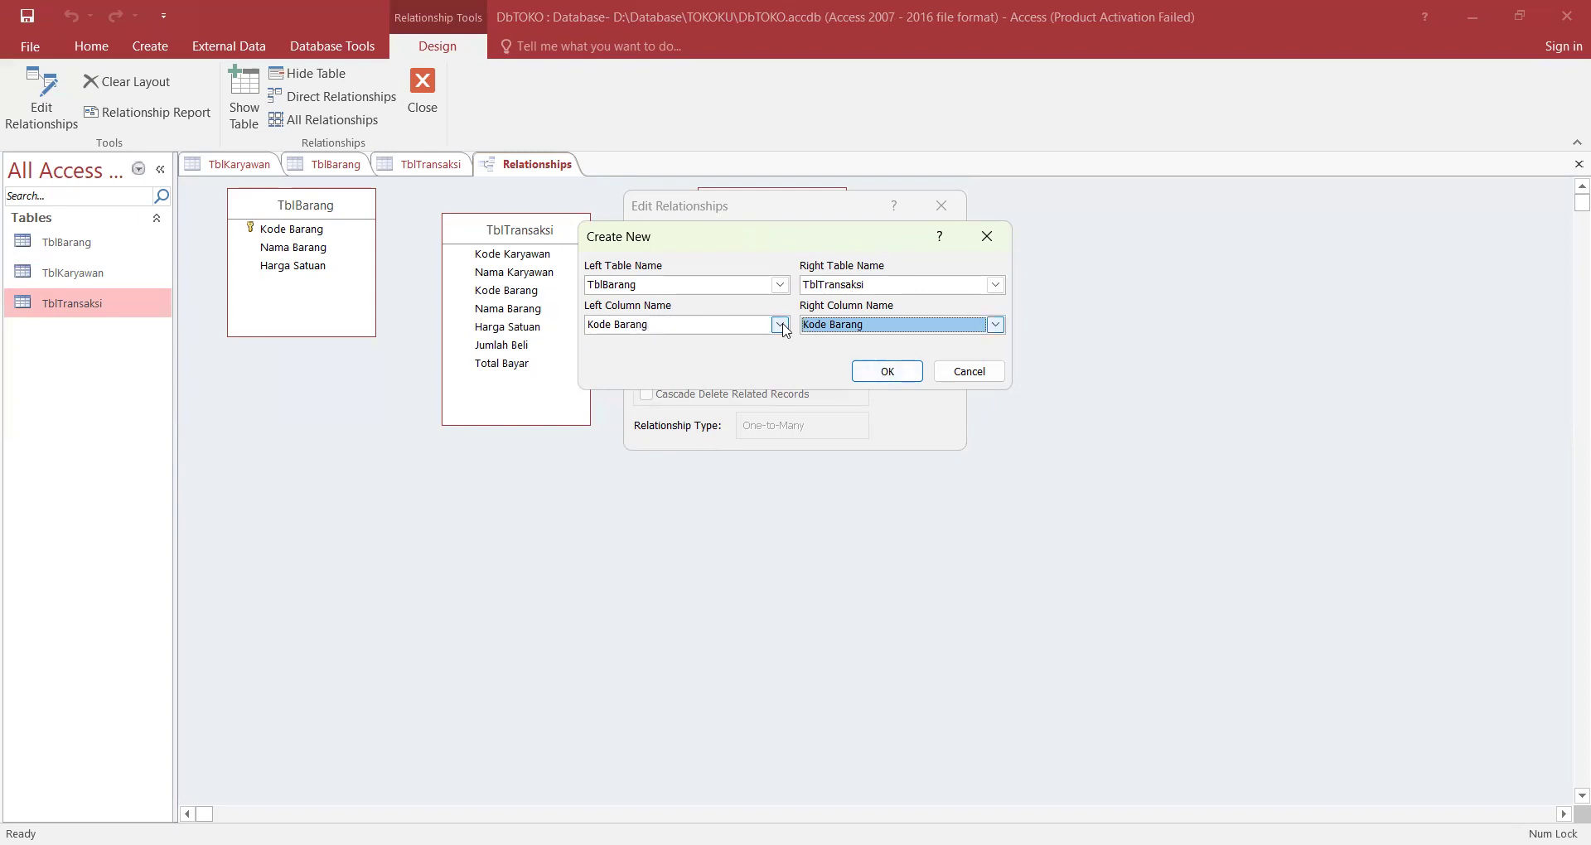
click(890, 377)
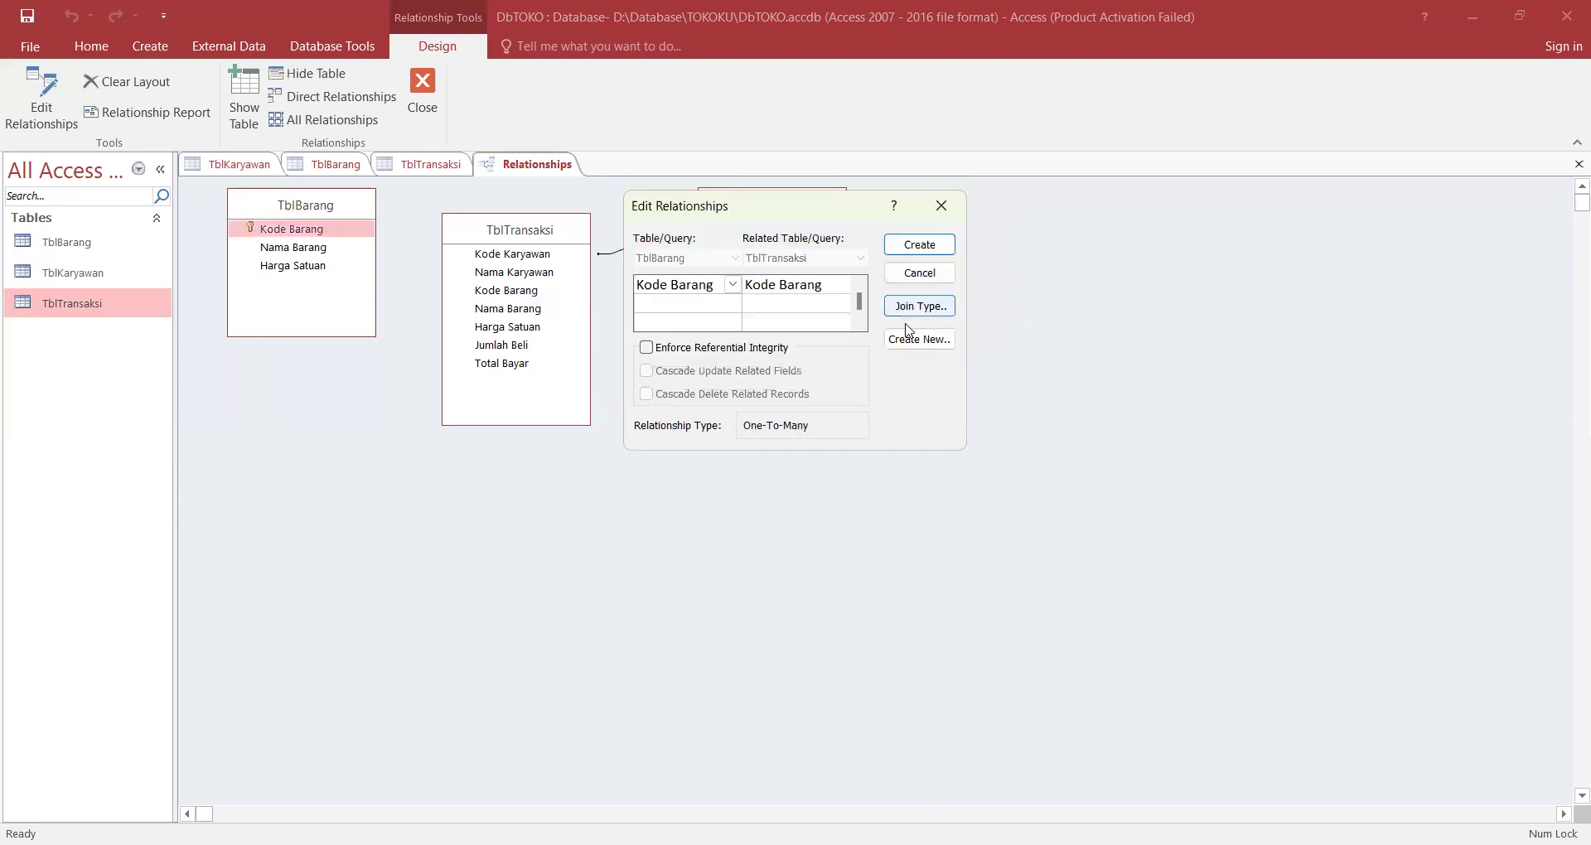
click(919, 245)
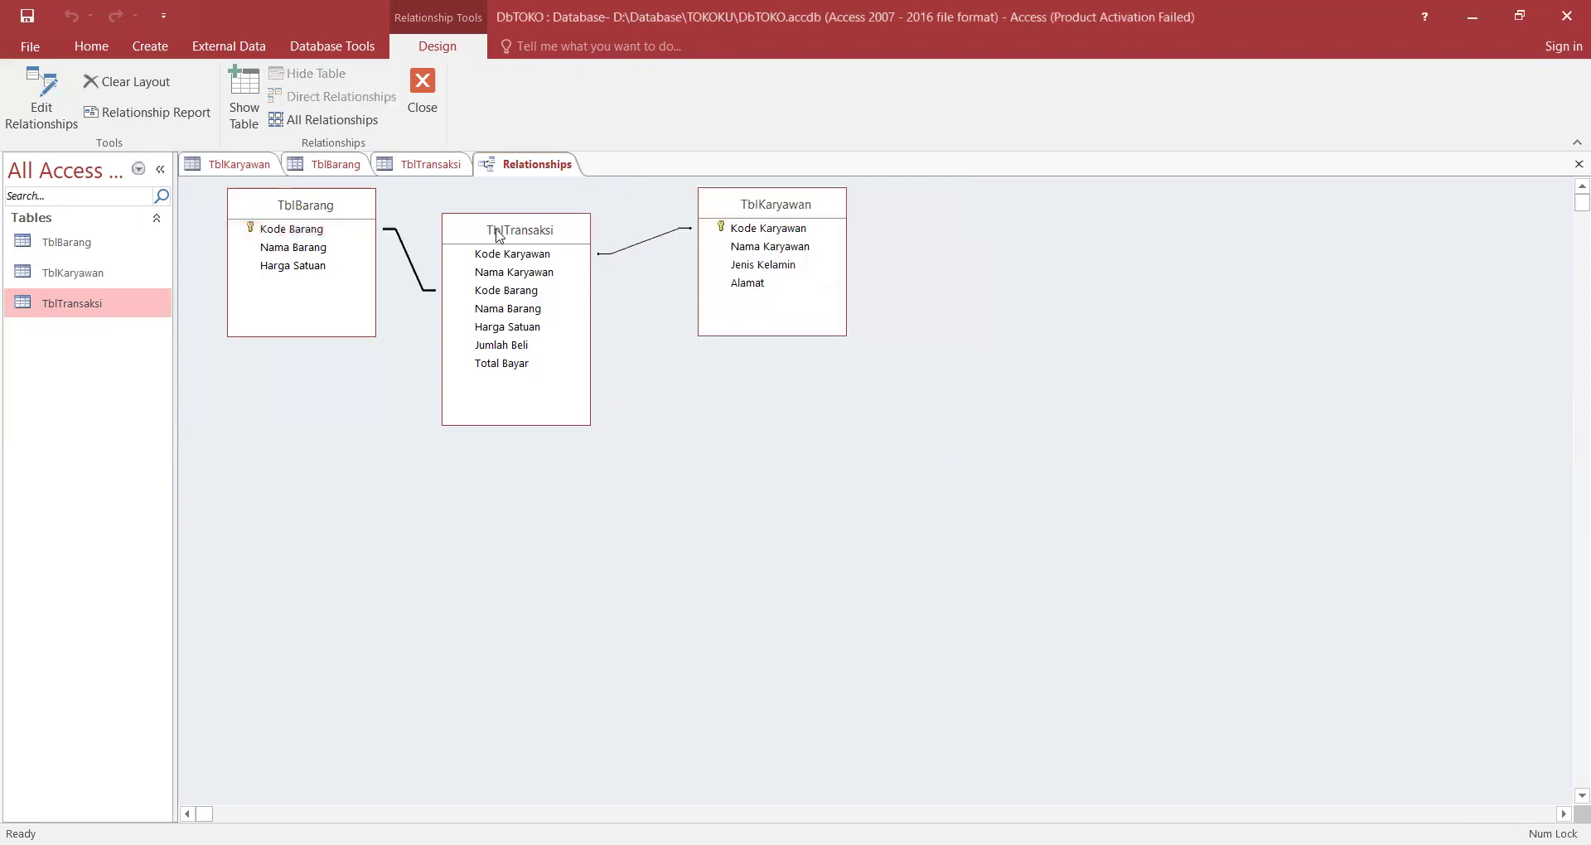
drag(523, 232, 542, 231)
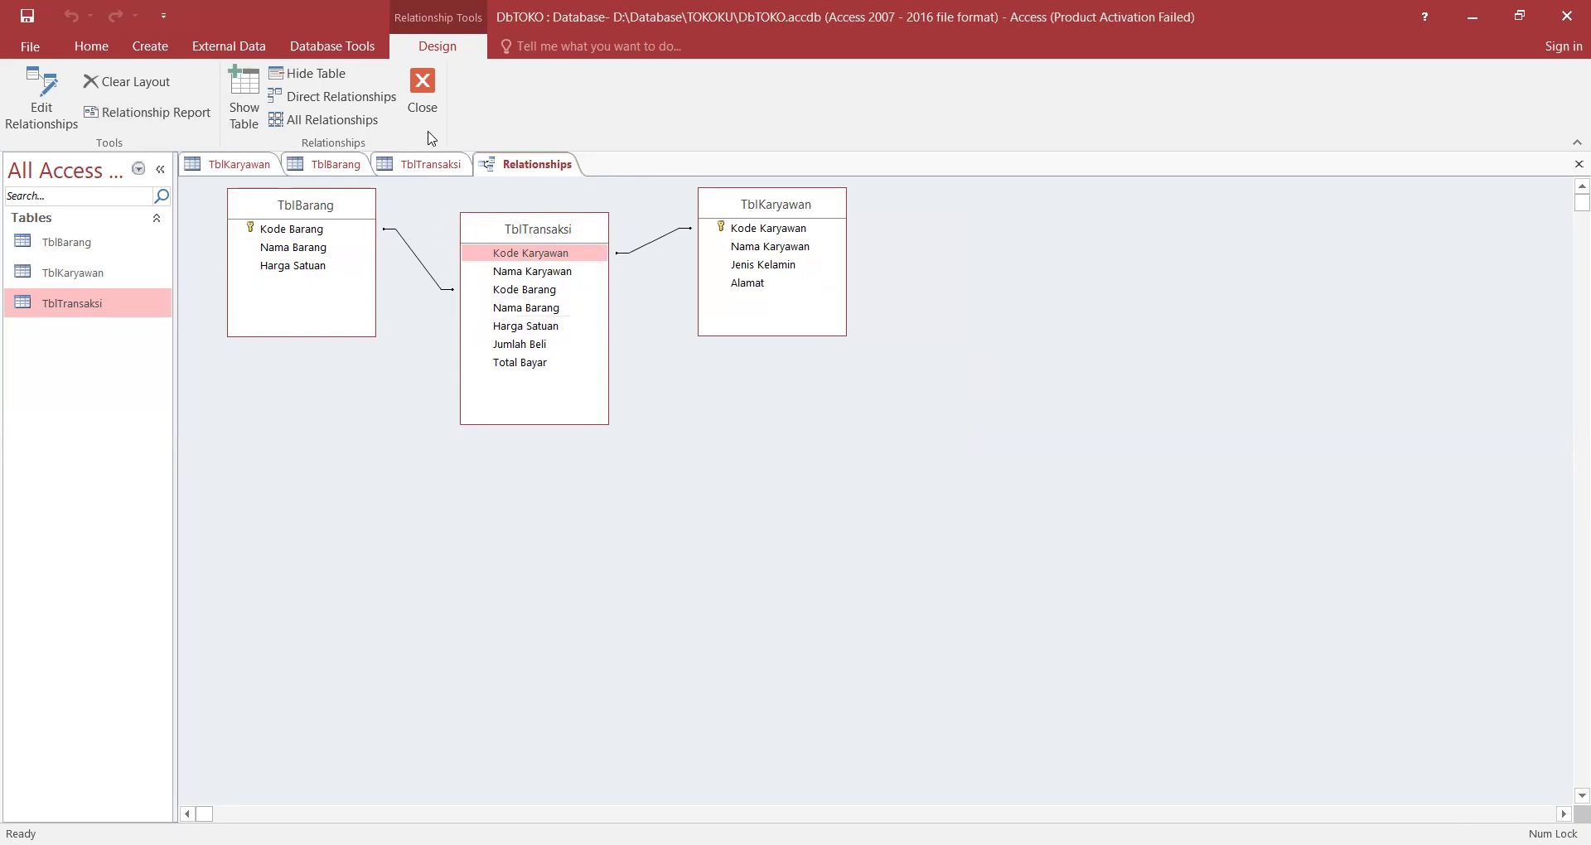
click(423, 91)
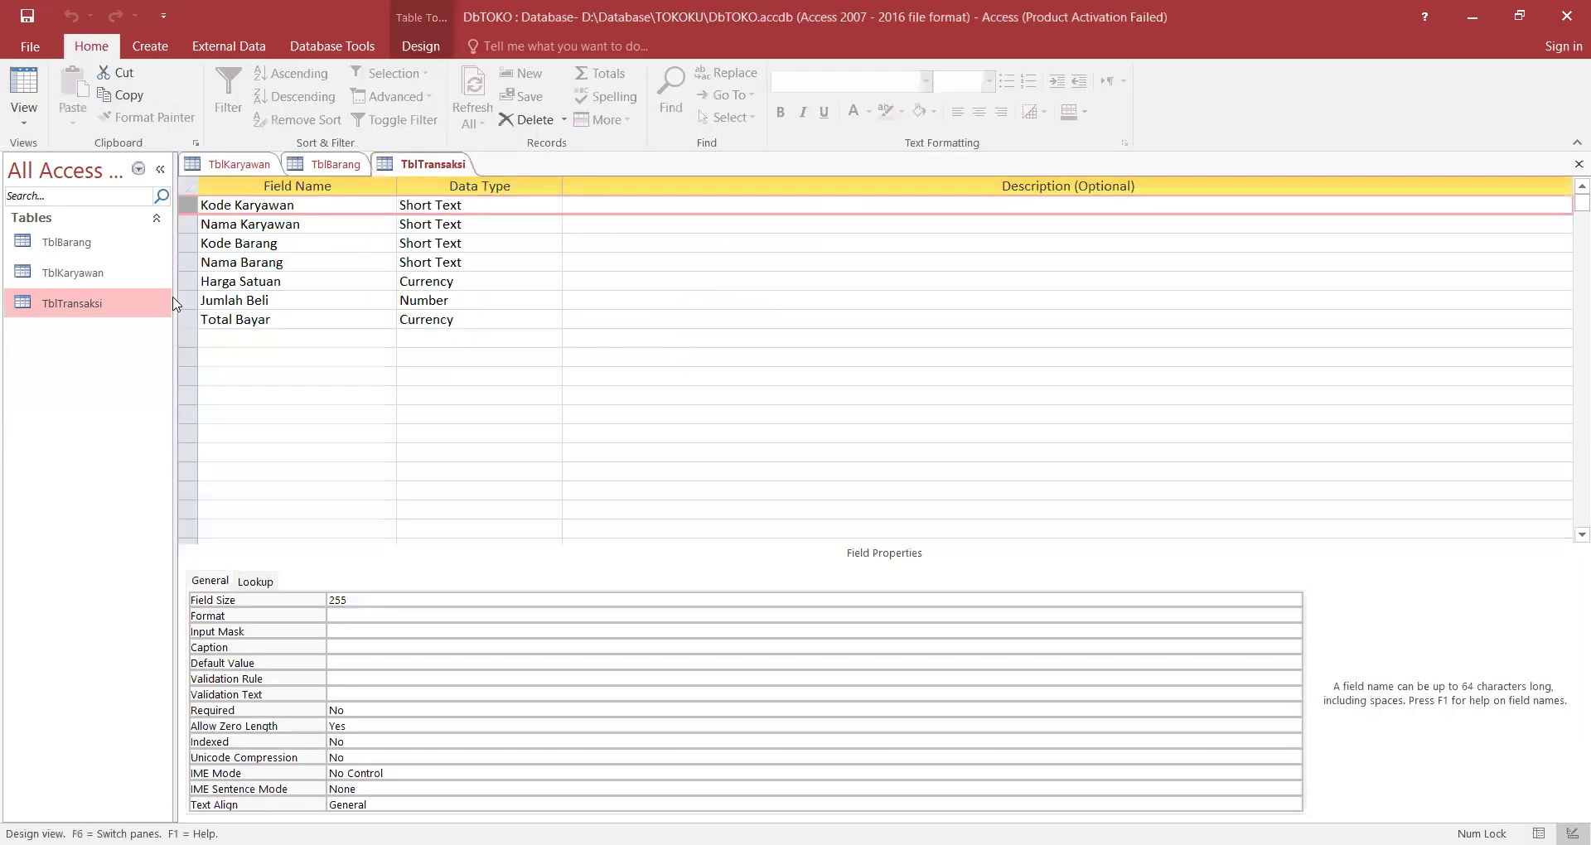
View the datasheets of TblTransaksi, TblBarang and TblKaryawan to check their records, then return to TblTransaksi.
double_click(89, 307)
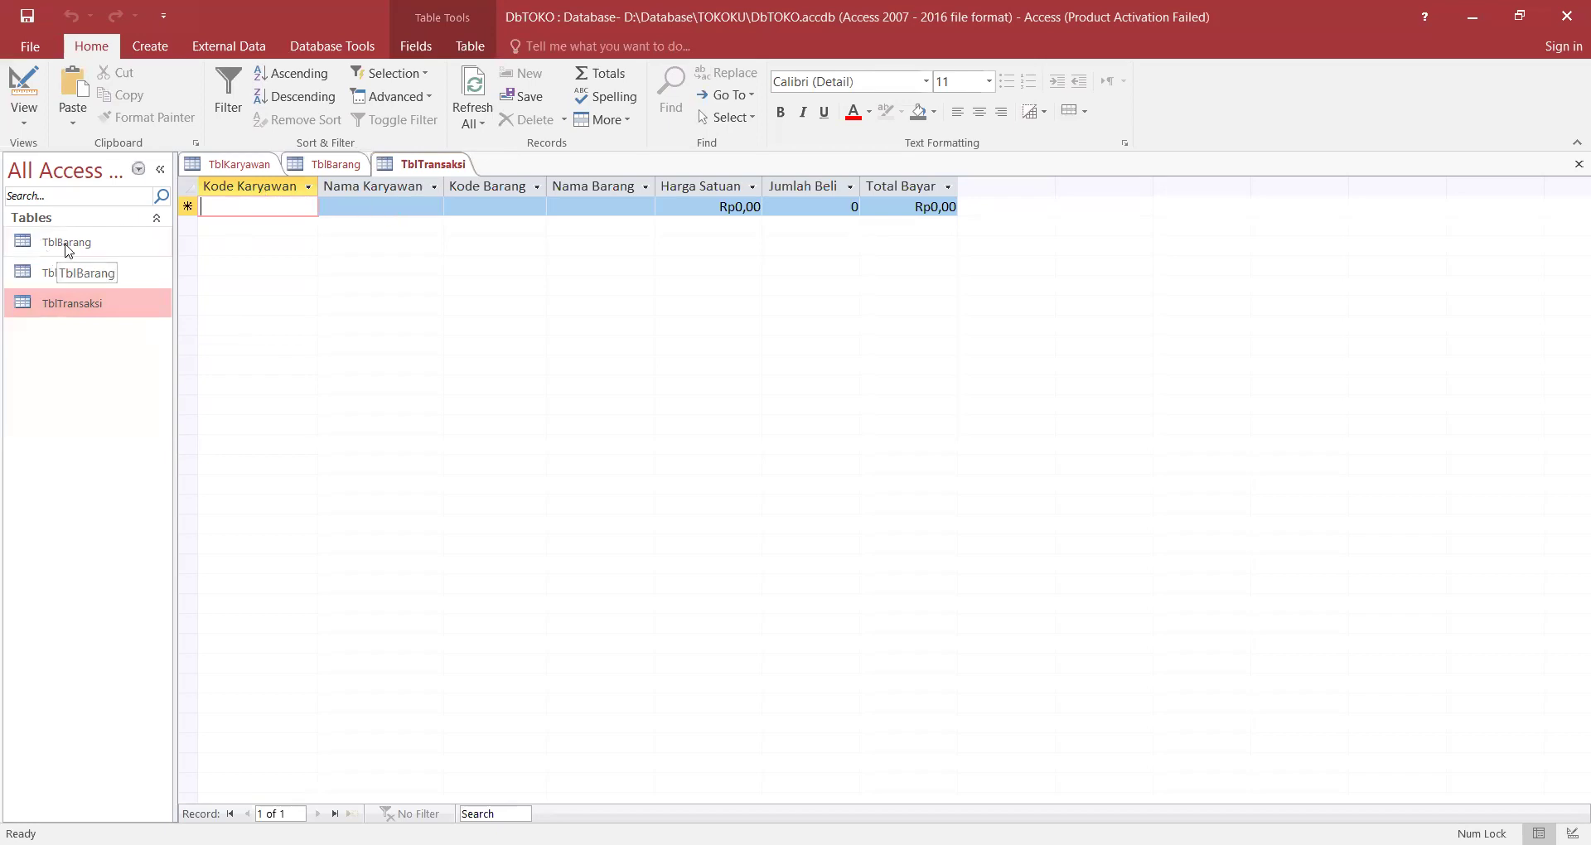
double_click(65, 246)
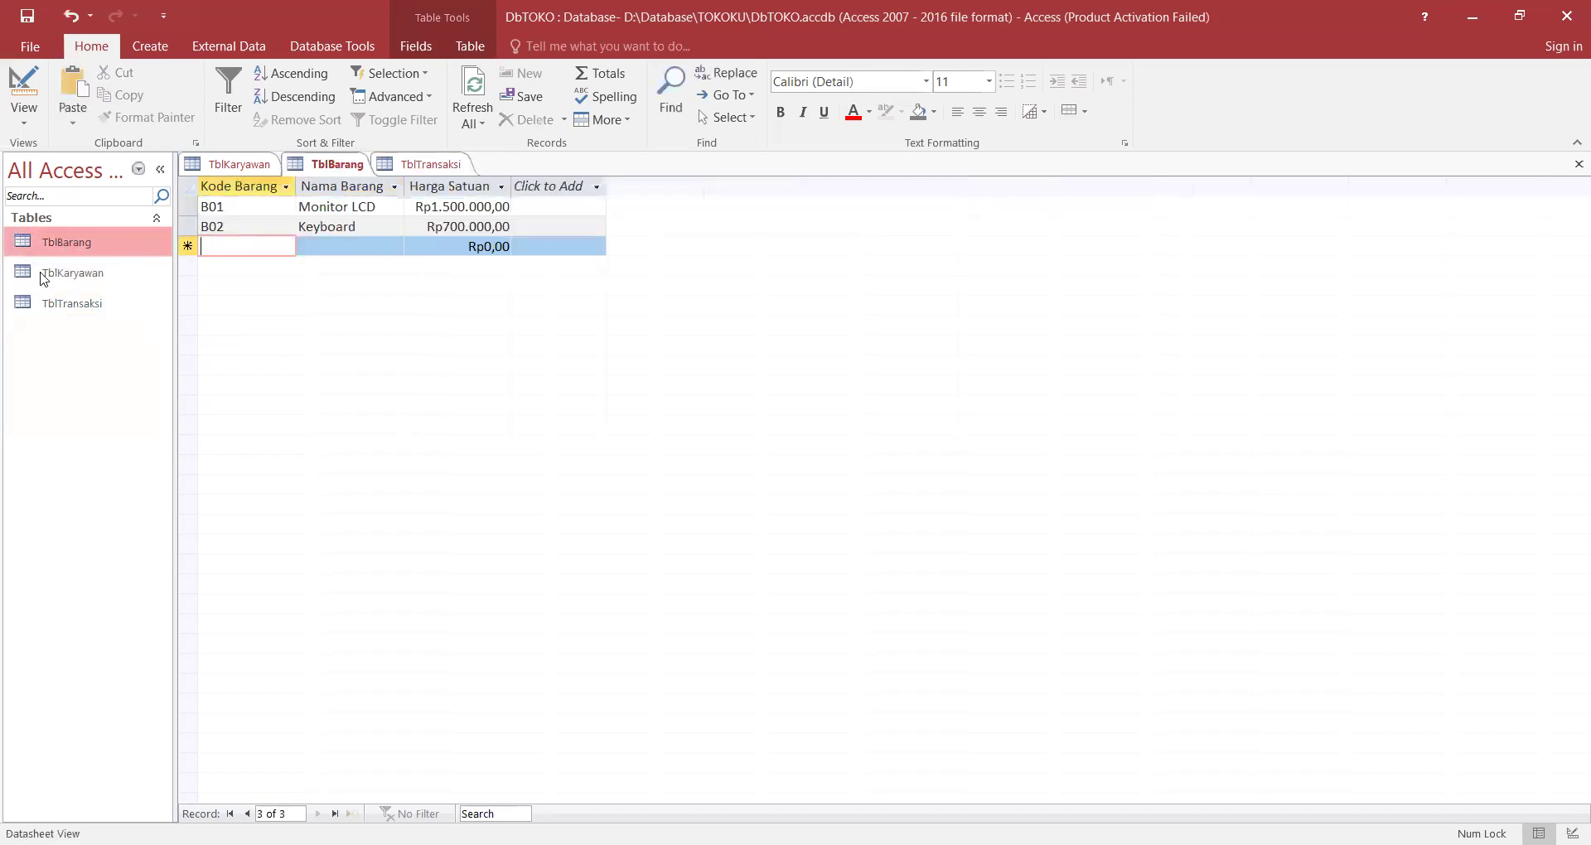
double_click(106, 271)
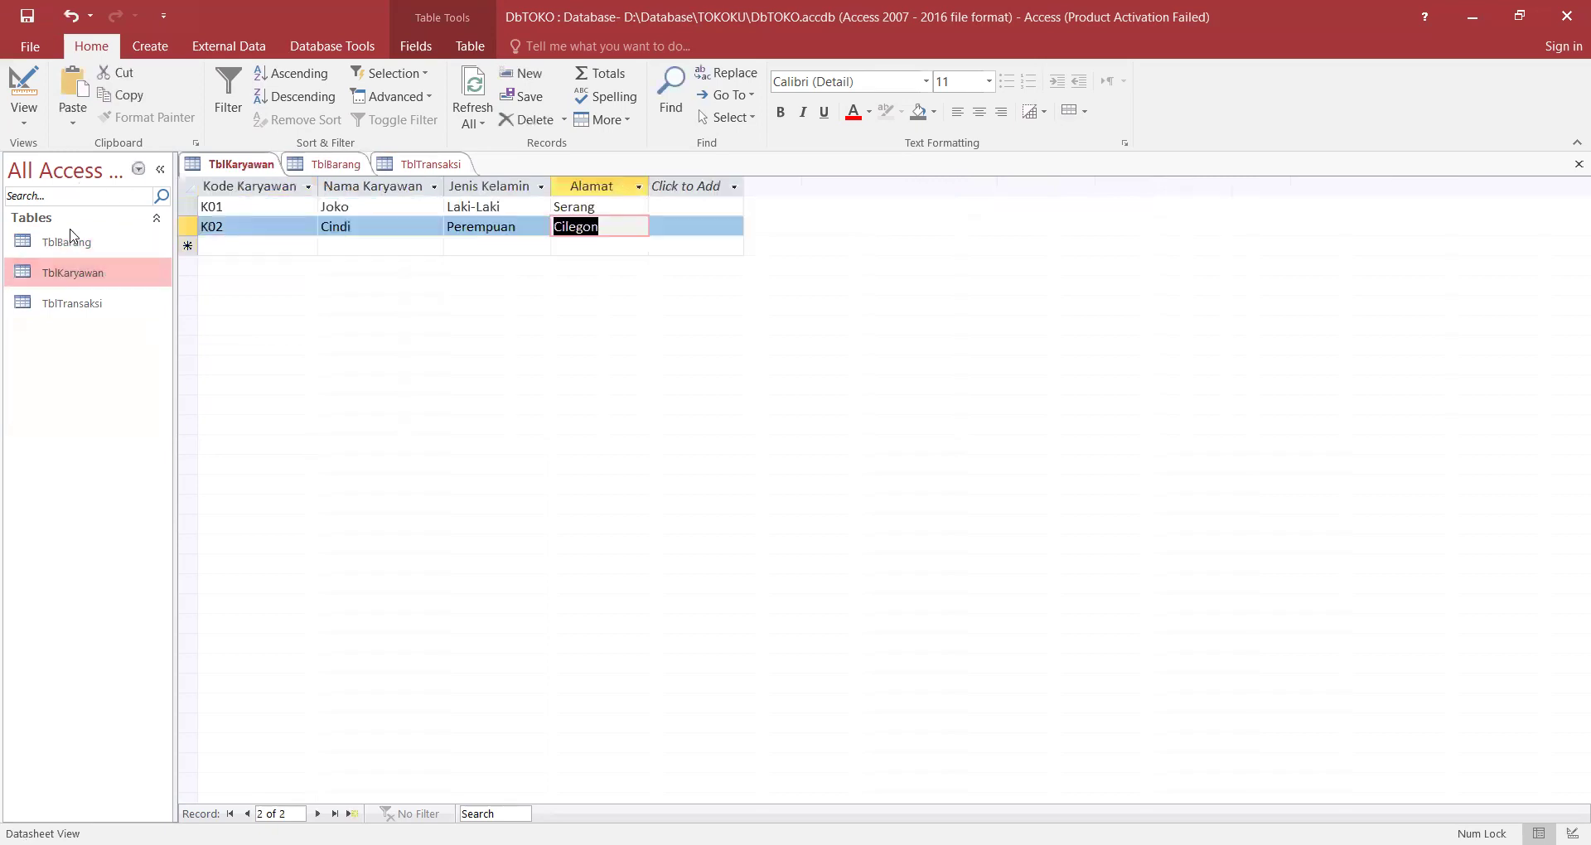
click(270, 242)
double_click(88, 303)
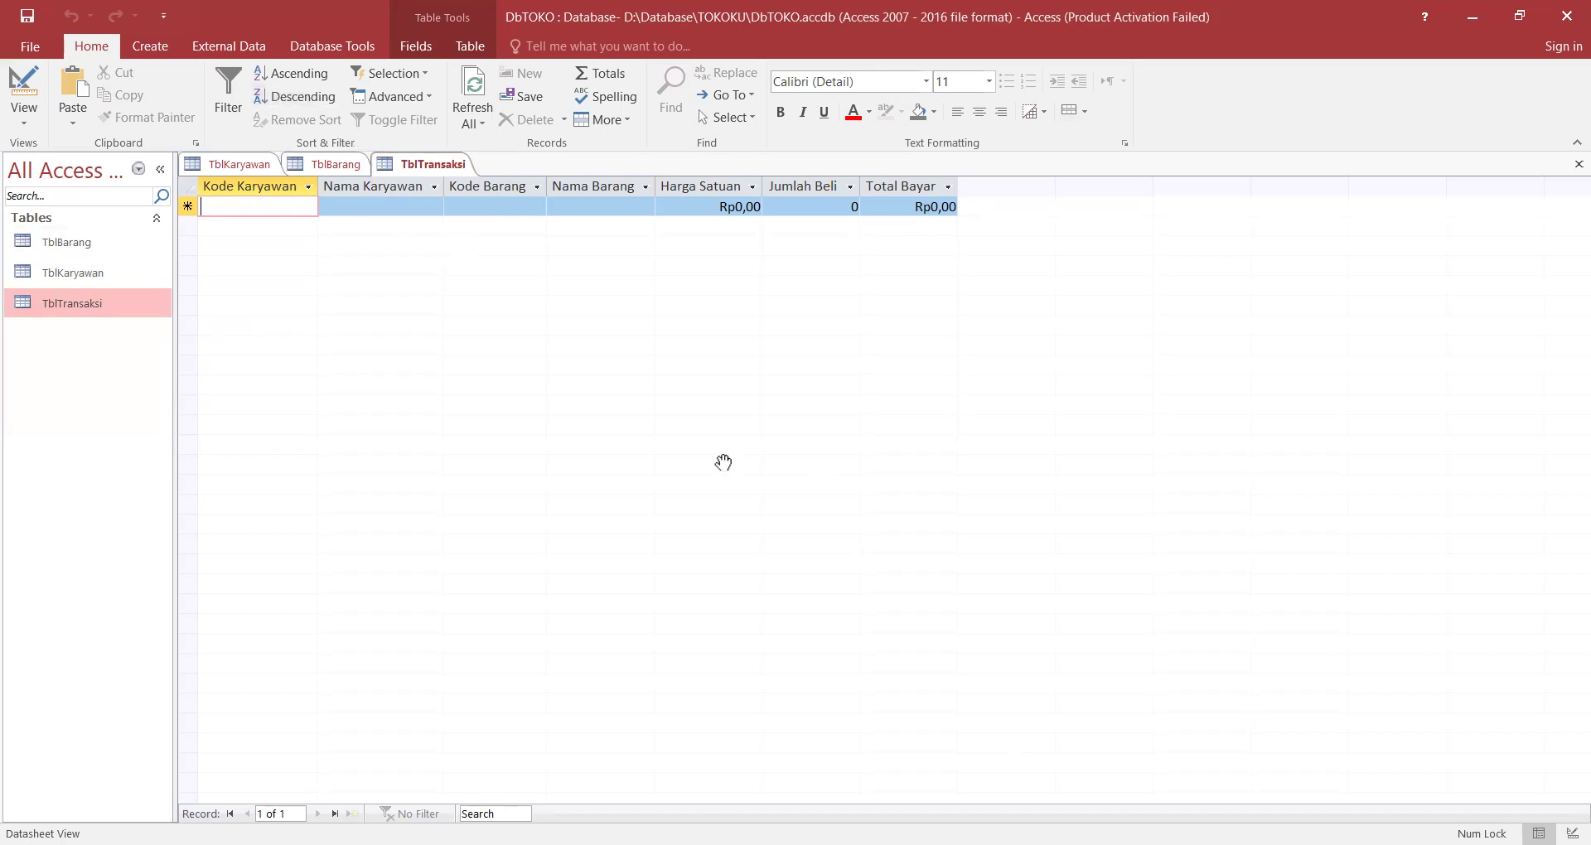
Switch to the module PDF in Nitro Pro, read the Query section's instructions, and return to Access.
key(alt+Tab)
scroll(721, 462, down, 9)
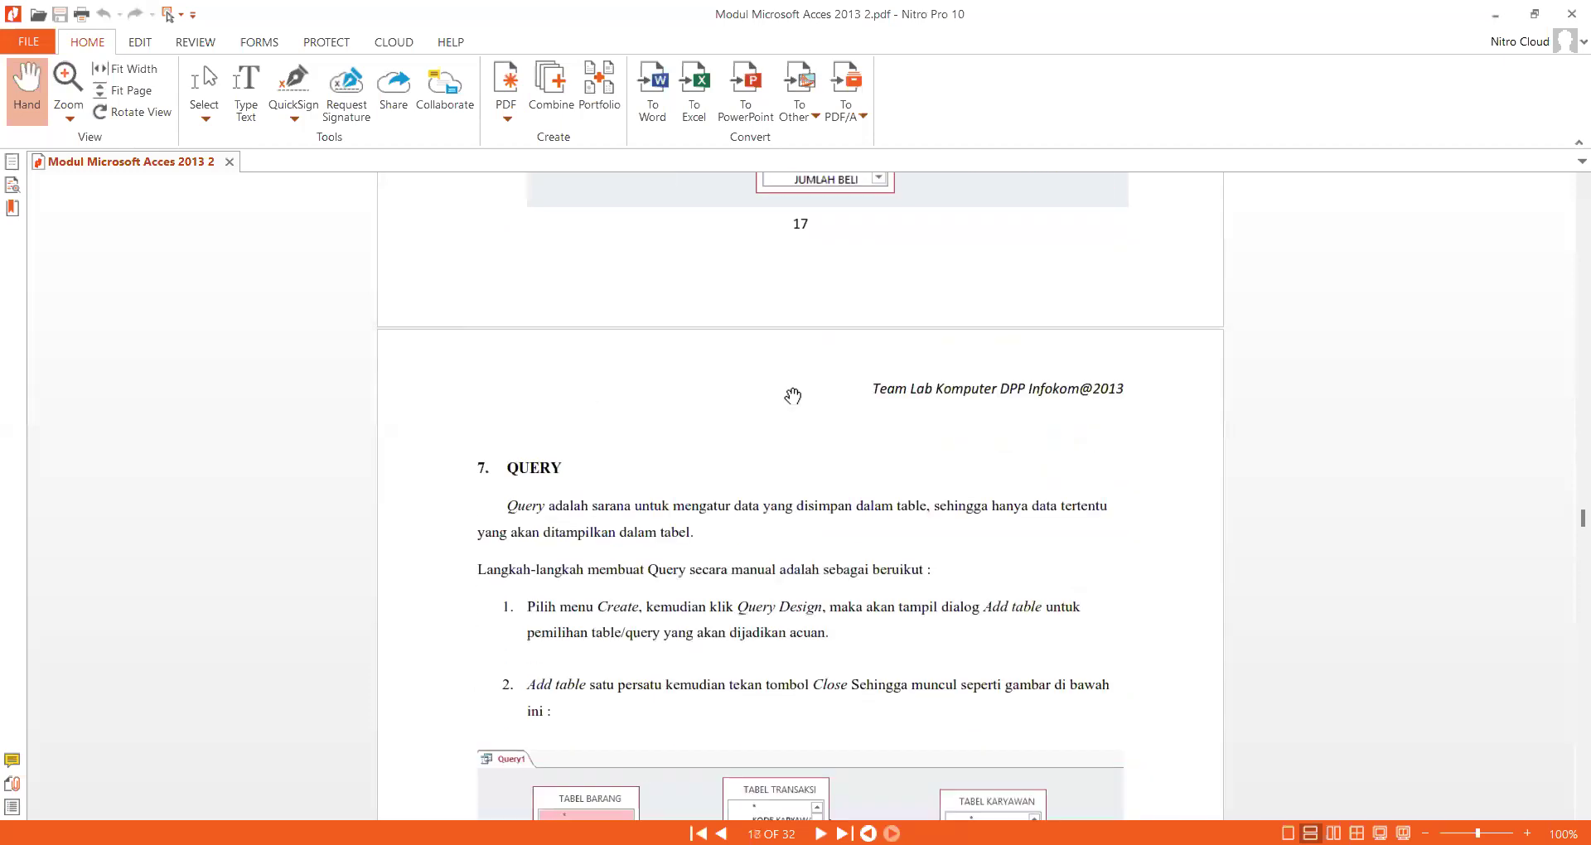
scroll(818, 497, down, 3)
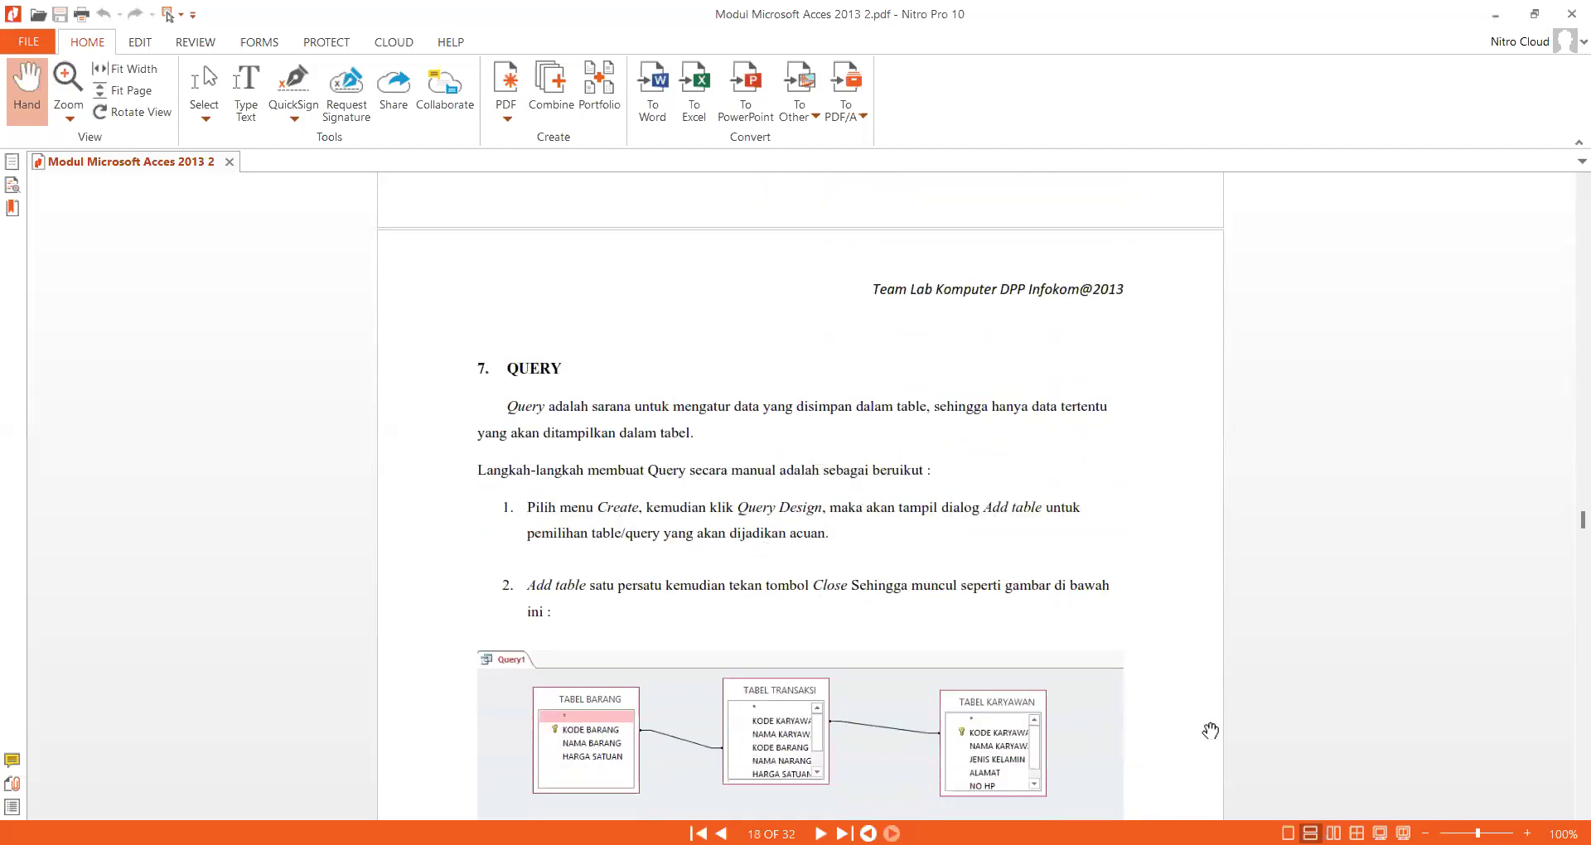
scroll(1076, 645, down, 3)
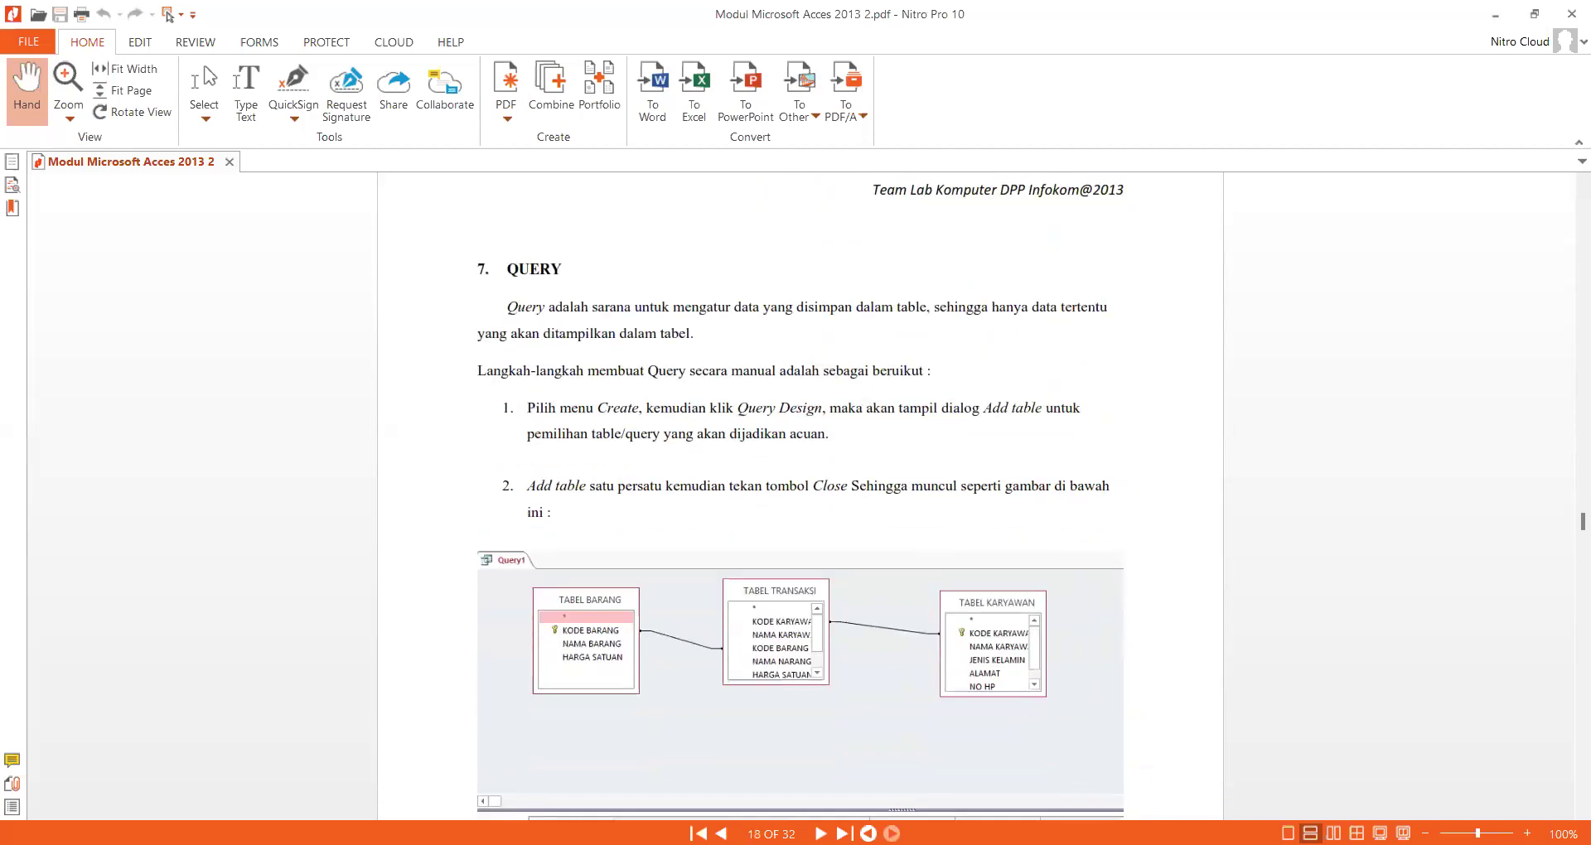
key(alt+Tab)
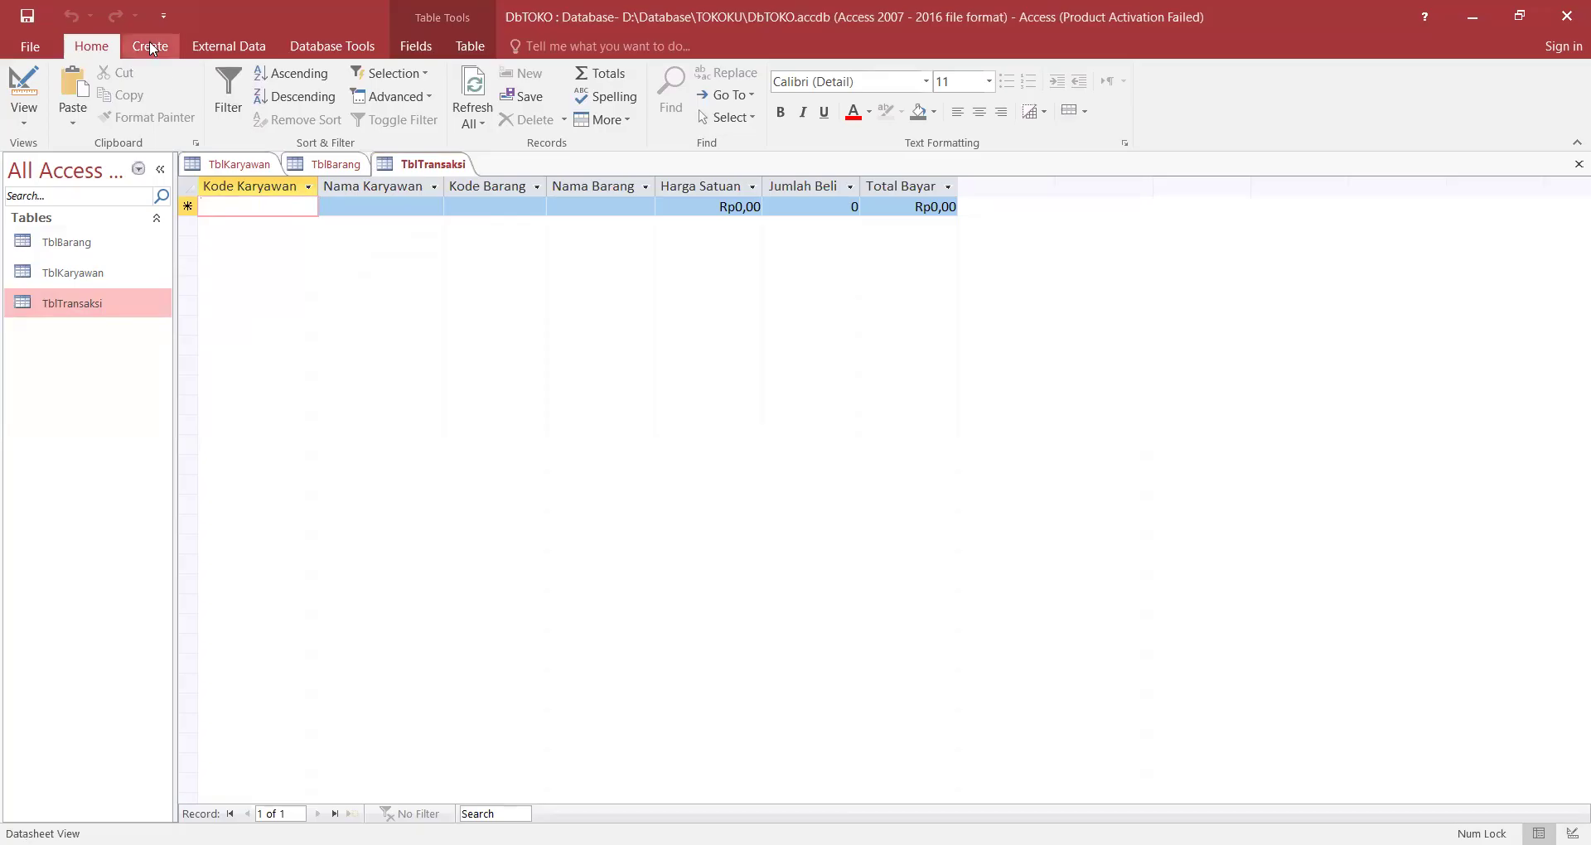
Create a new query in design view and add TblBarang, TblKaryawan and TblTransaksi to it.
click(150, 45)
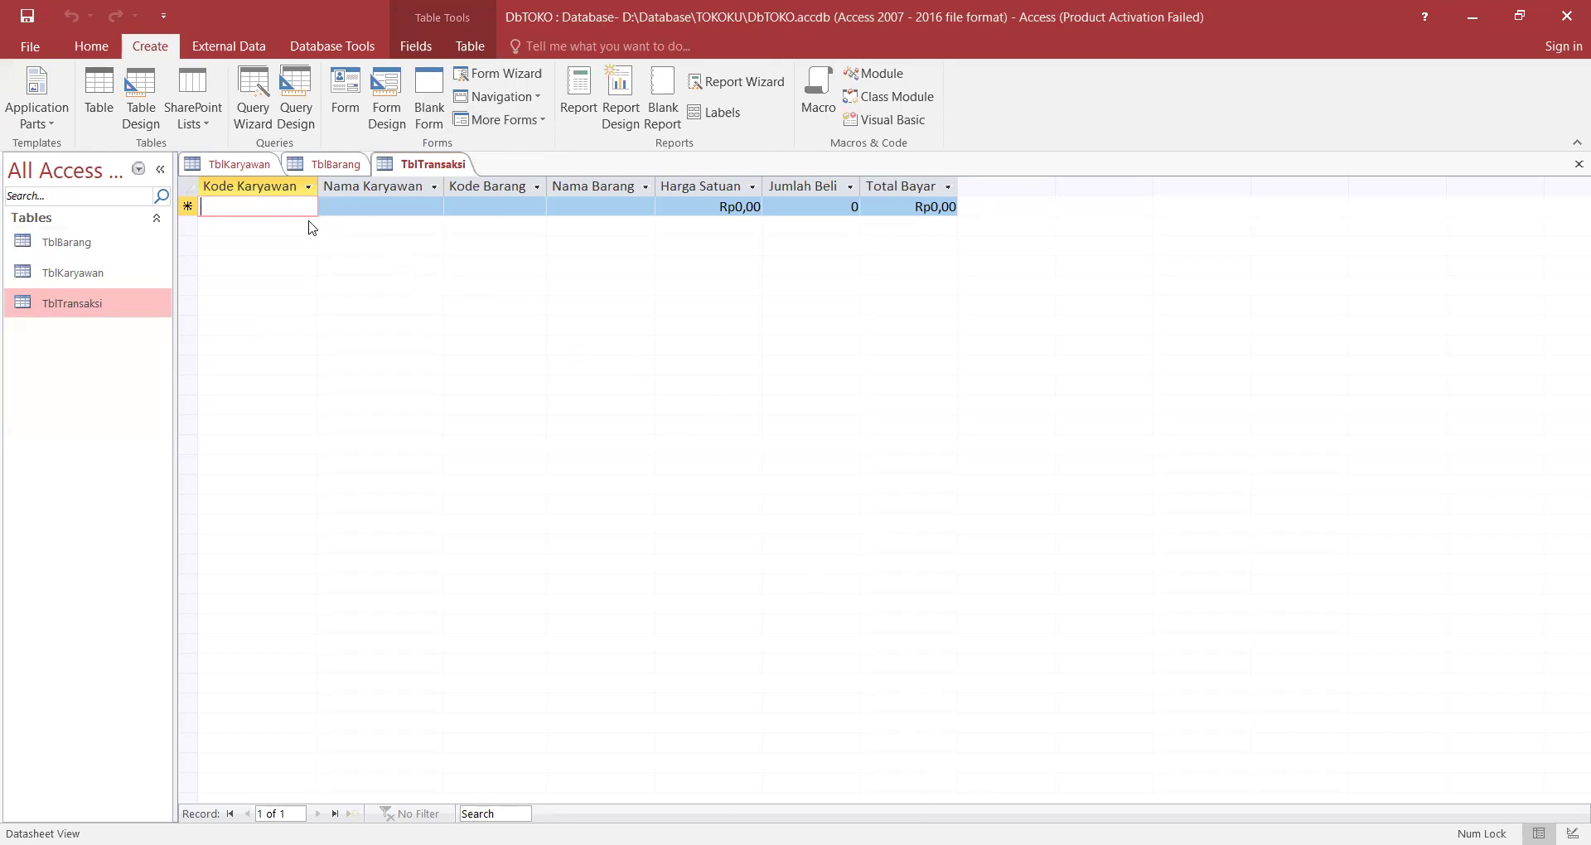
click(286, 93)
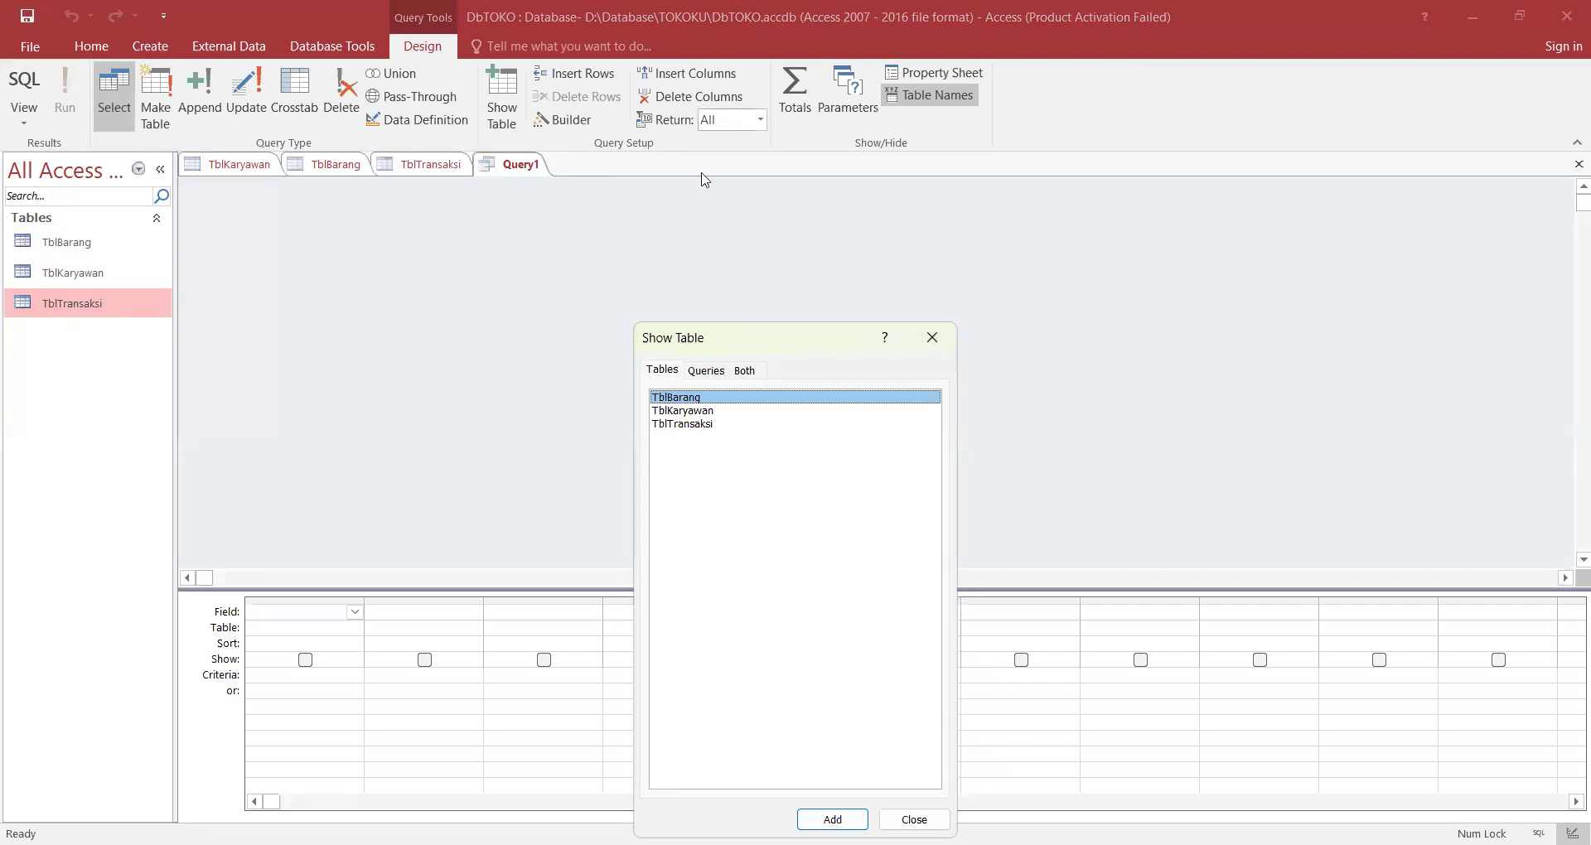
drag(755, 341, 701, 180)
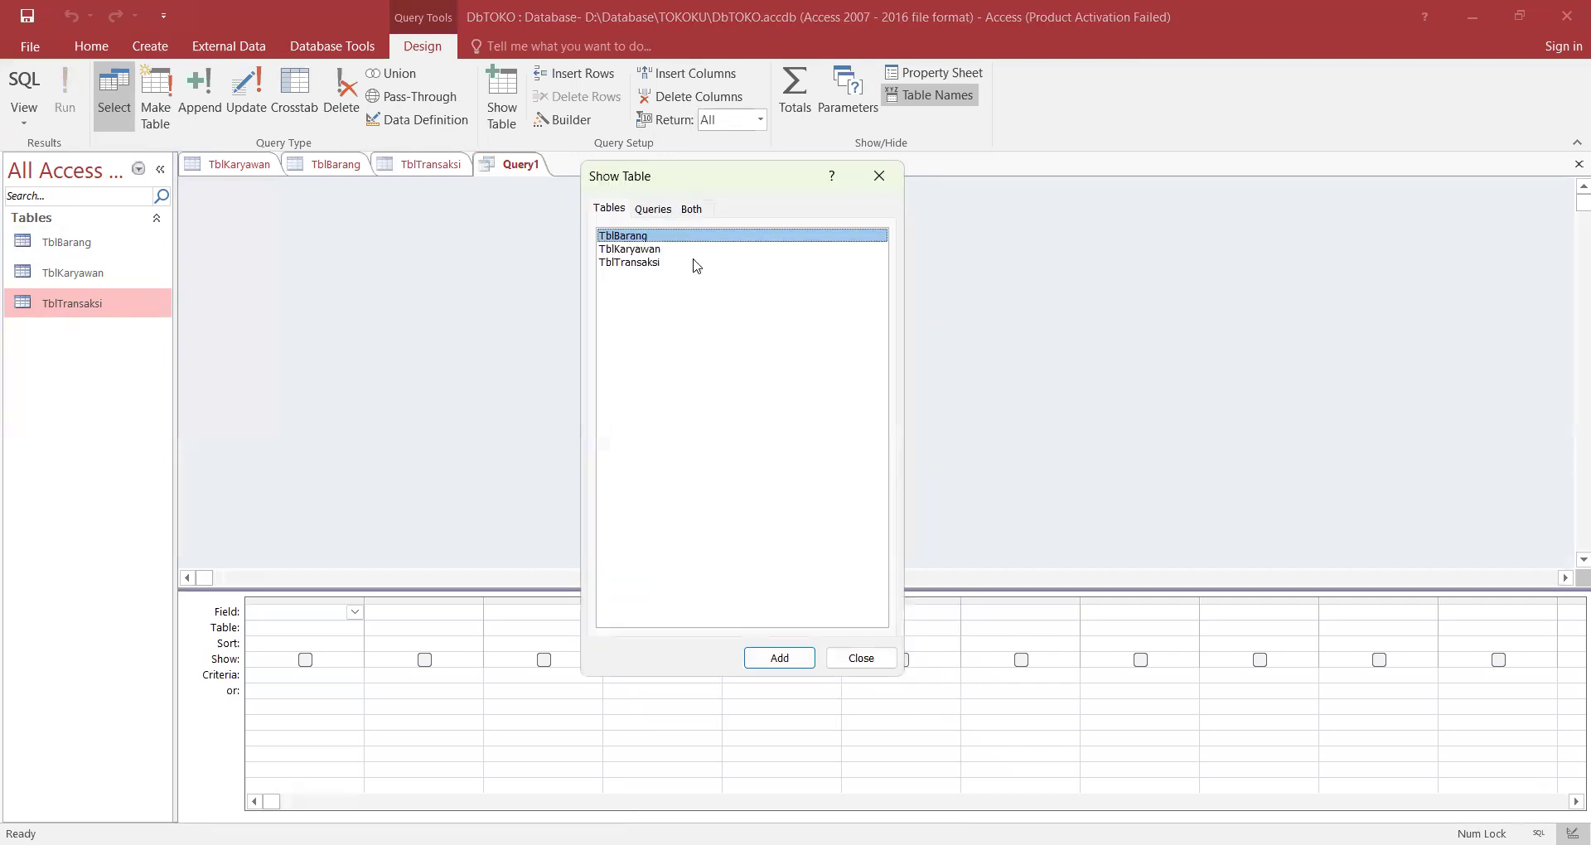
shift+click(653, 261)
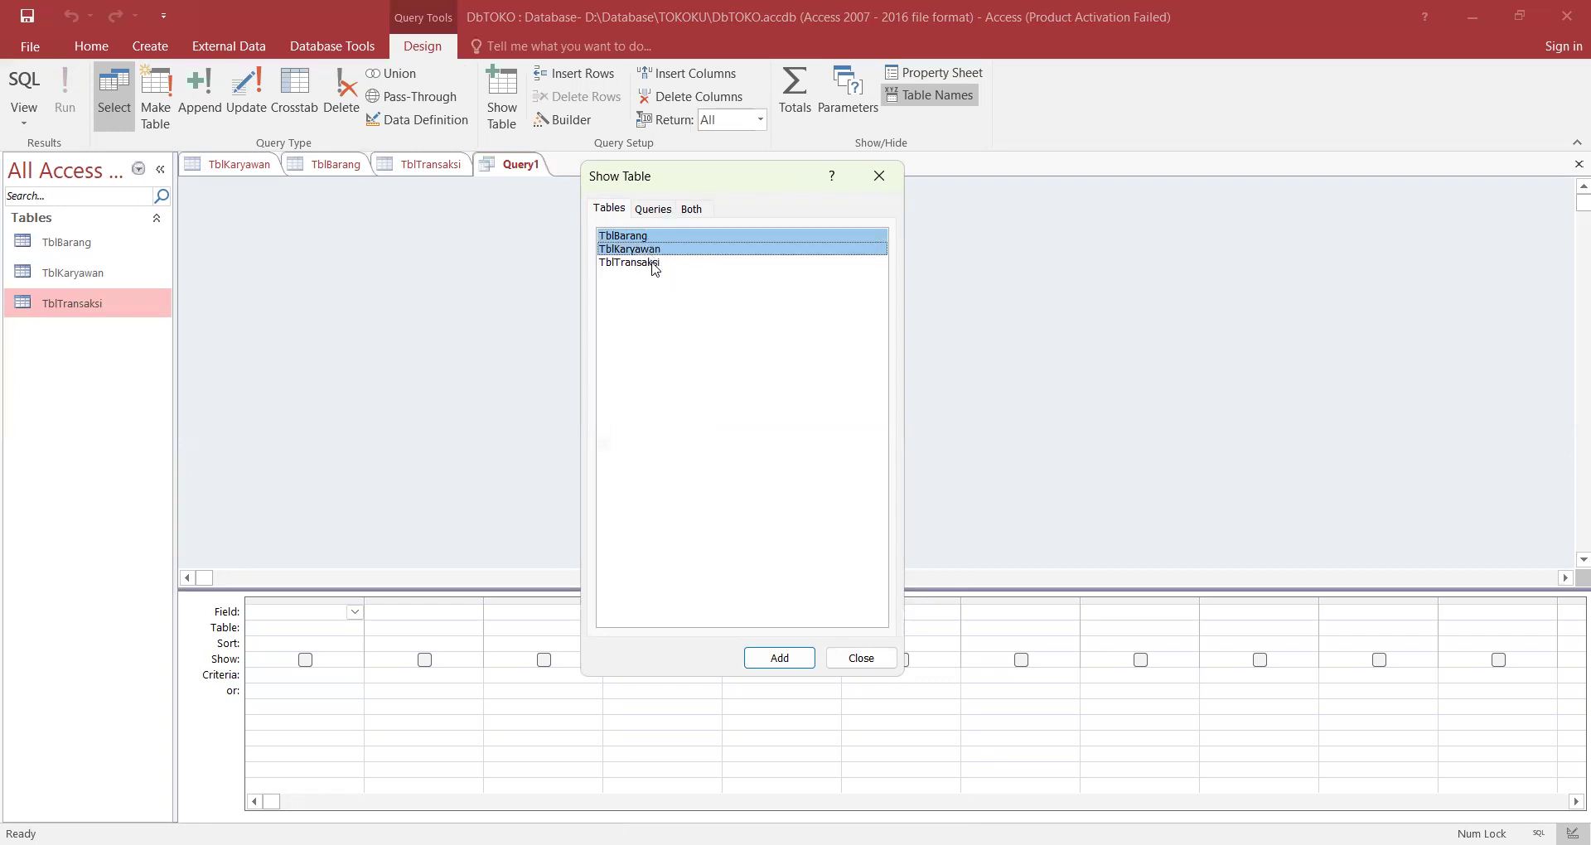
click(798, 660)
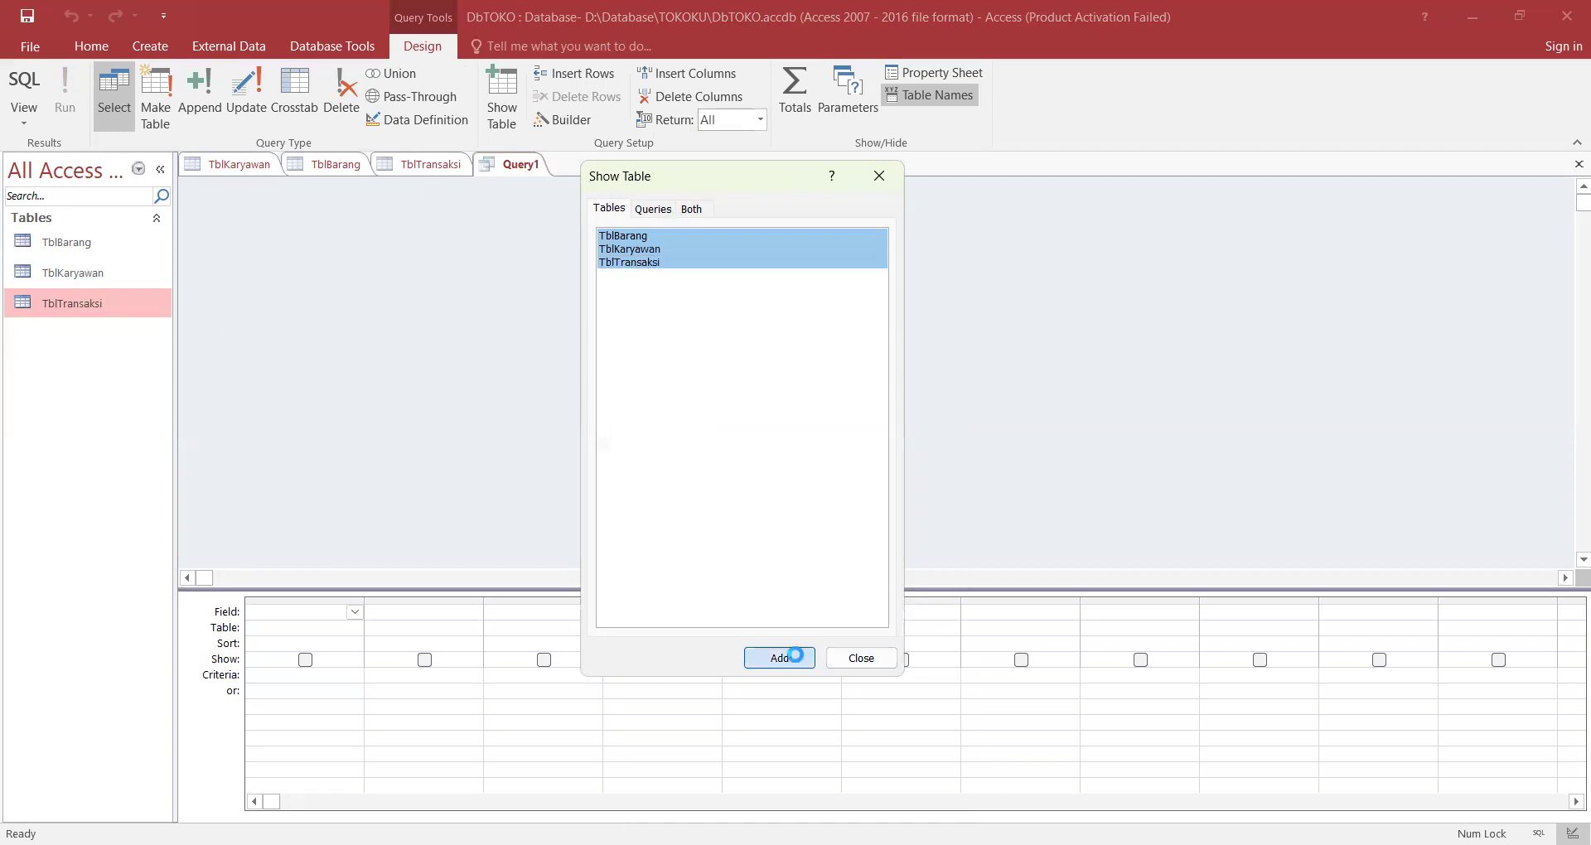
click(861, 658)
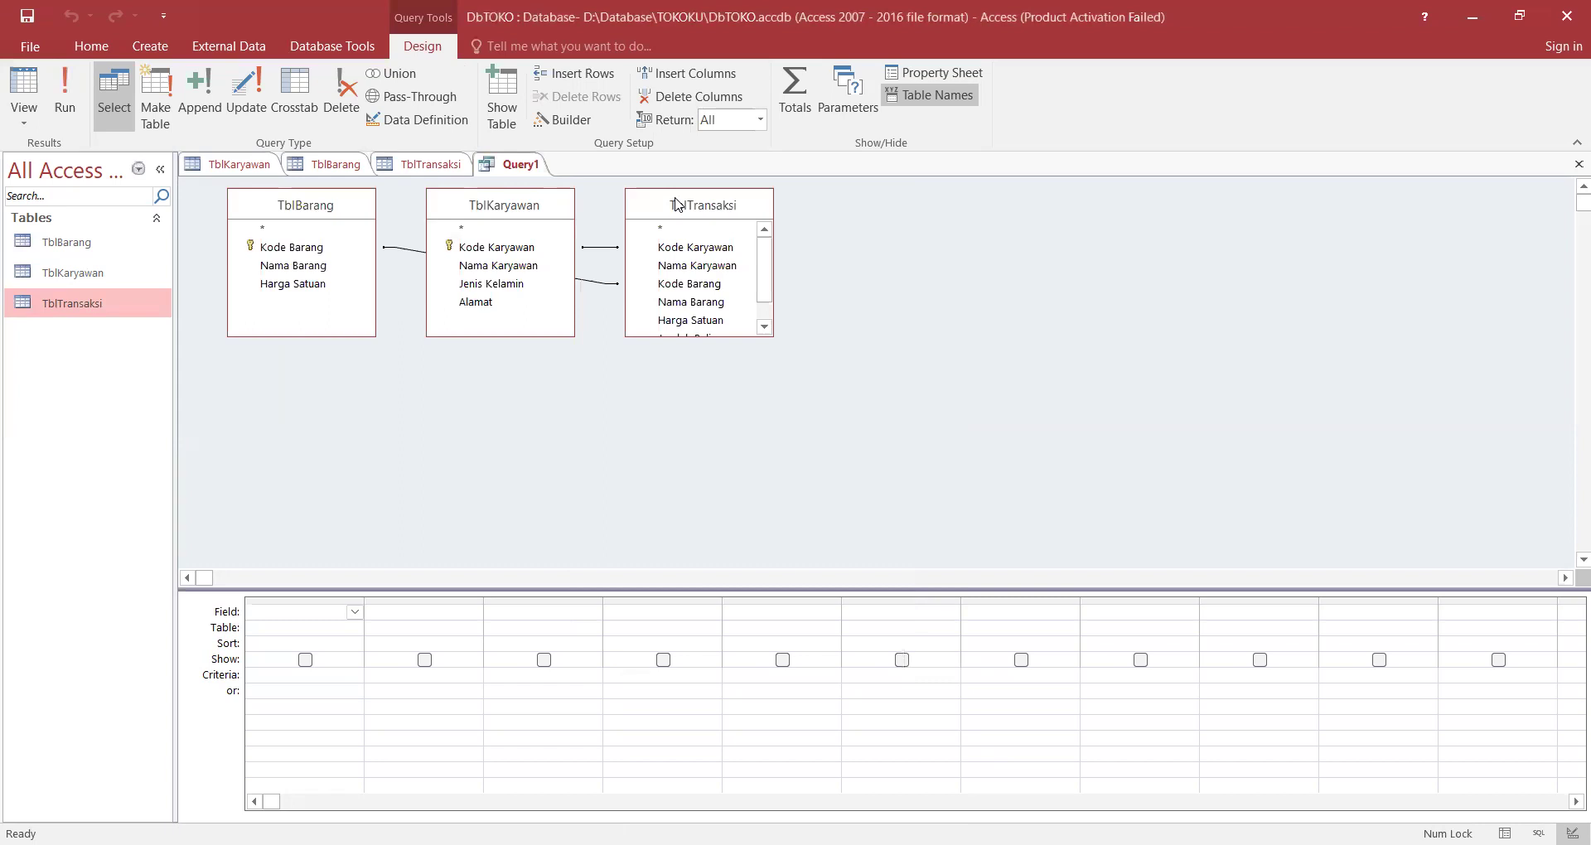
Arrange the query's tables with TblTransaksi between TblBarang and TblKaryawan, and enlarge TblTransaksi's box to show all its fields.
drag(676, 205, 430, 326)
click(467, 328)
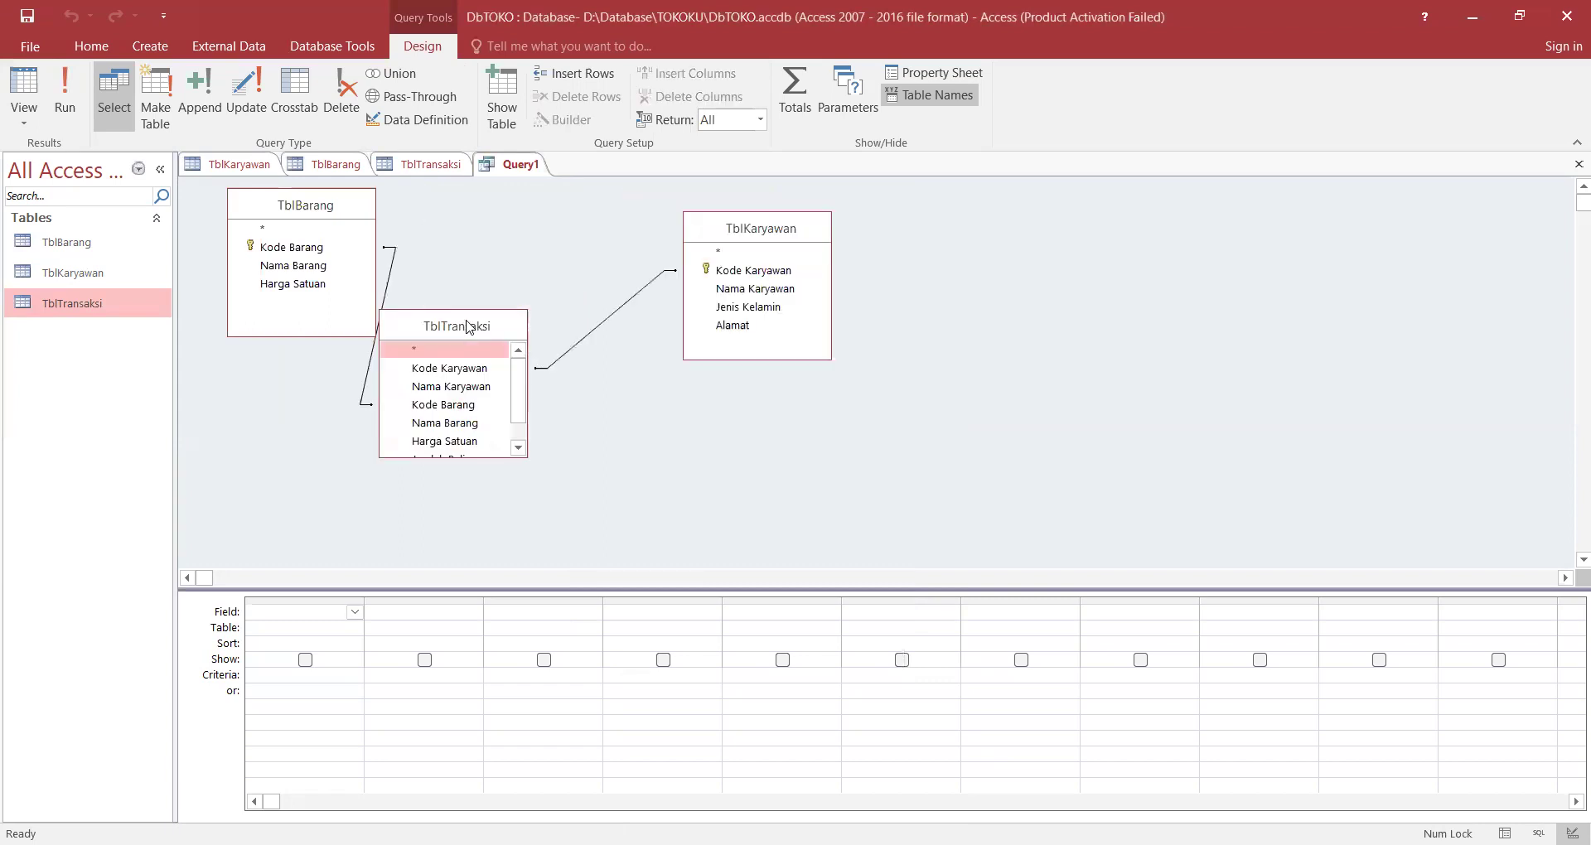
drag(467, 326, 511, 229)
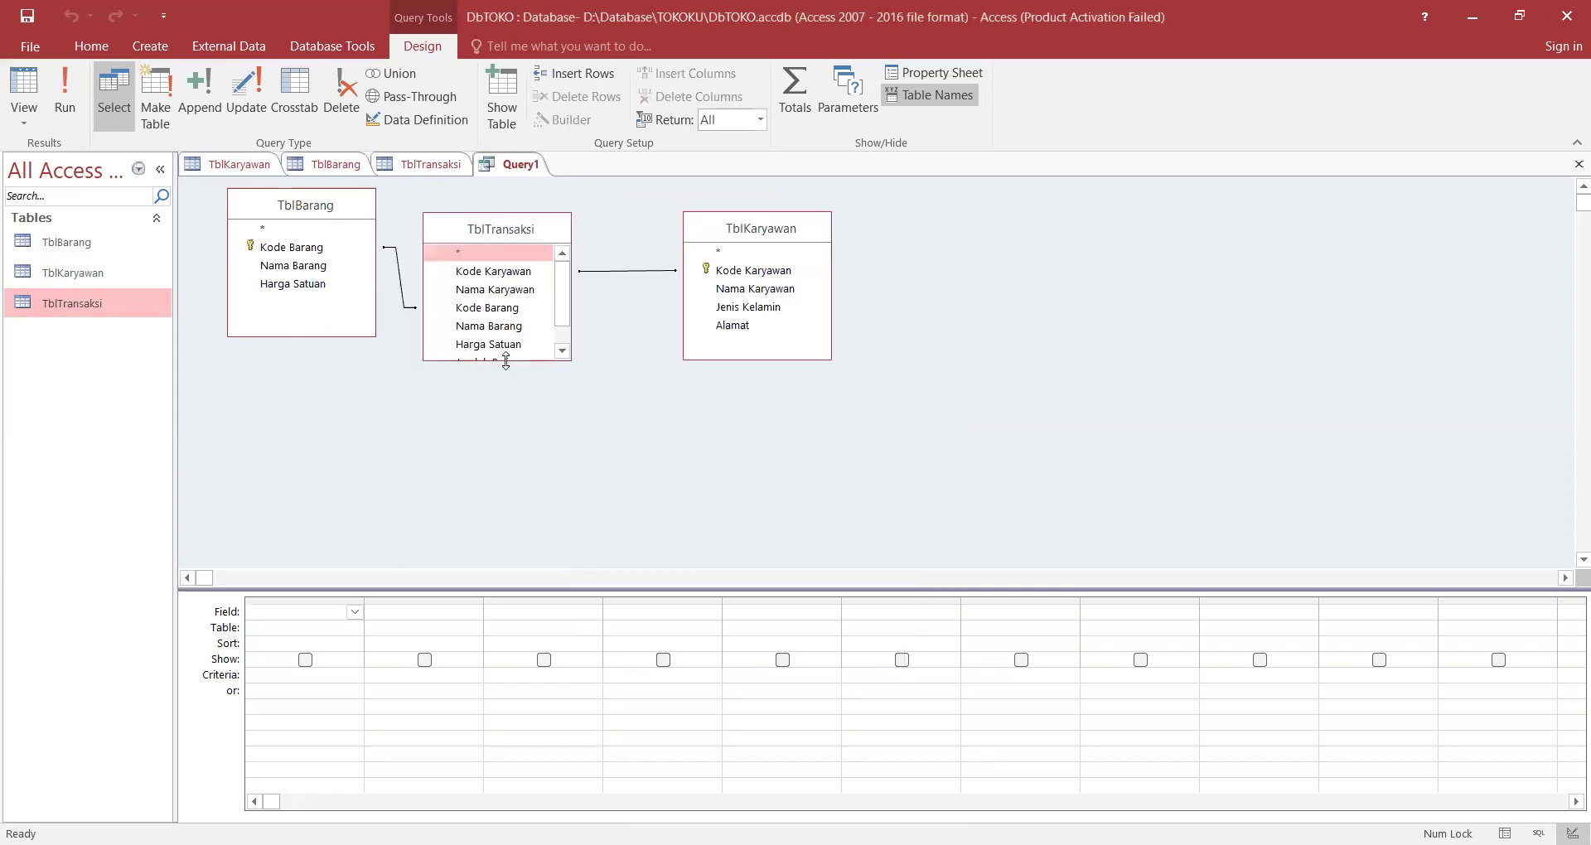
drag(506, 361, 505, 427)
click(728, 224)
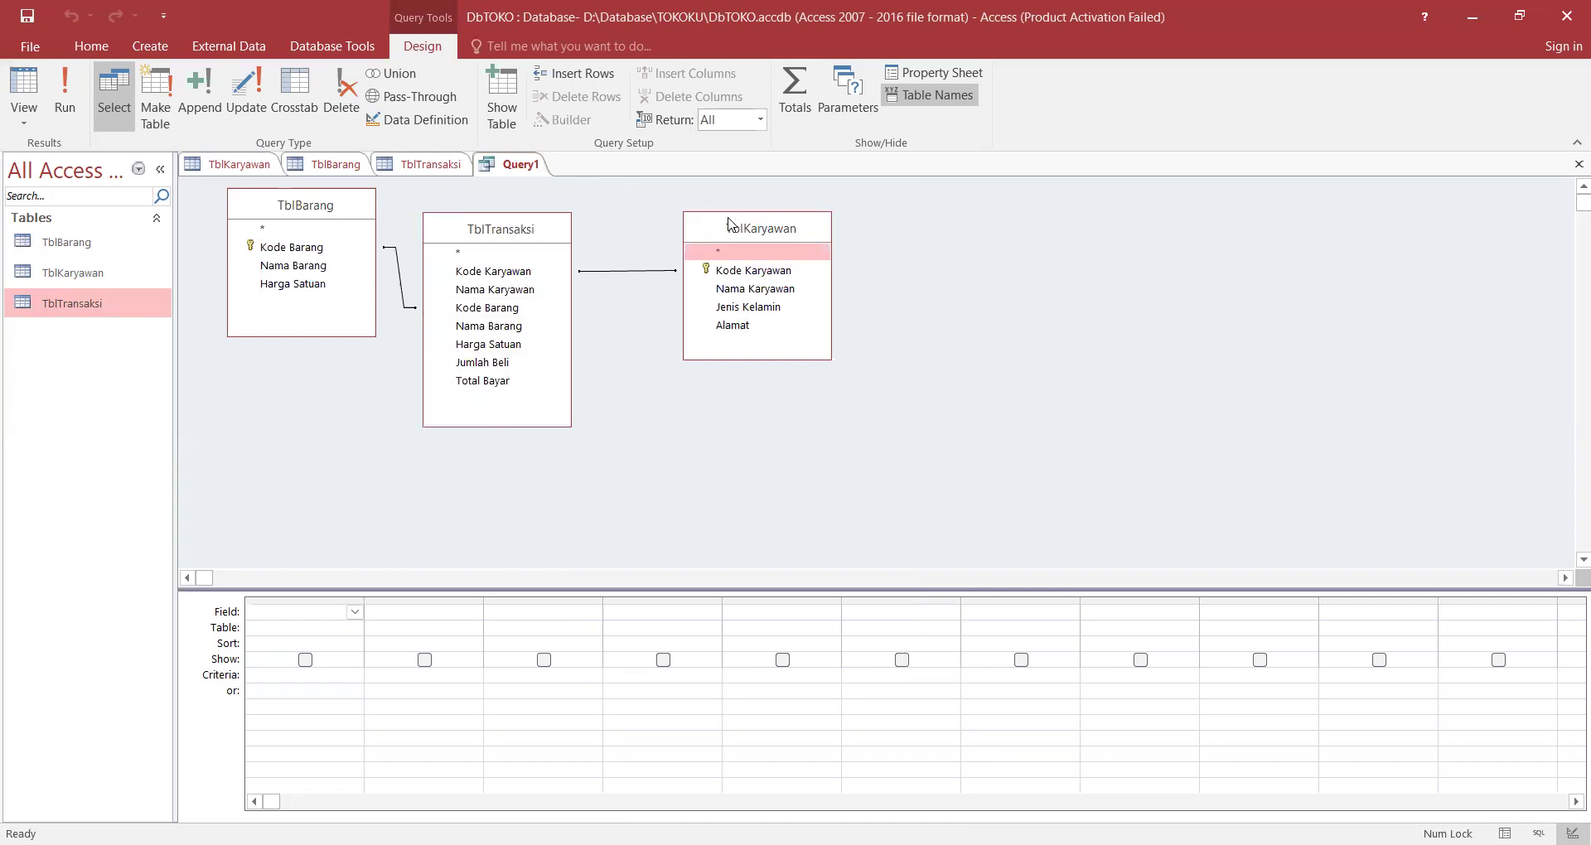
drag(728, 224, 667, 199)
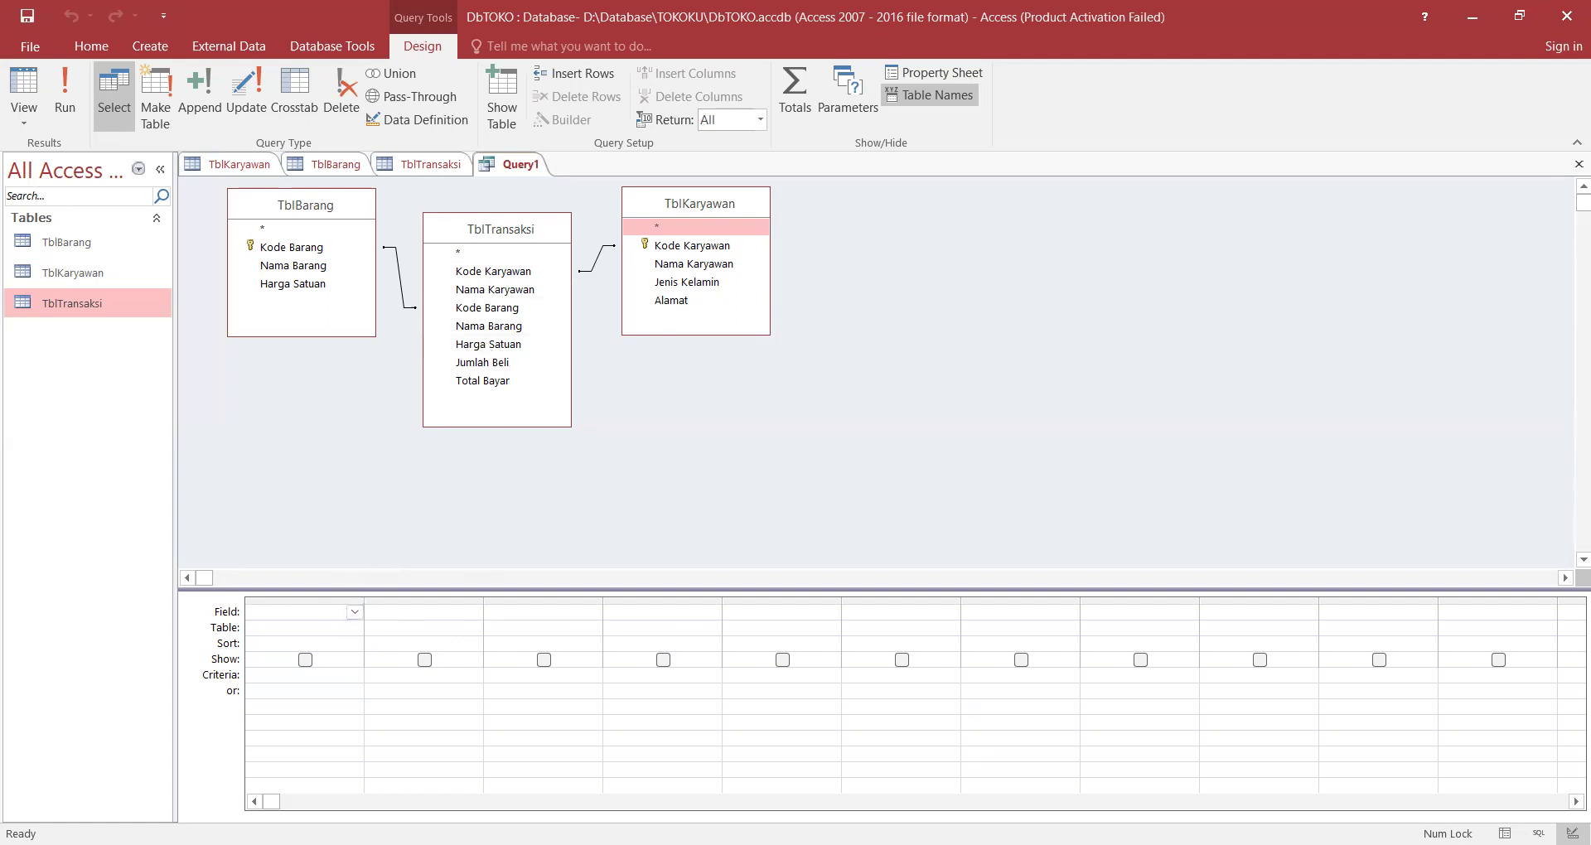
Switch to the module PDF in Nitro Pro and look up the table concept diagram with the transaction table's fields.
key(alt+Tab)
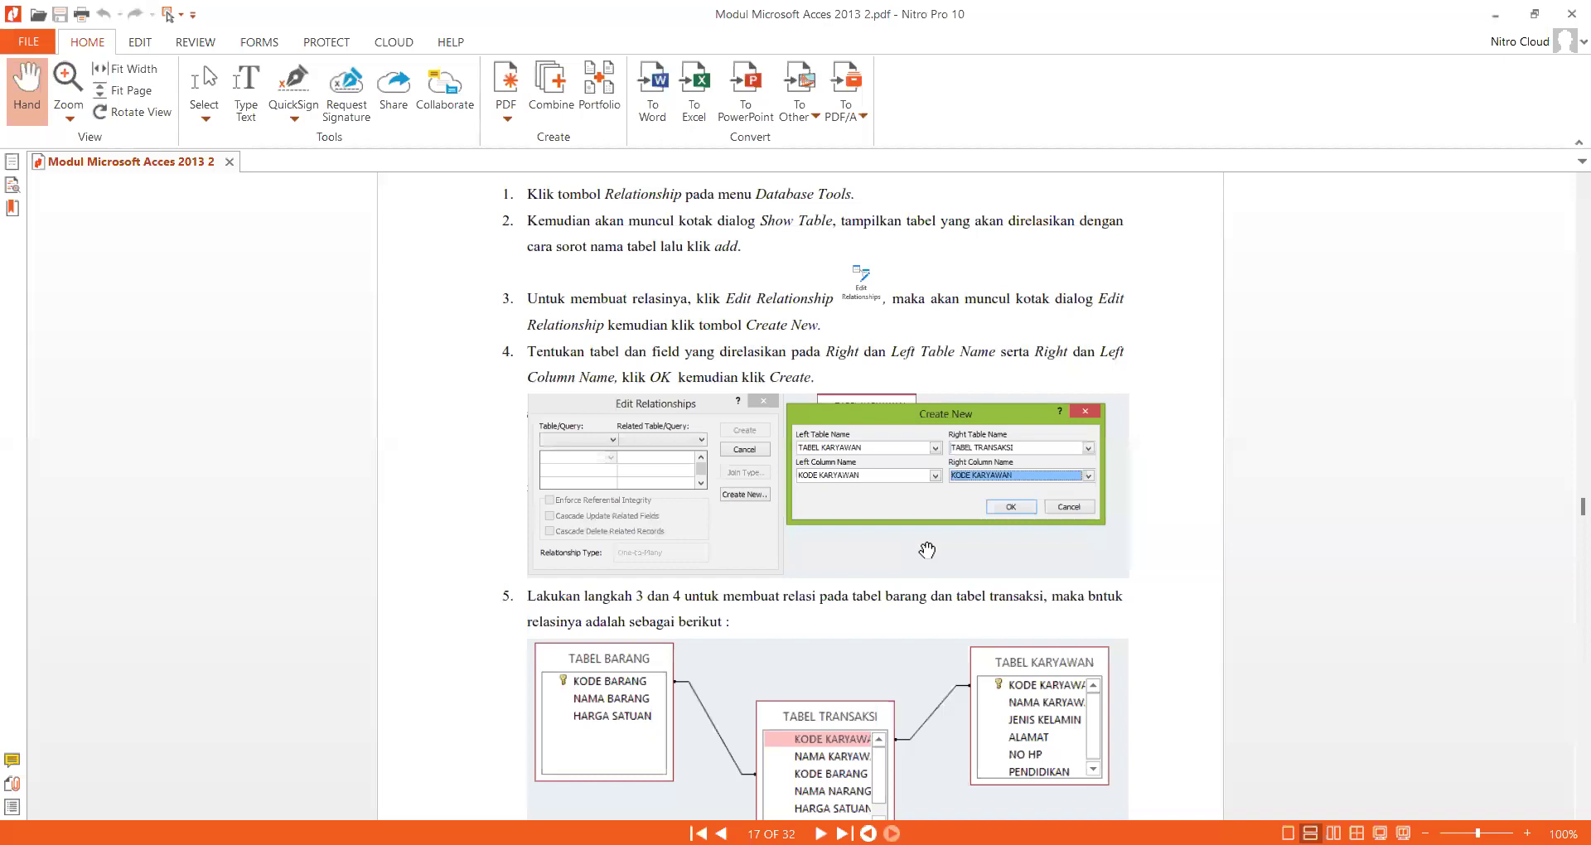
scroll(926, 550, up, 20)
scroll(926, 549, up, 20)
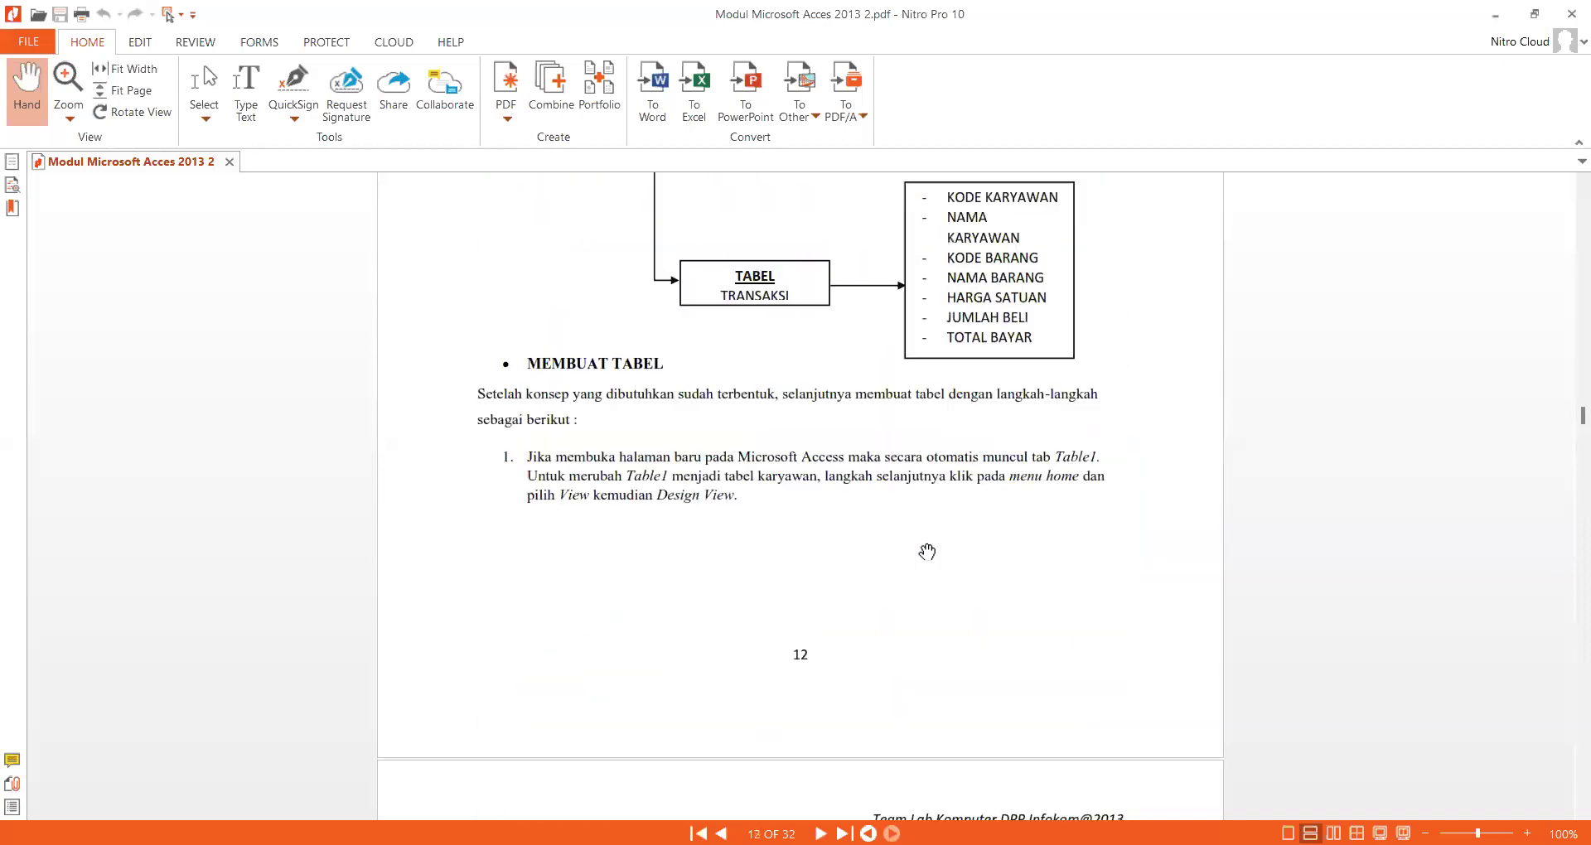
scroll(932, 530, up, 3)
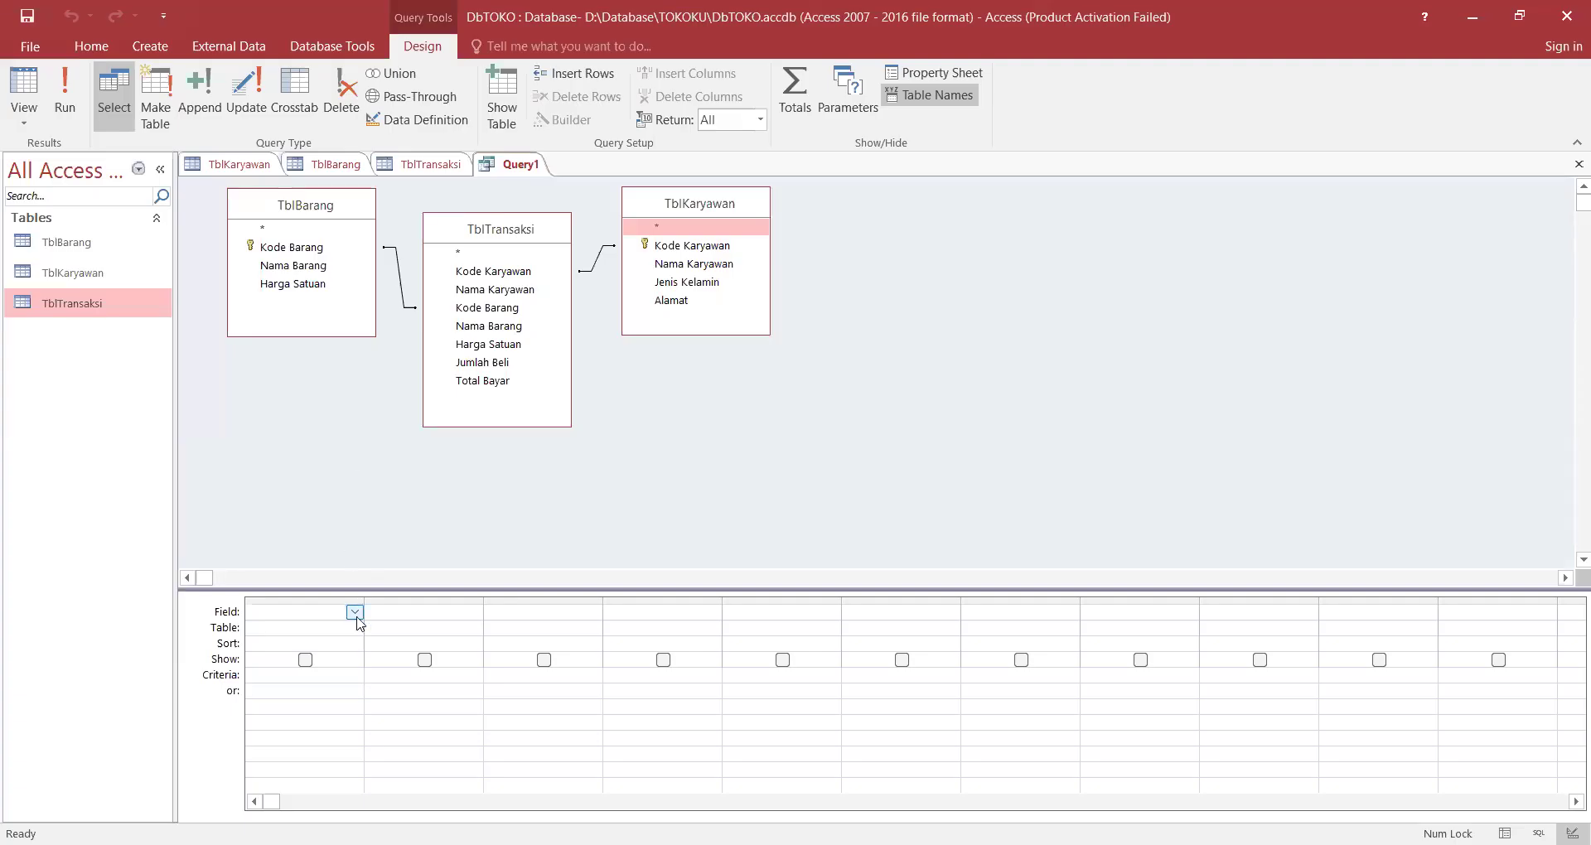
Set the first query column to the Kode Karyawan field from TblTransaksi.
click(357, 619)
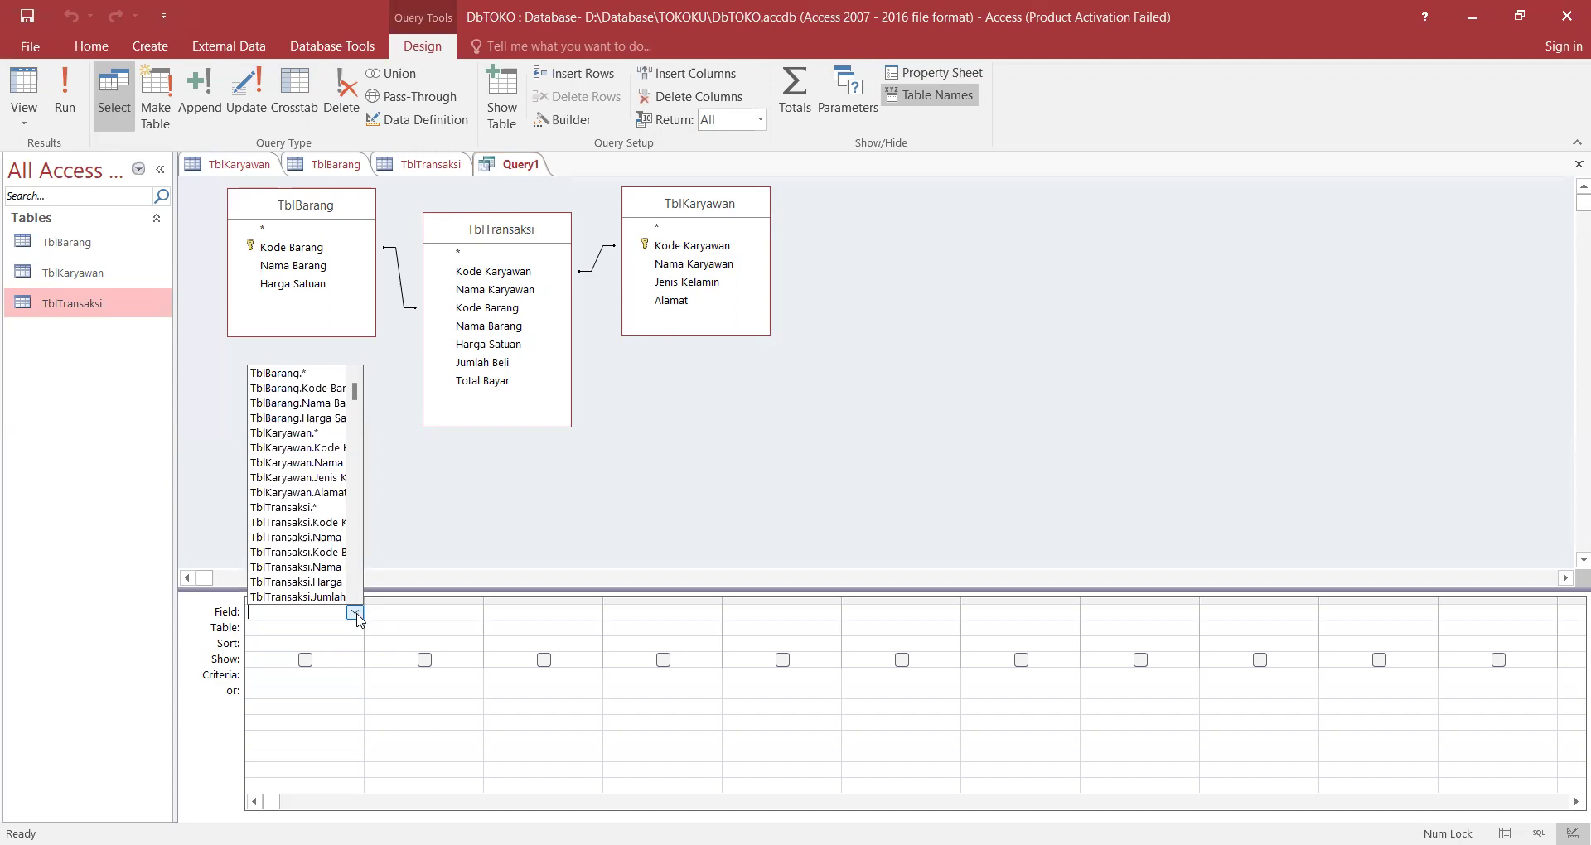
click(356, 630)
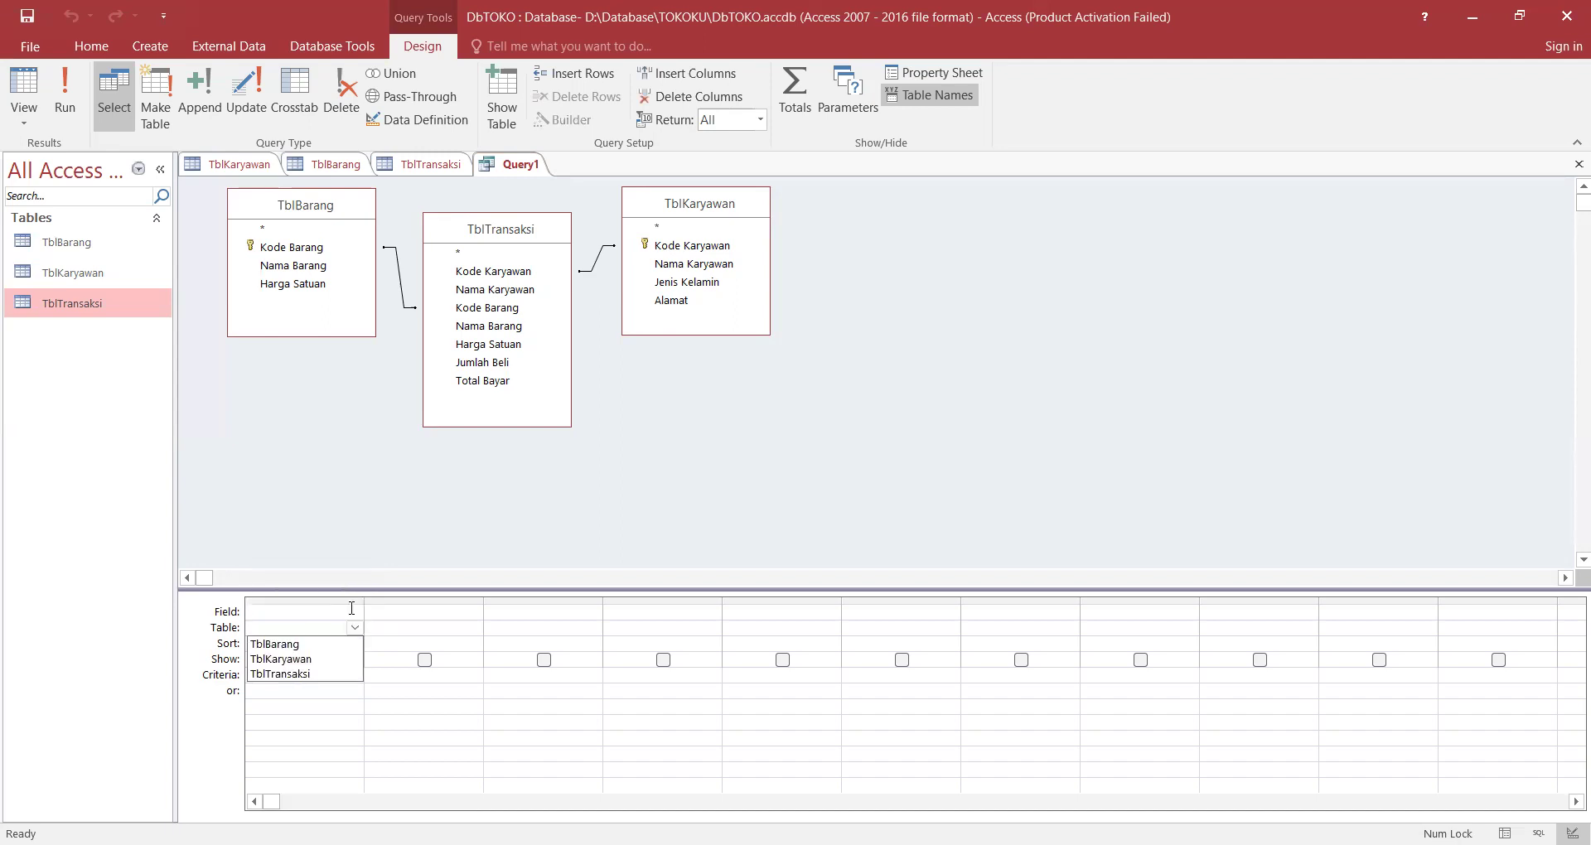
click(356, 618)
click(356, 627)
click(324, 674)
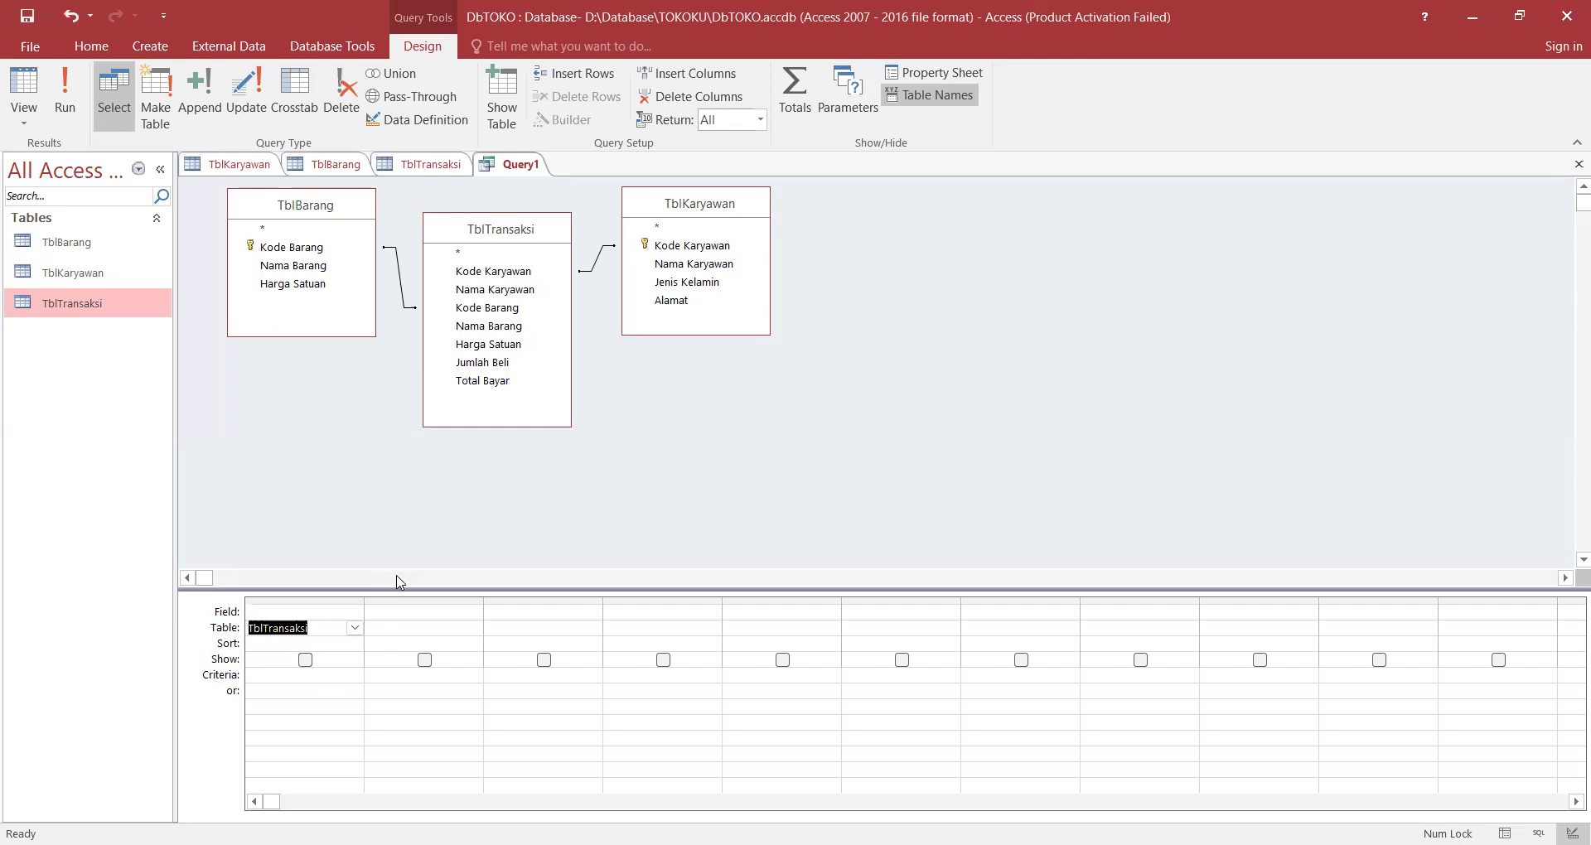
click(356, 610)
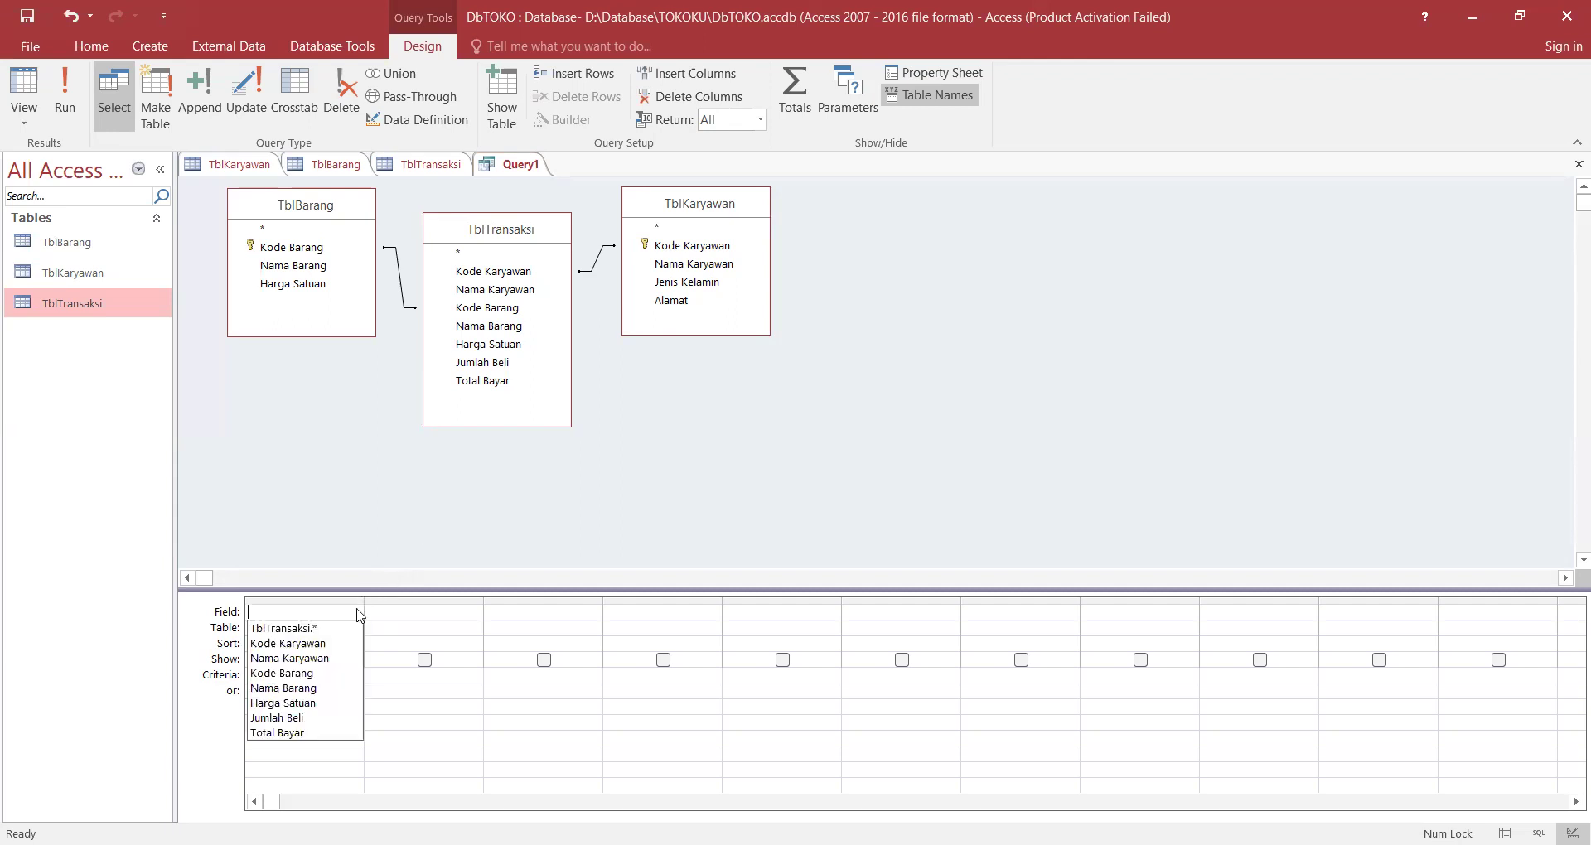
click(332, 649)
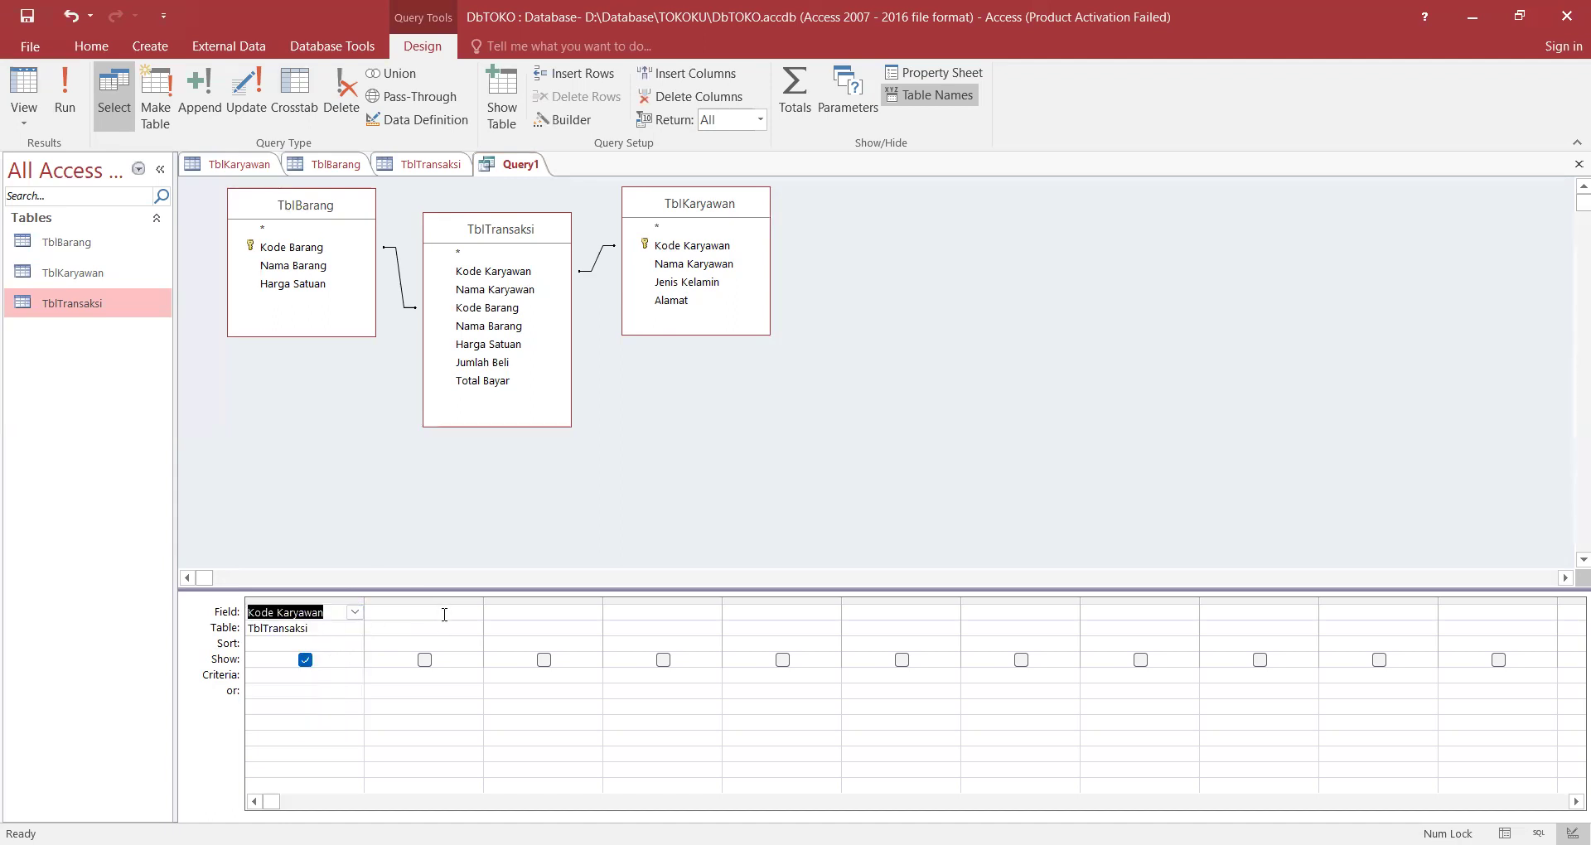
Set the second query column to the Nama Karyawan field from TblKaryawan.
click(444, 613)
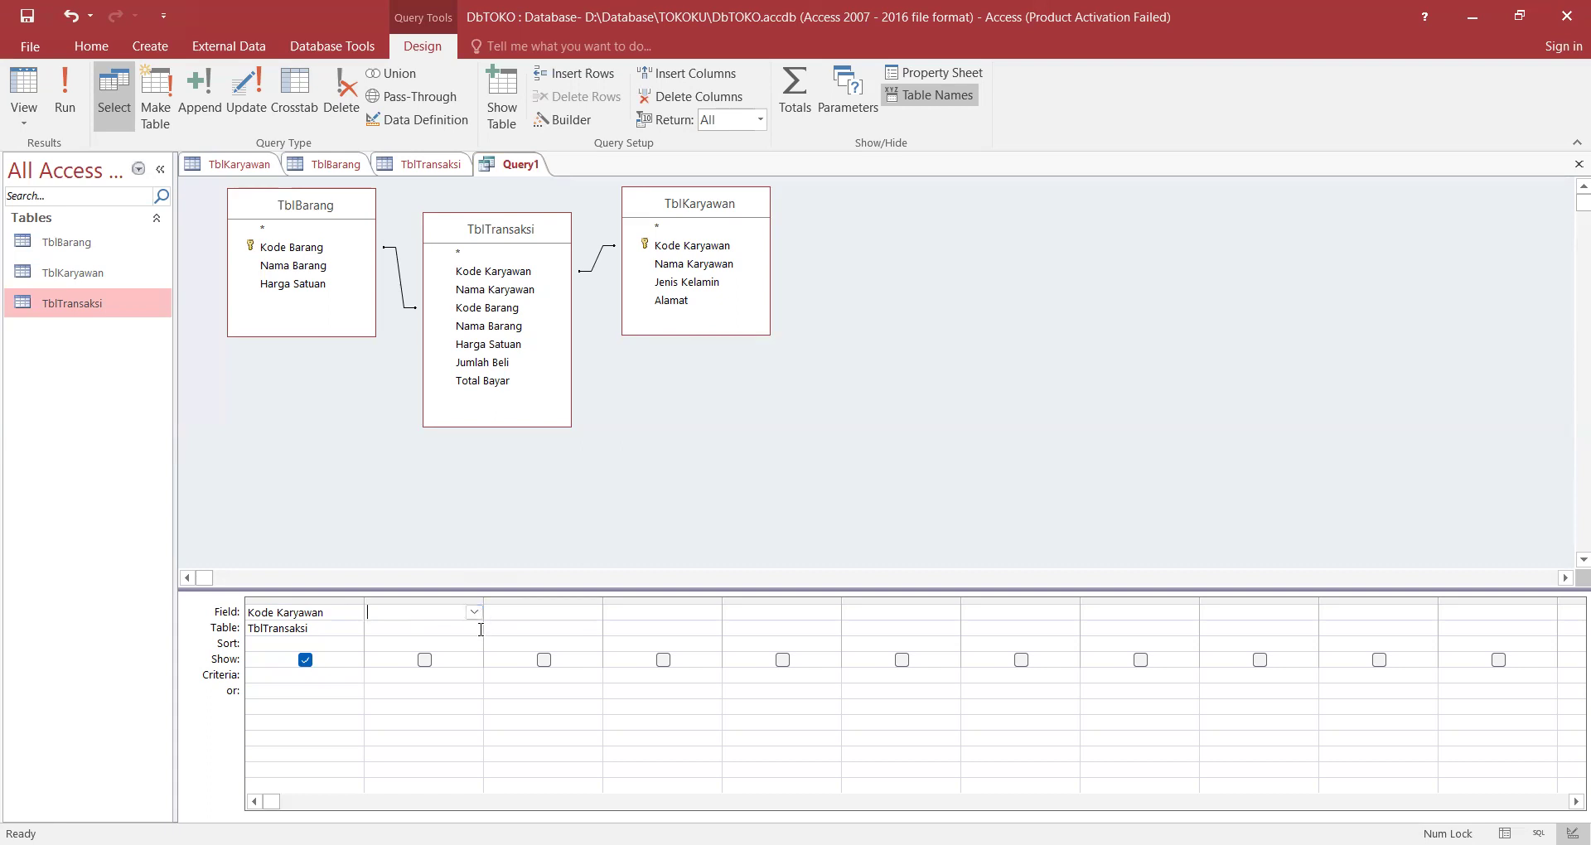
click(474, 627)
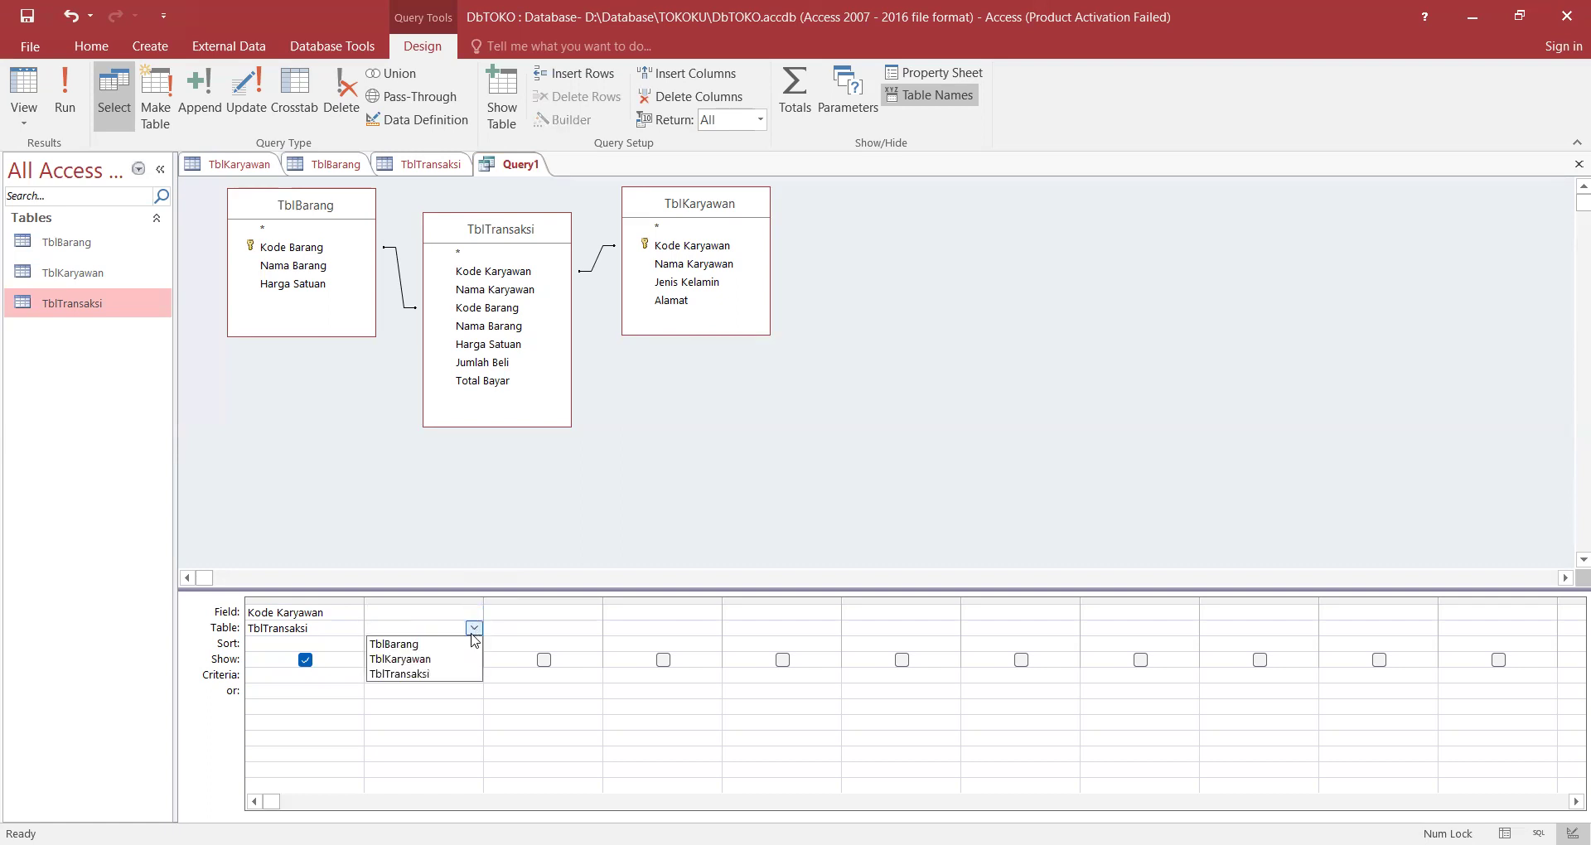
click(454, 658)
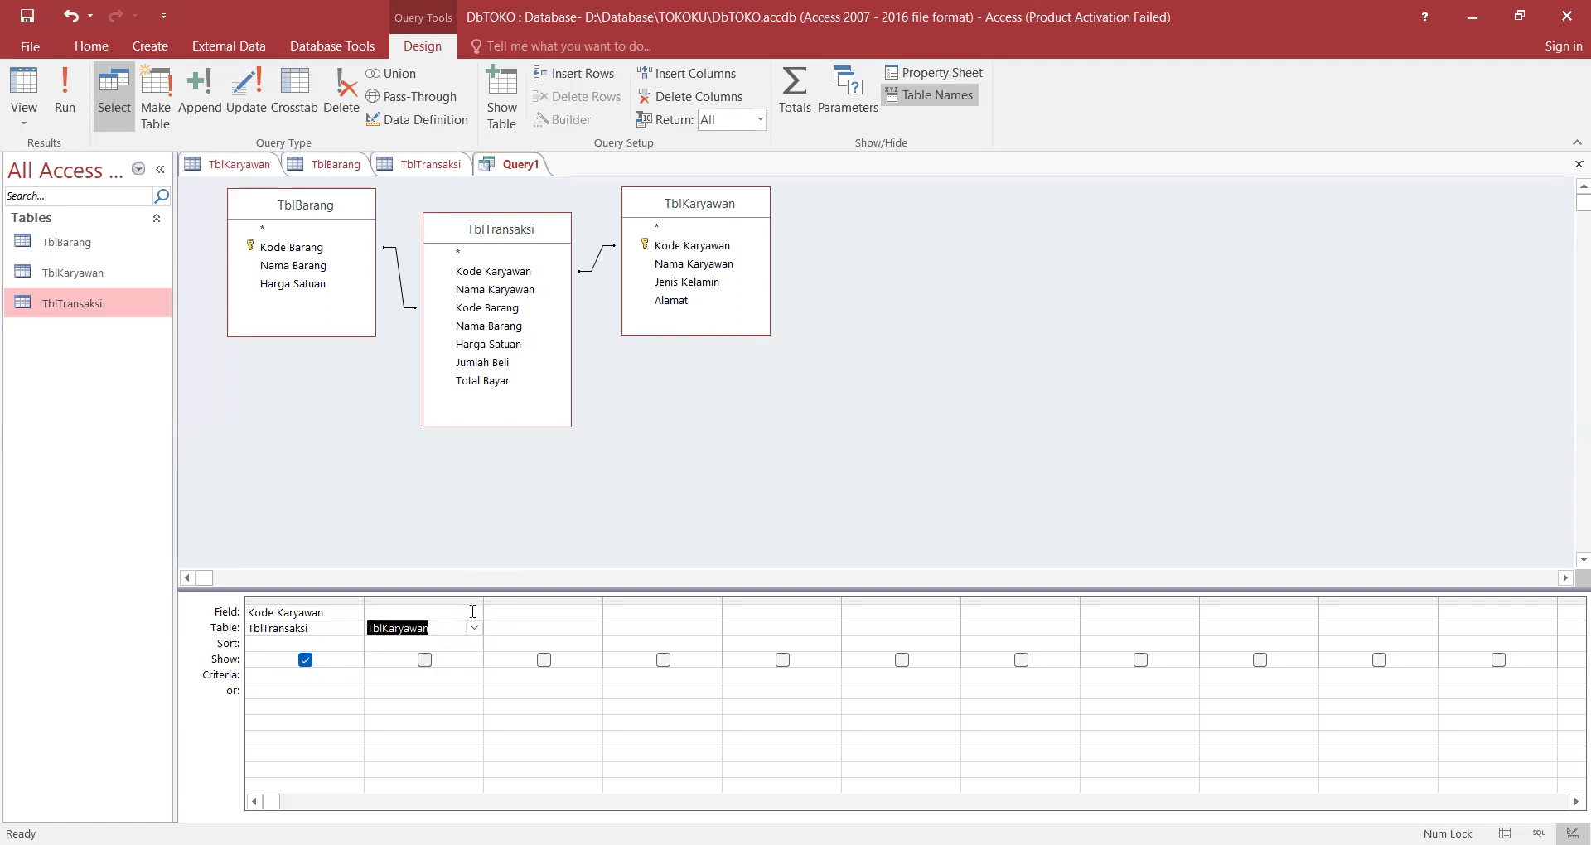
click(474, 612)
click(439, 658)
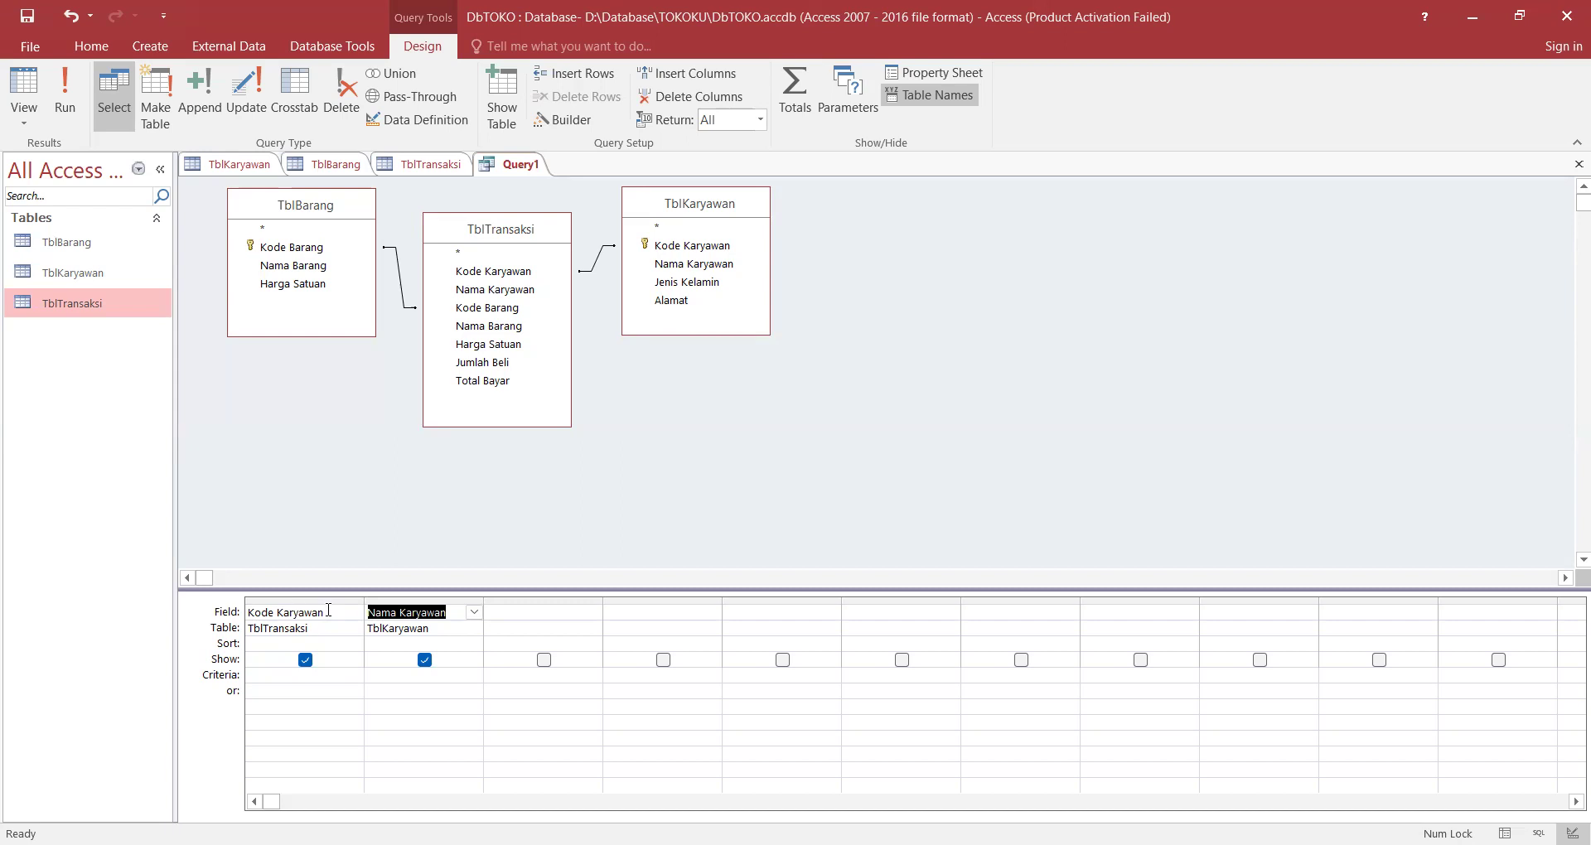
click(403, 630)
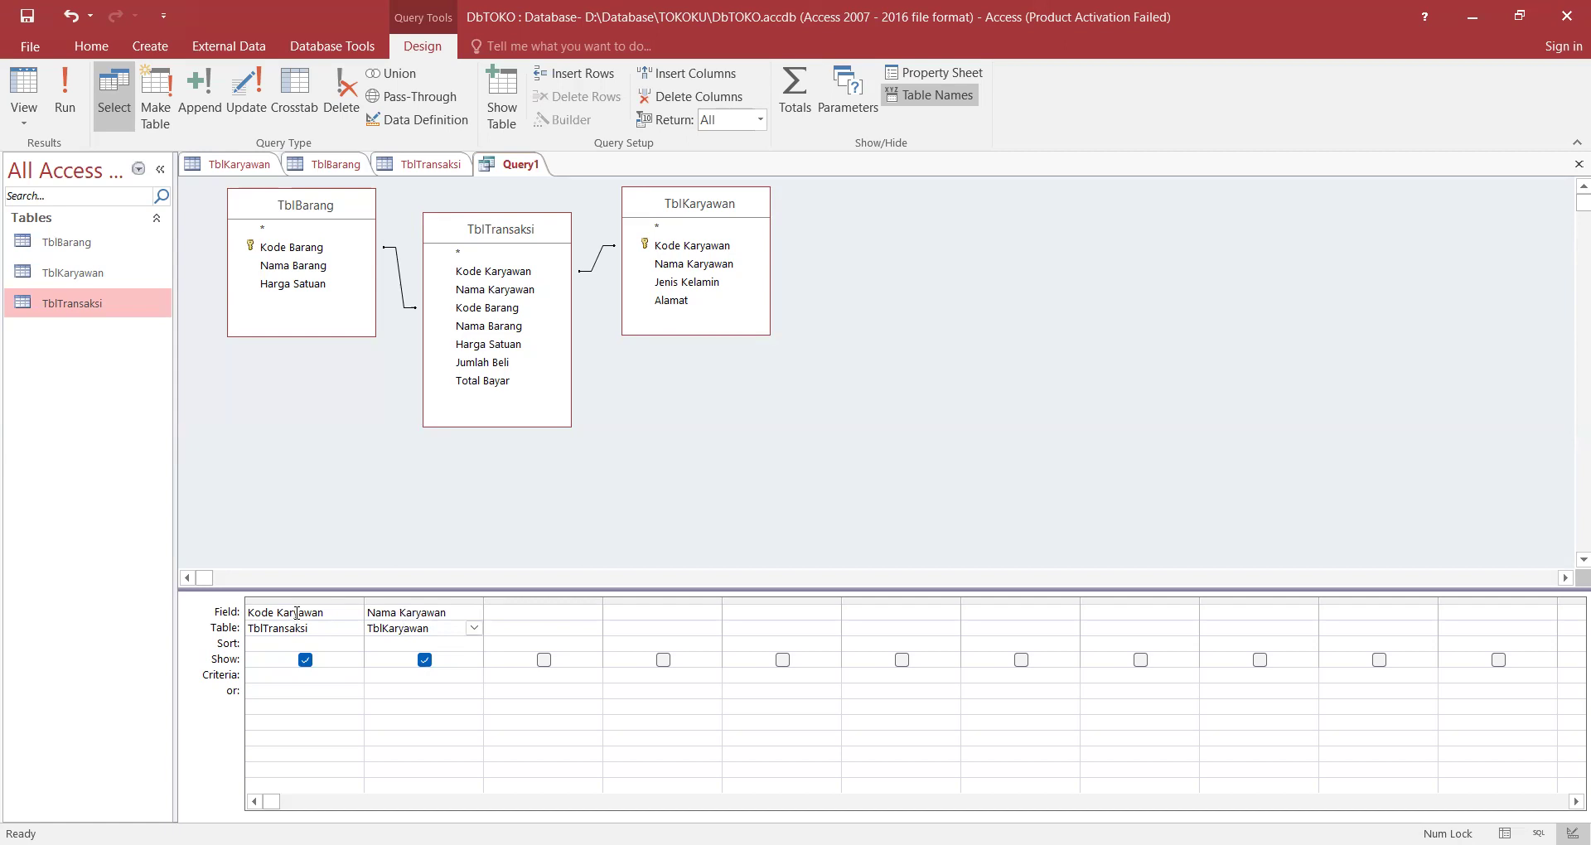
drag(269, 628, 328, 609)
click(328, 611)
click(405, 611)
click(407, 630)
Set the third query column to the Kode Barang field from TblTransaksi.
click(521, 631)
click(593, 628)
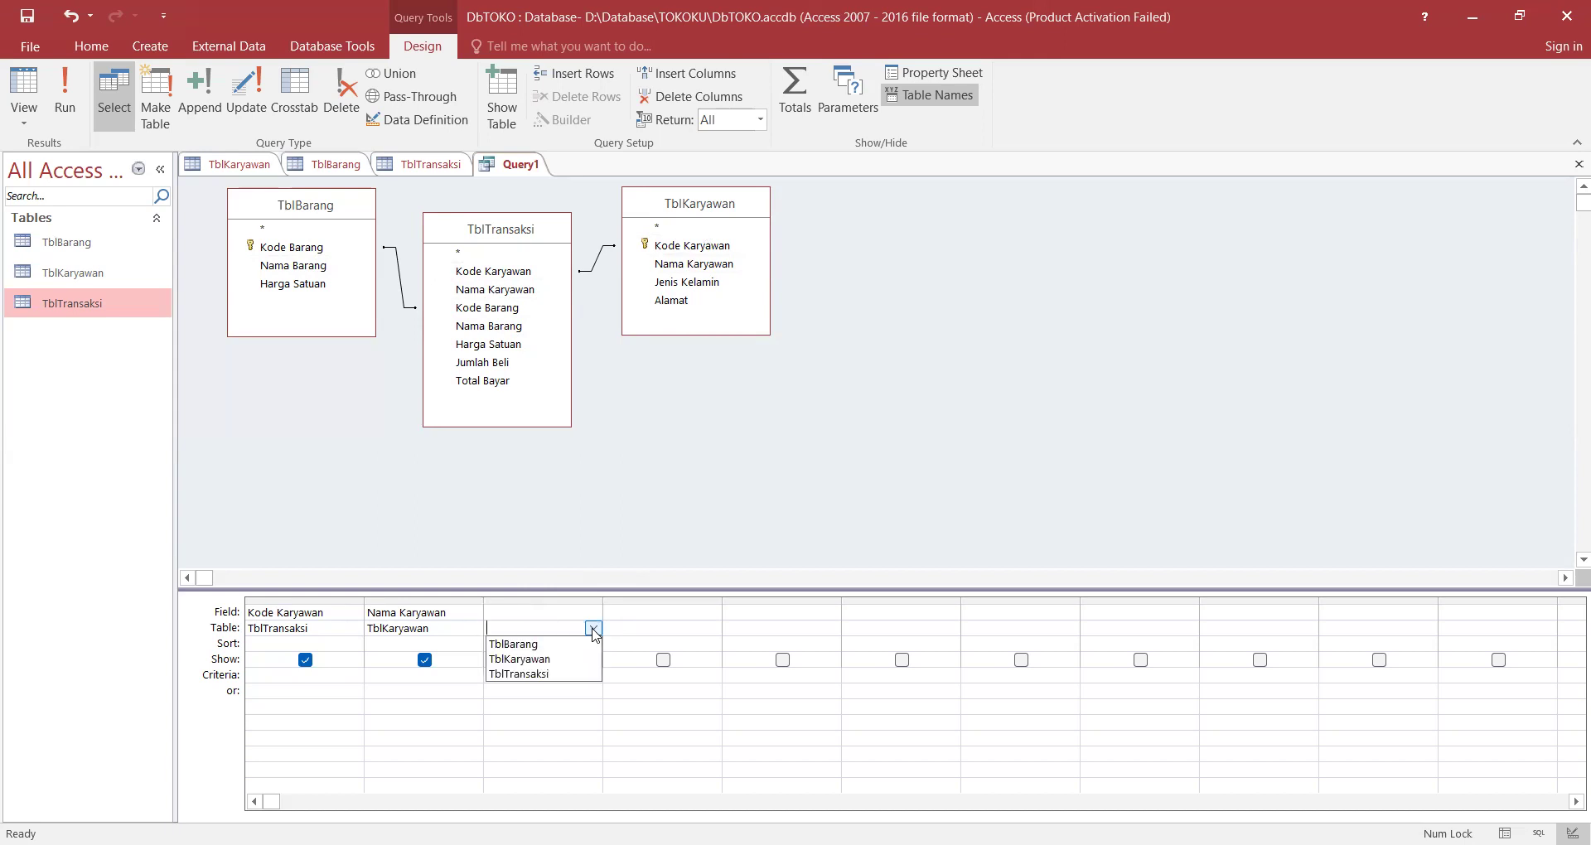
click(570, 674)
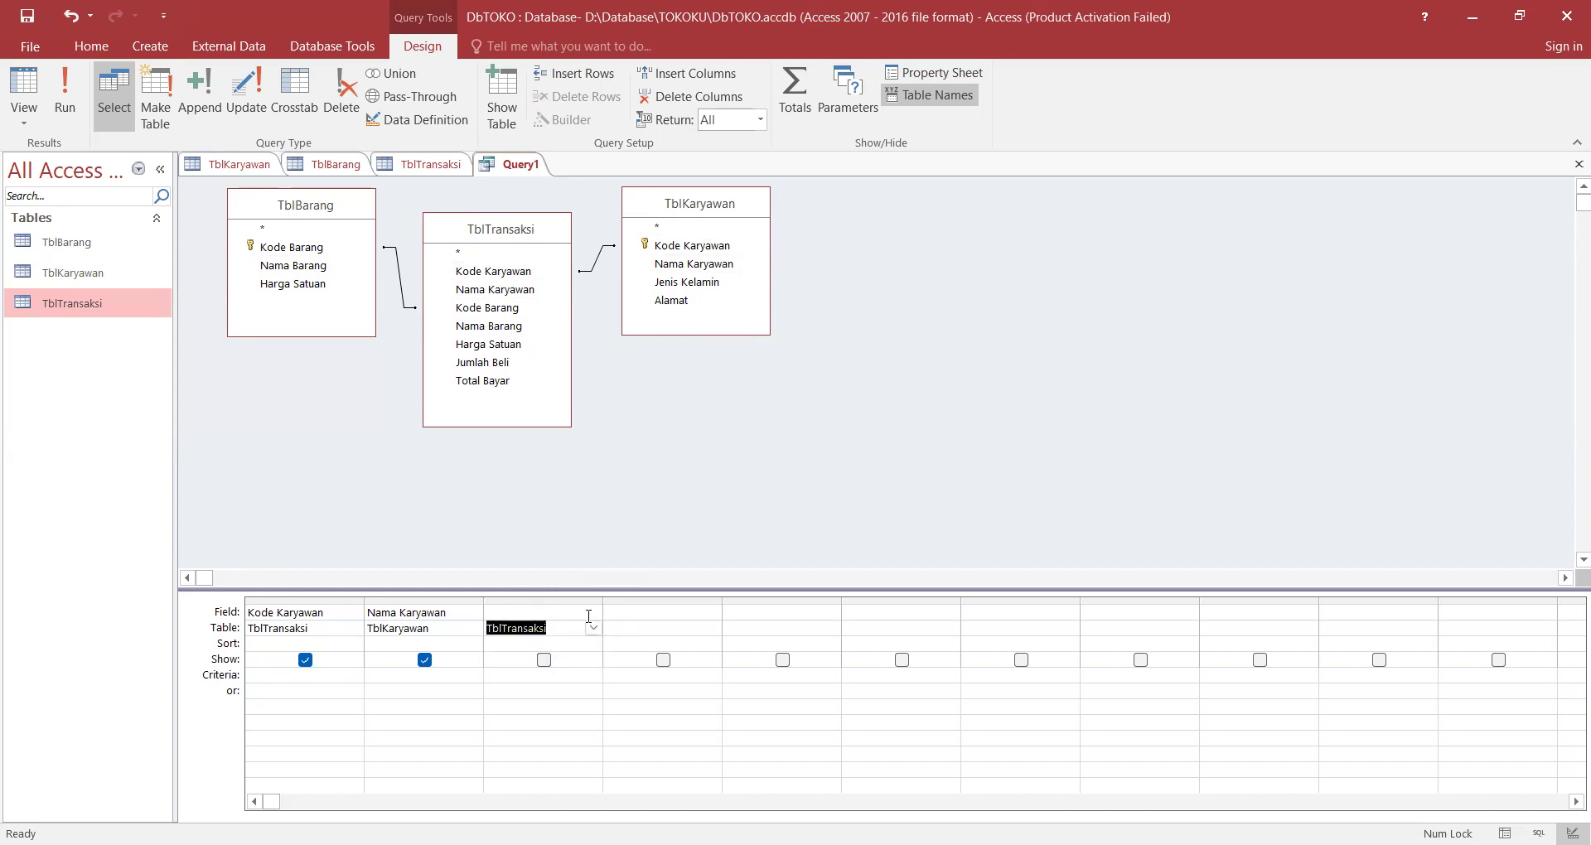
click(595, 612)
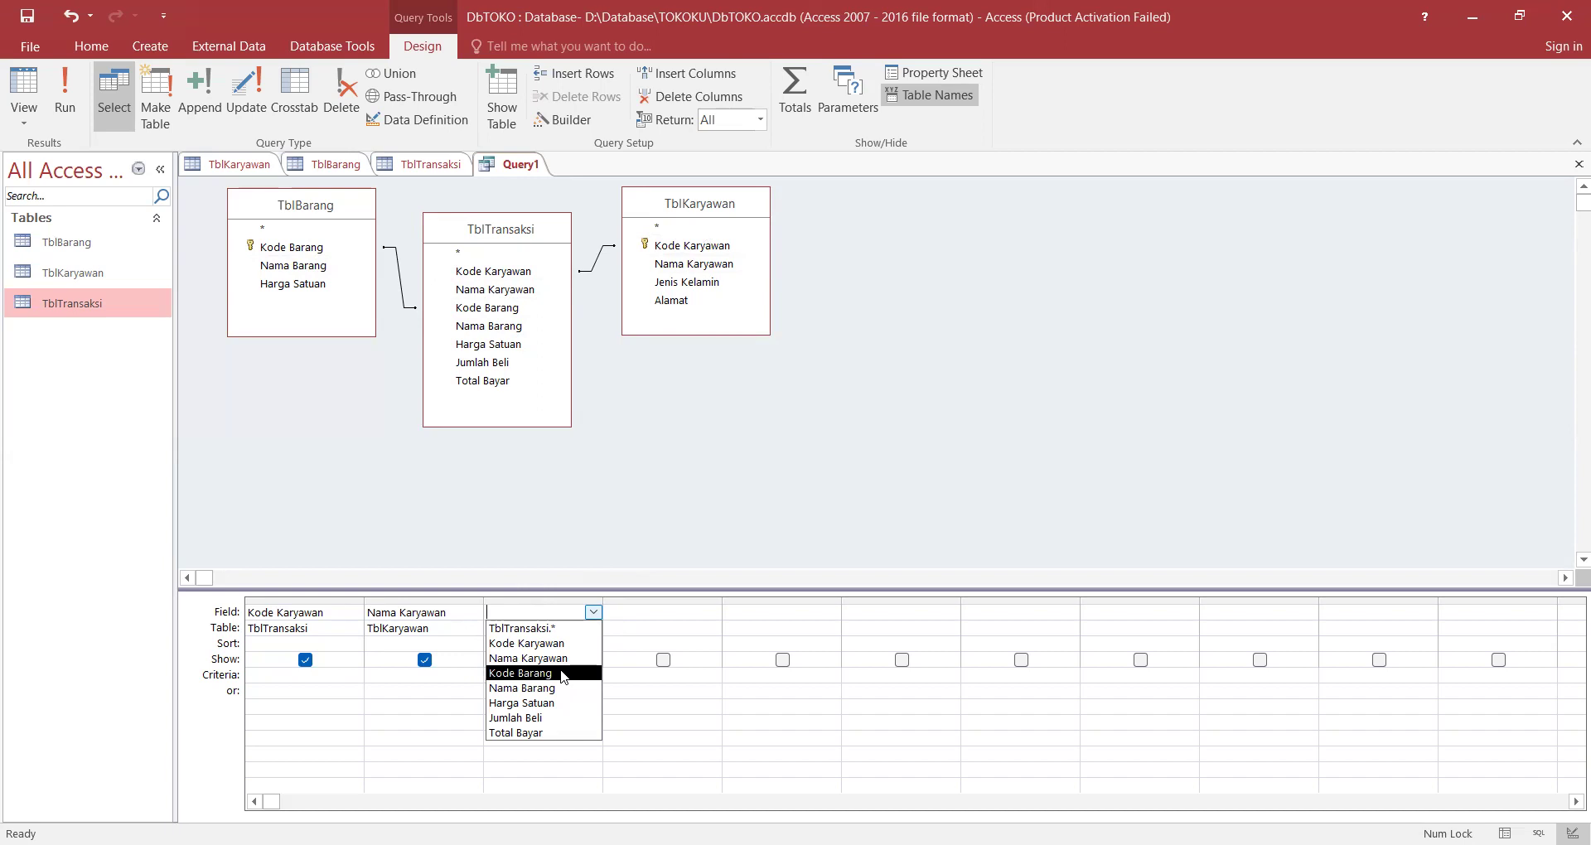
click(561, 673)
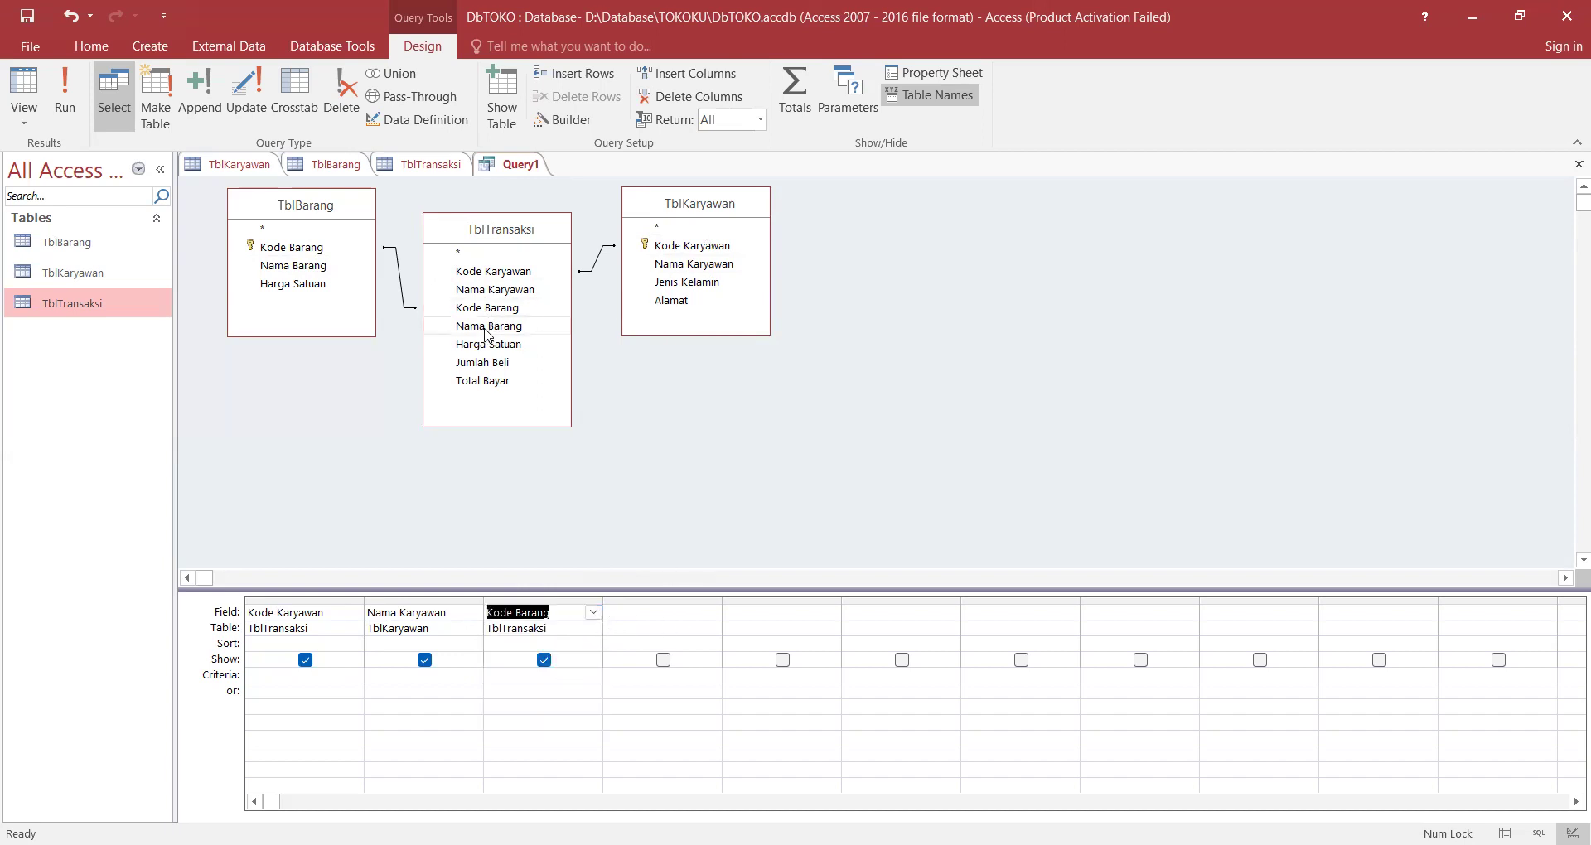
Set the fourth query column to the Nama Barang field from TblBarang, and move to the empty fifth column.
click(713, 628)
click(694, 643)
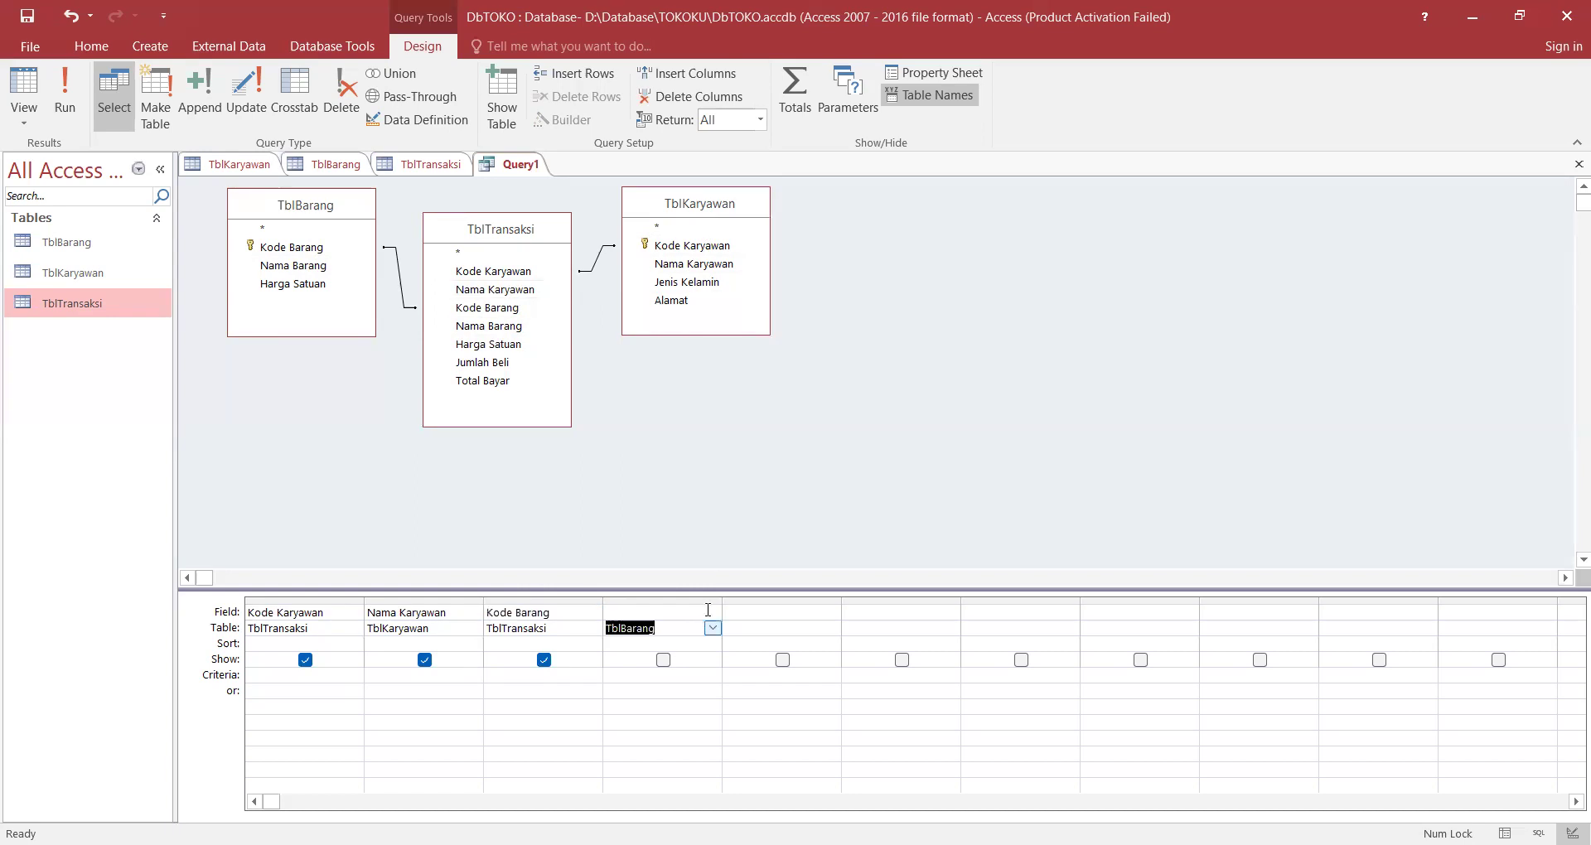
click(711, 611)
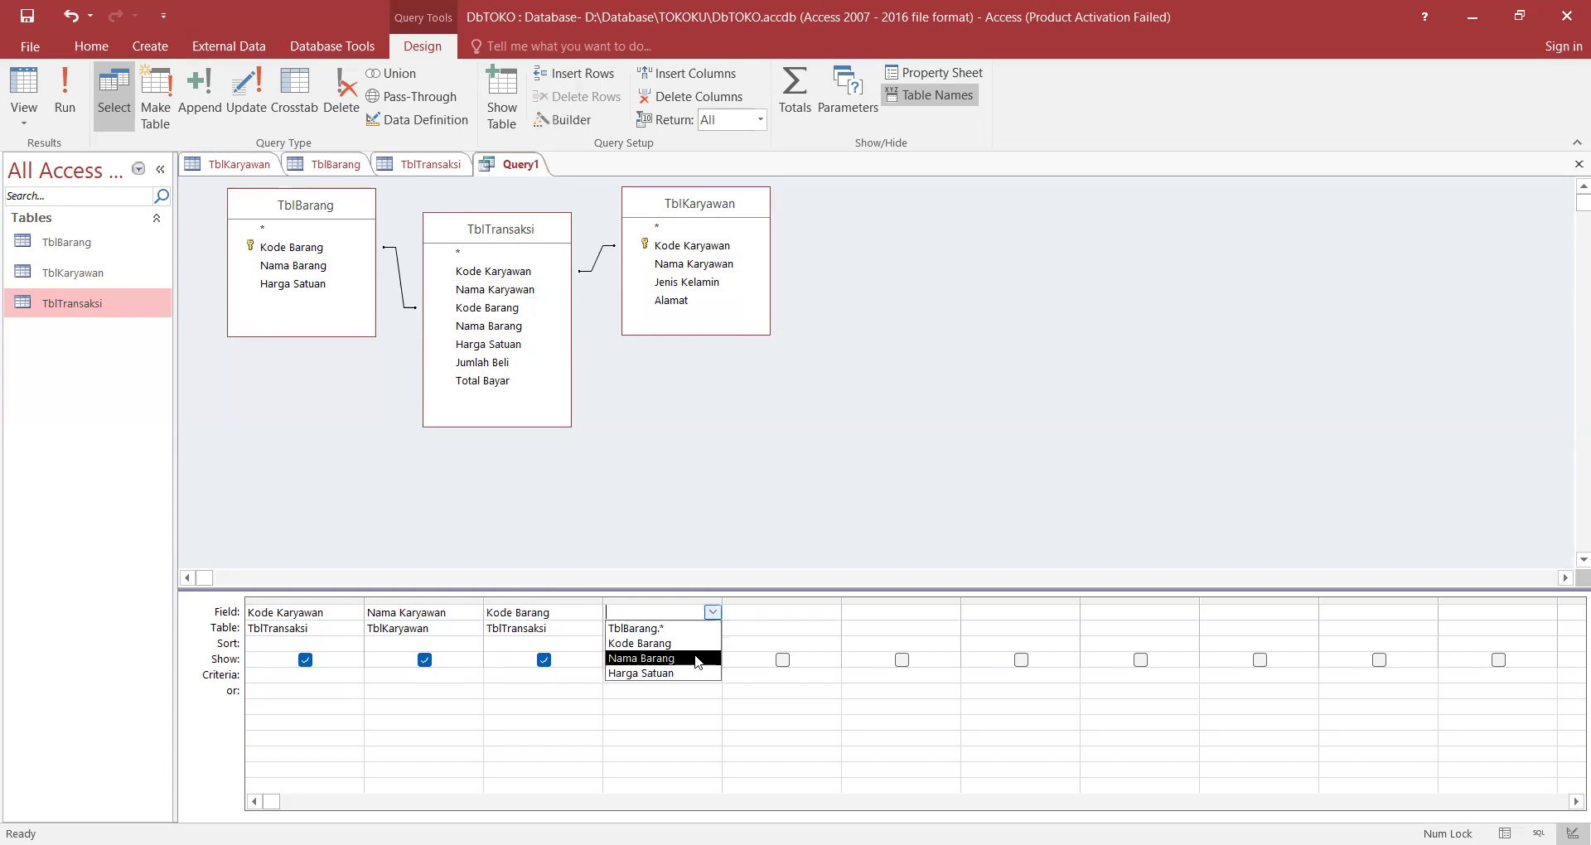
click(696, 658)
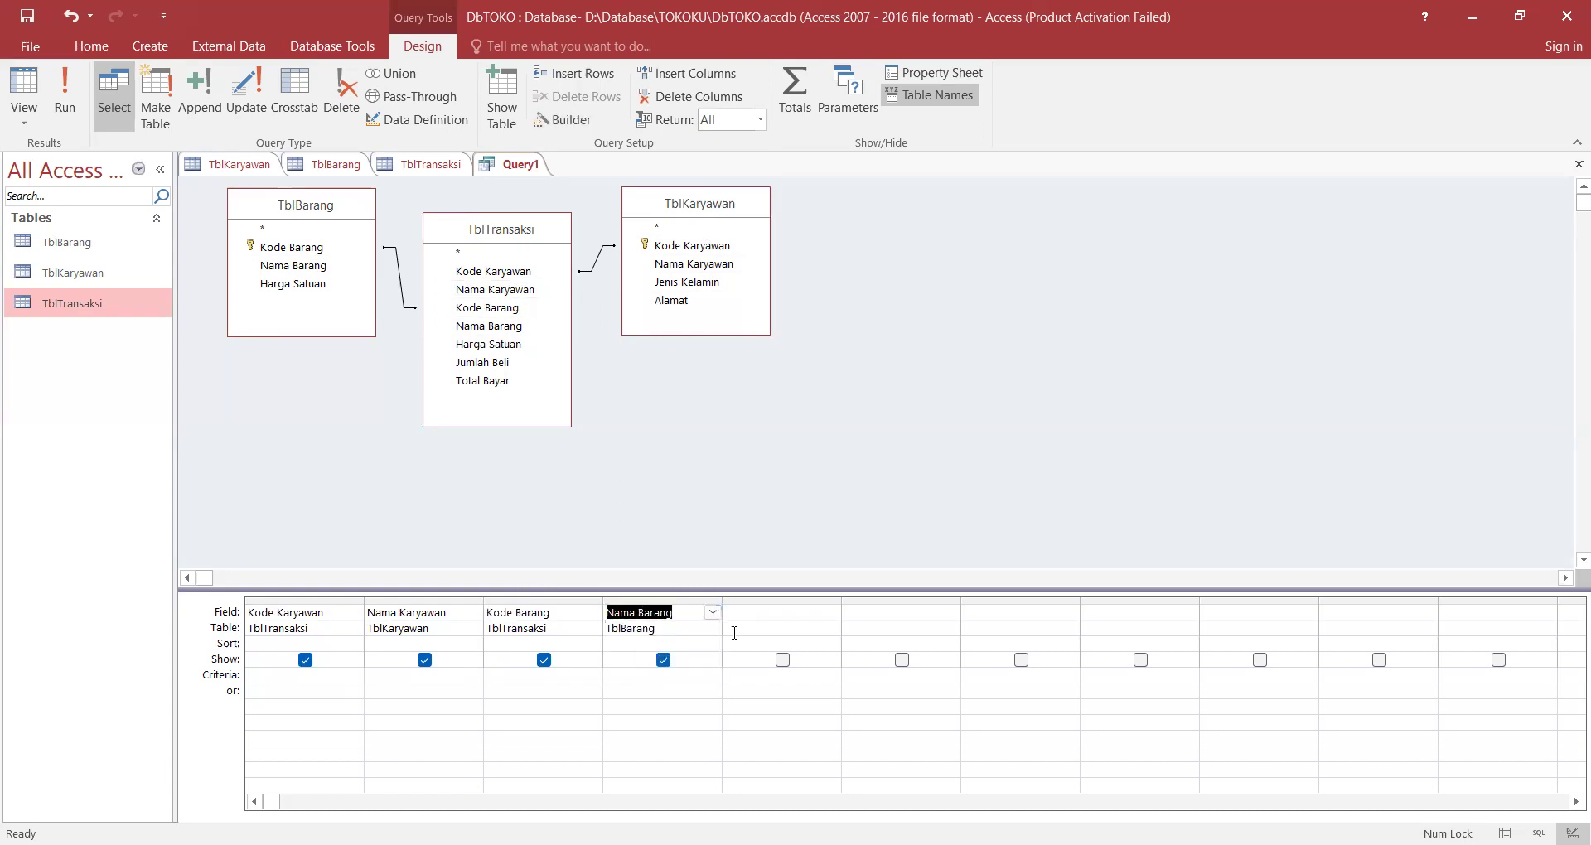
click(814, 618)
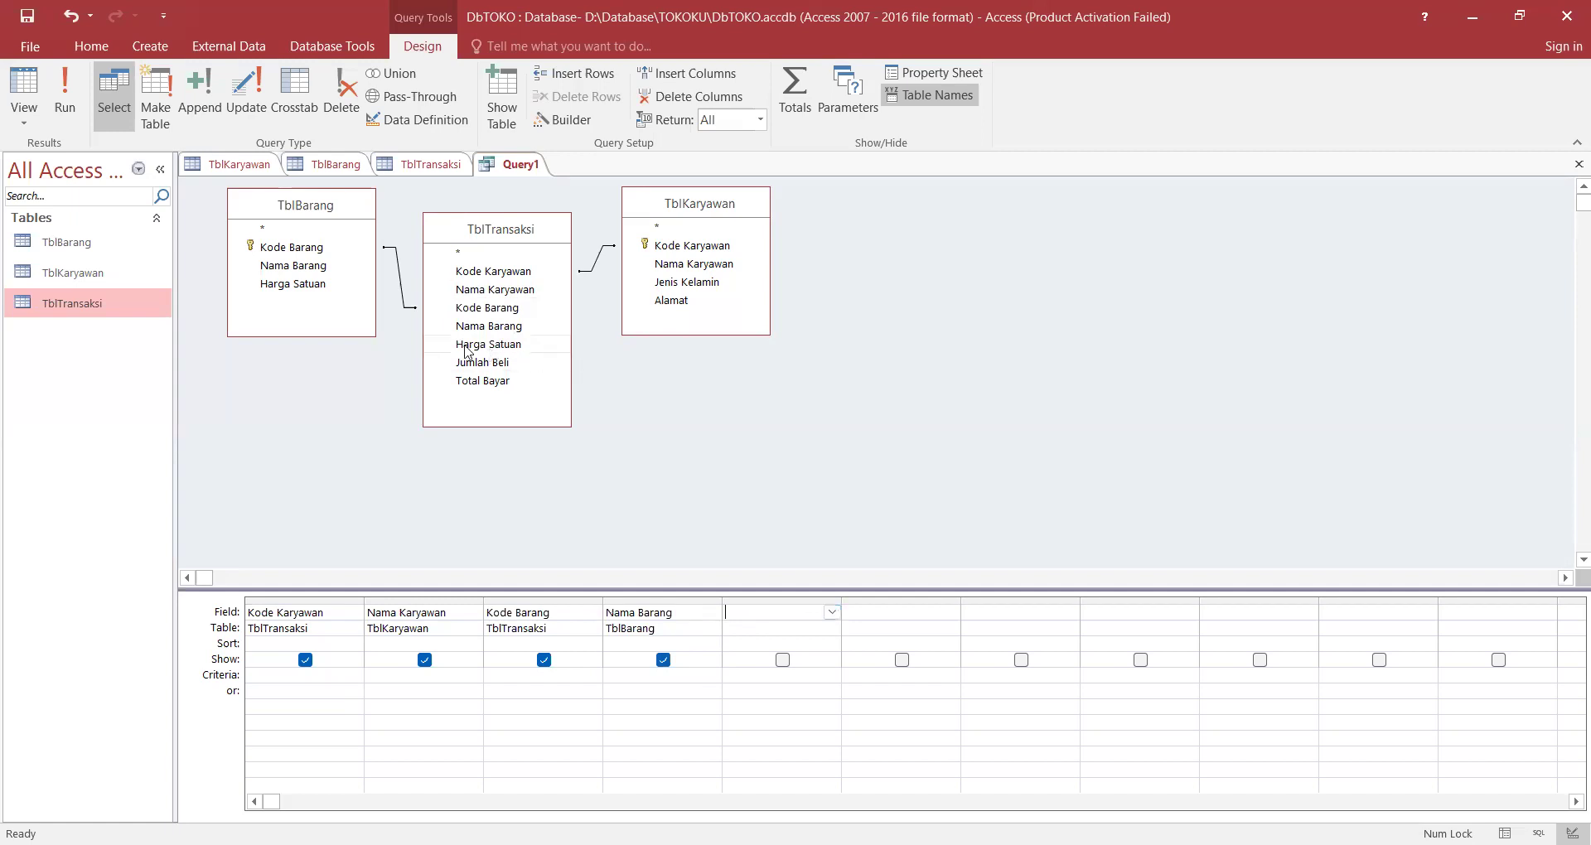
Set the fifth query column to the Harga Satuan field from TblBarang.
click(829, 628)
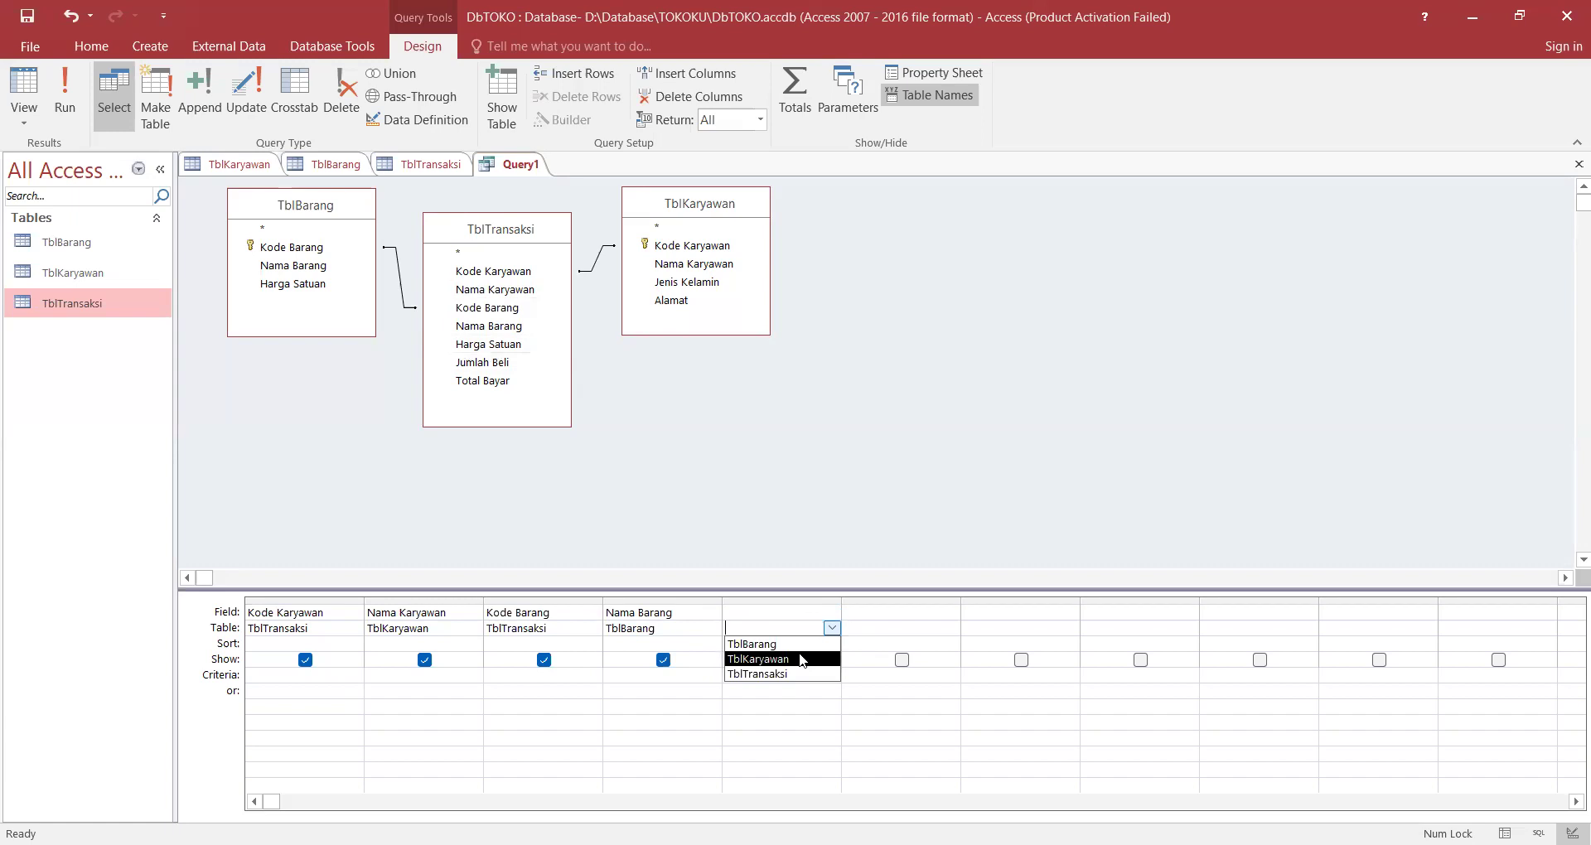
click(795, 644)
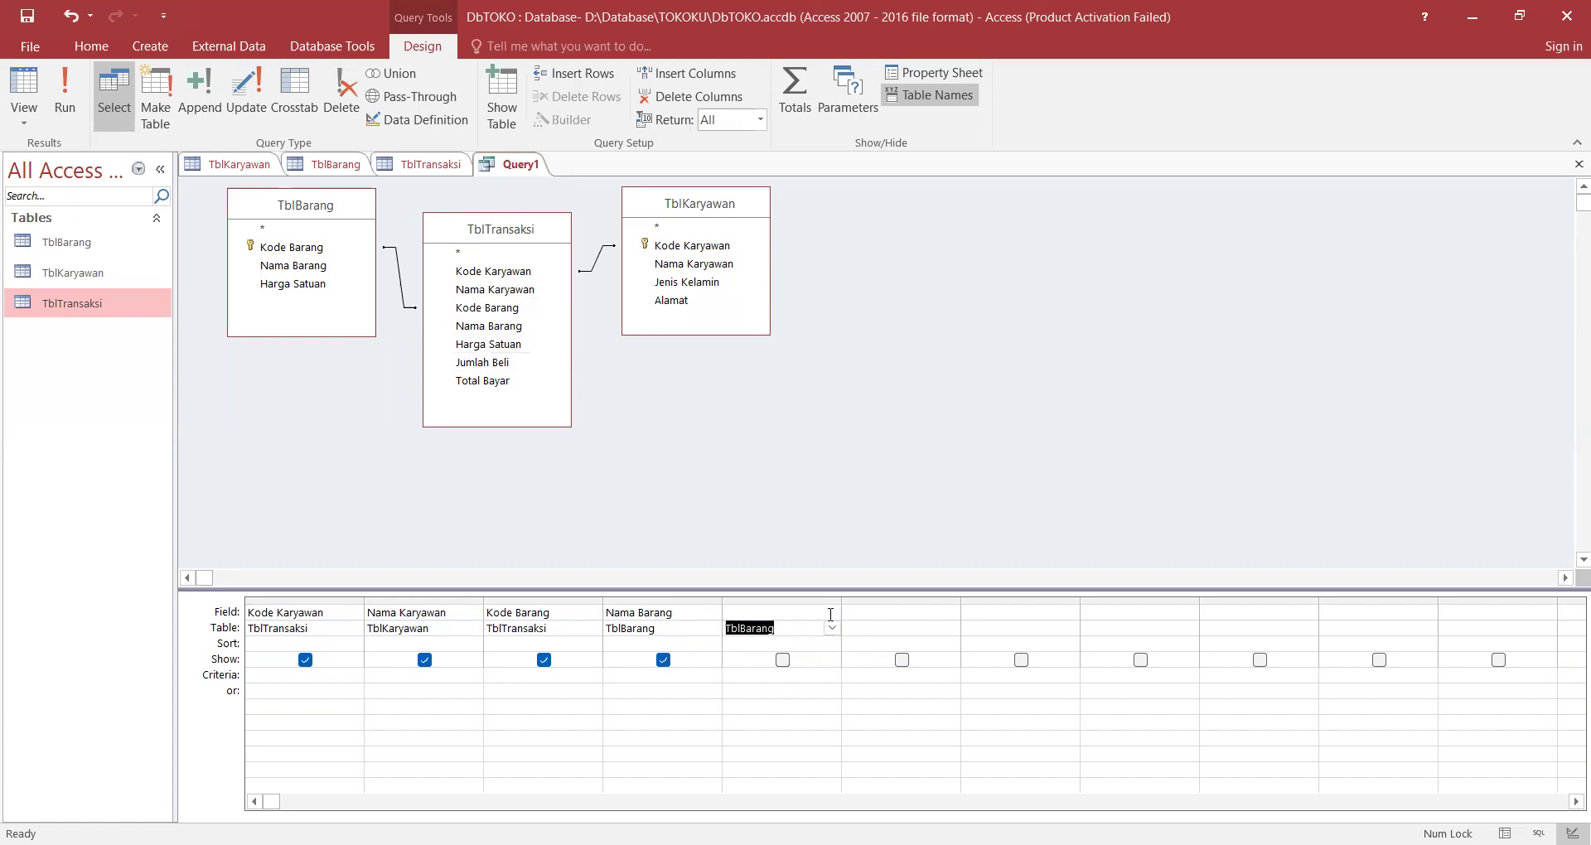
click(831, 613)
click(802, 673)
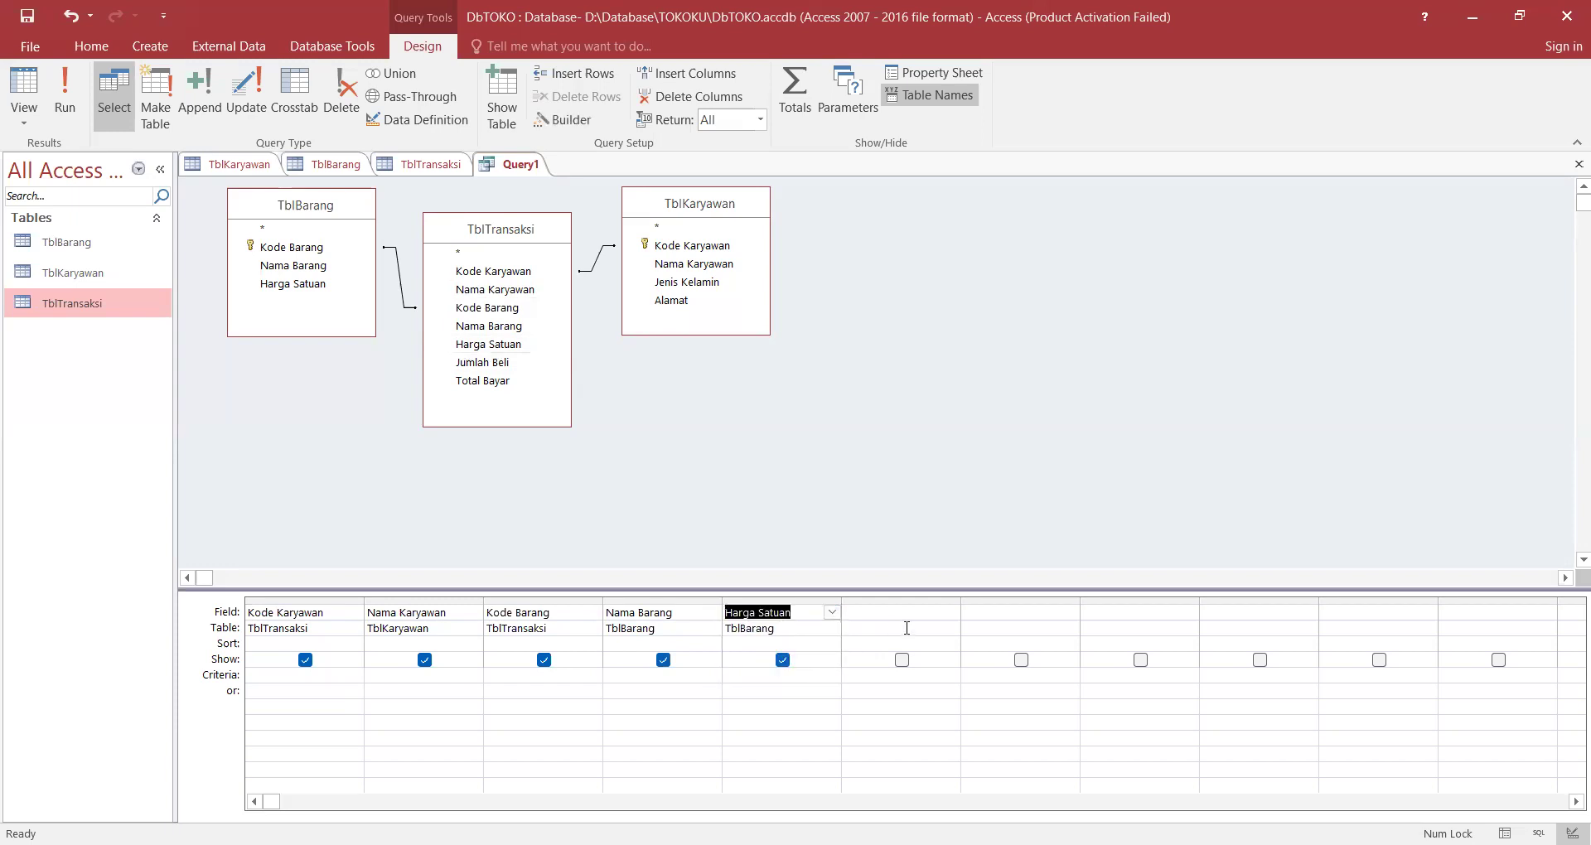
Set the sixth query column to the Jumlah Beli field from TblTransaksi, and move to the empty seventh column.
click(907, 628)
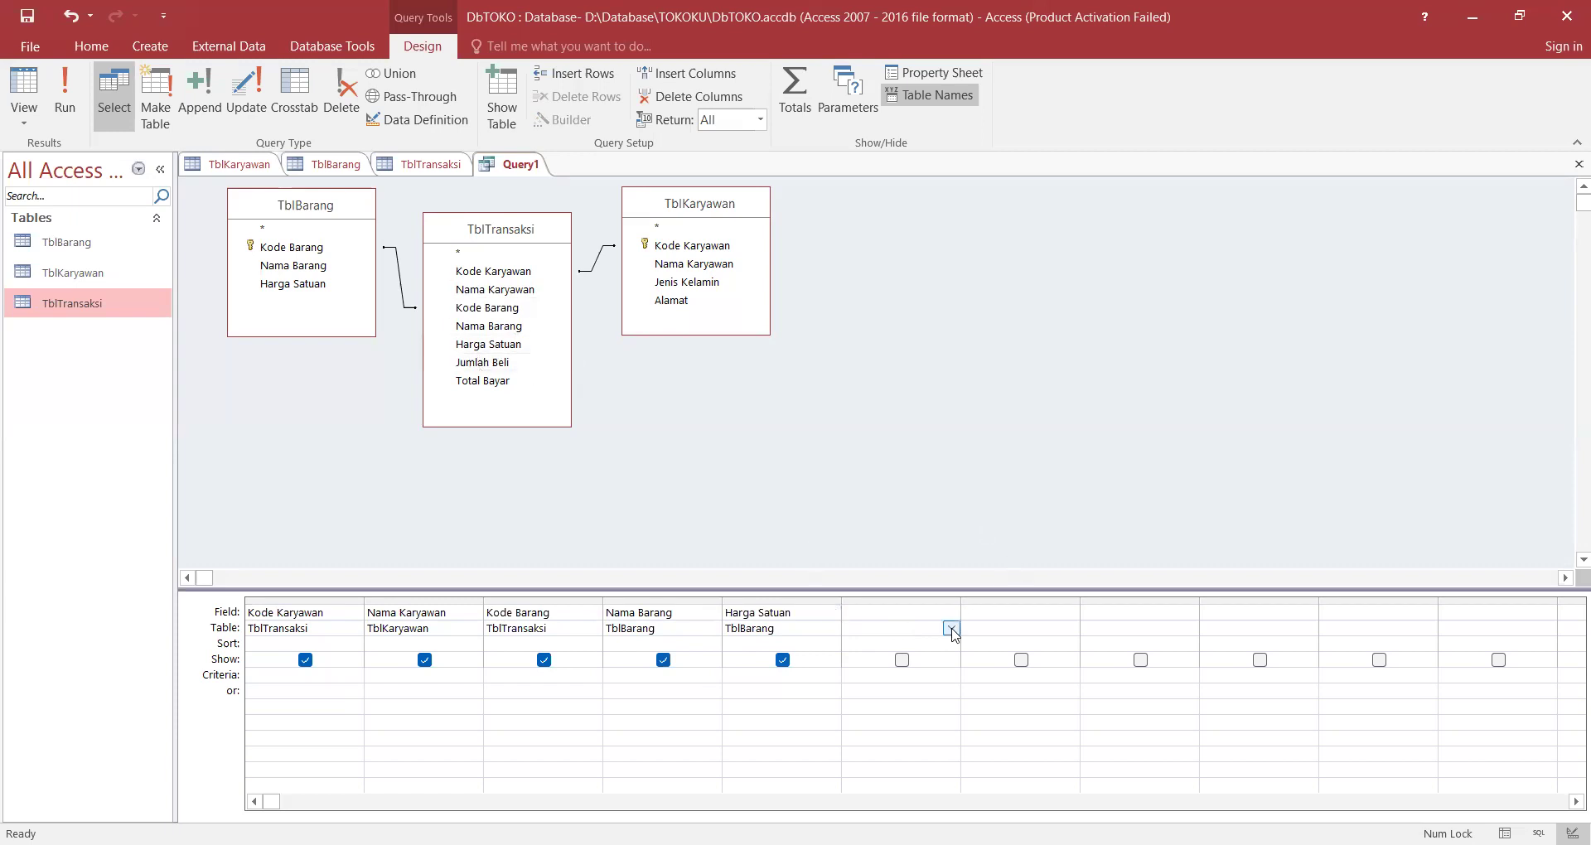
click(953, 634)
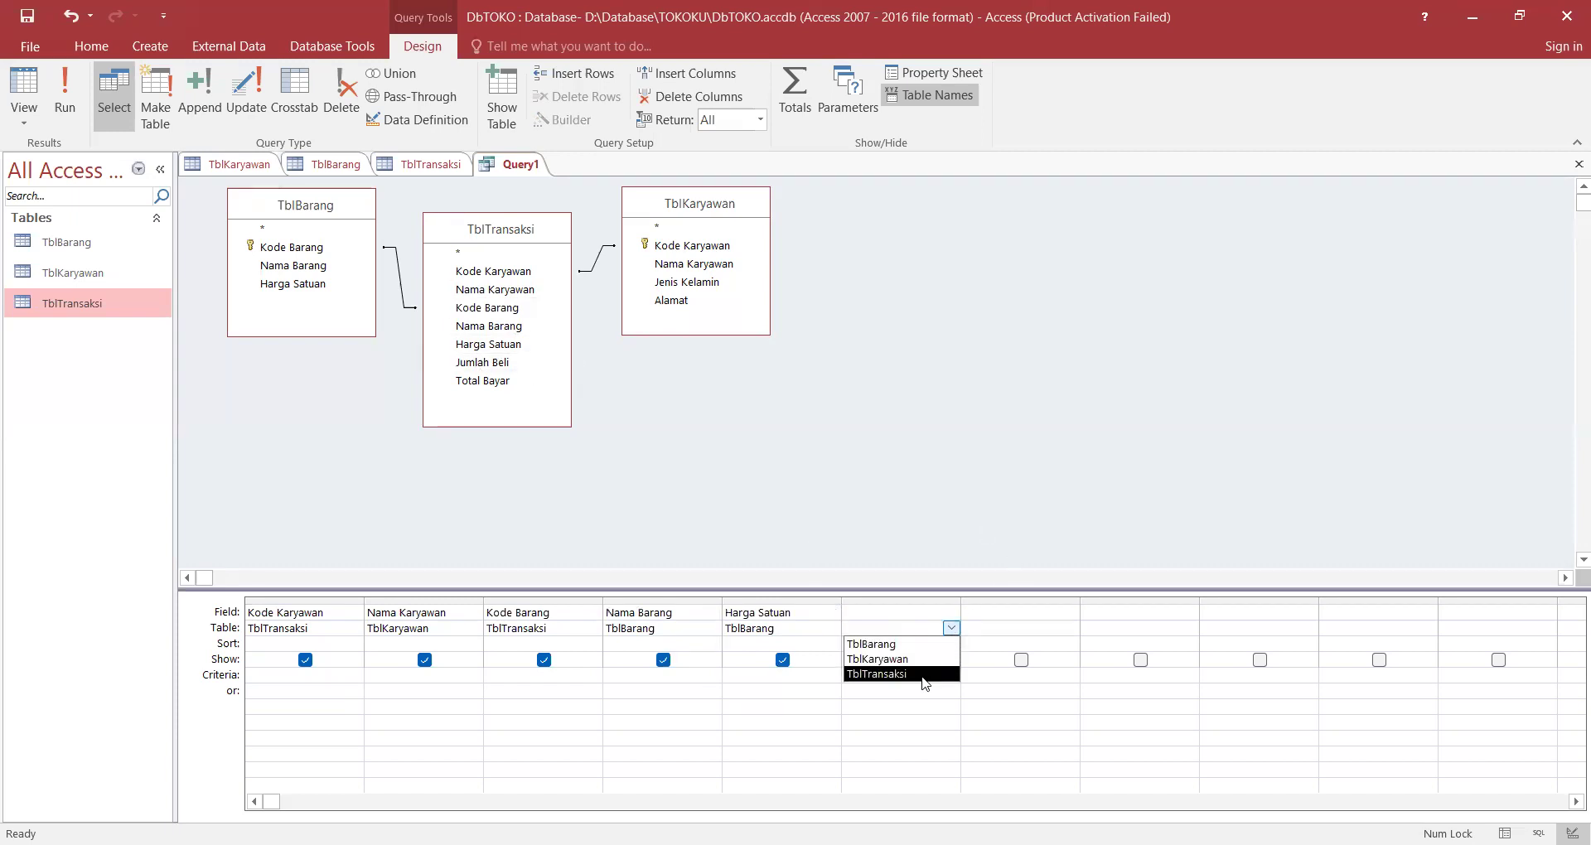
click(922, 679)
click(951, 611)
click(932, 713)
key(Tab)
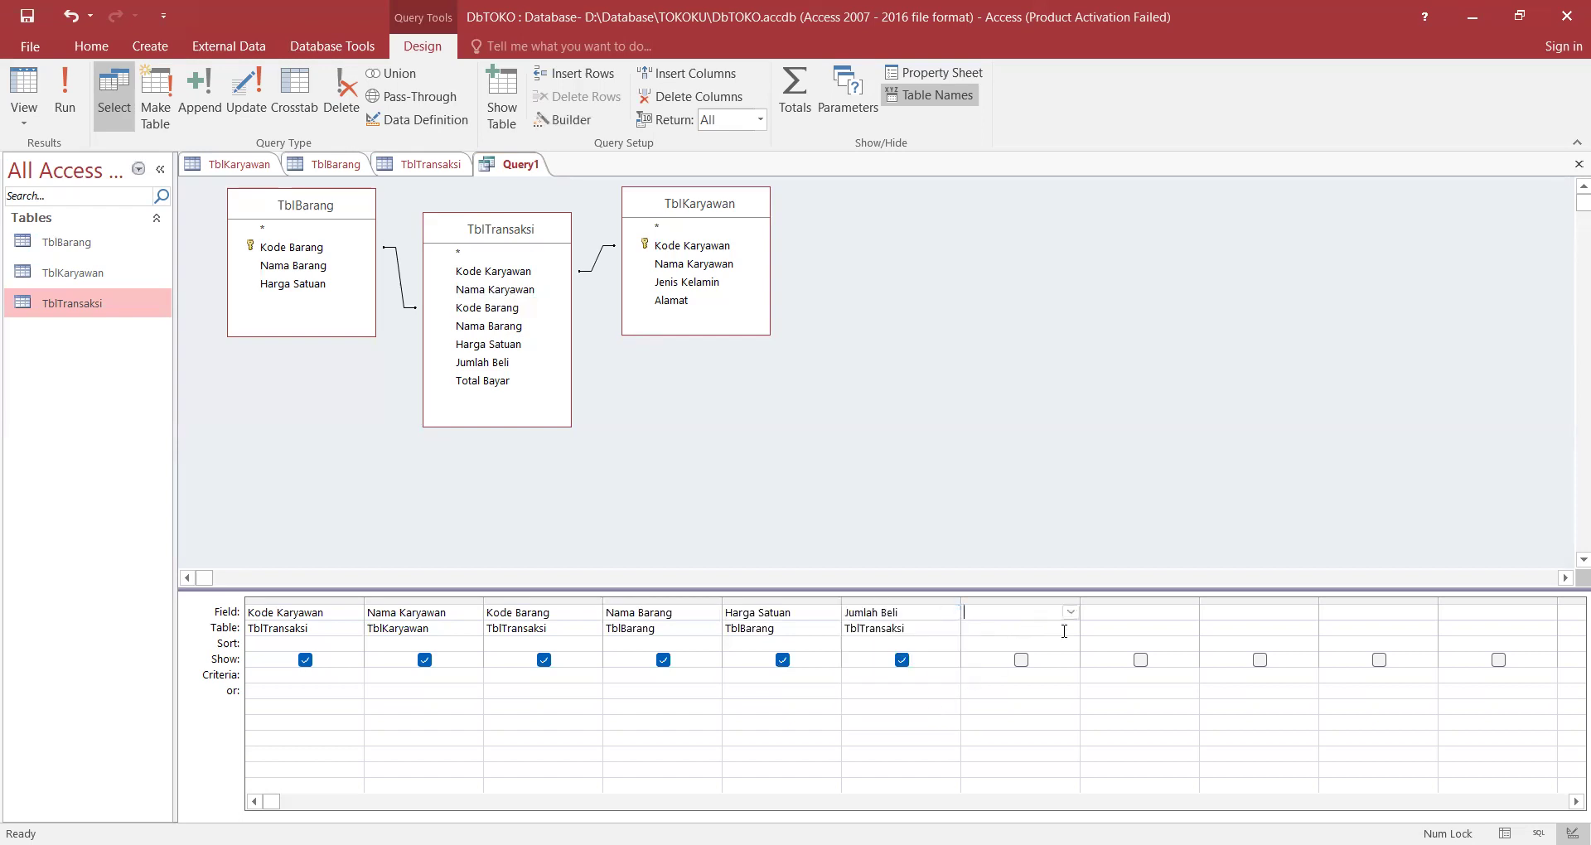
Set the seventh query column to the Total Bayar field from TblTransaksi.
click(1066, 631)
click(1030, 671)
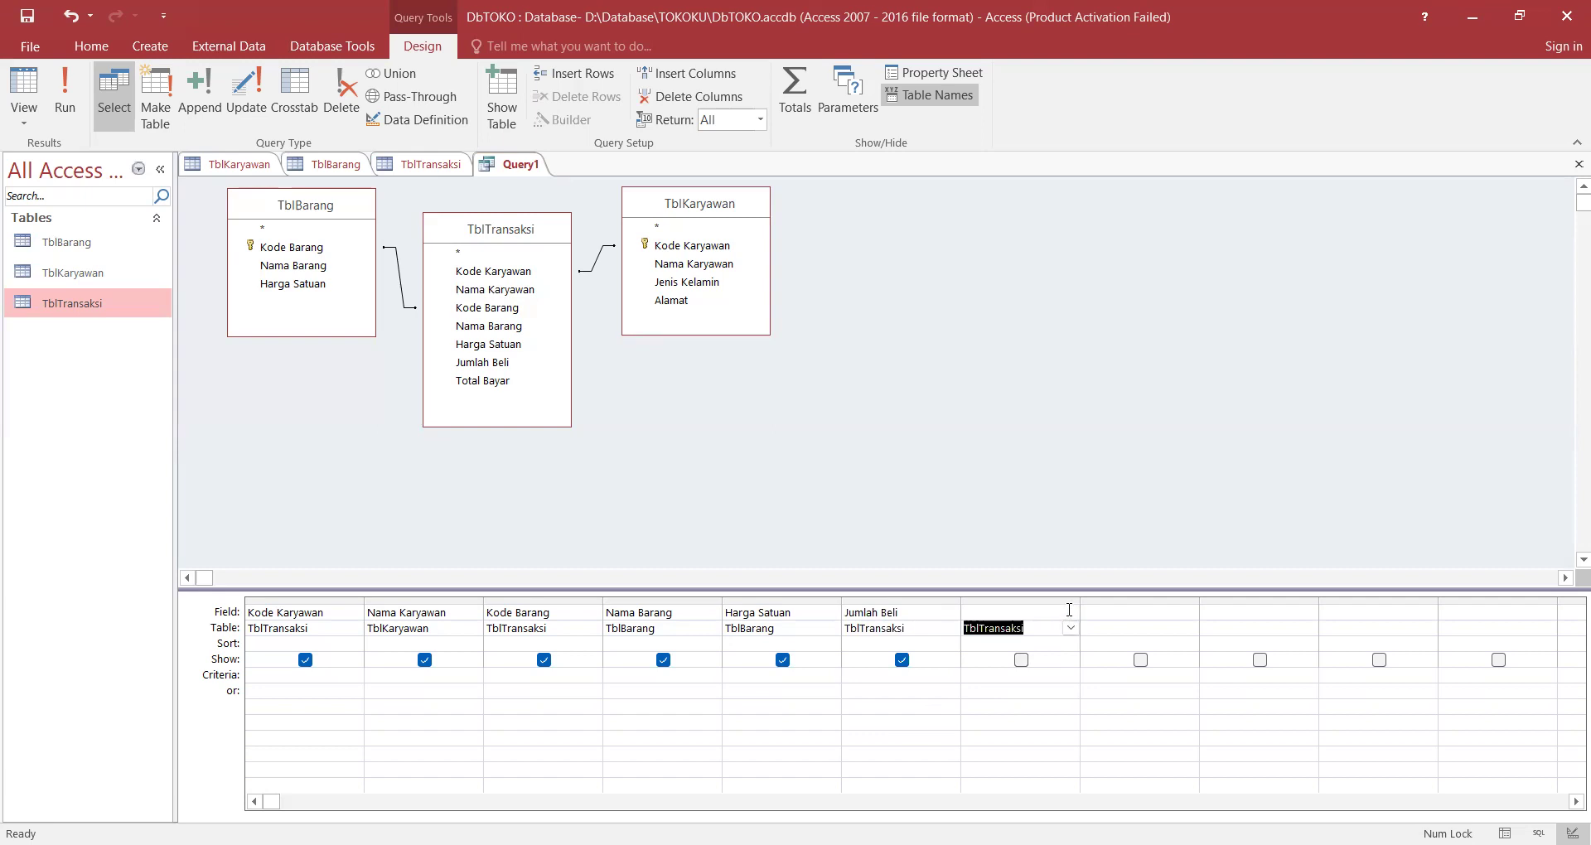
click(1071, 613)
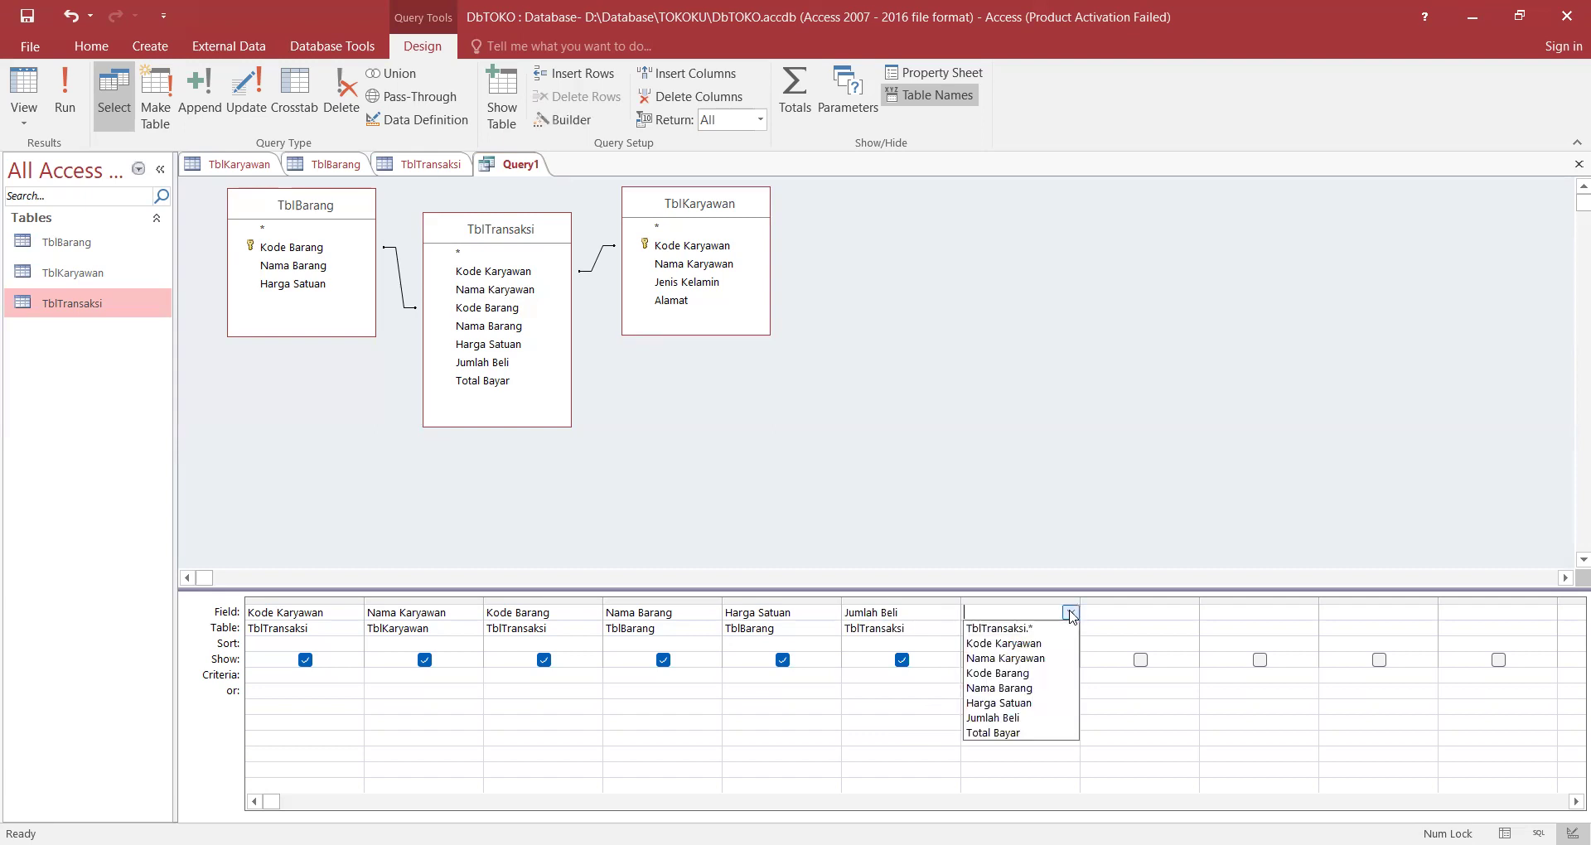
click(1034, 733)
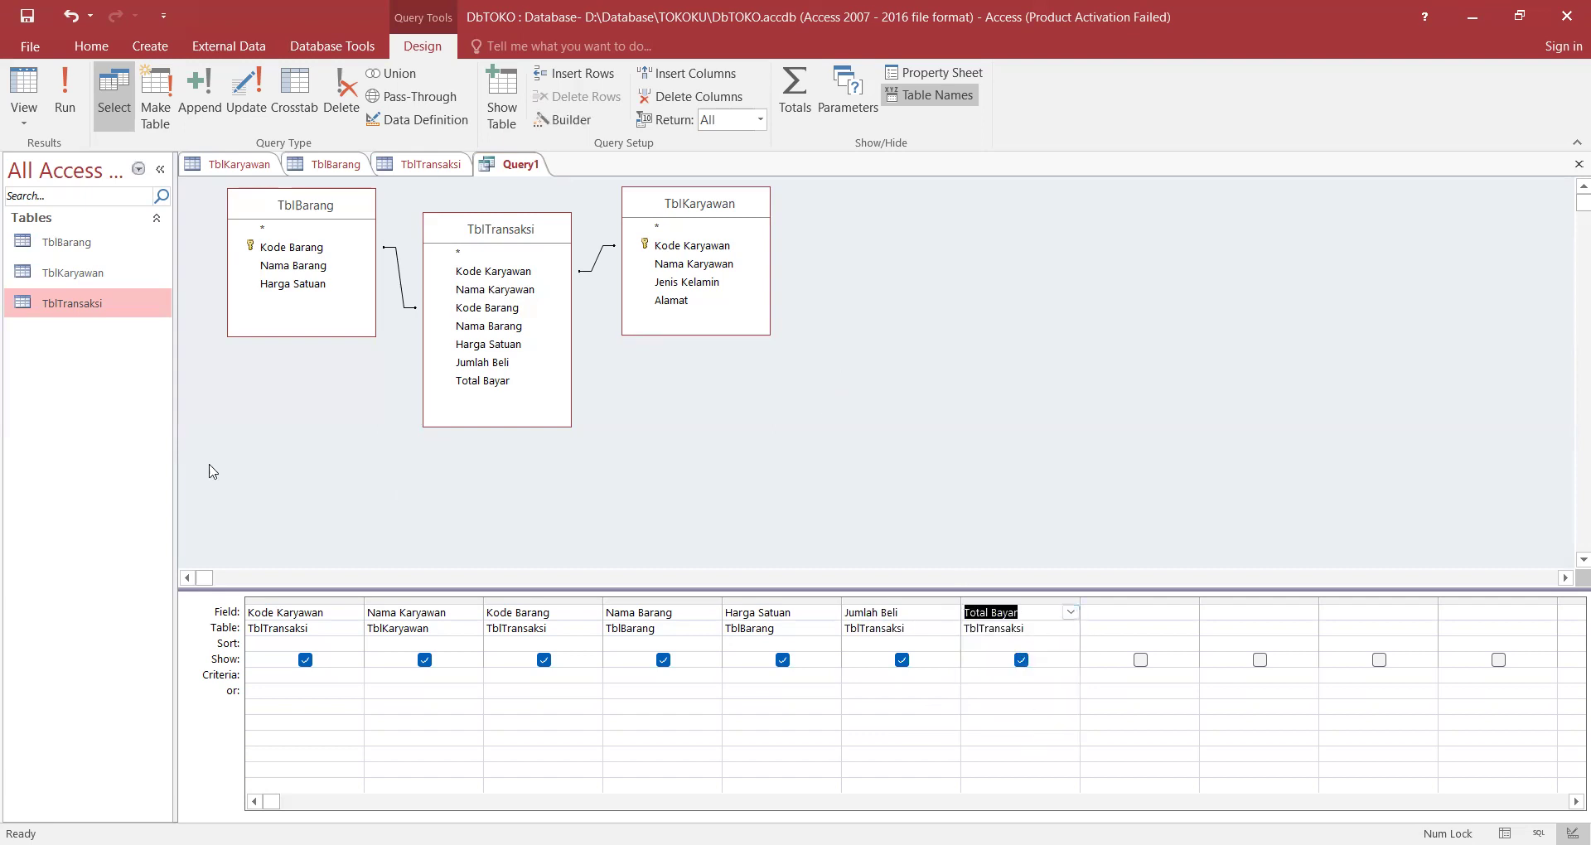
Save the query under the name QueryTransaksi.
click(732, 513)
key(ctrl+s)
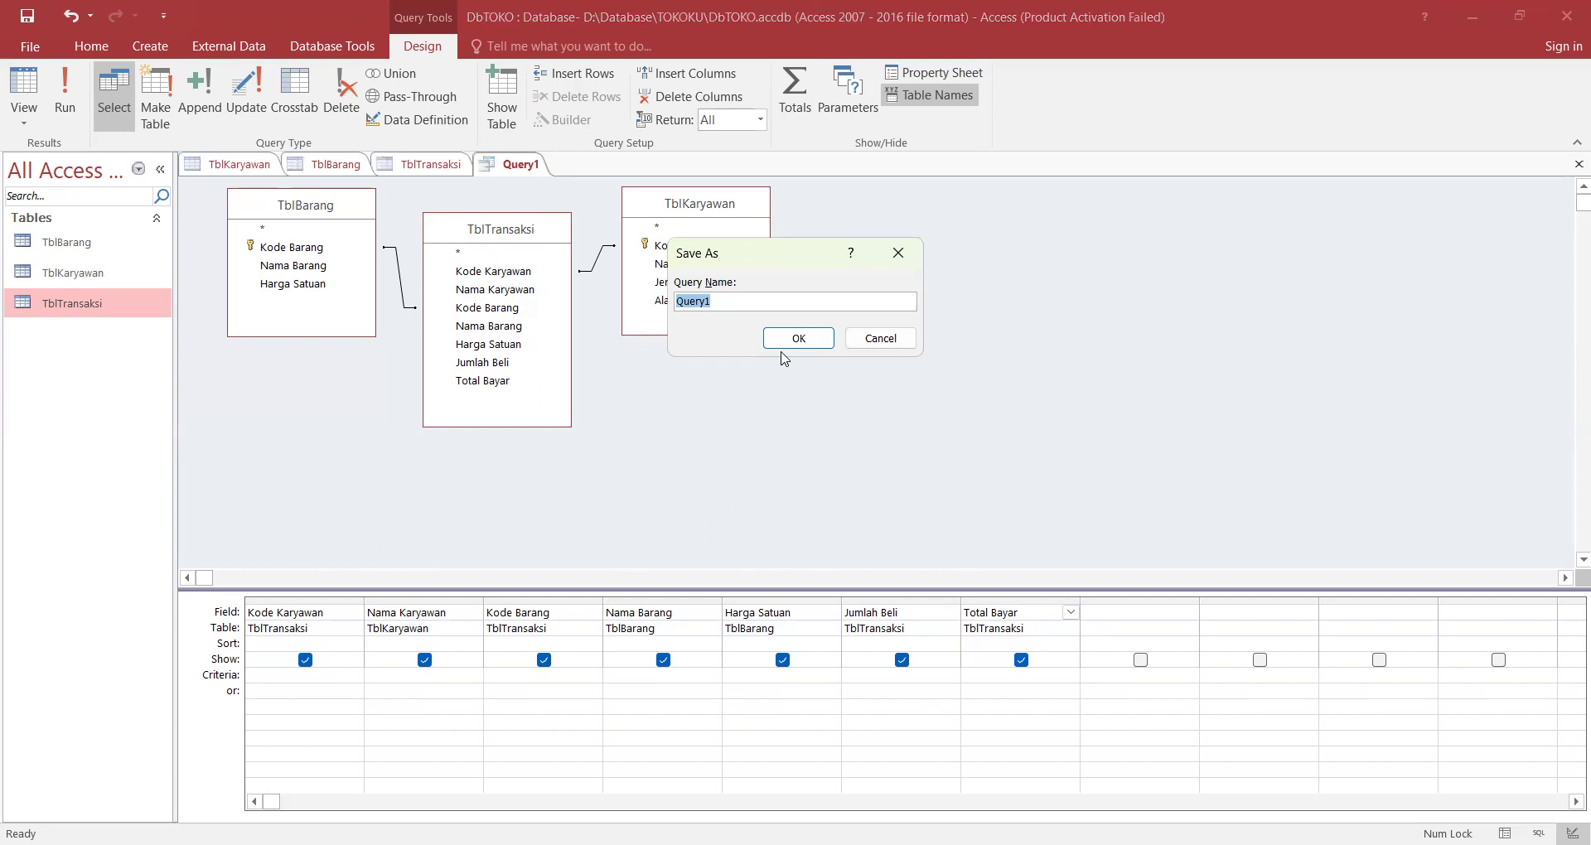
text(QueryTransaksi)
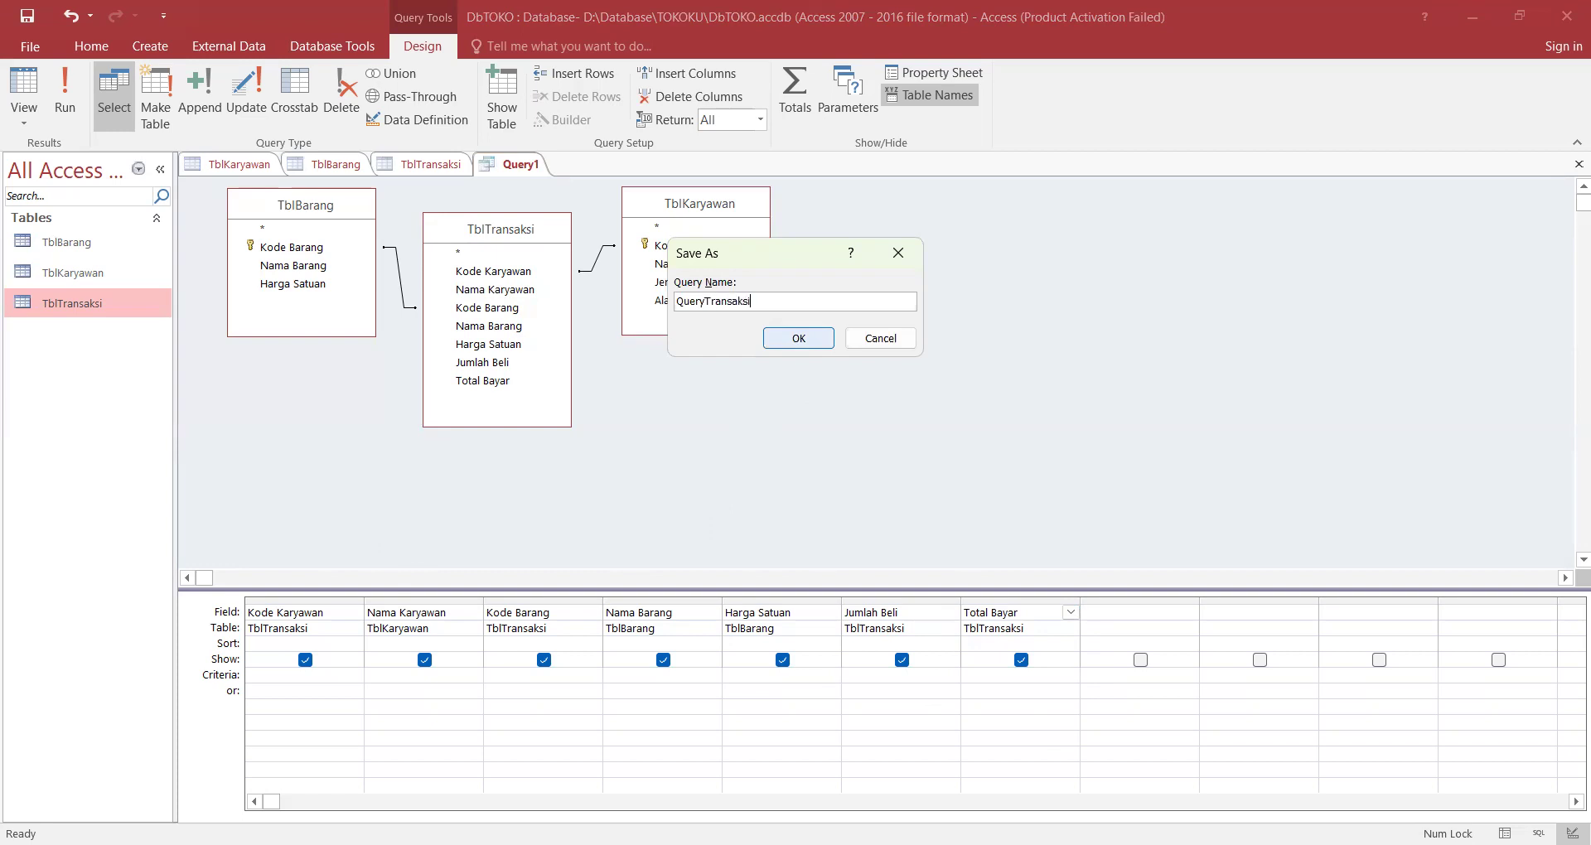
click(818, 336)
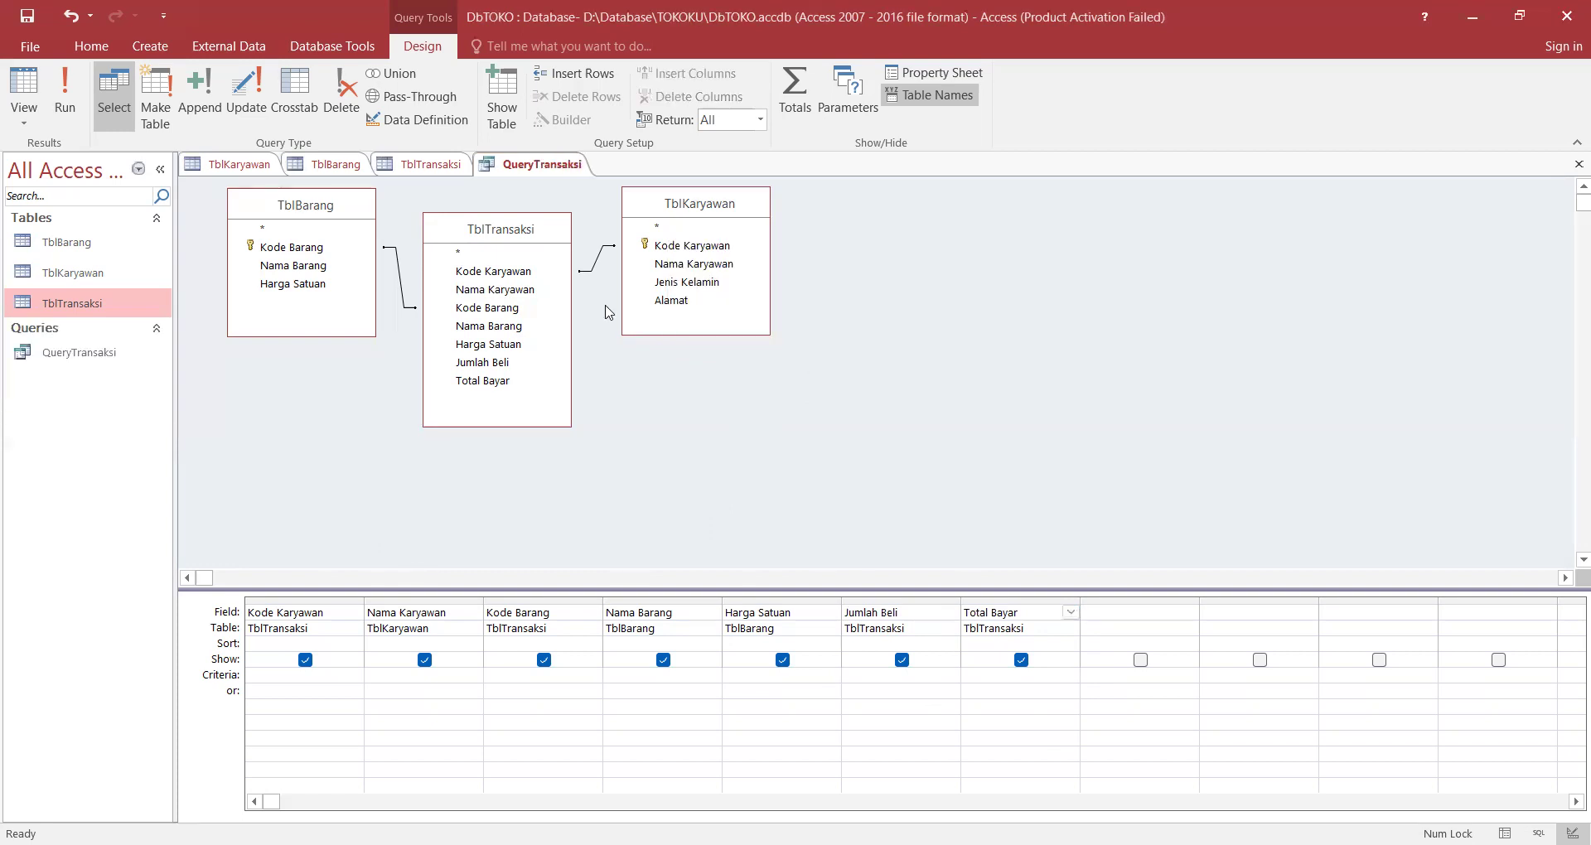
Run the transaction query and enter K01 as the Kode Karyawan of the first record.
click(63, 76)
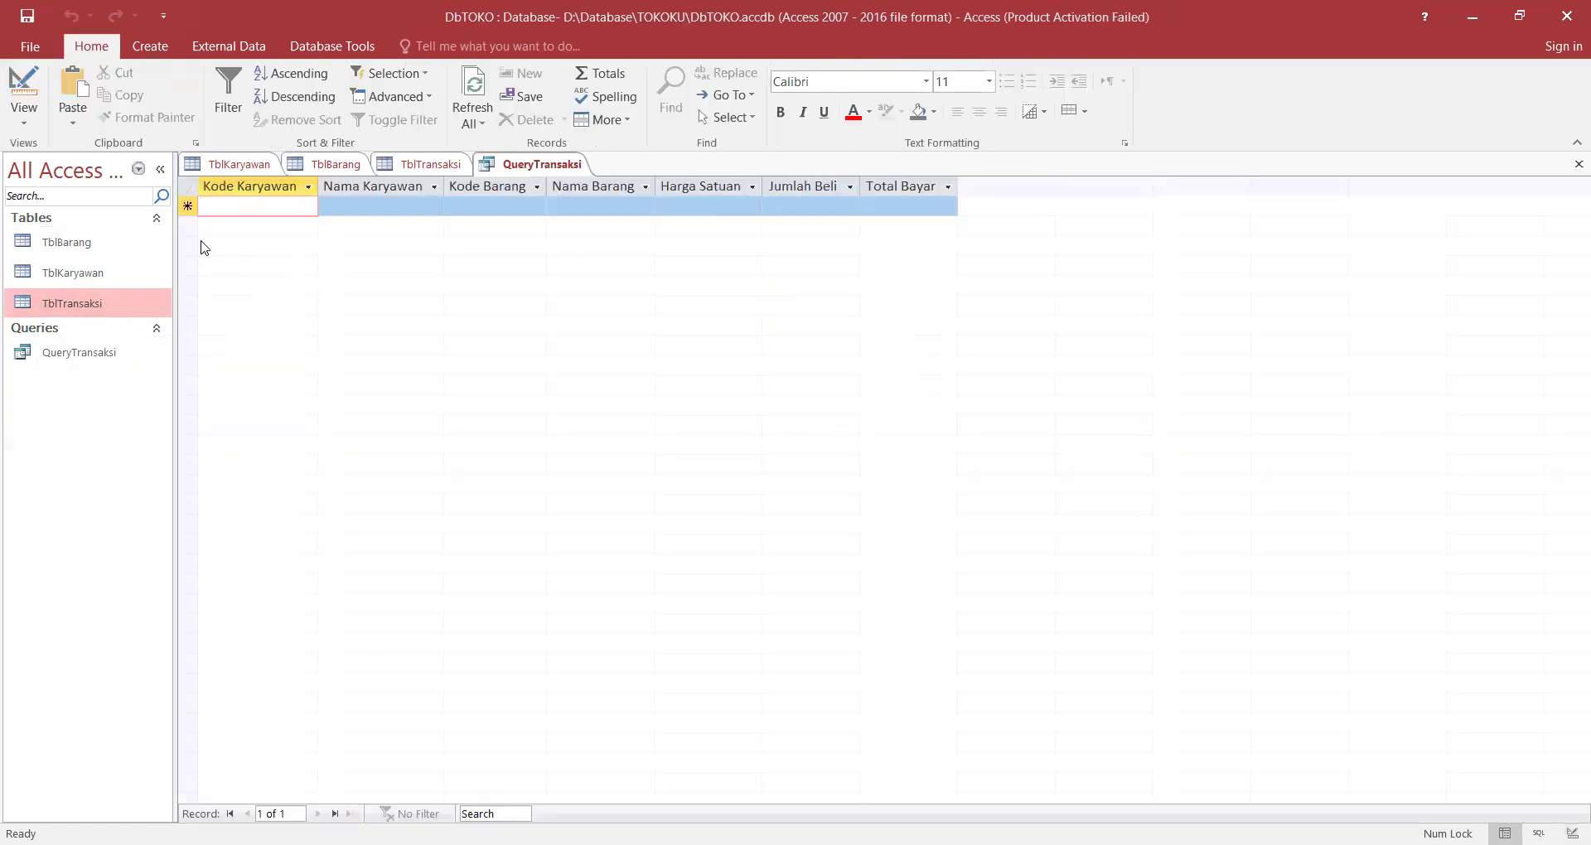
click(106, 356)
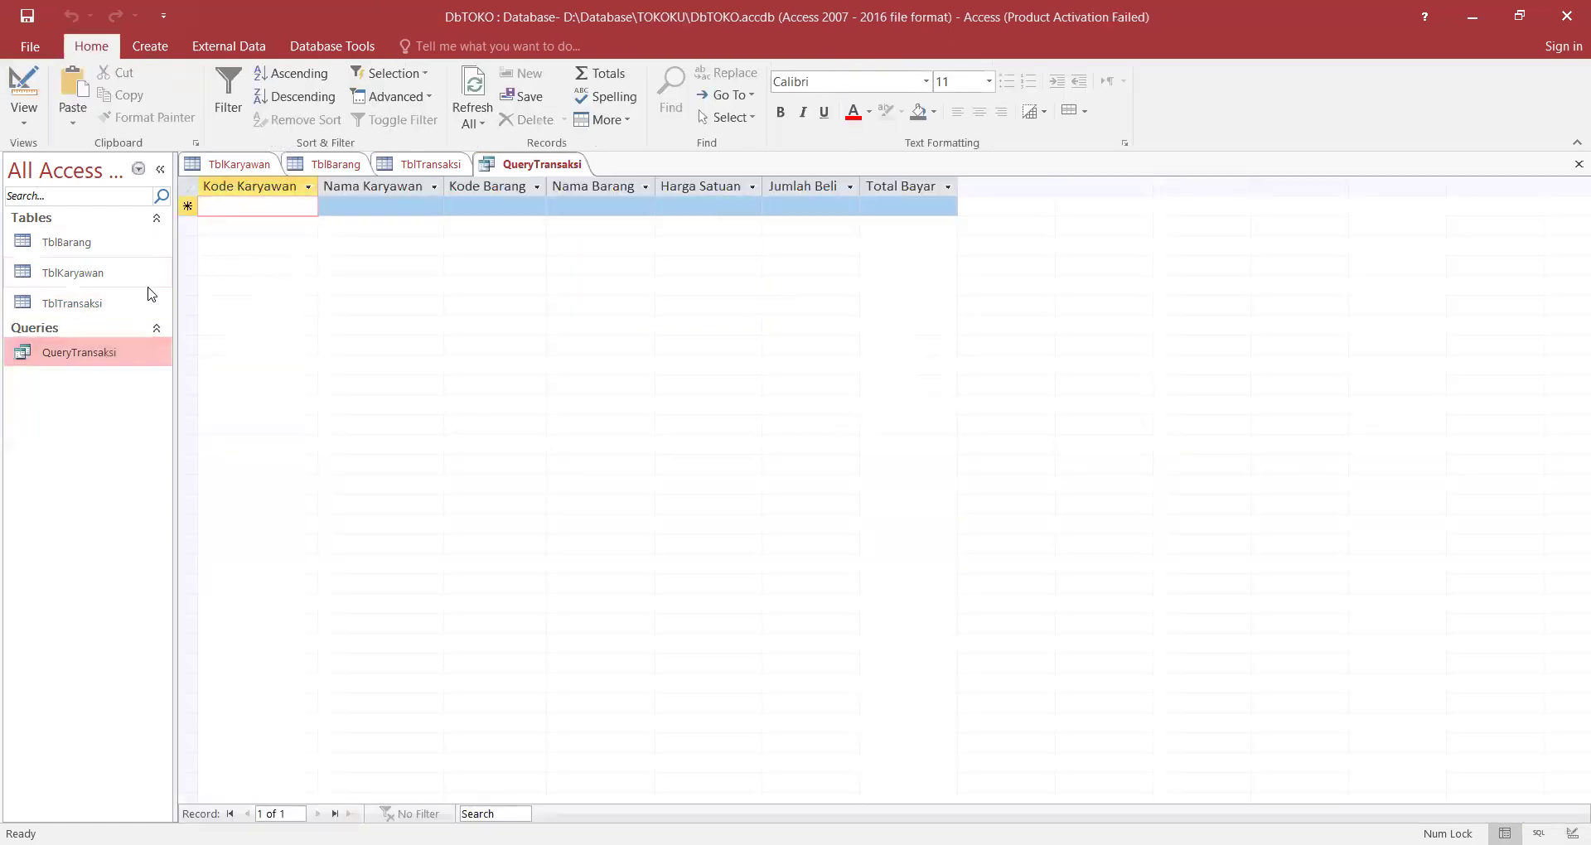
click(233, 208)
text(Ko)
key(BackSpace)
text(01)
key(Tab)
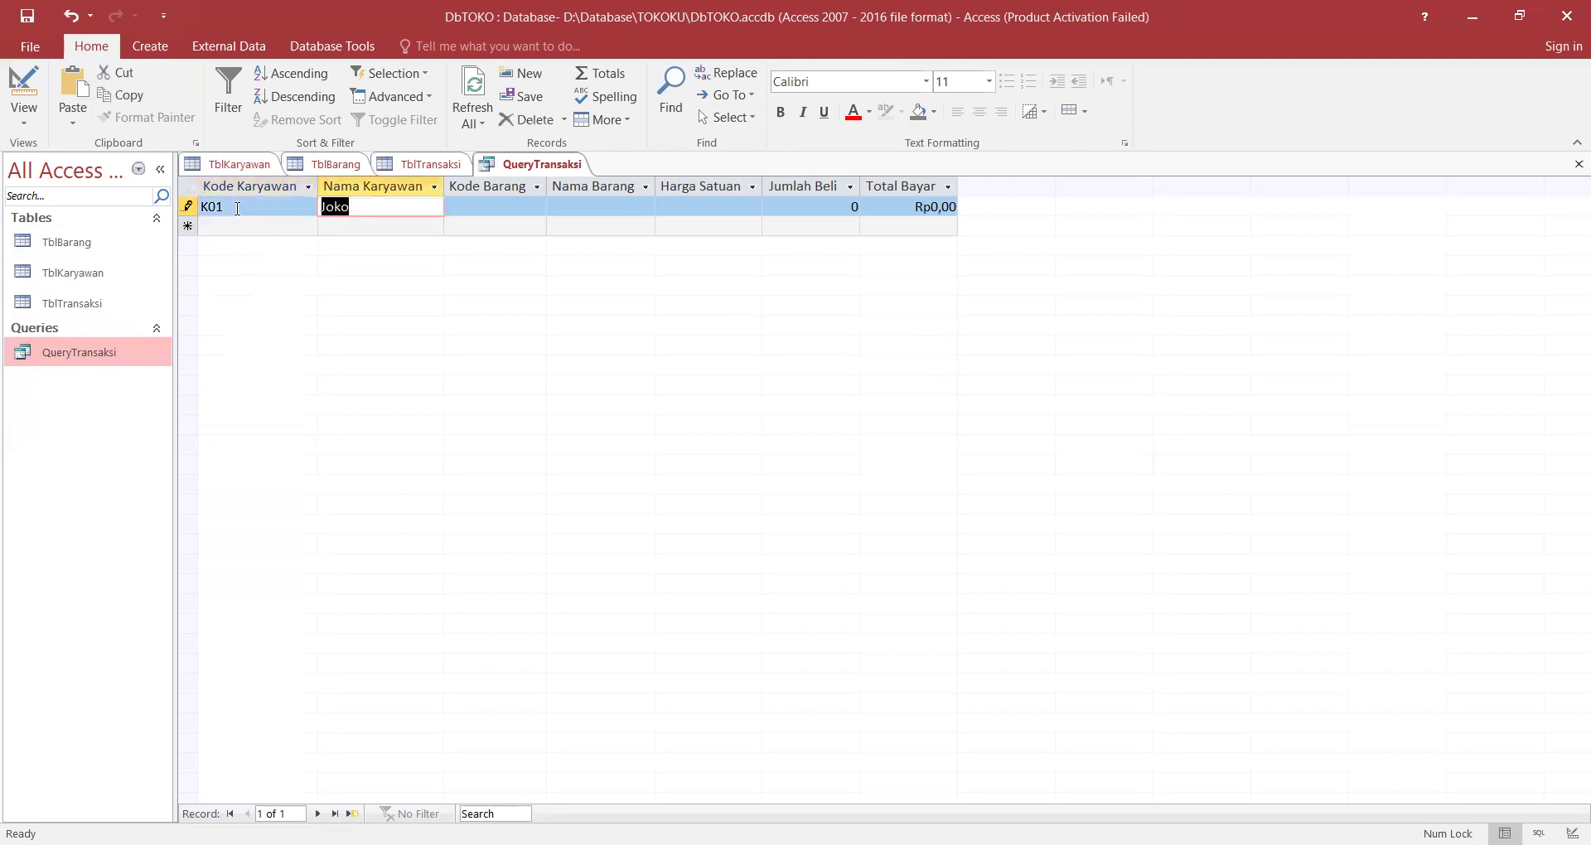
In the K01 record, enter Kode Barang B01 and set Jumlah Beli to 2.
click(497, 207)
text(B01)
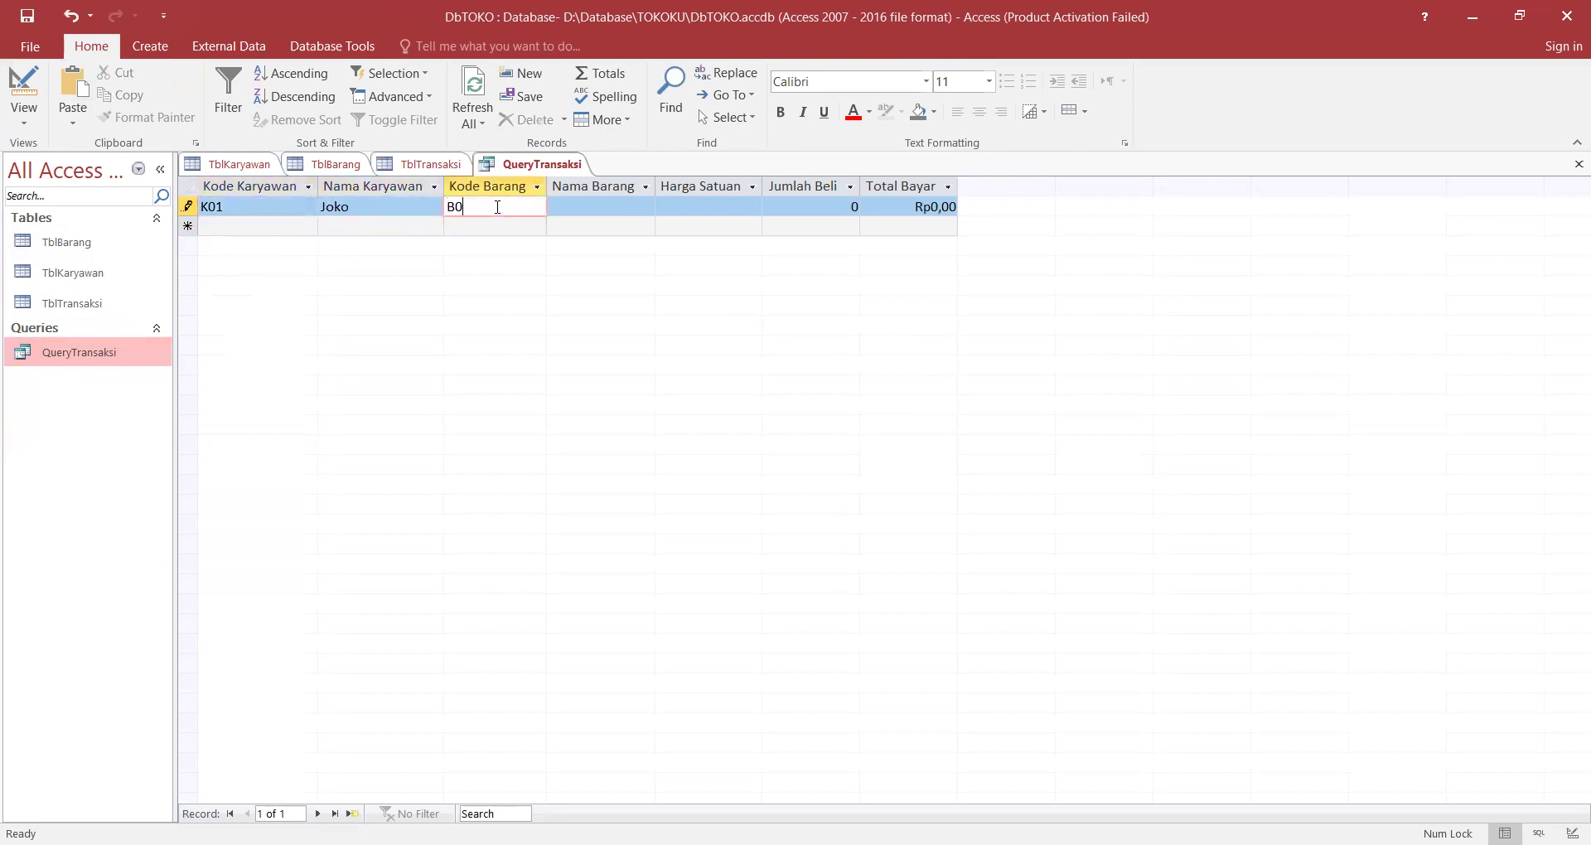
key(Tab)
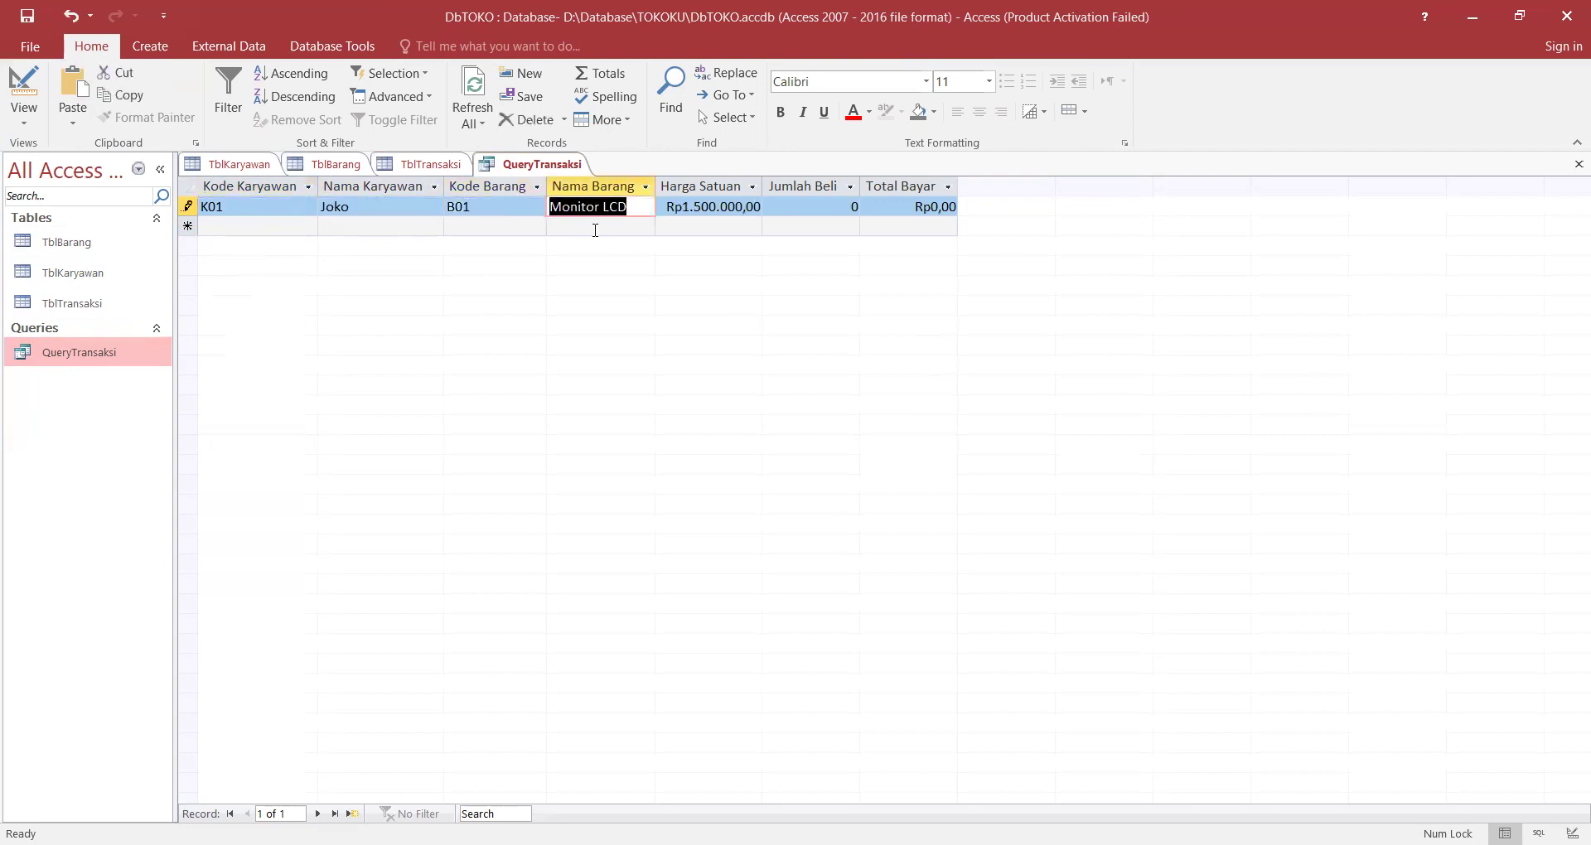
click(836, 218)
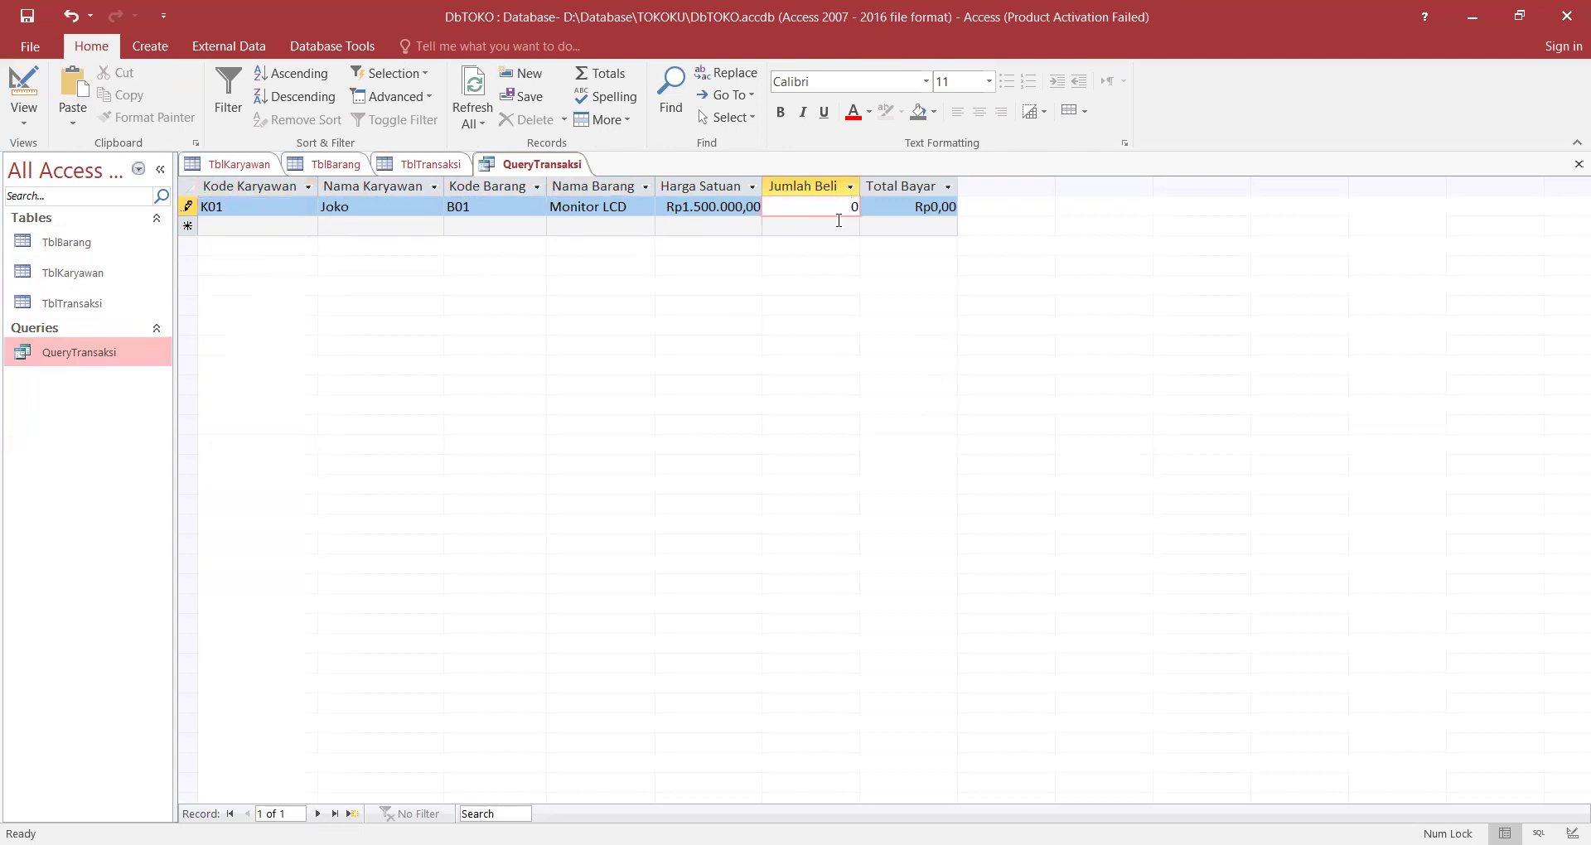
text(2)
key(Delete)
click(892, 207)
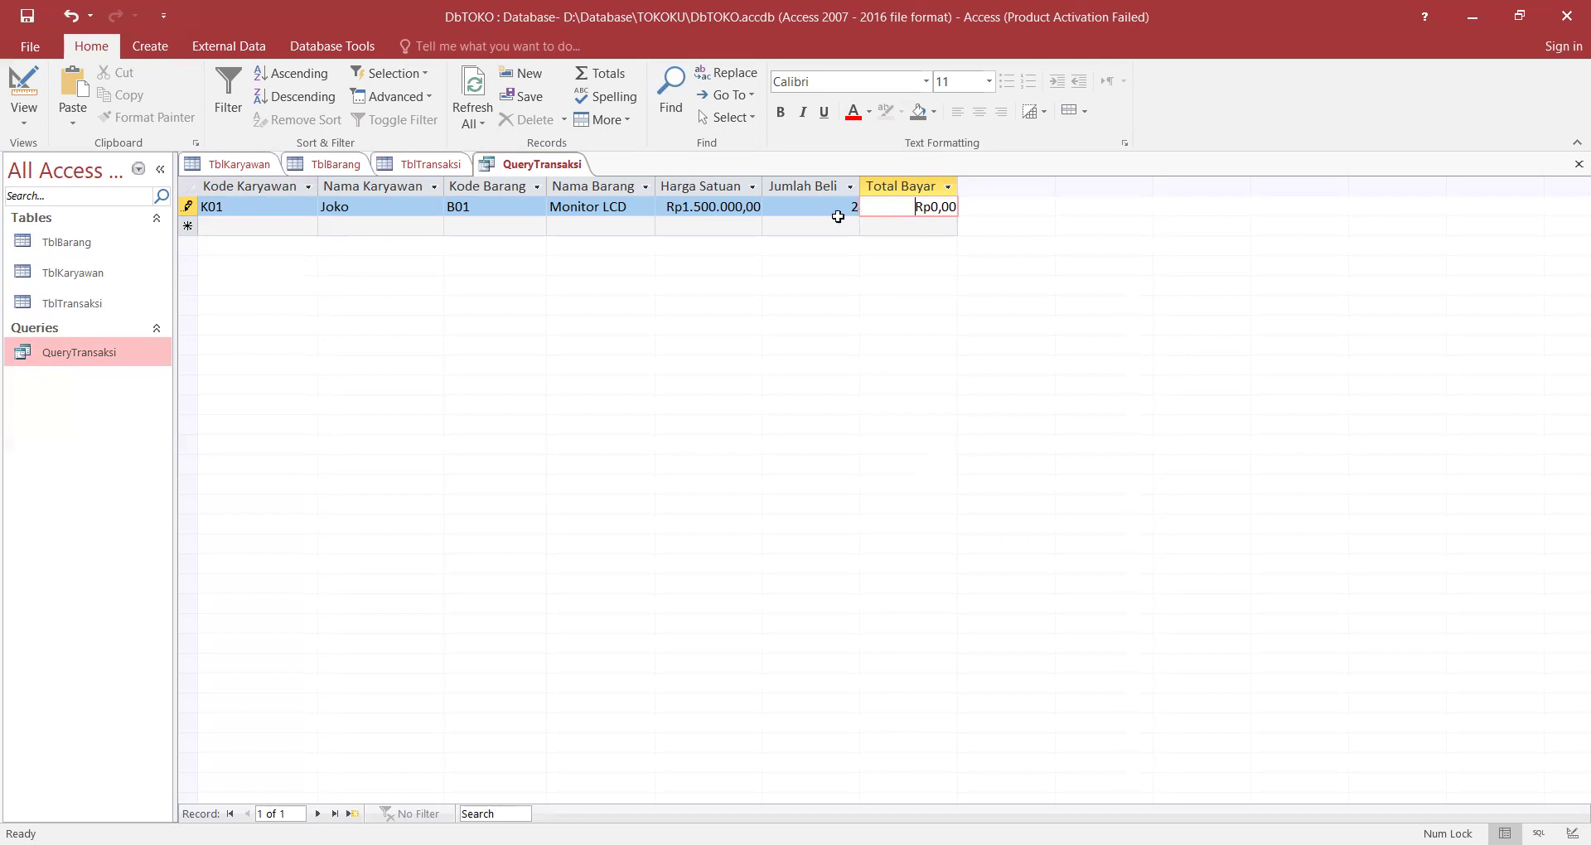
Reopen QueryTransaksi in Design View.
click(83, 356)
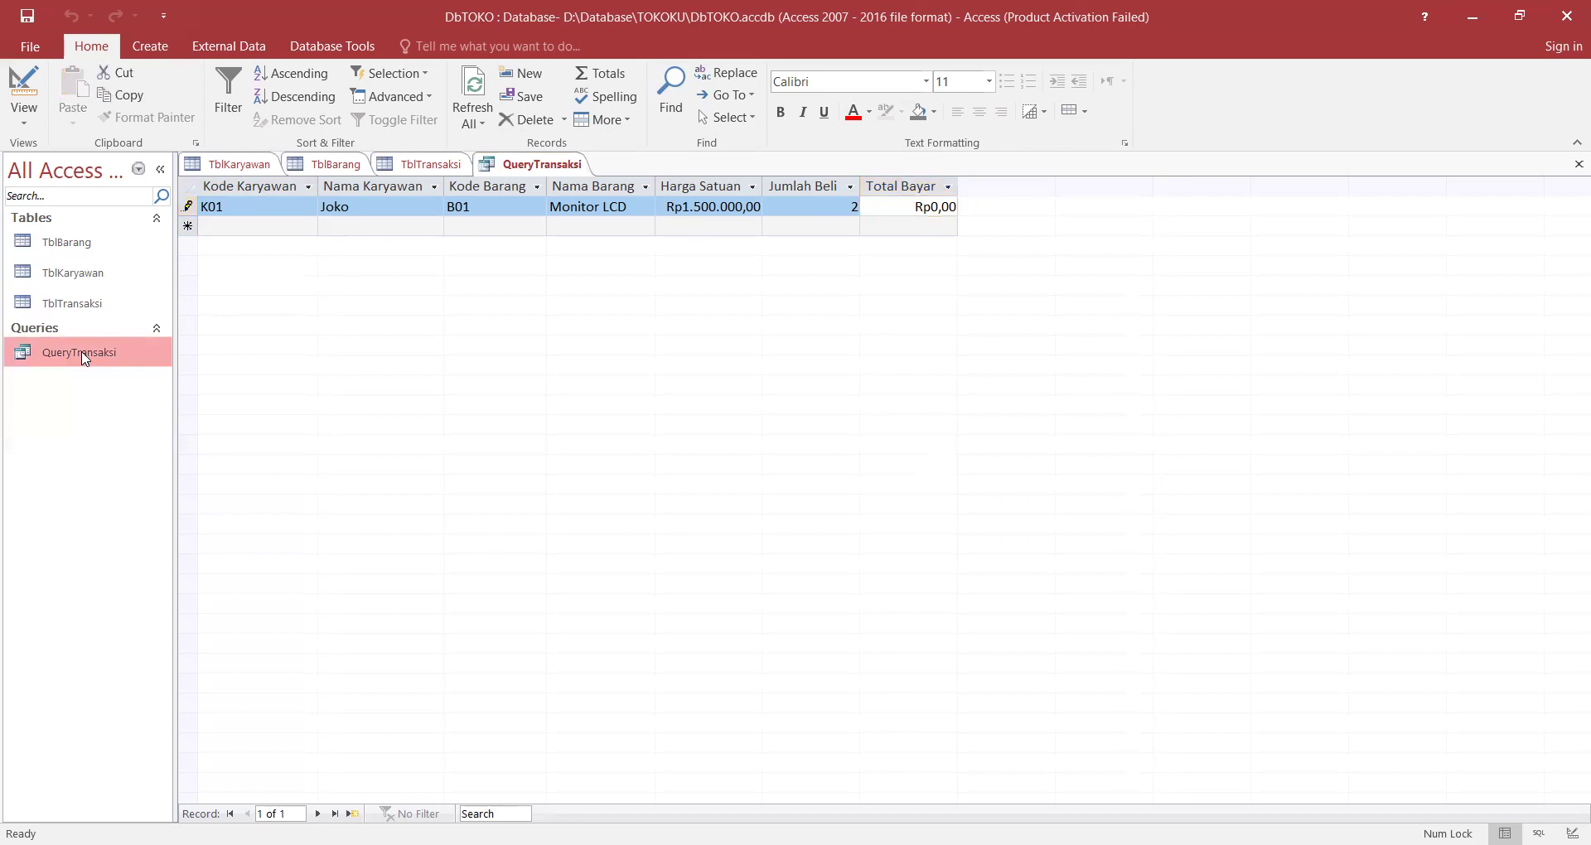
right_click(82, 356)
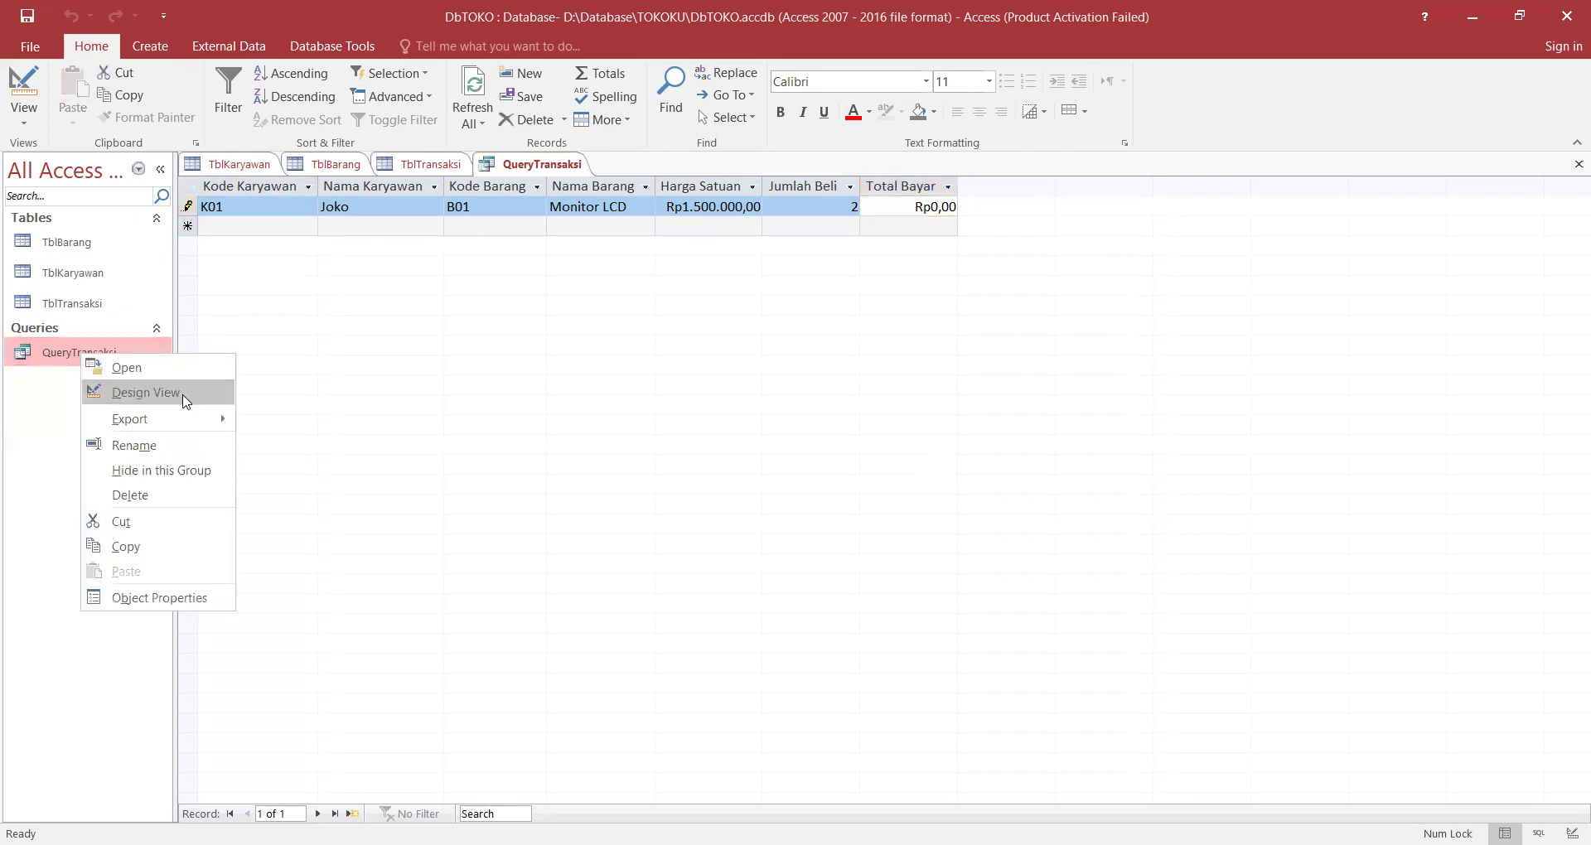
click(290, 326)
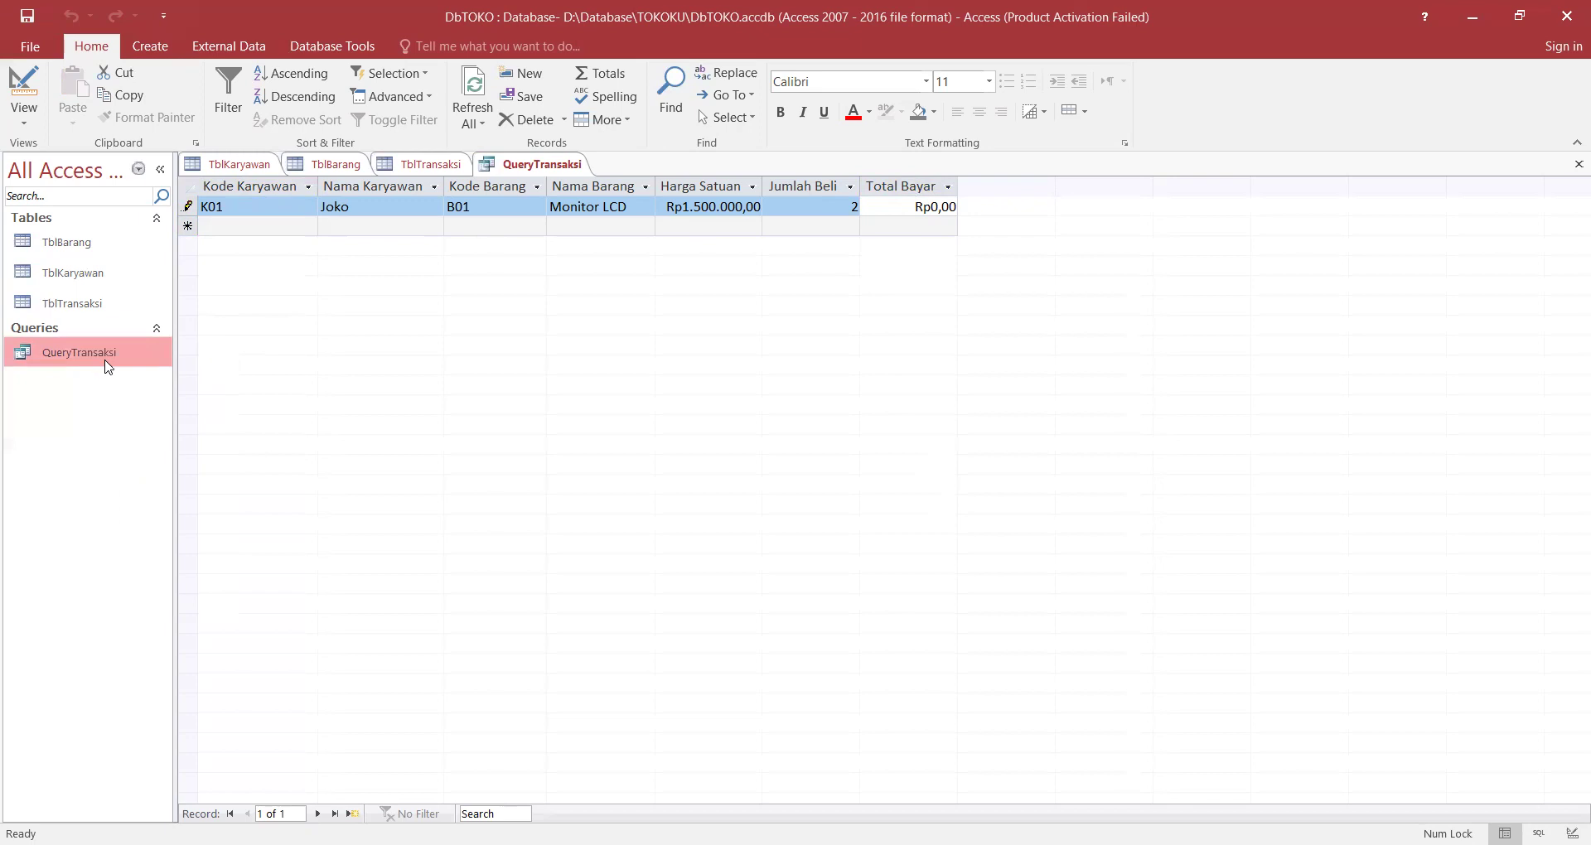
right_click(107, 355)
click(176, 392)
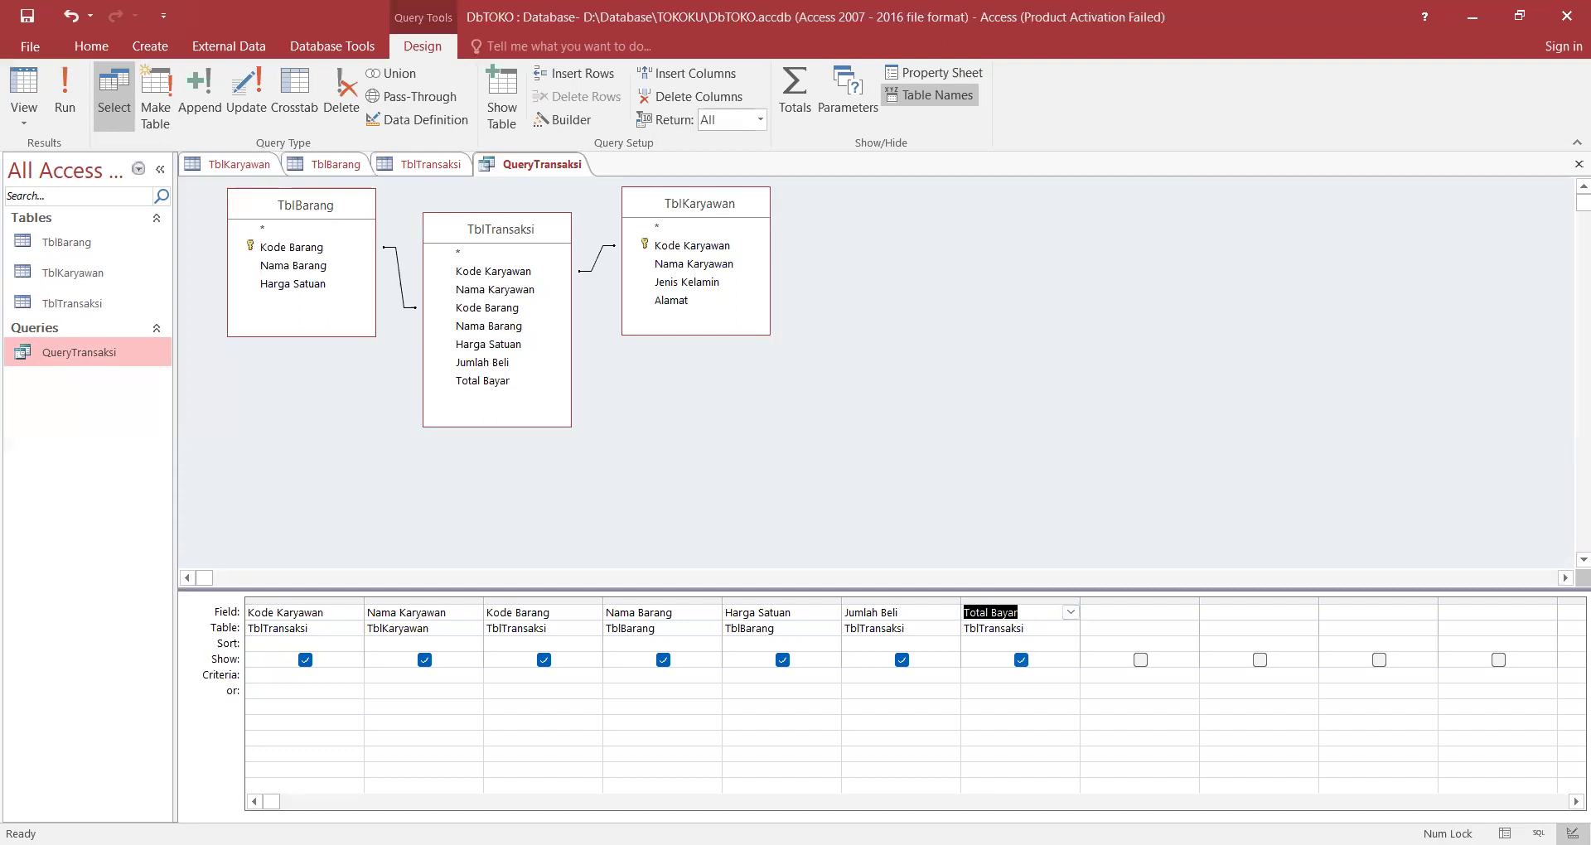
Switch to the module PDF in Nitro Pro and read the instructions for adding a formula to the Total Bayar field.
key(alt+Tab)
scroll(1058, 474, down, 13)
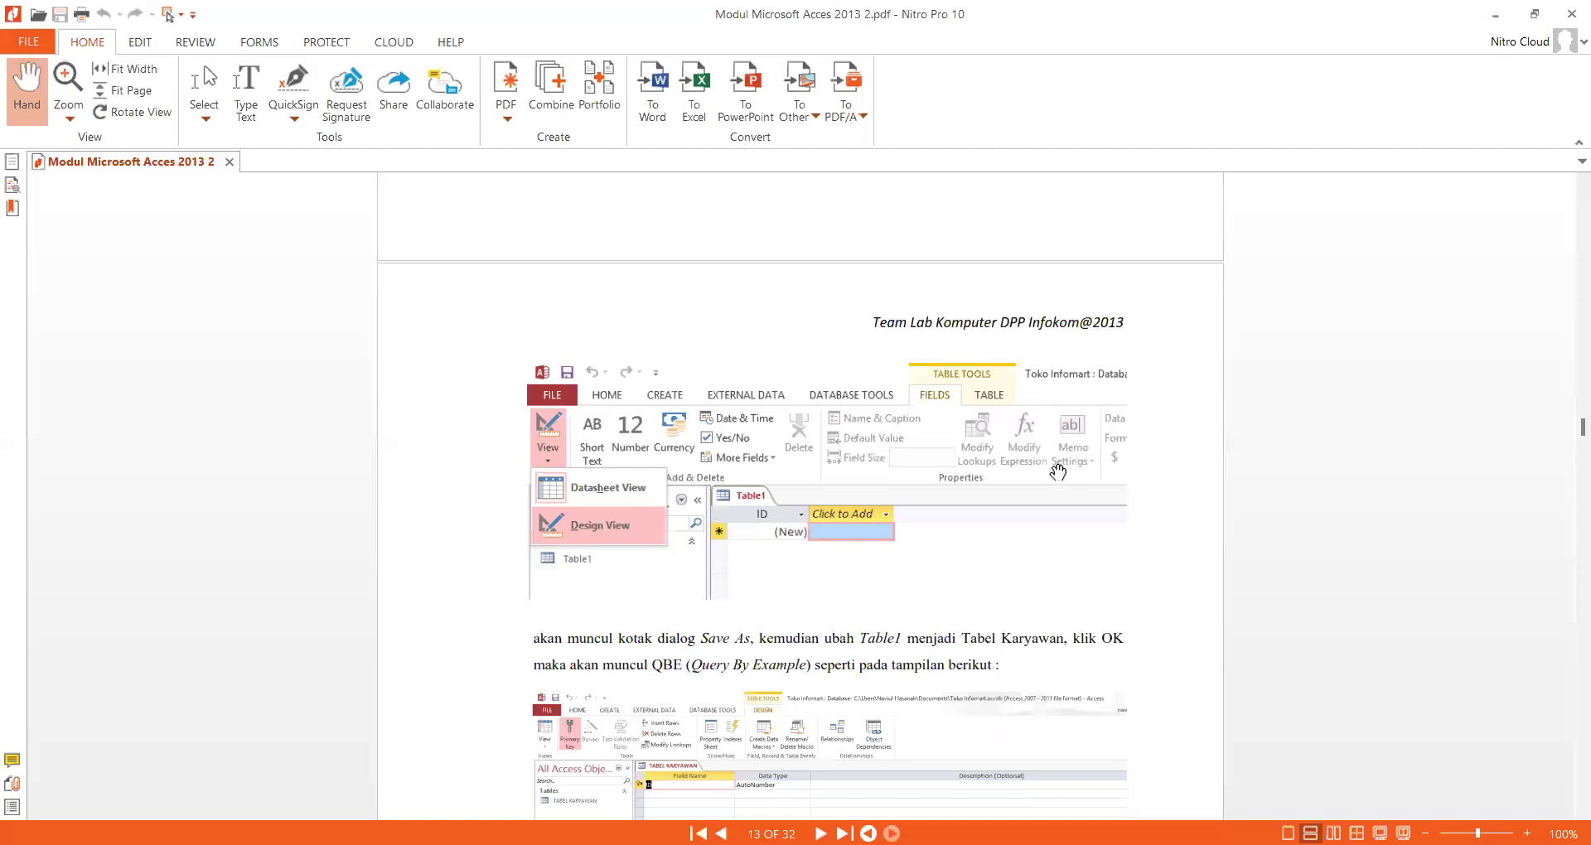
scroll(1057, 473, down, 12)
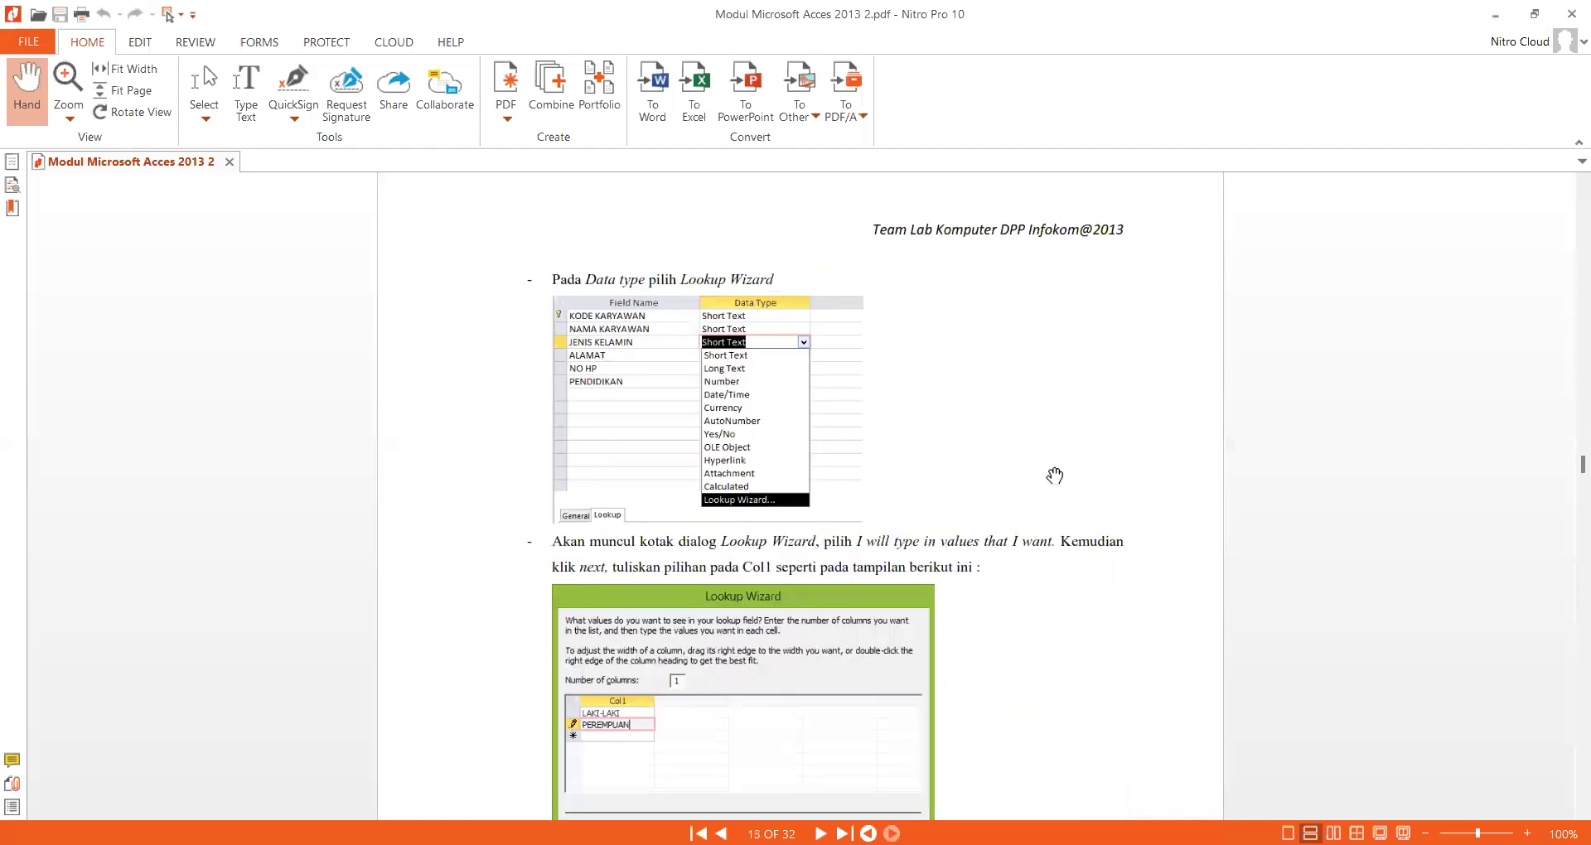
scroll(1055, 474, down, 5)
scroll(1055, 475, down, 20)
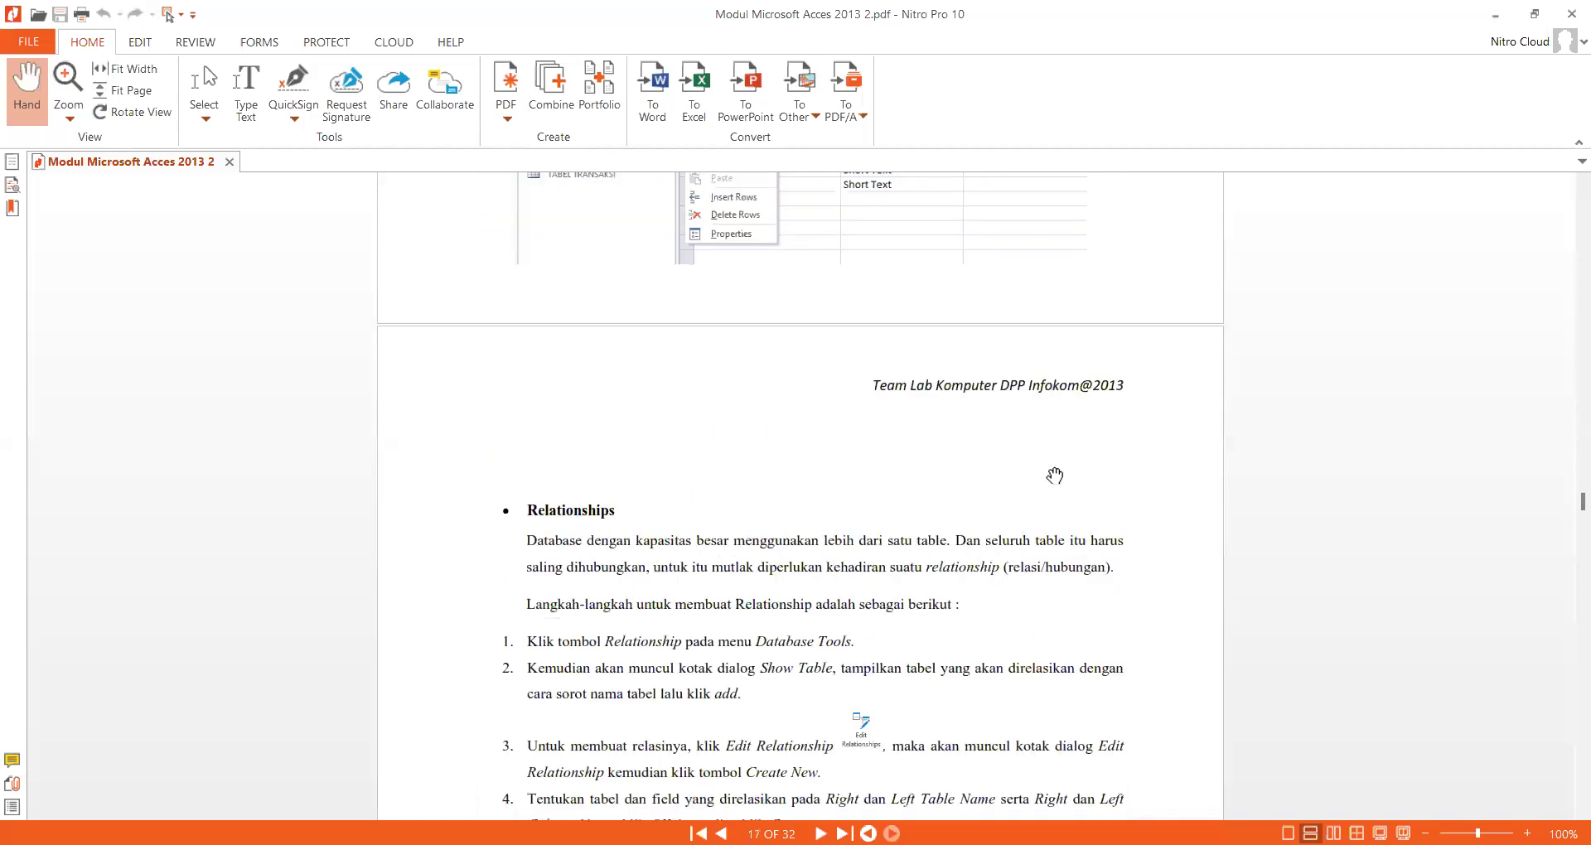
scroll(1055, 475, down, 20)
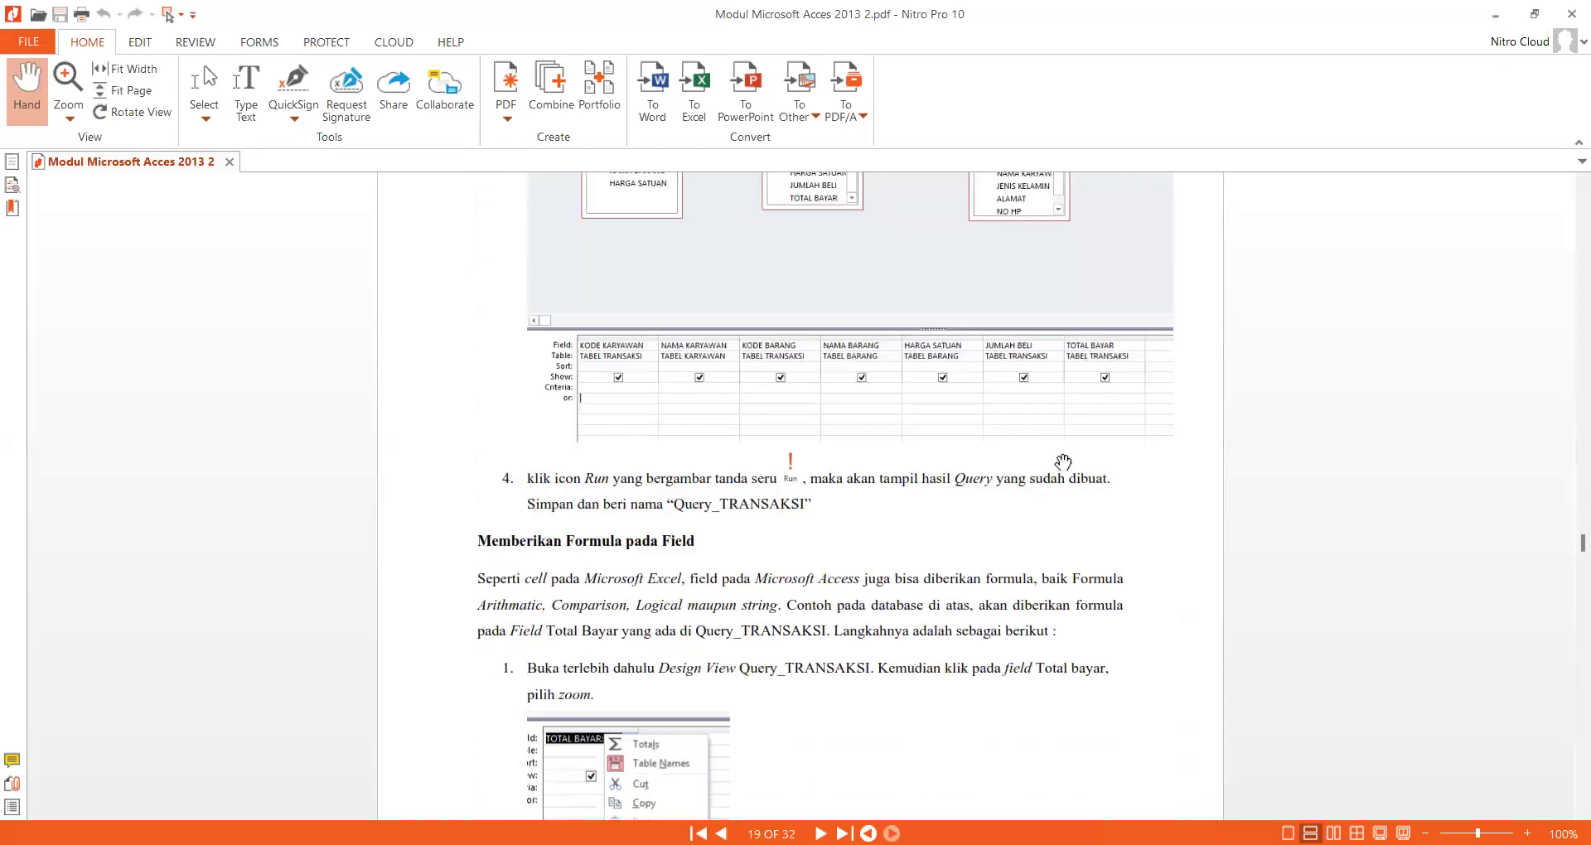
scroll(655, 460, down, 2)
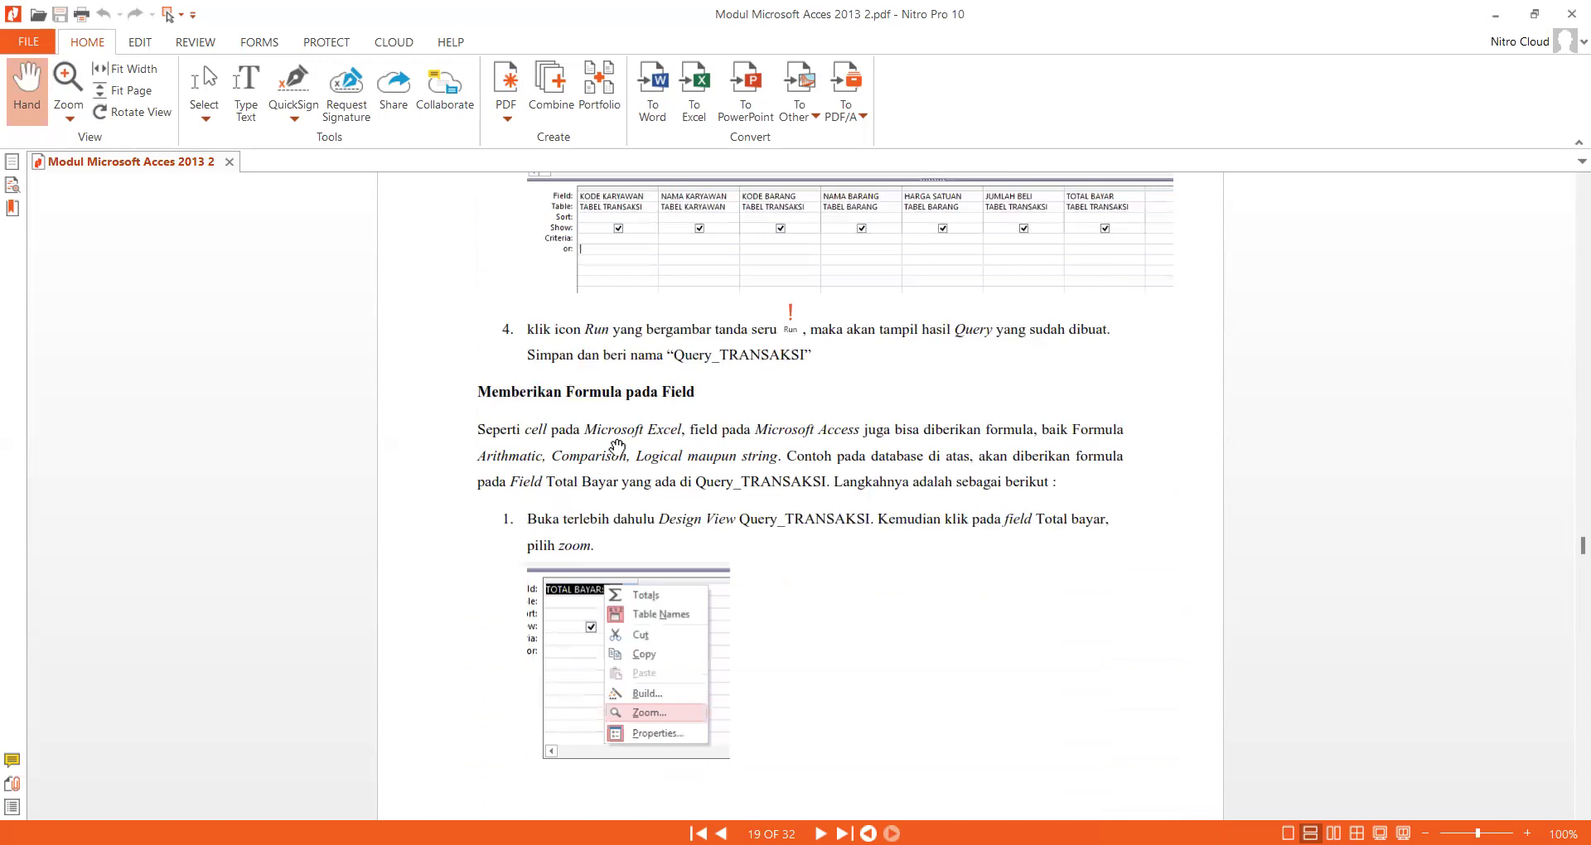
scroll(616, 447, down, 1)
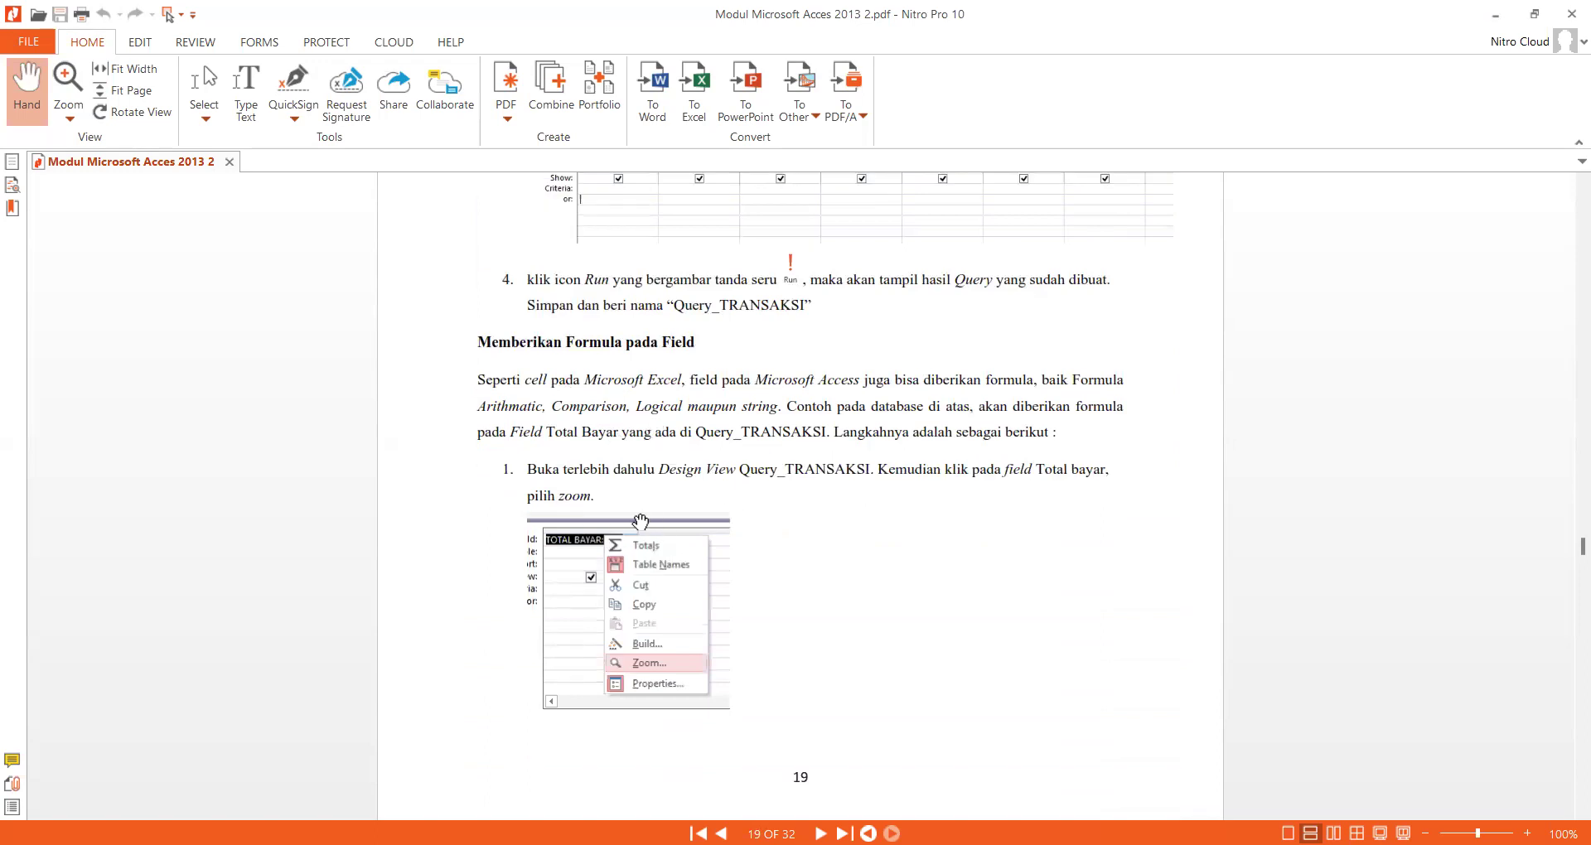
scroll(672, 496, down, 1)
scroll(694, 311, up, 1)
scroll(735, 447, down, 10)
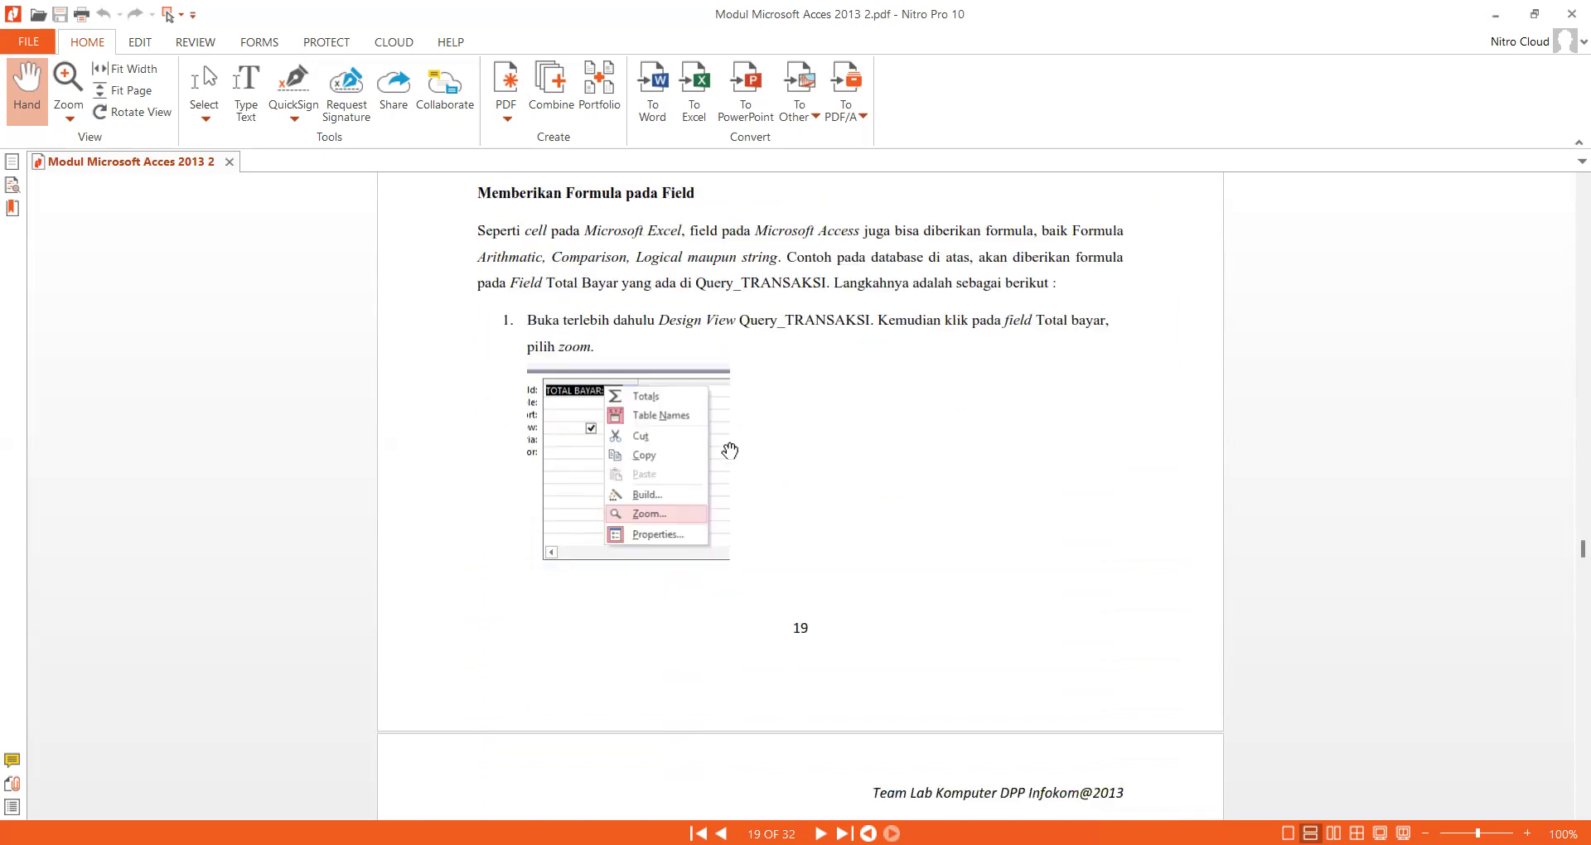
scroll(598, 539, down, 2)
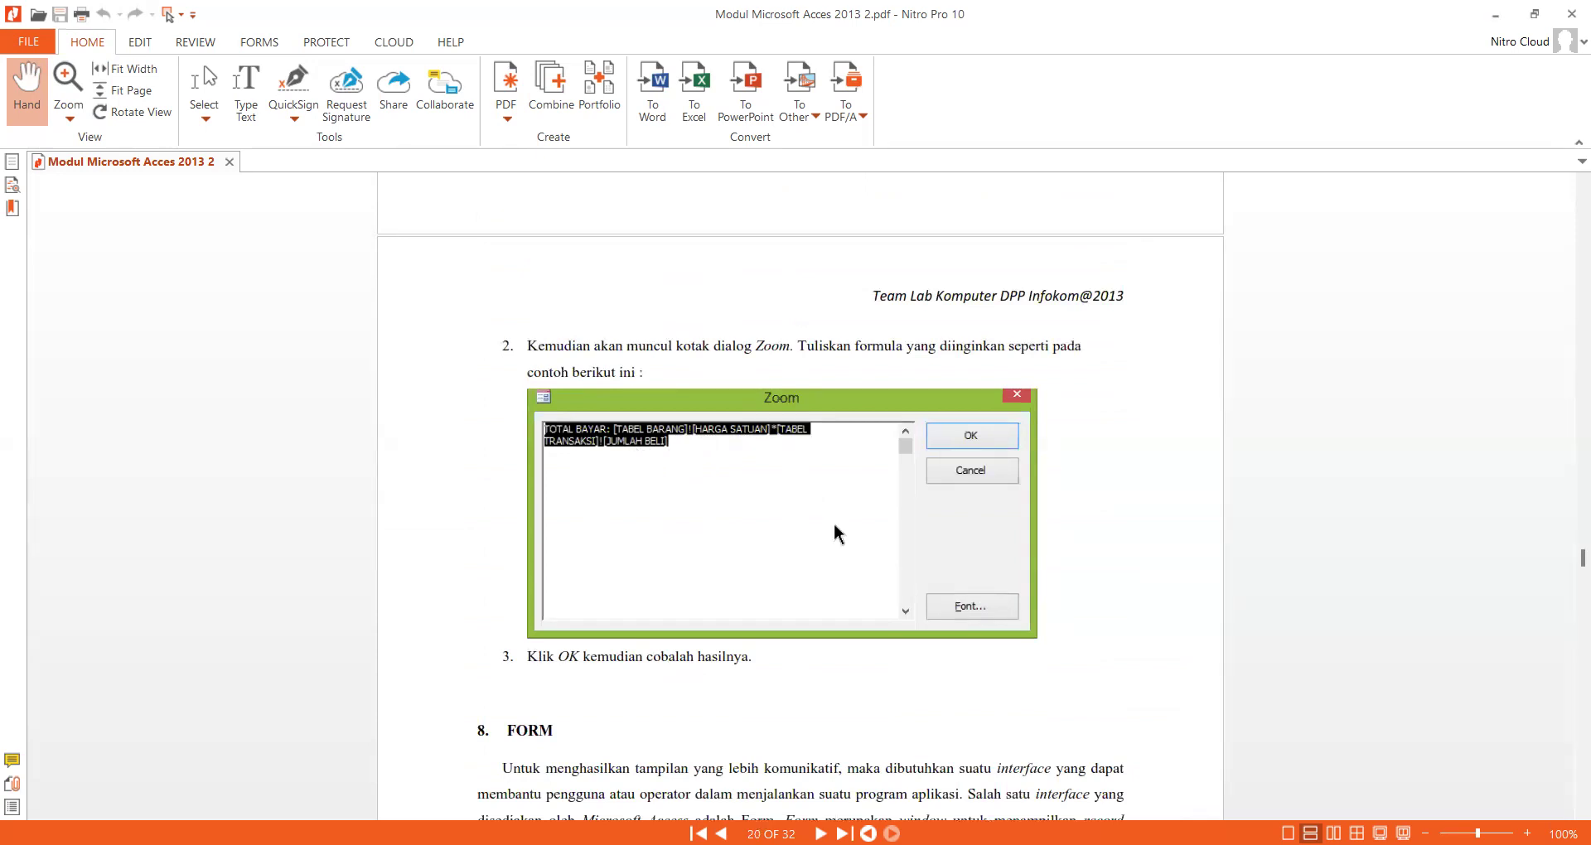
scroll(860, 477, up, 8)
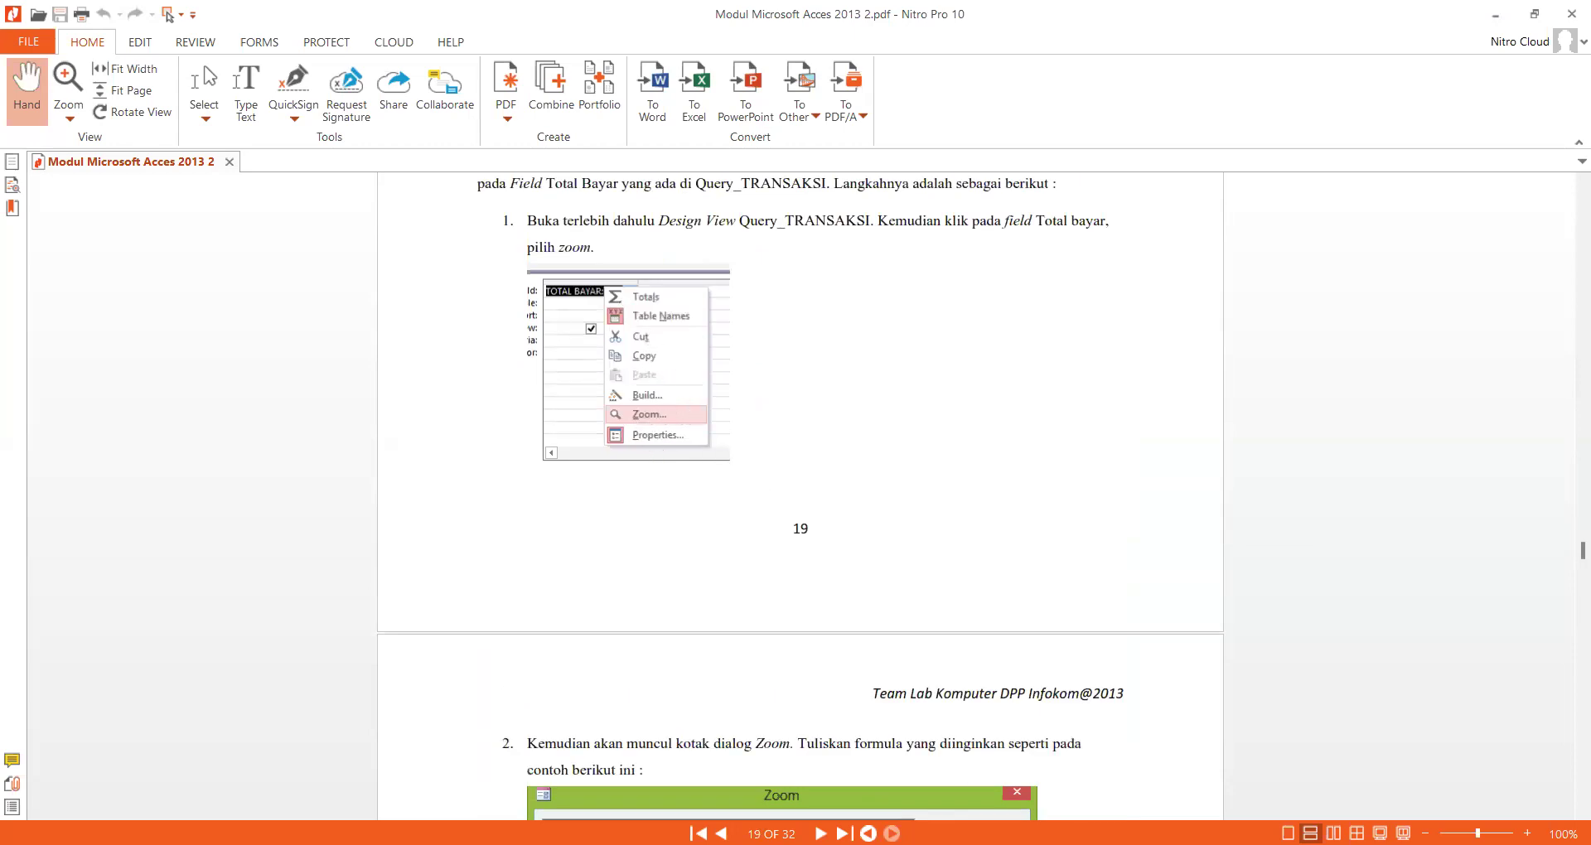
Switch back to Access and, in the Total Bayar field's Zoom dialog, write the expression "Total Bayar: Harga Satuan * Jumlah Beli".
key(alt+Tab)
right_click(1013, 614)
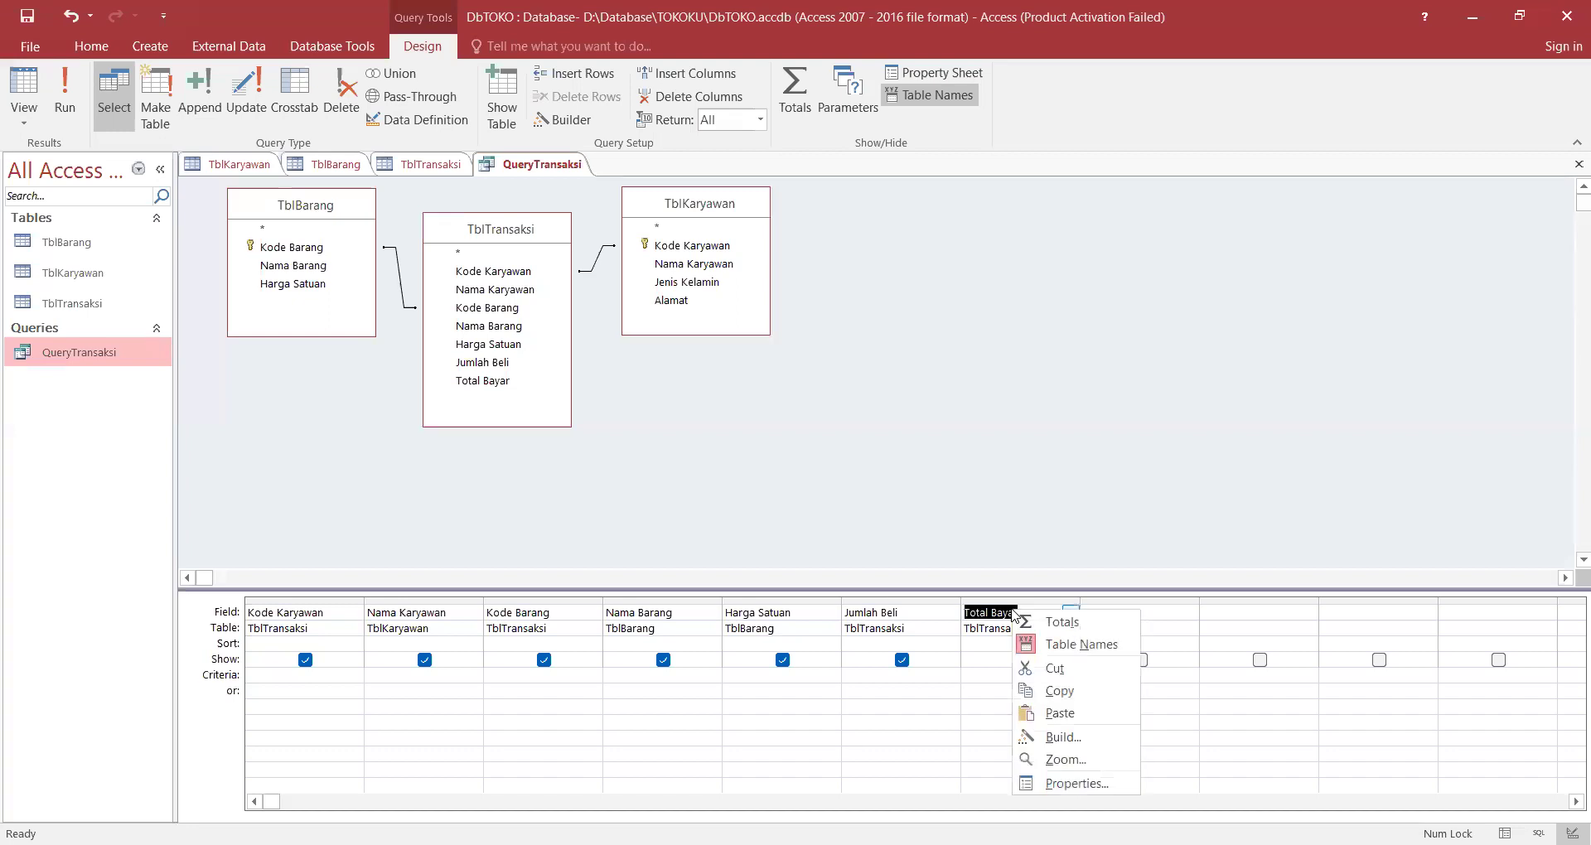
click(1071, 760)
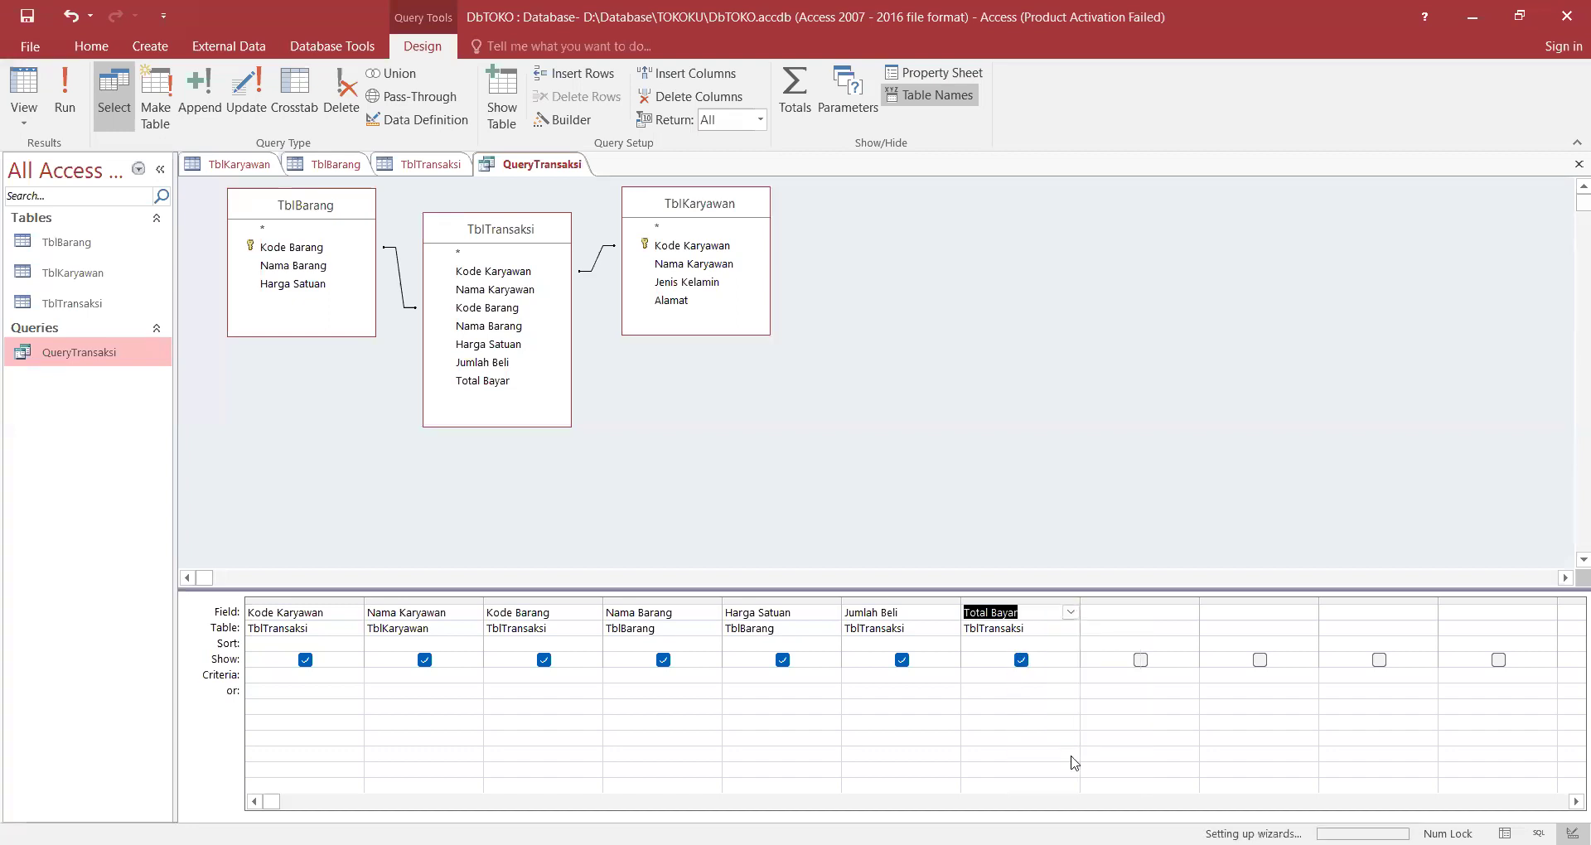
click(607, 230)
text(:)
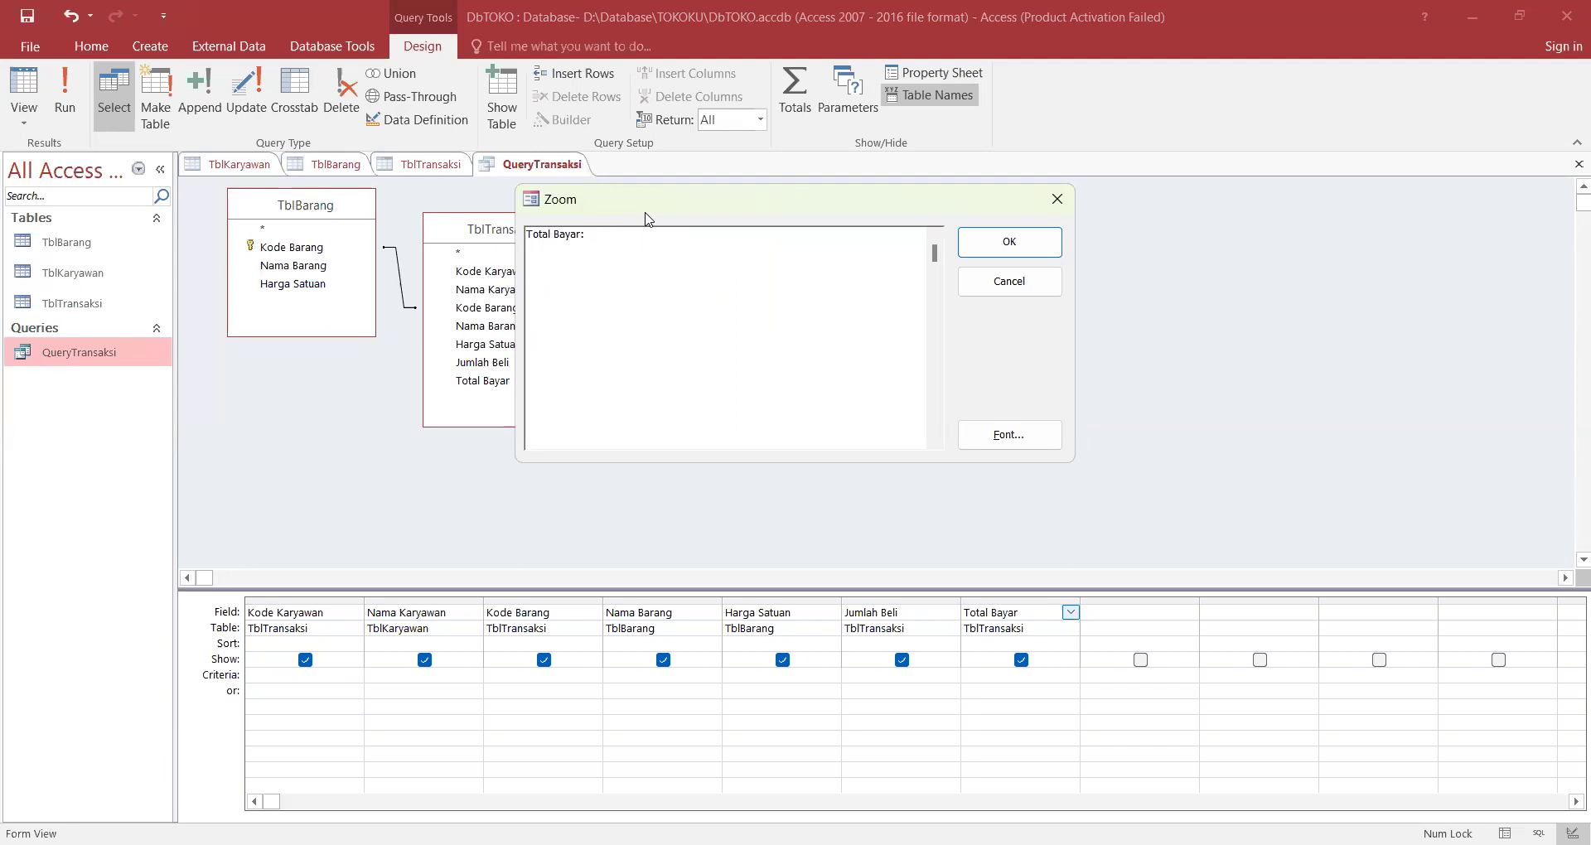
drag(647, 218, 826, 393)
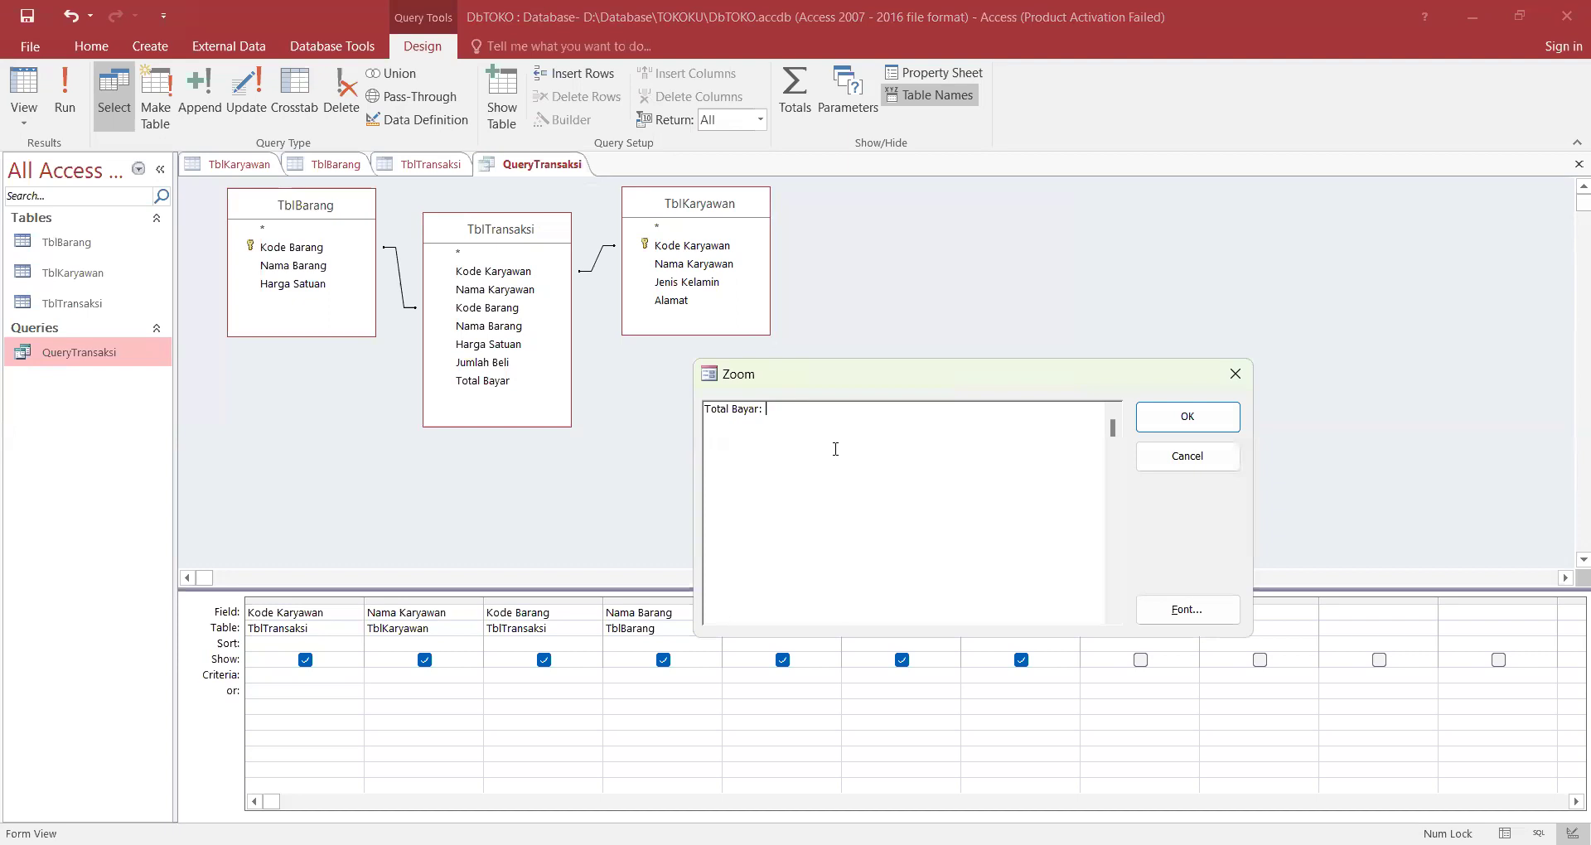
text(Harga Satuan * Jumlah Beli)
Check the PDF's formula example, then return to Access and rewrite the expression's first operand as [TblBarang]![Harga Satuan].
key(alt+Tab)
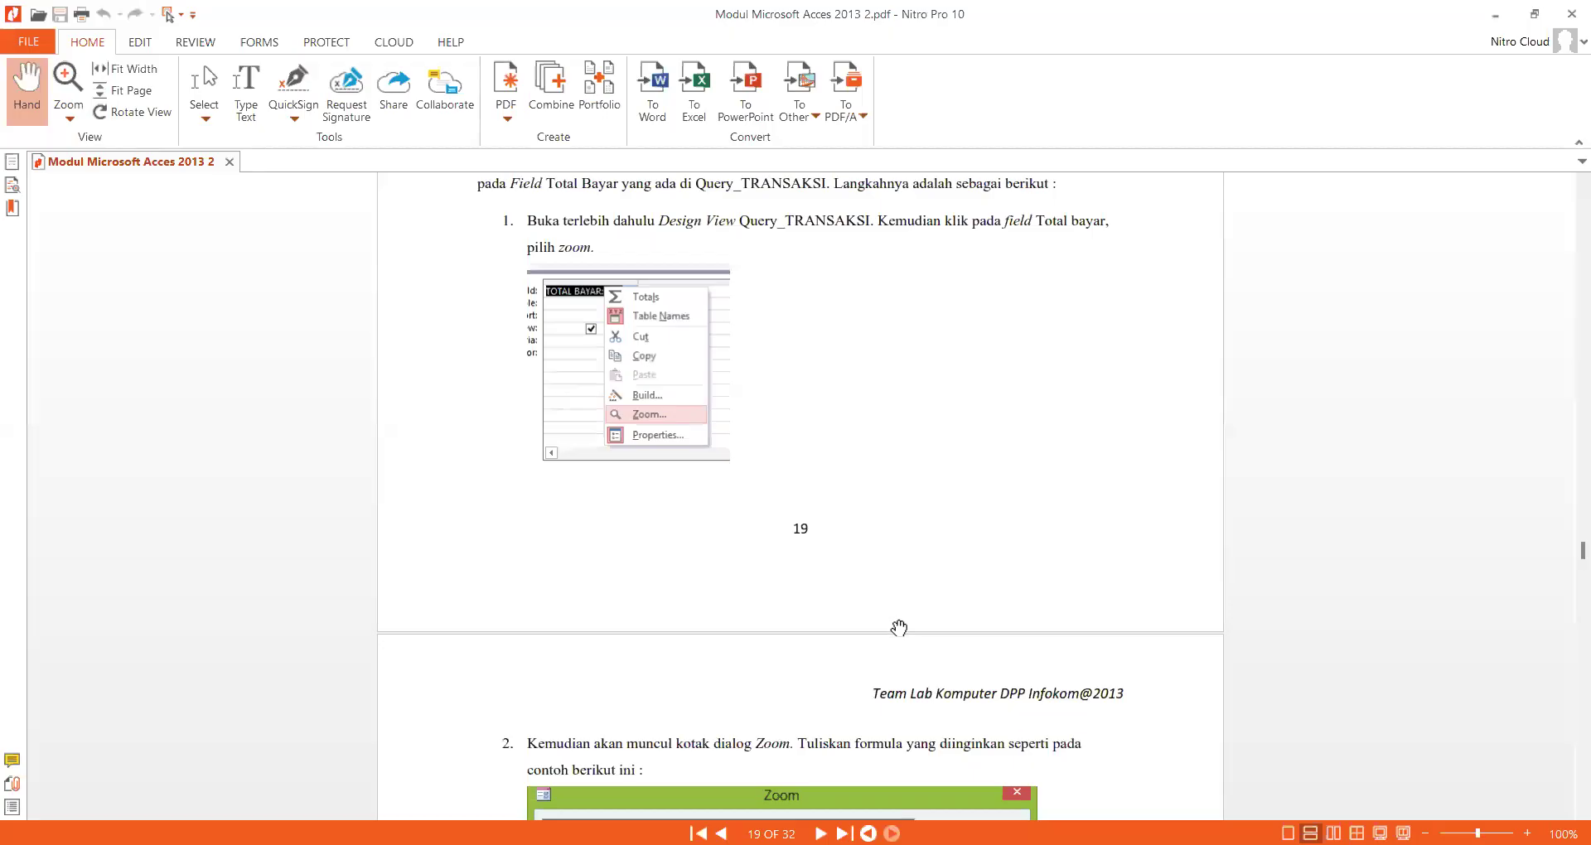
scroll(898, 627, down, 5)
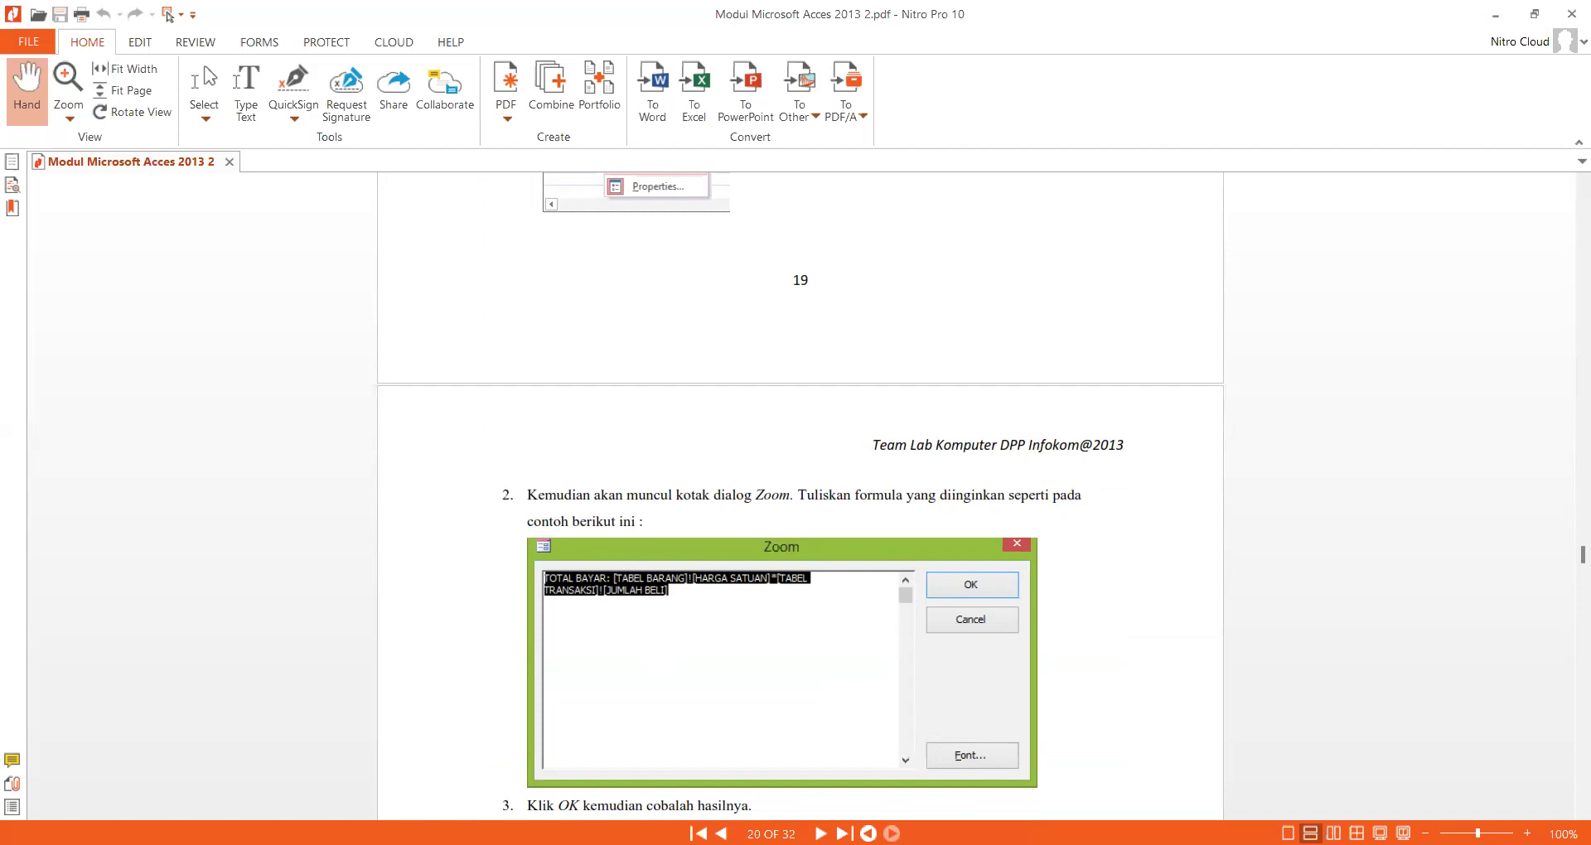
key(alt+Tab)
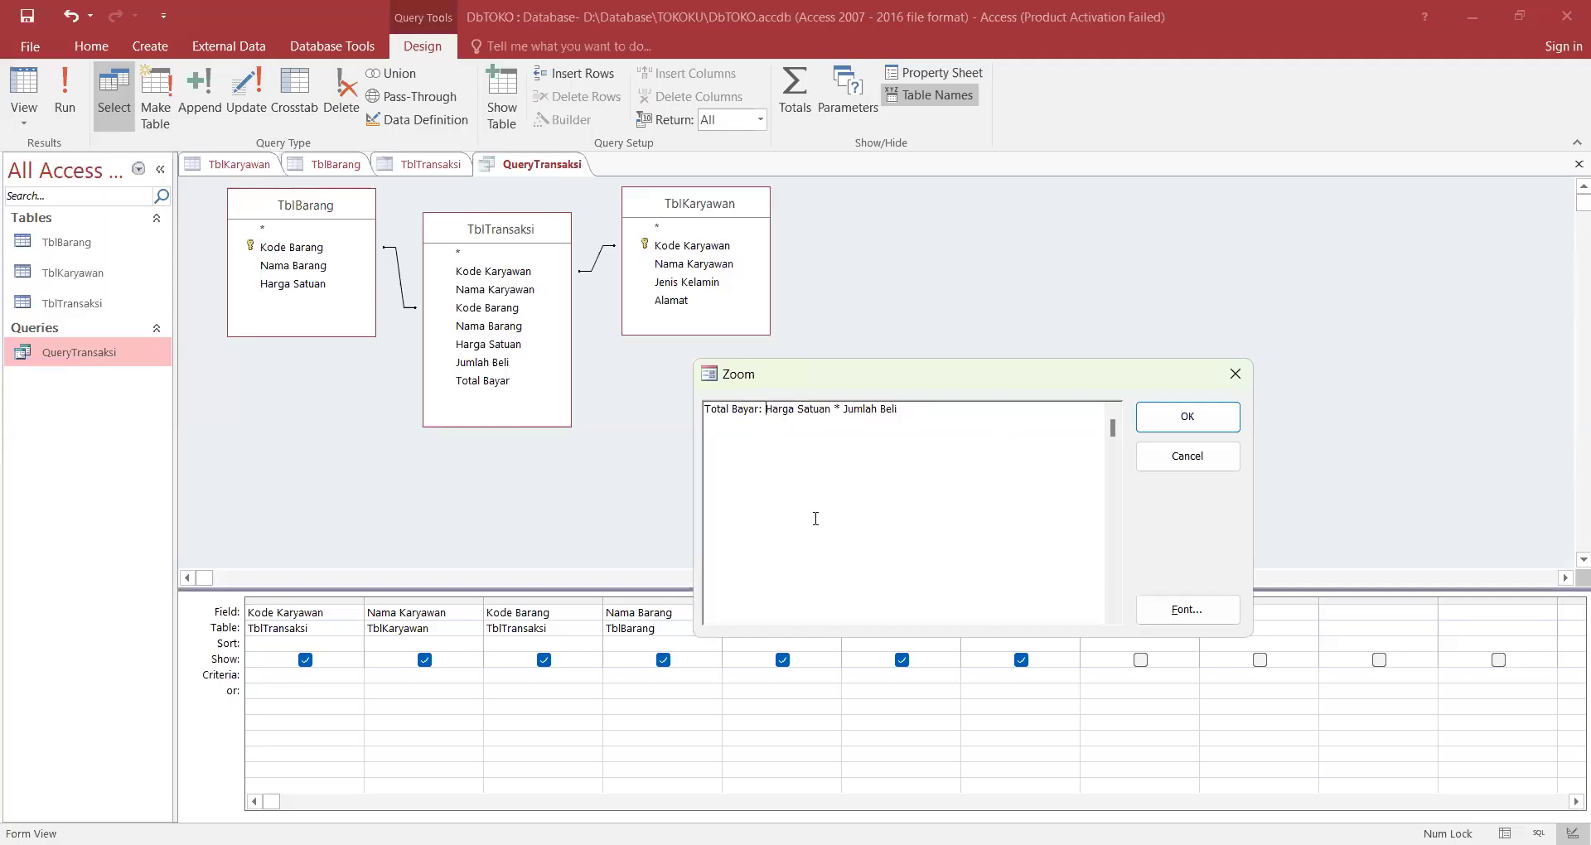
text([)
text(t)
key(BackSpace)
text(Tb)
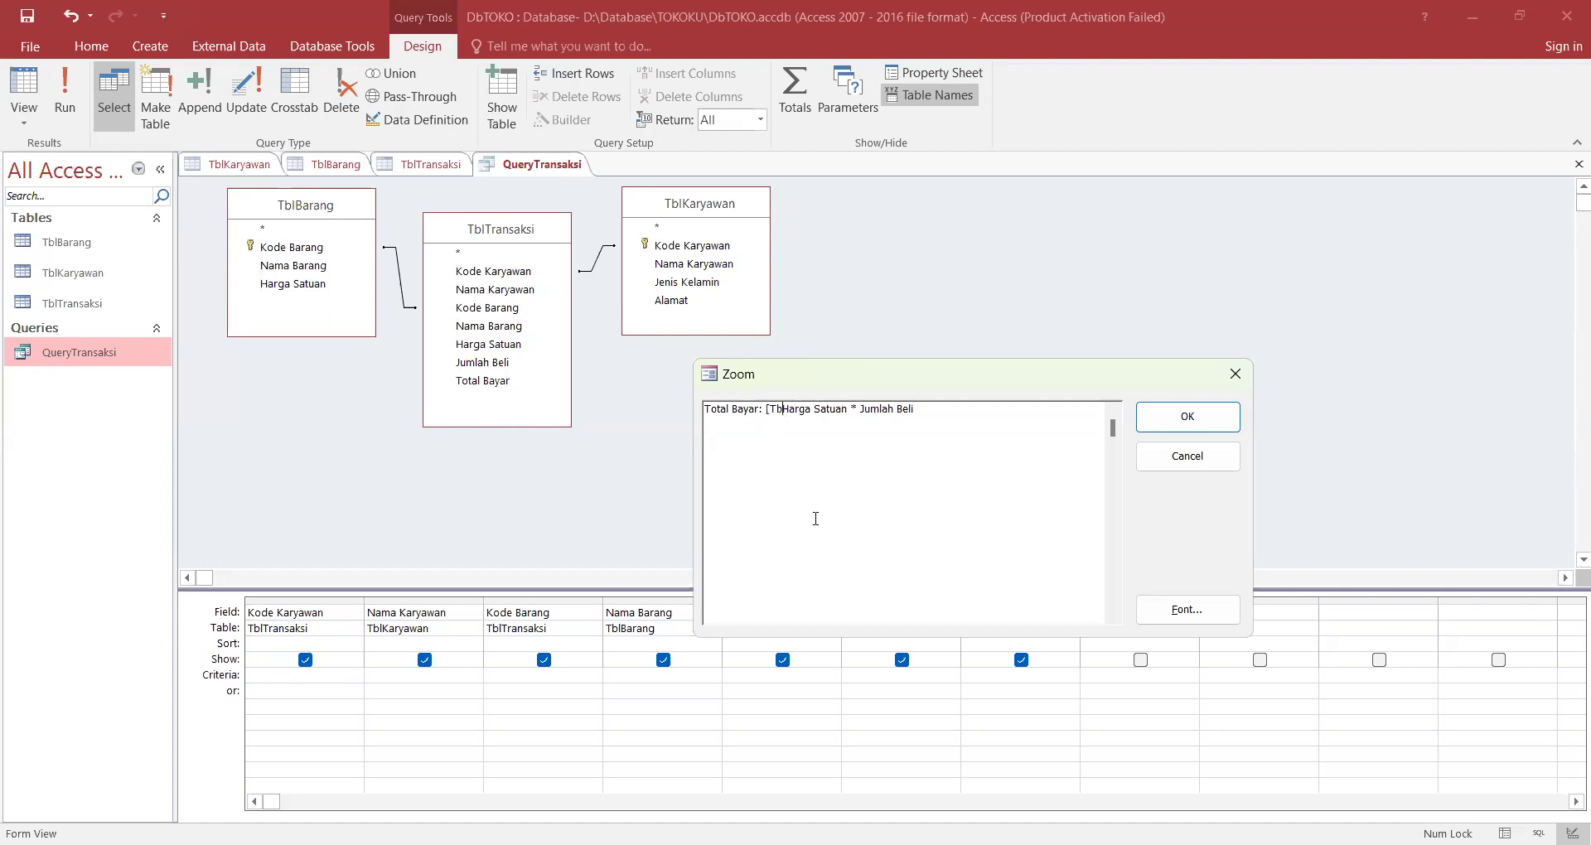
text(lBarang]![Harga Satuan)
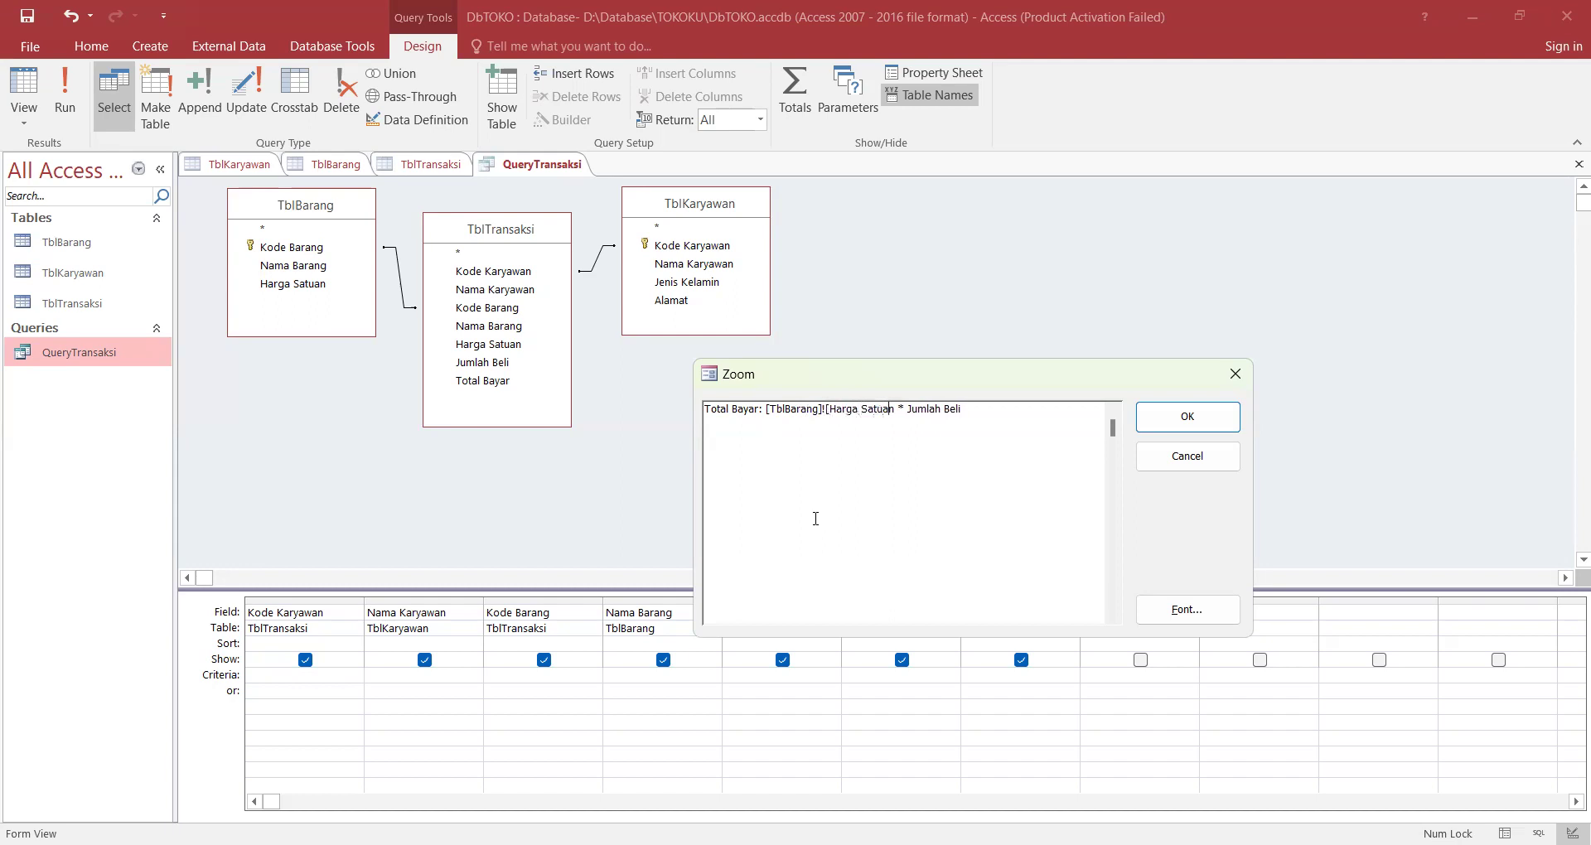
text(])
Rewrite the expression's second operand as [TblTransaksi]![Jumlah Beli] and accept the formula.
text([)
text(TblTran)
key(BackSpace)
key(BackSpace)
text(ansaksi]![)
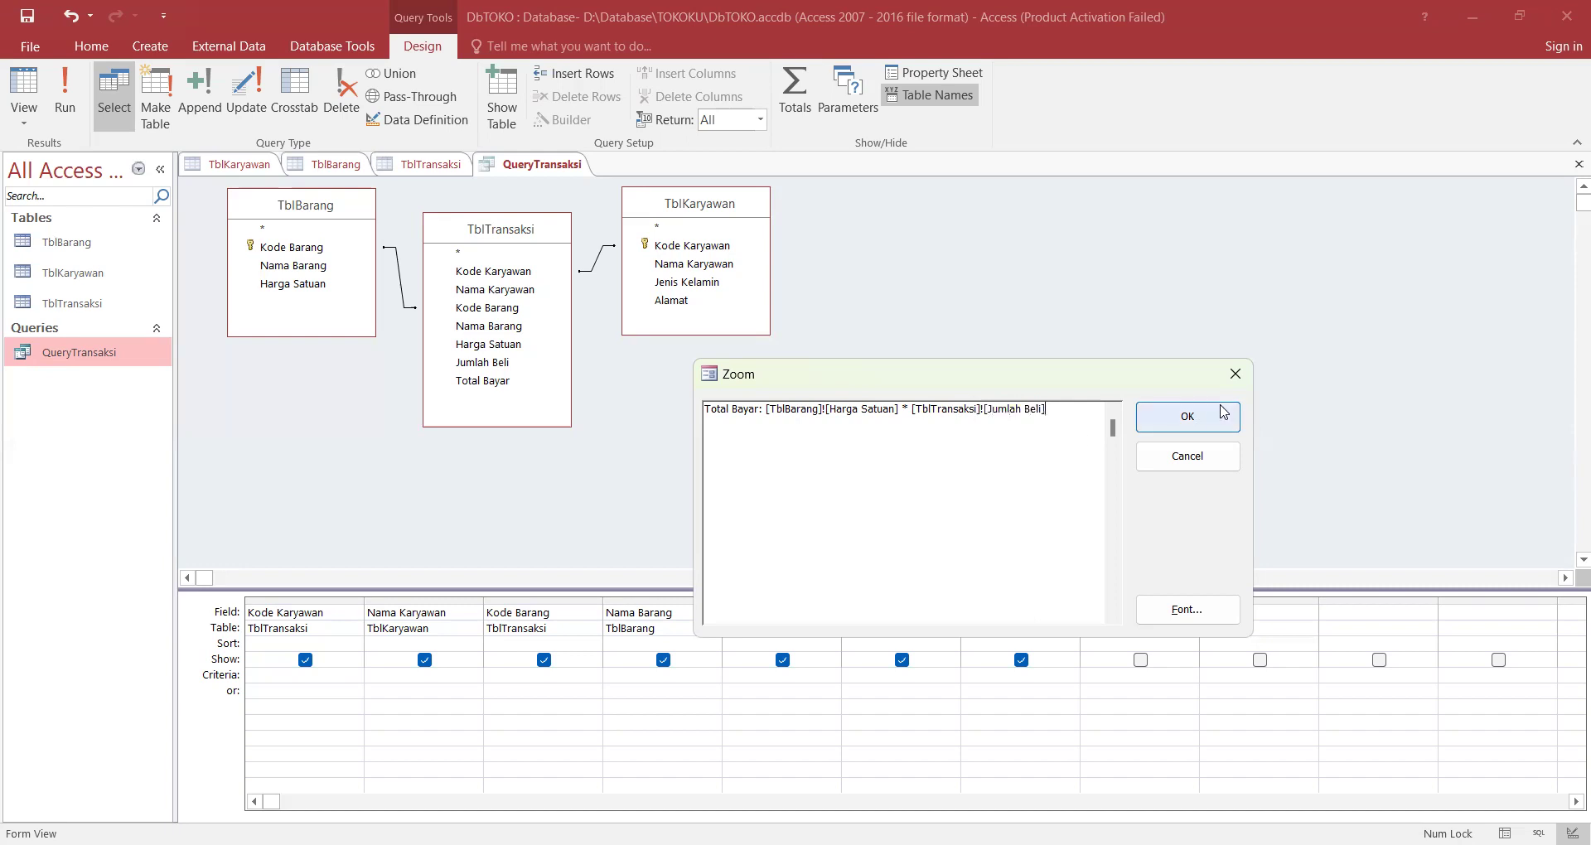
click(1197, 418)
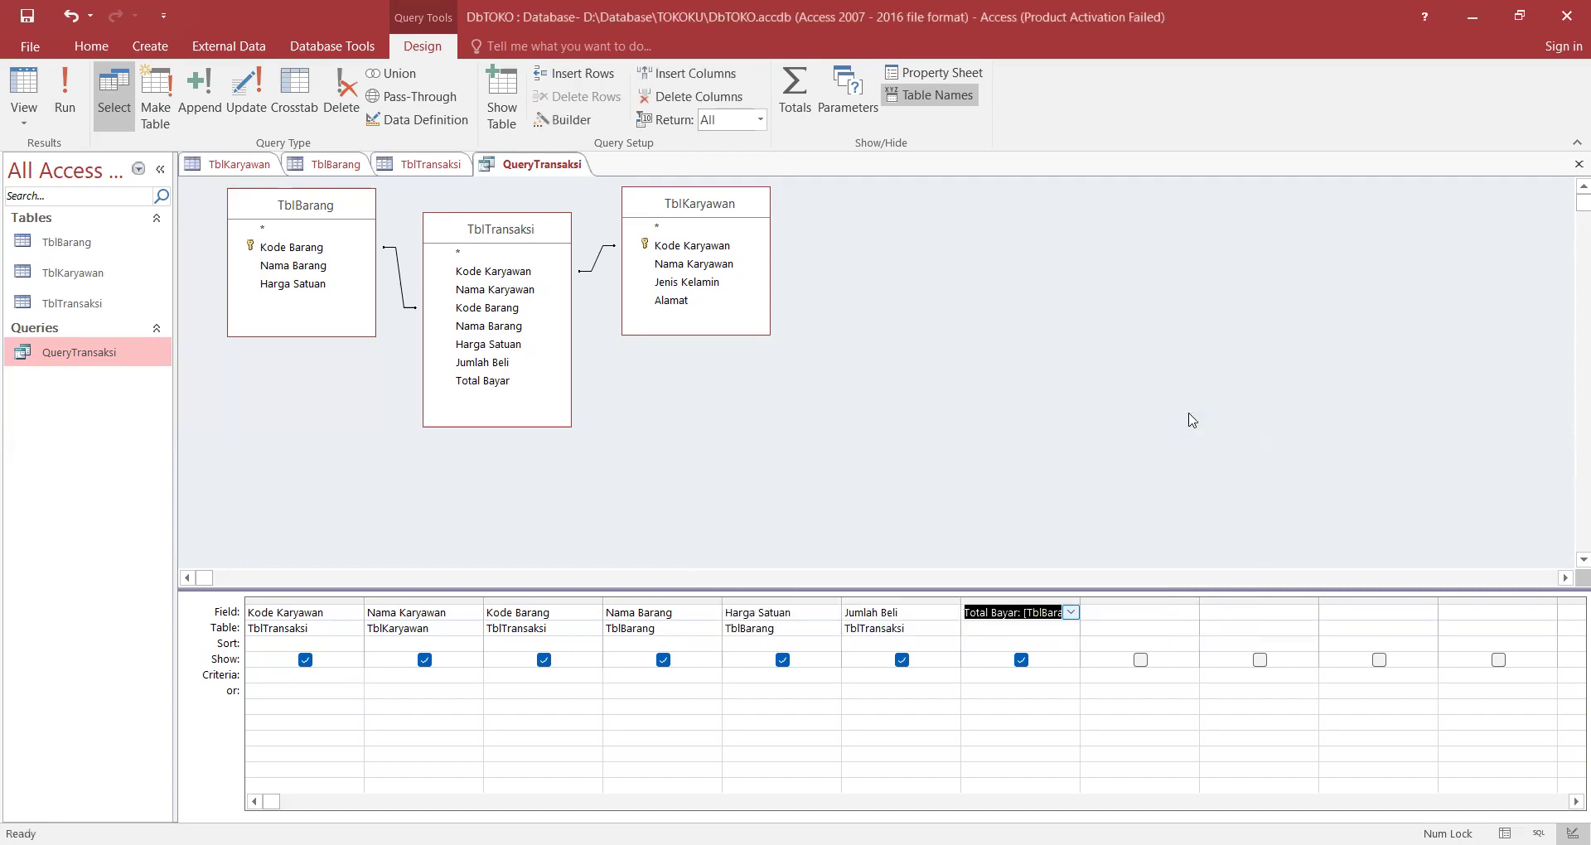
Run the query and widen the Total Bayar column to fit its contents.
click(65, 91)
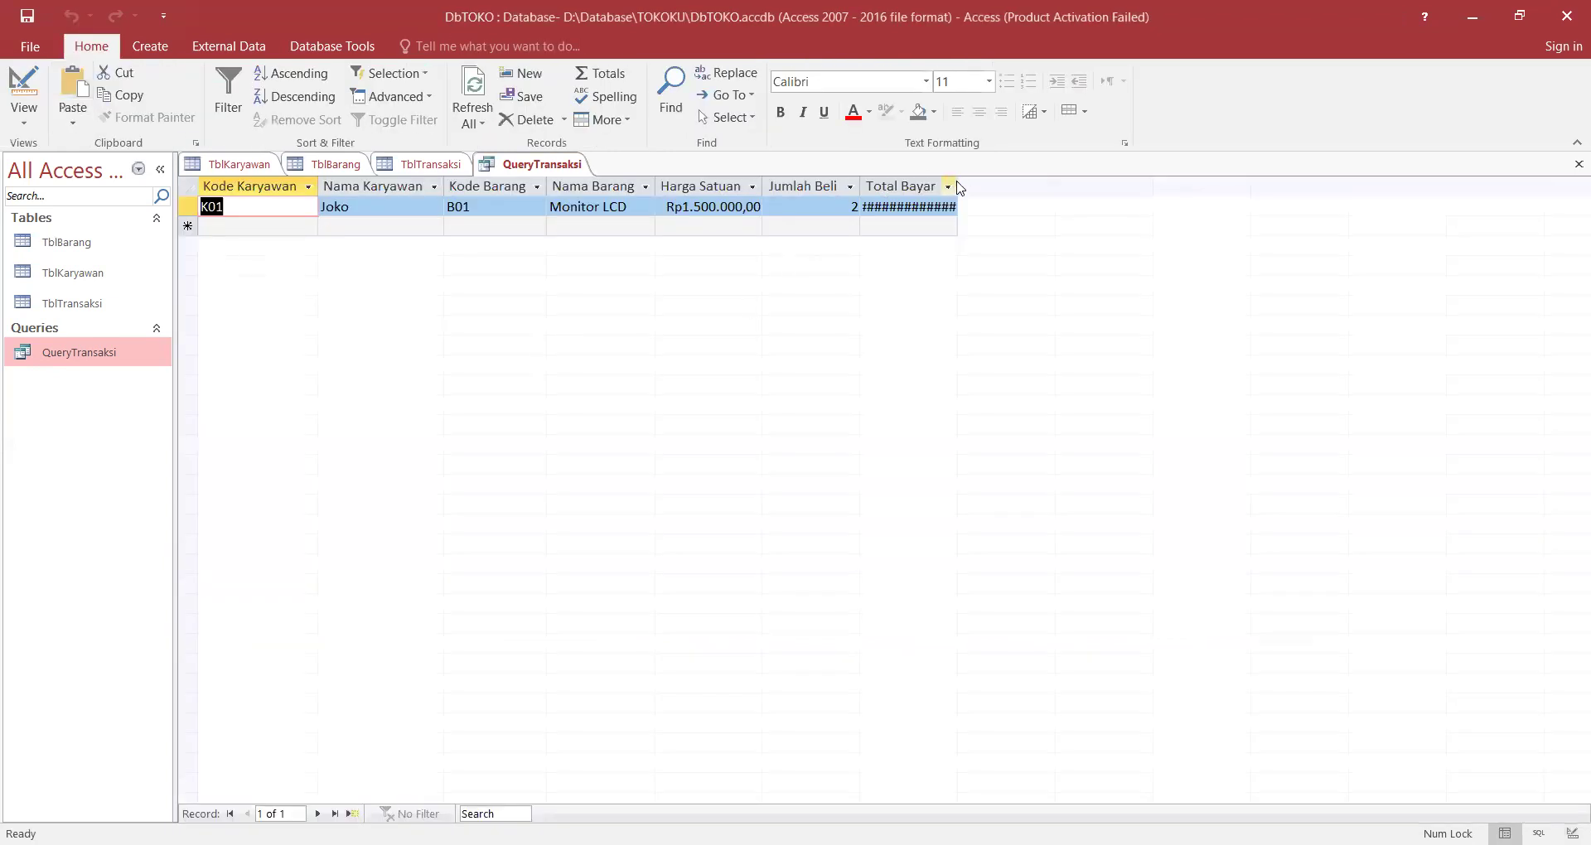
double_click(957, 181)
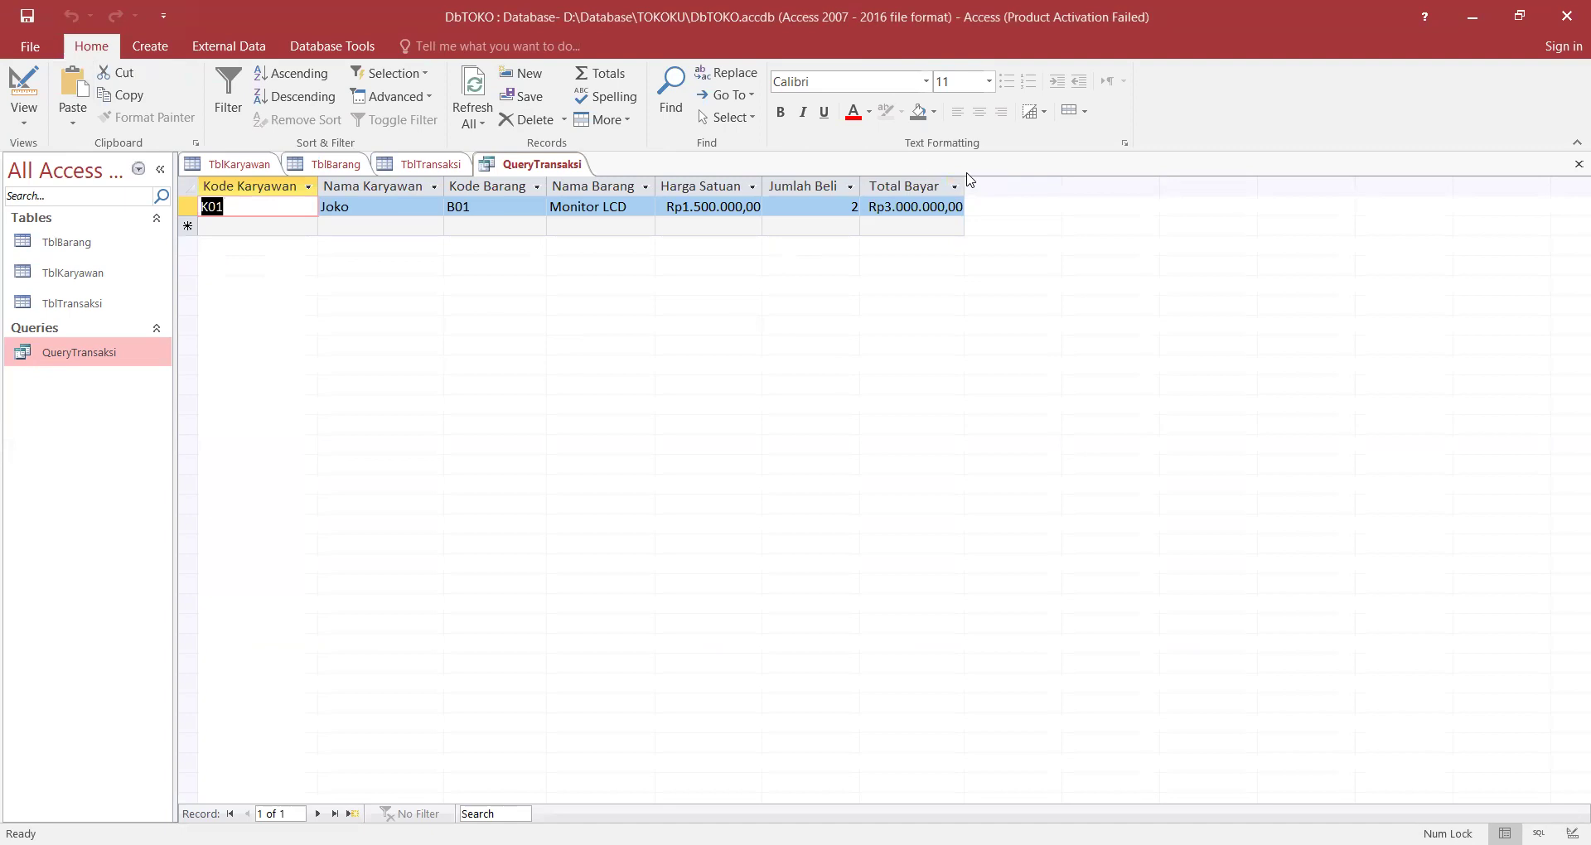
Start a second transaction record in the query with Kode Karyawan K02.
click(280, 229)
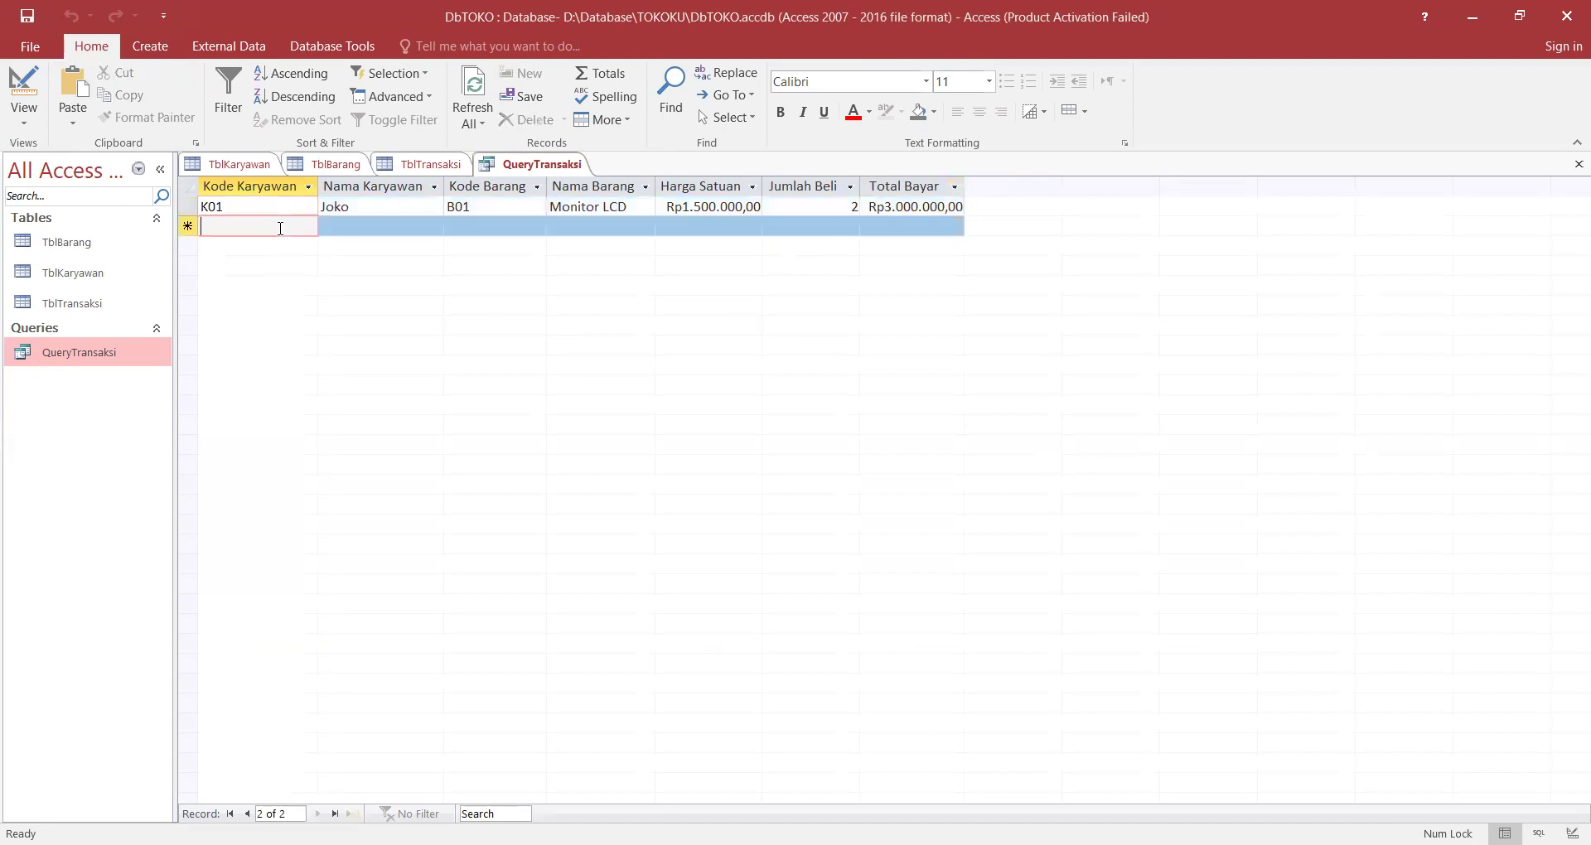
text(K02)
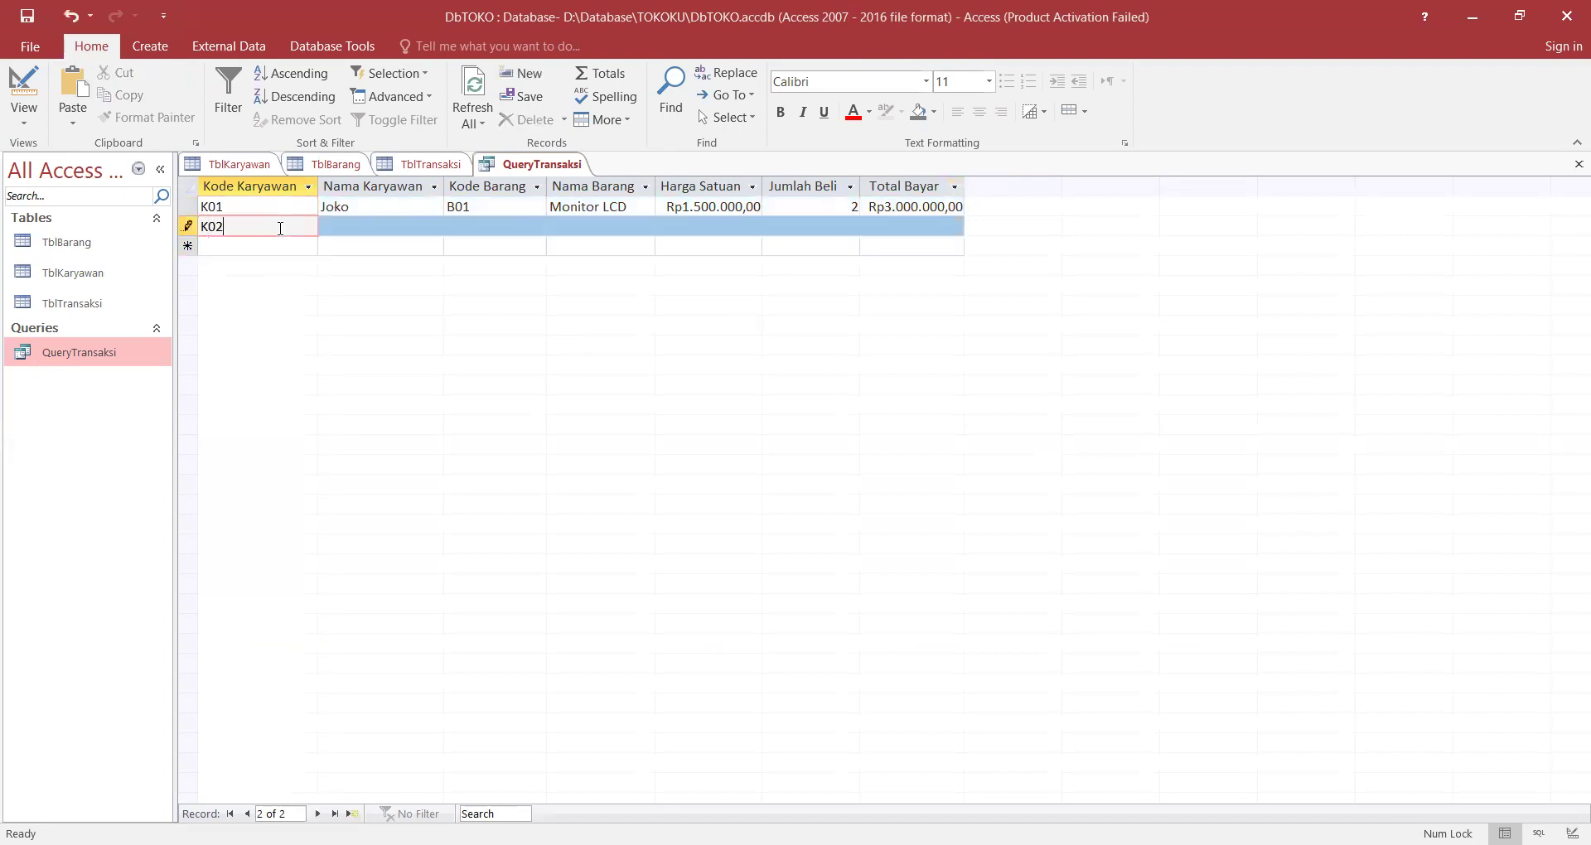
key(Tab)
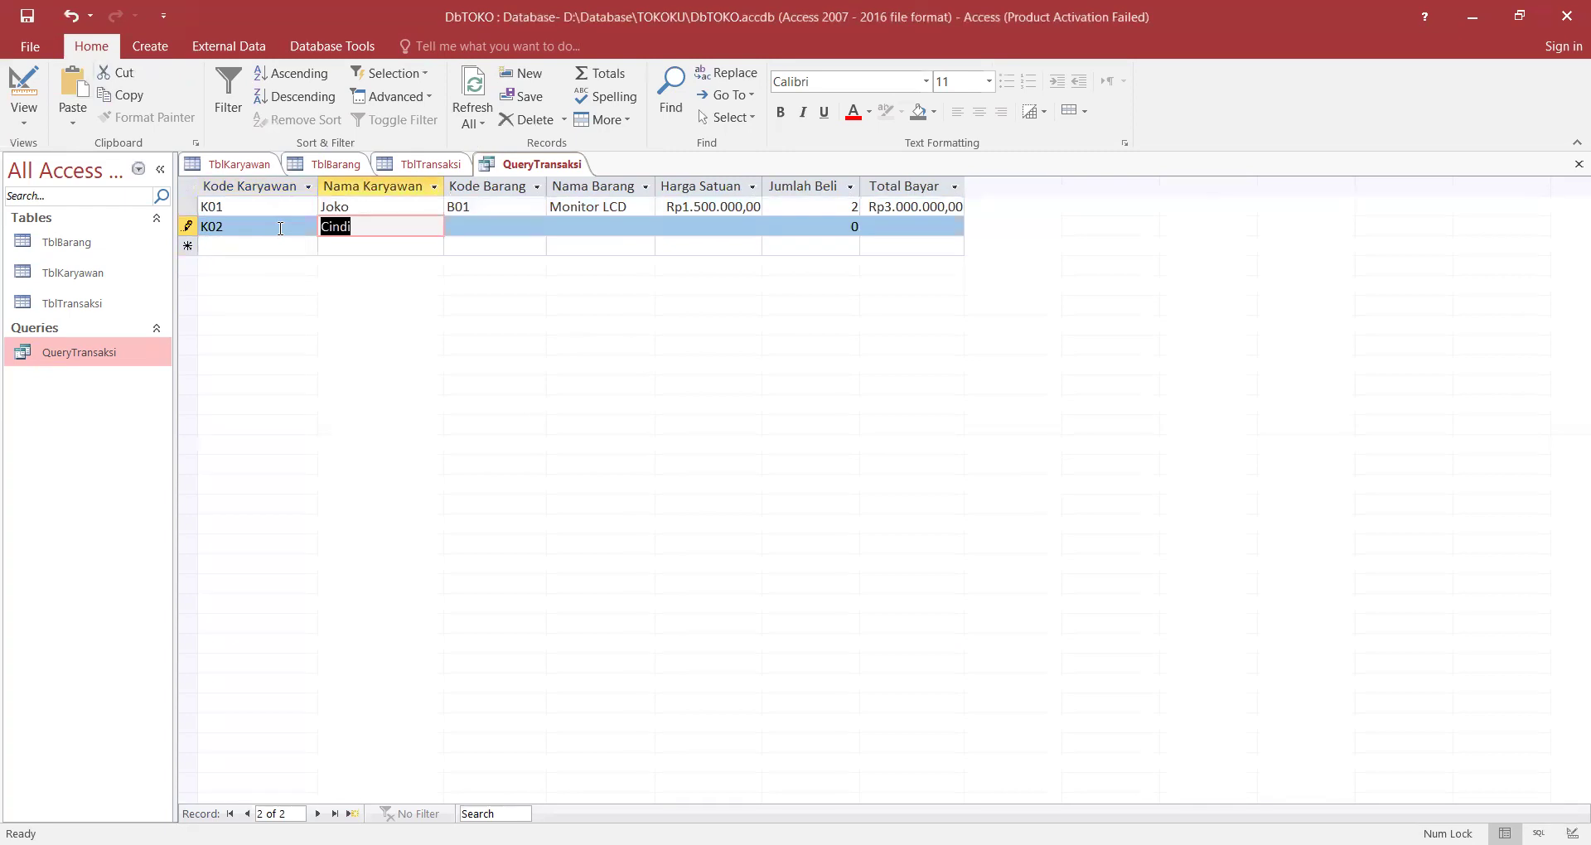
key(Tab)
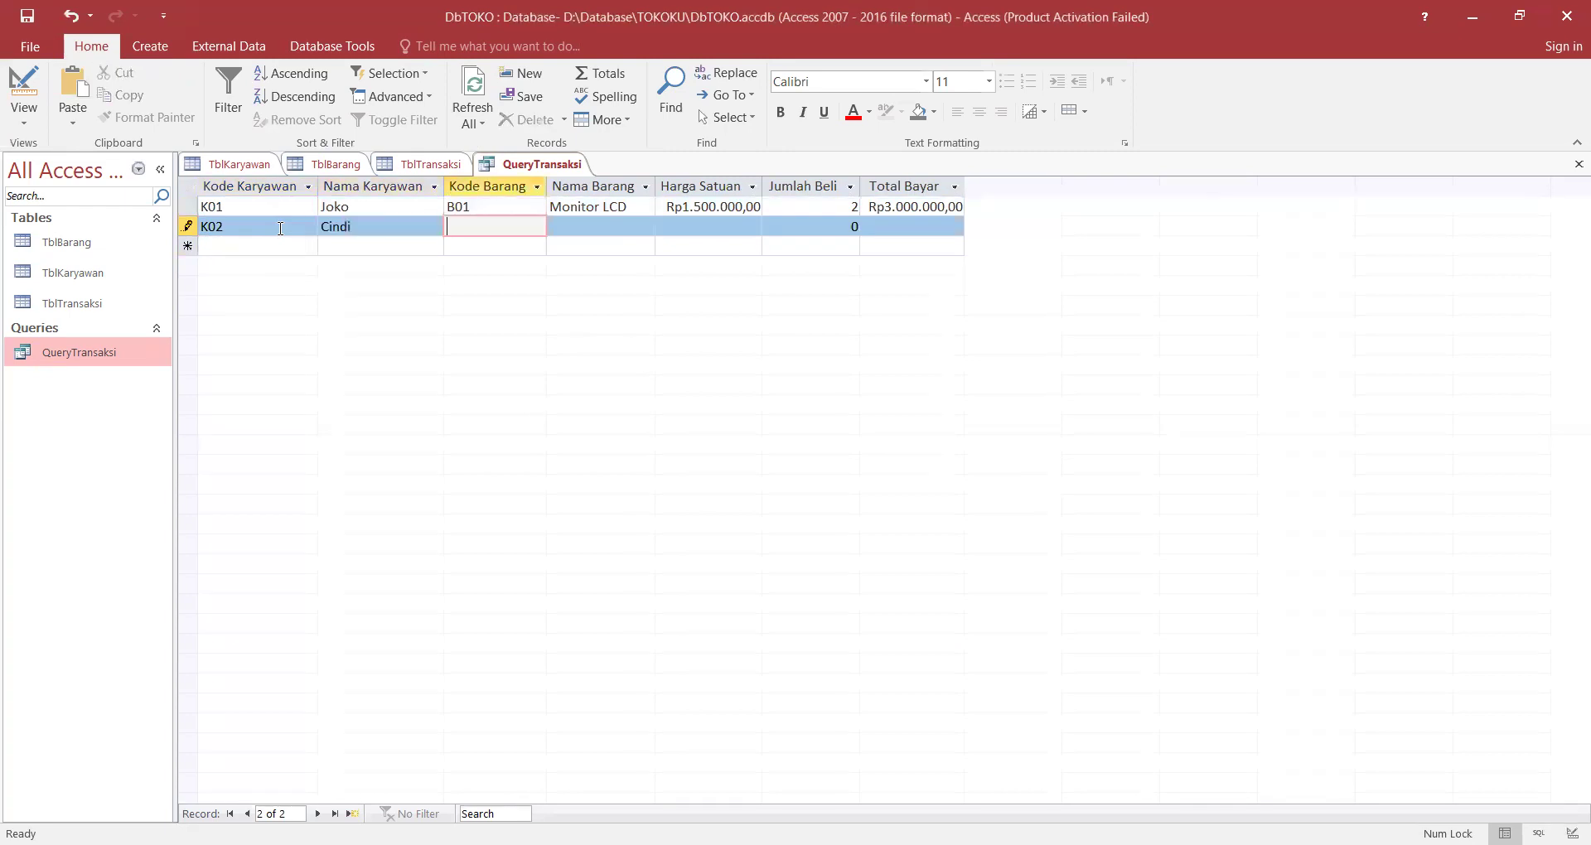
Complete the K02 record with Kode Barang B02 and Jumlah Beli 4, and save it.
text(B02)
key(Tab)
key(Tab)
key(Tab)
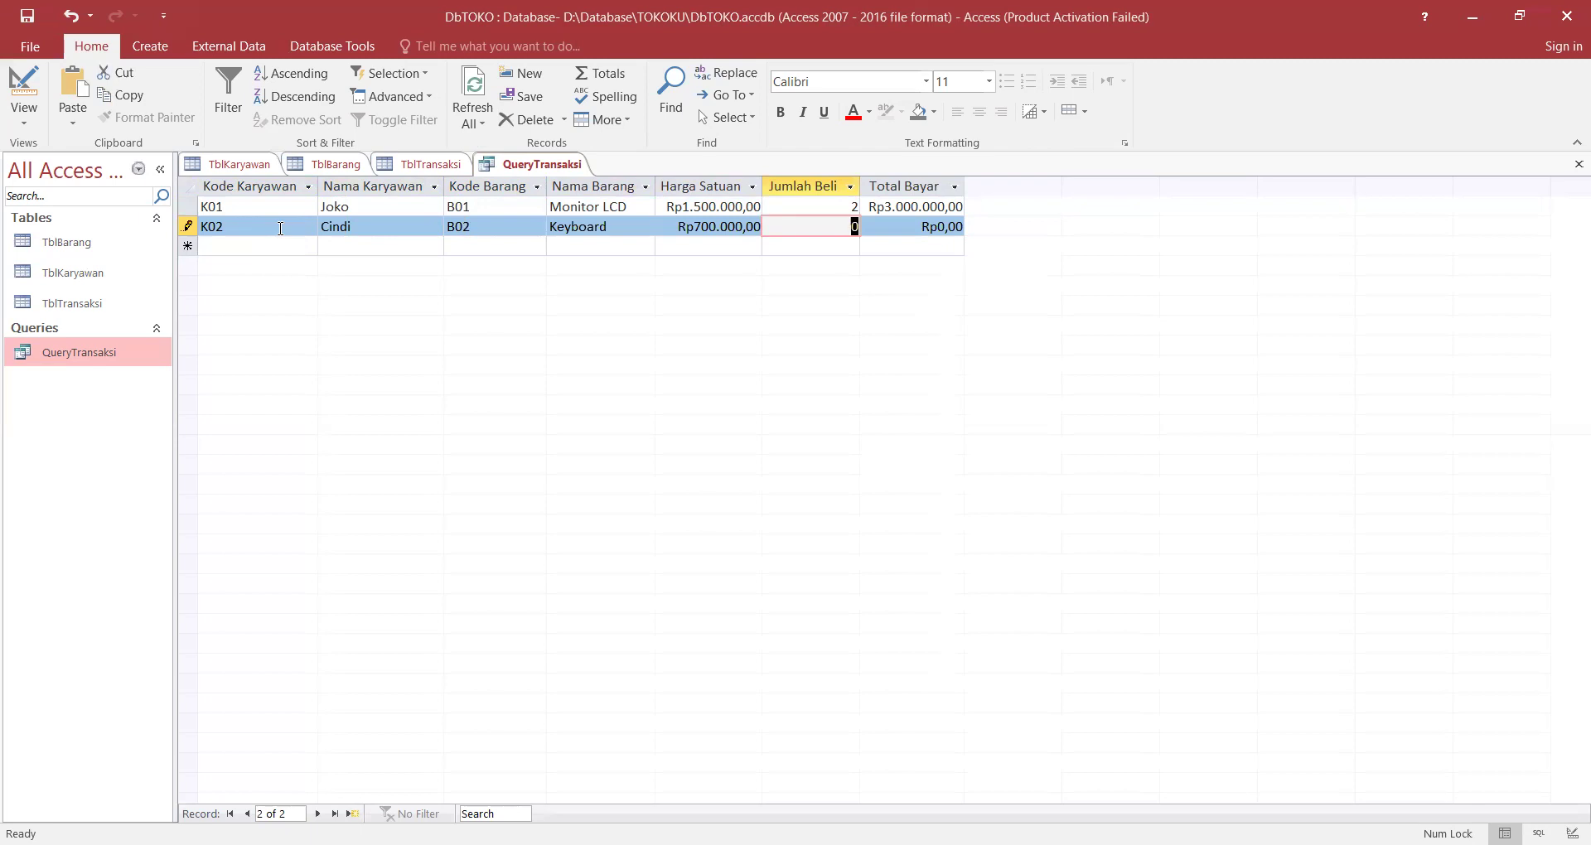
text(4)
key(Tab)
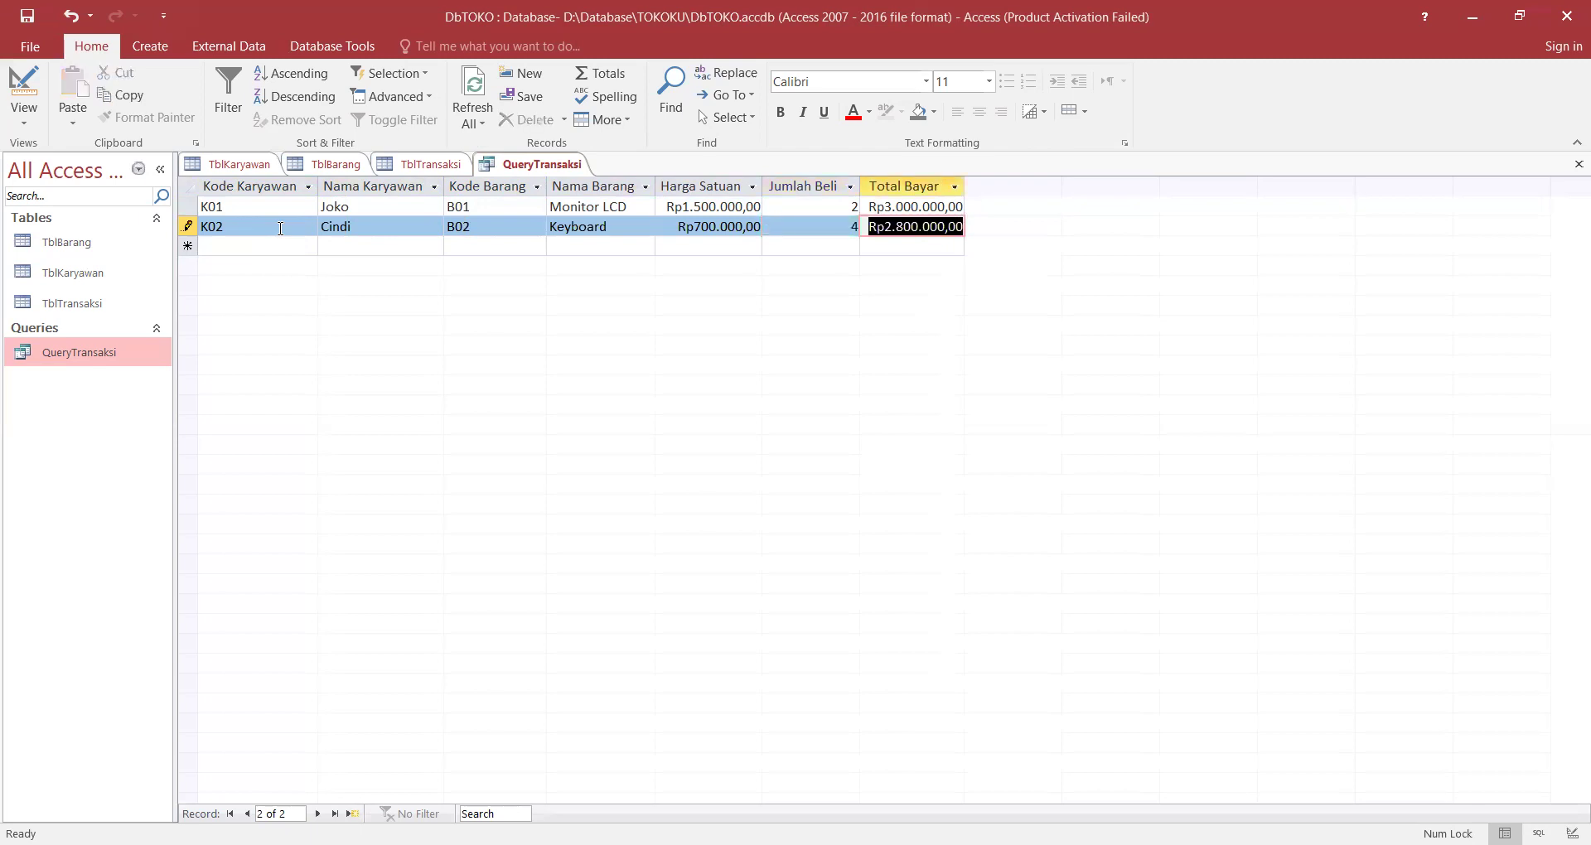
key(ctrl+s)
Review the TblBarang and TblKaryawan tables, and return to the new record row in QueryTransaksi.
click(1566, 9)
click(50, 243)
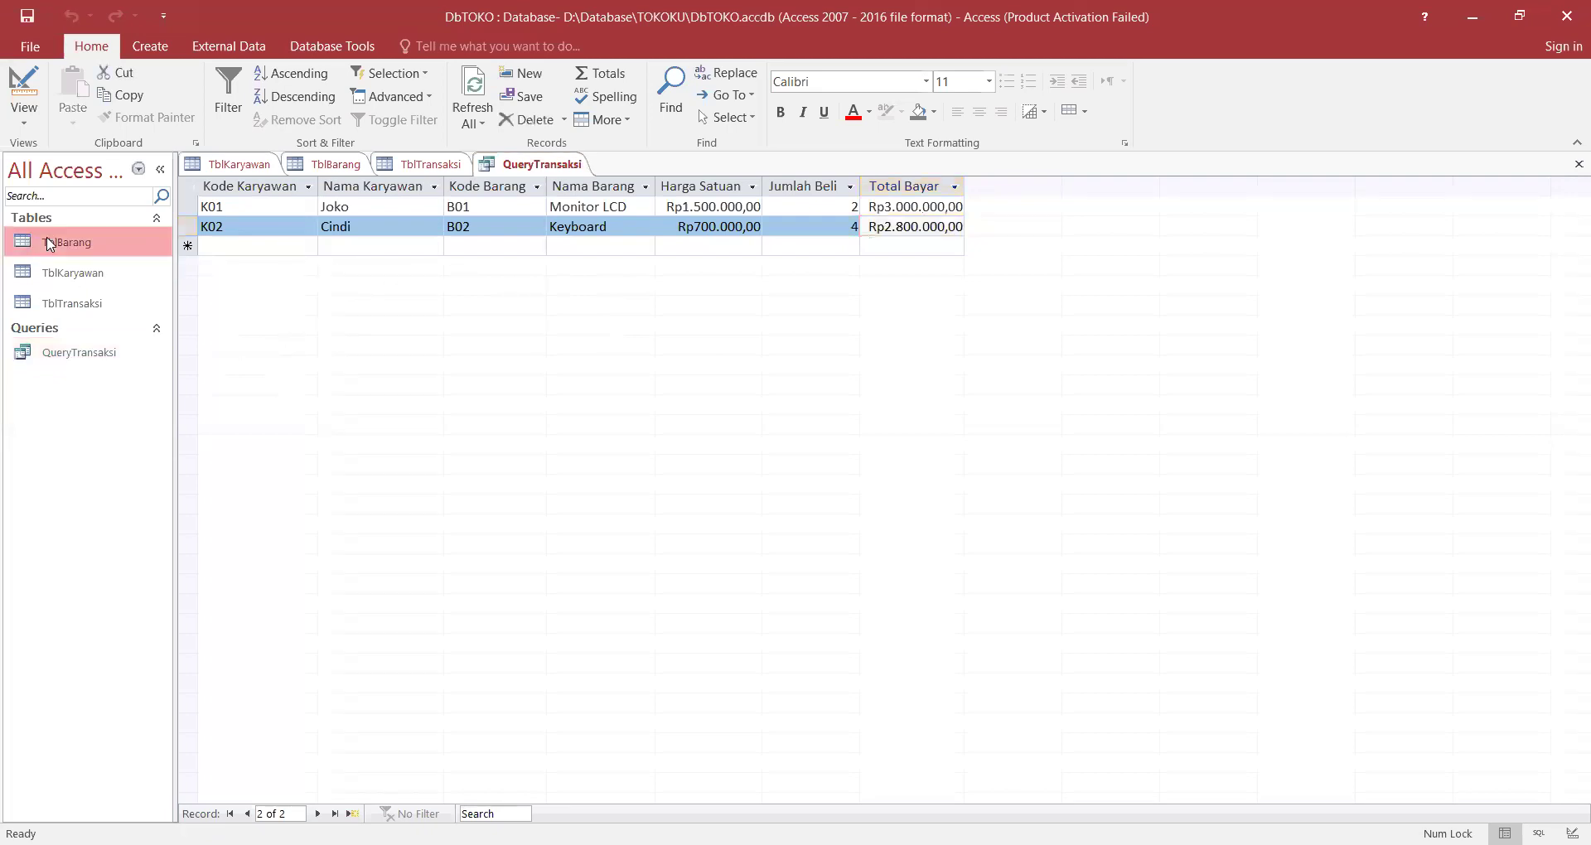
double_click(50, 243)
click(100, 282)
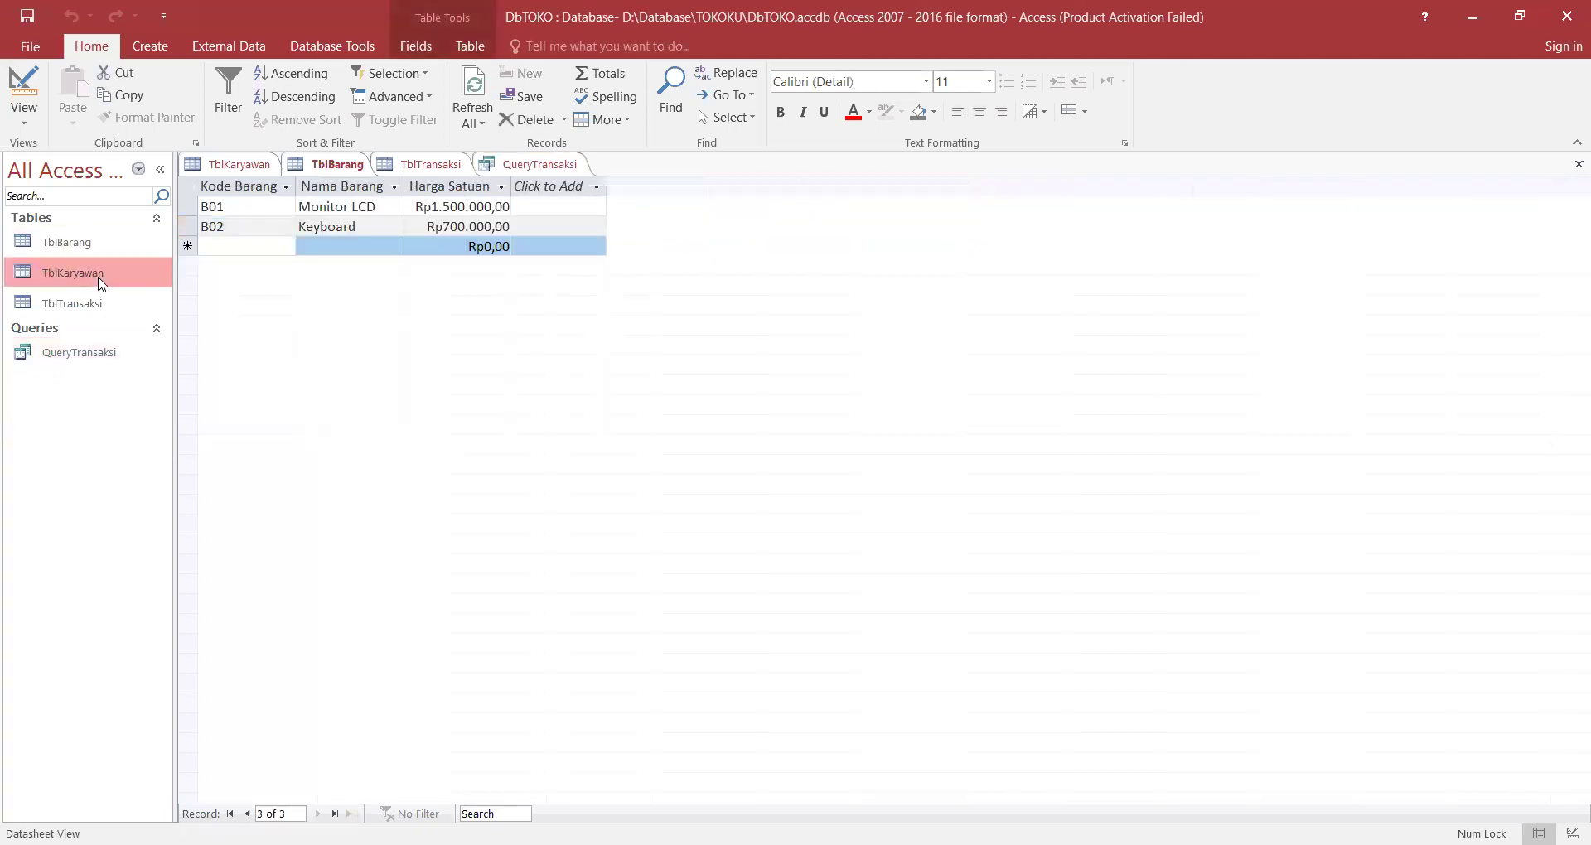
double_click(100, 281)
double_click(101, 354)
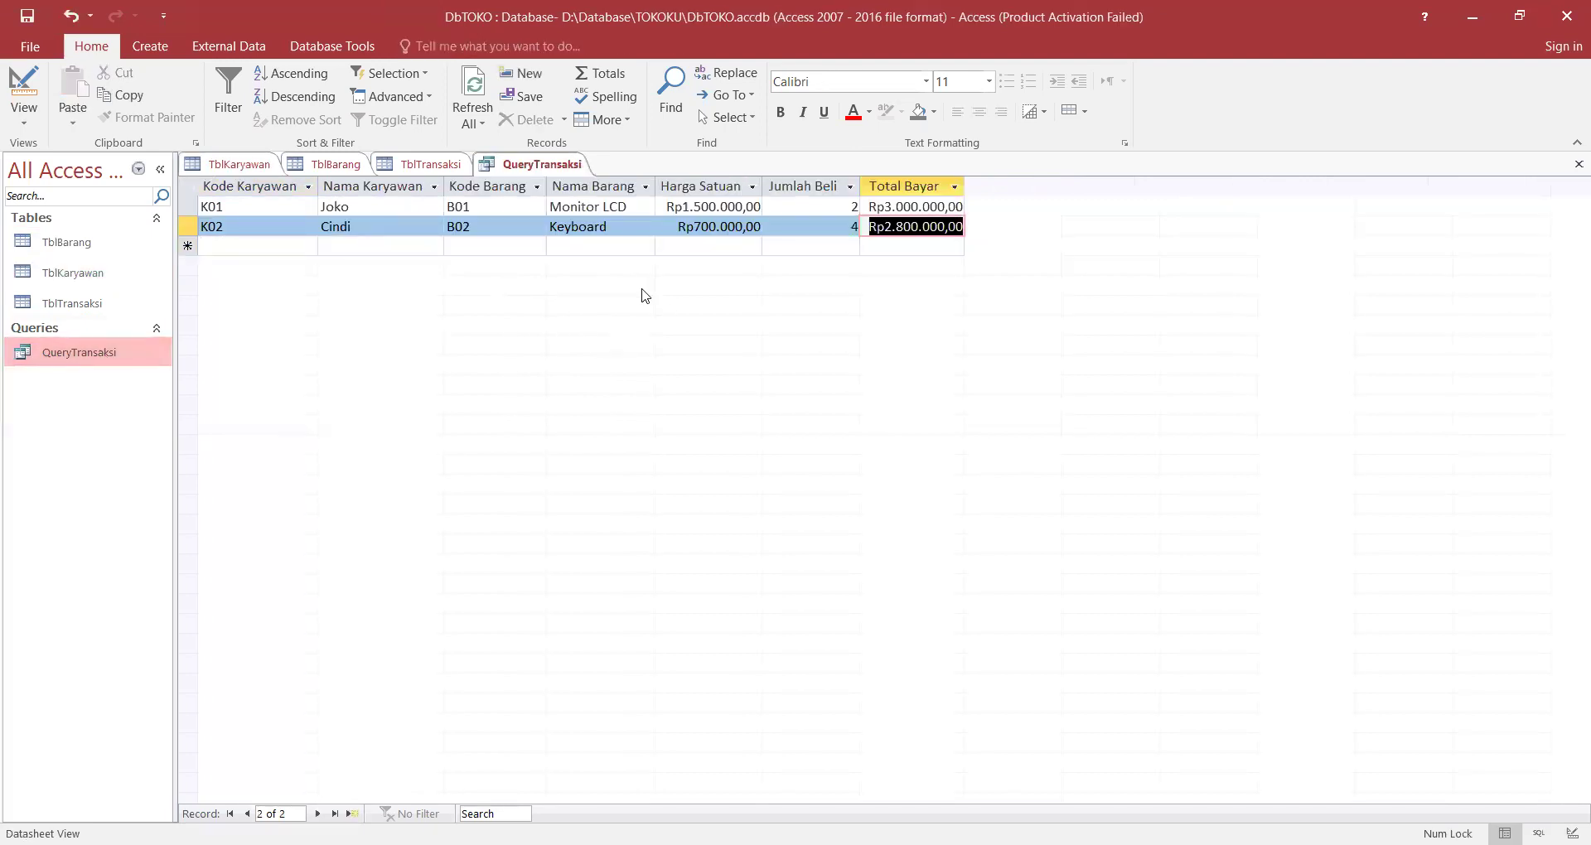
key(Tab)
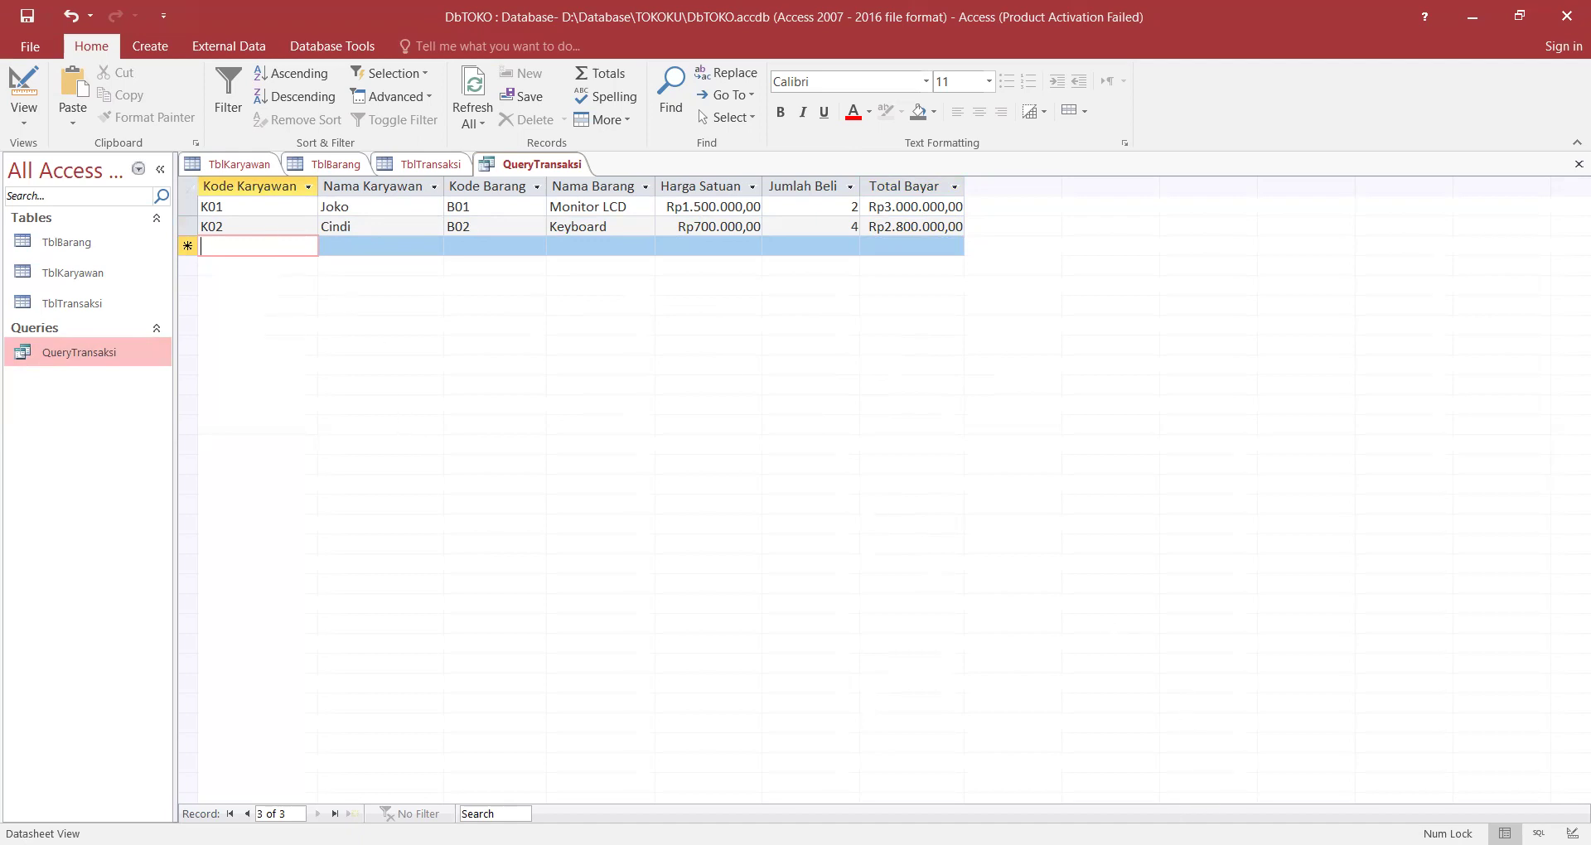
Switch to the PDF module to check its section on creating forms, and return to Access.
click(1160, 844)
scroll(923, 475, down, 4)
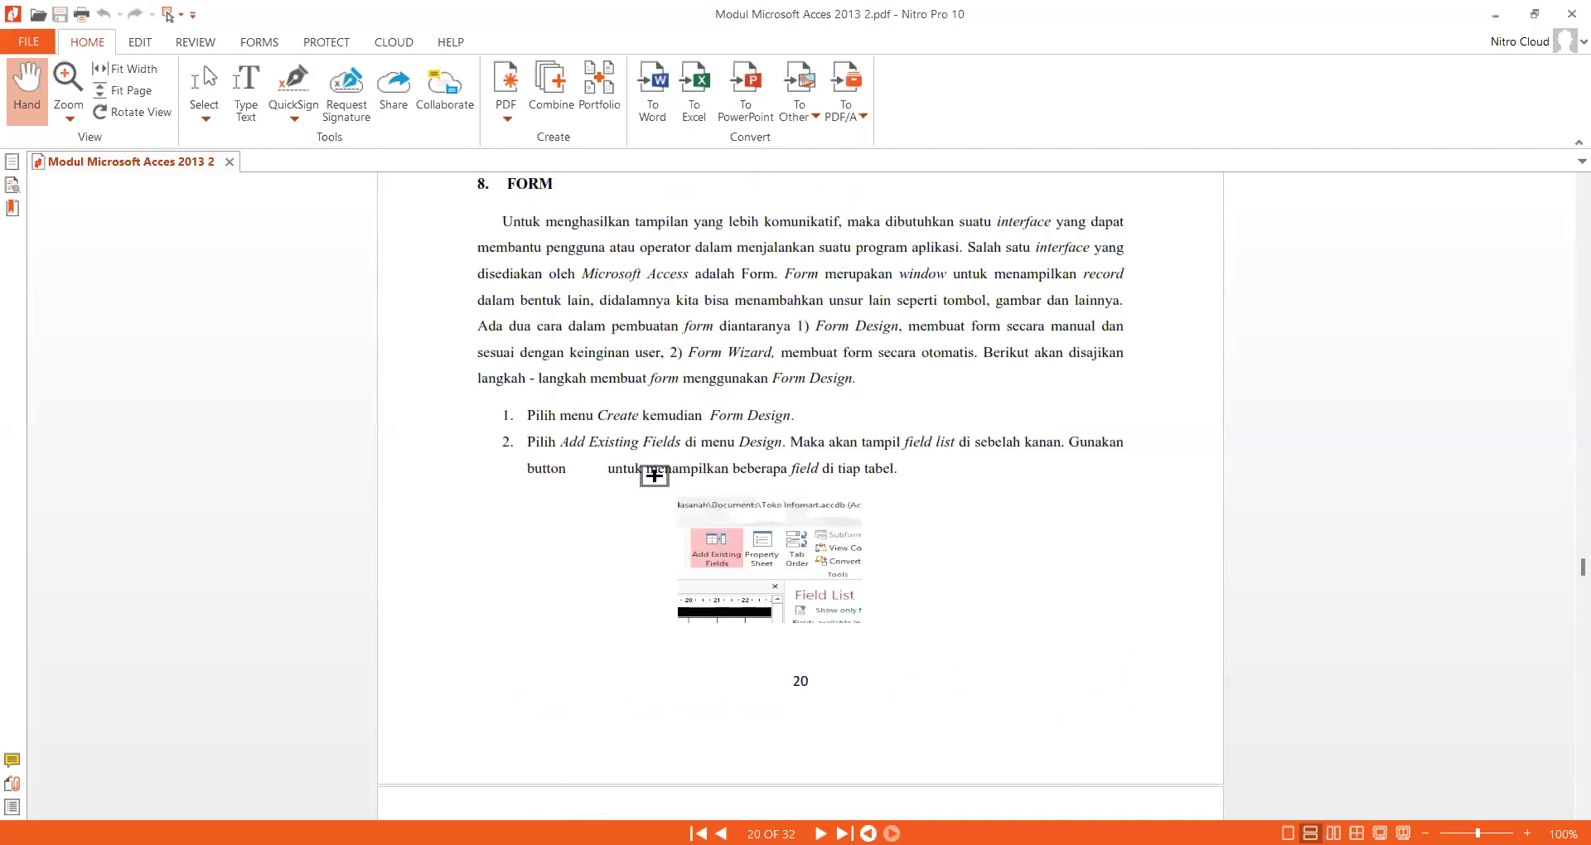
key(alt+Tab)
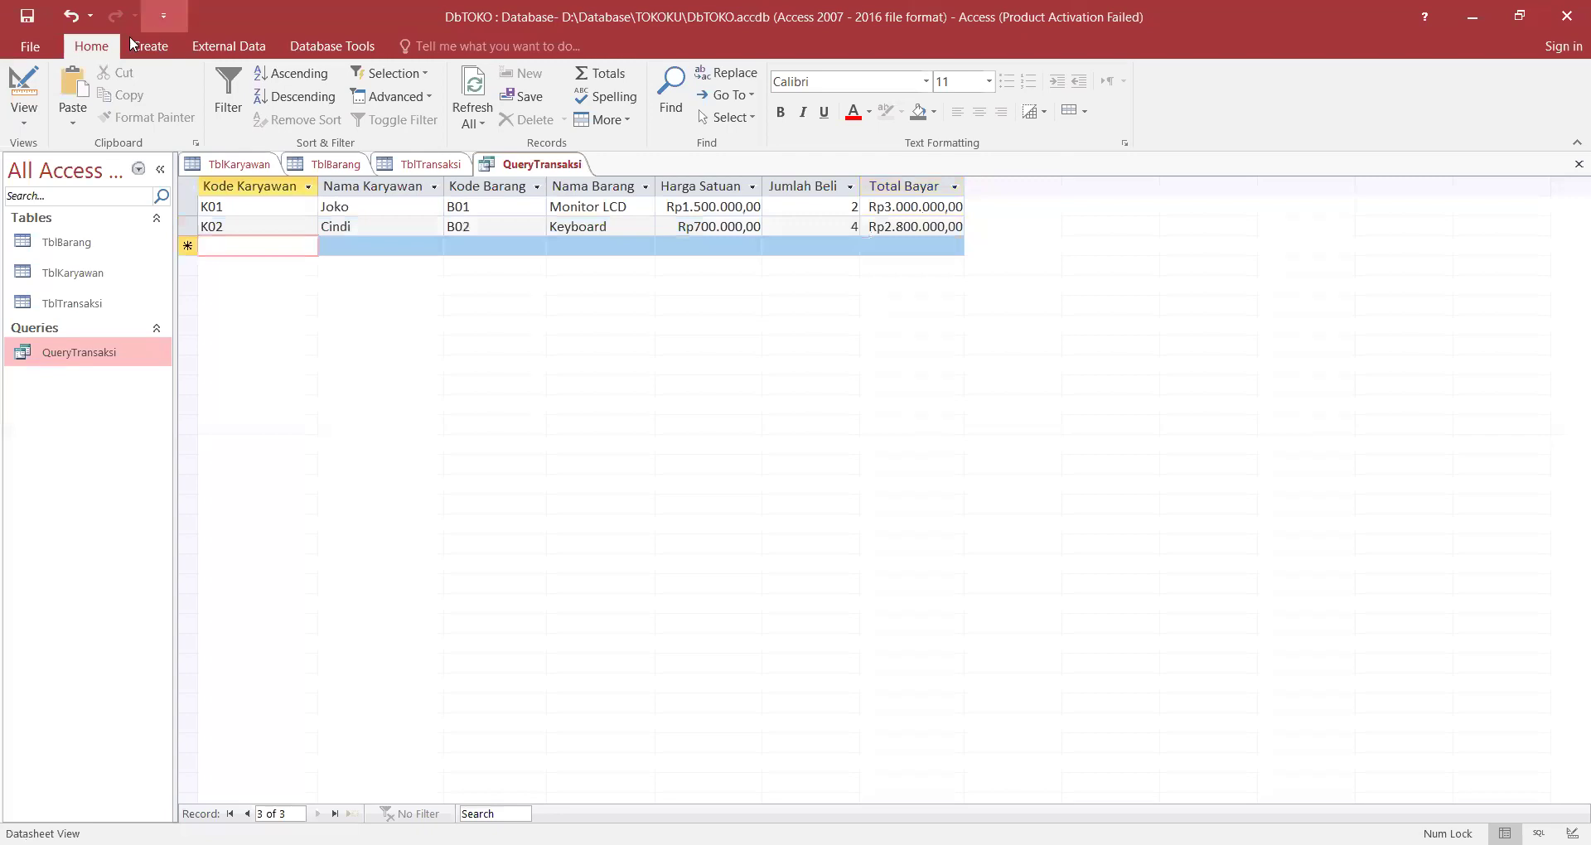
click(150, 45)
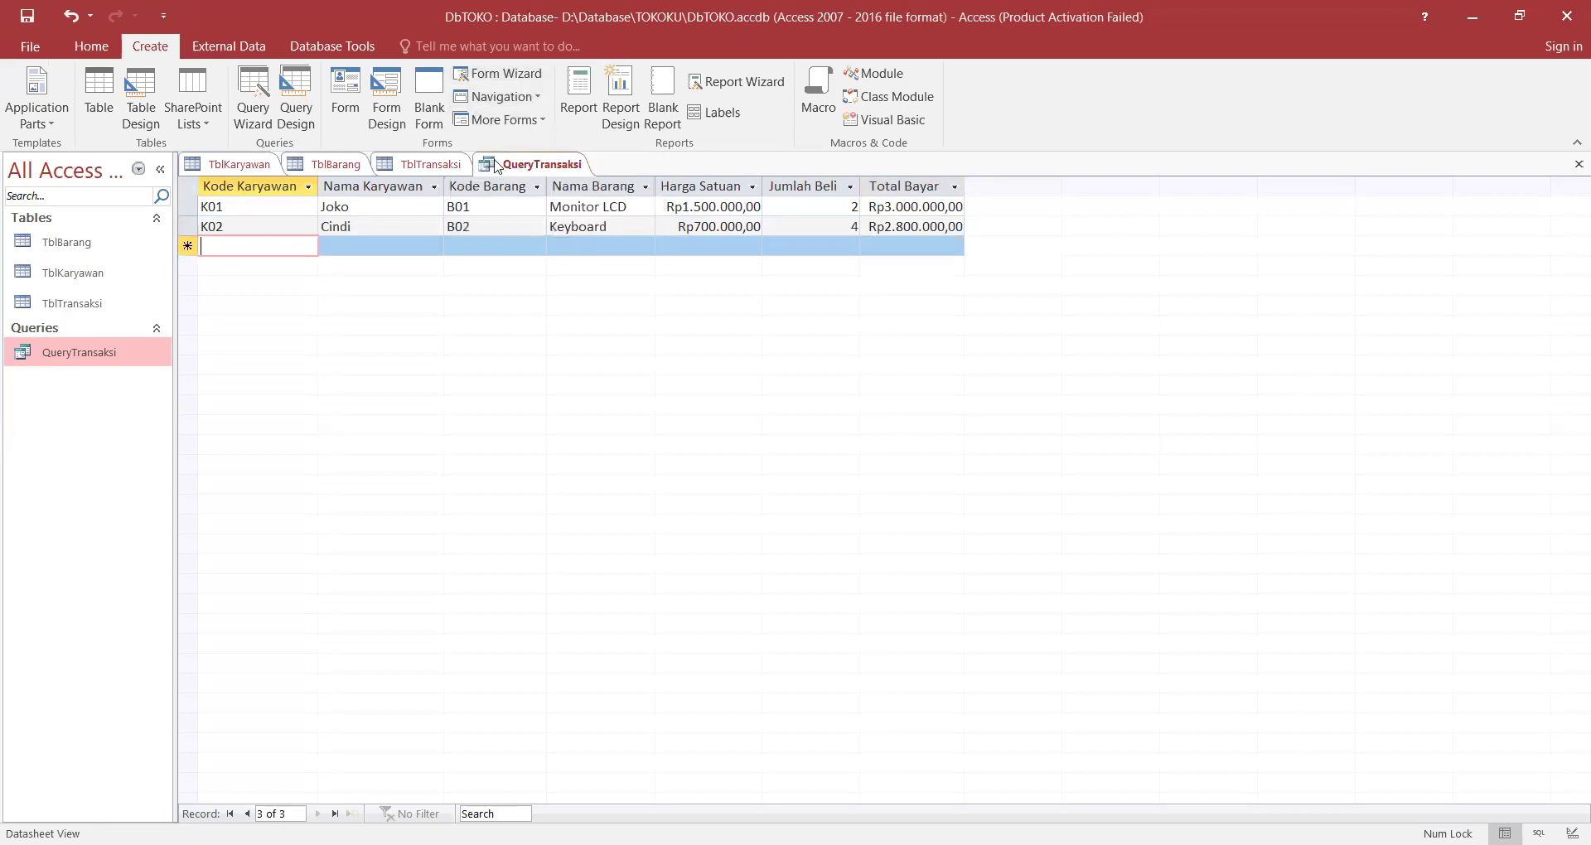
click(390, 111)
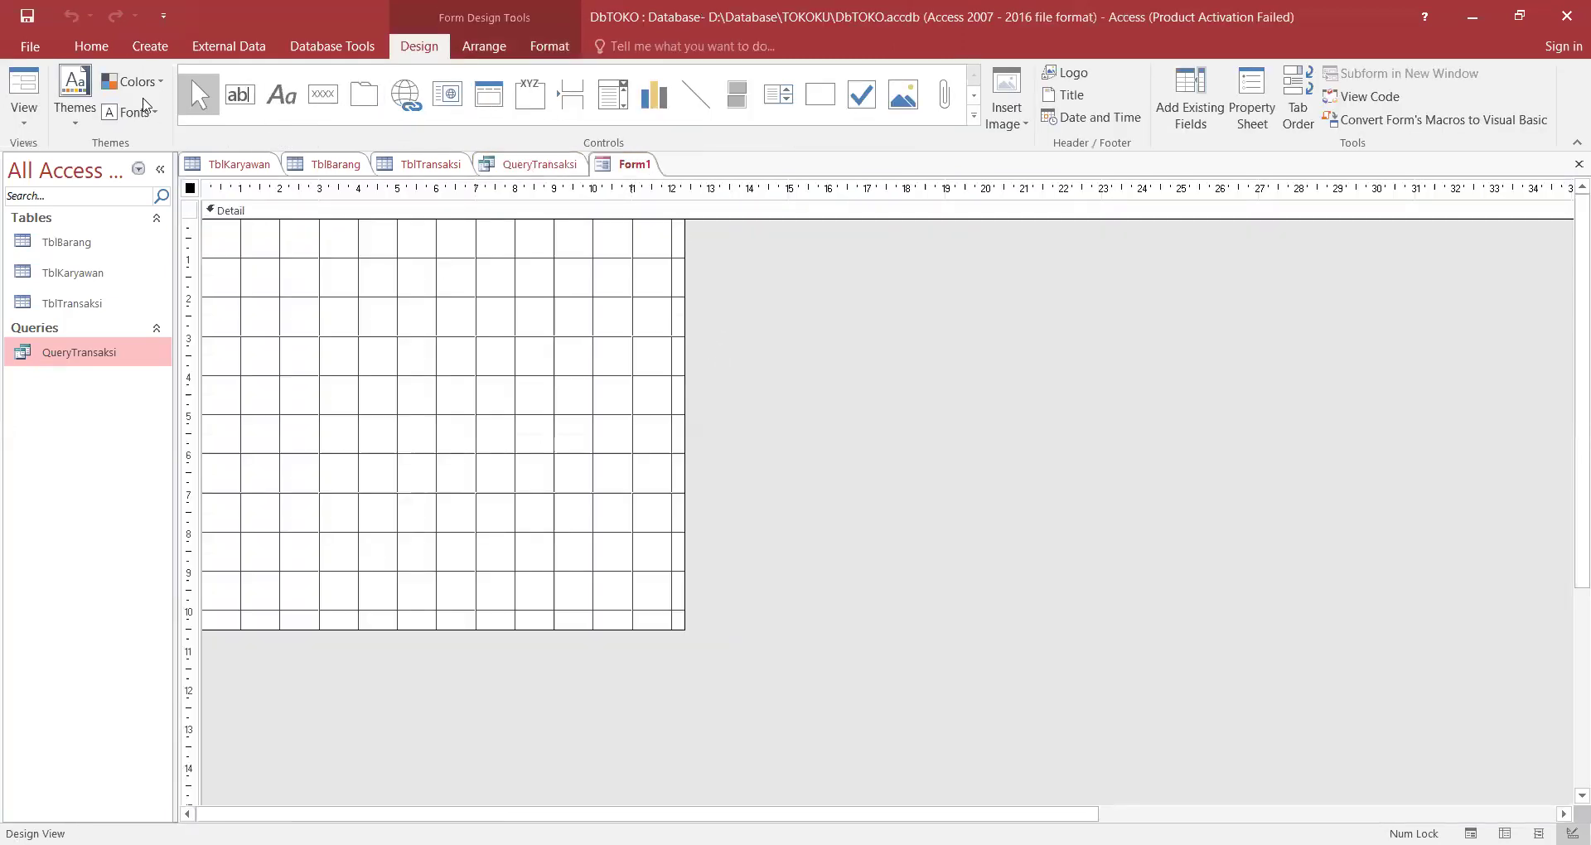
click(150, 46)
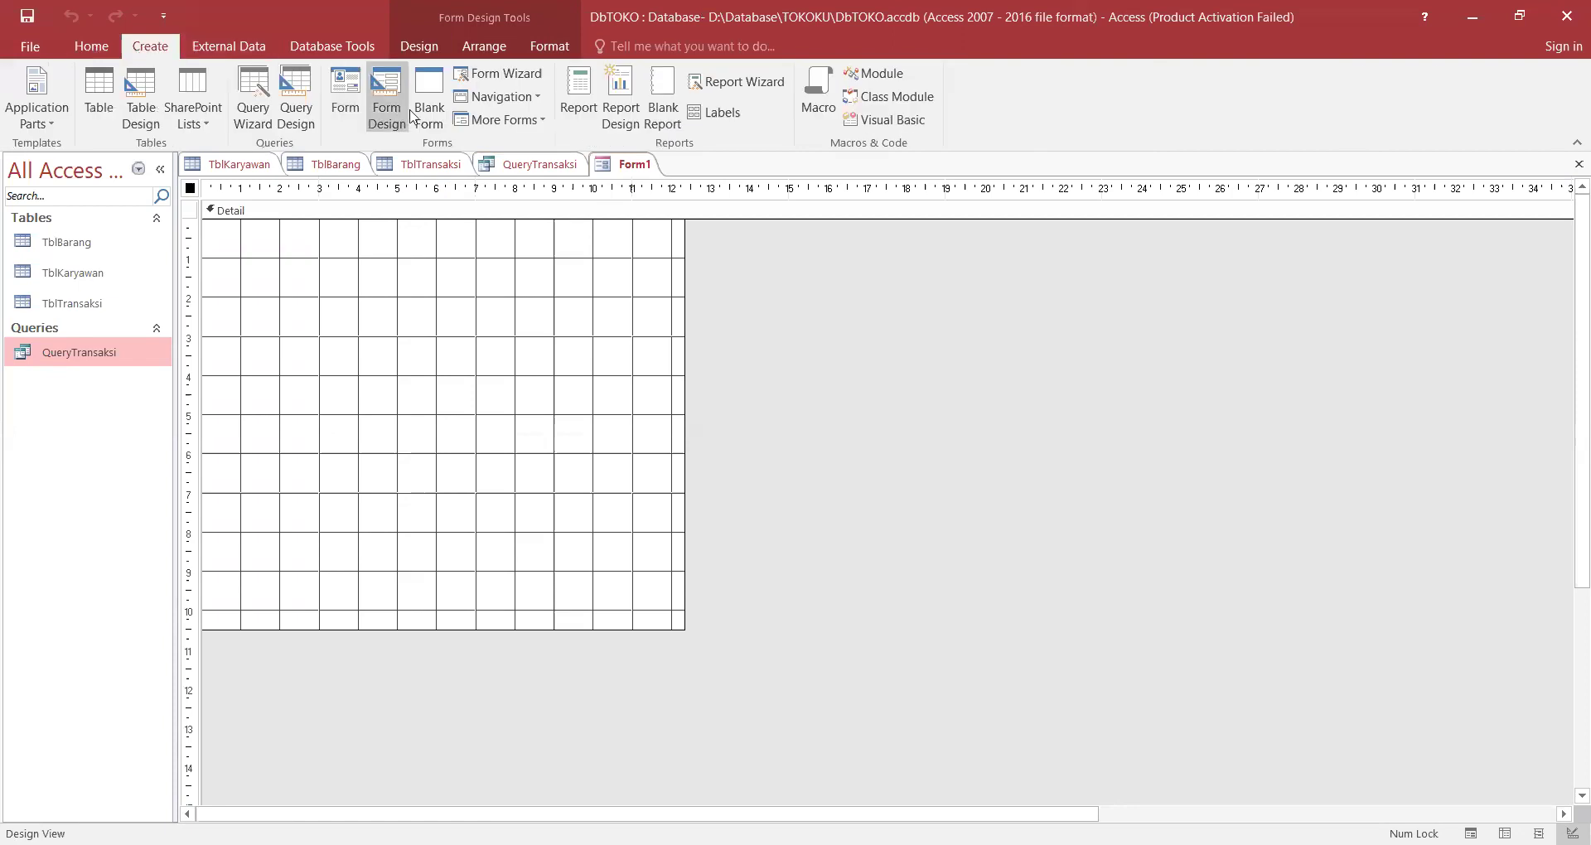
click(497, 73)
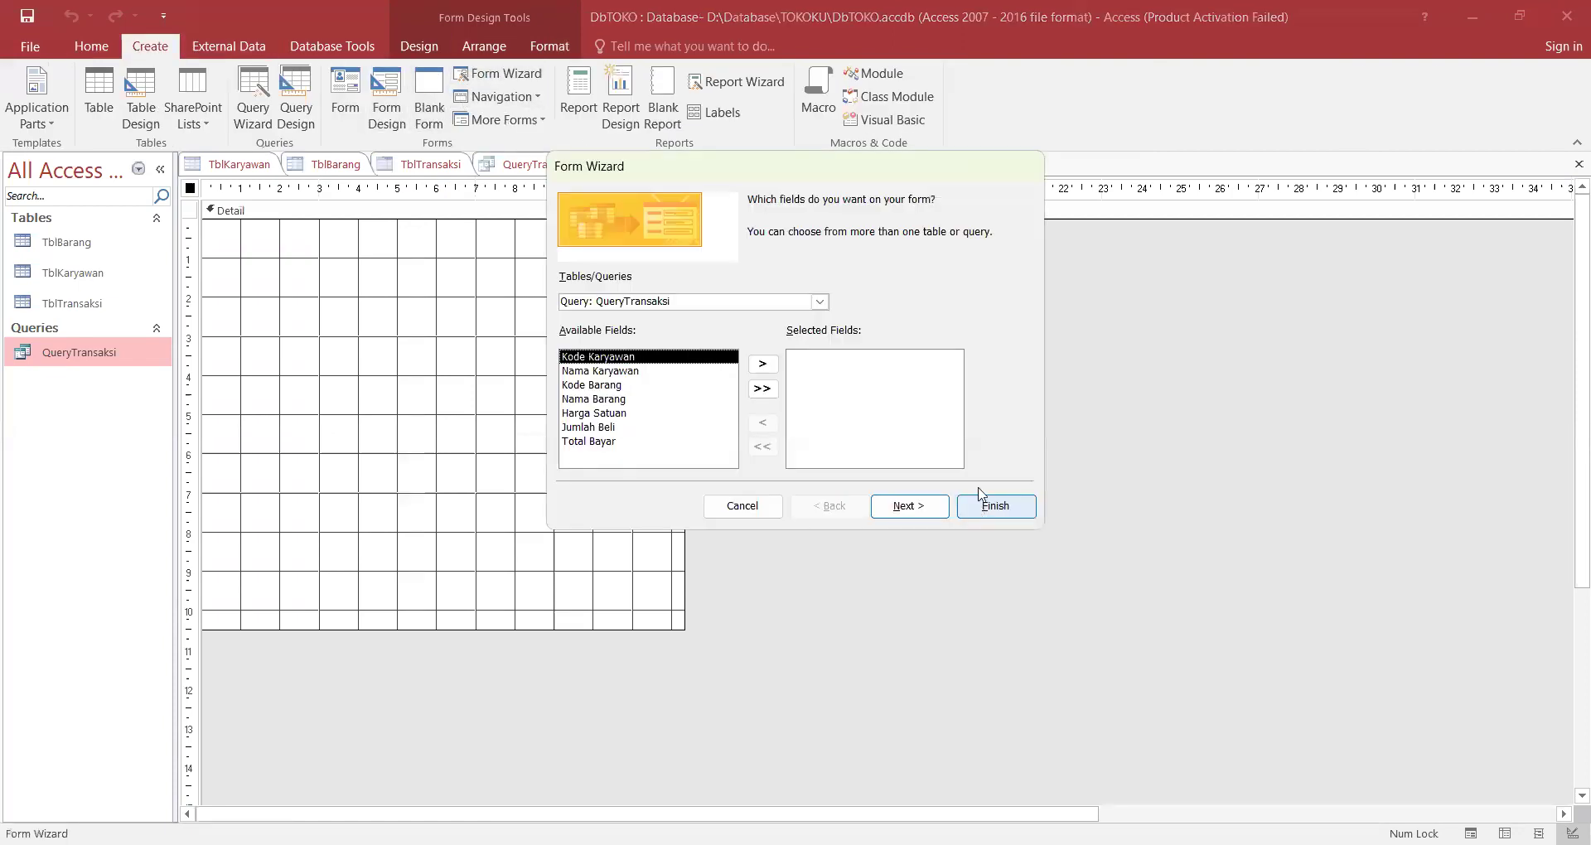
click(744, 505)
click(652, 166)
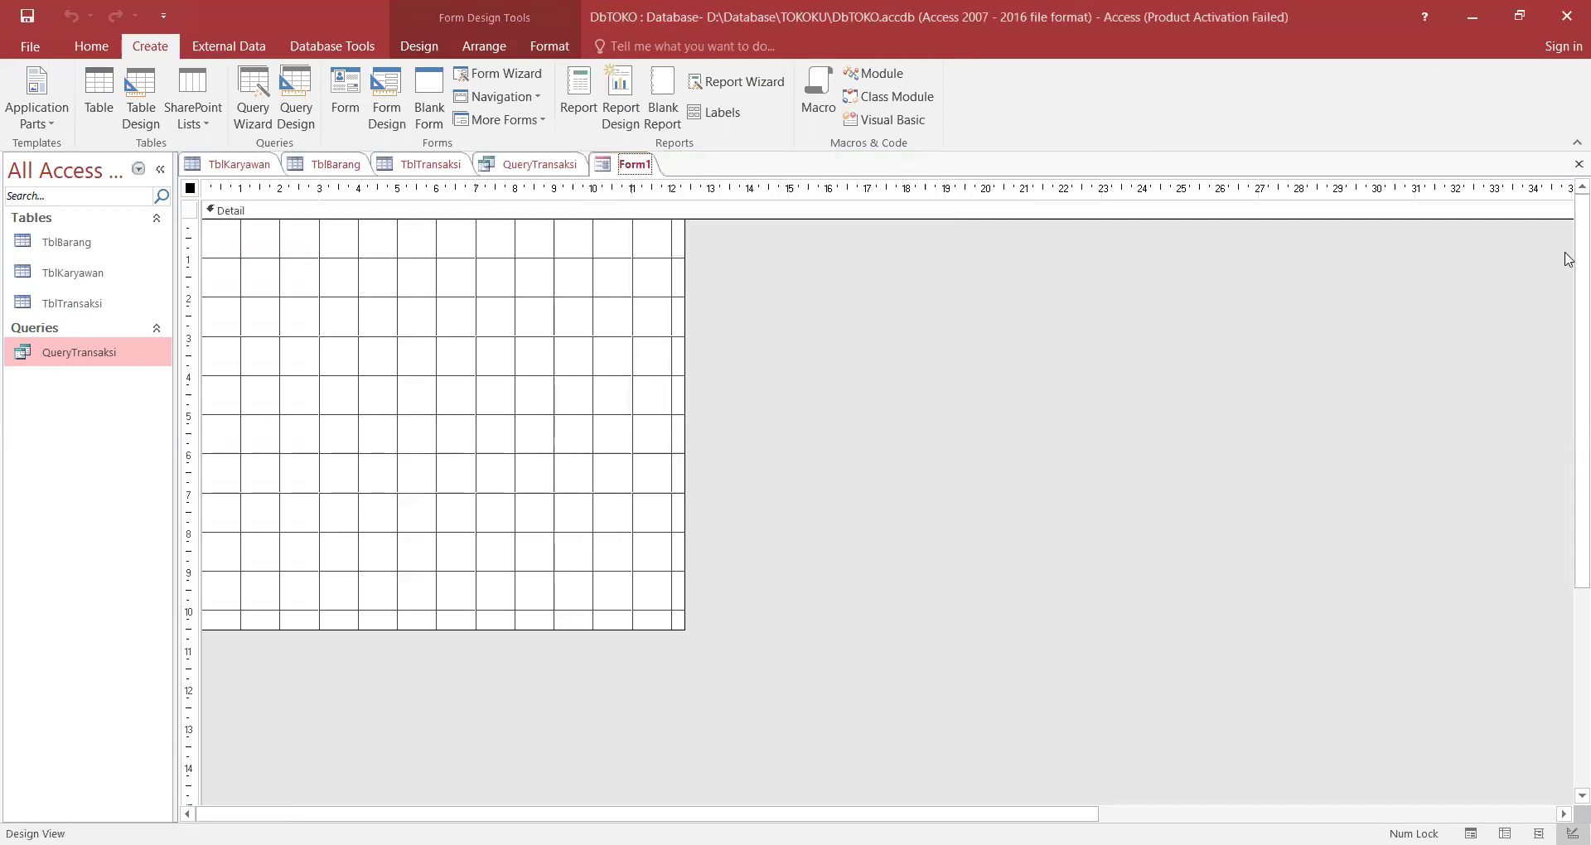
click(1577, 165)
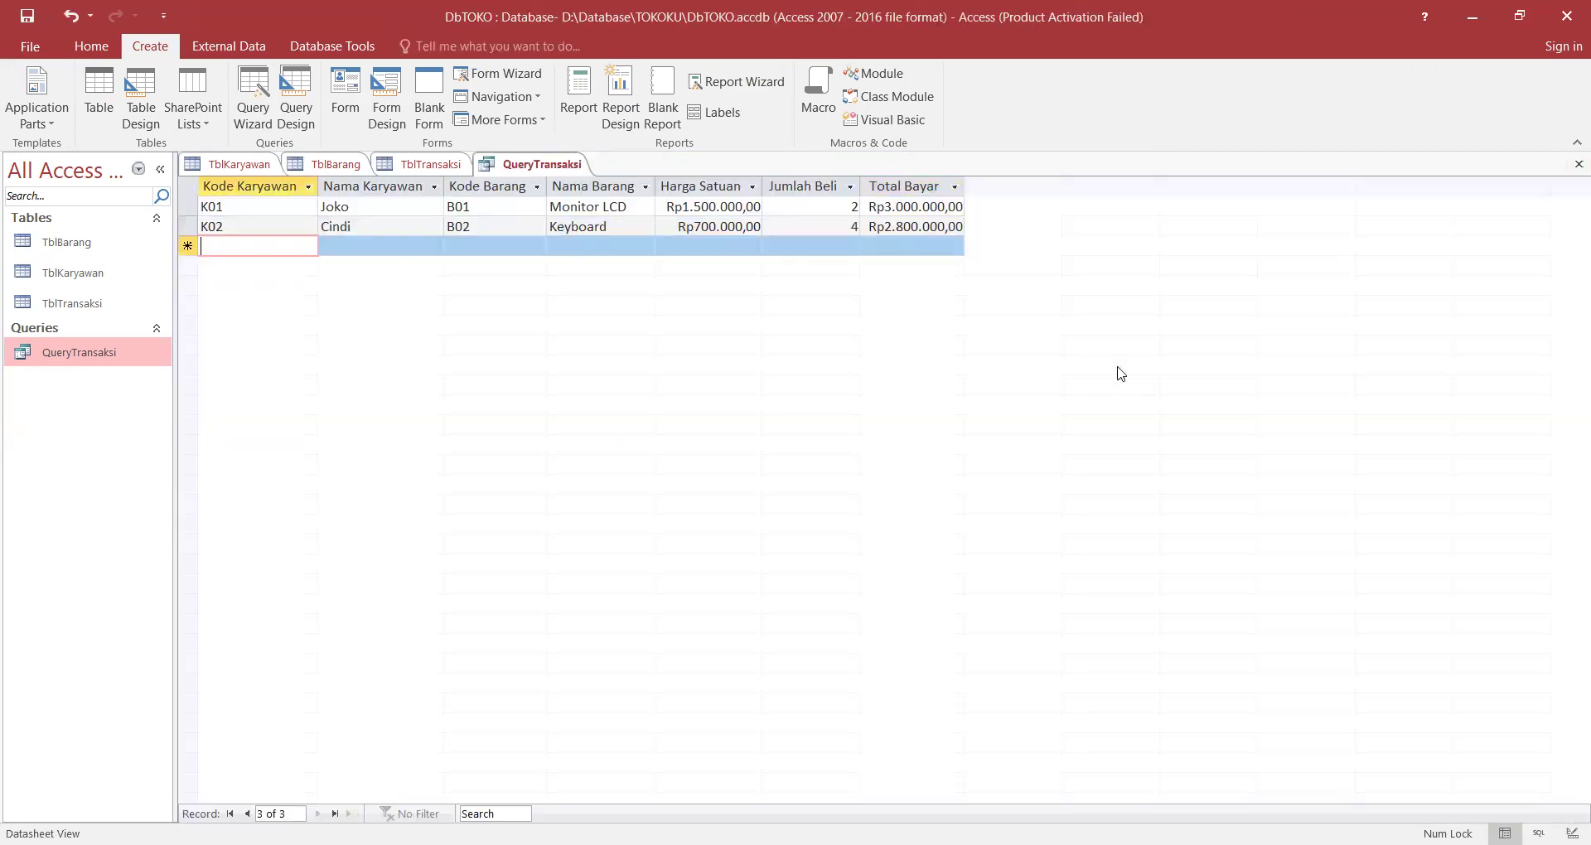
Build a form with the Form Wizard using all fields of TblKaryawan in the Columnar layout.
click(494, 74)
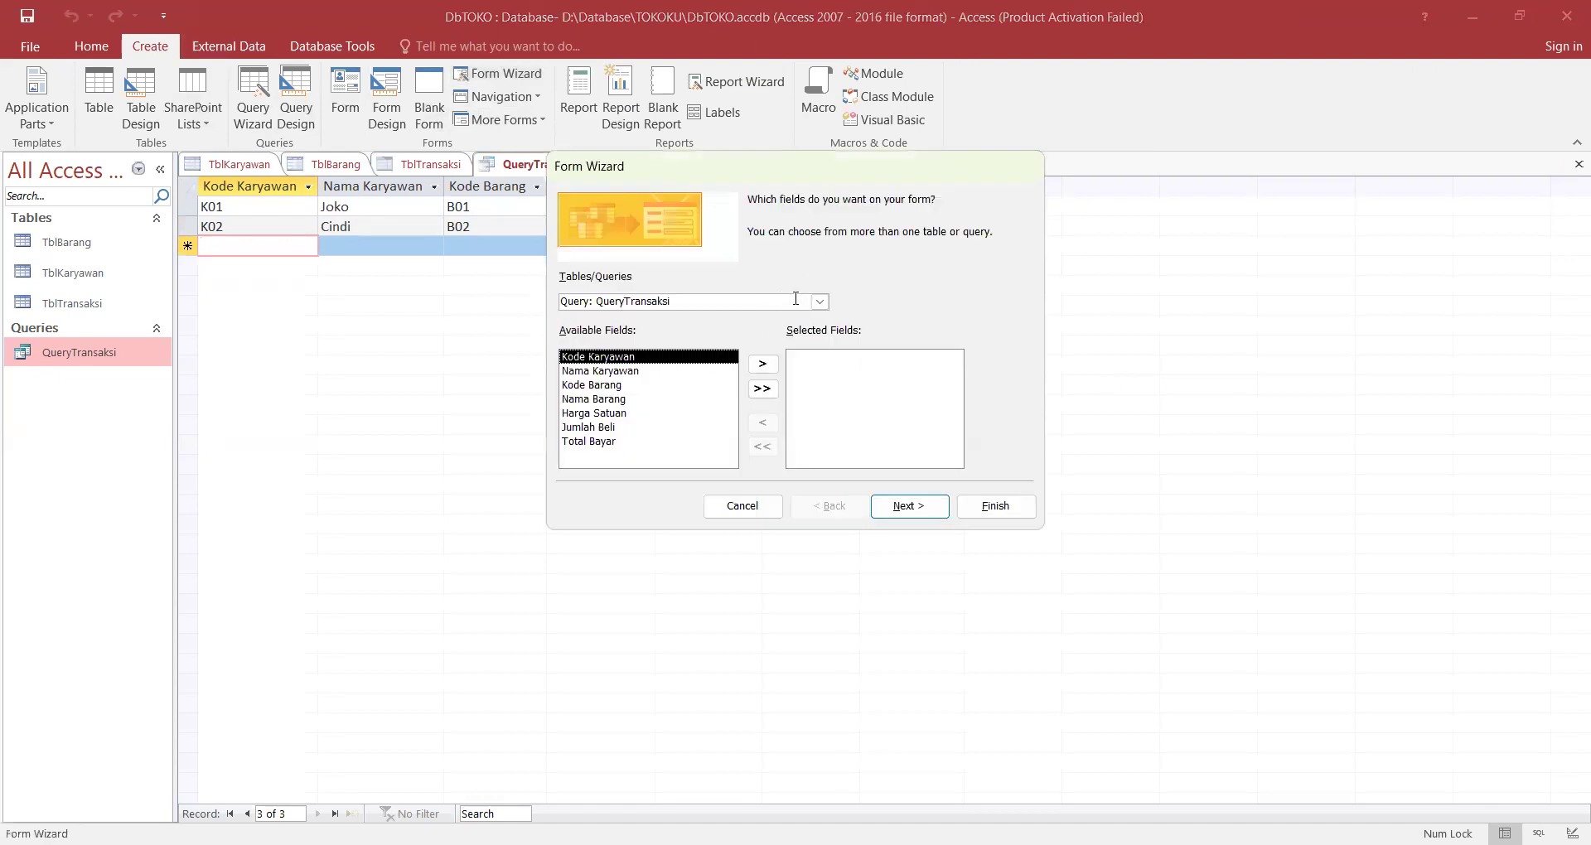
click(819, 302)
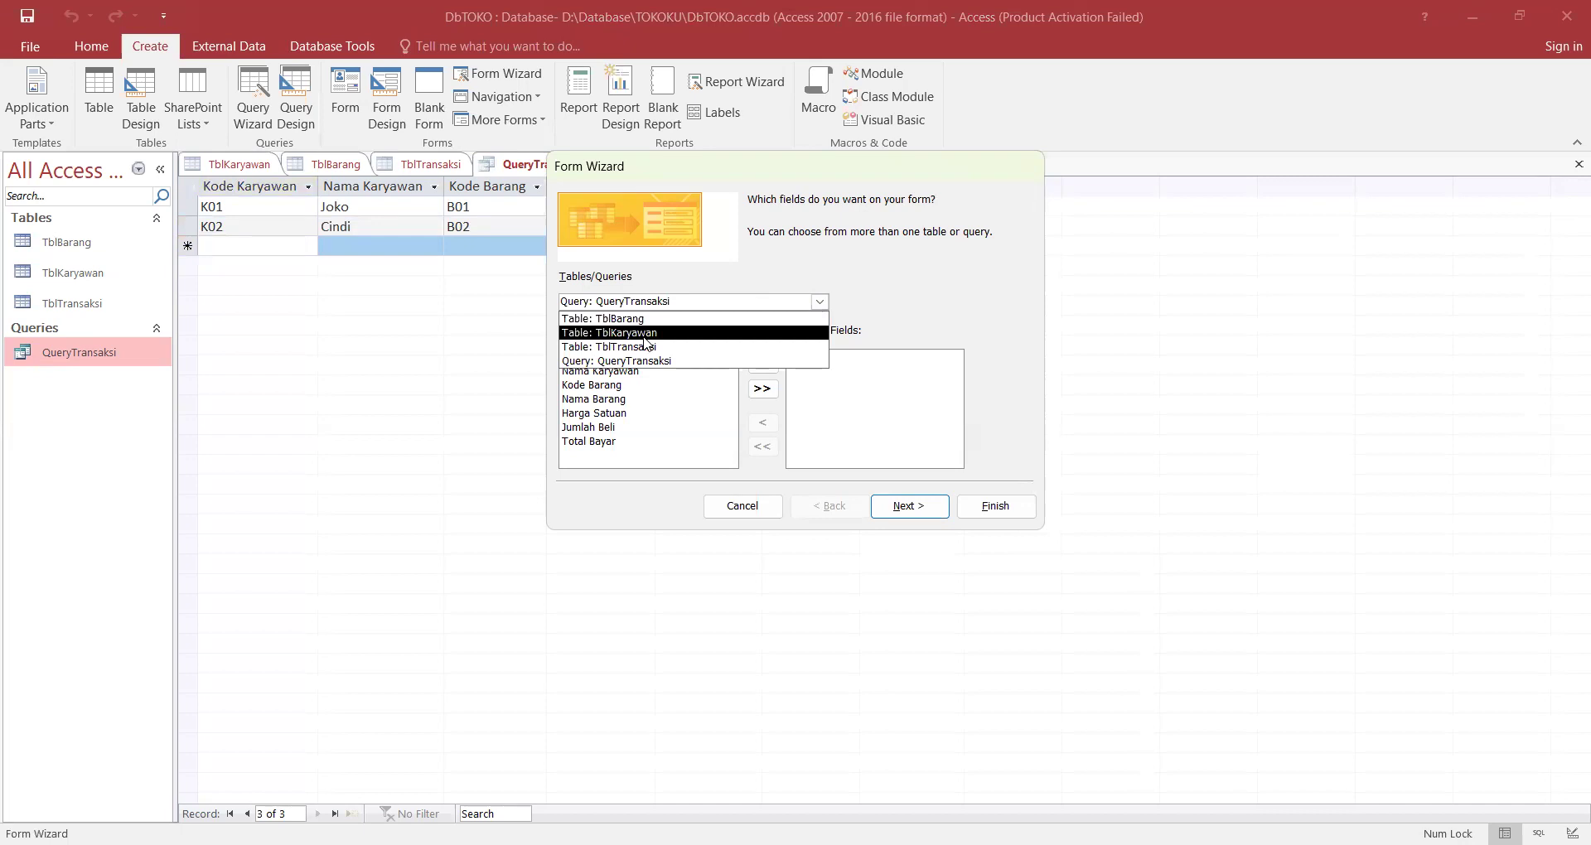
click(645, 340)
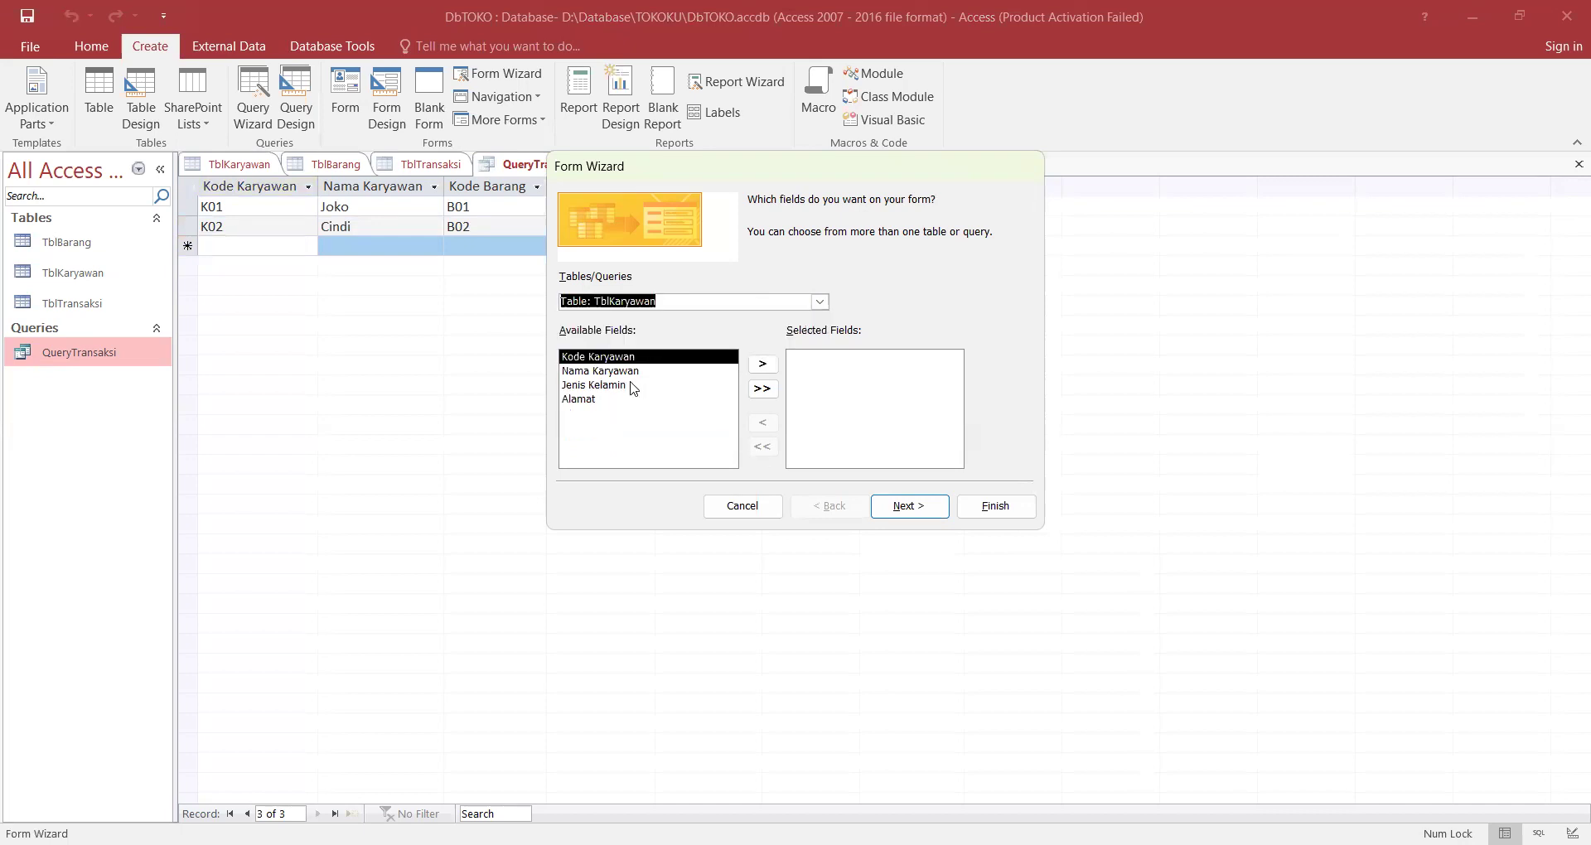
click(607, 373)
click(604, 383)
click(599, 359)
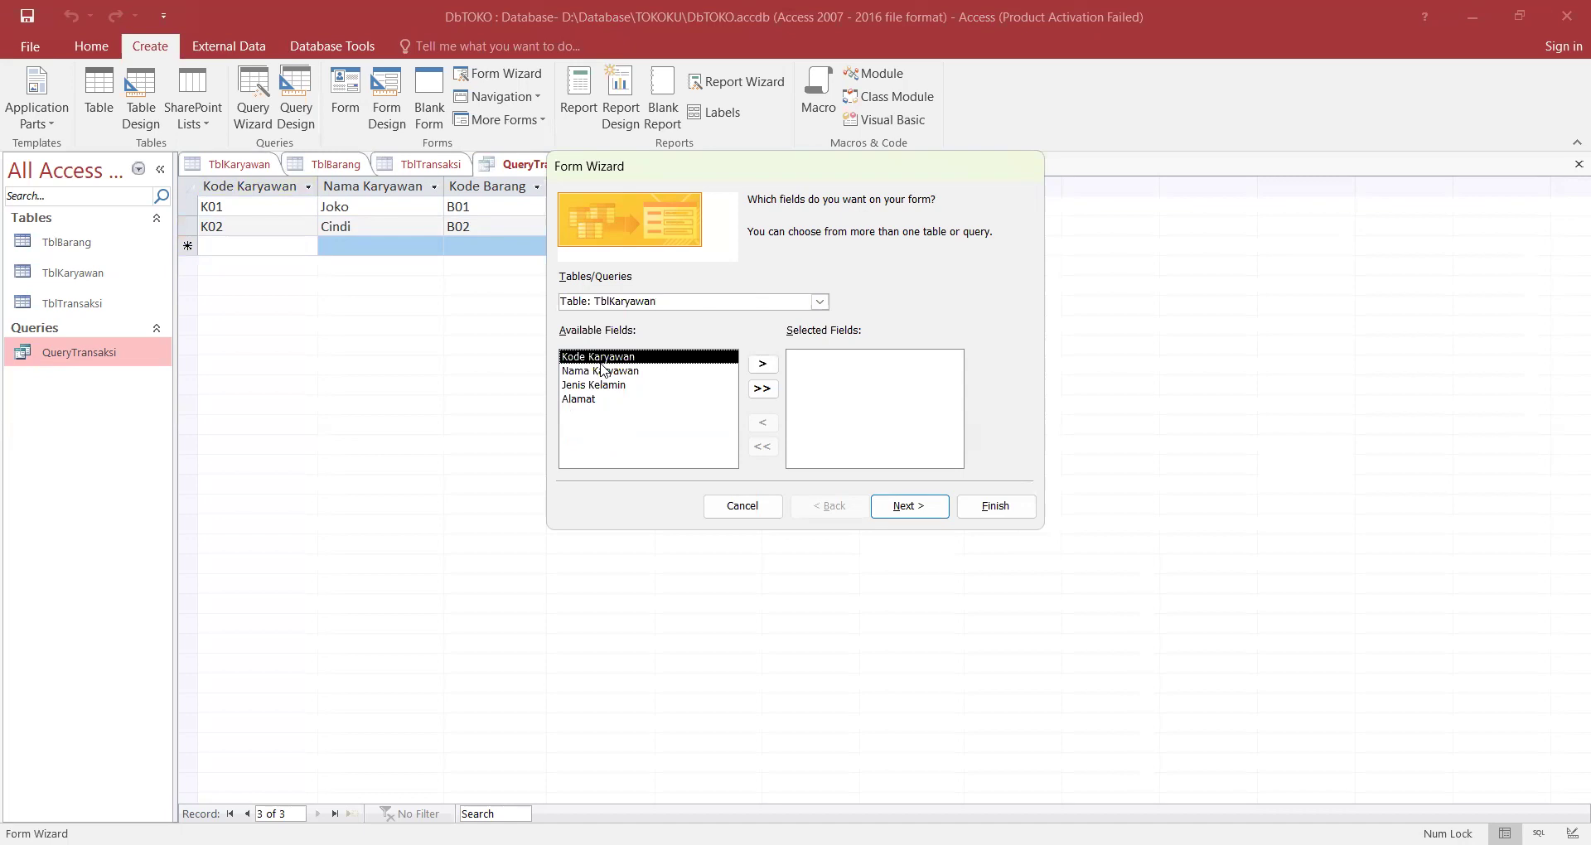
click(761, 390)
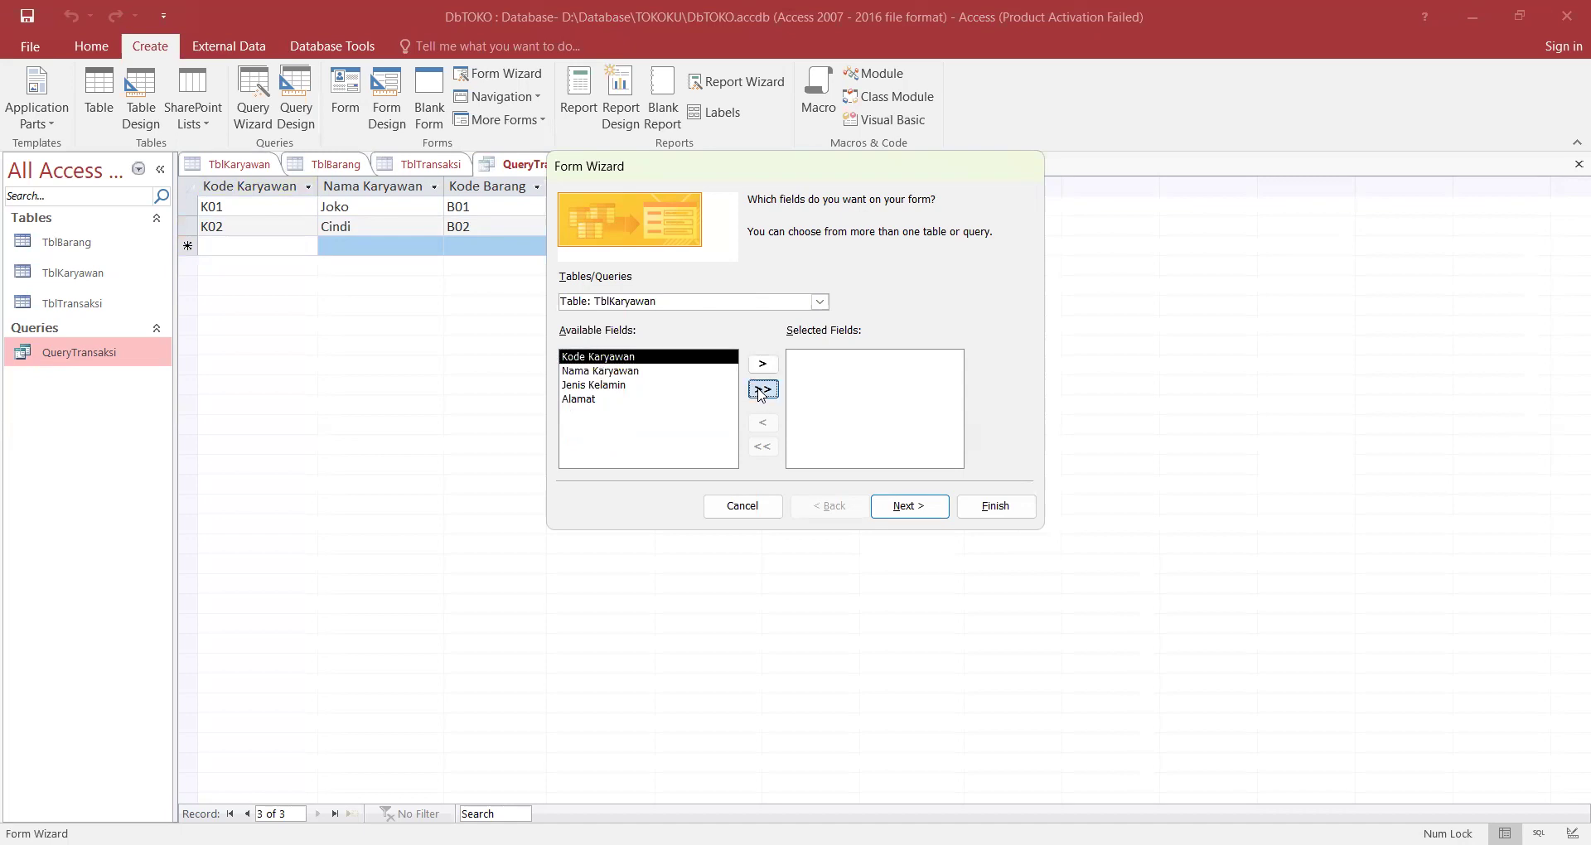
click(909, 506)
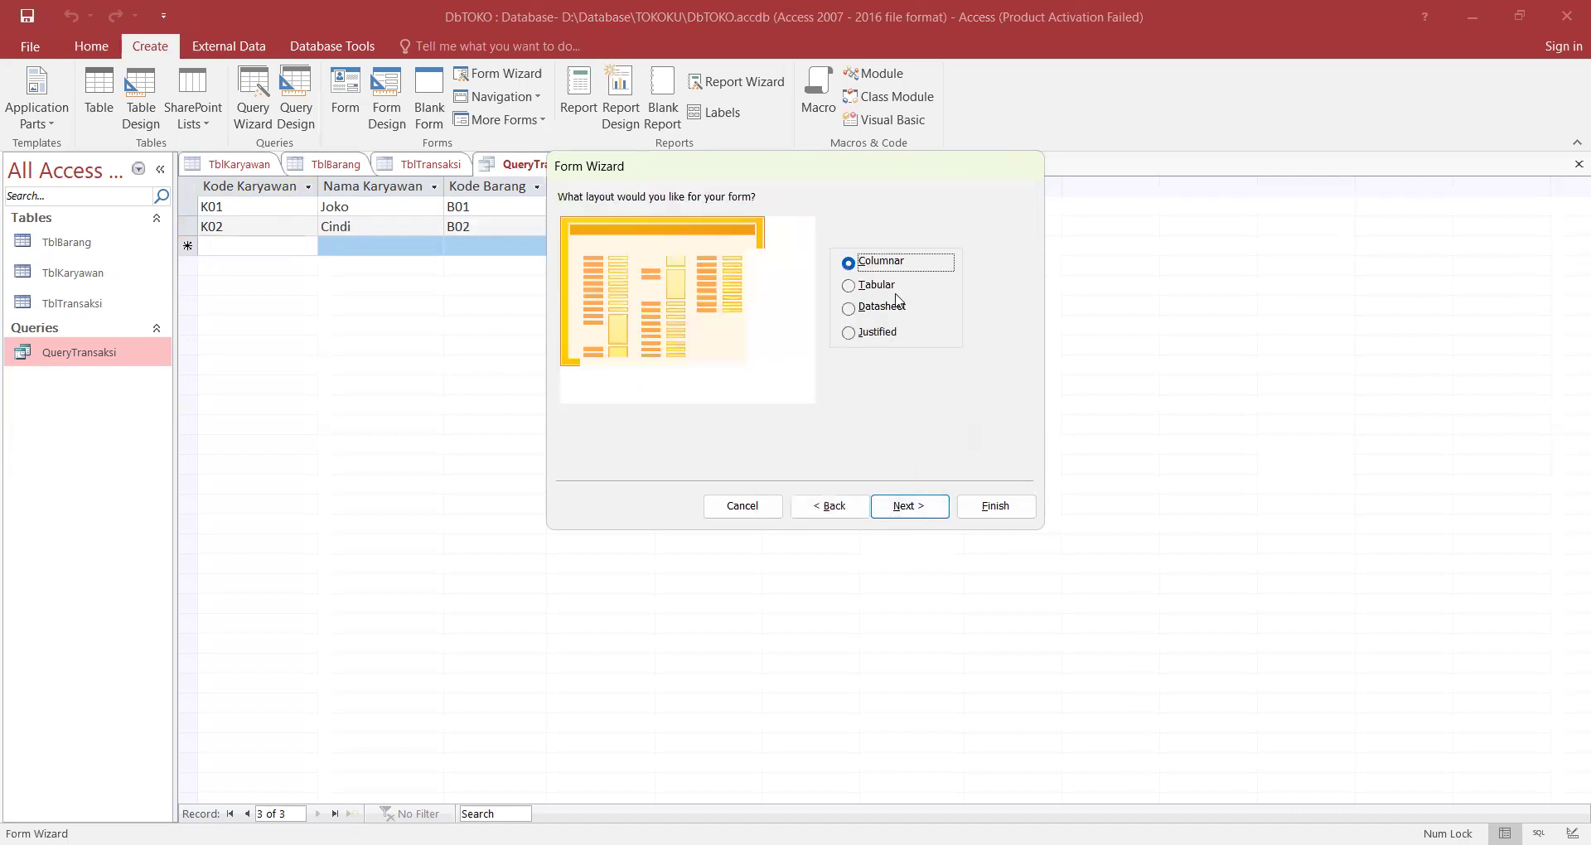
click(919, 507)
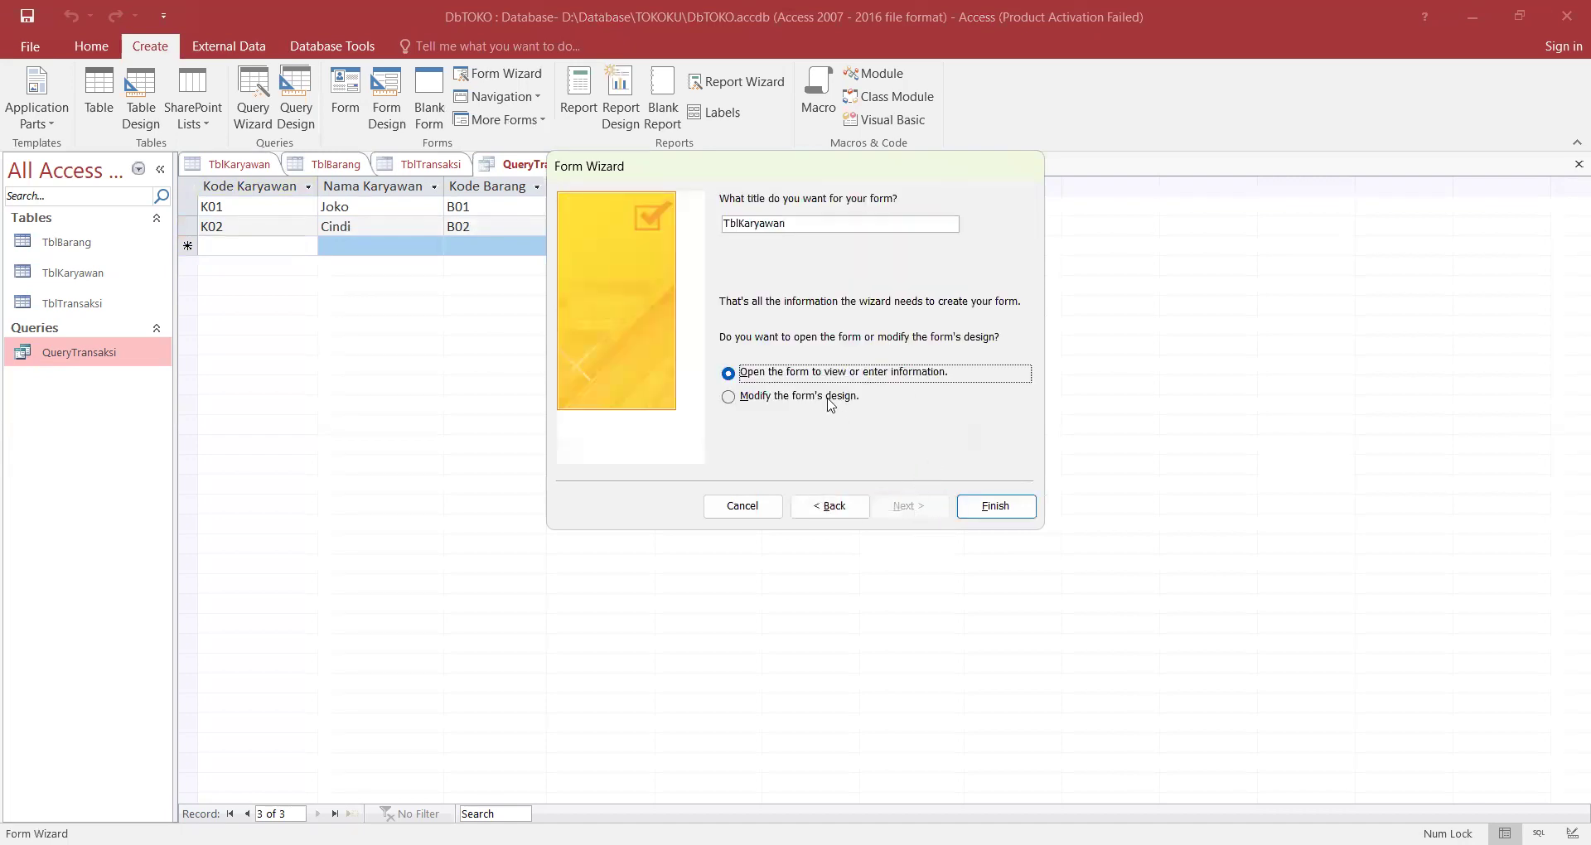
Title the form FormKaryawan and finish the wizard with the option to modify the form's design.
click(809, 232)
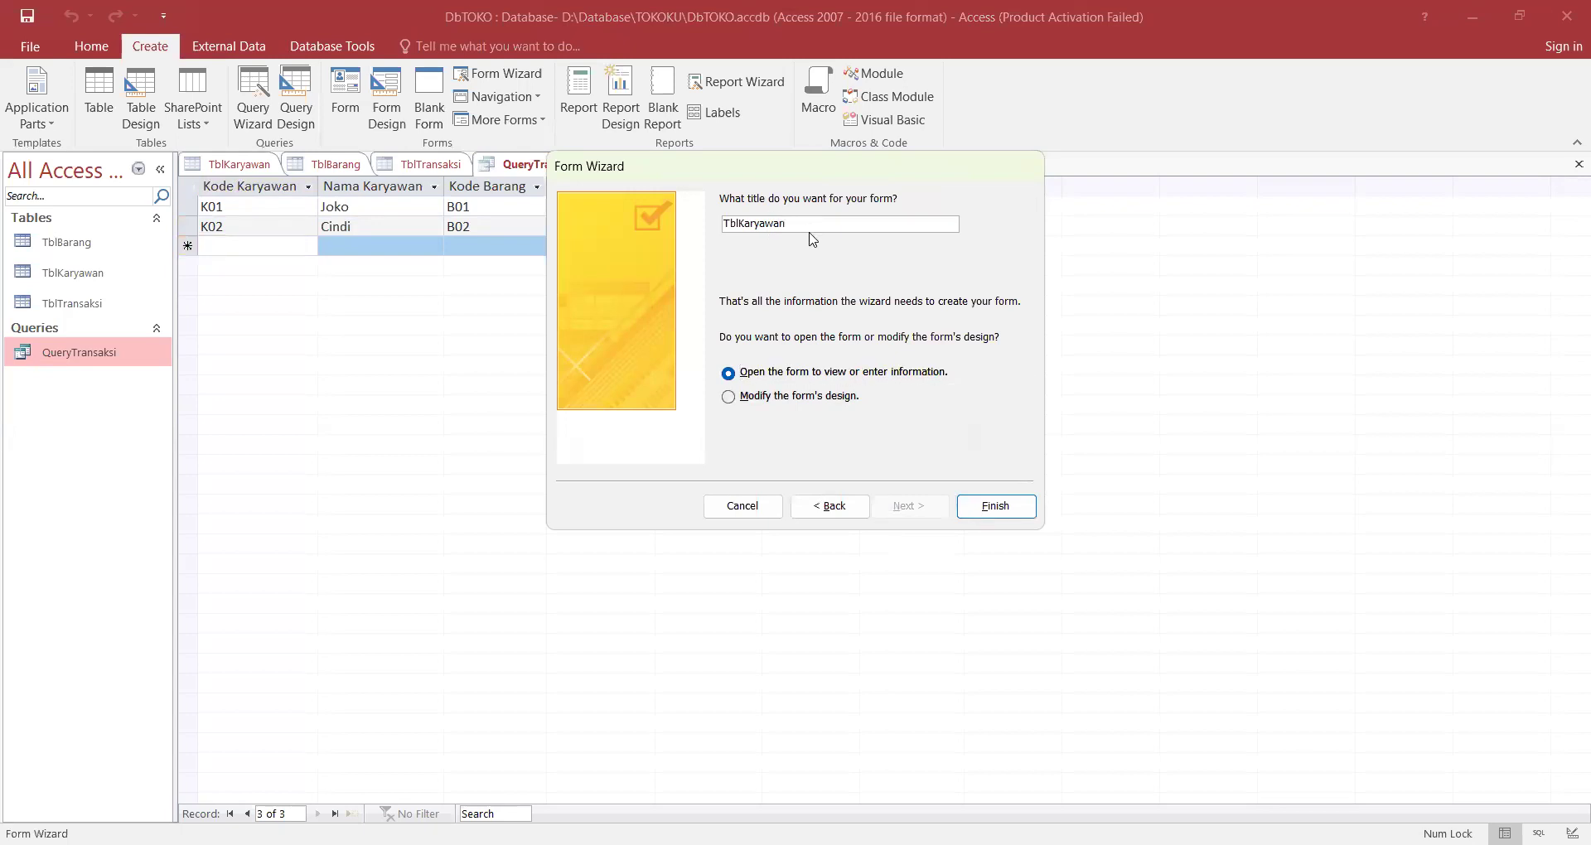
key(BackSpace)
key(BackSpace)
key(BackSpace)
key(BackSpace)
key(BackSpace)
key(BackSpace)
key(BackSpace)
key(BackSpace)
key(BackSpace)
key(BackSpace)
click(728, 398)
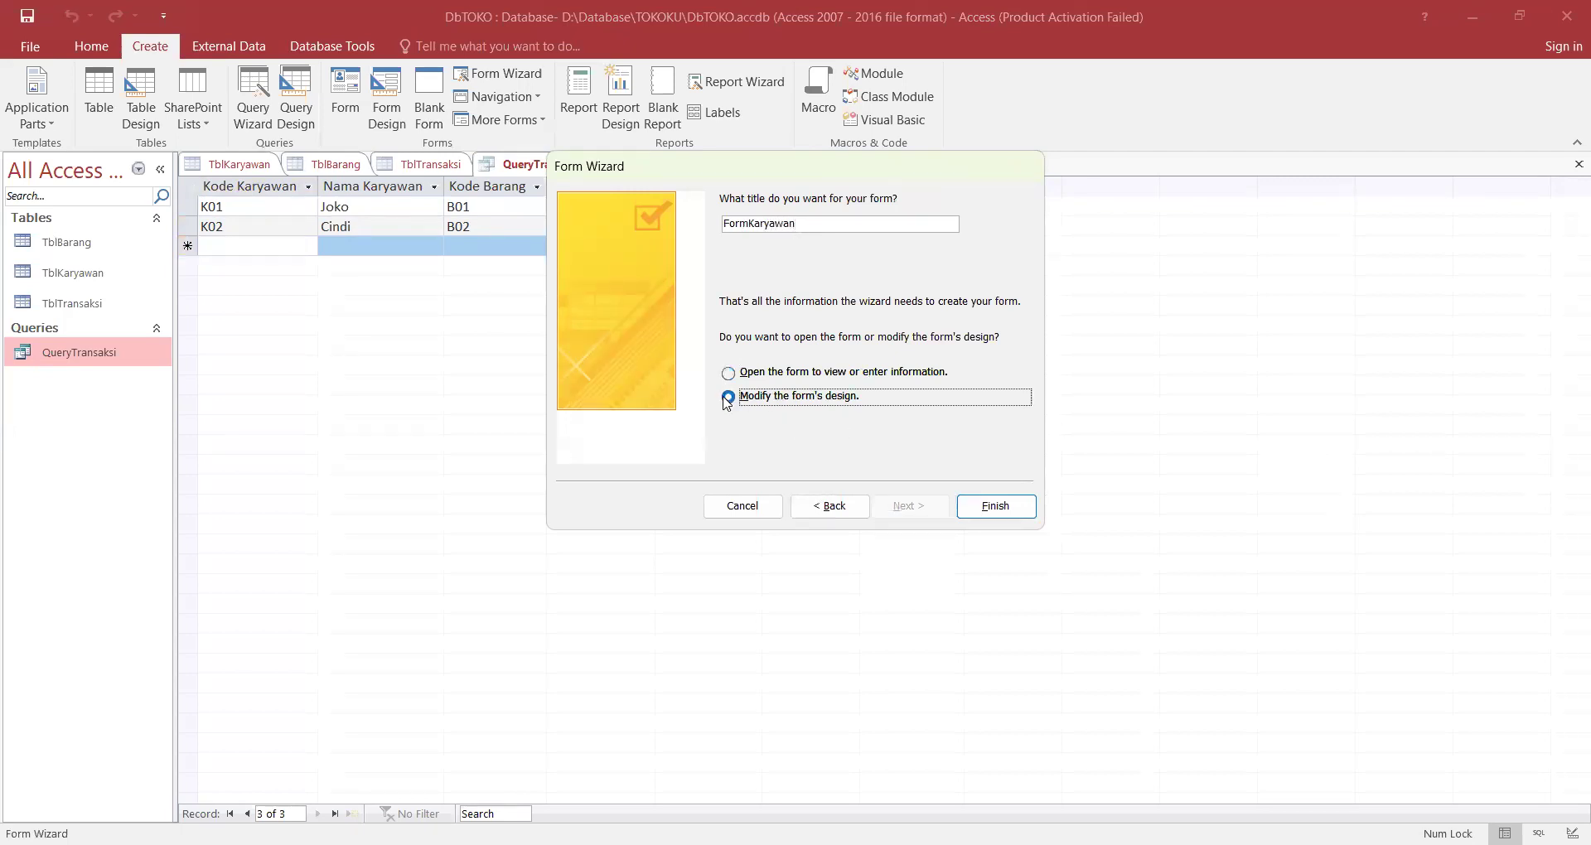
click(987, 513)
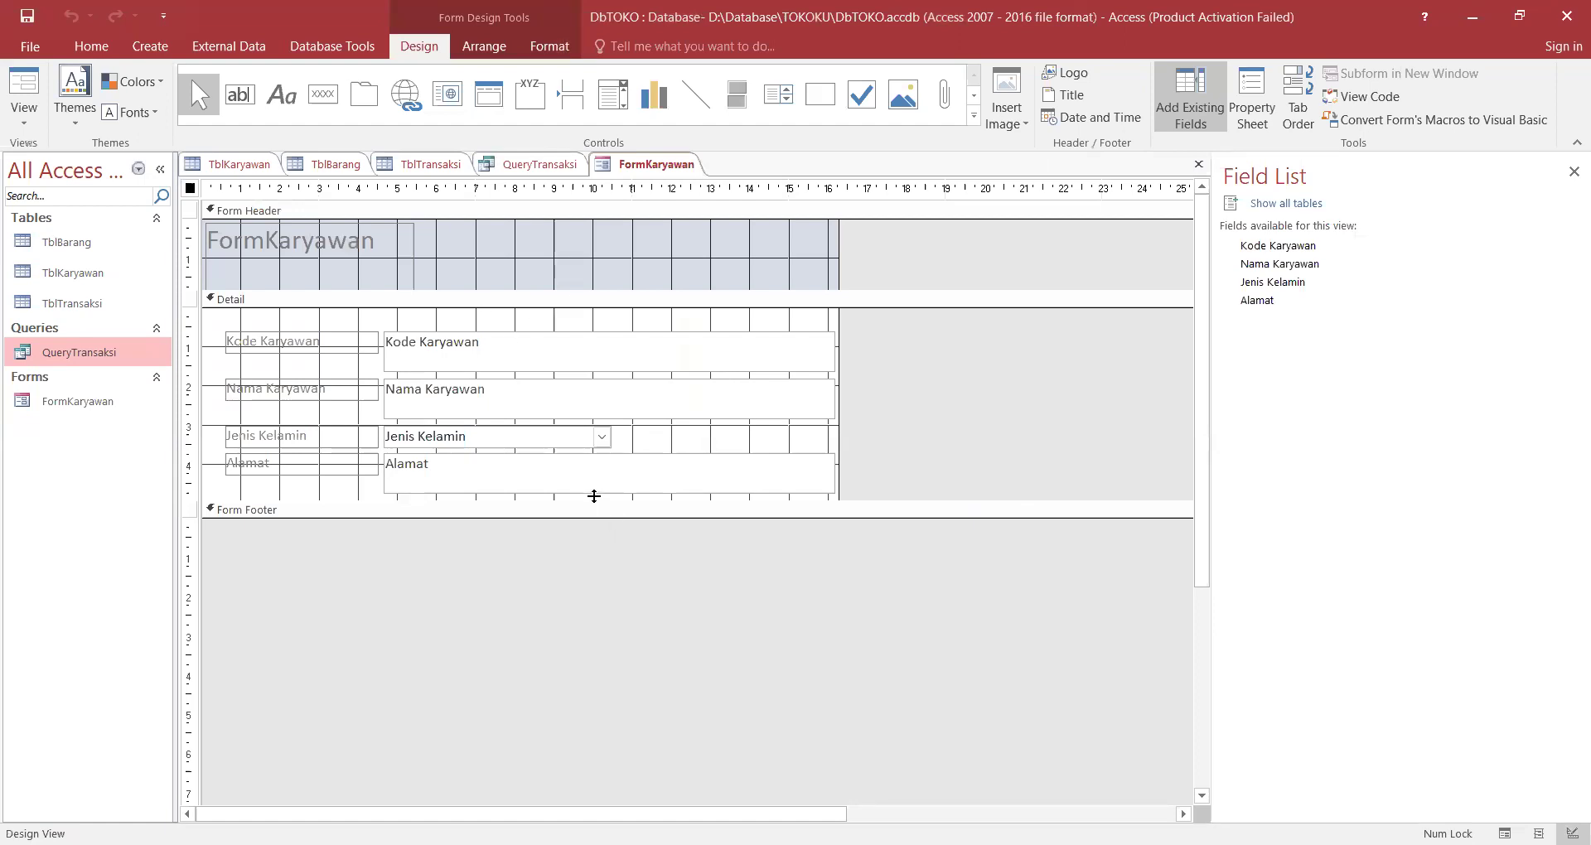
Extend the form's Detail section downward to about 7 cm and select the FormKaryawan title label.
drag(593, 495, 607, 577)
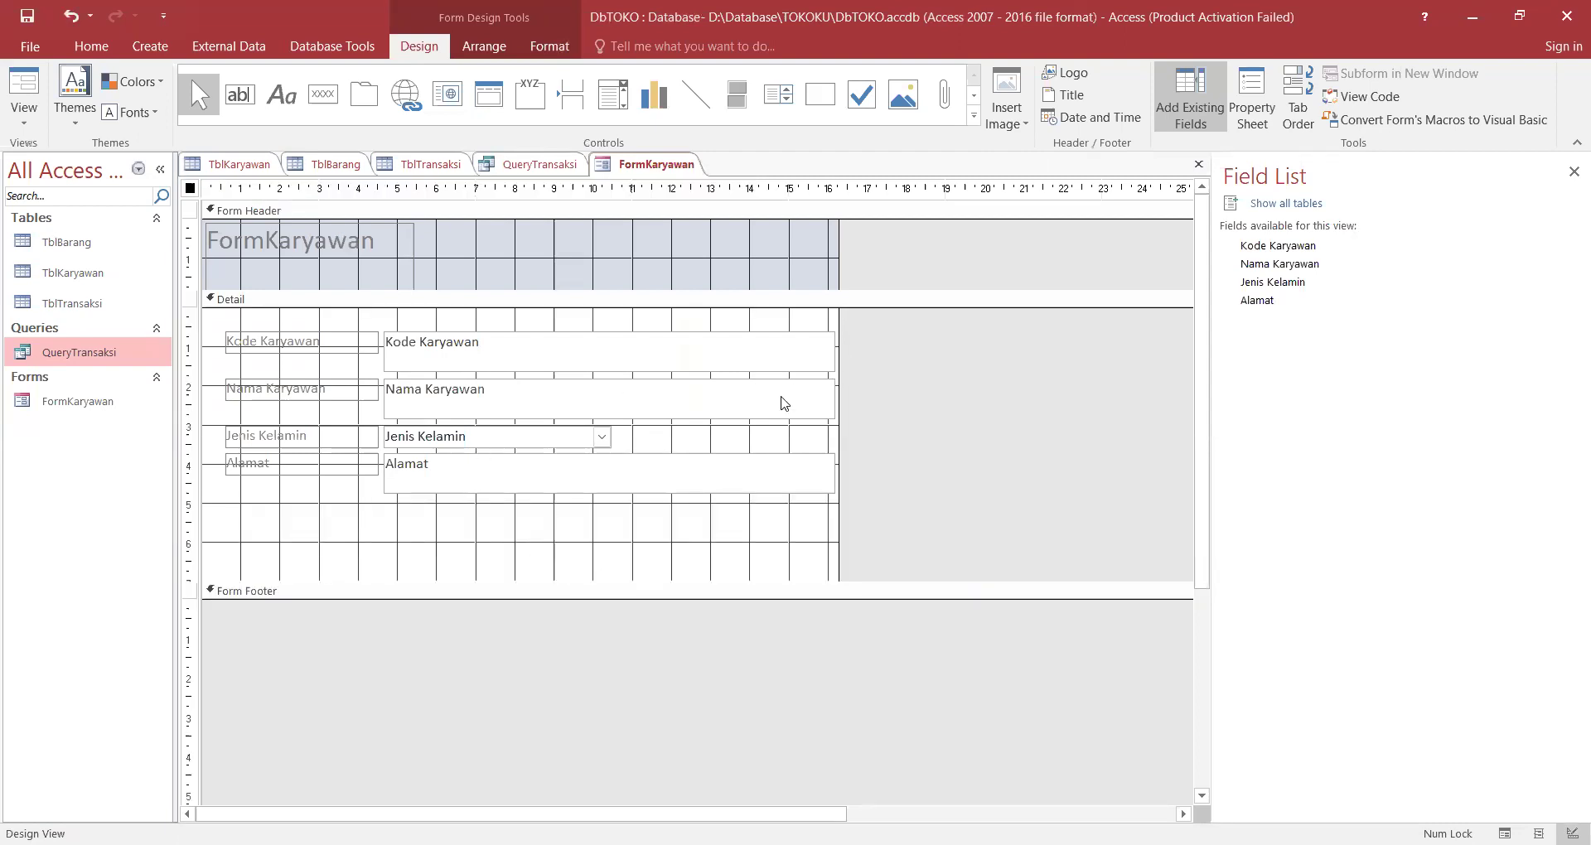
click(500, 553)
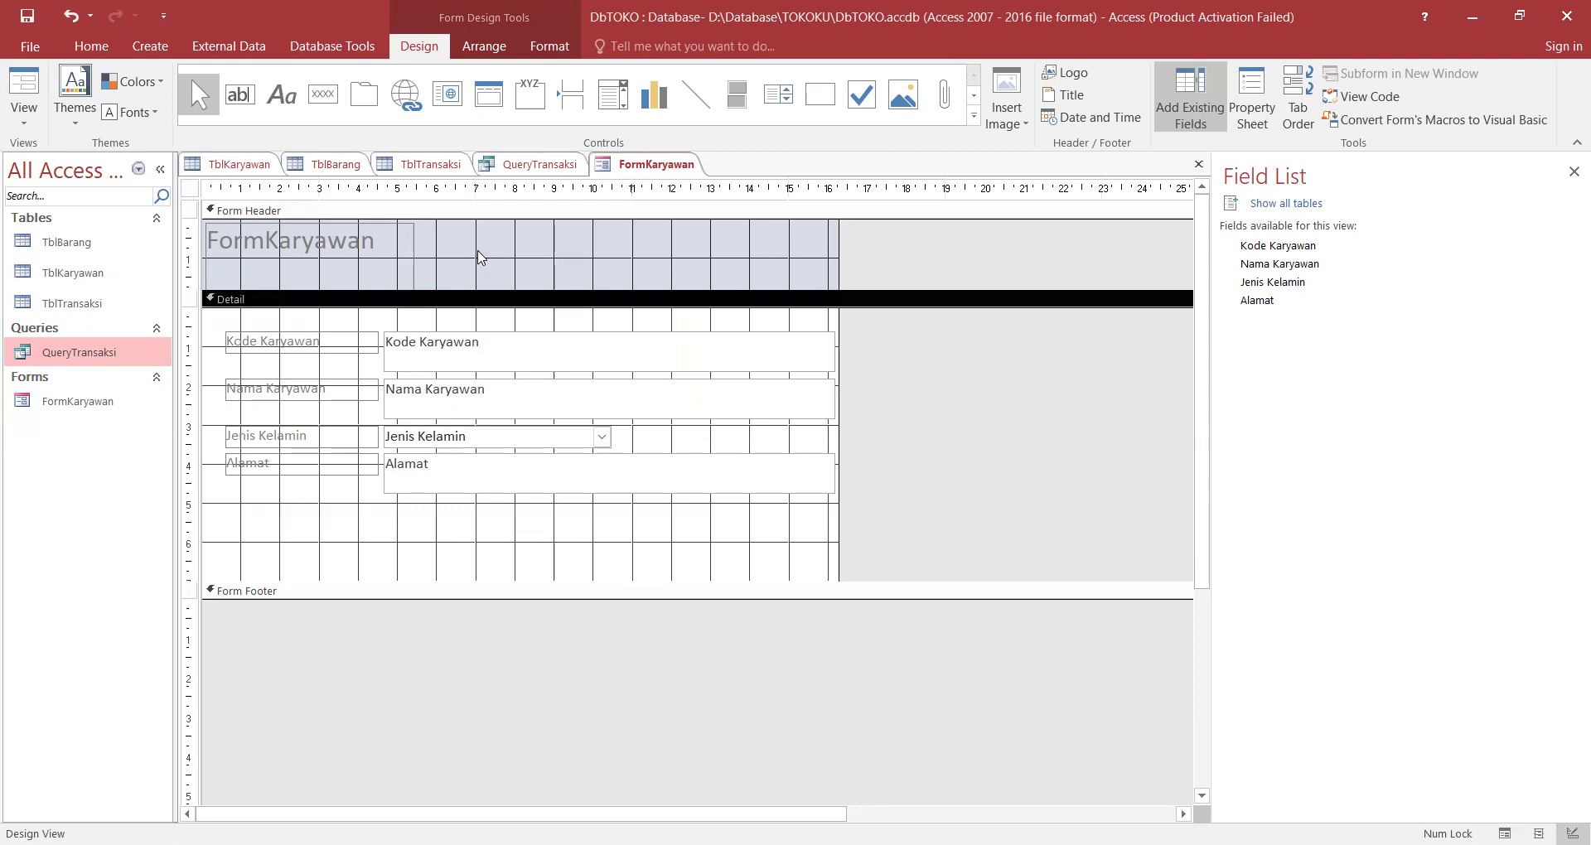
click(313, 251)
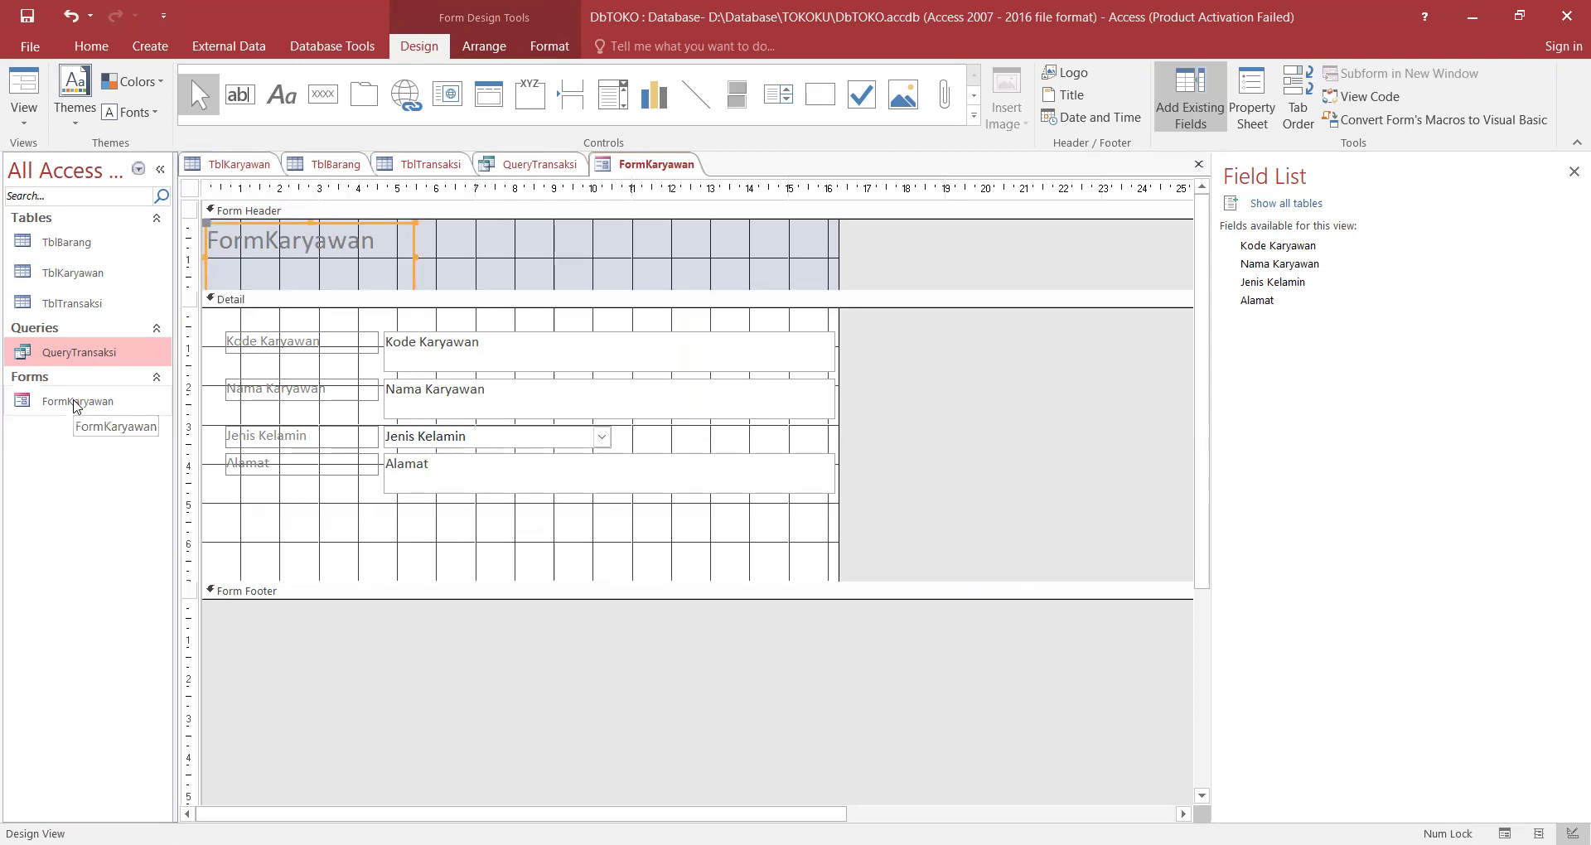
Preview FormKaryawan in Form View and Layout View, and return it to Design View.
double_click(75, 403)
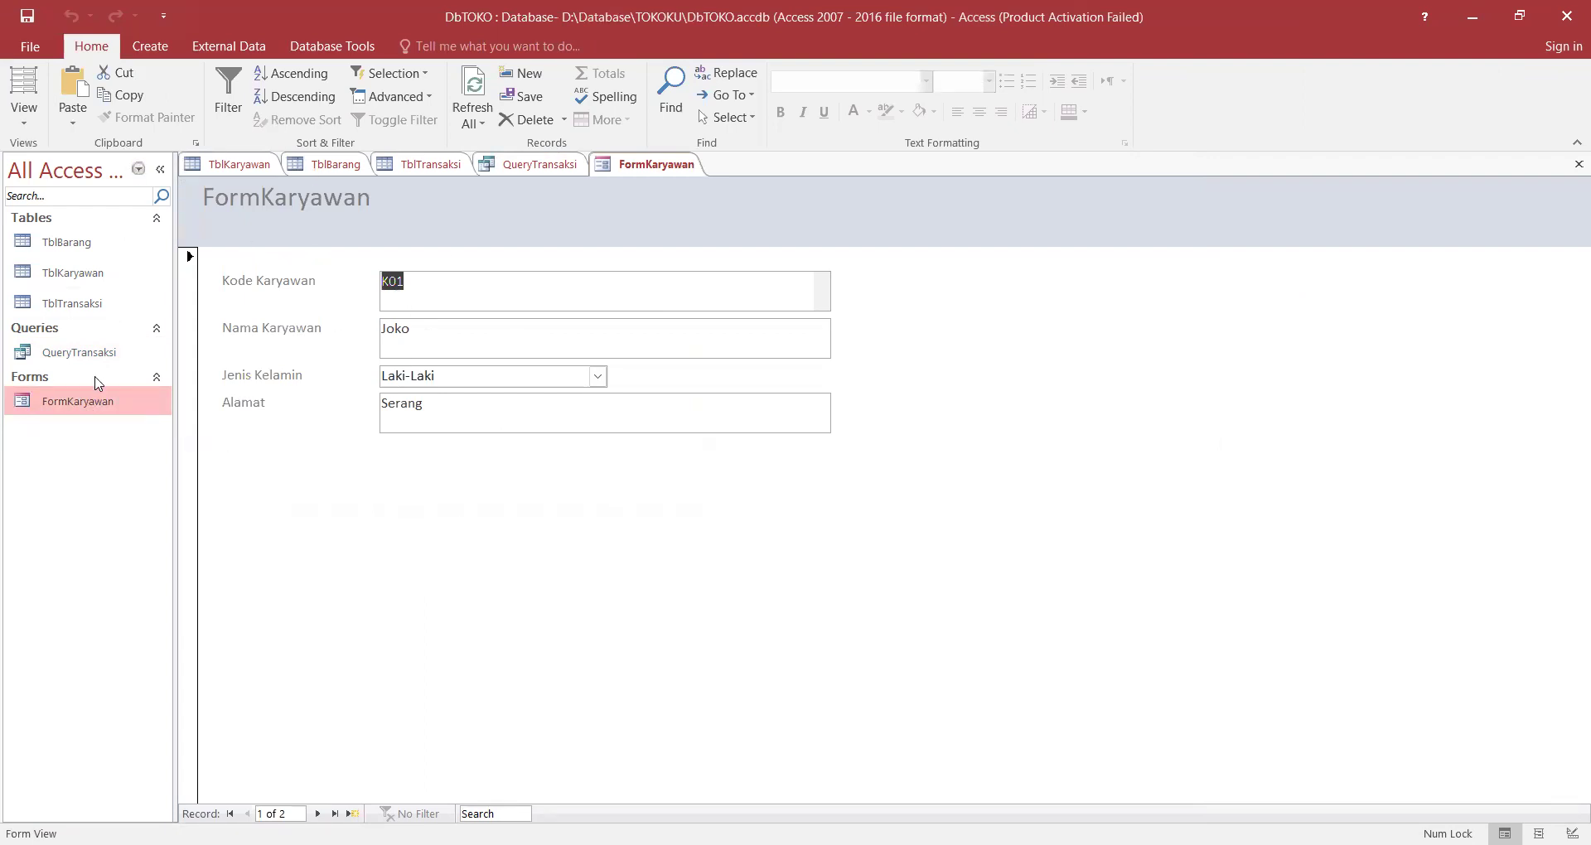
right_click(87, 402)
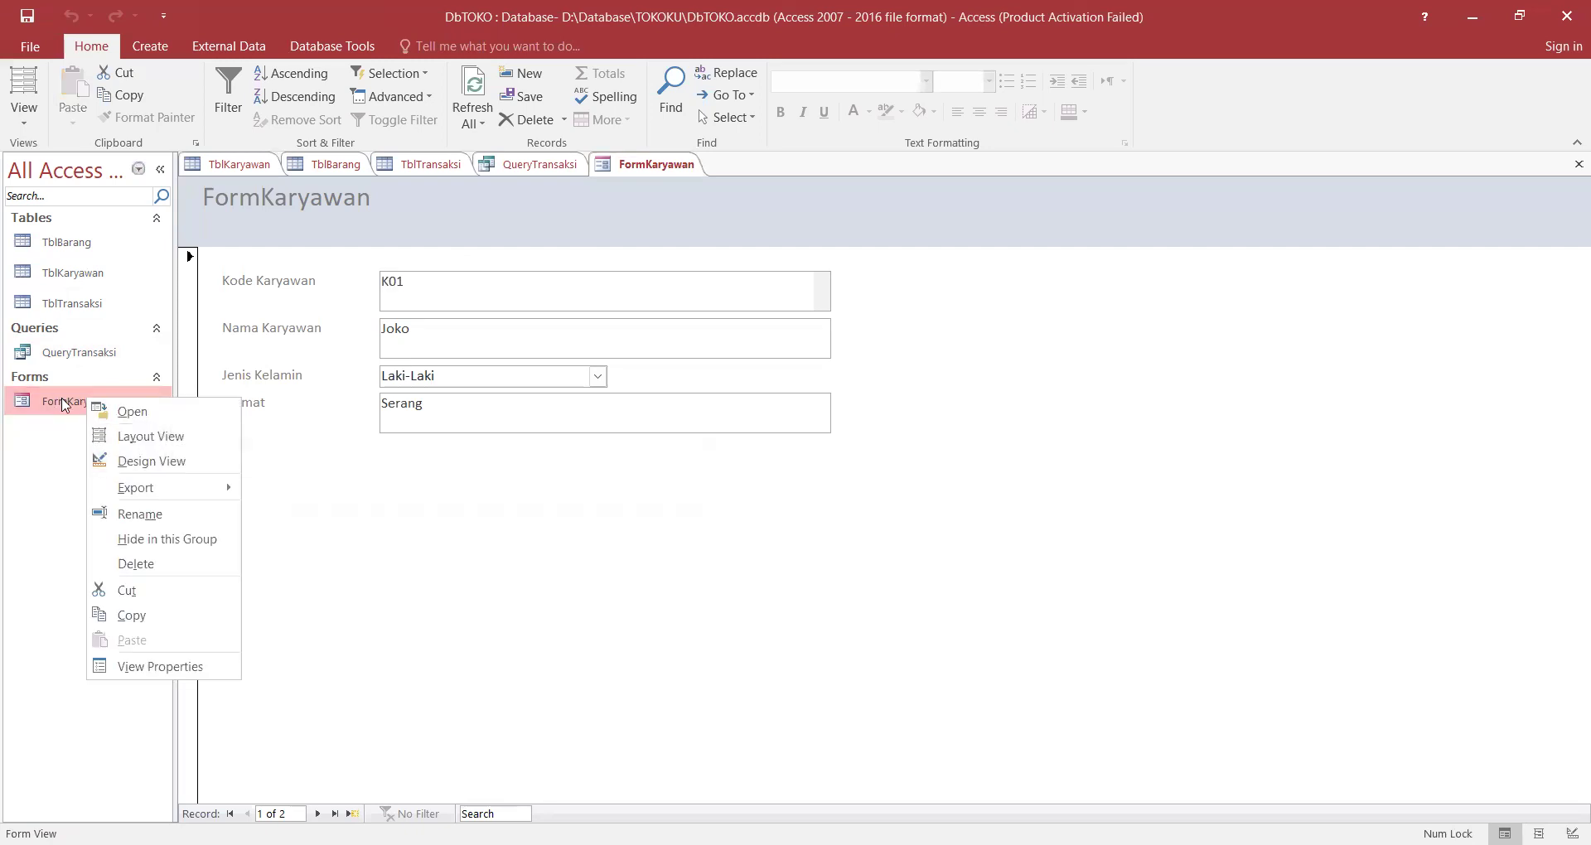
click(132, 436)
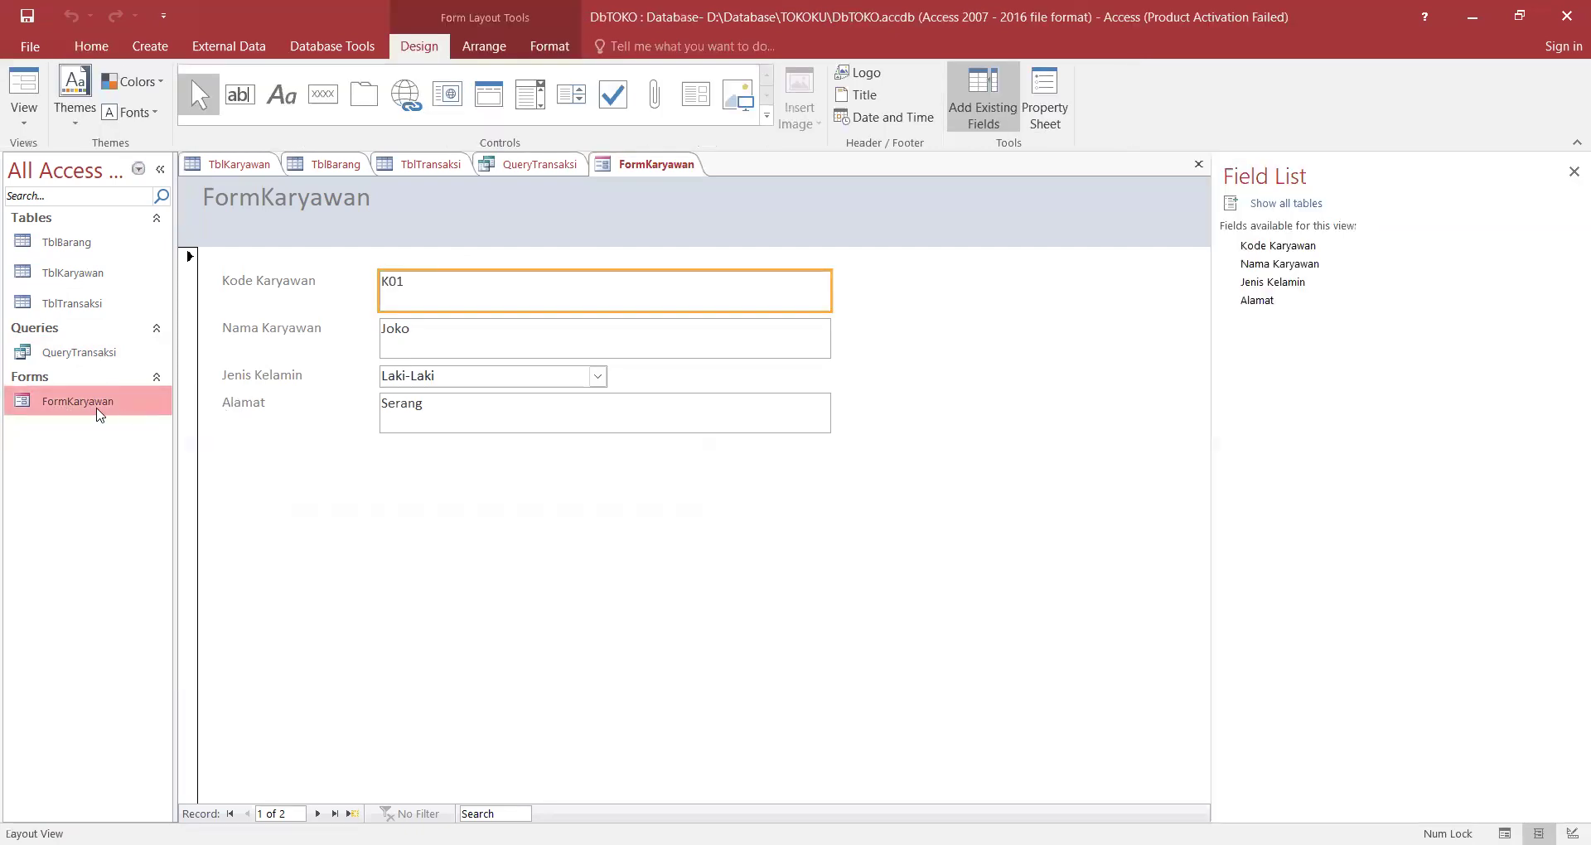
right_click(93, 408)
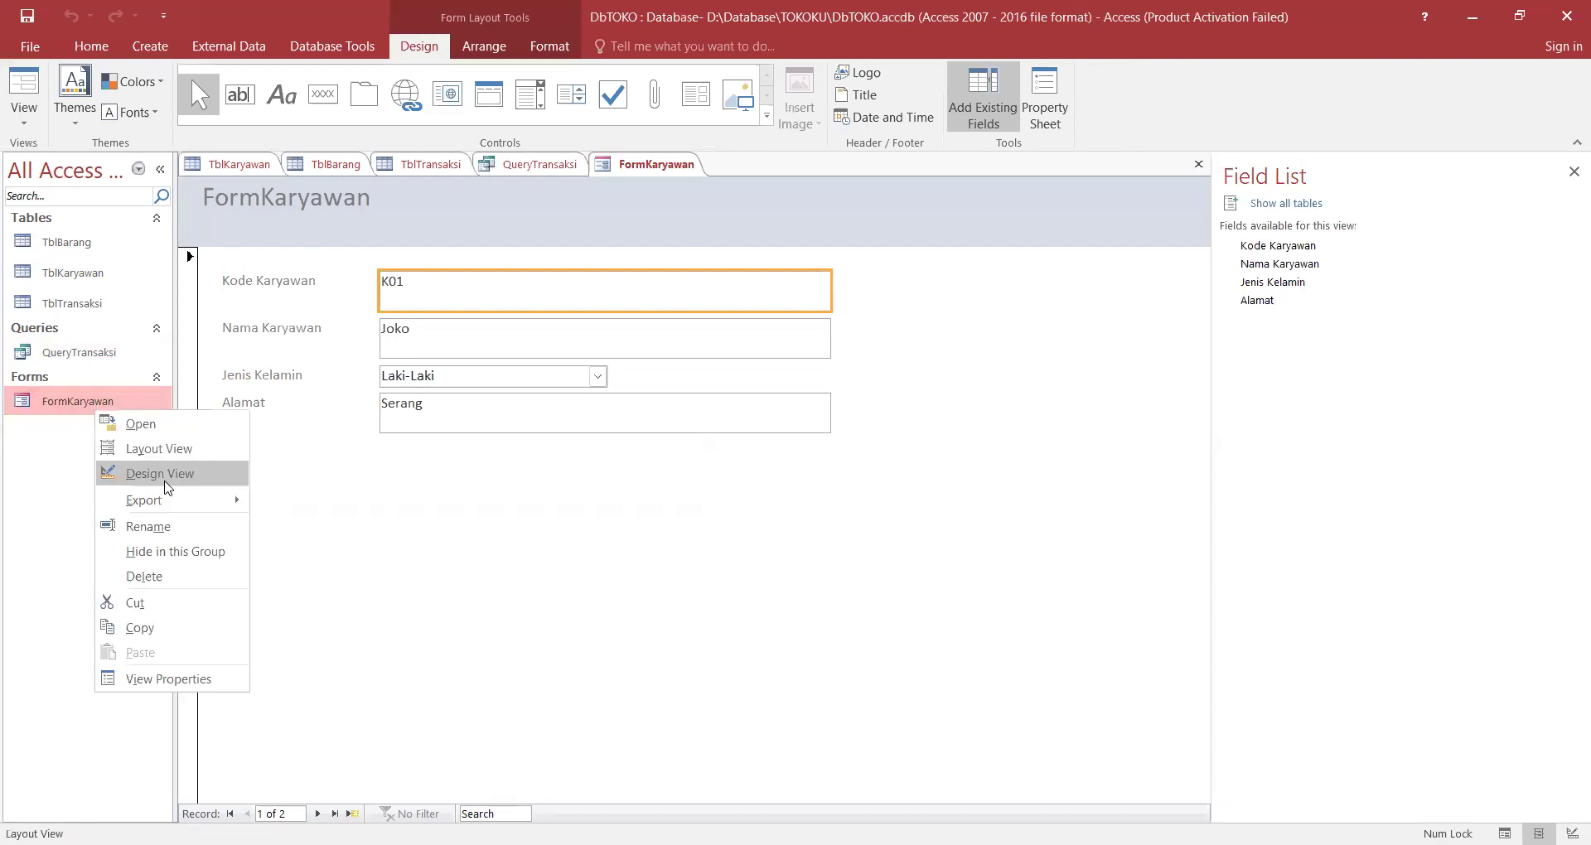
click(132, 460)
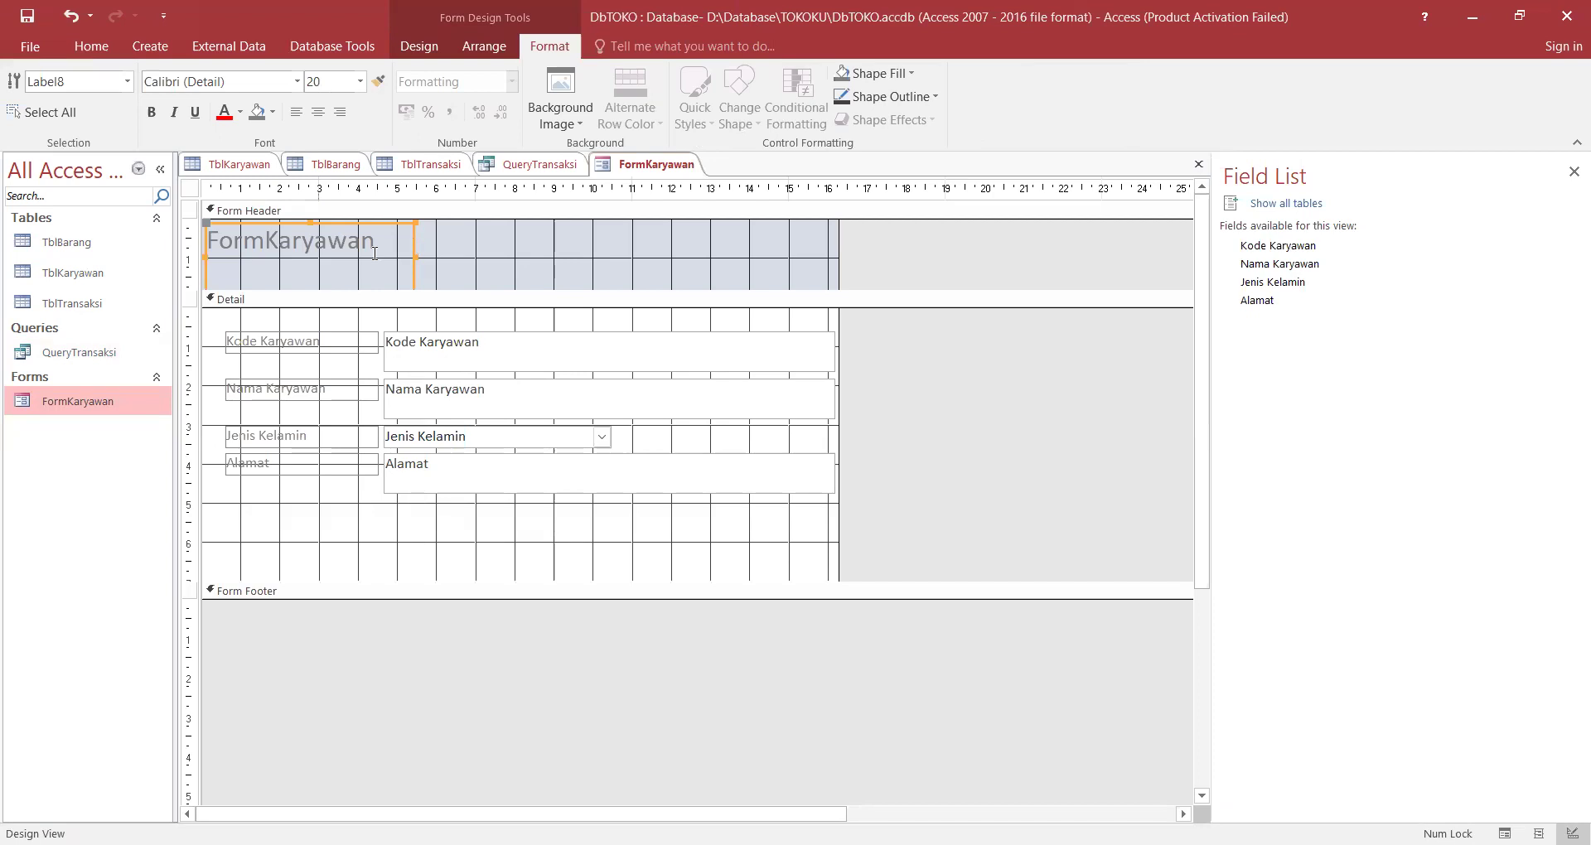
Set the Form Header section's back color to the standard yellow #FFF200 in its properties.
click(468, 258)
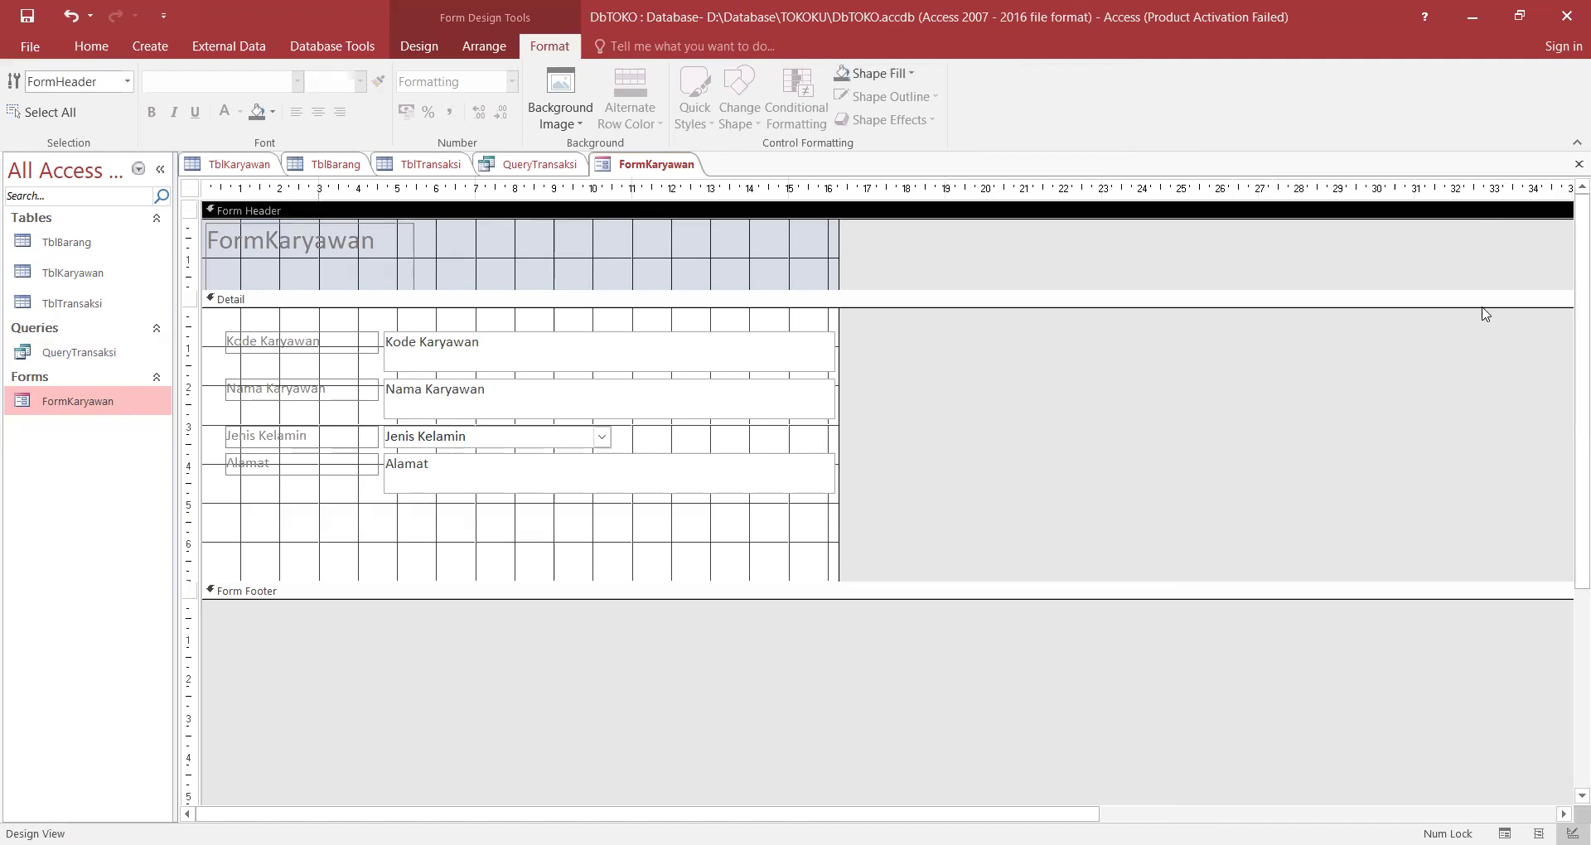
right_click(540, 251)
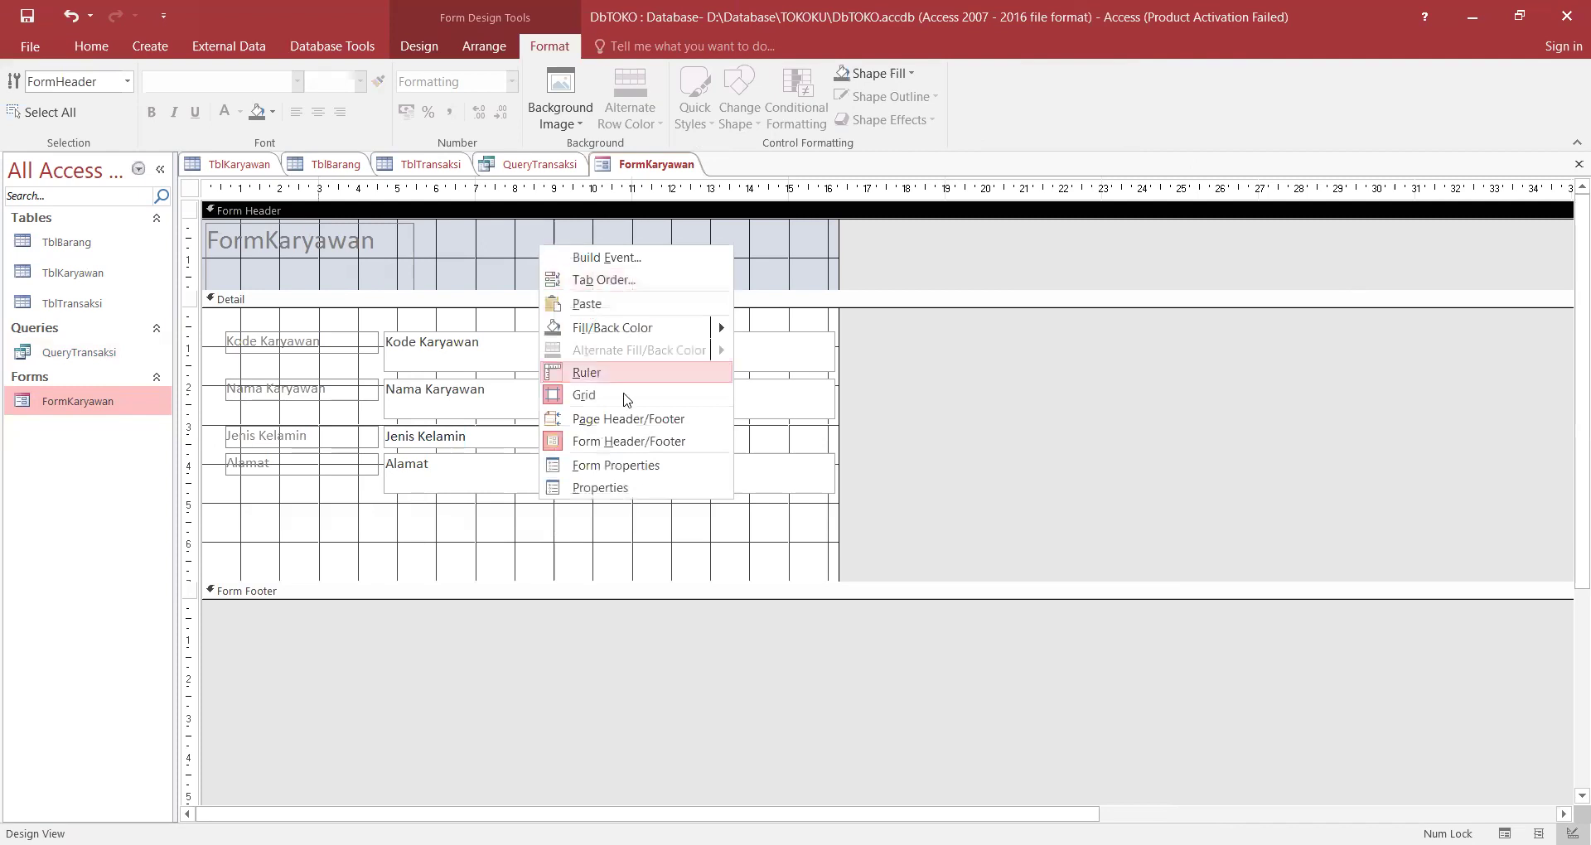
click(629, 490)
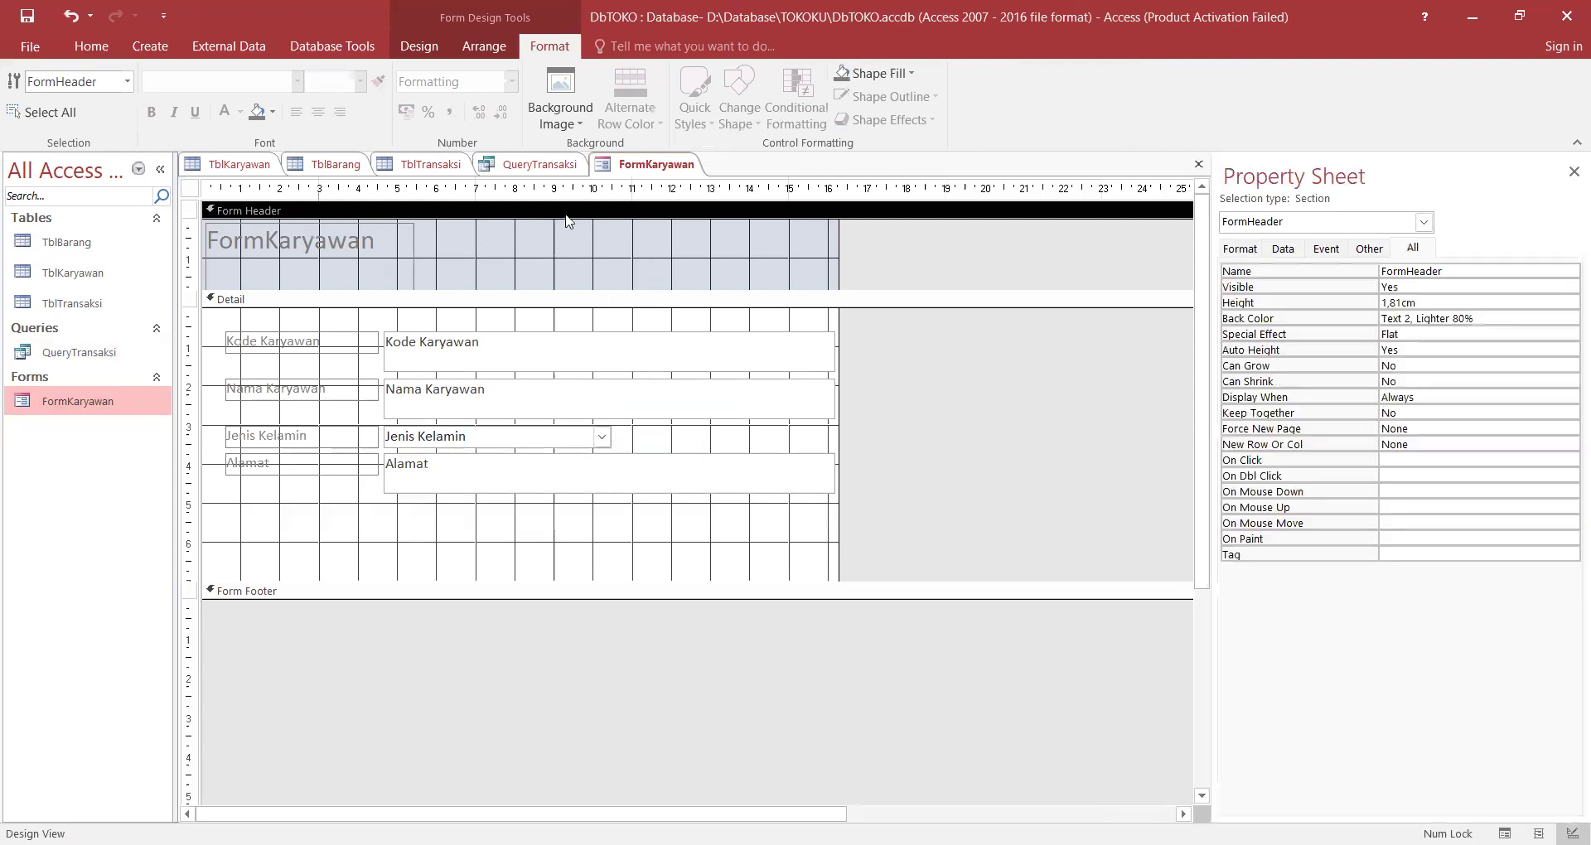
click(1508, 317)
click(1553, 318)
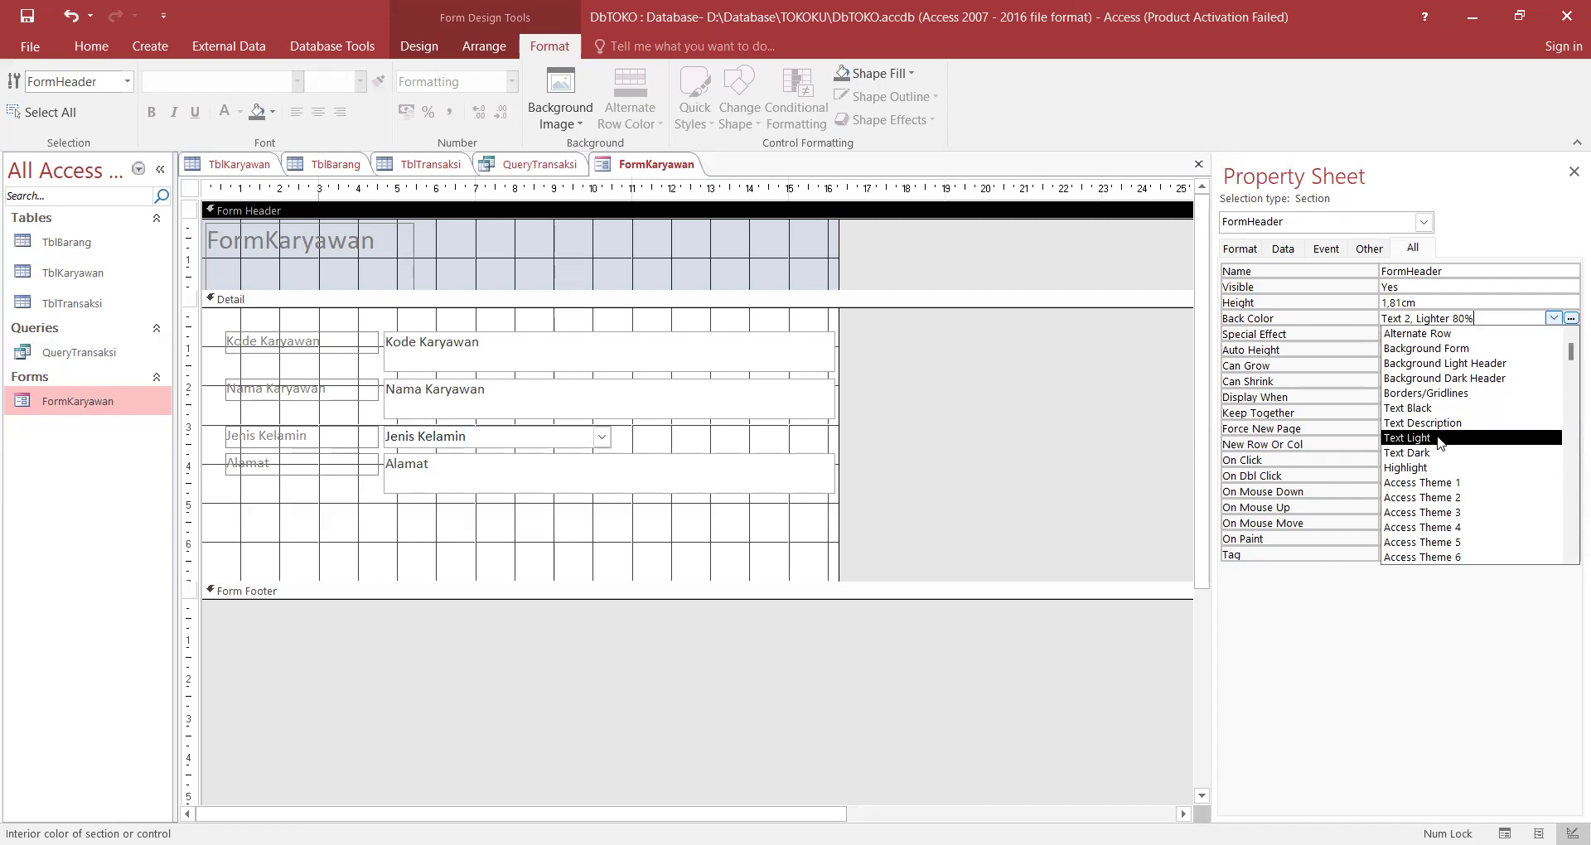
click(1482, 273)
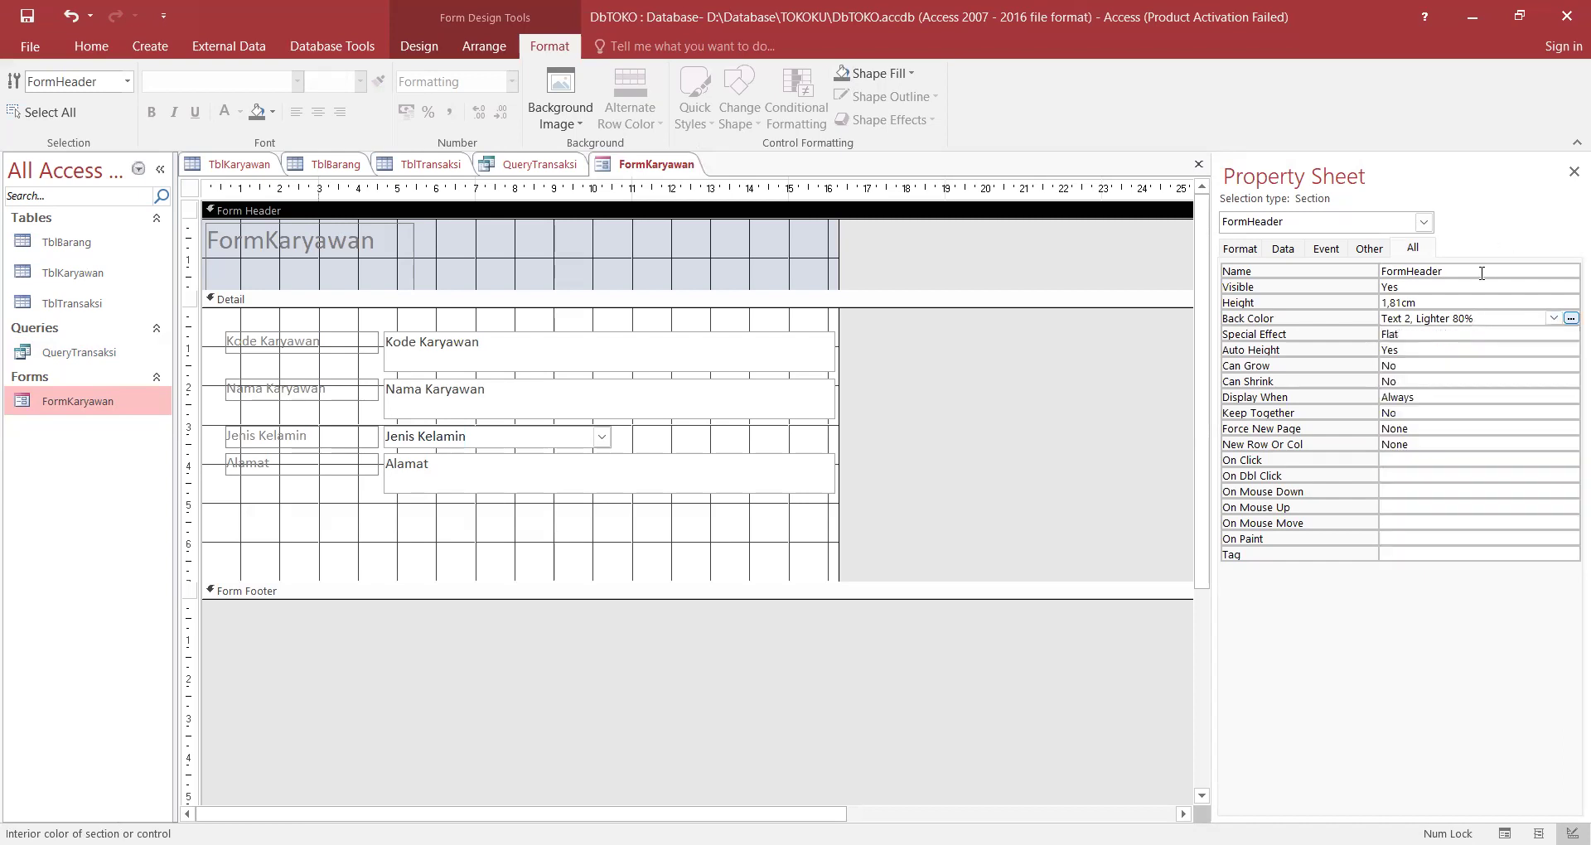
click(1567, 319)
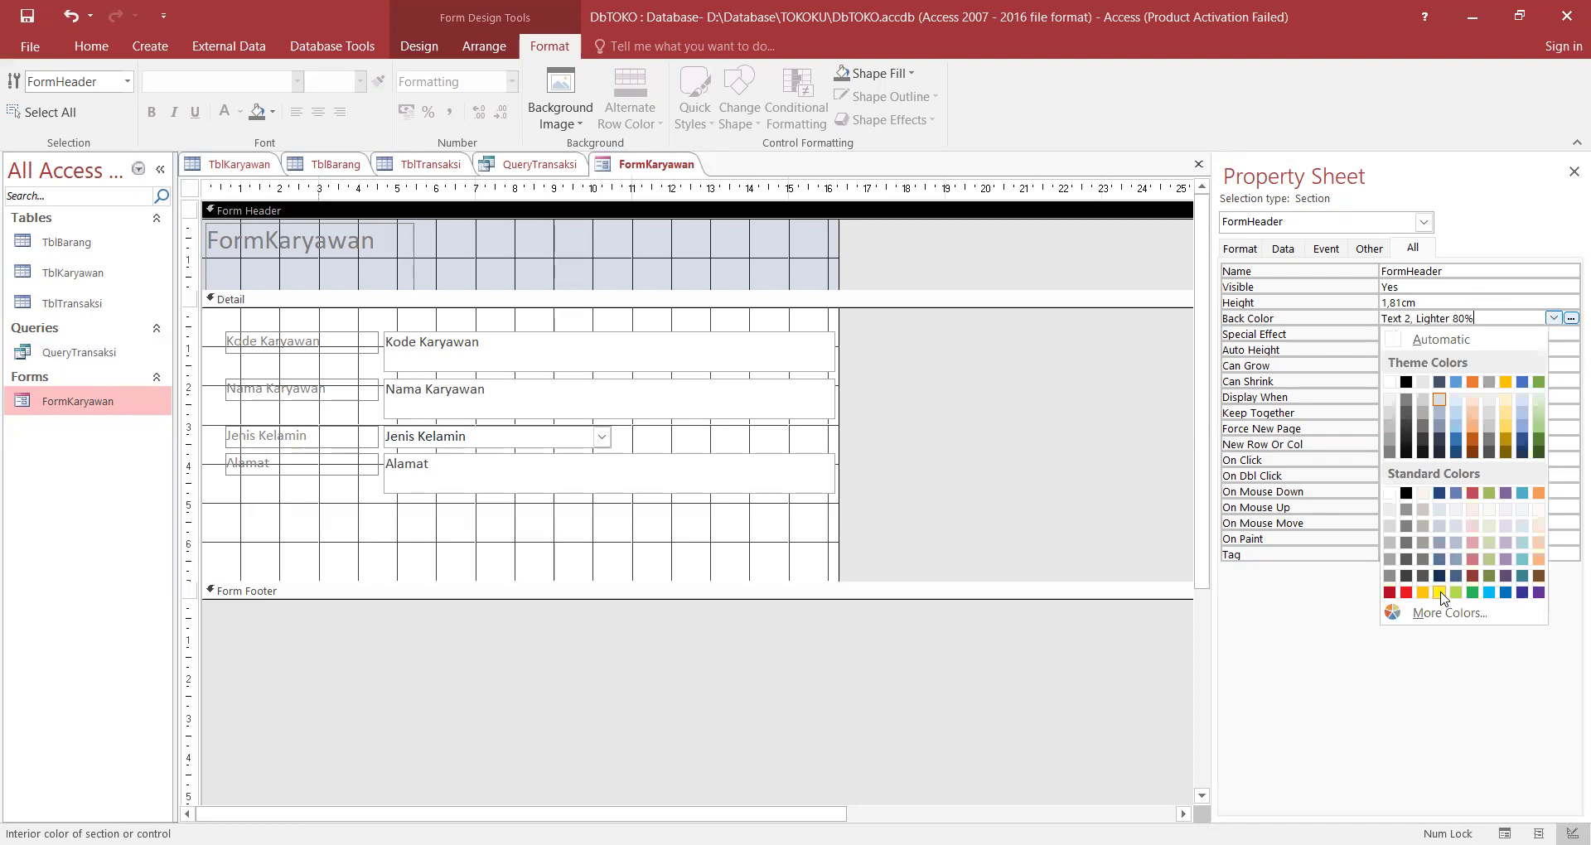
click(1439, 593)
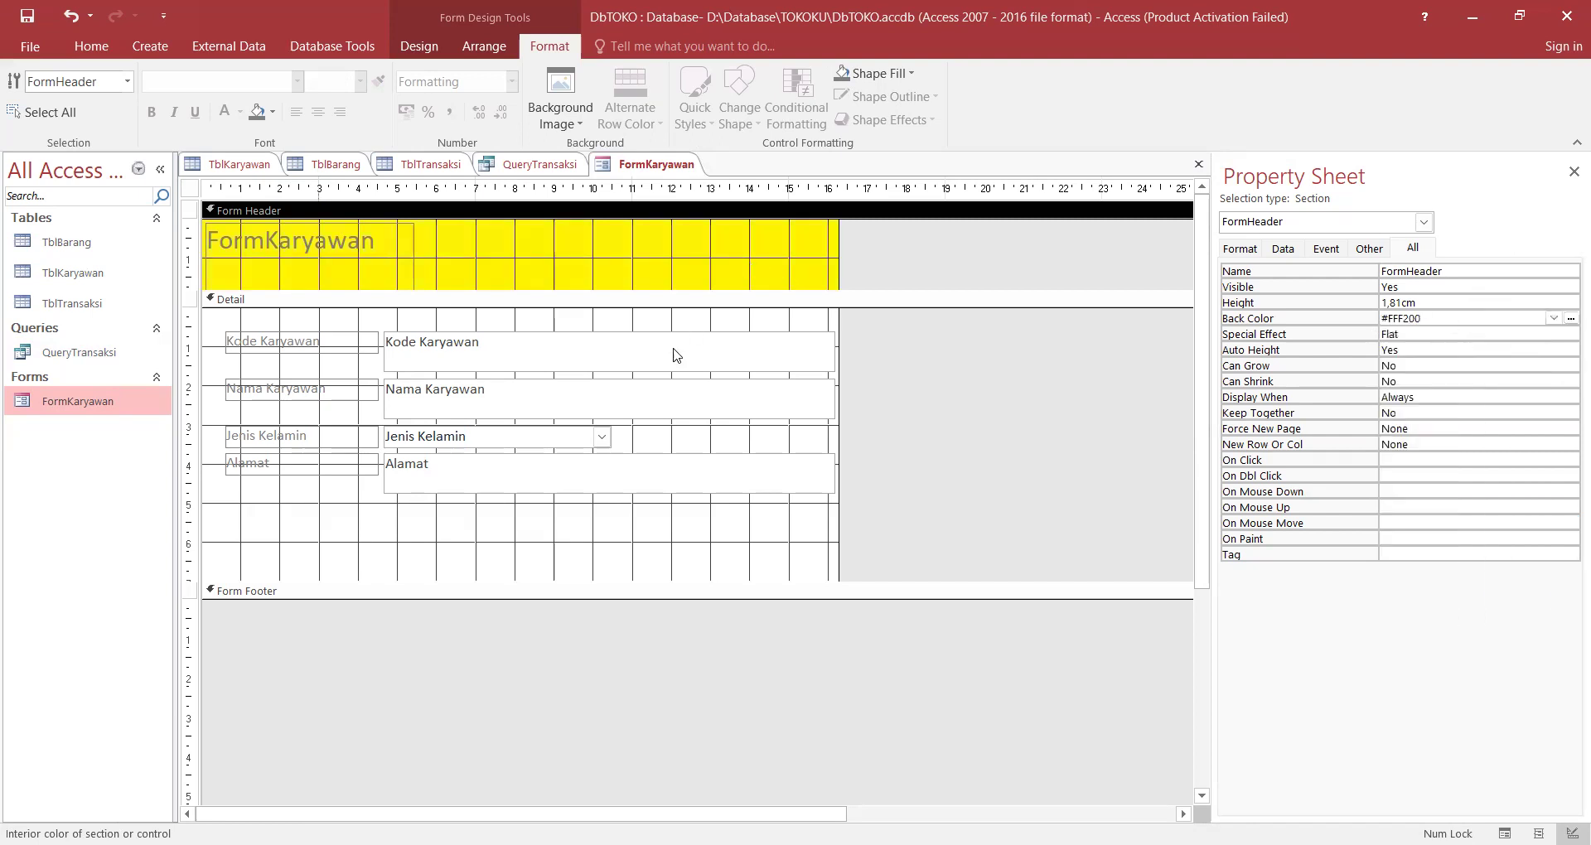
Set the Detail section's back color to the grey-blue #8EA3BD.
click(501, 367)
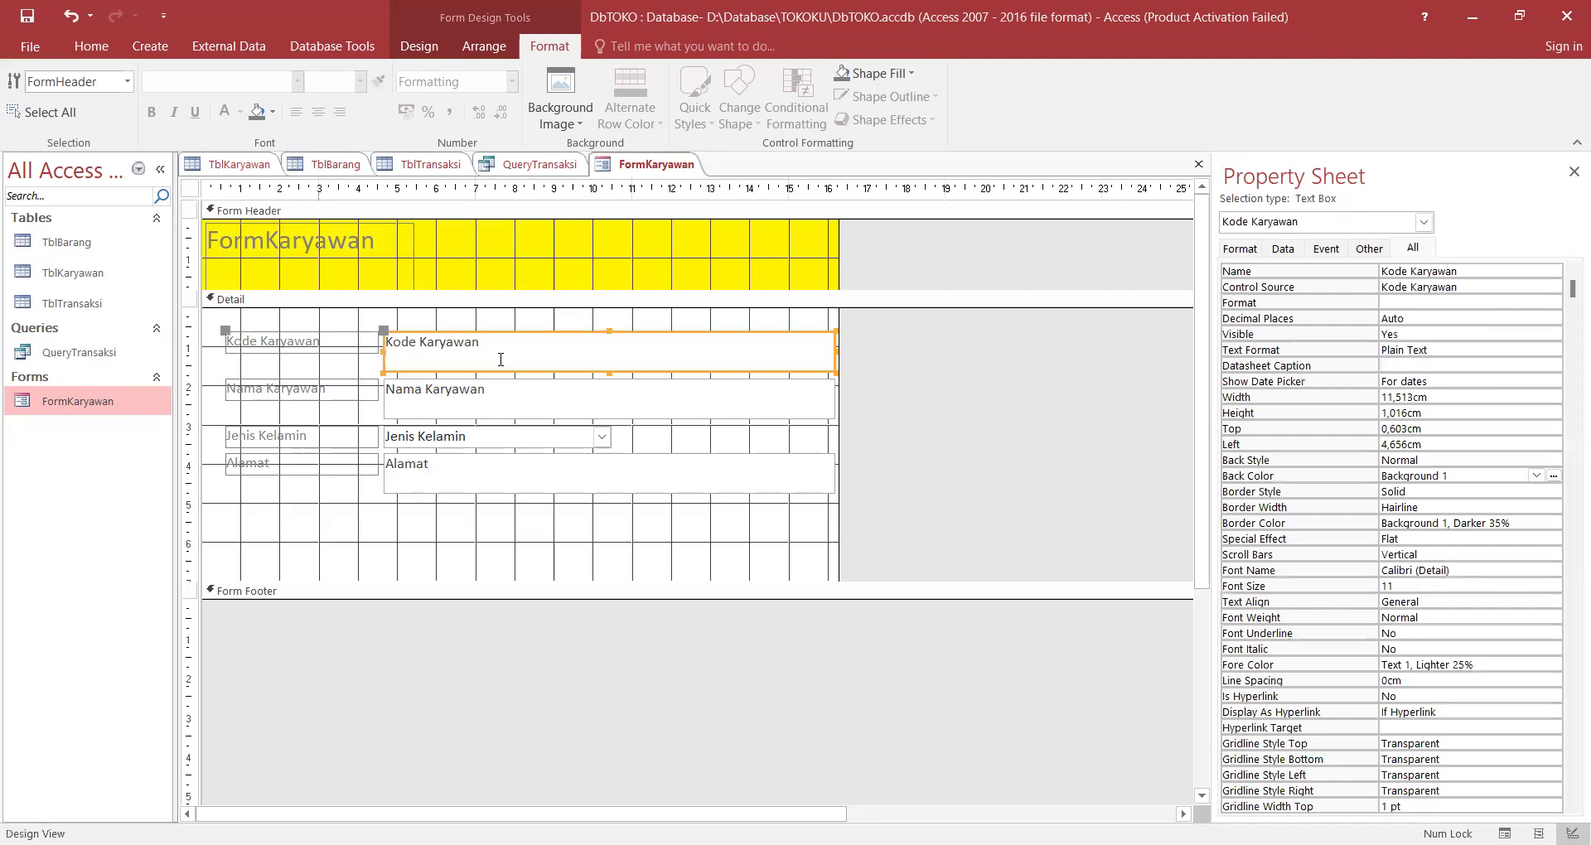
click(522, 327)
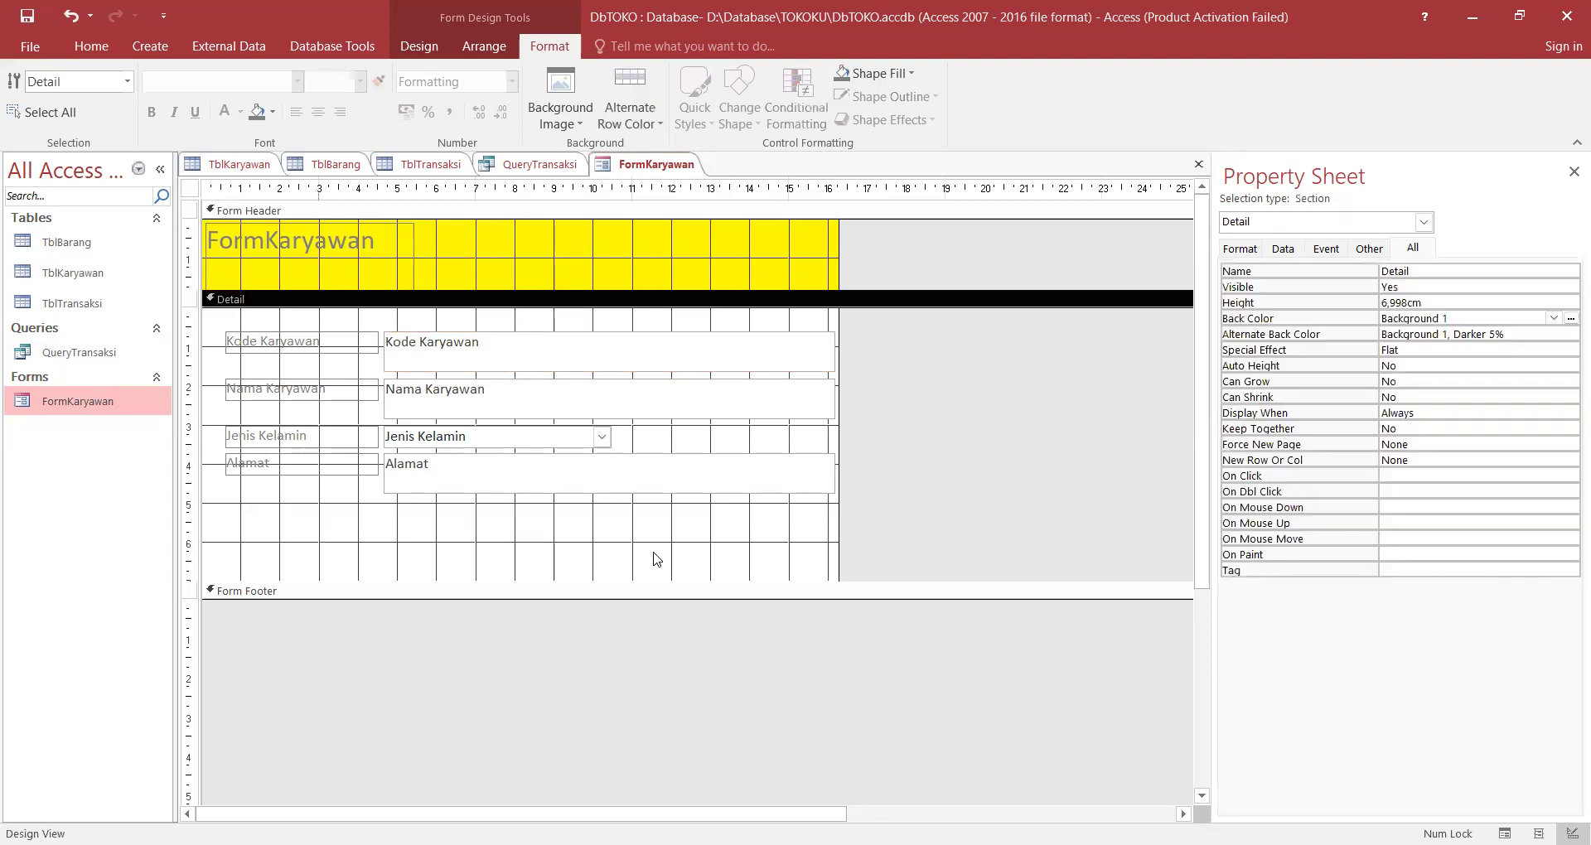
click(1569, 318)
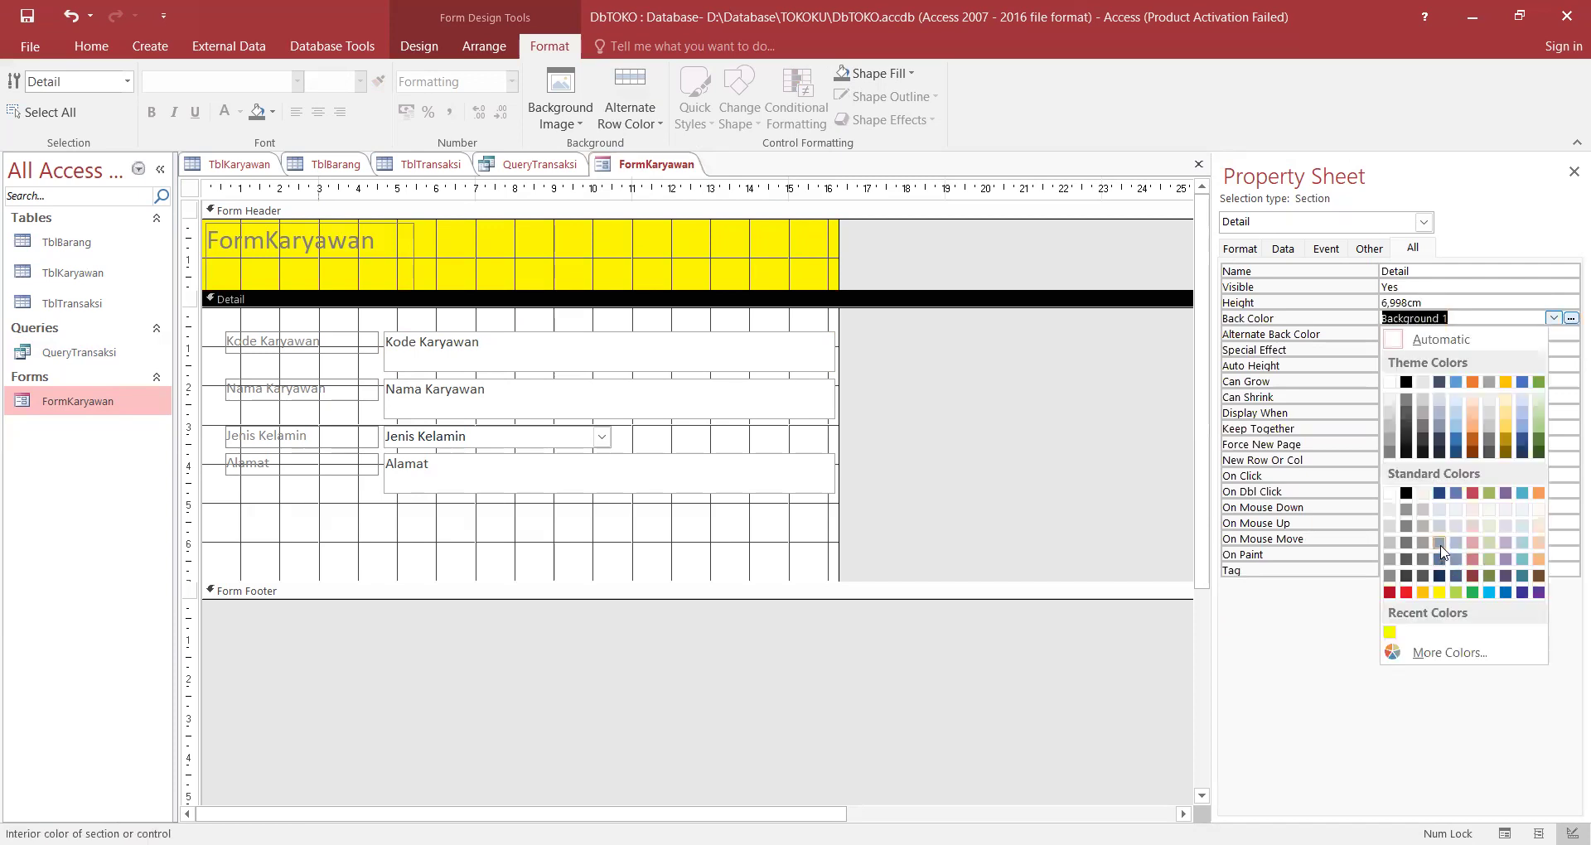
click(1440, 543)
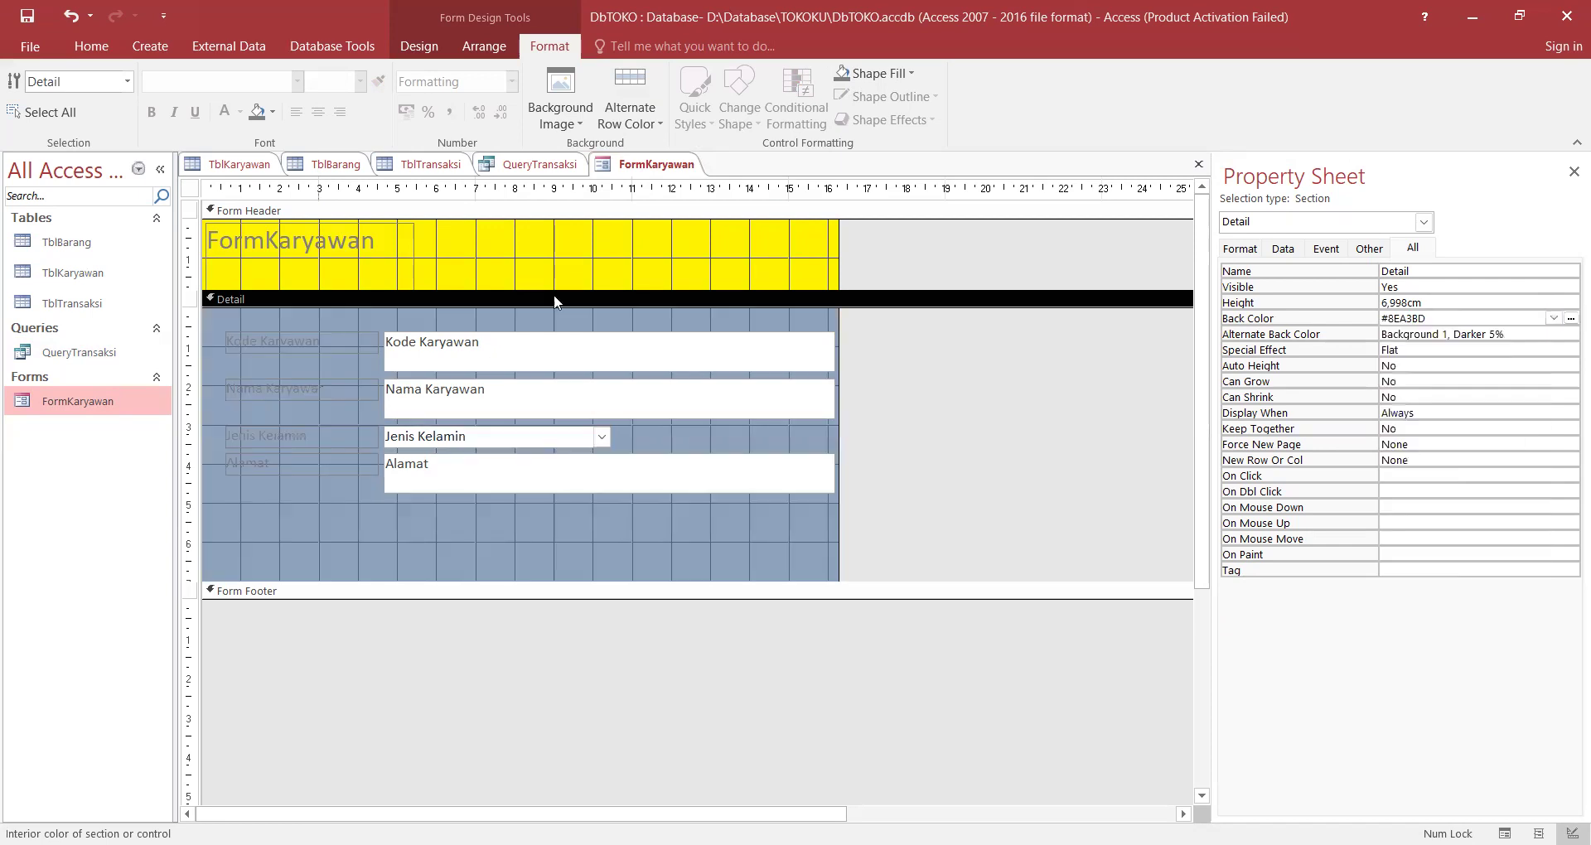
Widen the FormKaryawan title label to about 16 cm so it spans the form header.
click(421, 362)
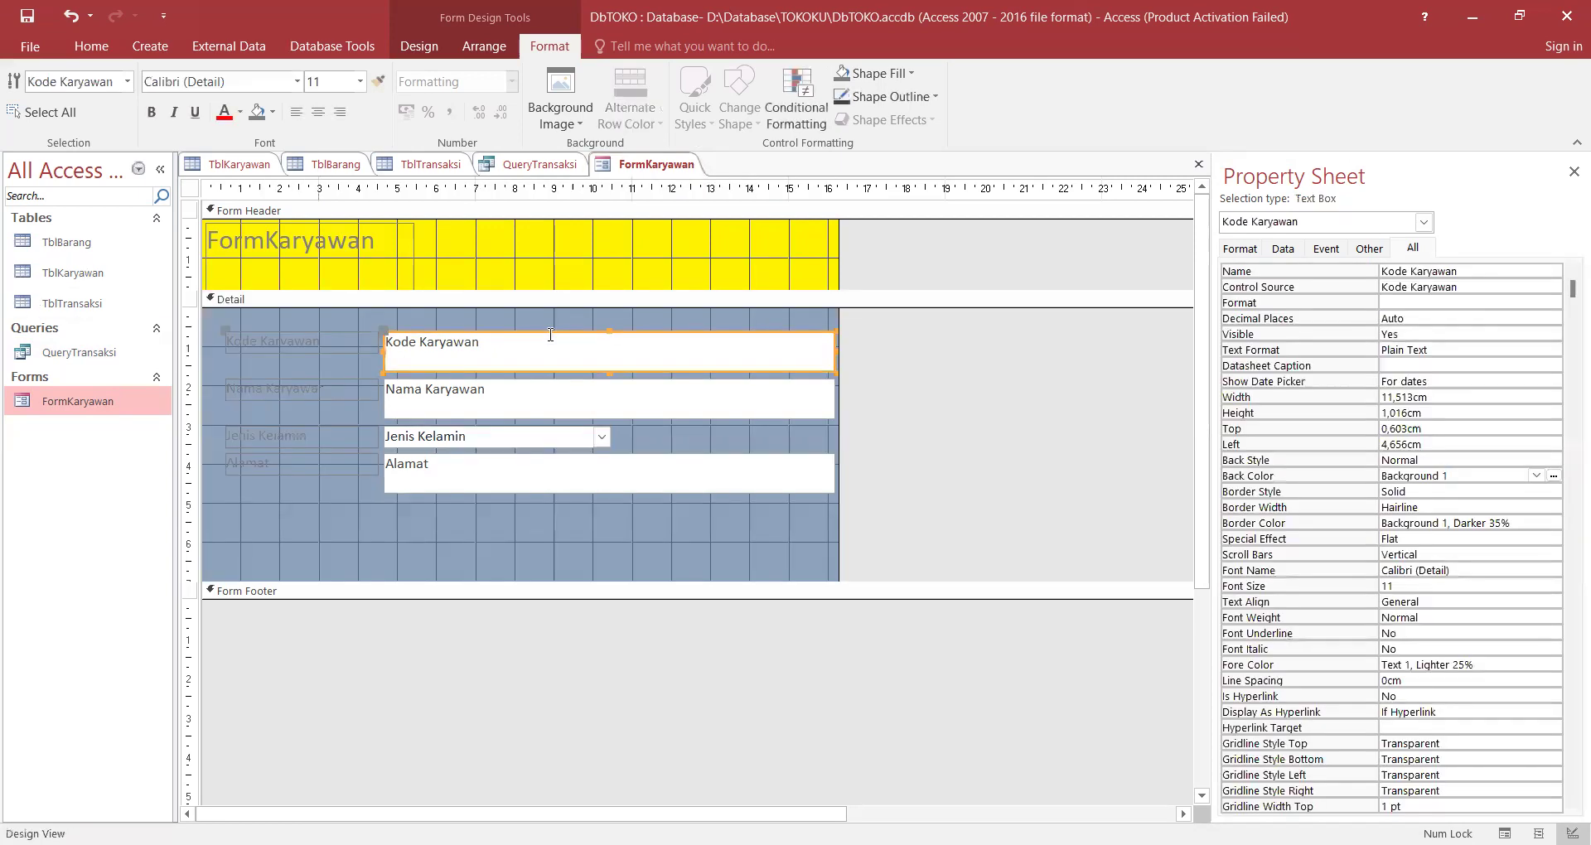
click(318, 342)
click(305, 251)
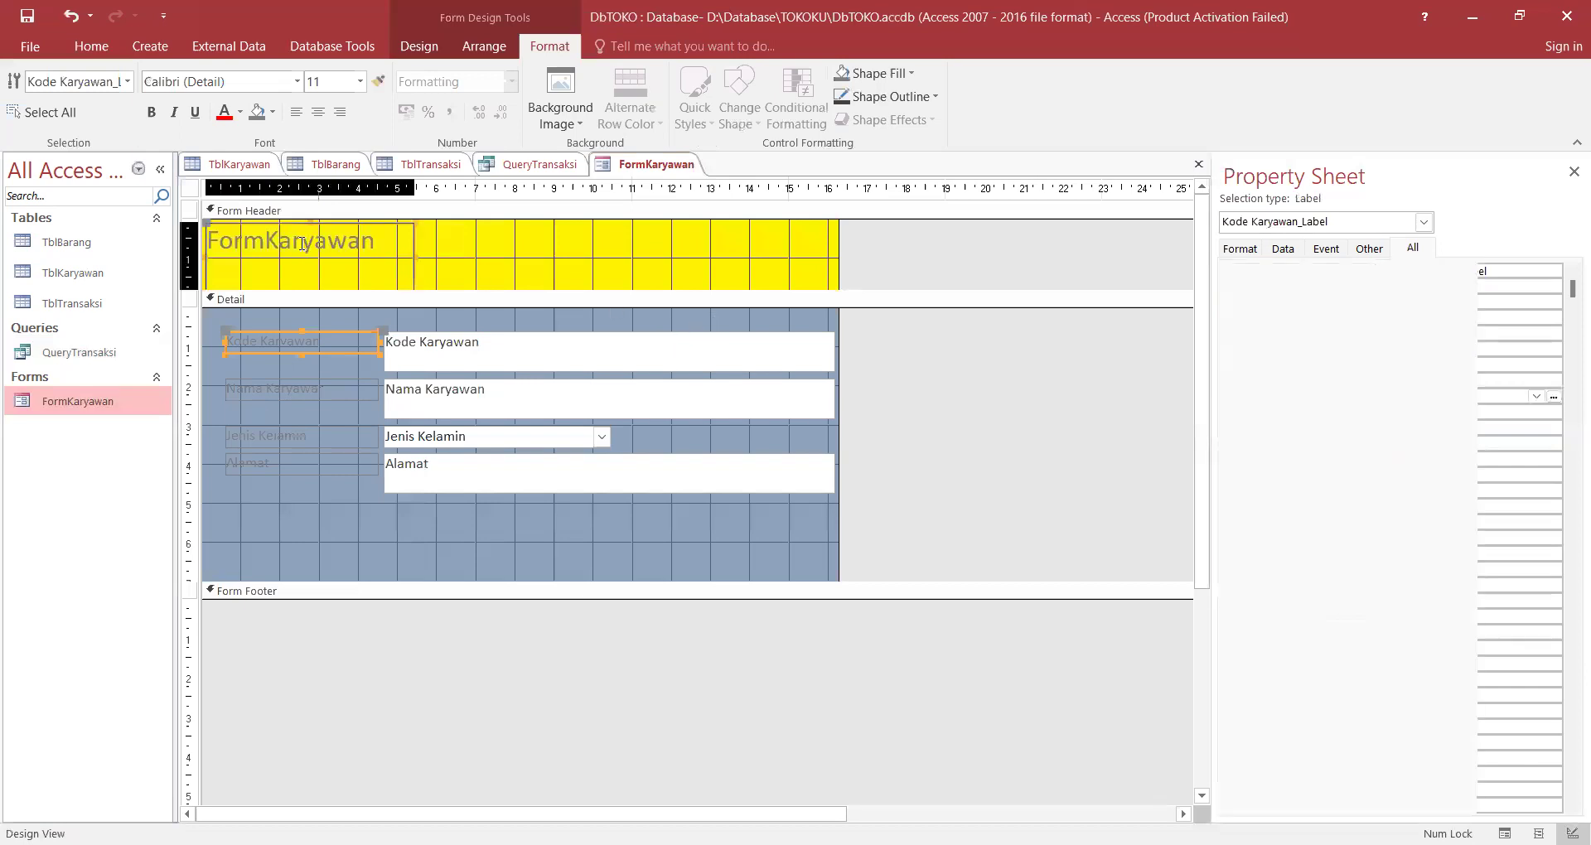
click(366, 238)
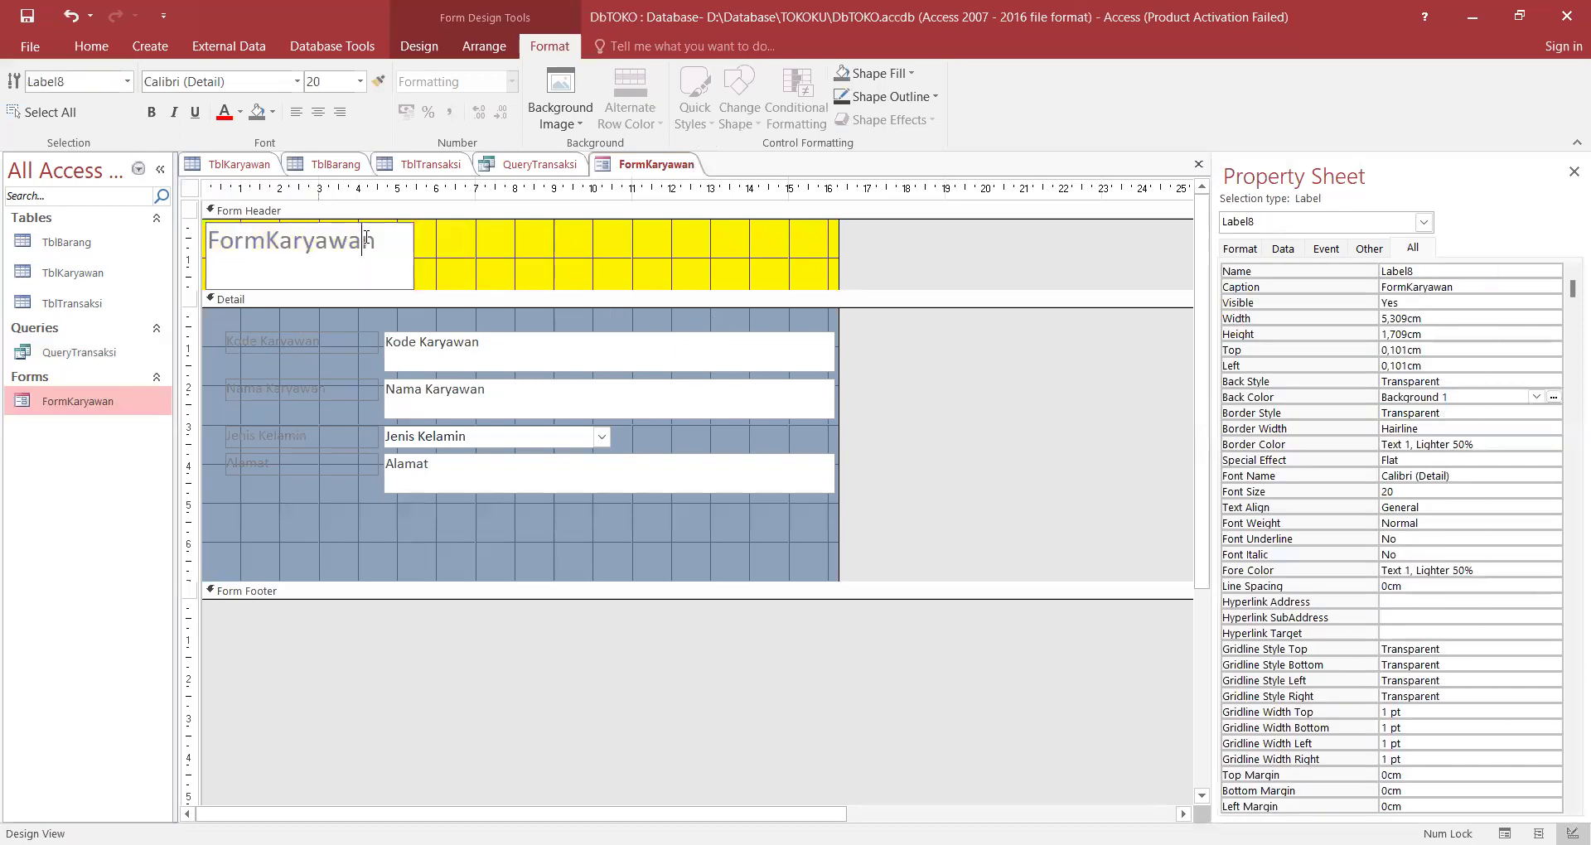
click(421, 249)
click(409, 247)
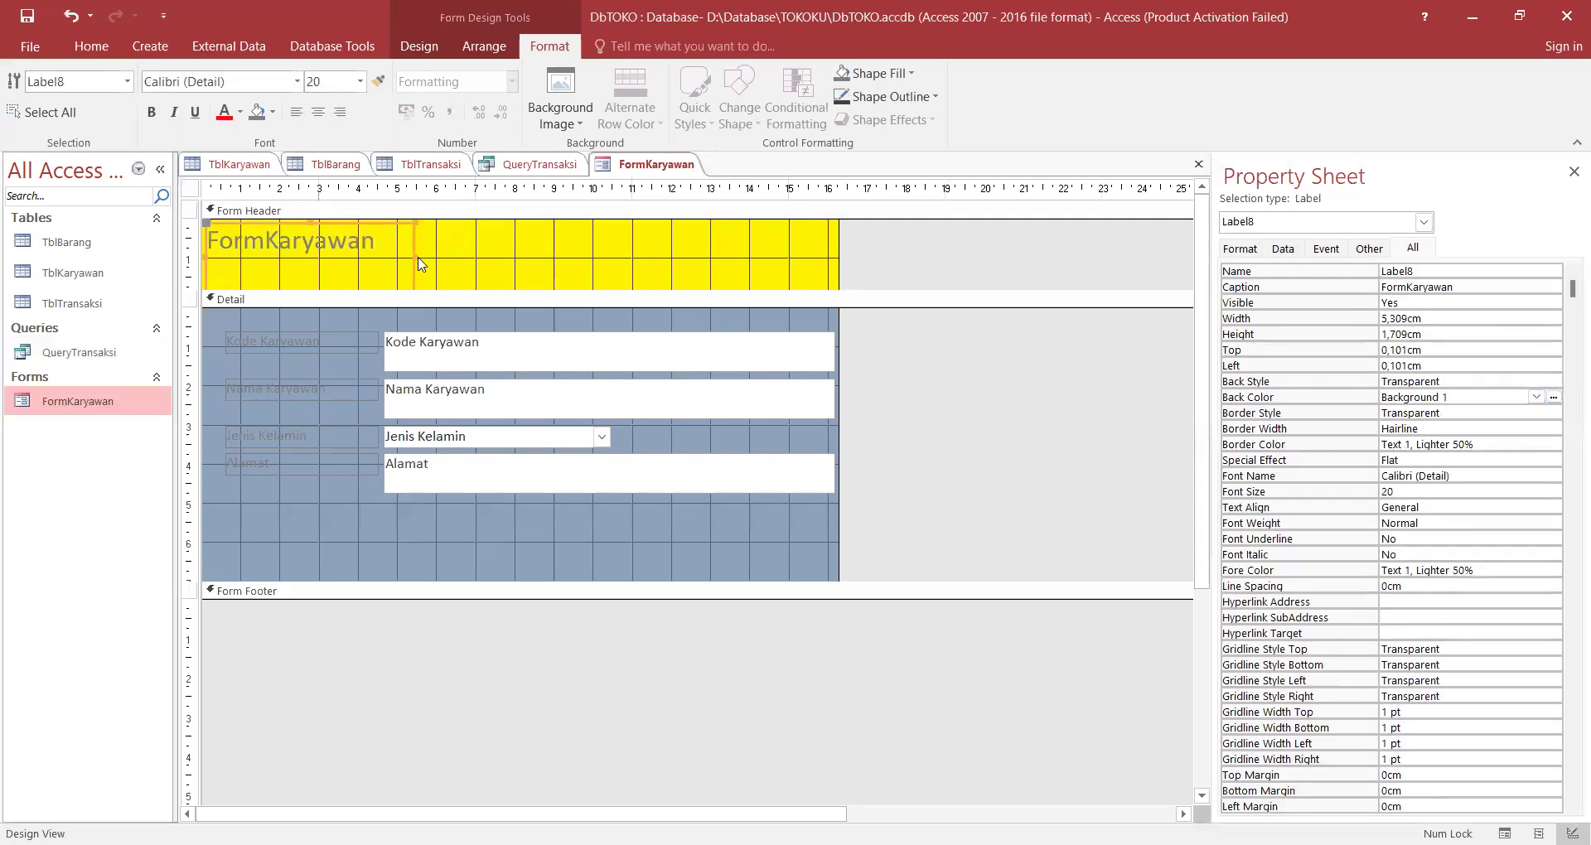
drag(411, 256, 835, 243)
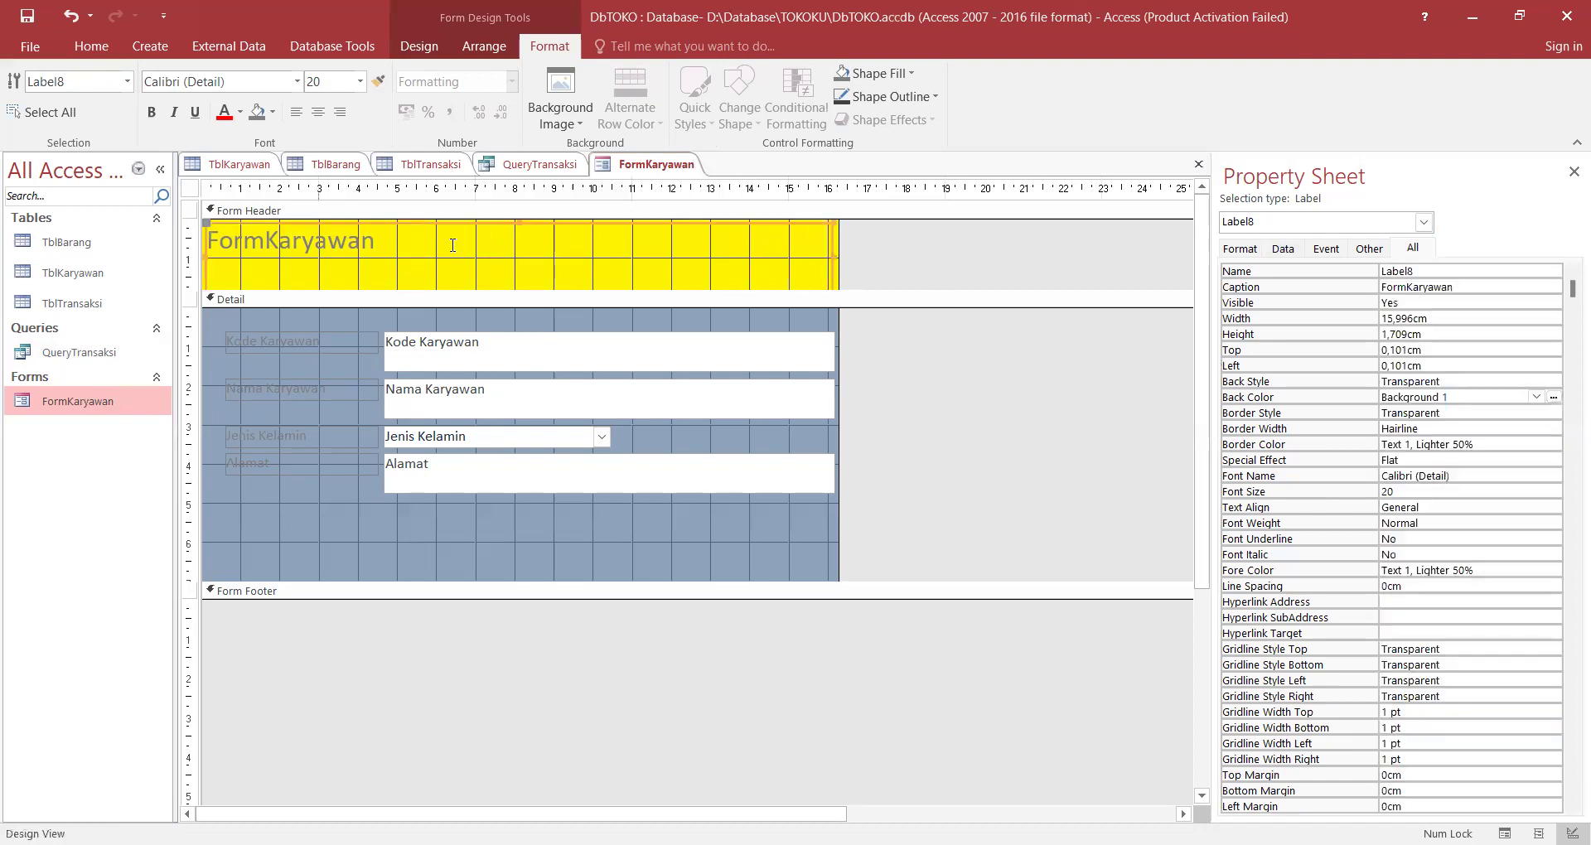
Set the header title label's text alignment to Center.
click(485, 223)
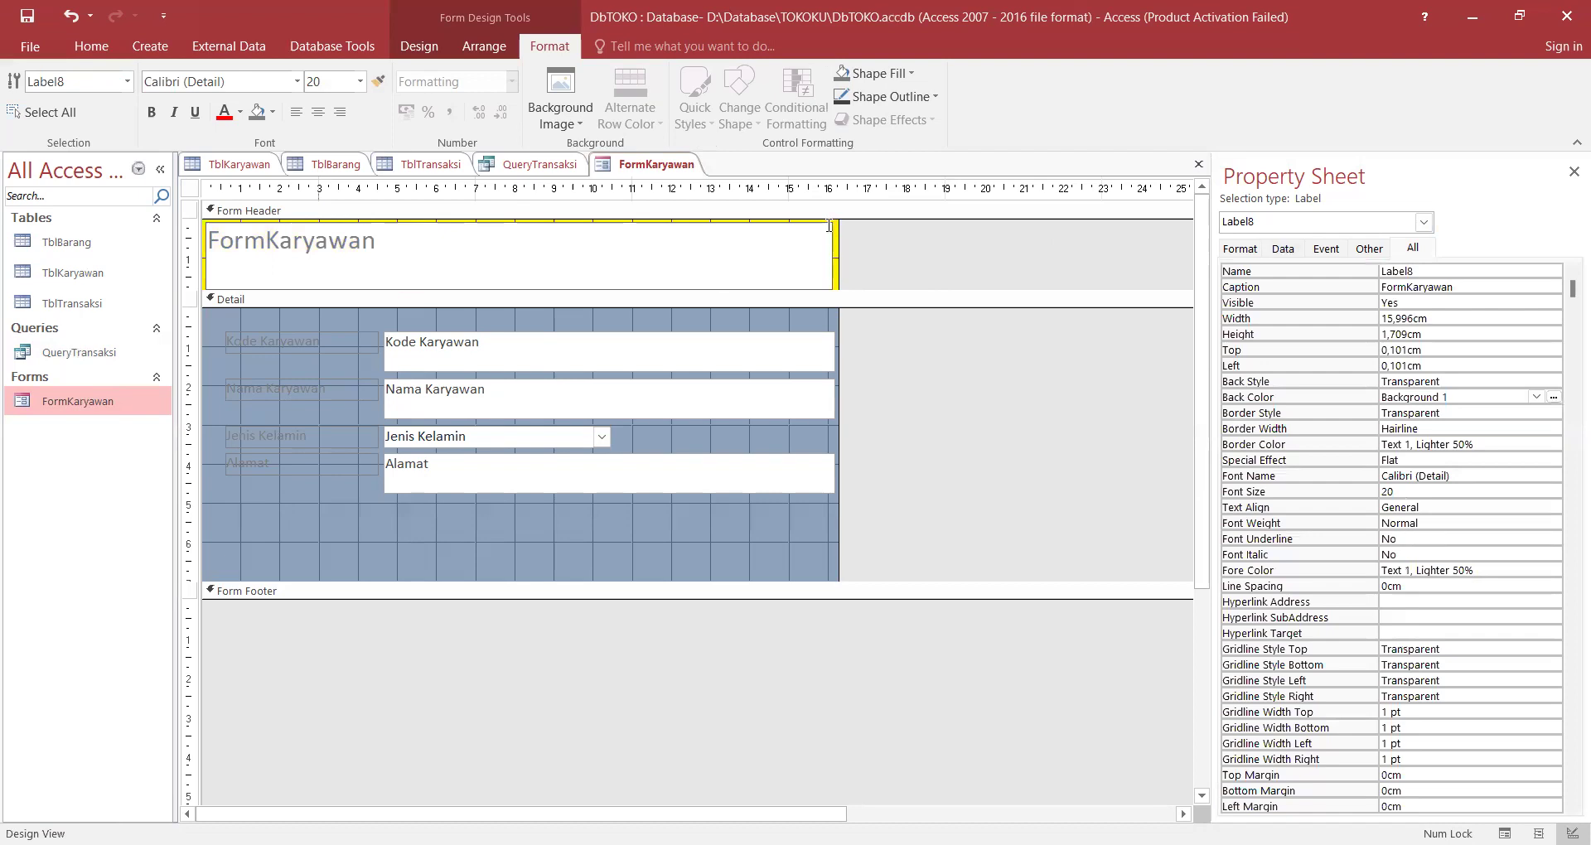
click(891, 249)
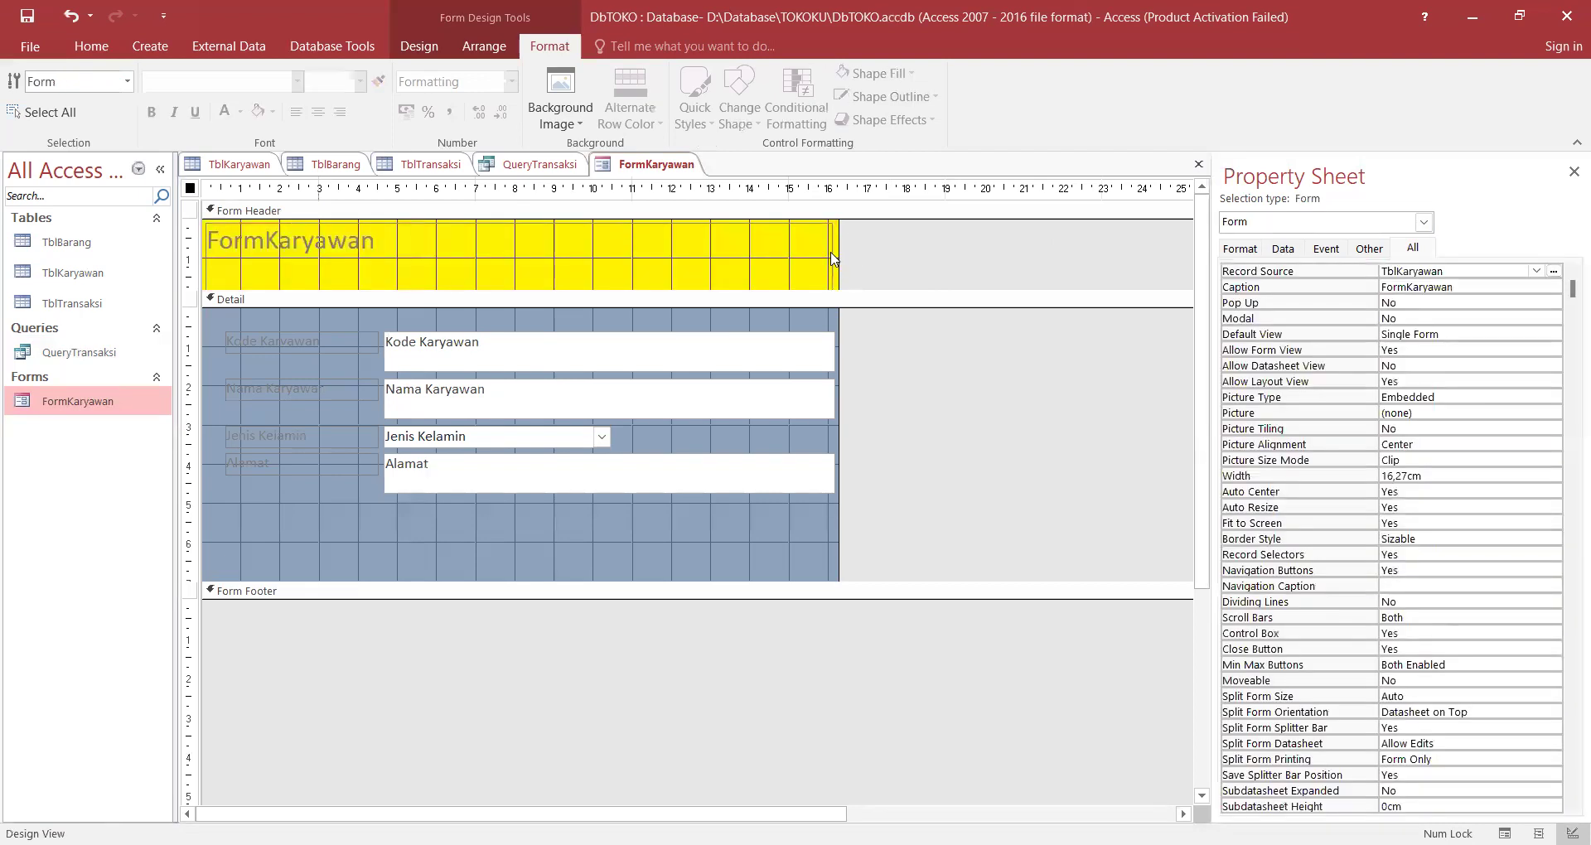
click(833, 259)
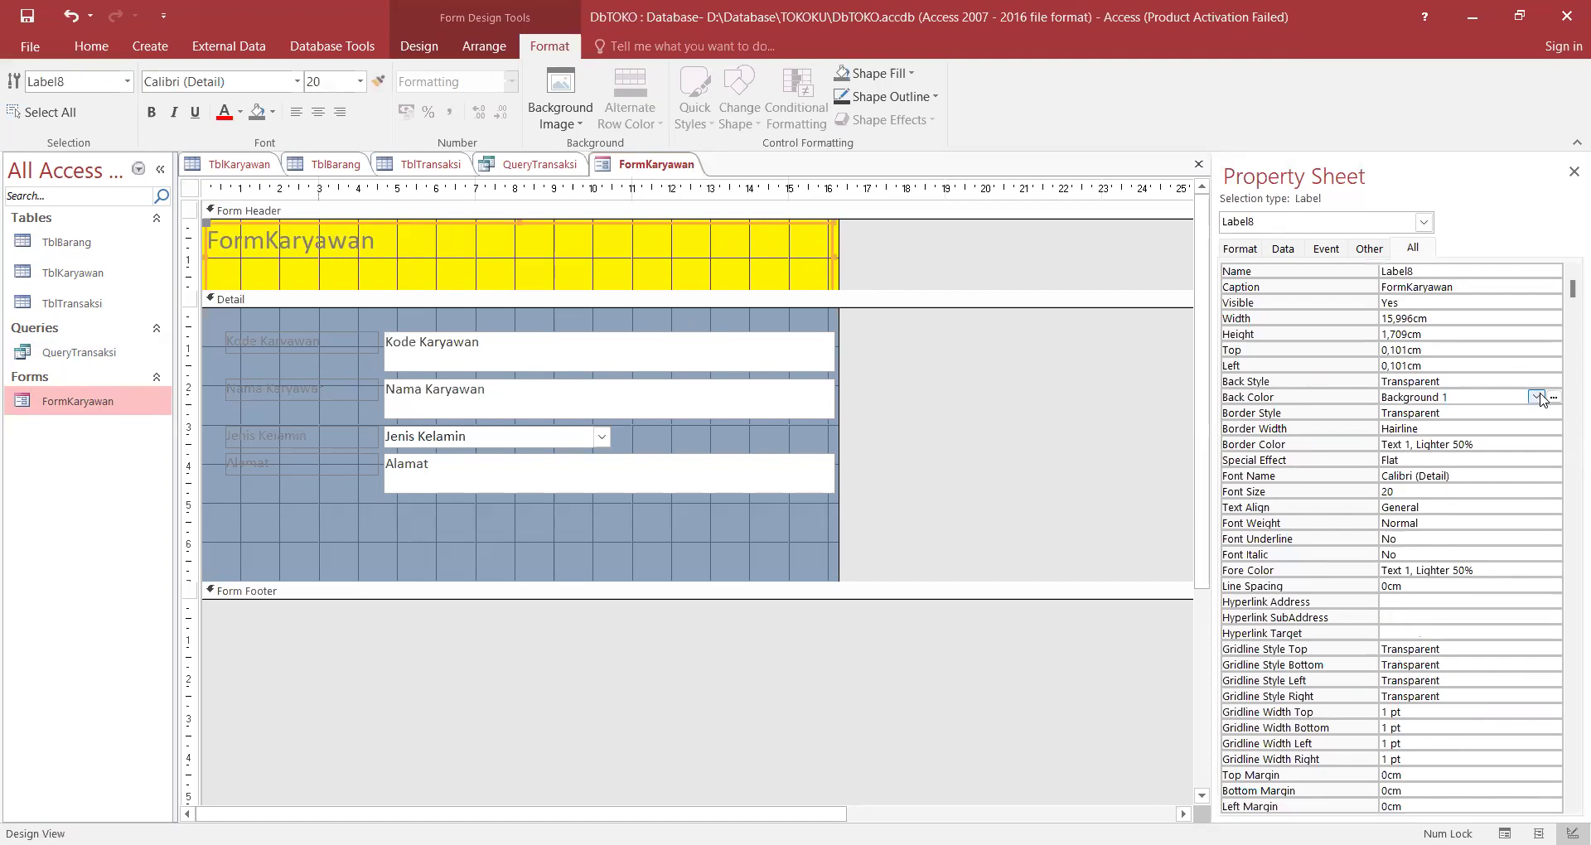
click(1363, 508)
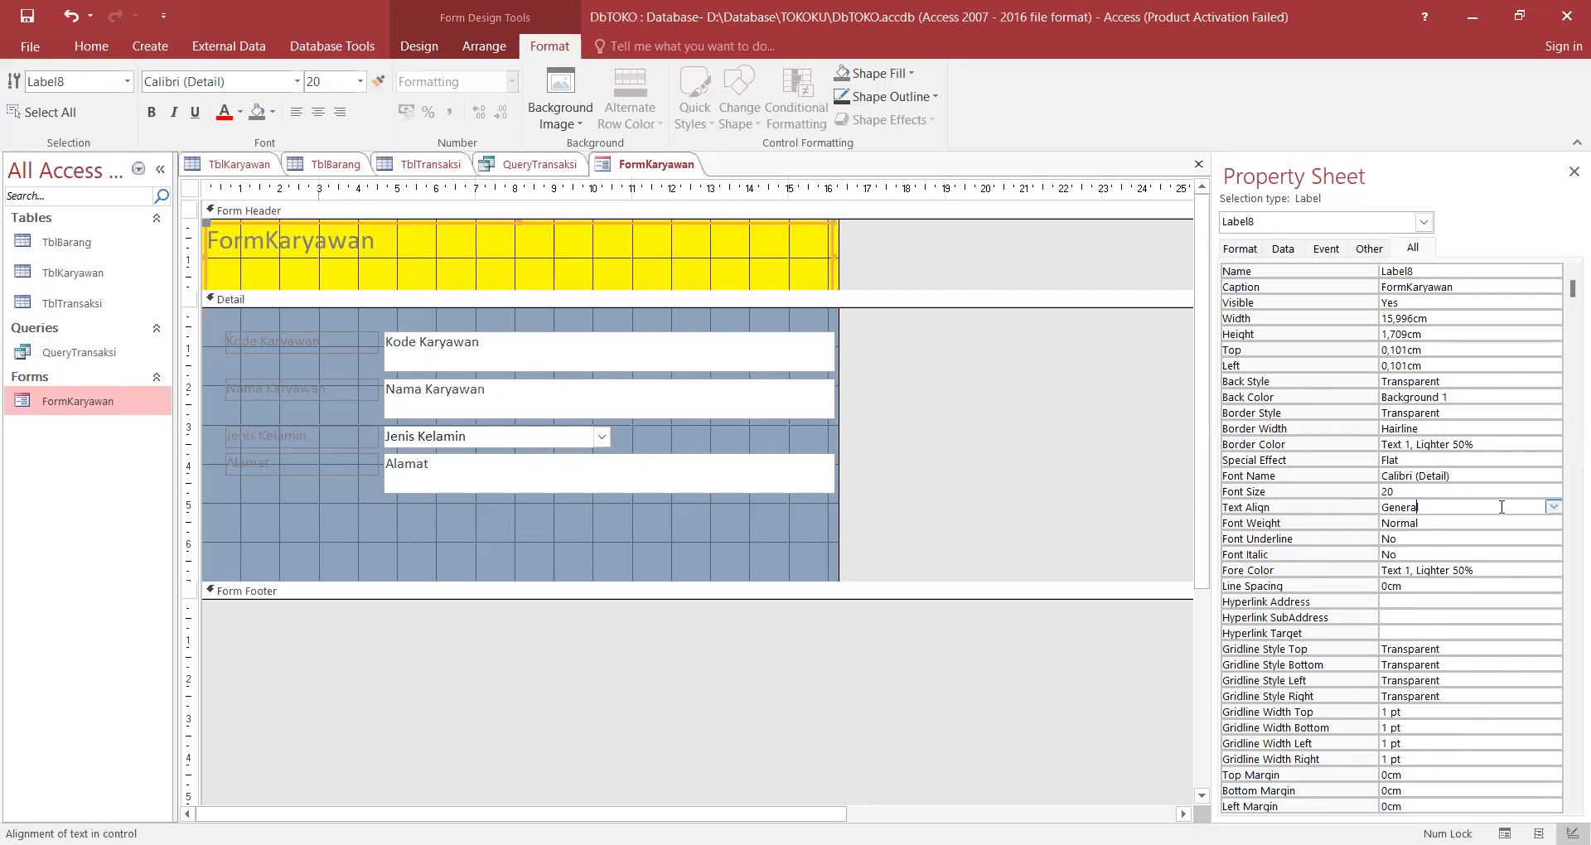
click(1552, 508)
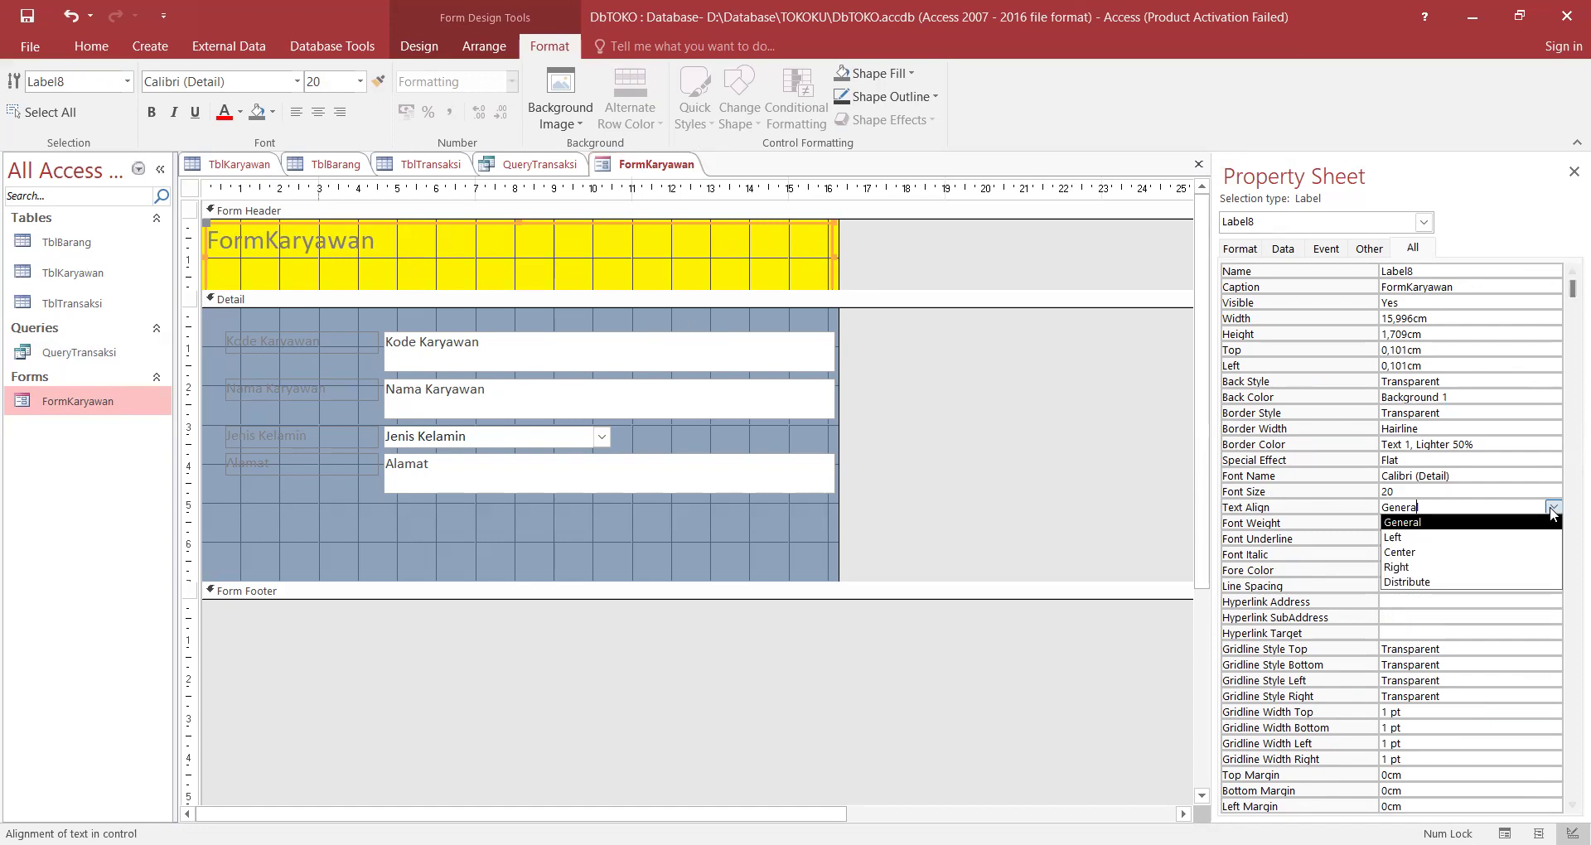
click(1517, 552)
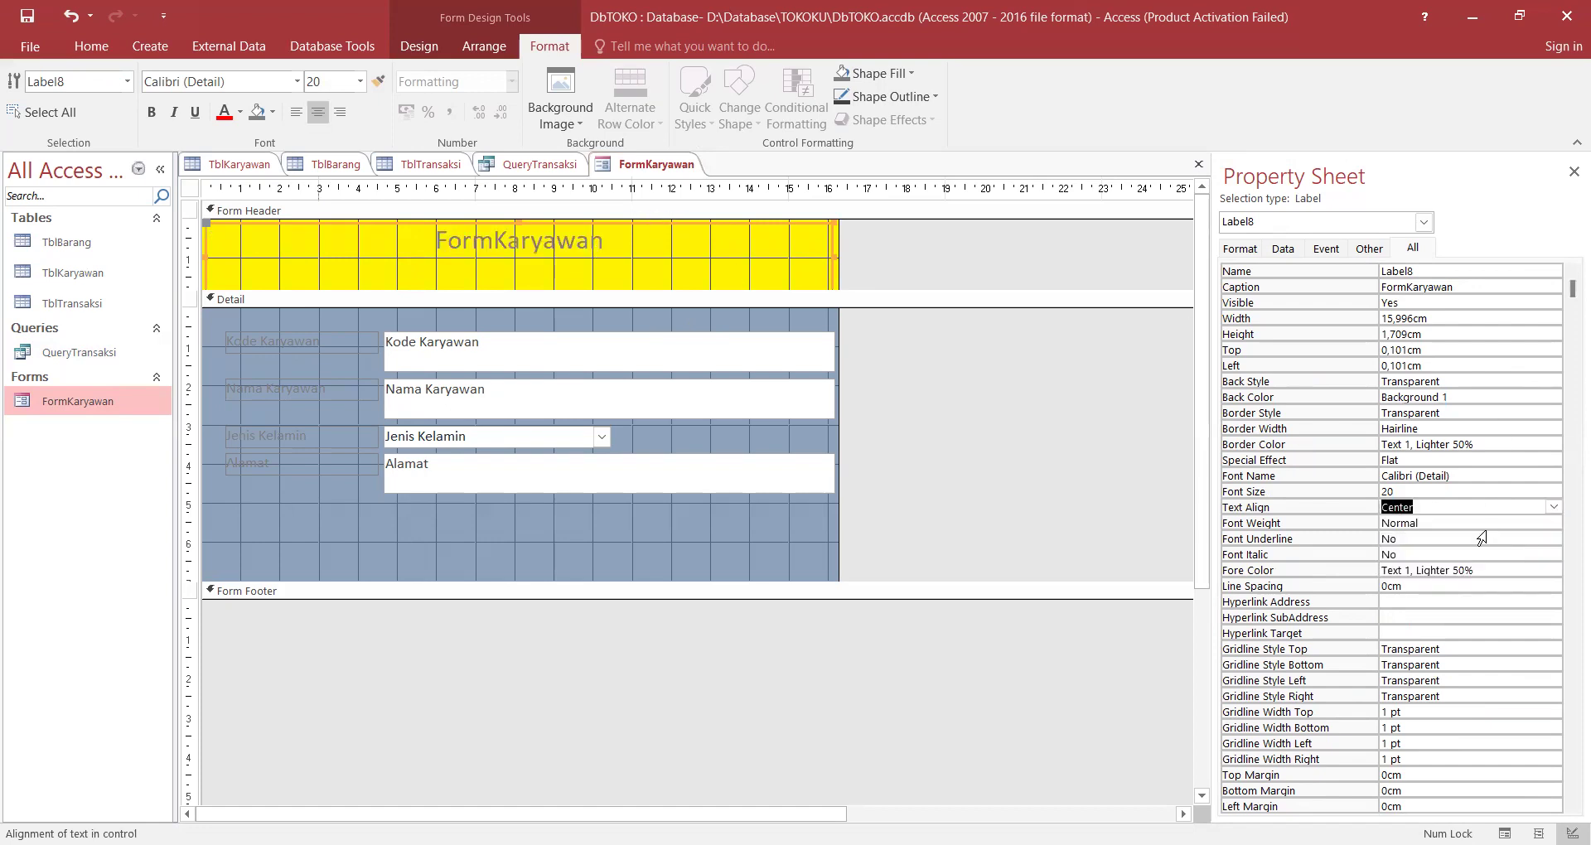
Set the header title label's fore color to the black theme color Text 1.
click(1546, 570)
click(1536, 570)
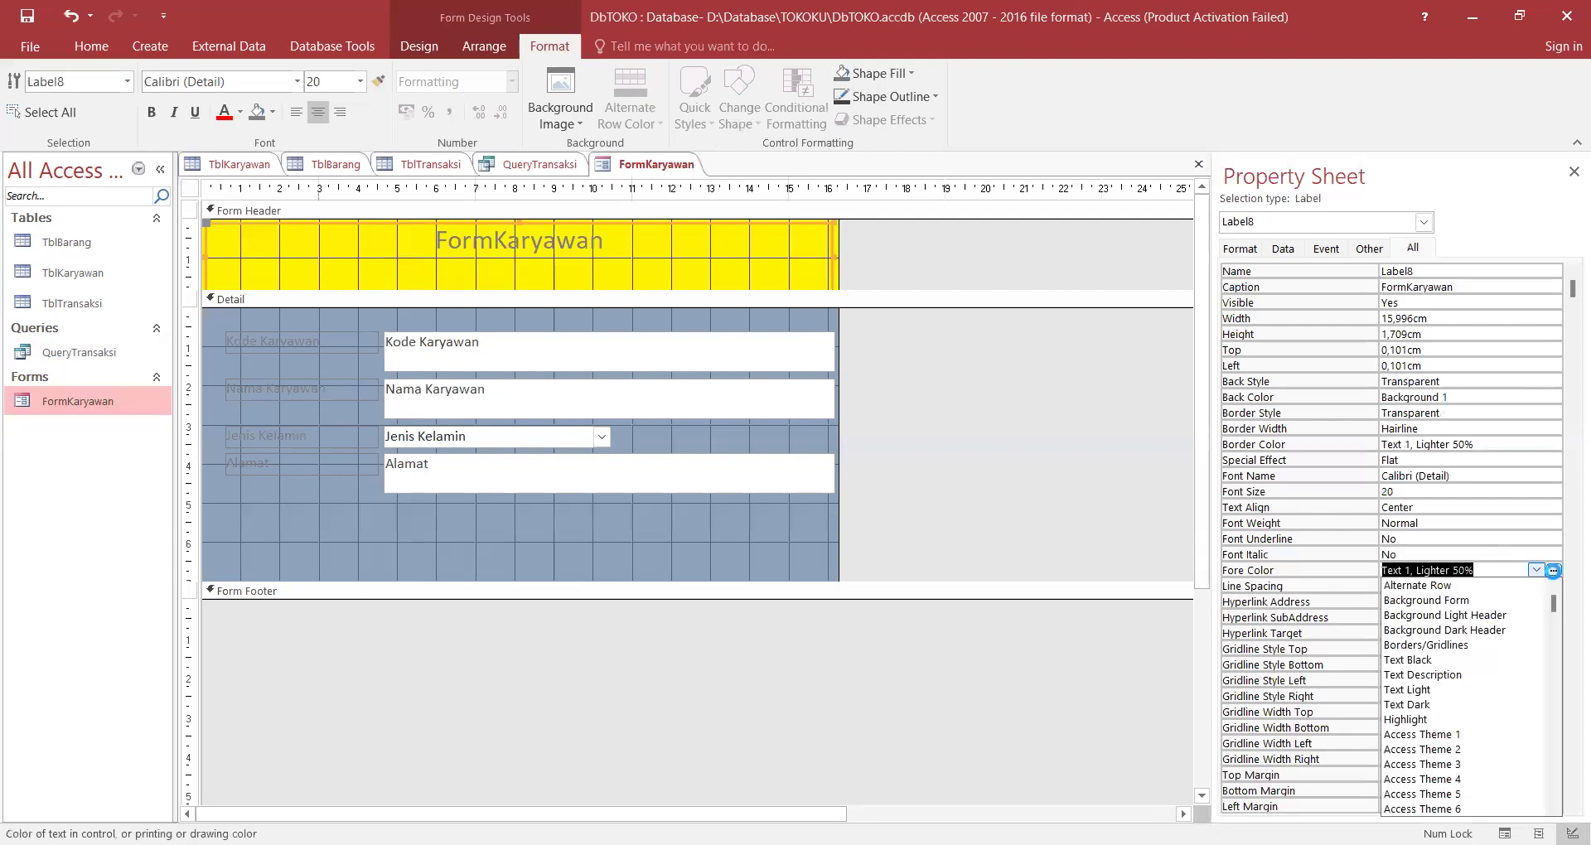
click(1553, 570)
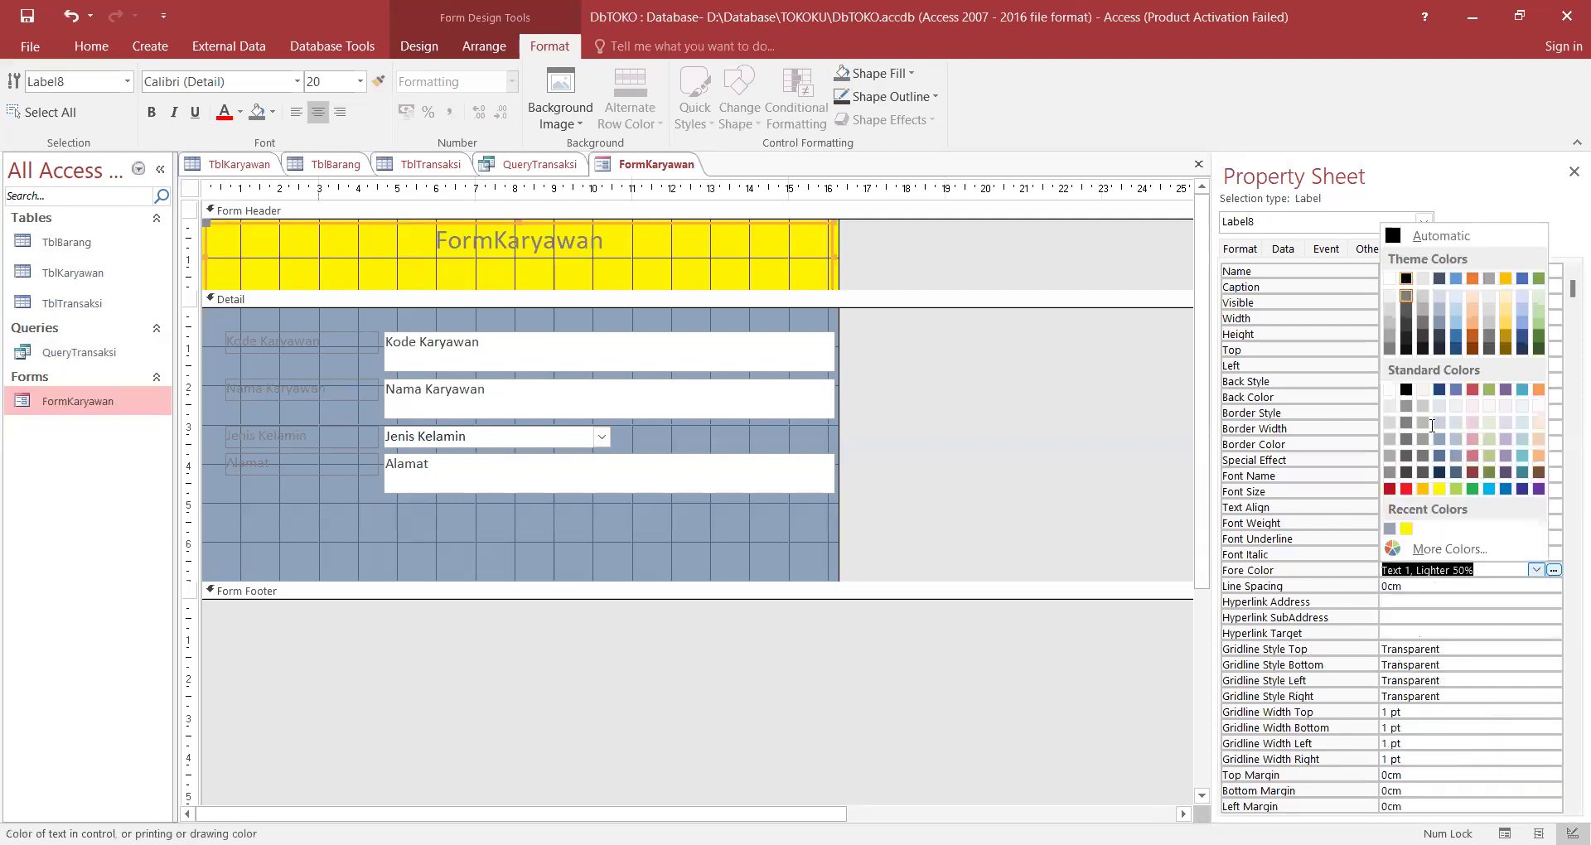
key(Return)
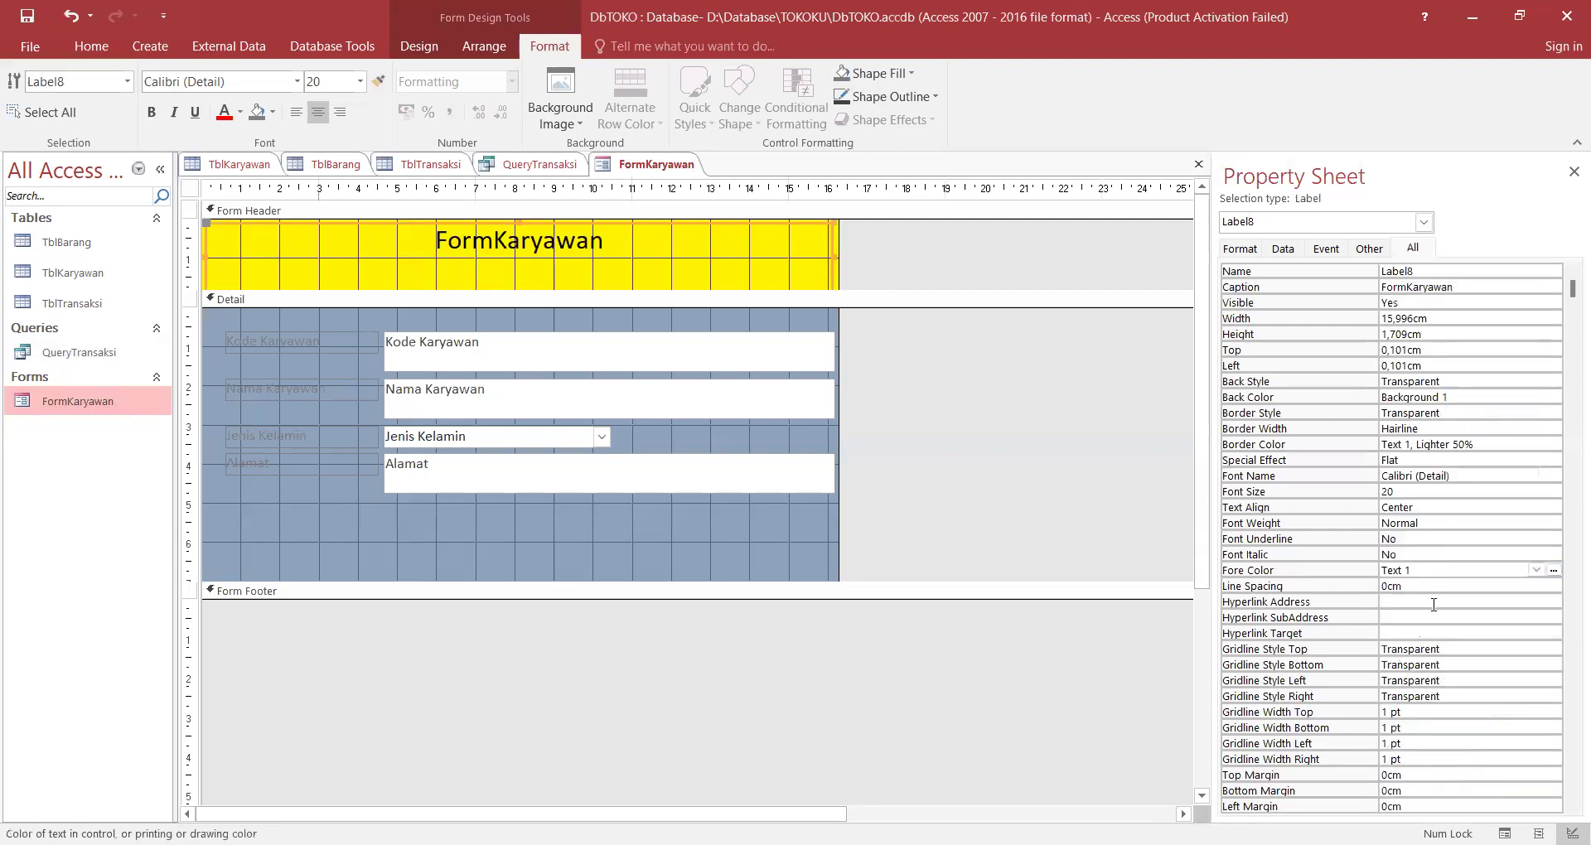
Change the header title label's caption to Formulir Karyawan.
click(494, 249)
text(ulir)
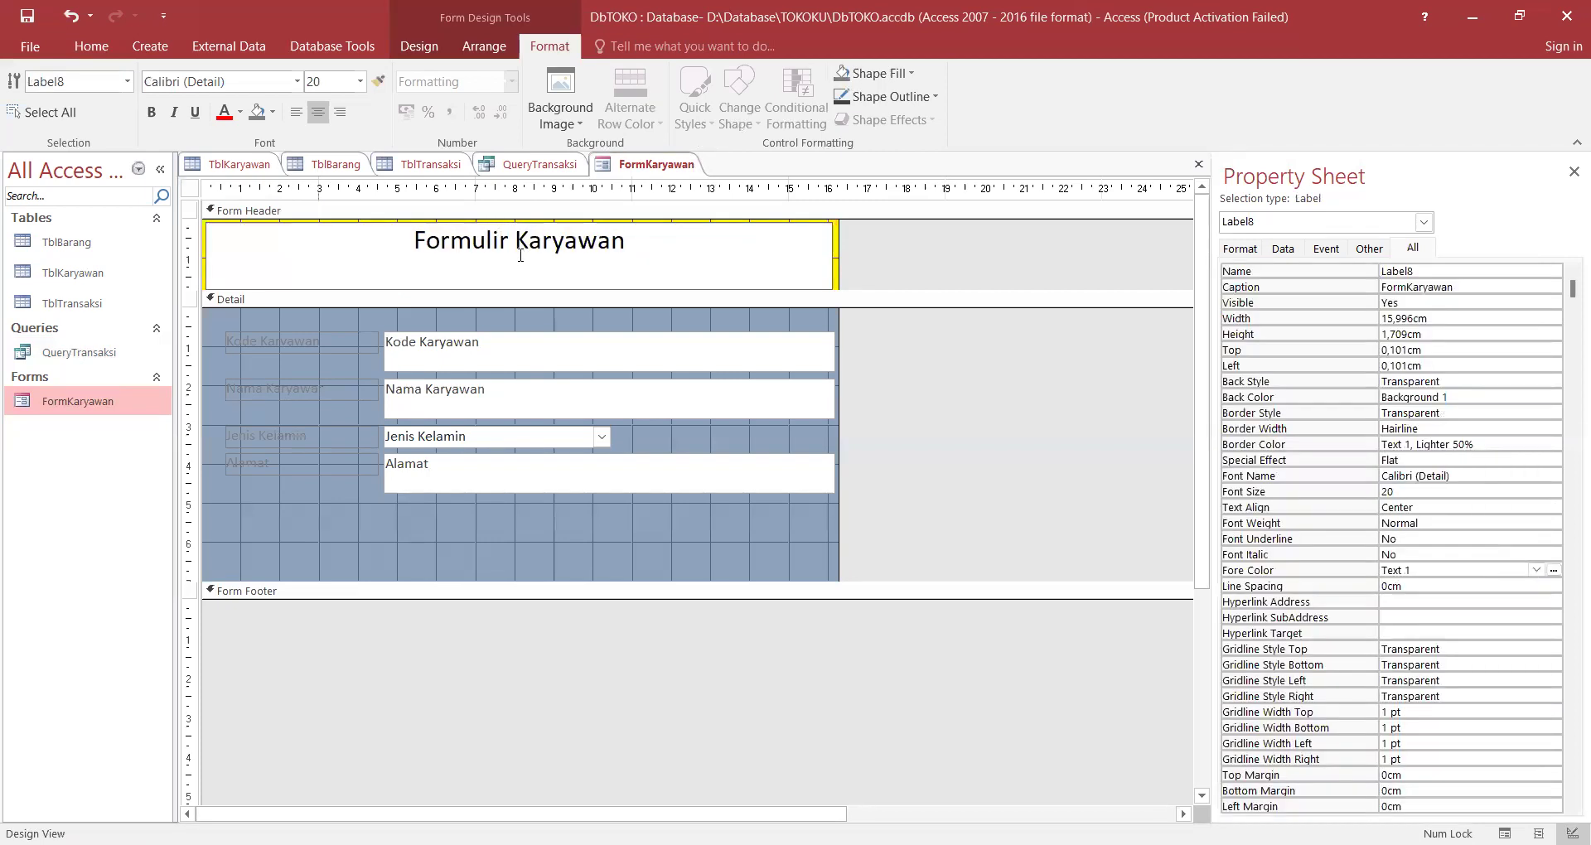
click(718, 223)
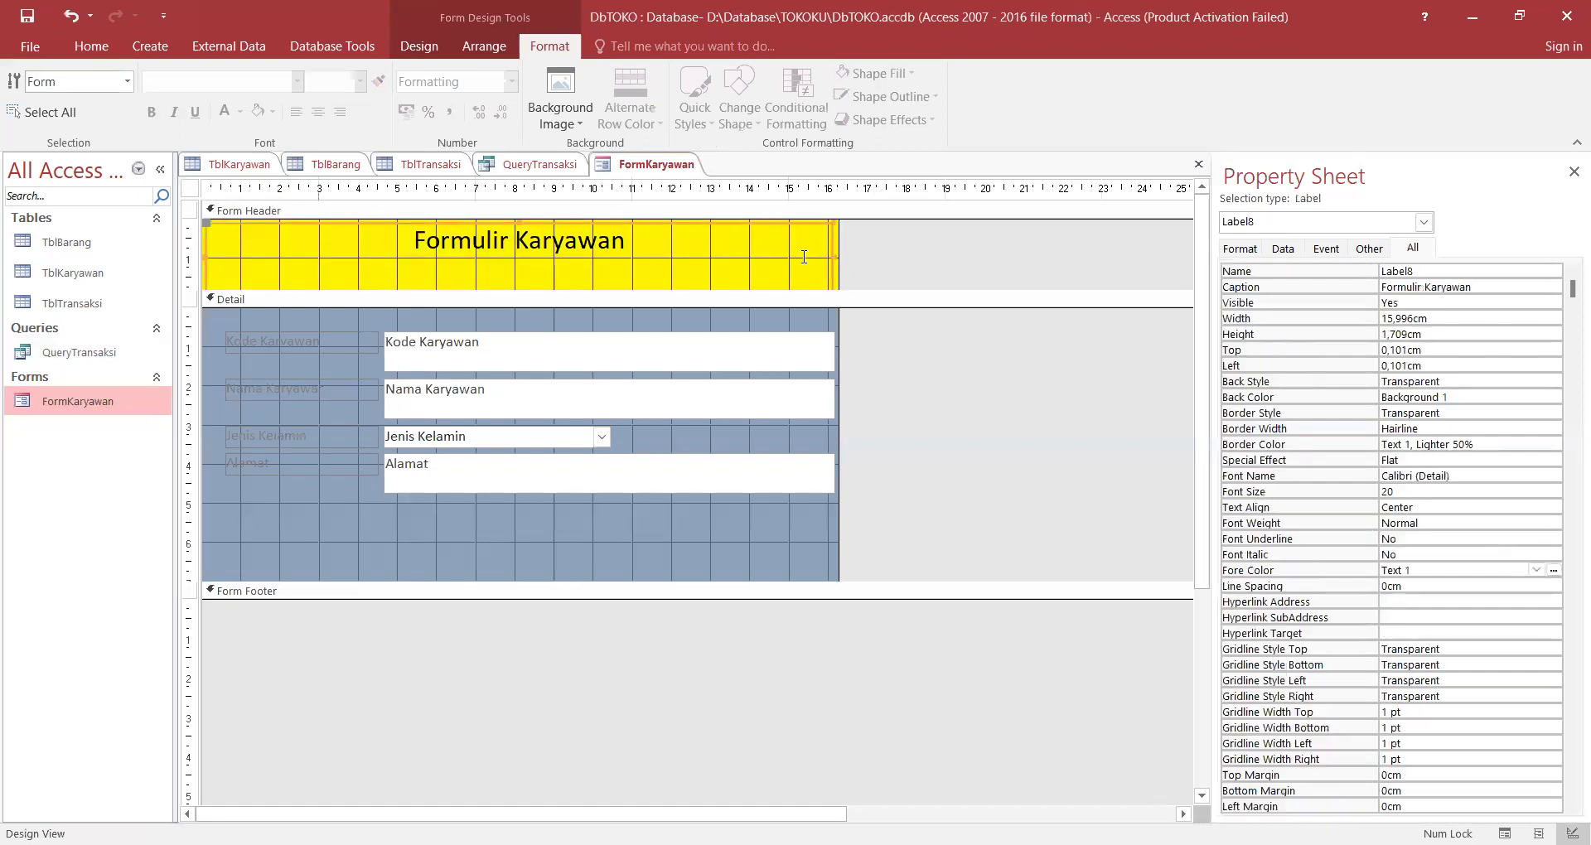
Set the header title label's font size to 28 and its font weight to Extra Bold.
click(1547, 493)
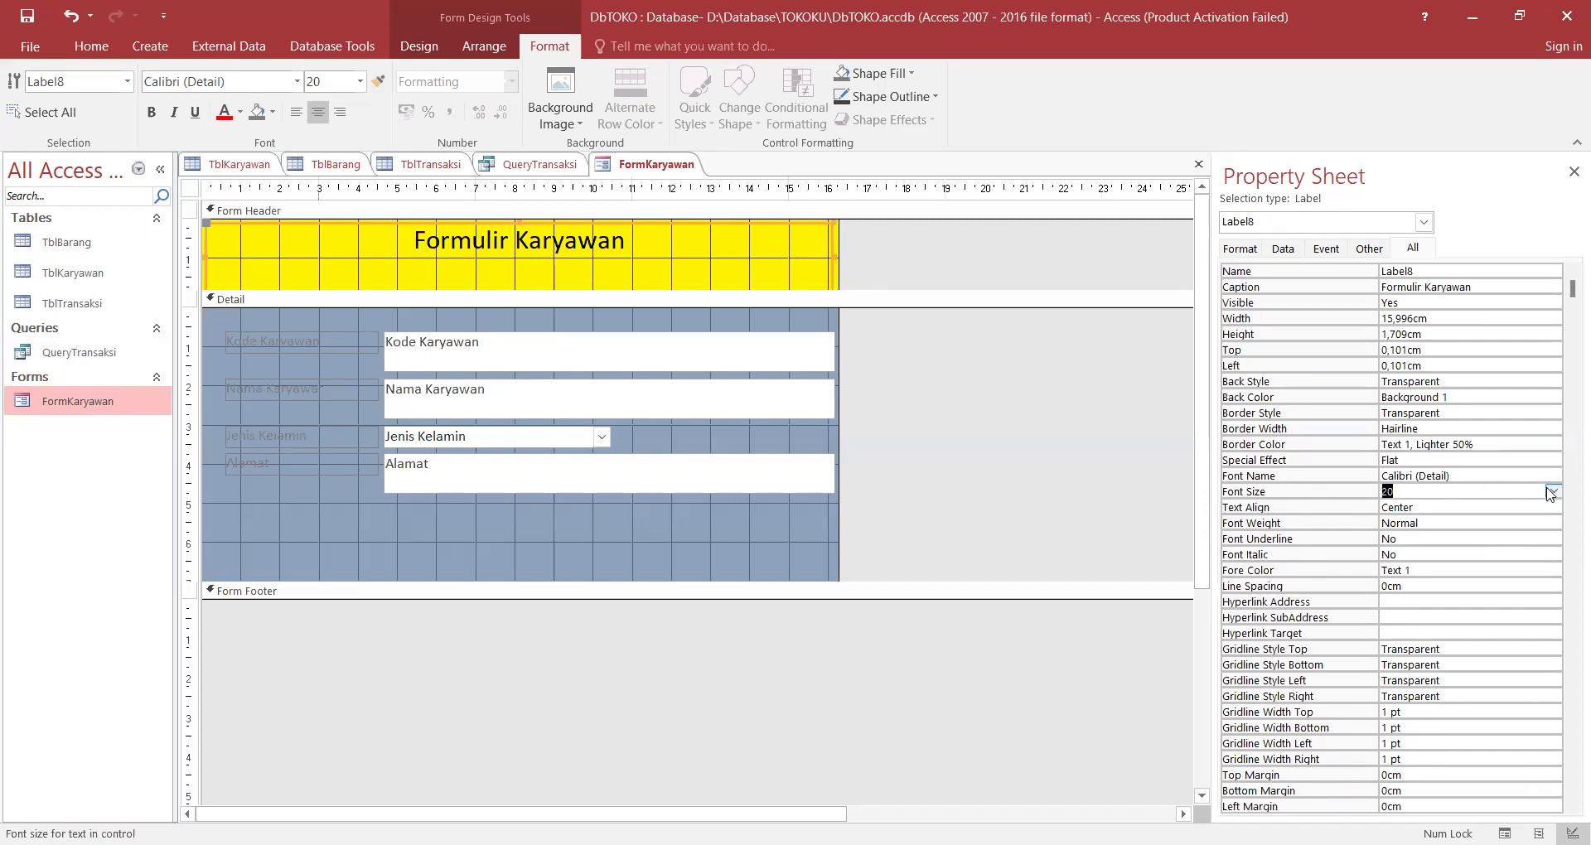
click(1551, 493)
click(1442, 681)
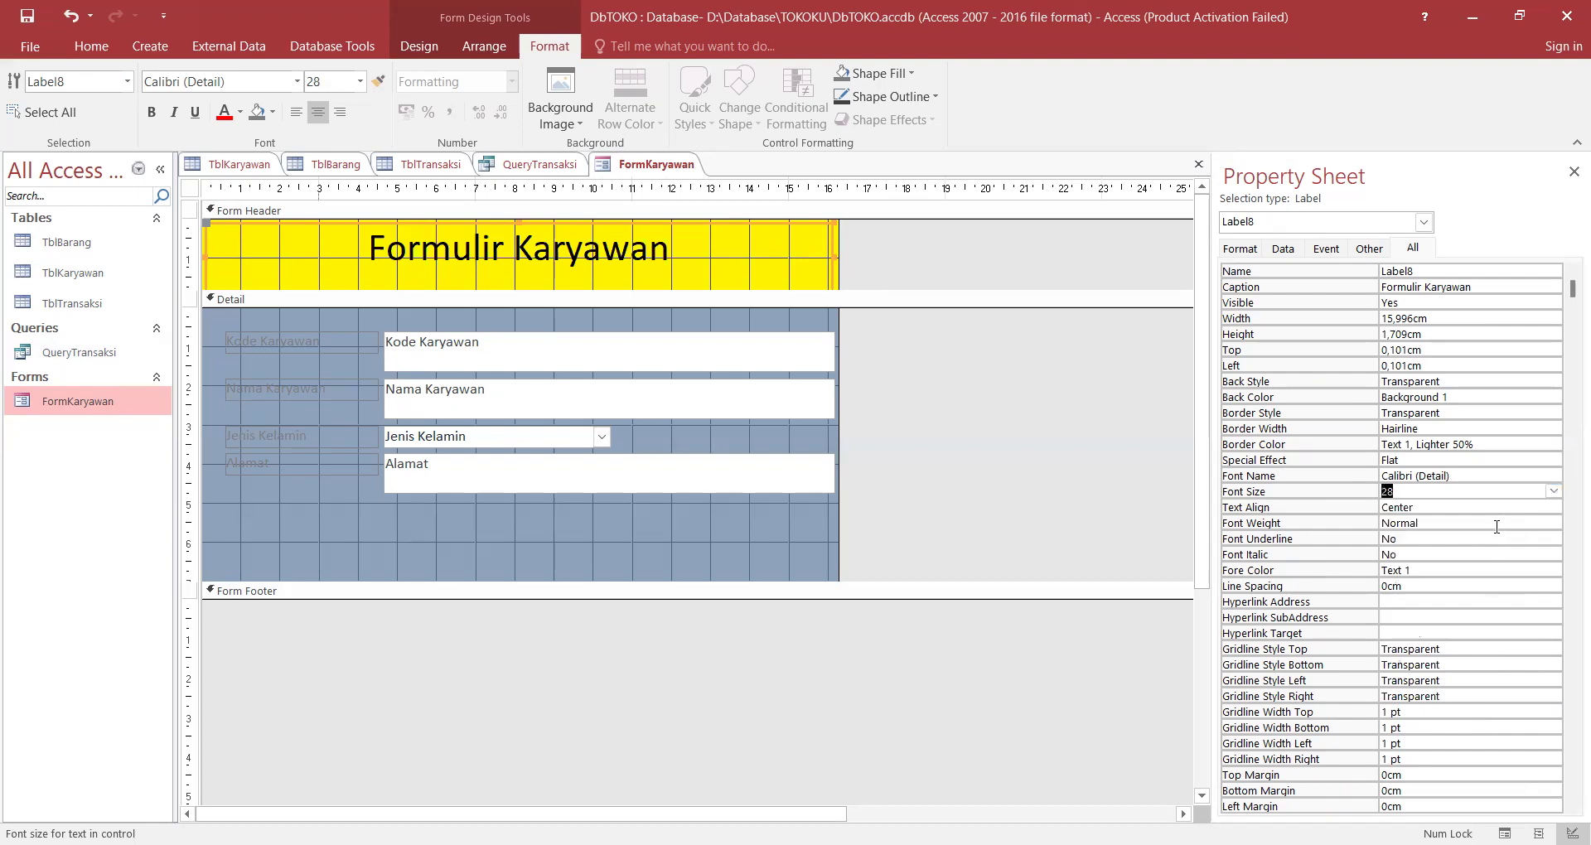
click(1527, 527)
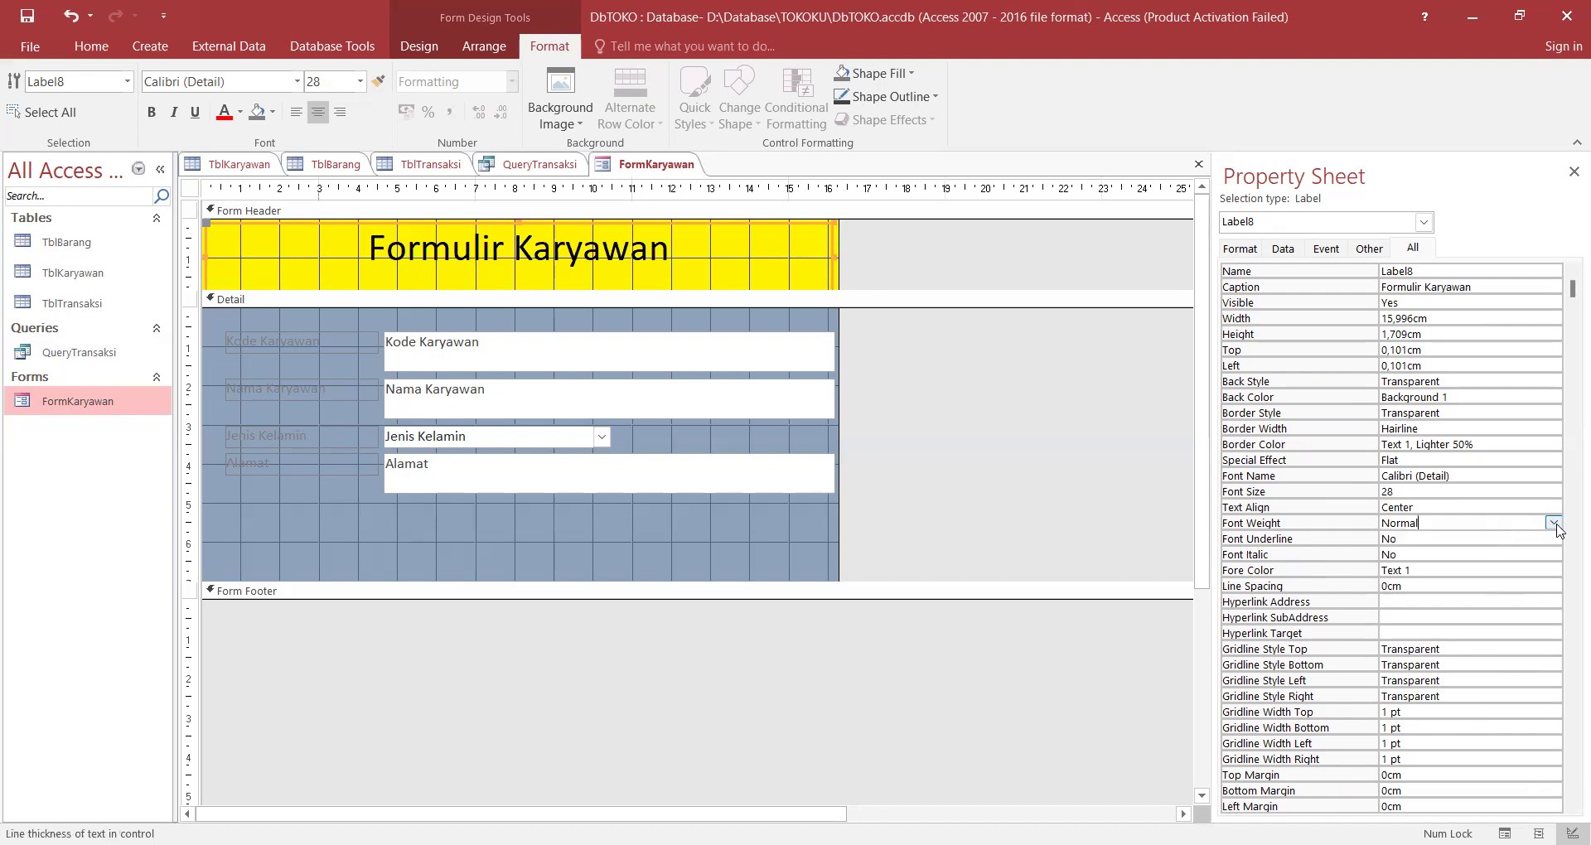
click(1554, 524)
click(1468, 642)
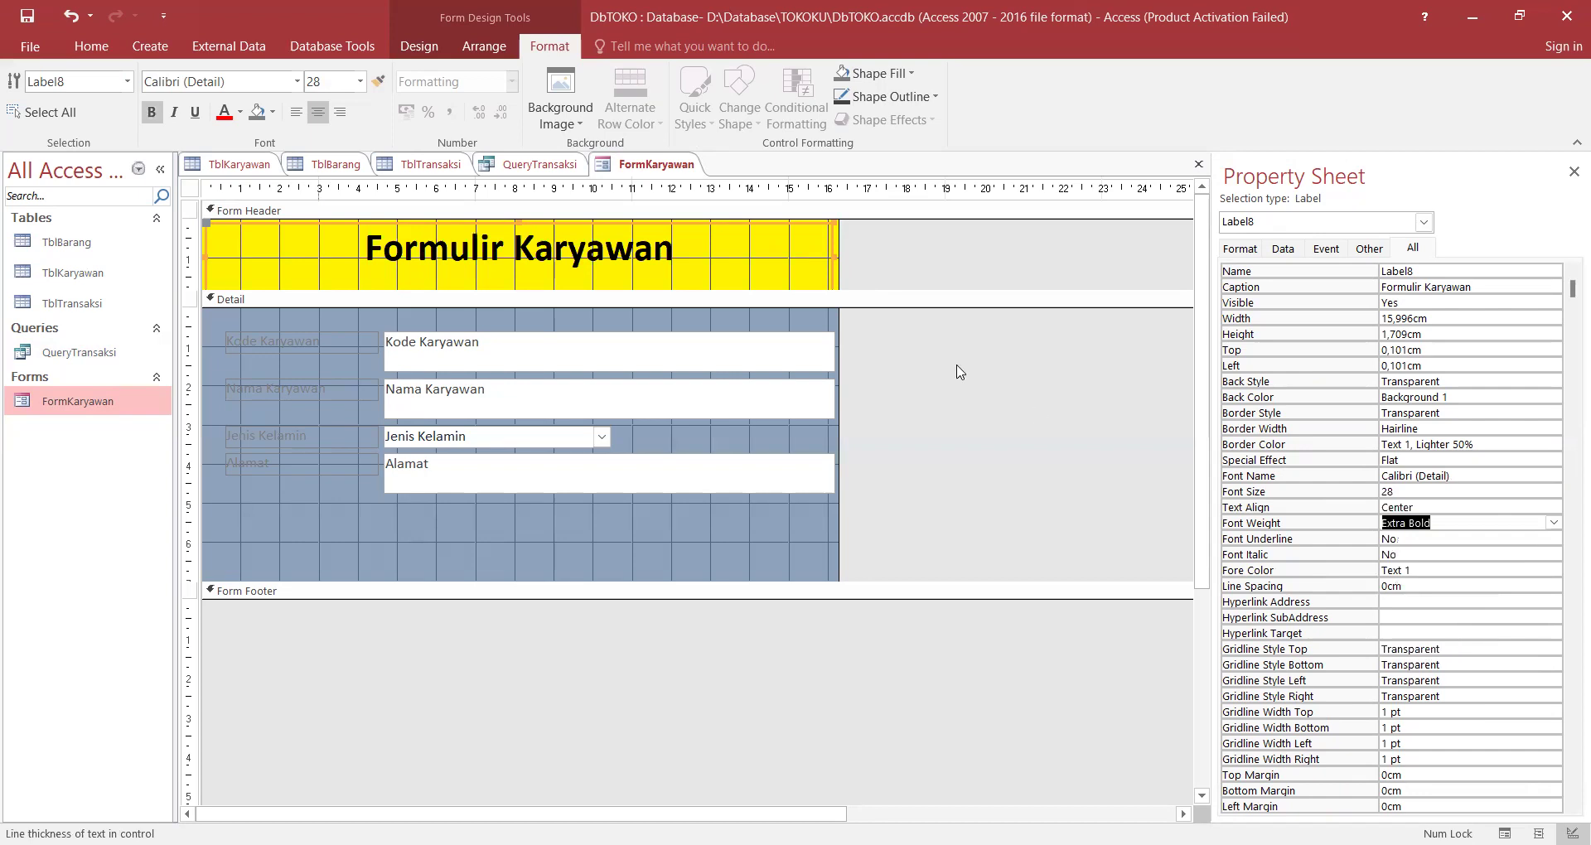
Preview FormKaryawan in Form View and return it to Design View.
click(234, 351)
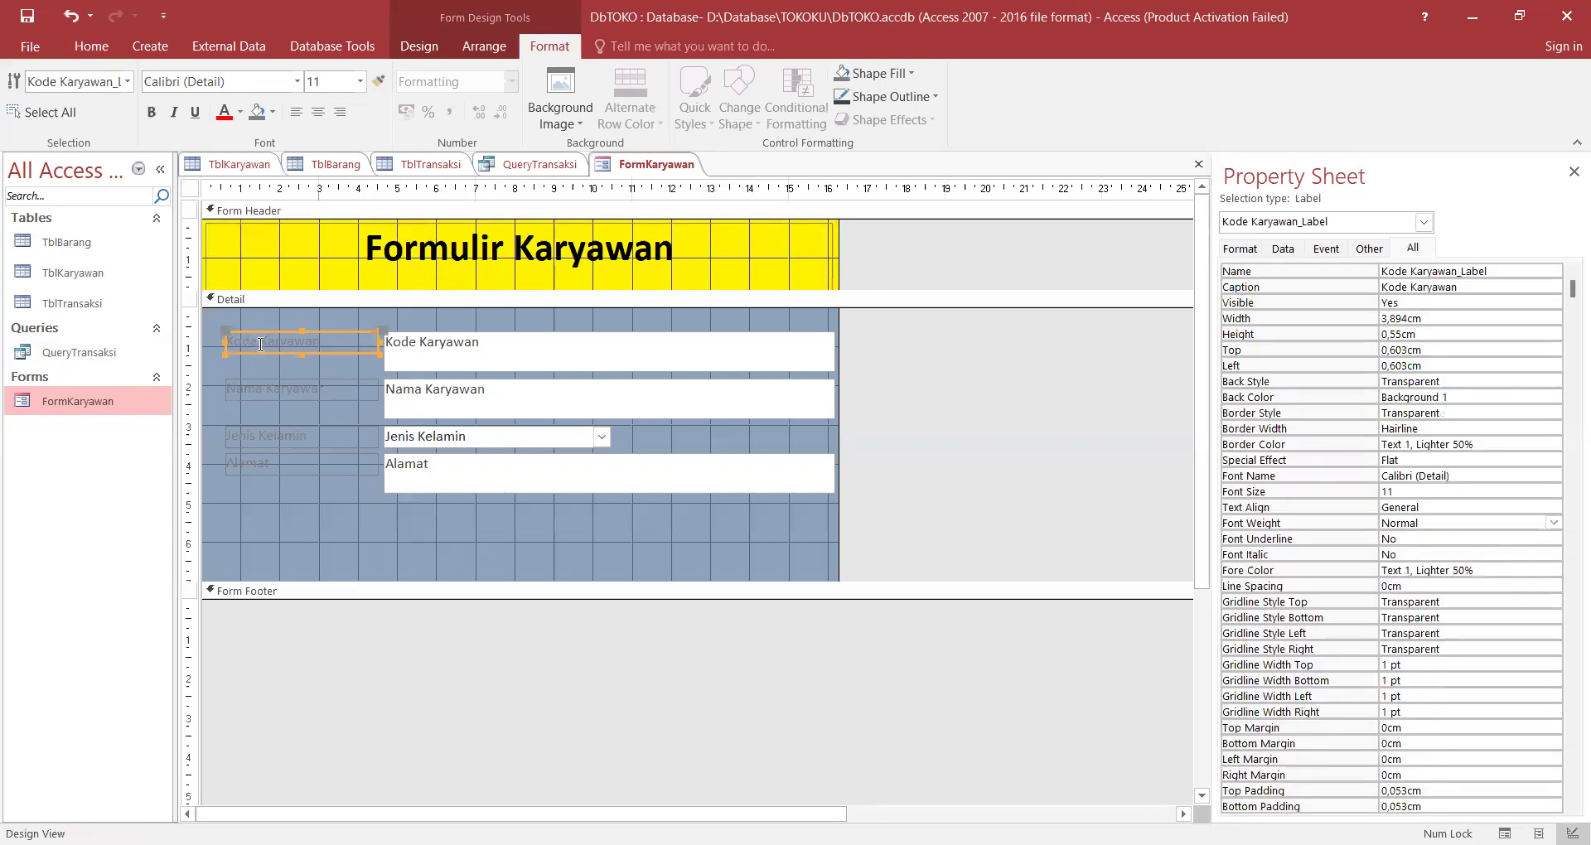
double_click(68, 404)
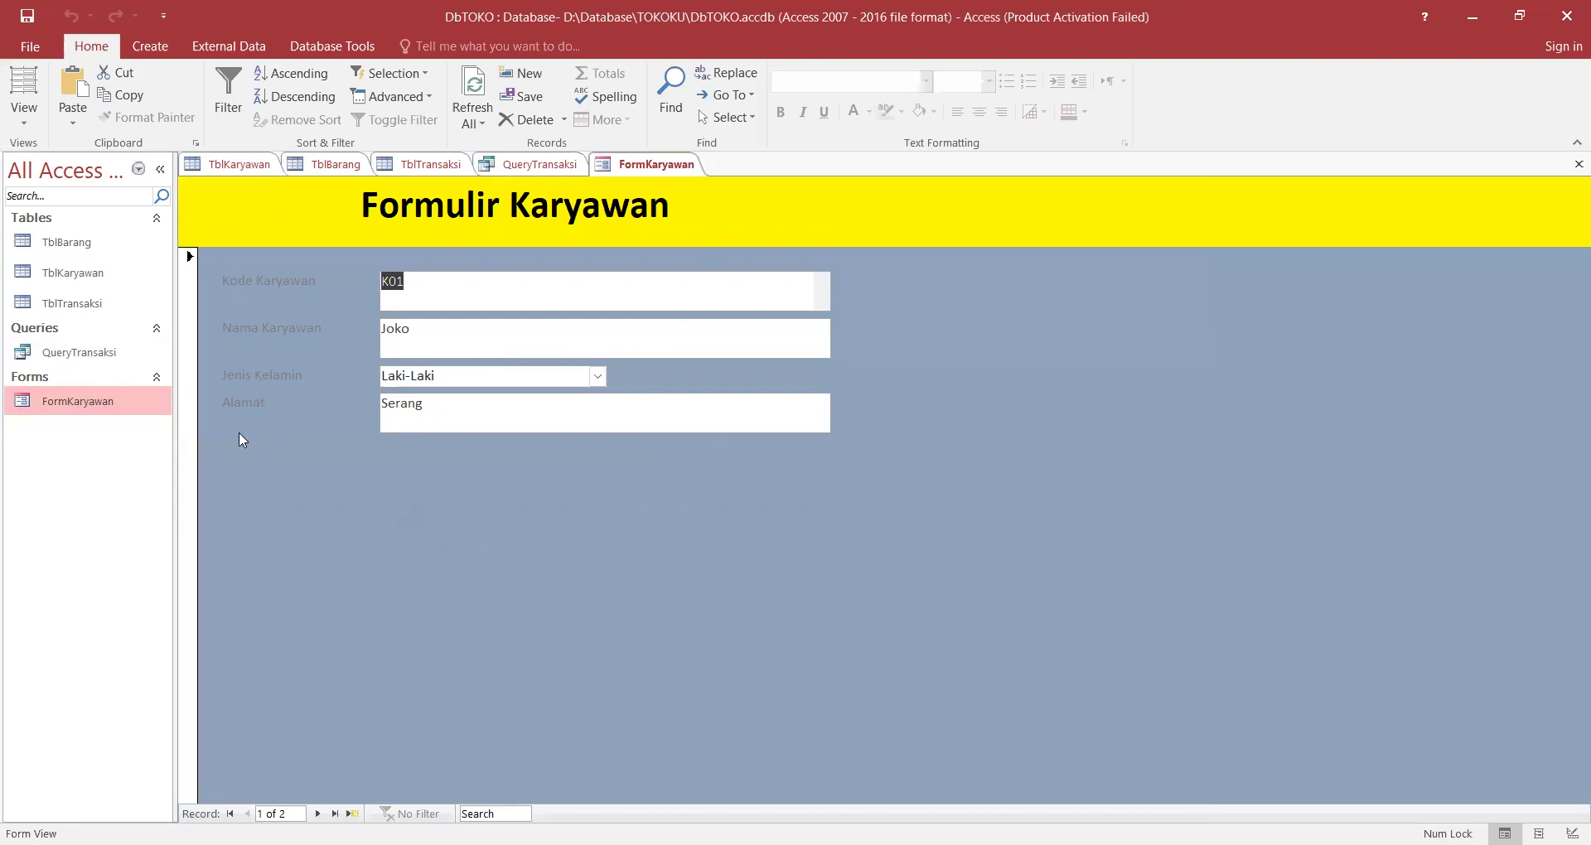
click(94, 404)
right_click(94, 405)
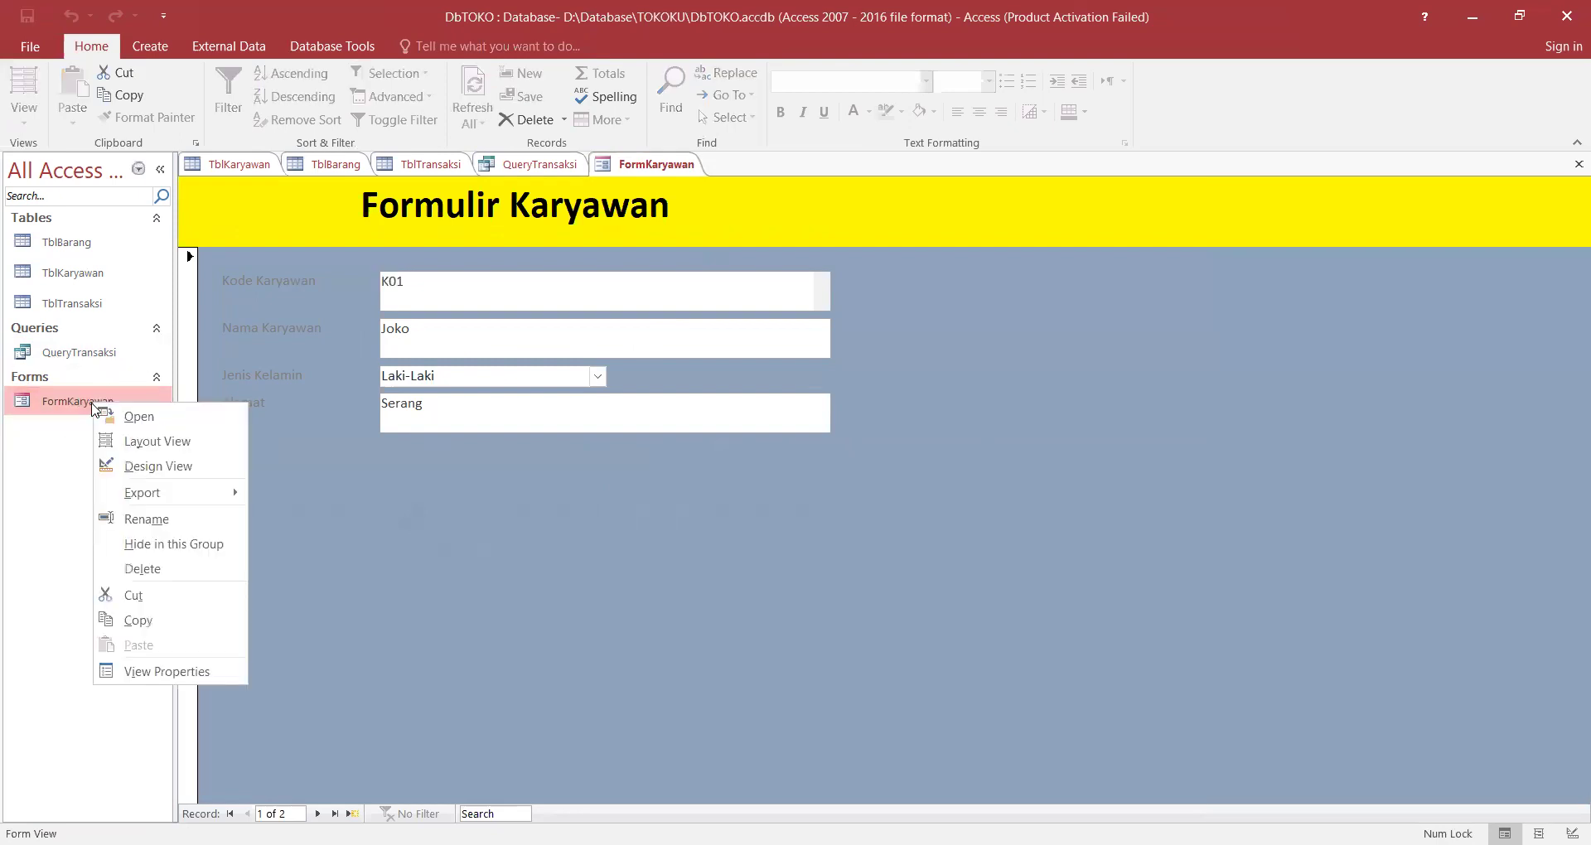
click(146, 467)
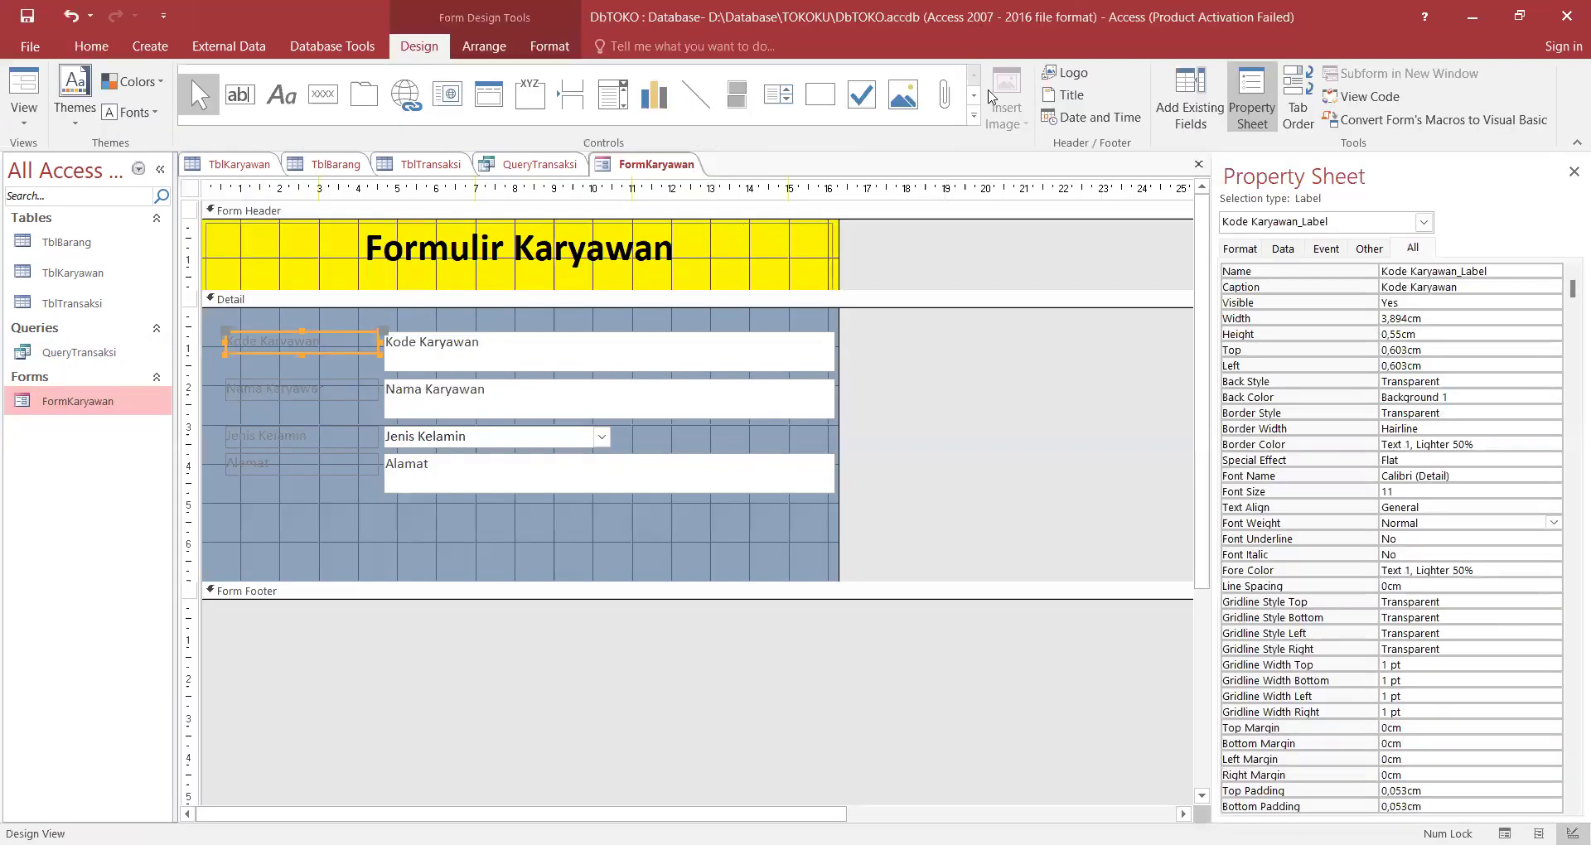
Close the property sheet and reopen it for the Detail section.
click(1574, 172)
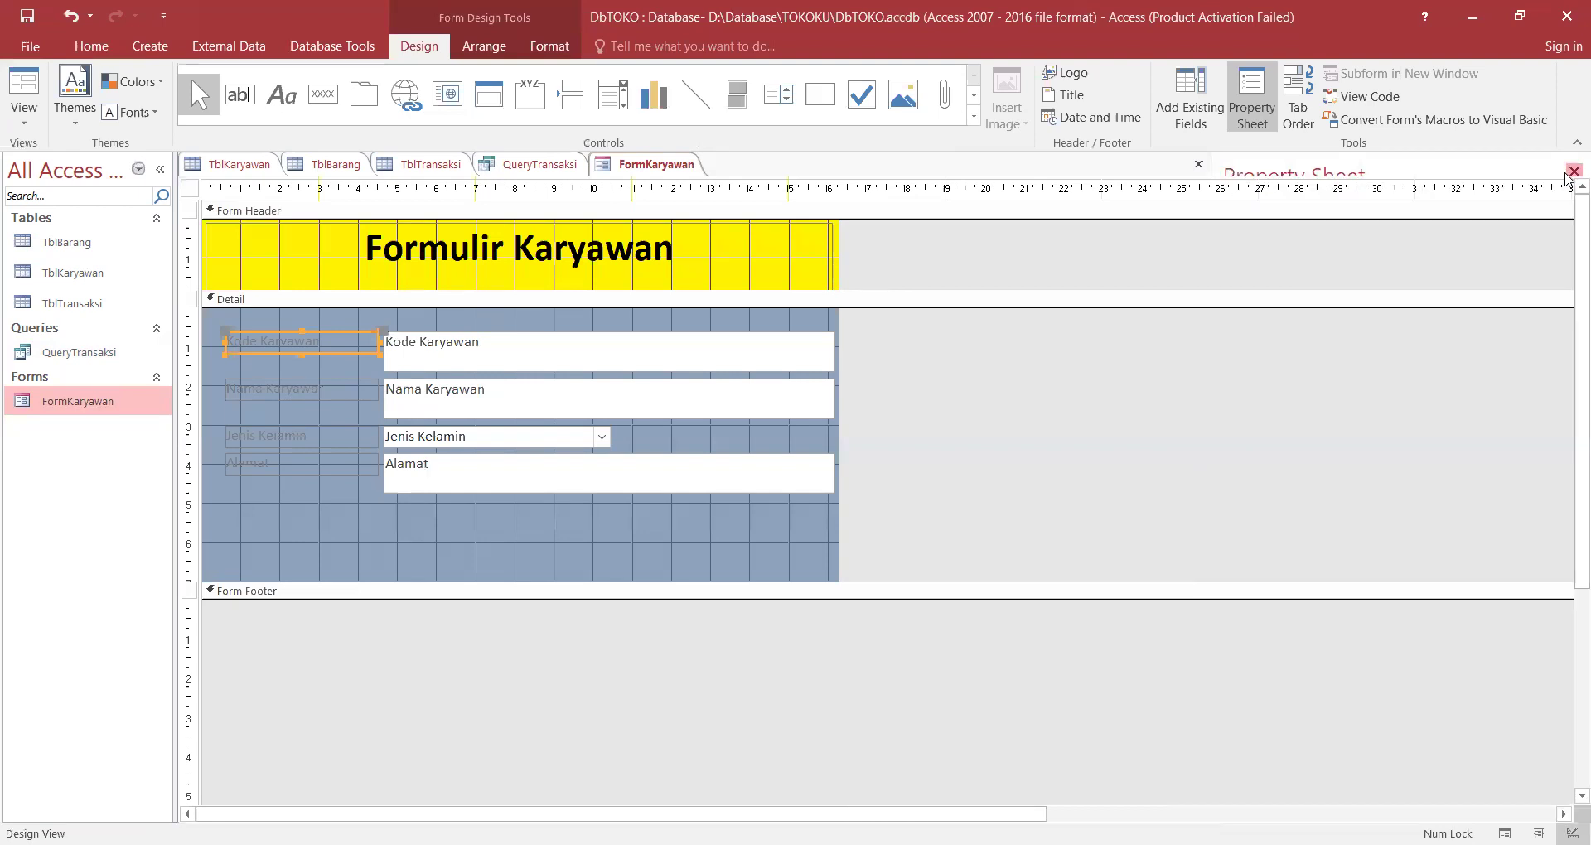
right_click(750, 527)
click(864, 767)
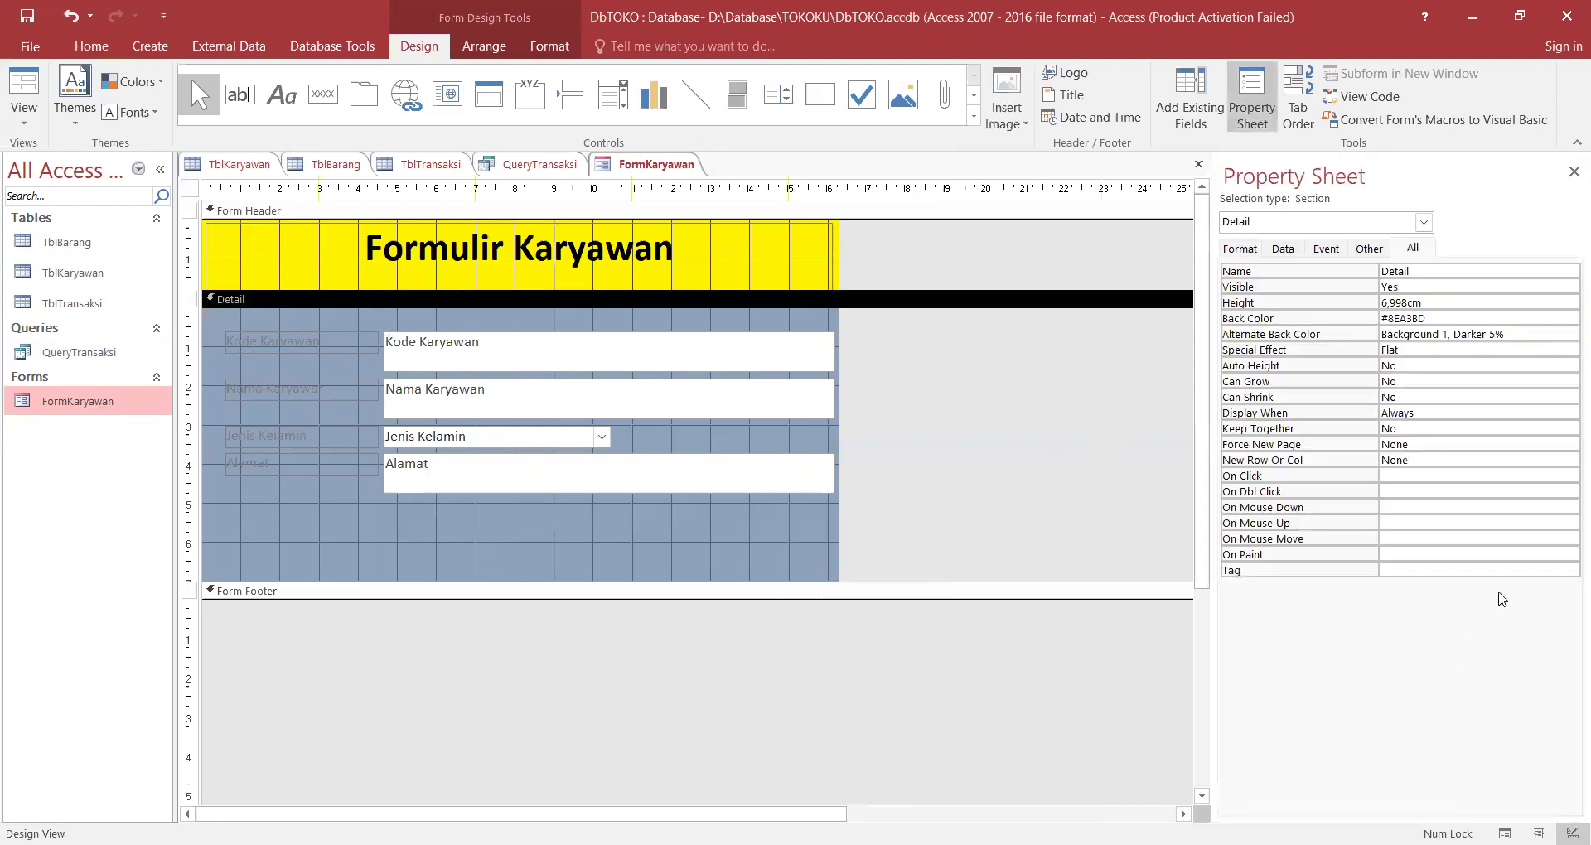
Set the fore color of the Kode Karyawan and Nama Karyawan labels to the black theme color Text 1.
click(283, 345)
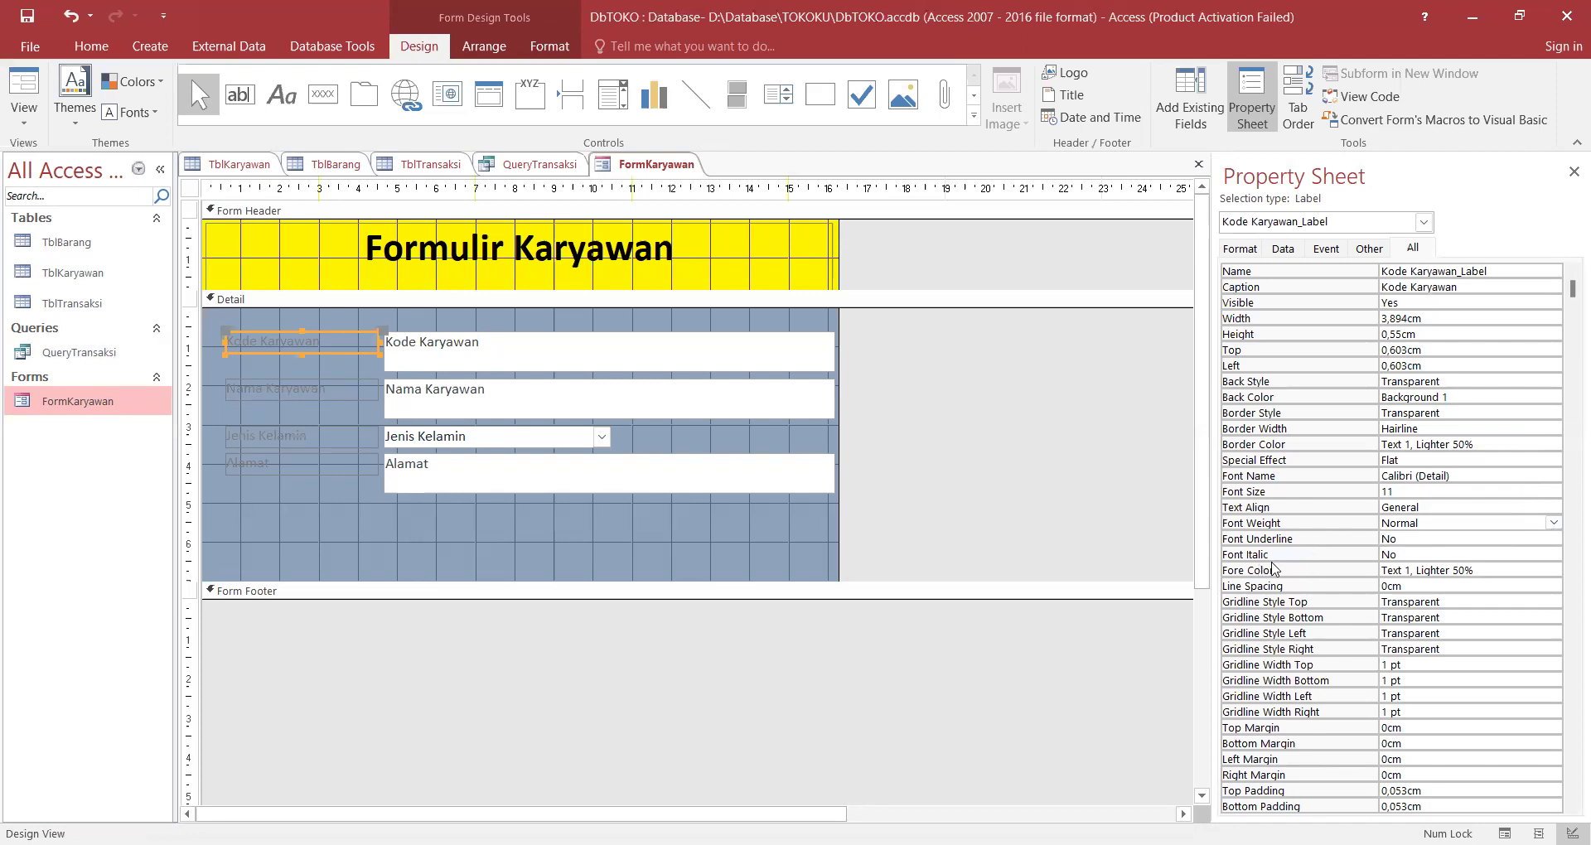
click(1537, 571)
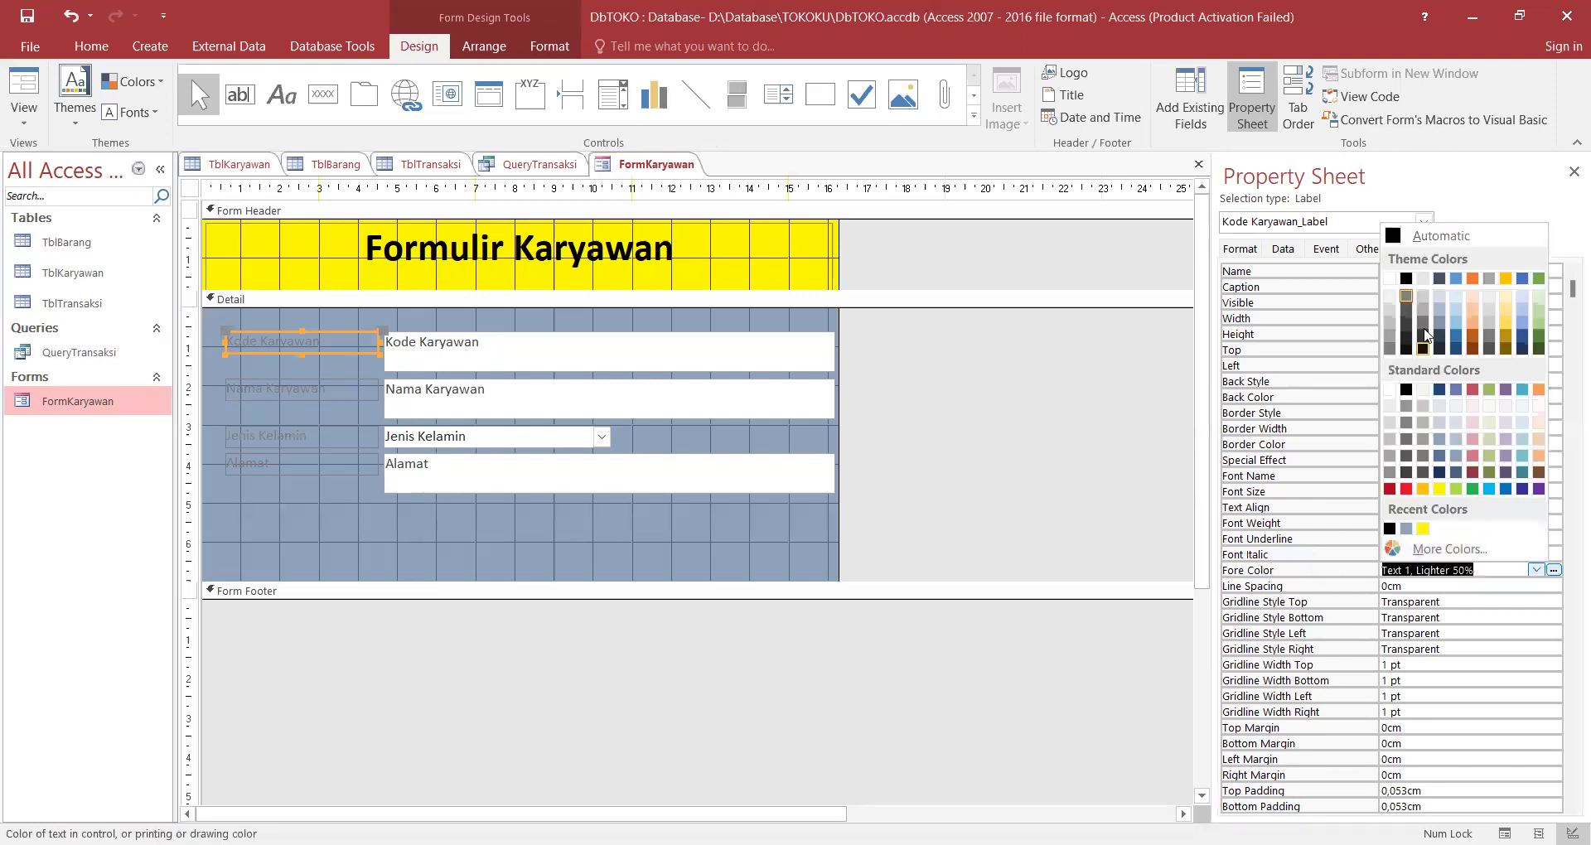
click(1406, 279)
click(295, 396)
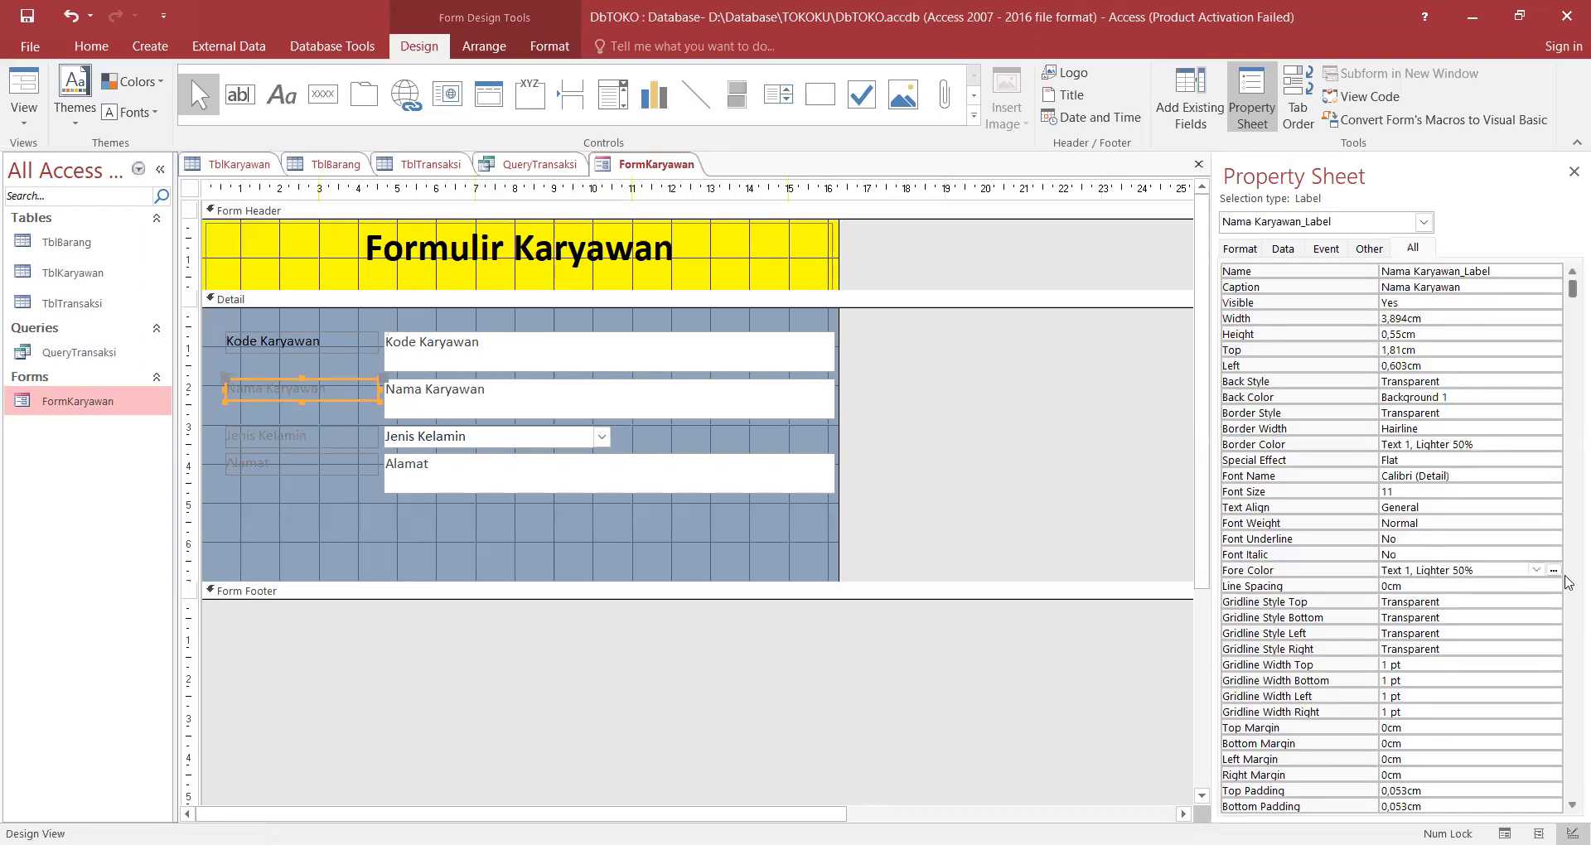
click(1554, 571)
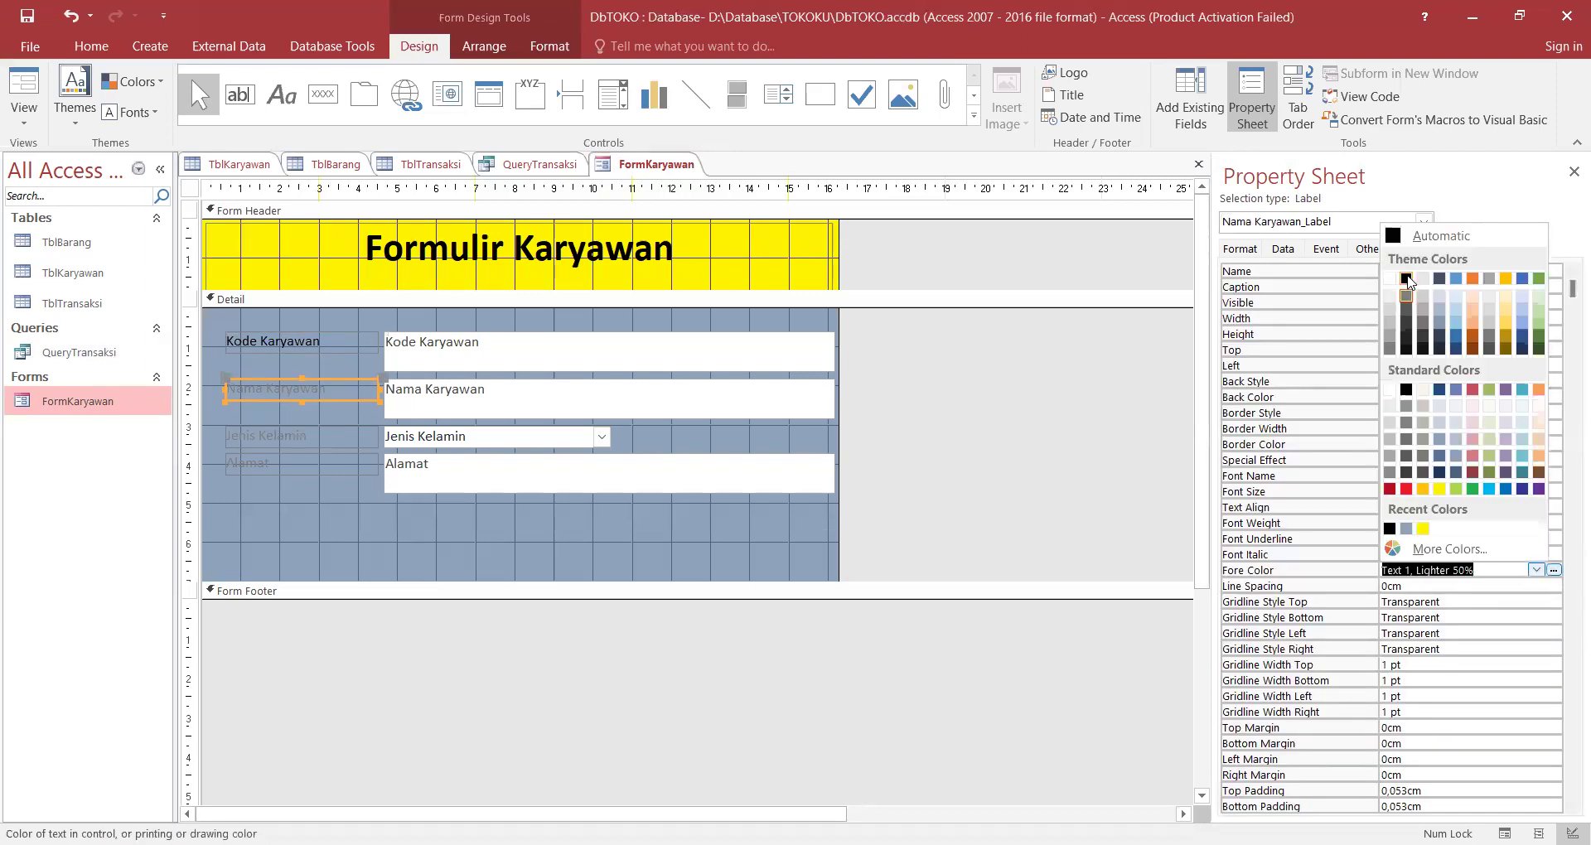
click(315, 446)
Set the fore color of the Jenis Kelamin and Alamat labels to the black theme color Text 1.
click(315, 446)
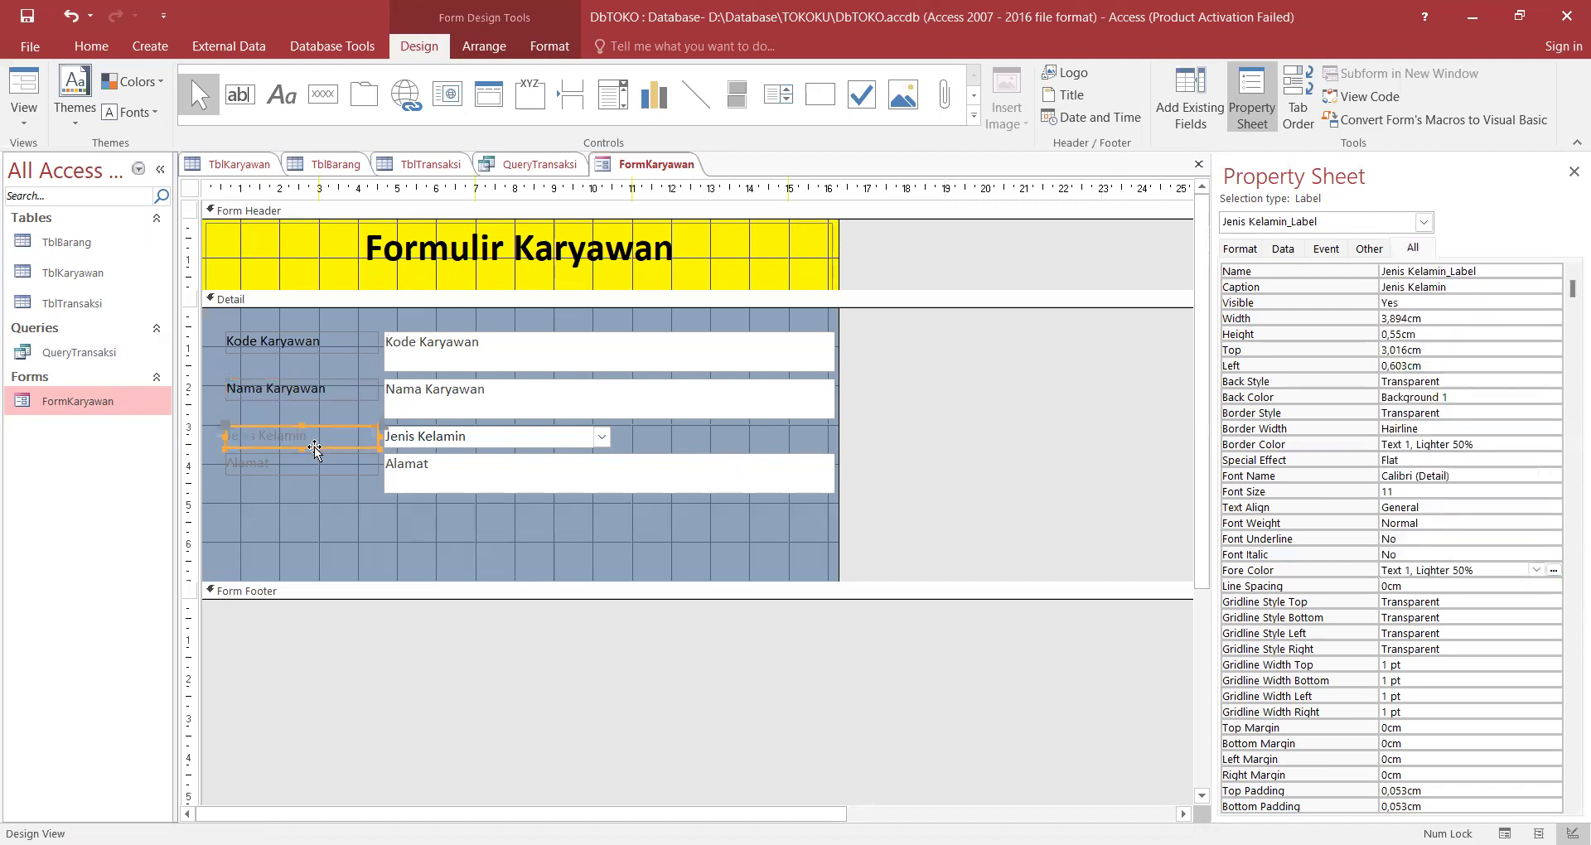
click(1555, 571)
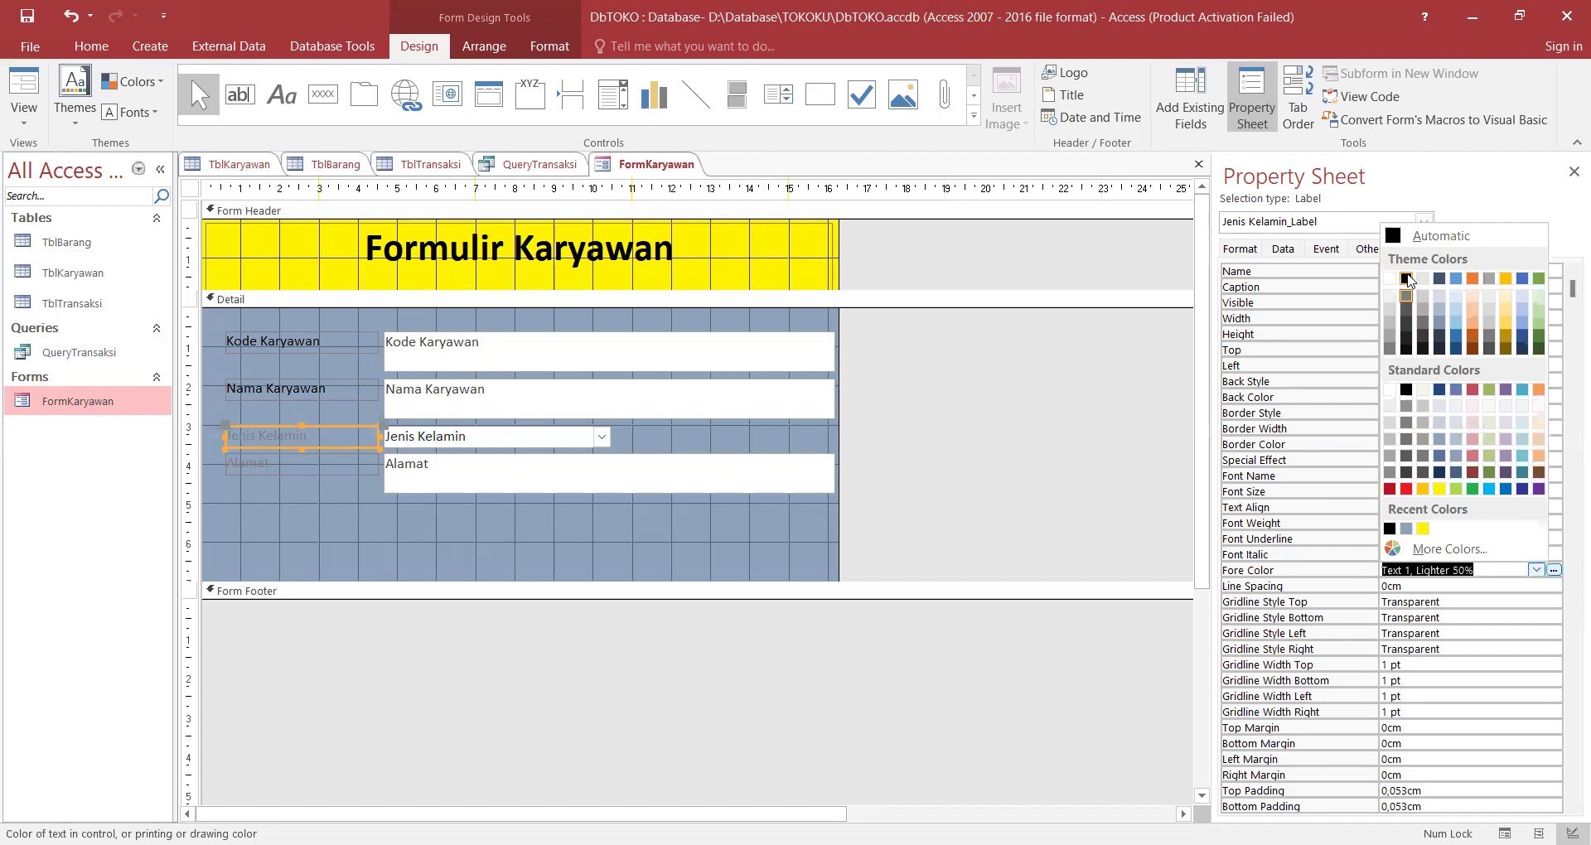
click(1406, 279)
click(338, 466)
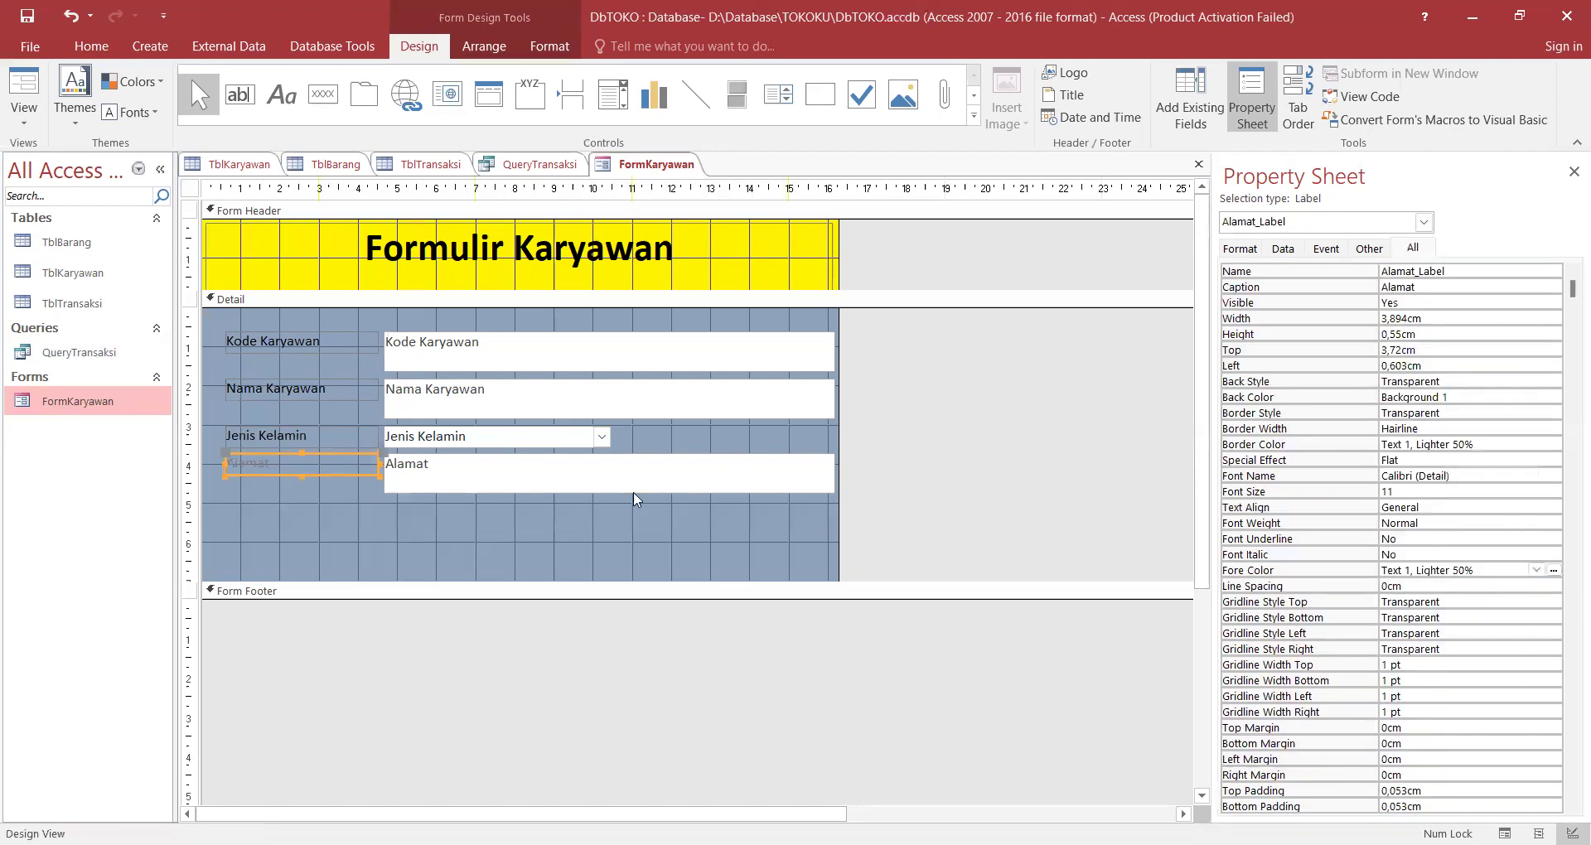
click(1554, 570)
click(1406, 279)
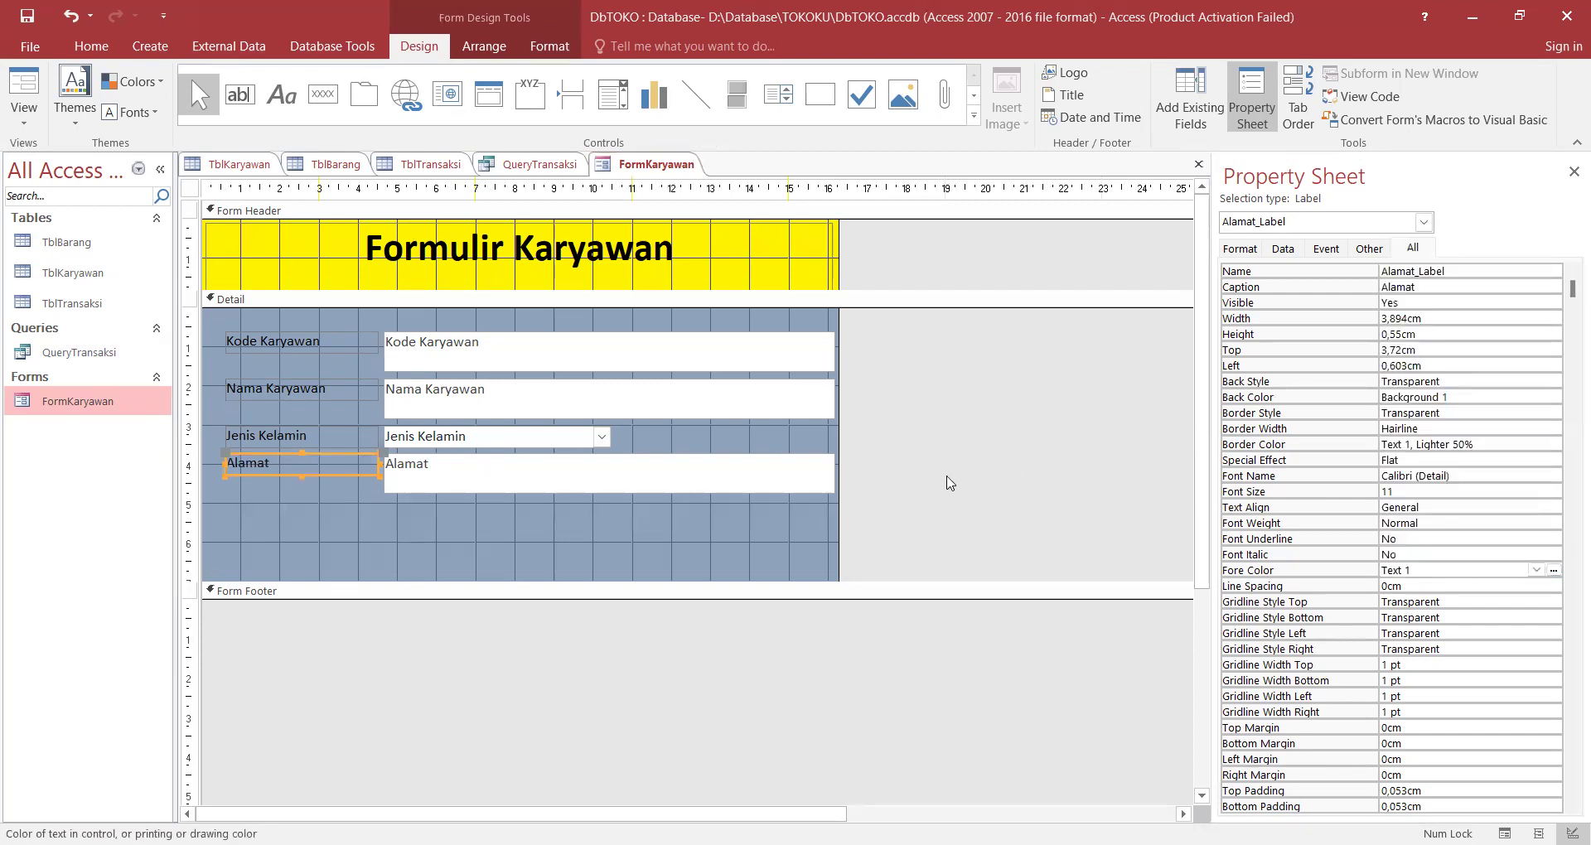
click(949, 483)
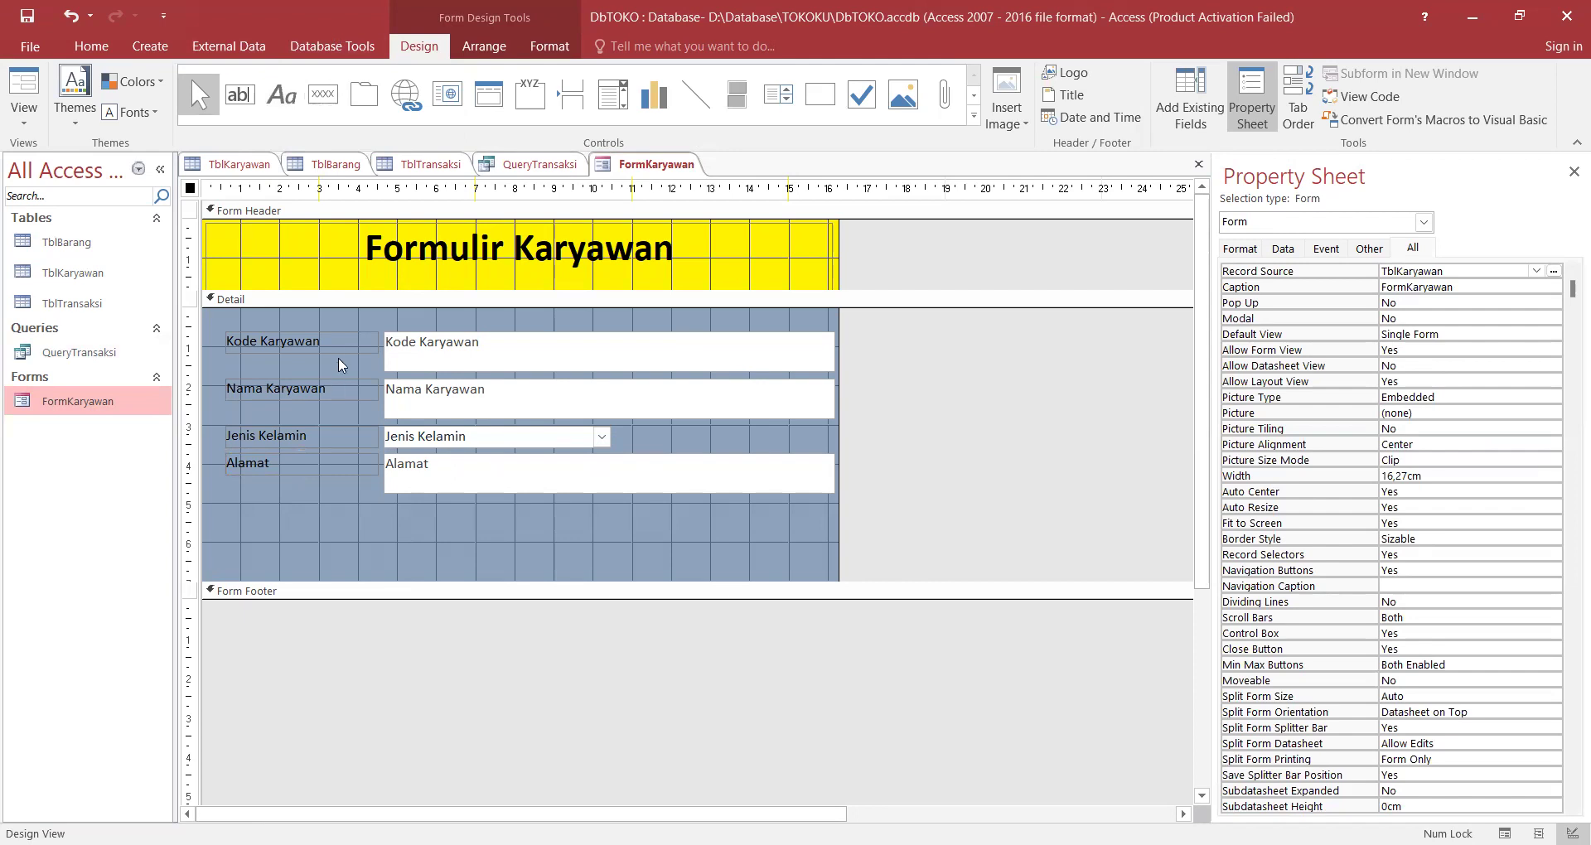
Draw a command button about 3.2 by 0.9 cm below the Alamat field and assign it the Record Operations action Add New Record.
click(322, 113)
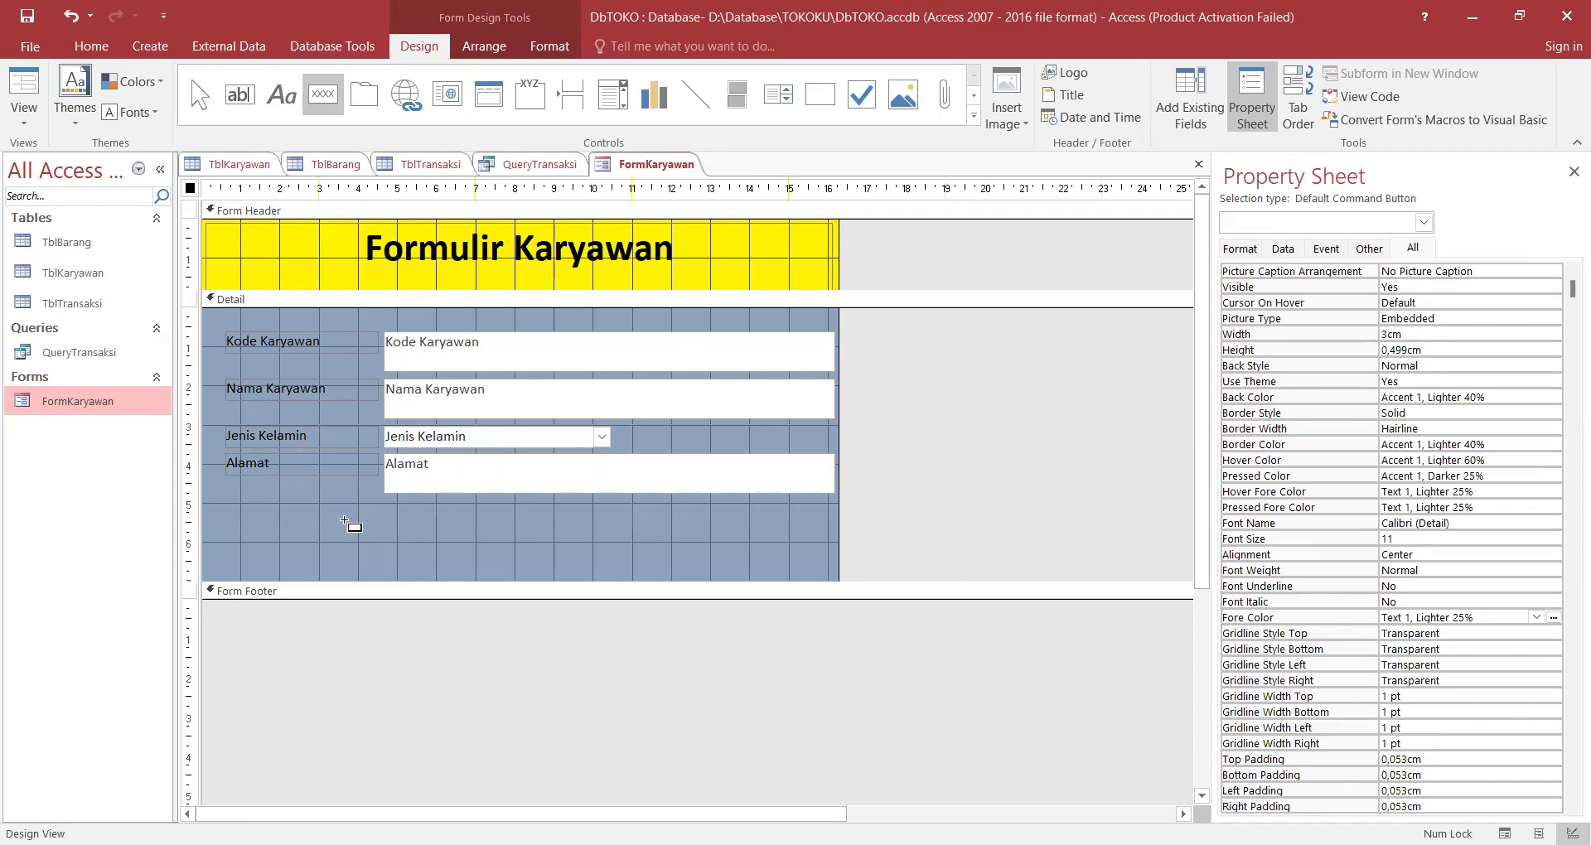
drag(381, 512, 505, 548)
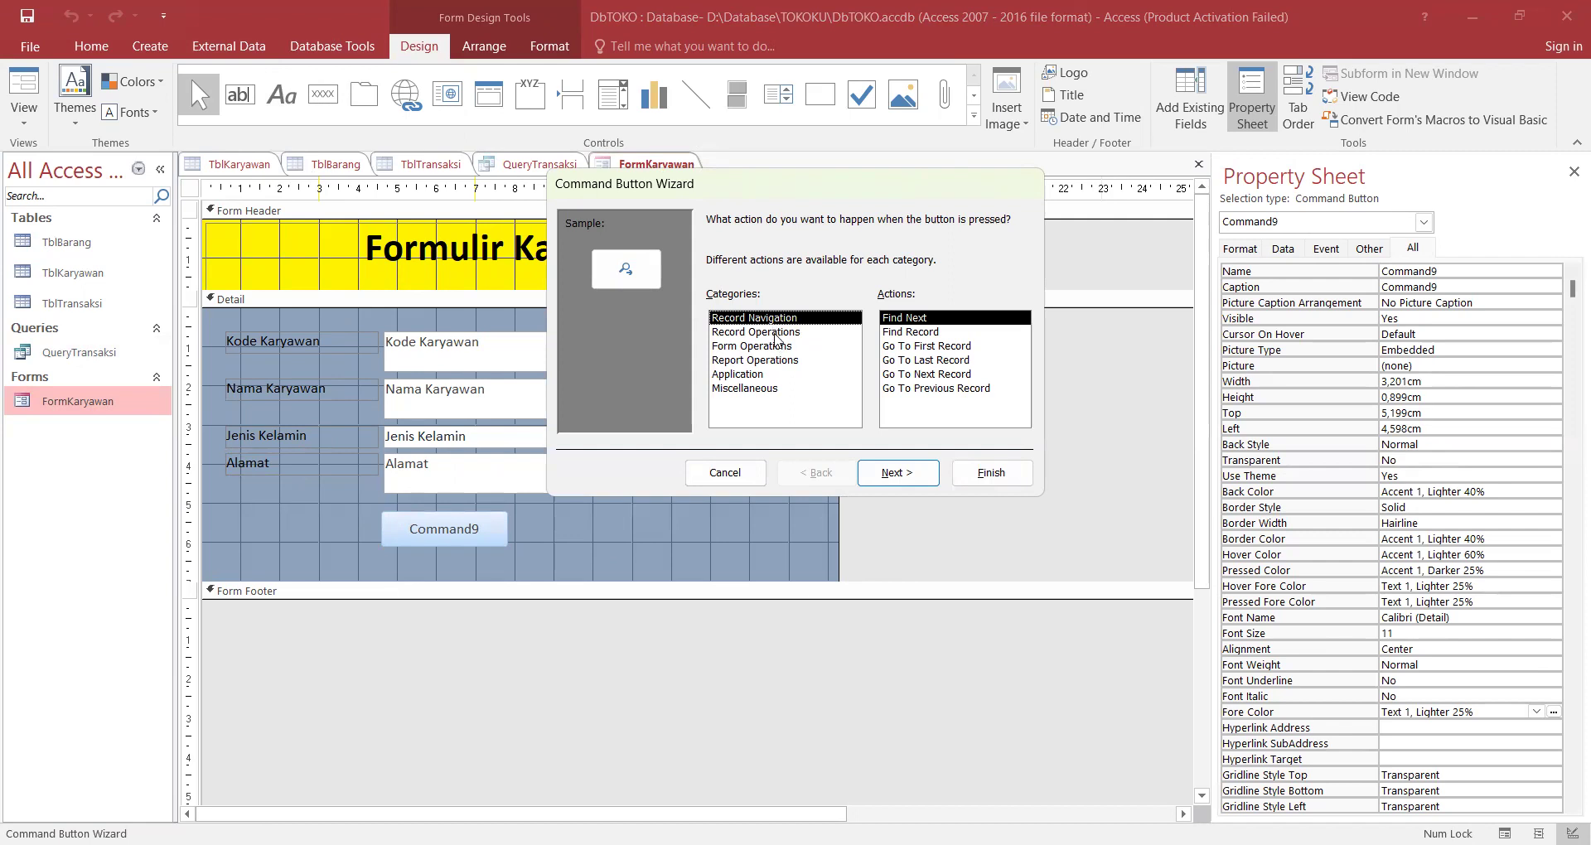
click(775, 333)
click(754, 347)
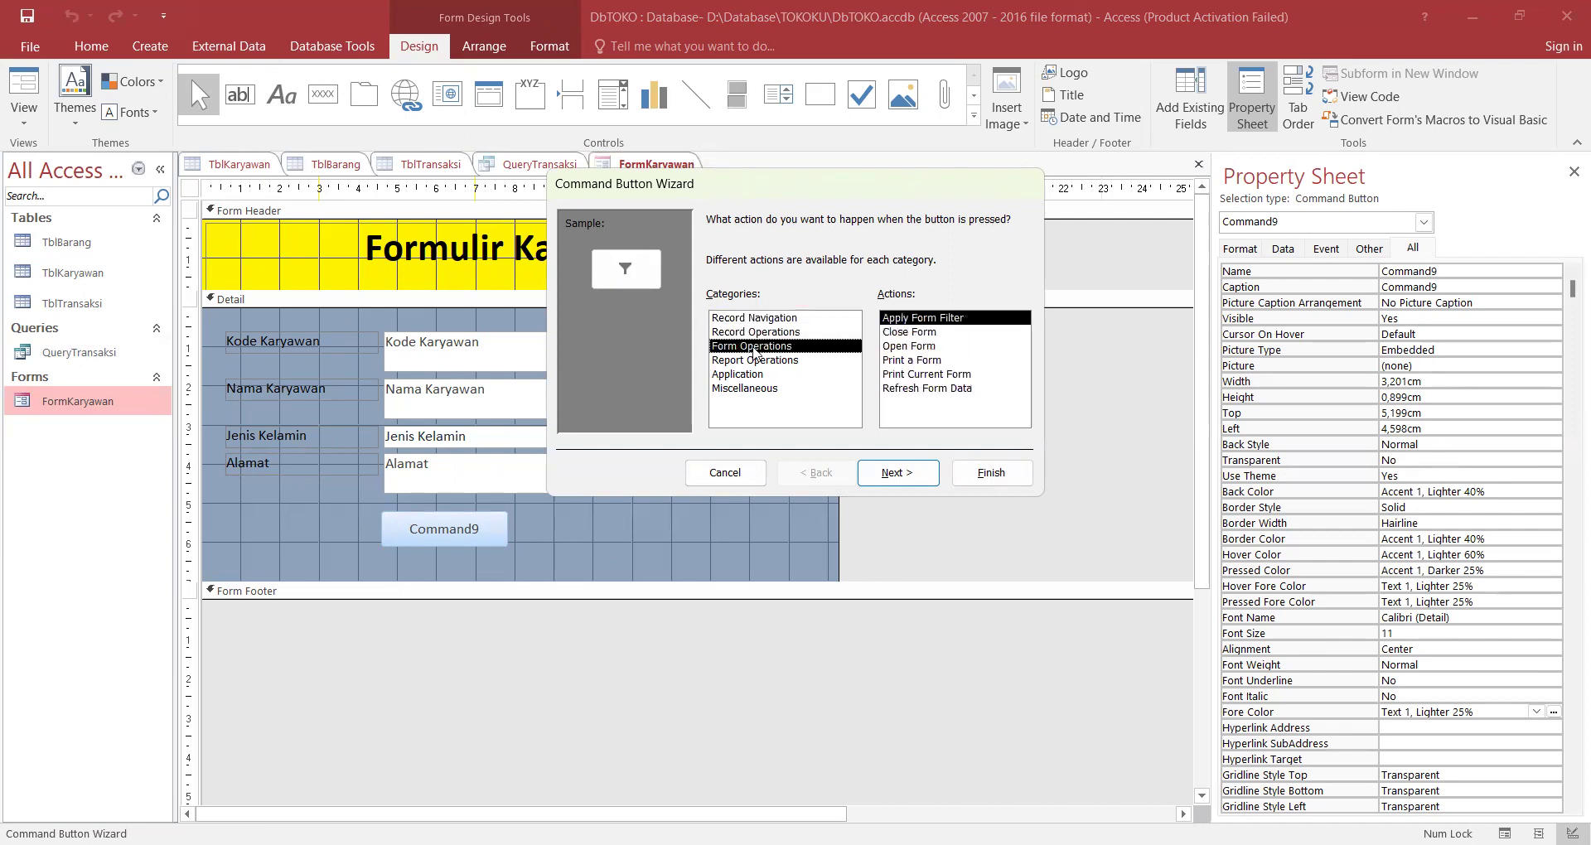
click(771, 332)
click(768, 347)
click(755, 333)
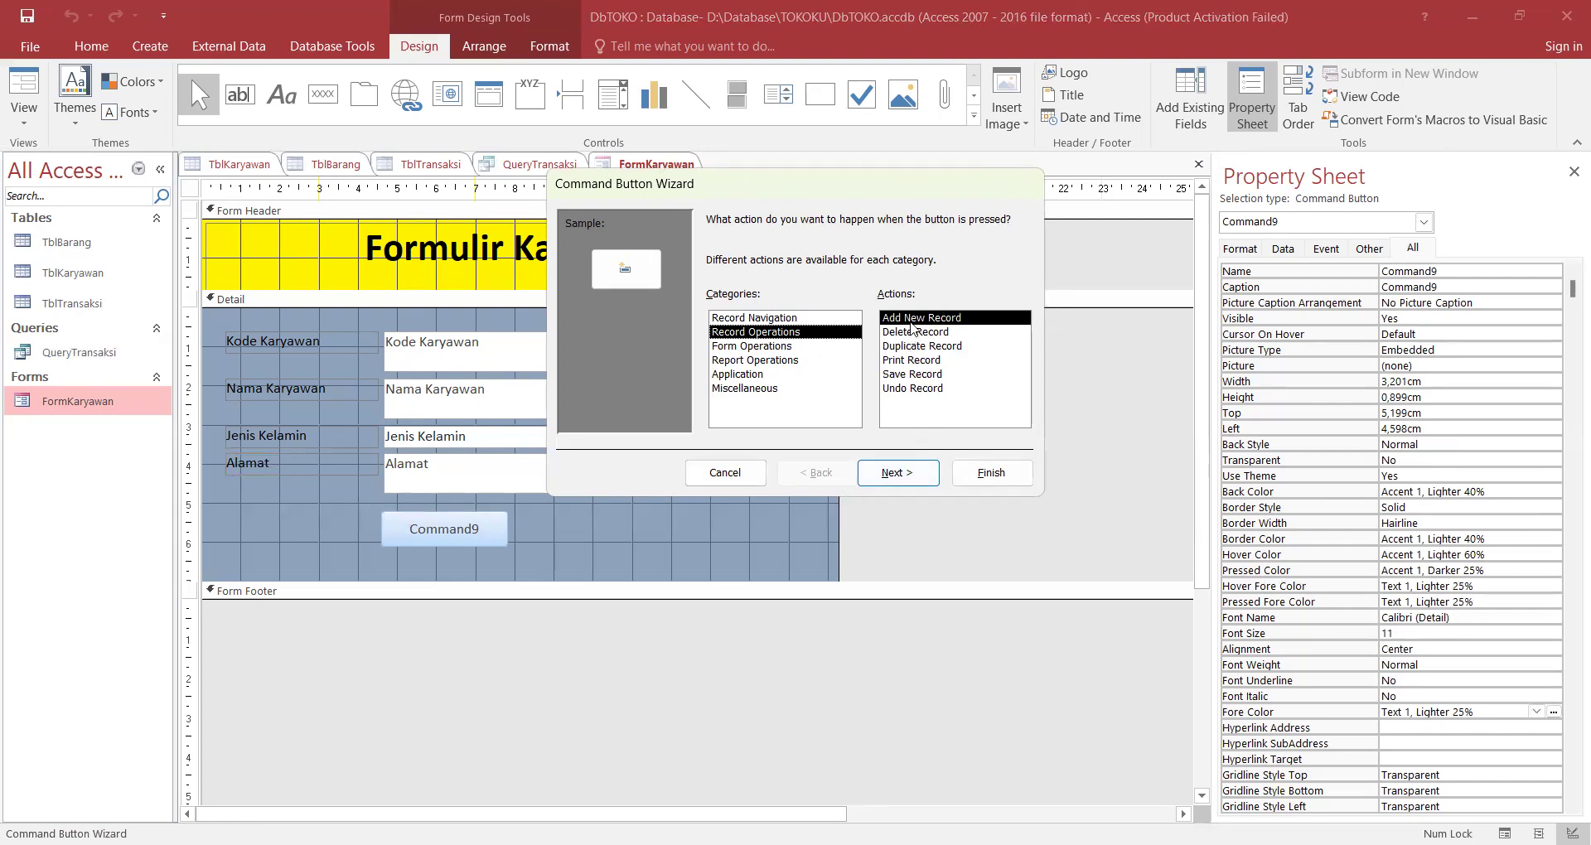
click(899, 471)
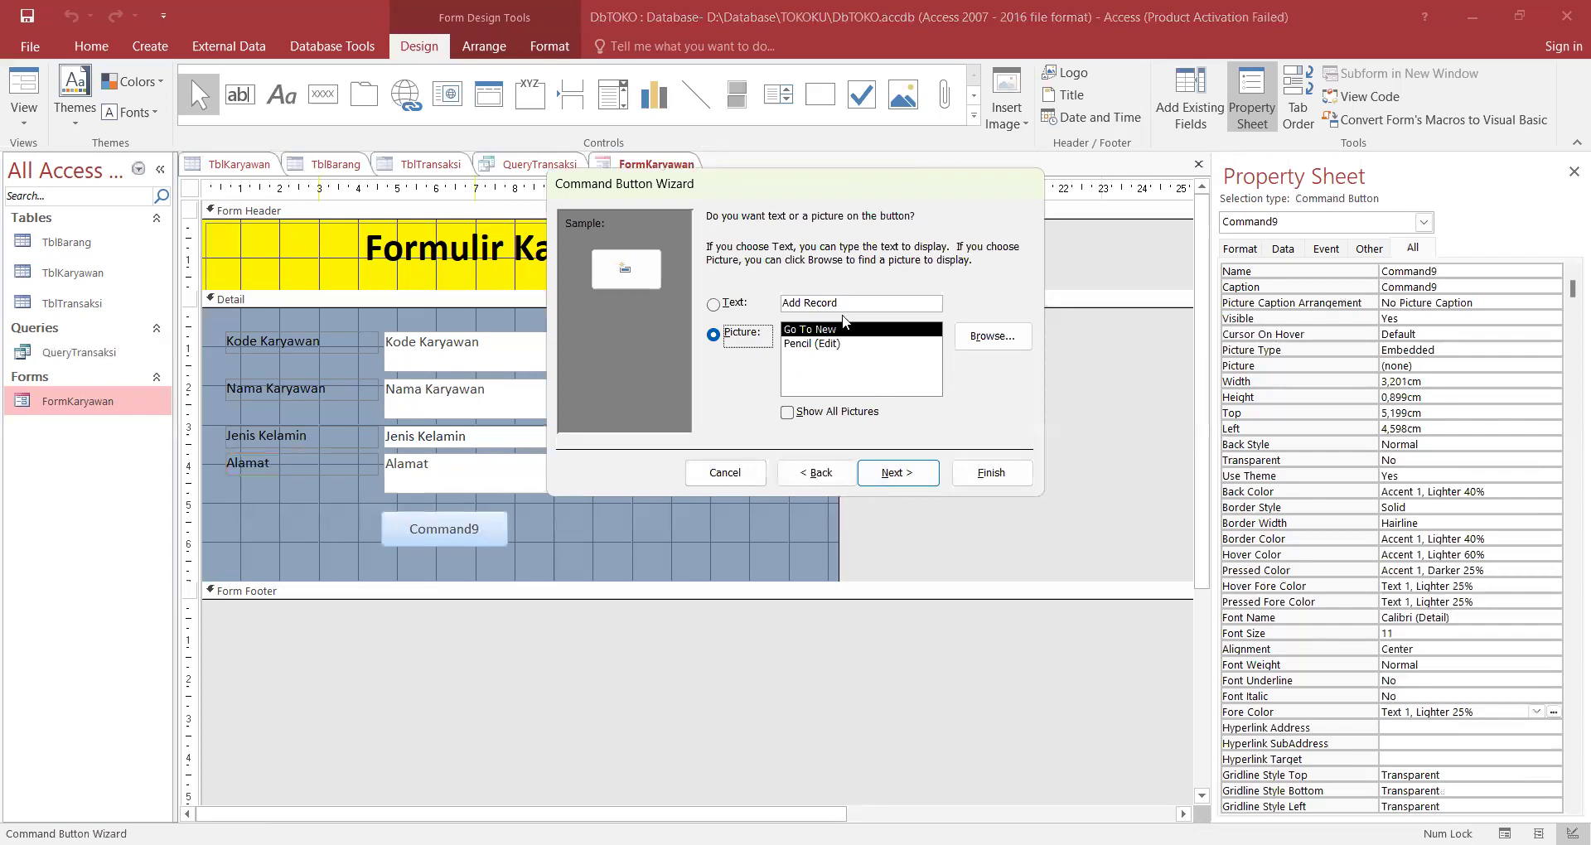
Give the new button the text Tambah Data instead of a picture, finish its wizard, and nudge it up to about 5.1 cm from the section's top.
drag(846, 302, 757, 306)
click(754, 307)
text(S)
key(BackSpace)
key(BackSpace)
text(Taba)
key(BackSpace)
key(BackSpace)
text(mbah Data)
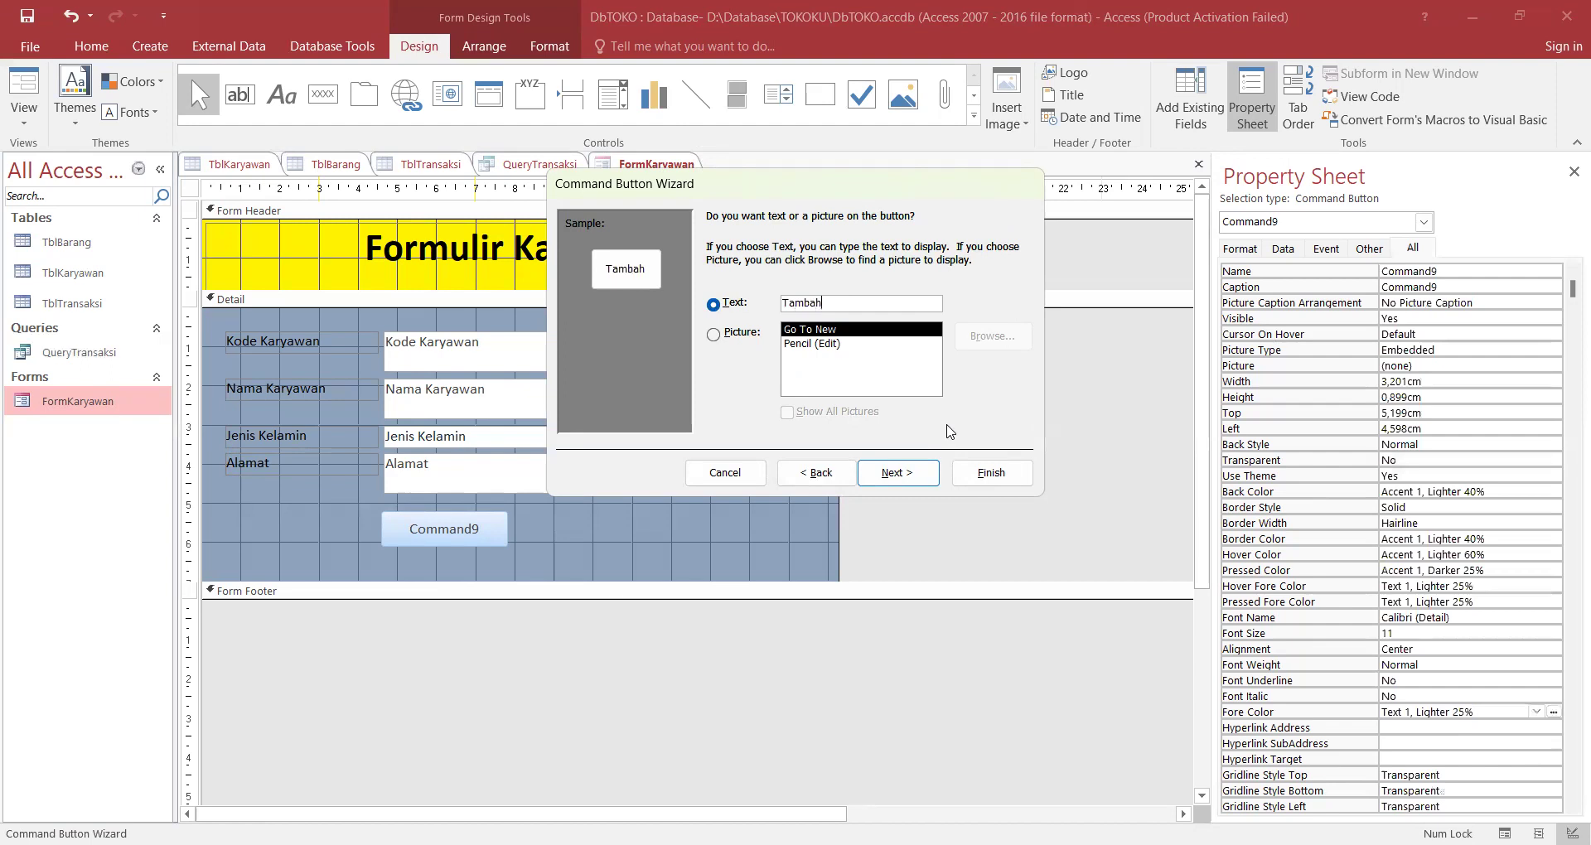
click(919, 476)
click(976, 482)
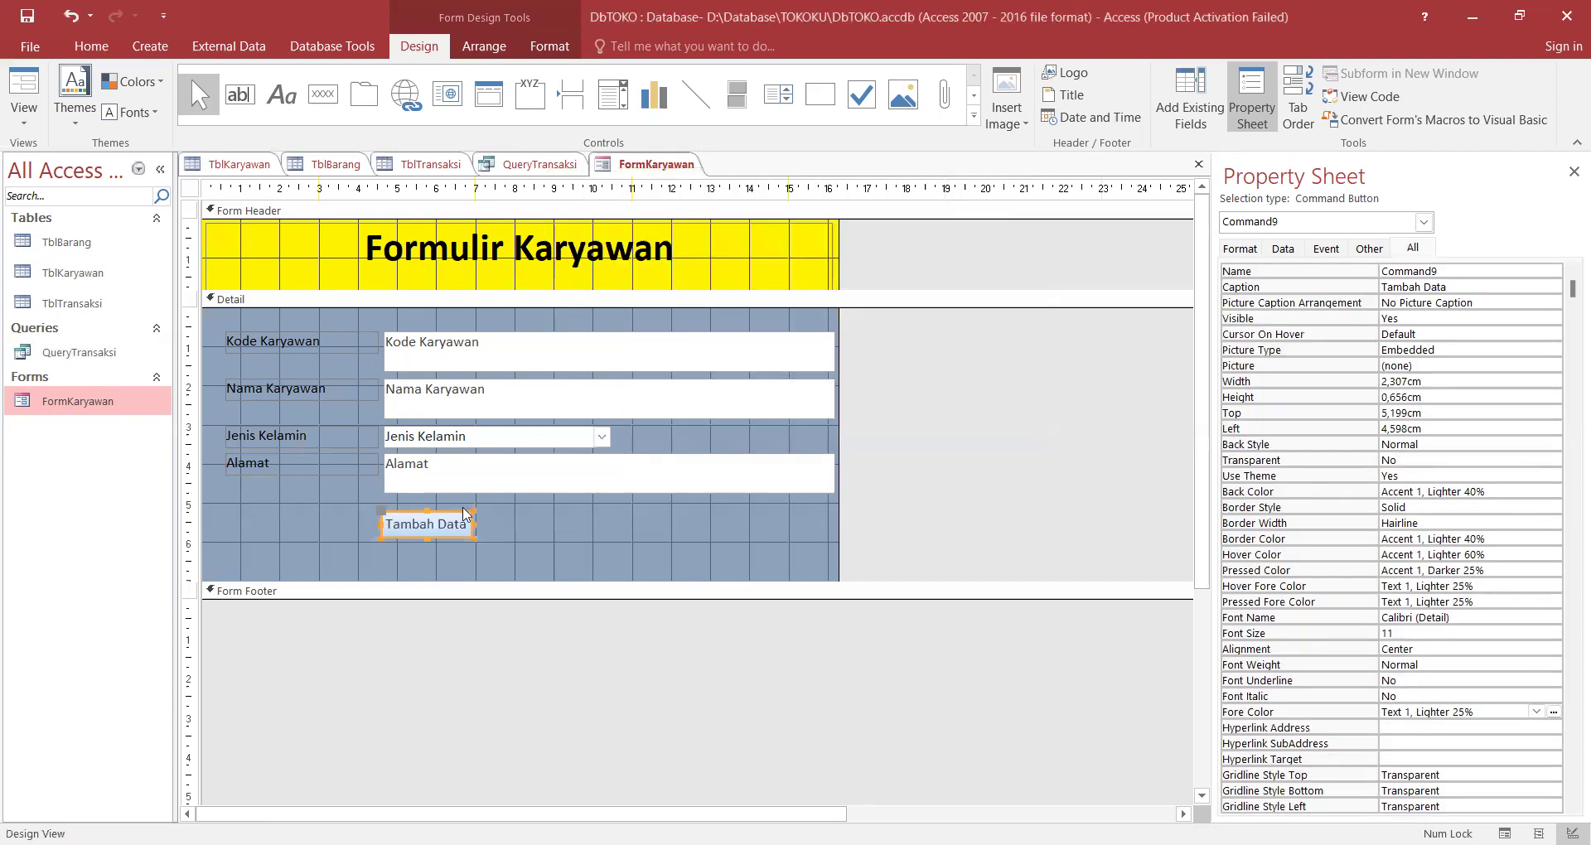
click(435, 527)
drag(433, 525, 433, 527)
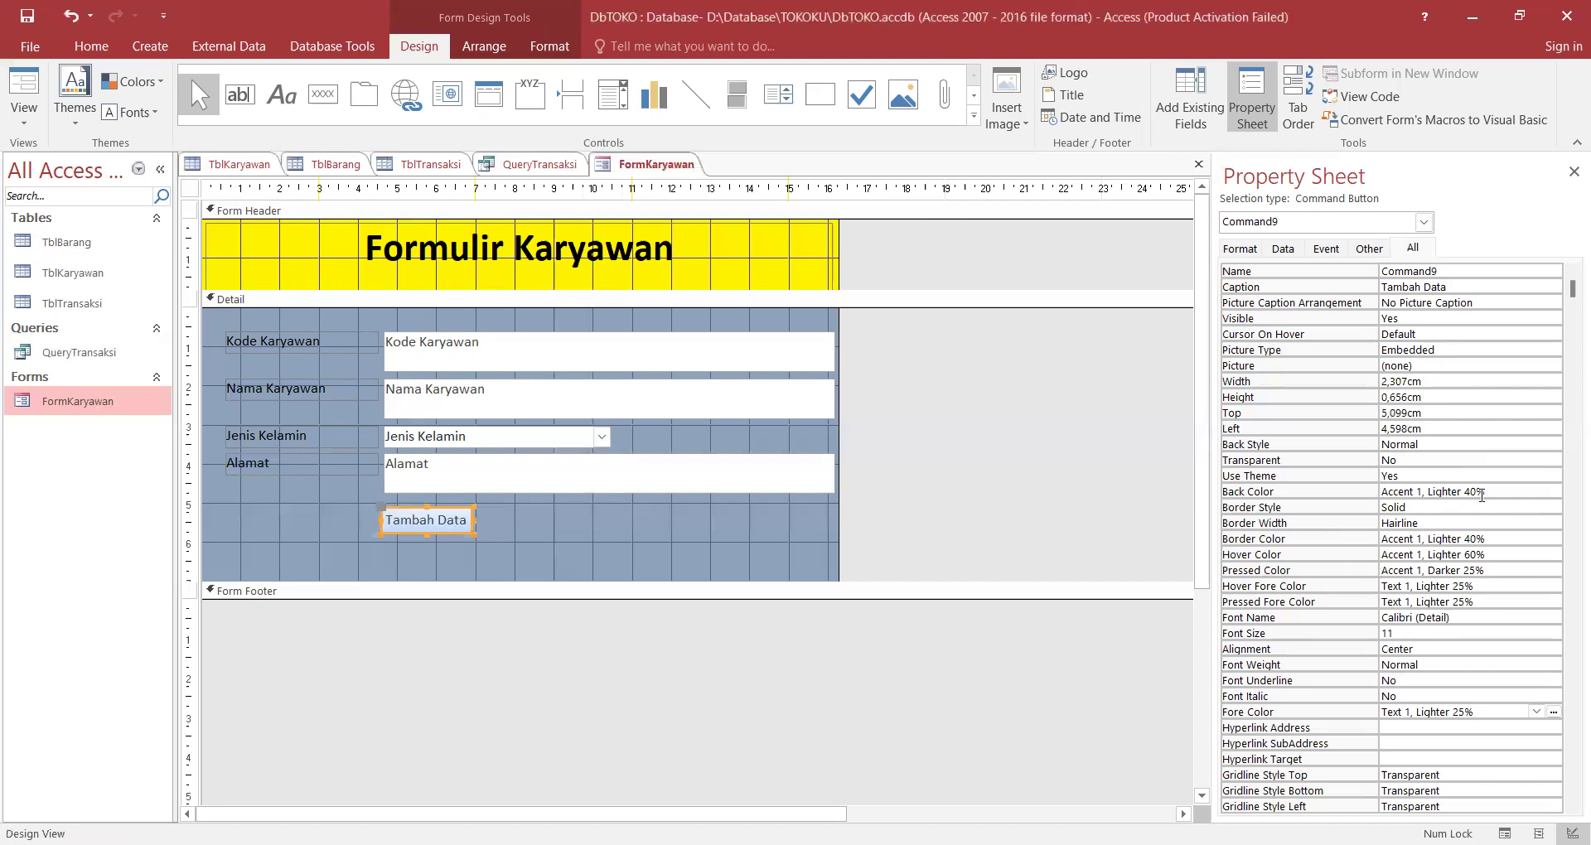
Set the Tambah Data button's border color and back color to red #ED1C24.
click(1537, 539)
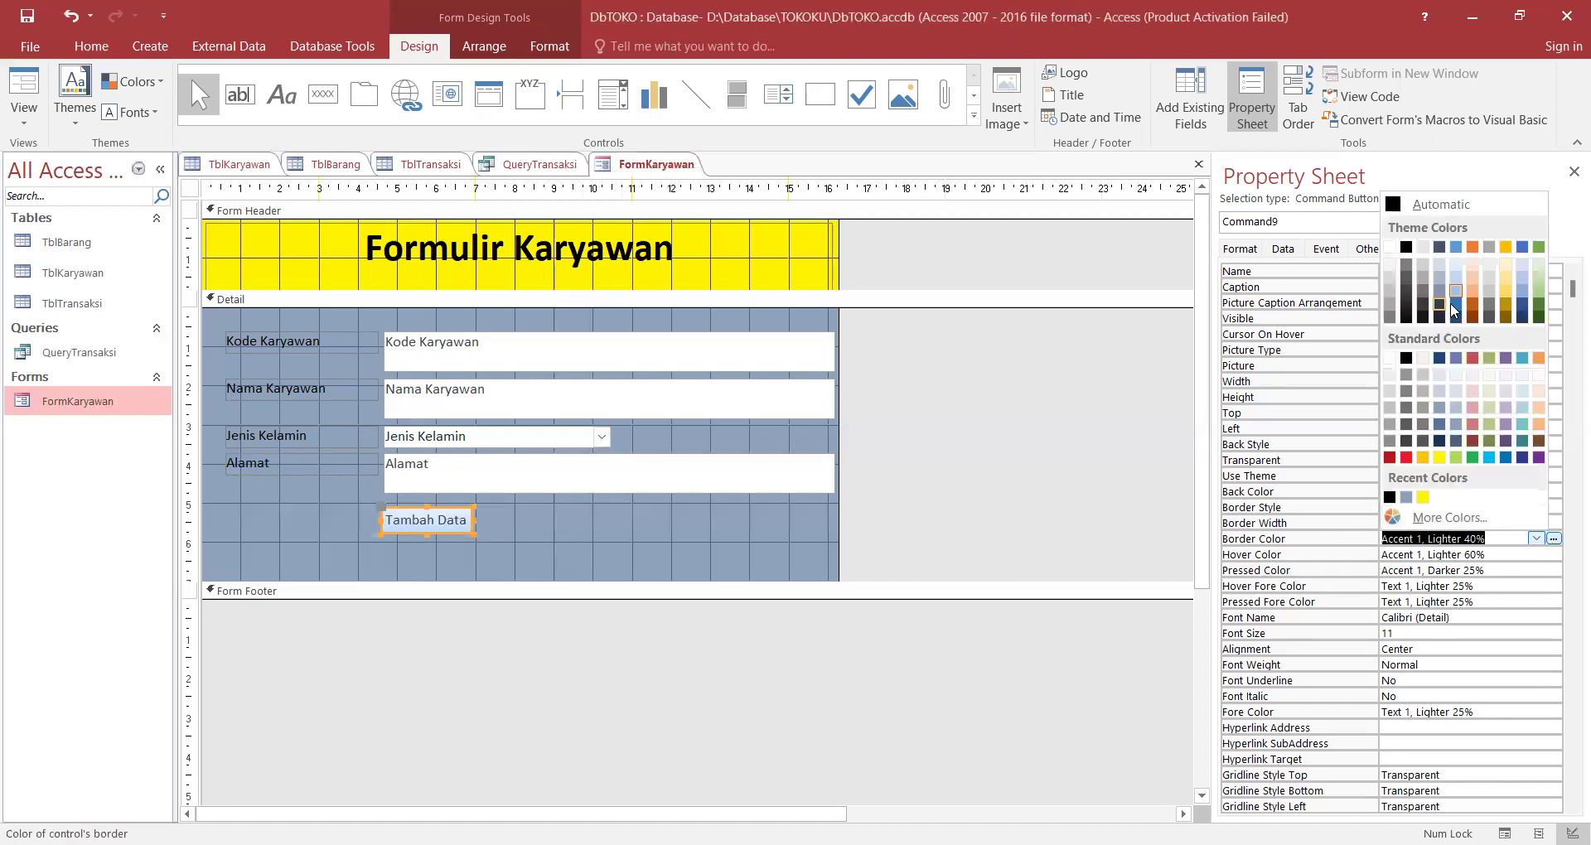
click(1407, 458)
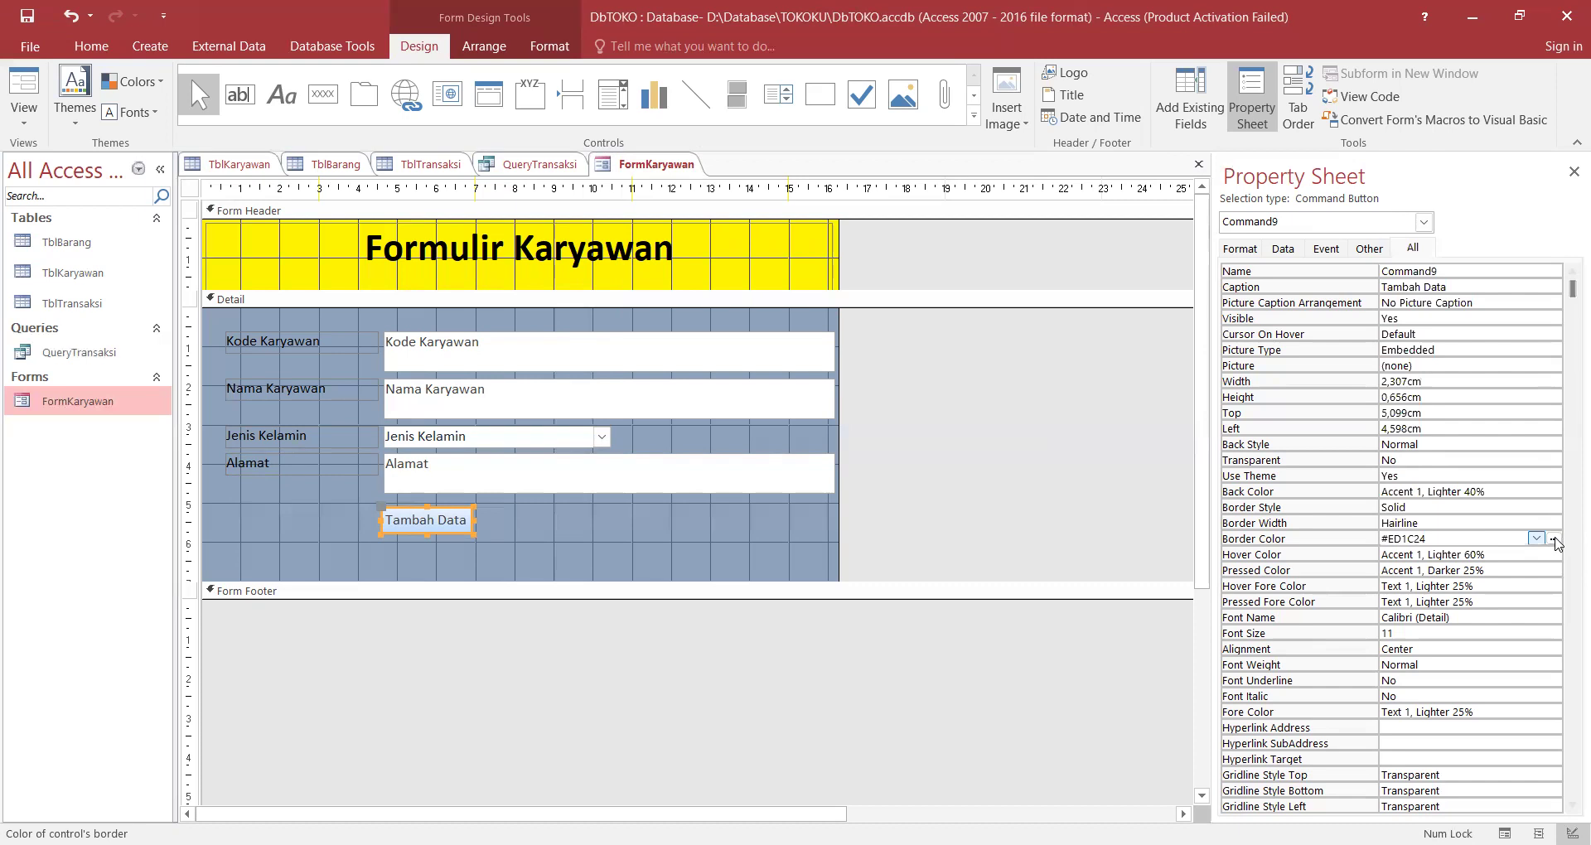
click(1543, 491)
click(1536, 490)
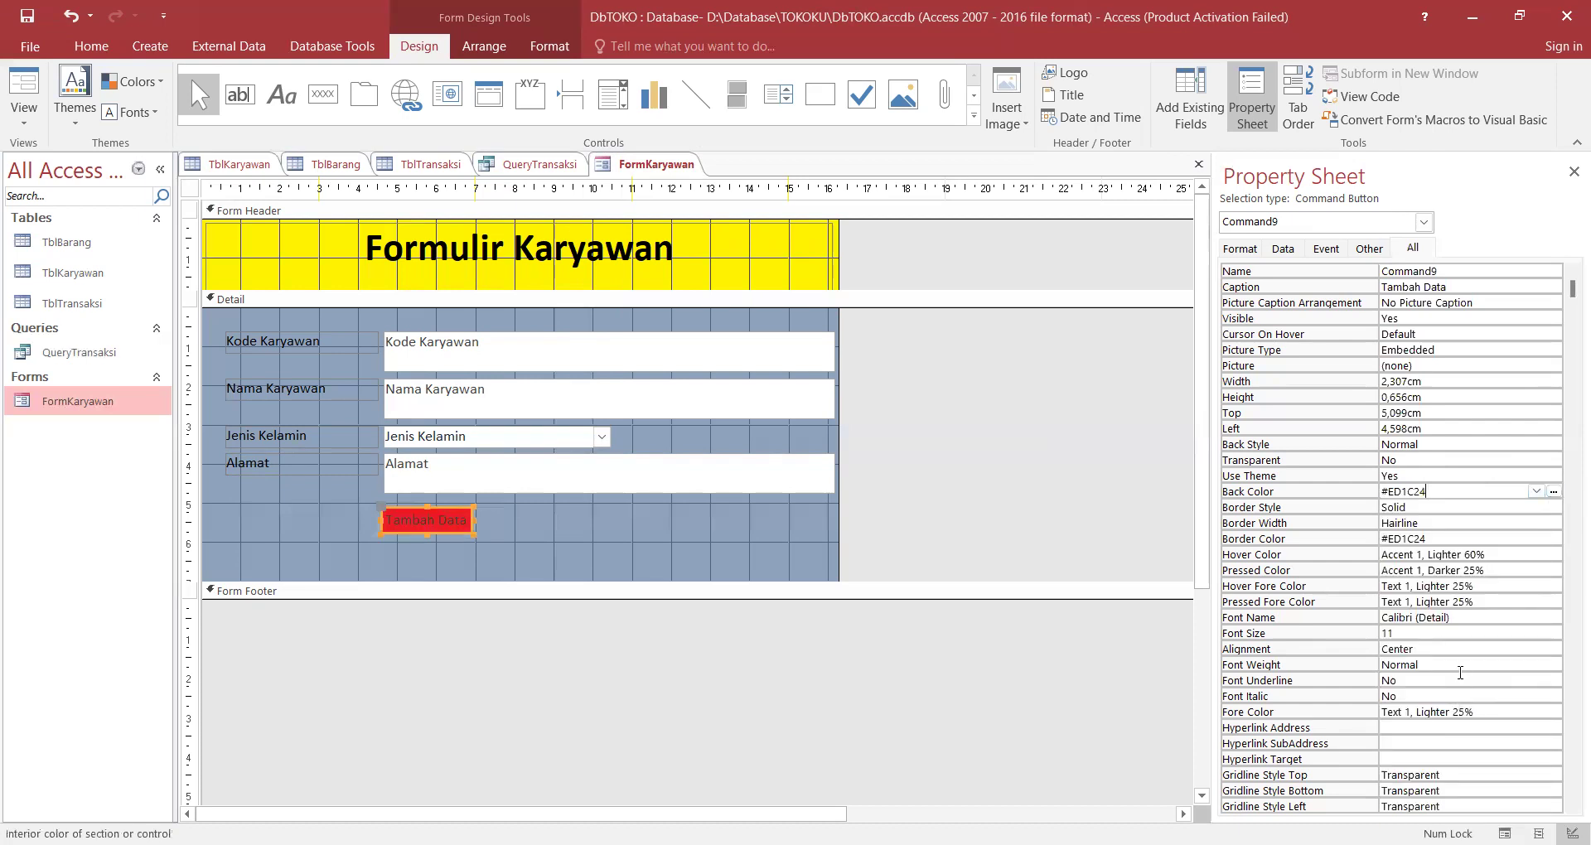
Set the Tambah Data button's font size to 14 and enlarge the button to about 3.4 by 1 cm.
click(1536, 631)
click(1553, 633)
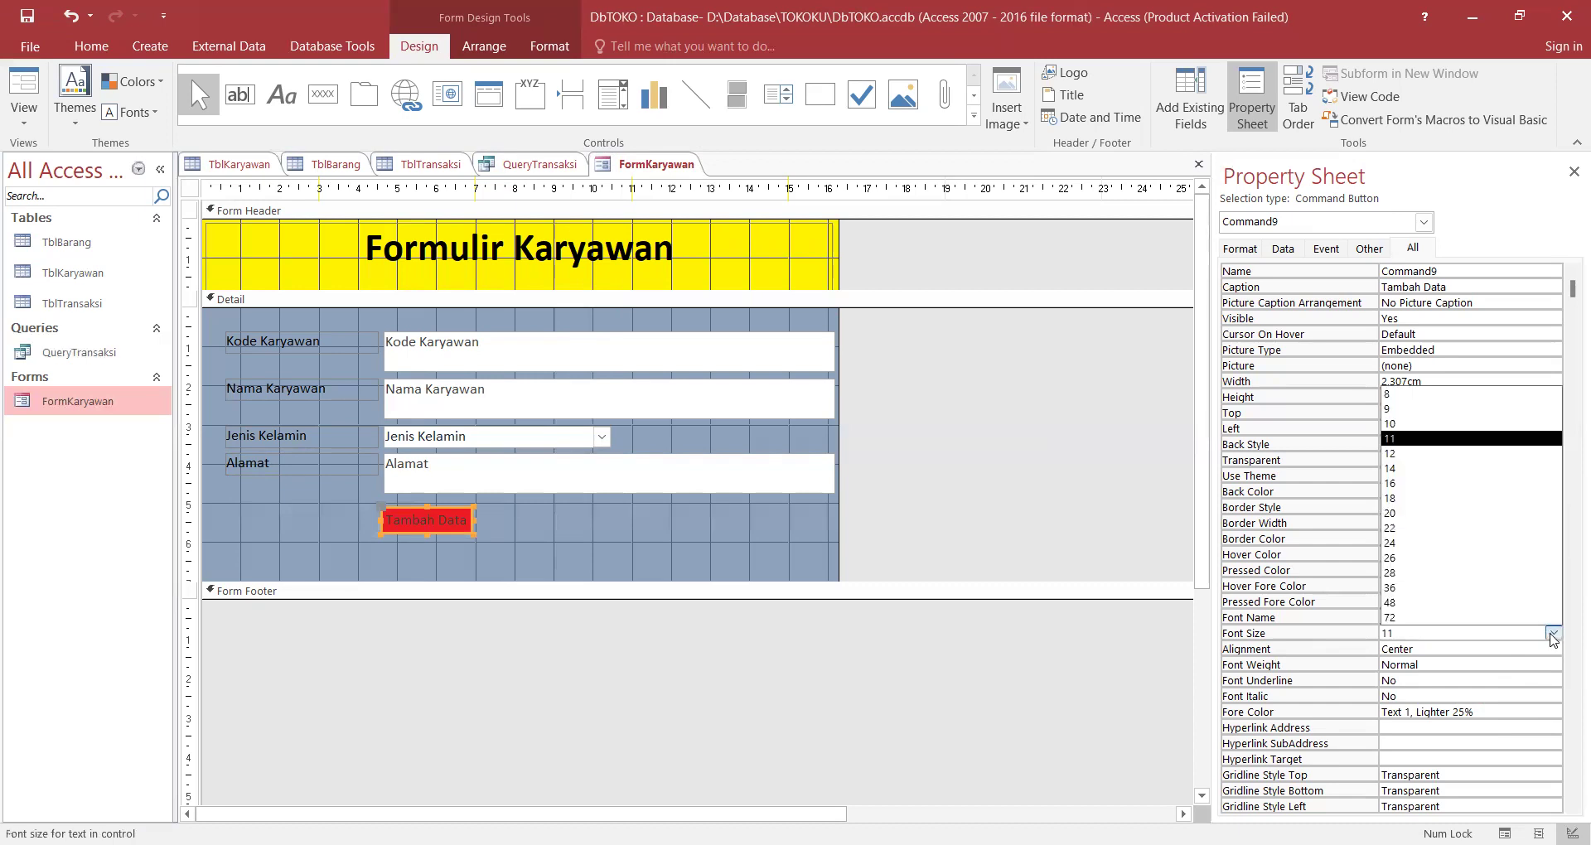
click(1431, 468)
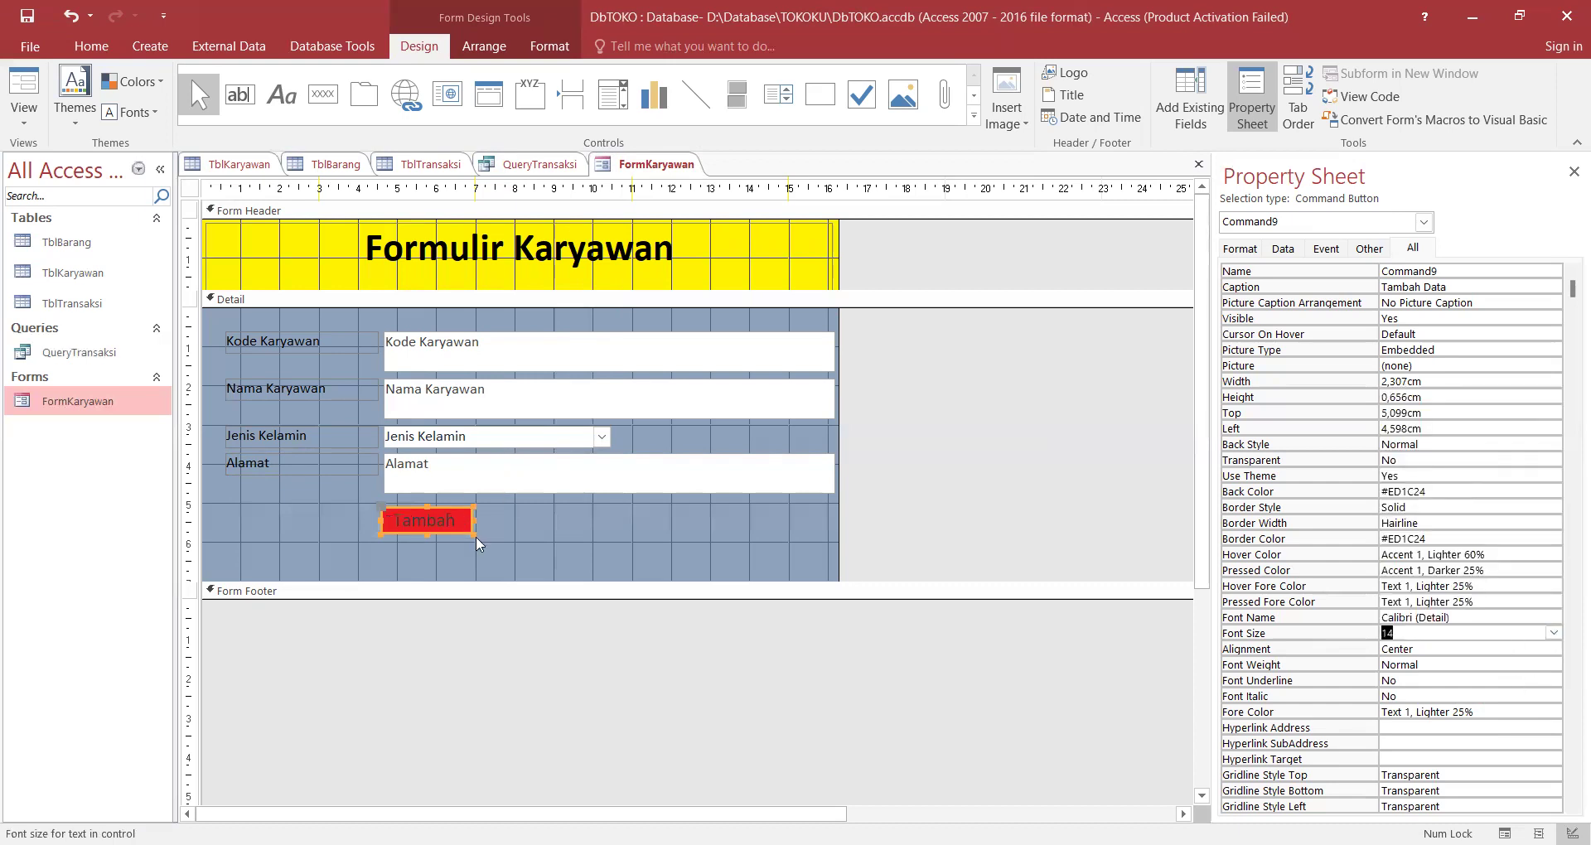
click(472, 535)
click(466, 520)
drag(472, 521, 517, 548)
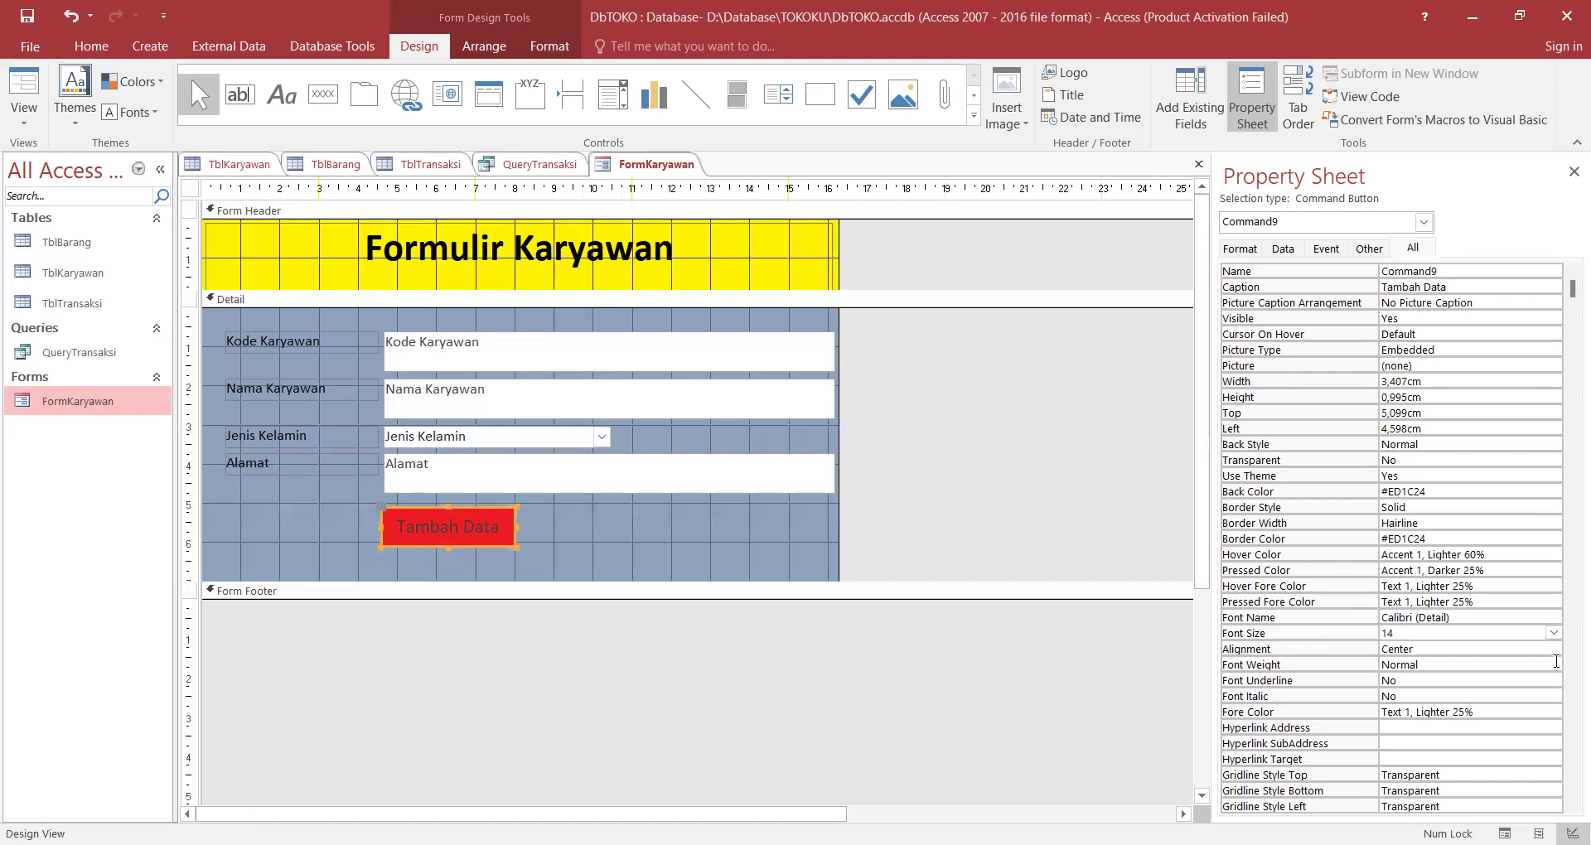
Set the Tambah Data button's fore color to white #FFFFFF.
click(1556, 714)
click(1554, 713)
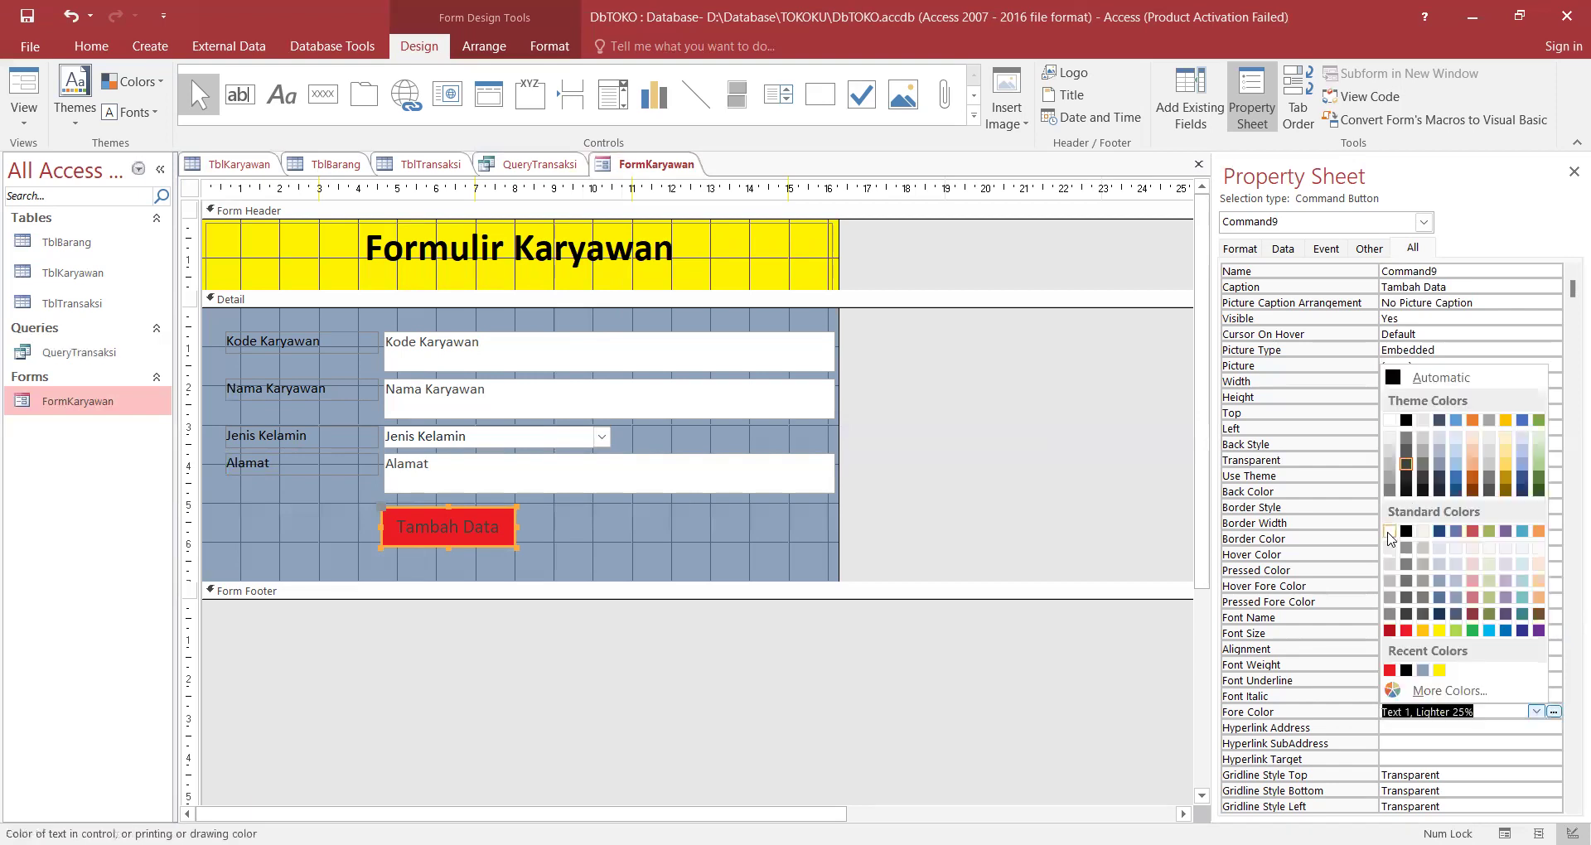
click(1389, 533)
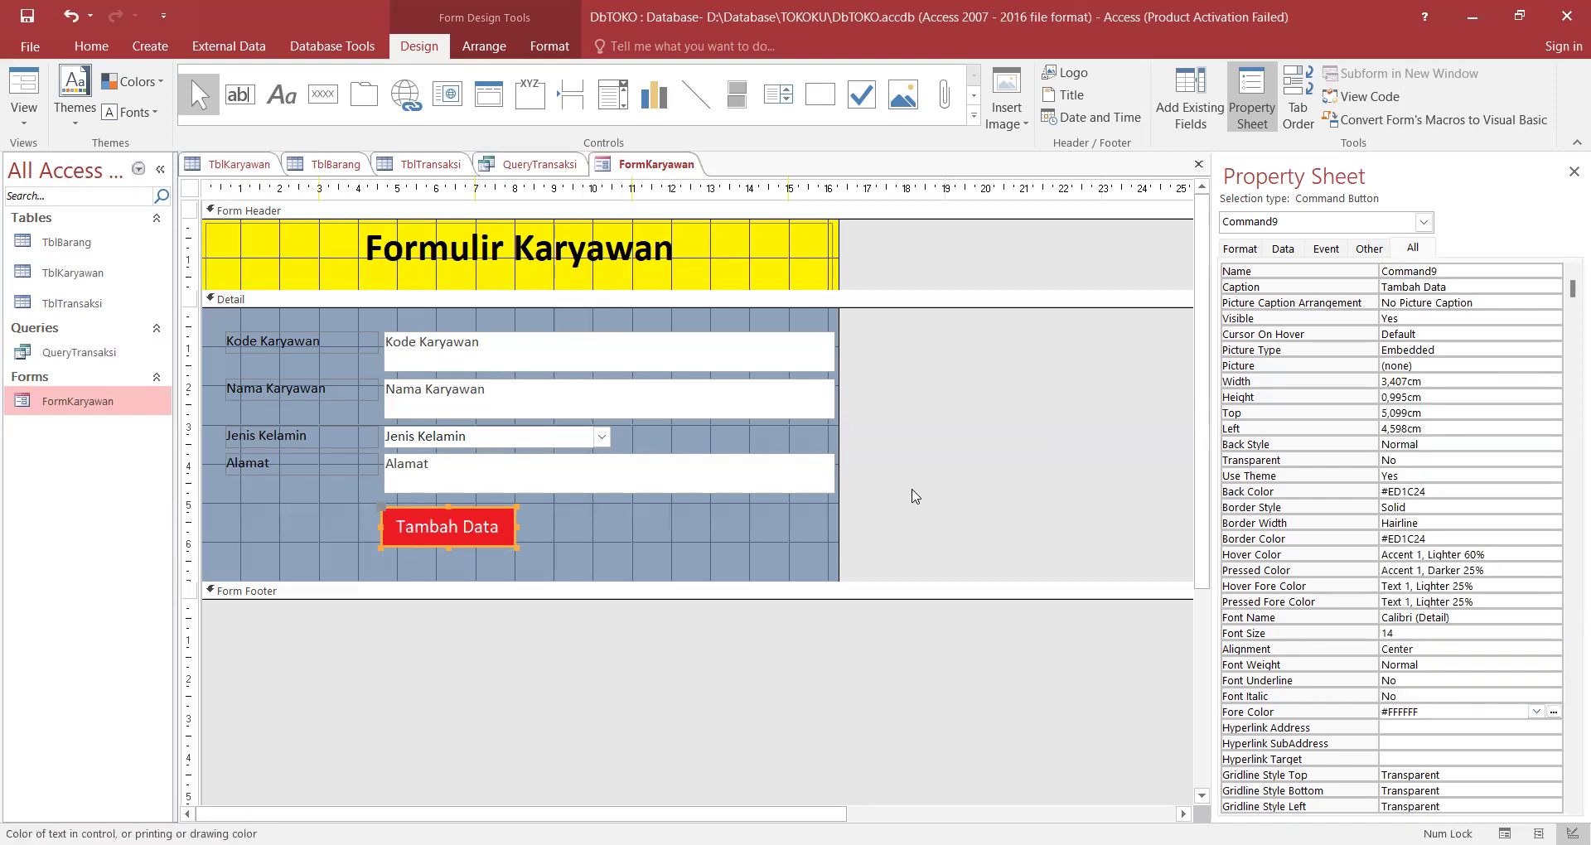
Display FormKaryawan in Form view and move past the existing employee records to a blank new record.
click(913, 496)
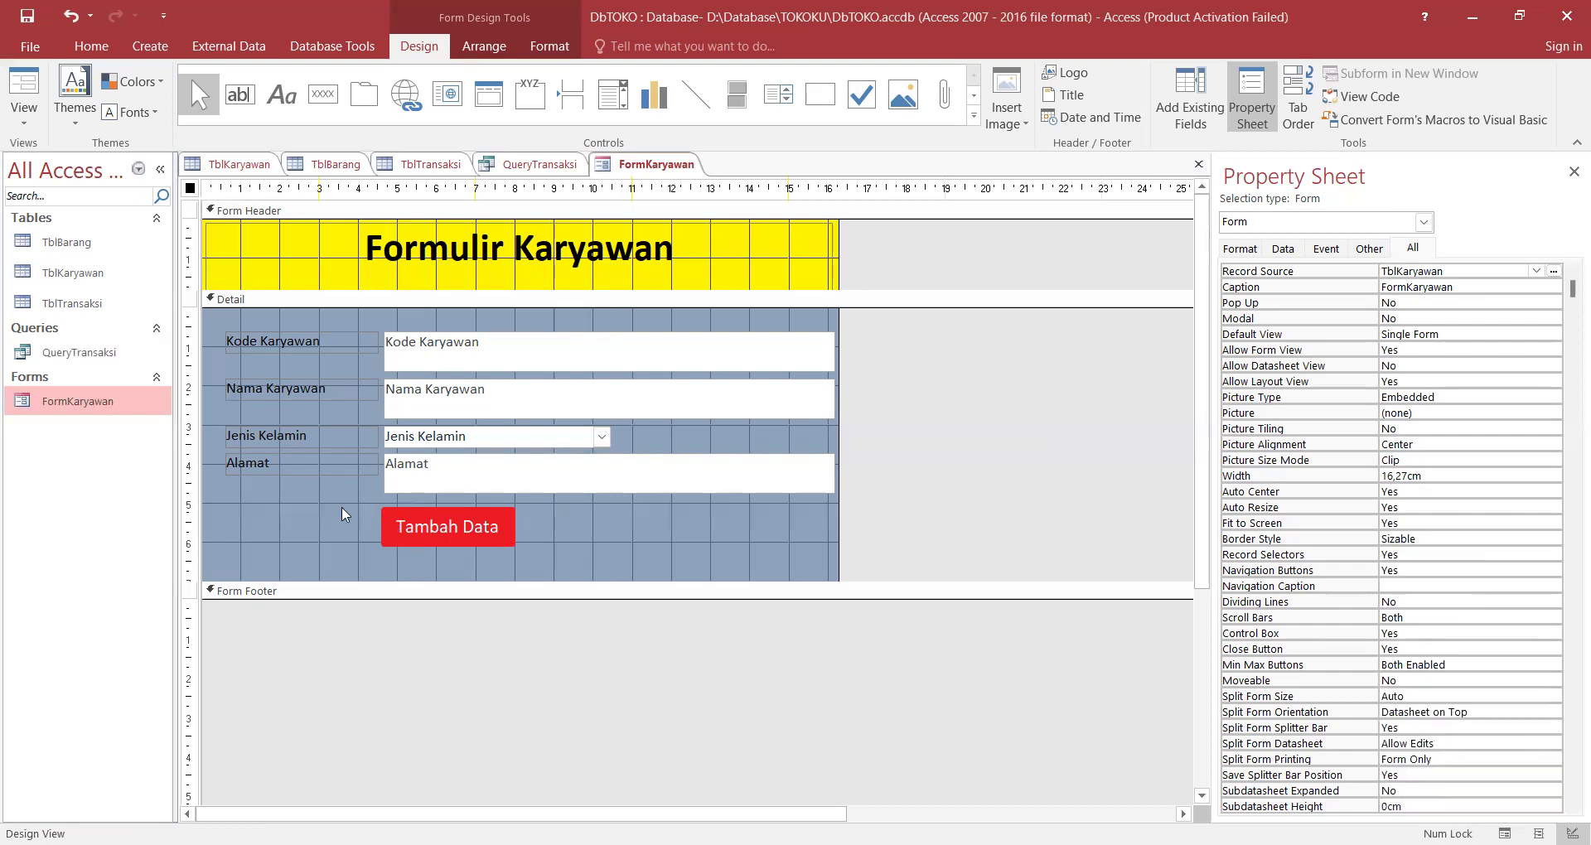
double_click(91, 403)
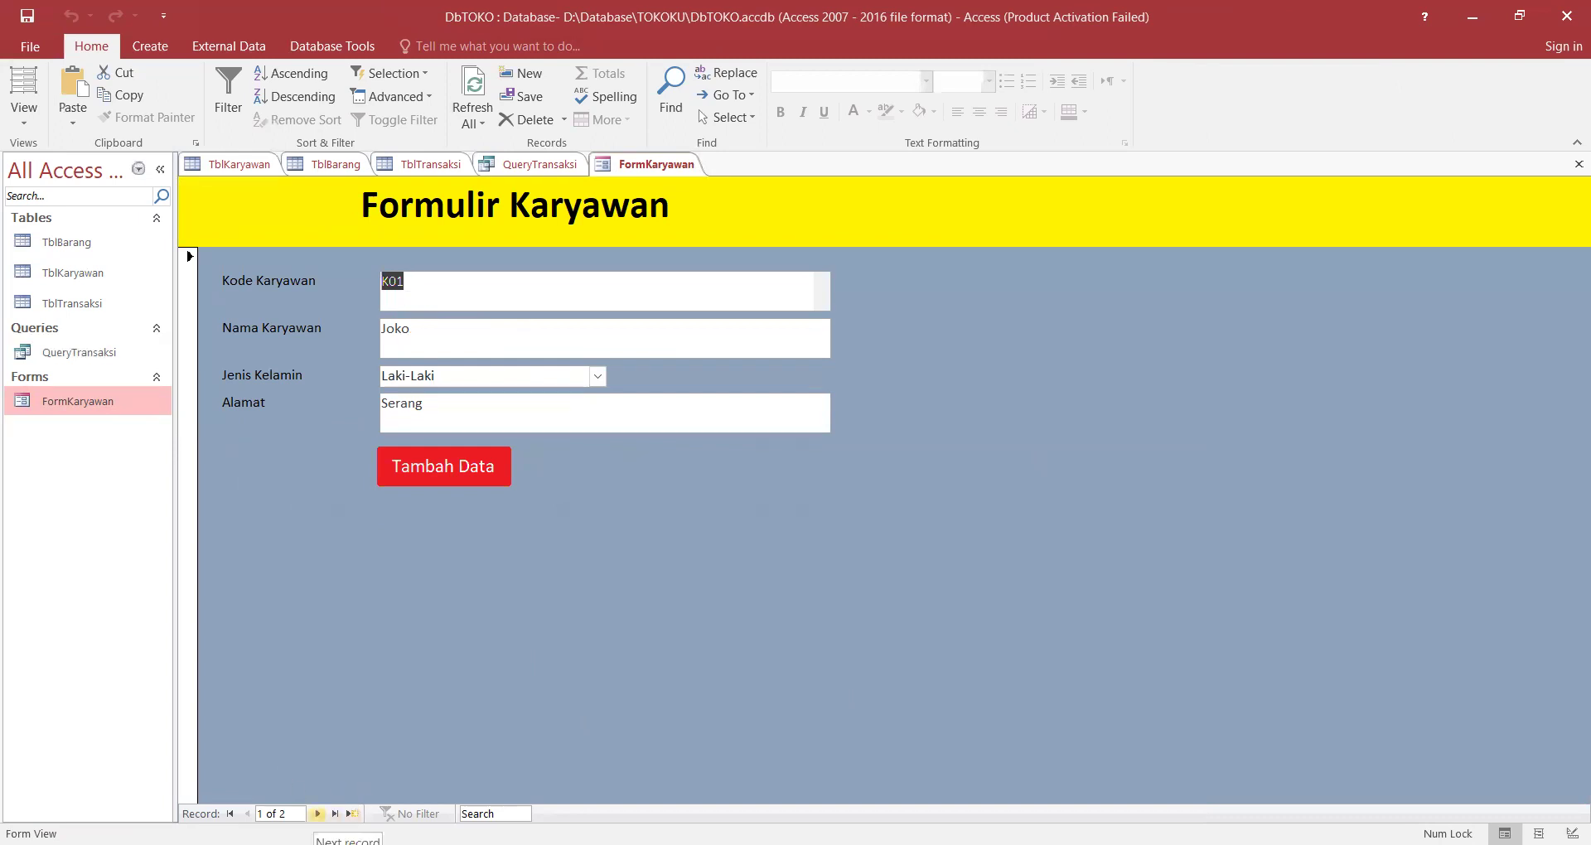
click(317, 814)
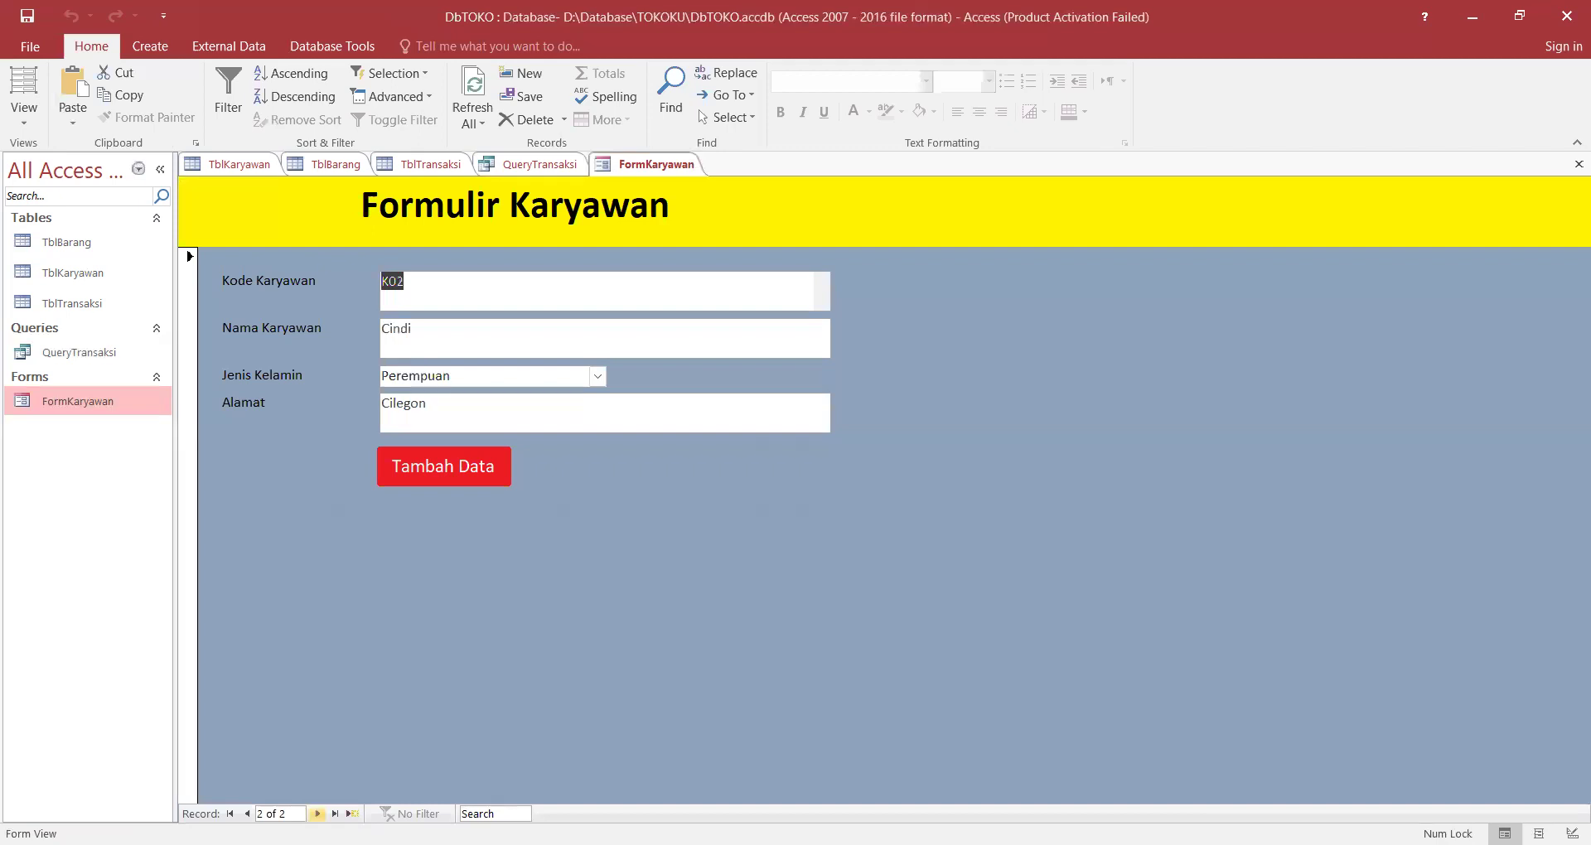
click(317, 813)
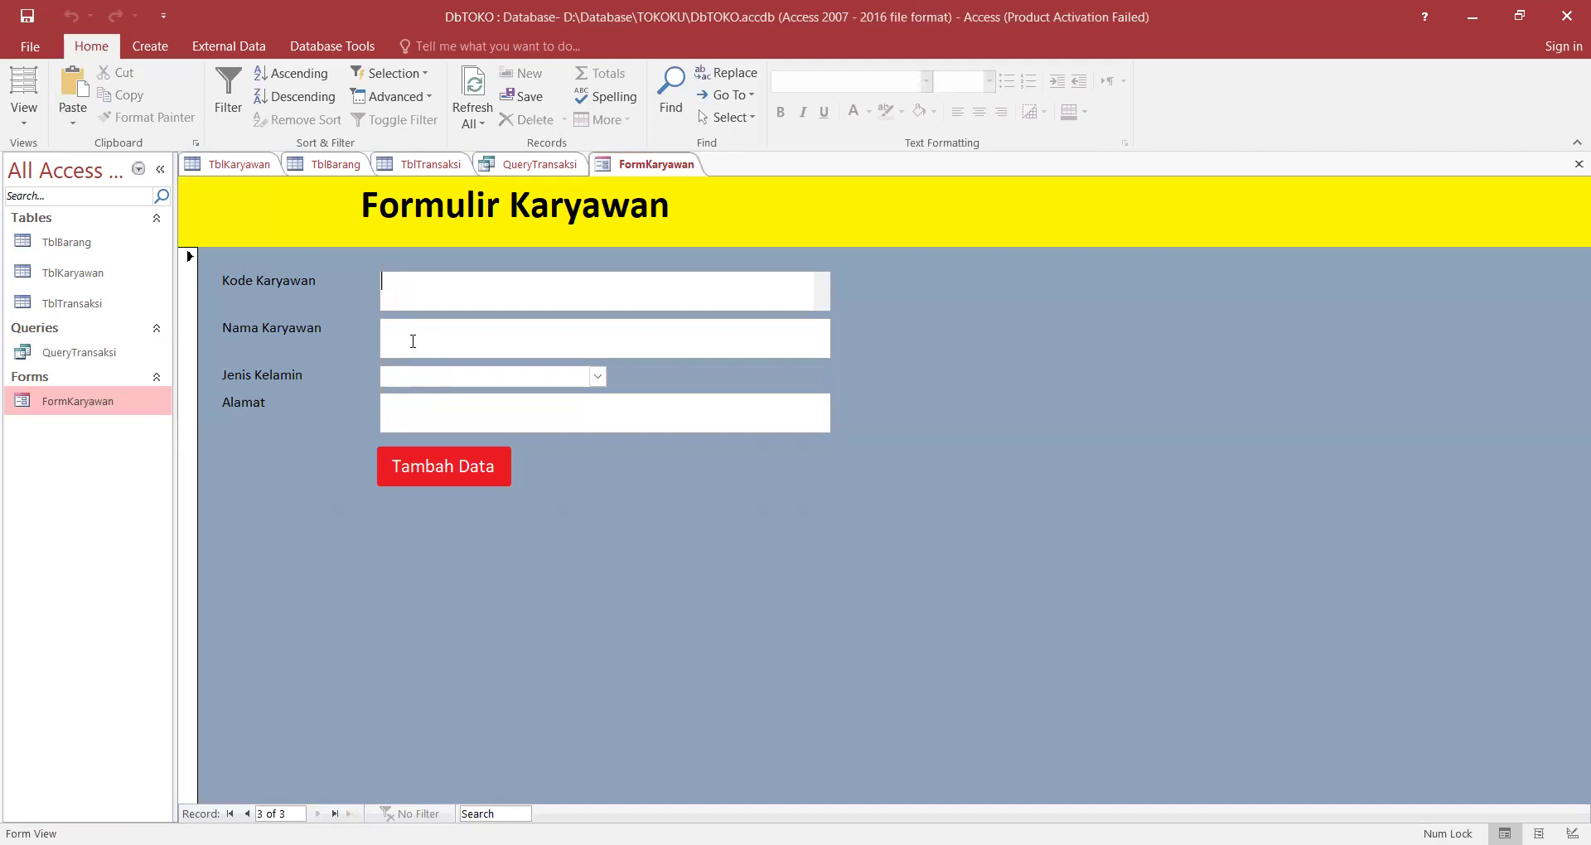
Enter Kode Karyawan K03, the employee's name, gender Laki-Laki and the address, and start another record with Tambah Data.
text(K03)
click(413, 341)
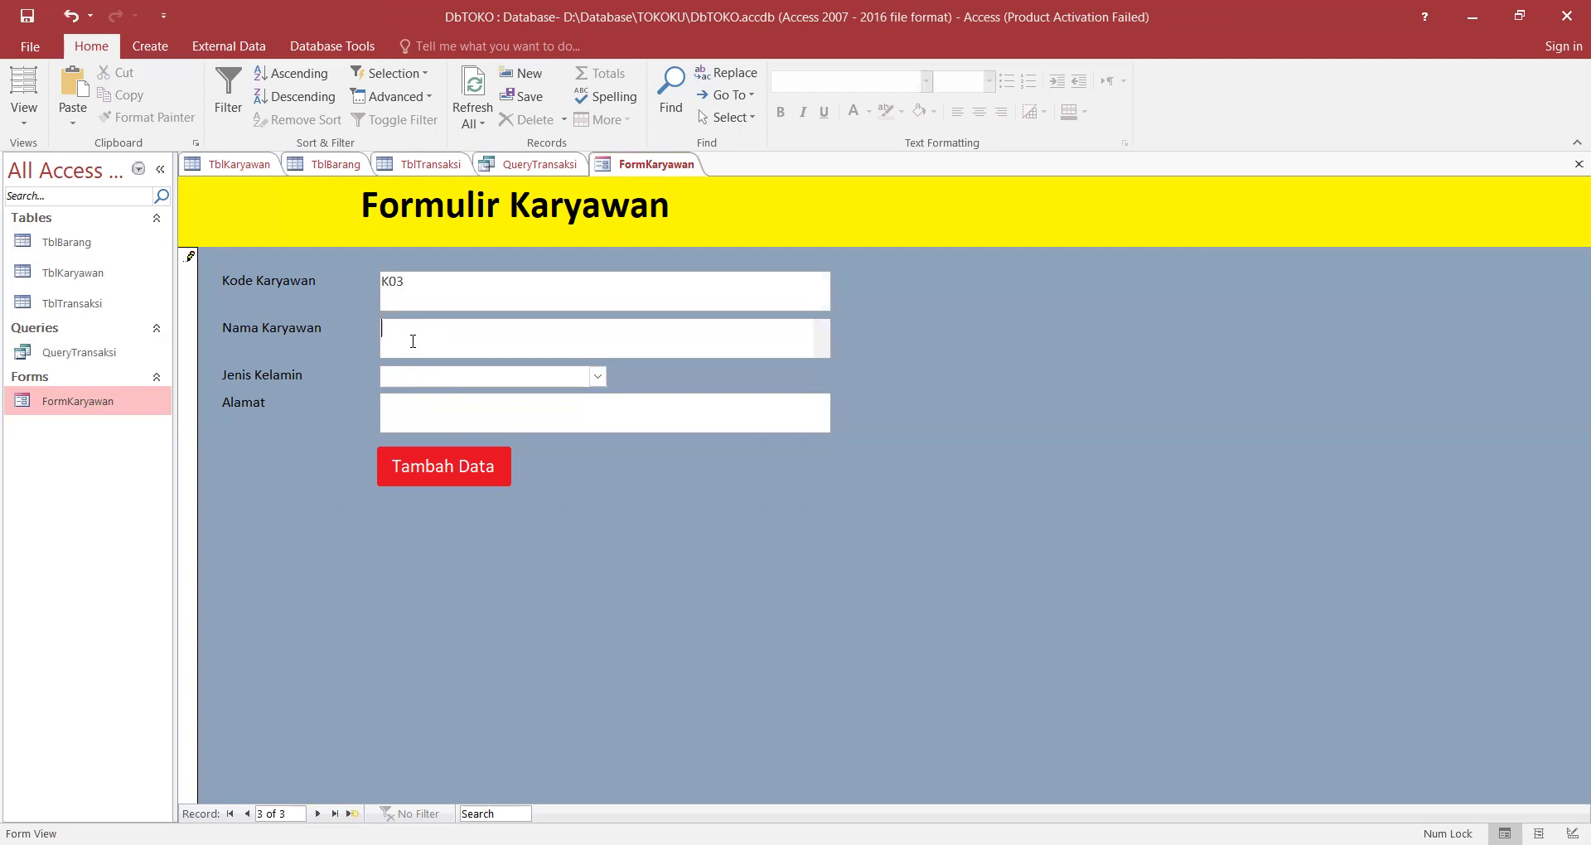
text(Budi)
click(597, 377)
click(509, 398)
click(494, 420)
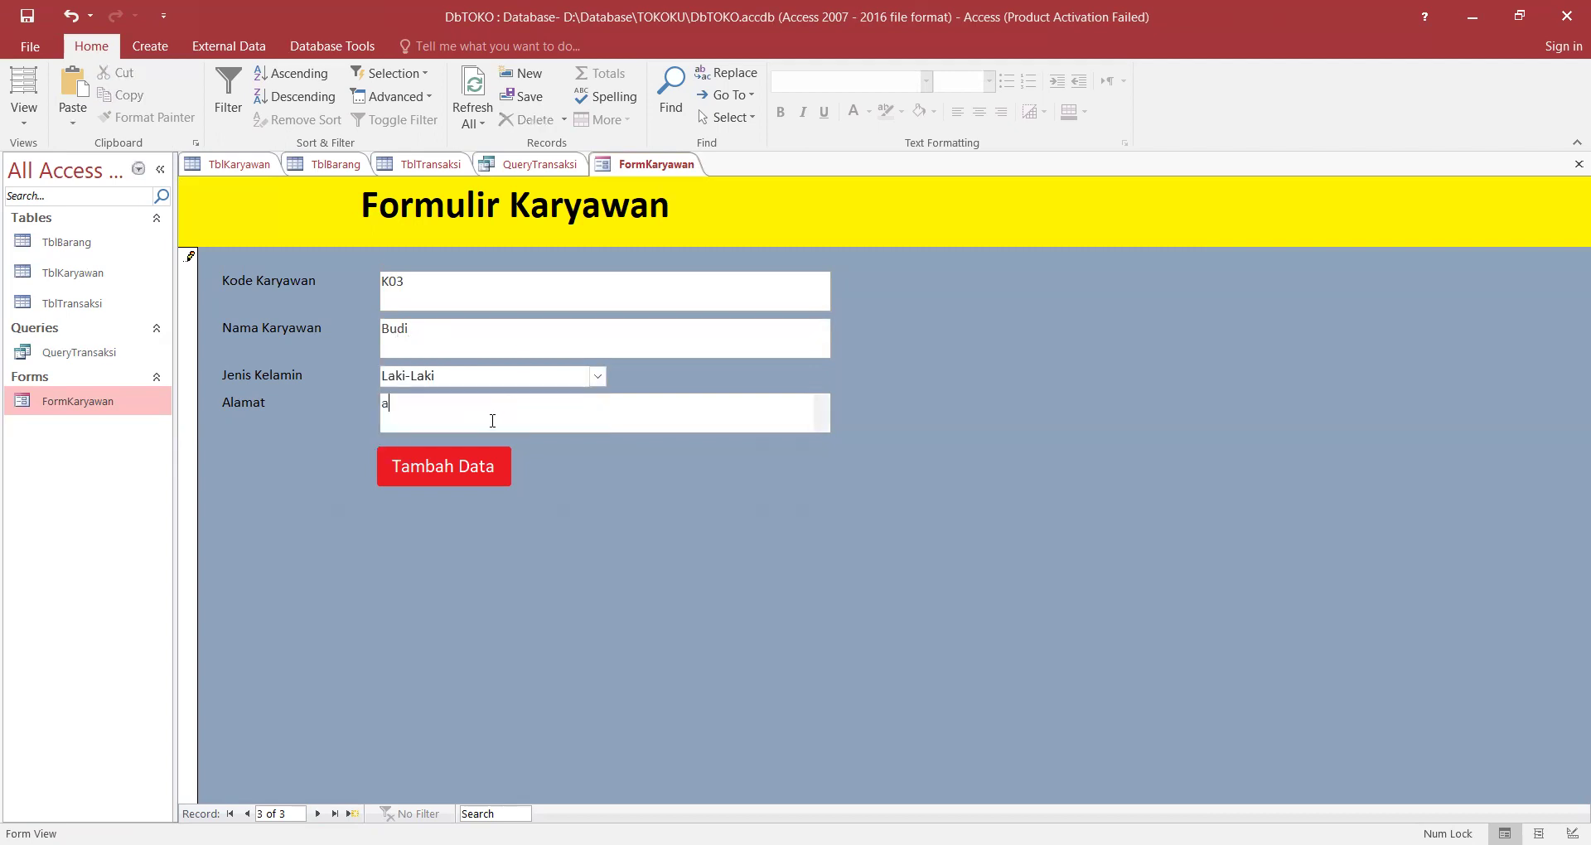
text(Pandeglang)
click(483, 469)
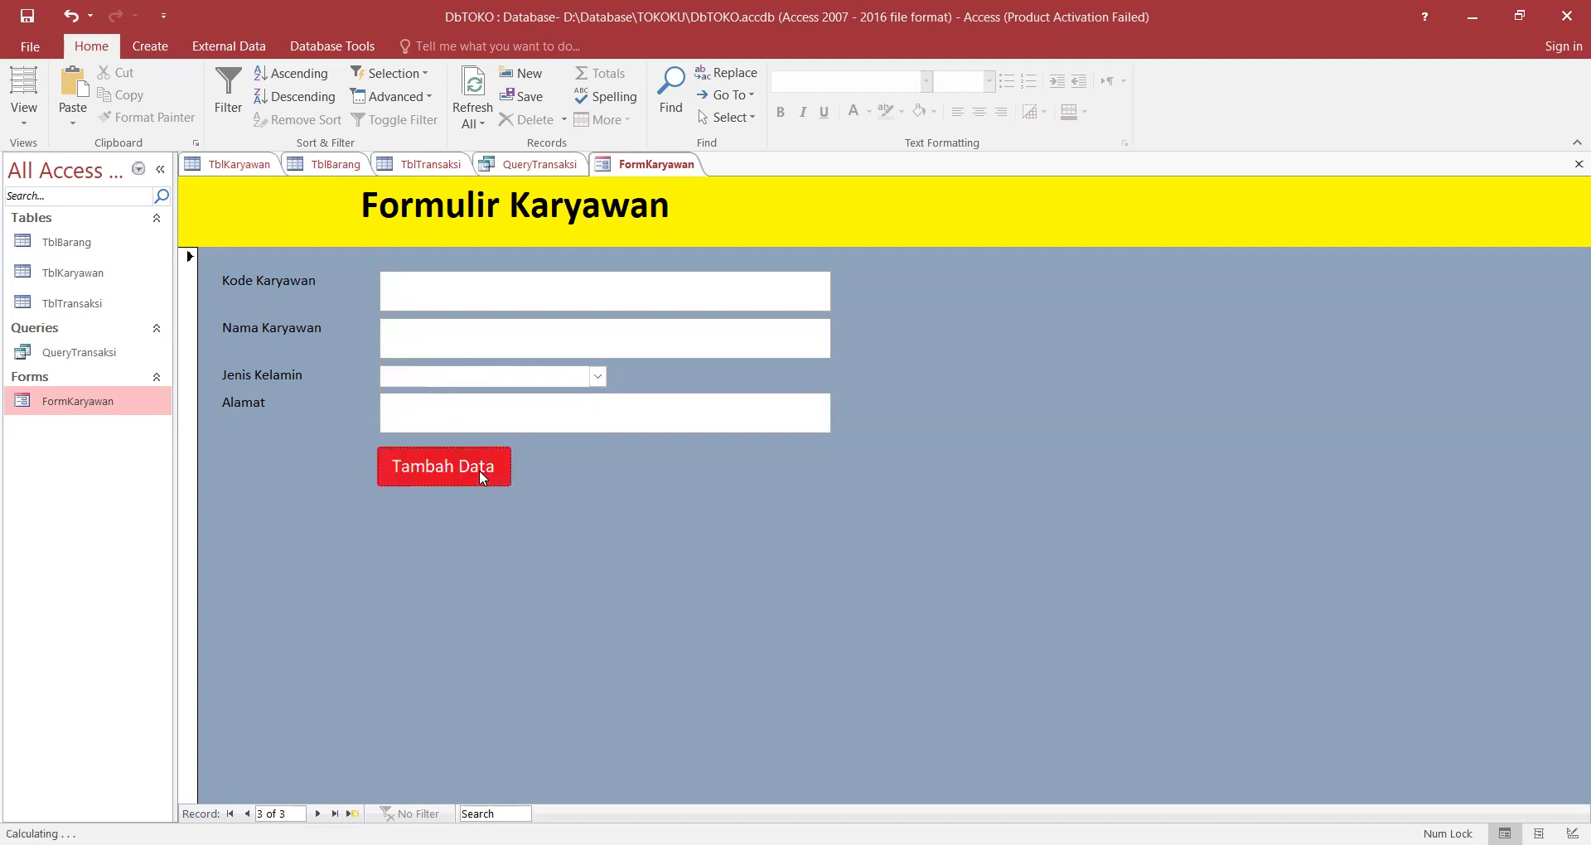
Refresh all records in TblKaryawan to check the new employee entry, and return to FormKaryawan.
double_click(73, 273)
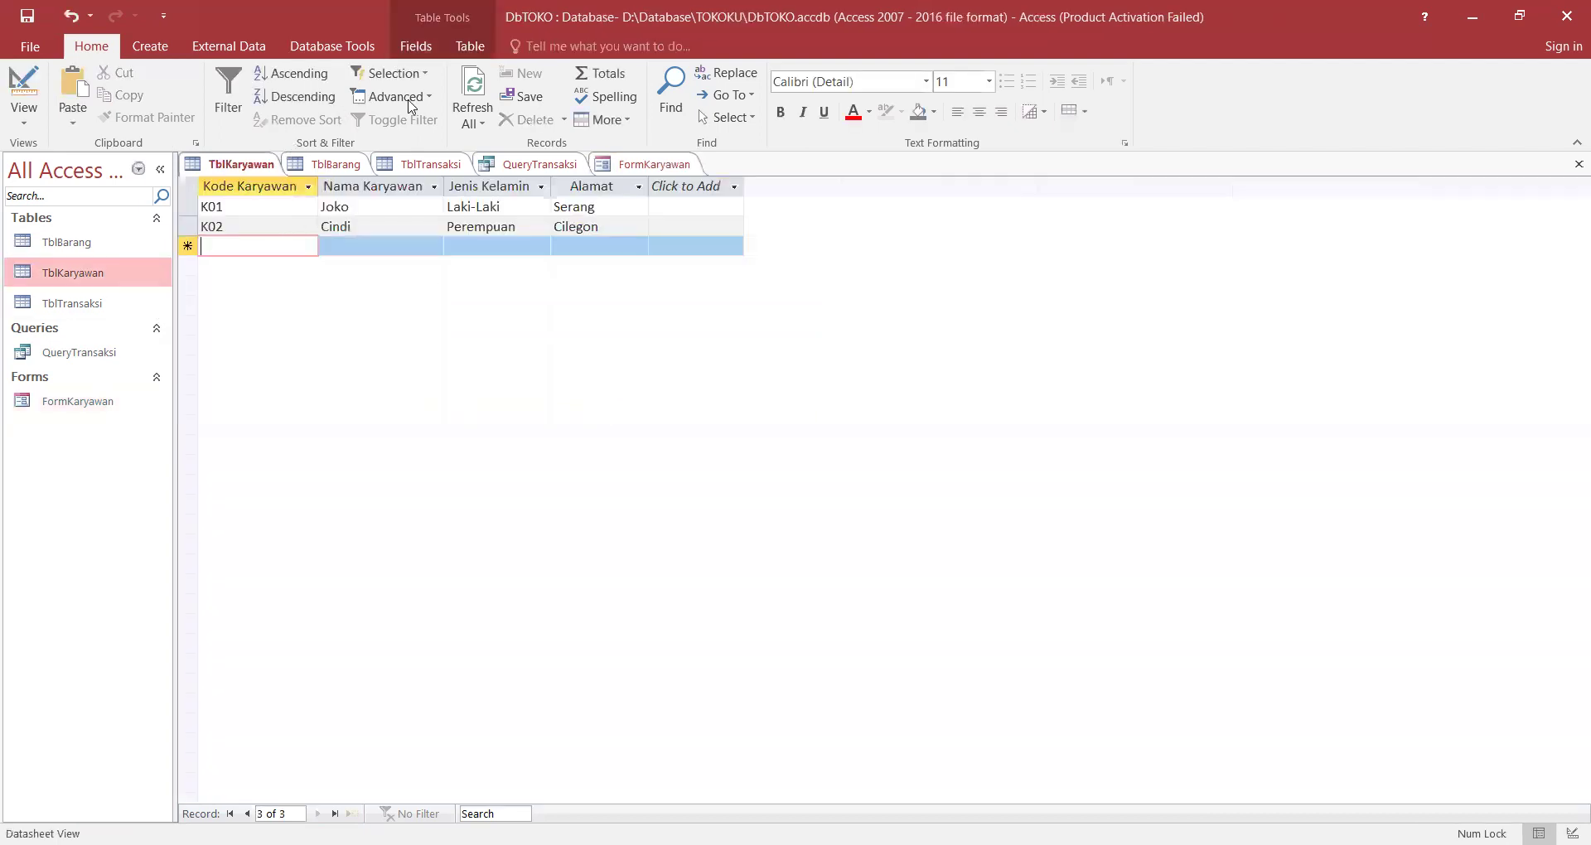
click(475, 89)
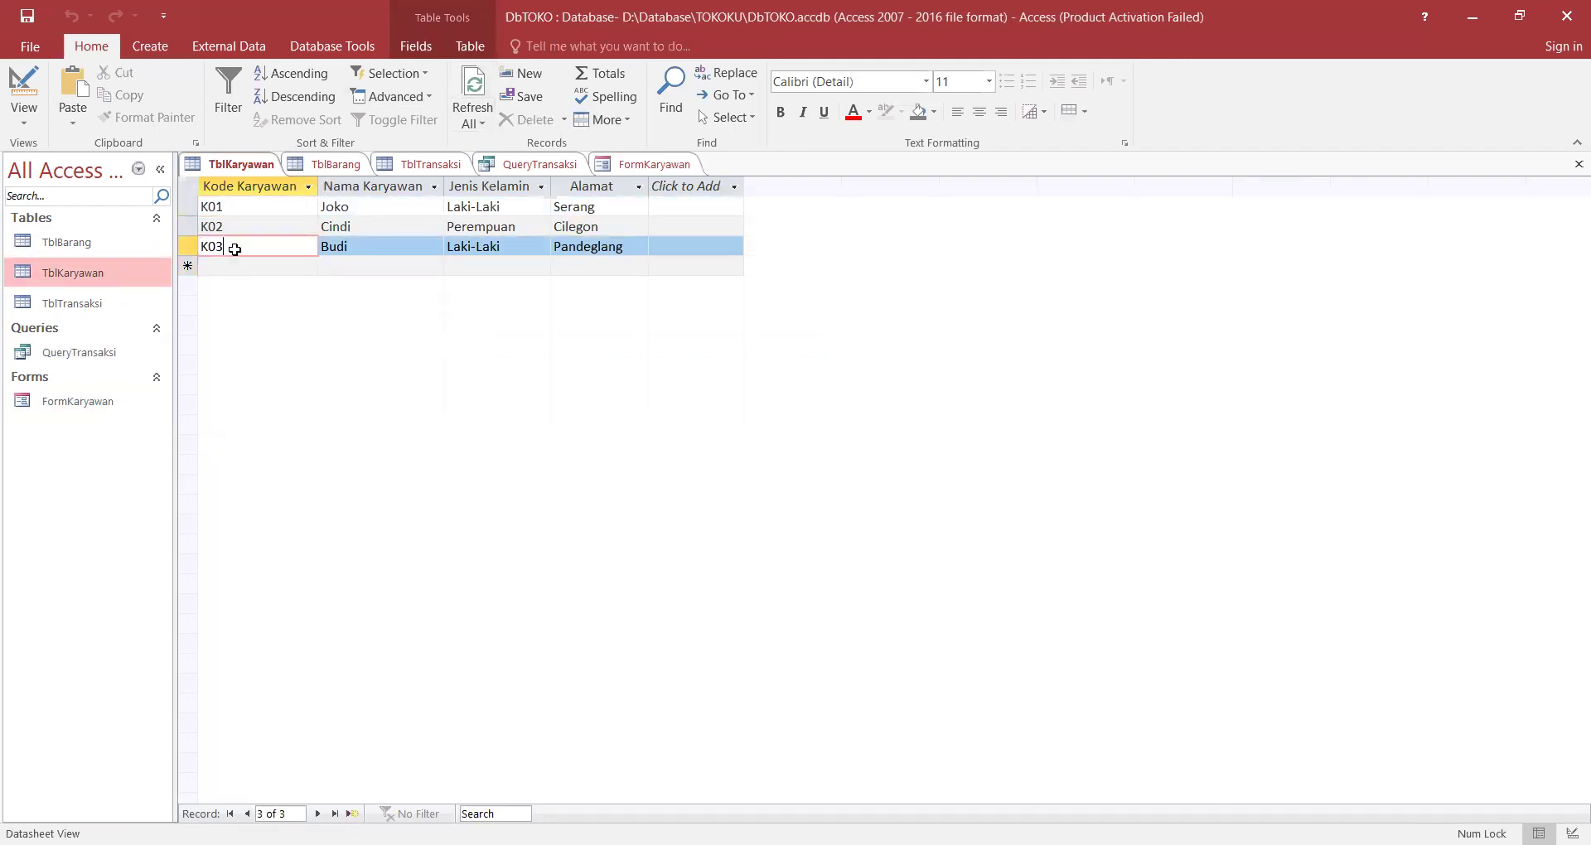
double_click(88, 403)
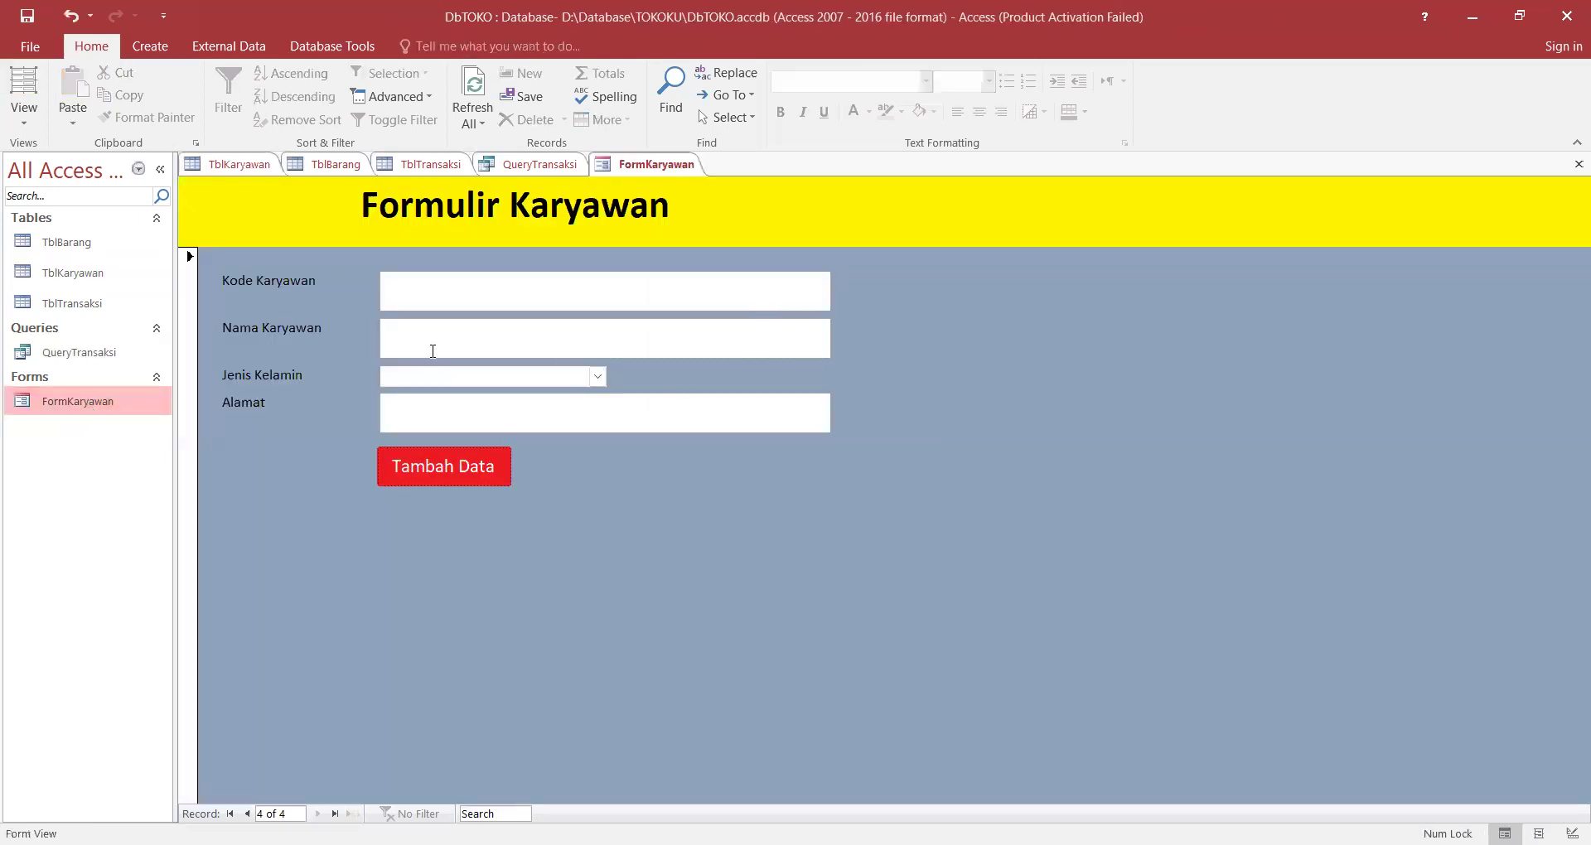
Create a columnar form from all TblTransaksi fields, open it for design changes, and extend its Detail section to about 9.5 cm.
click(88, 306)
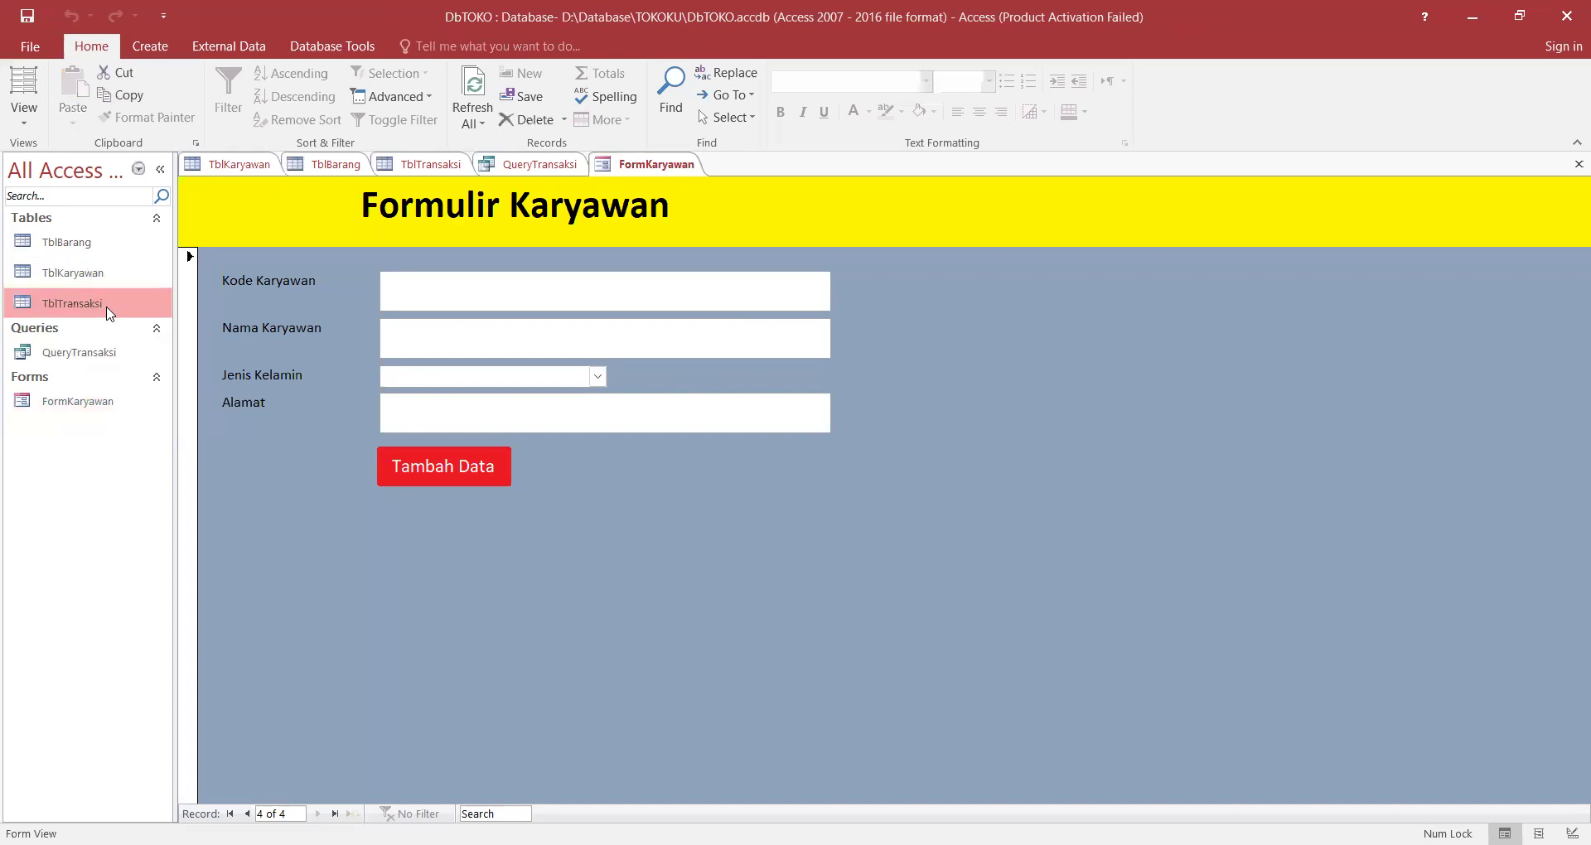
click(153, 47)
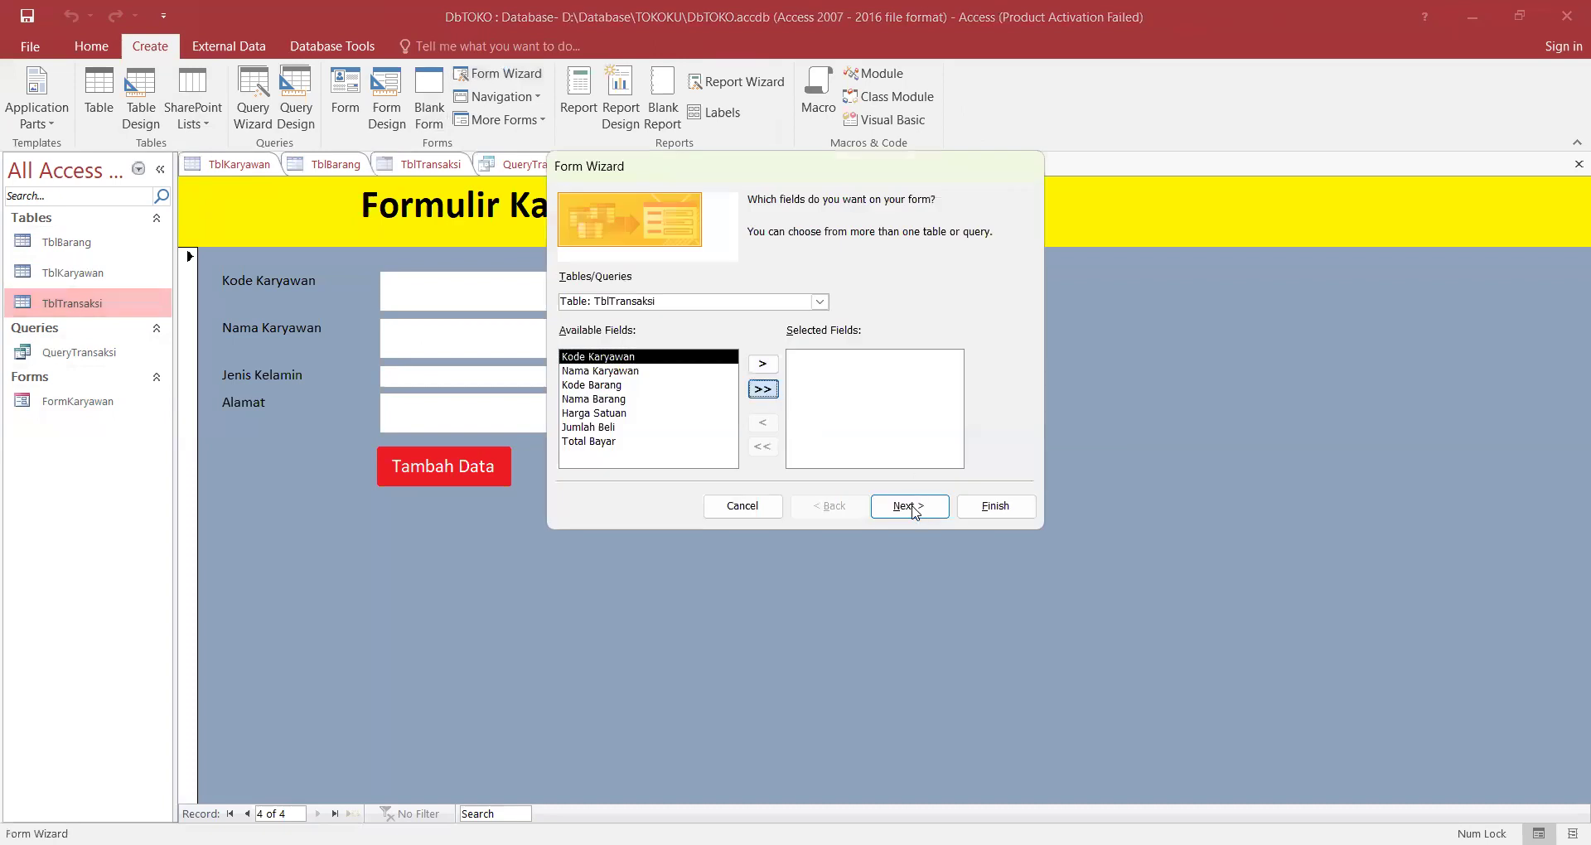
click(912, 506)
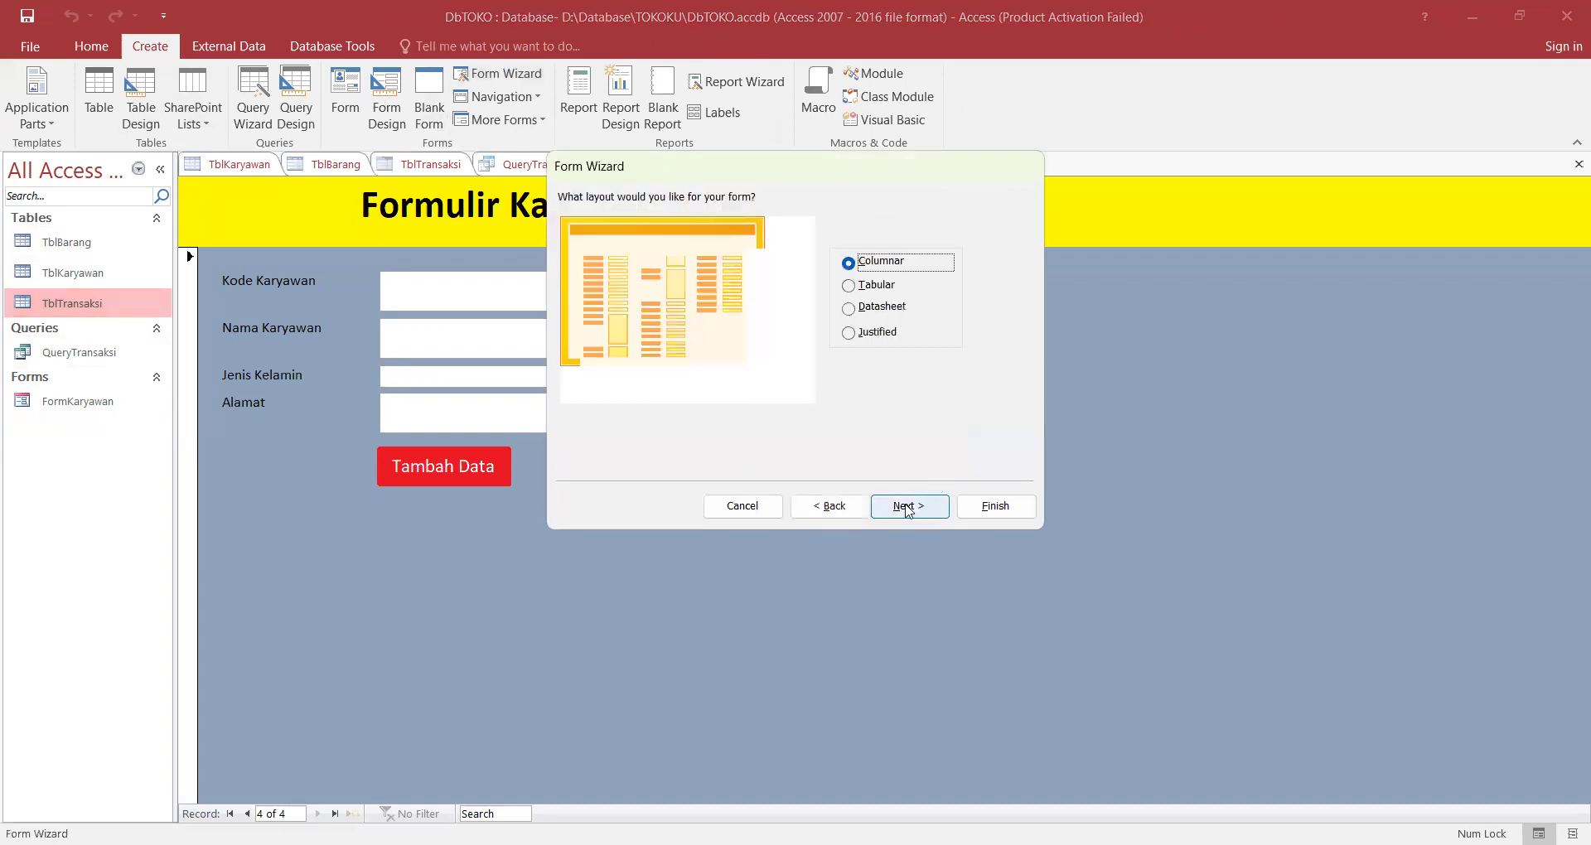
key(Return)
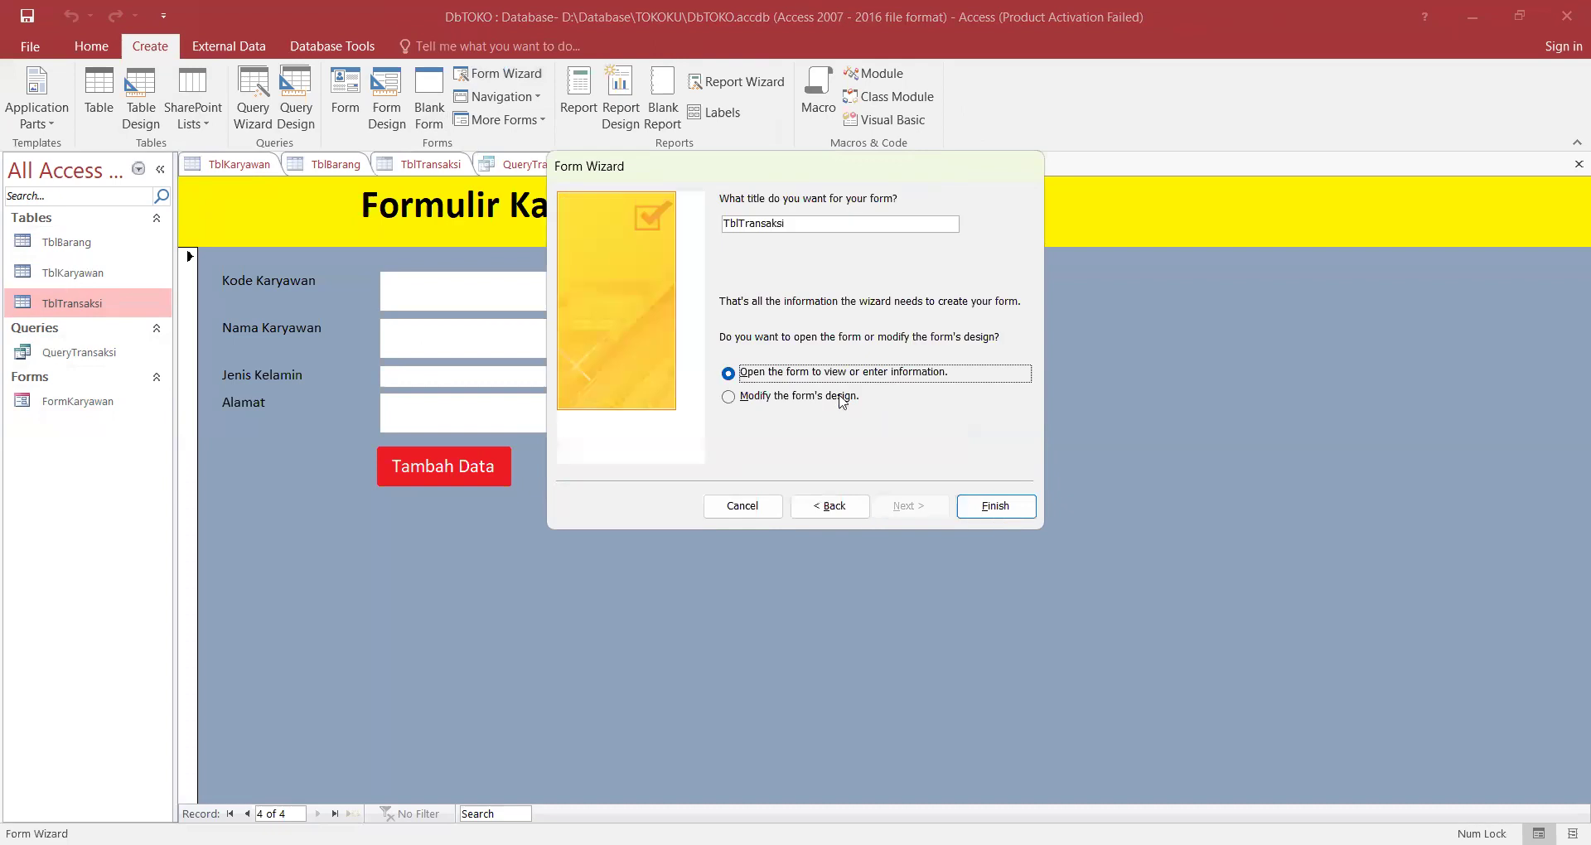
key(Down)
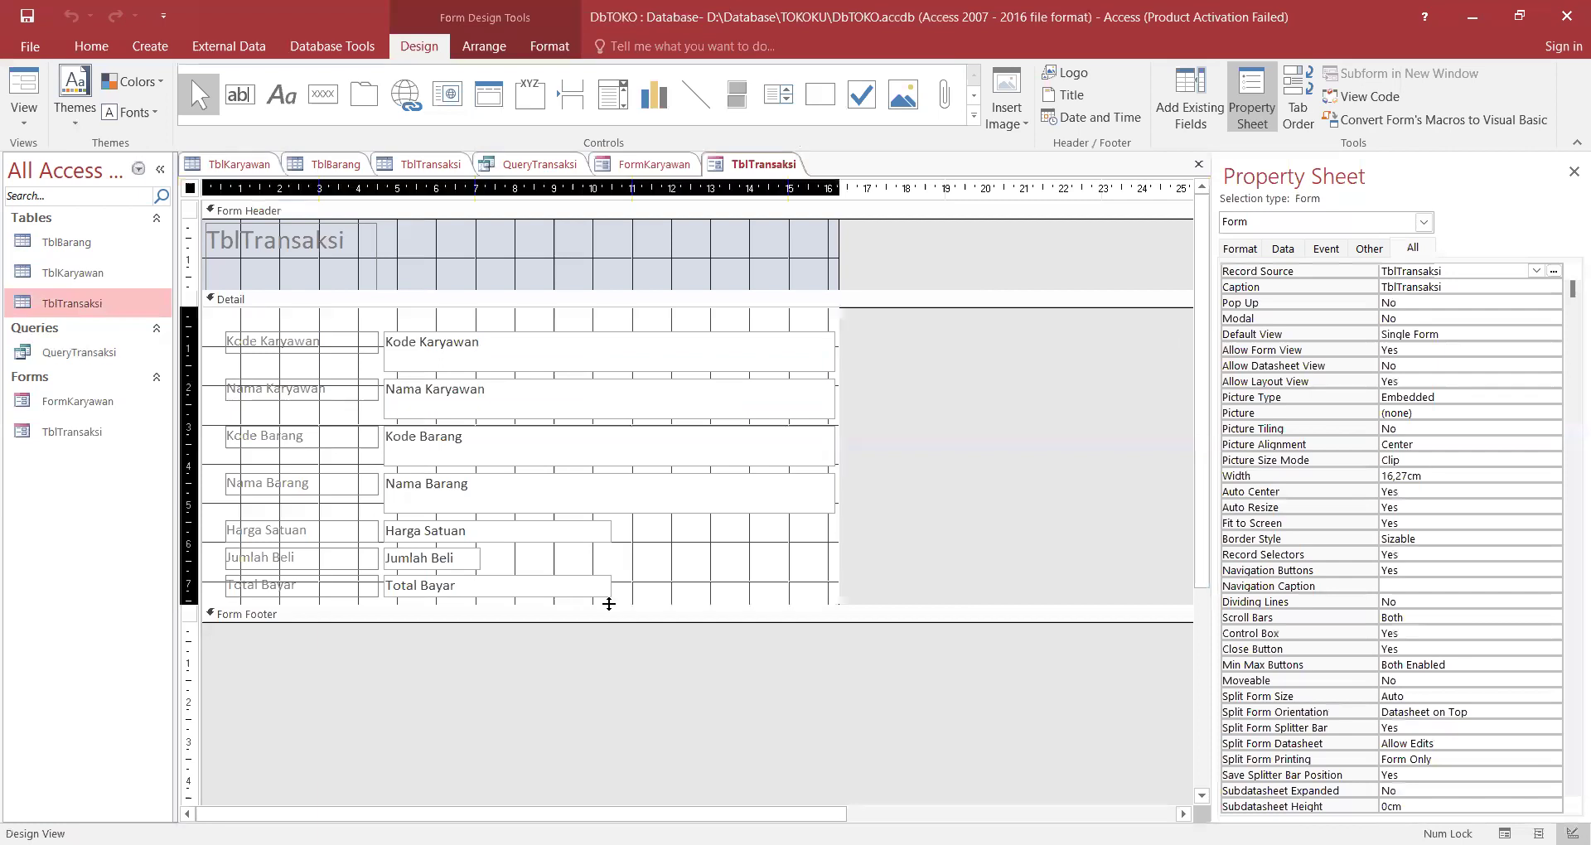
drag(609, 604, 620, 679)
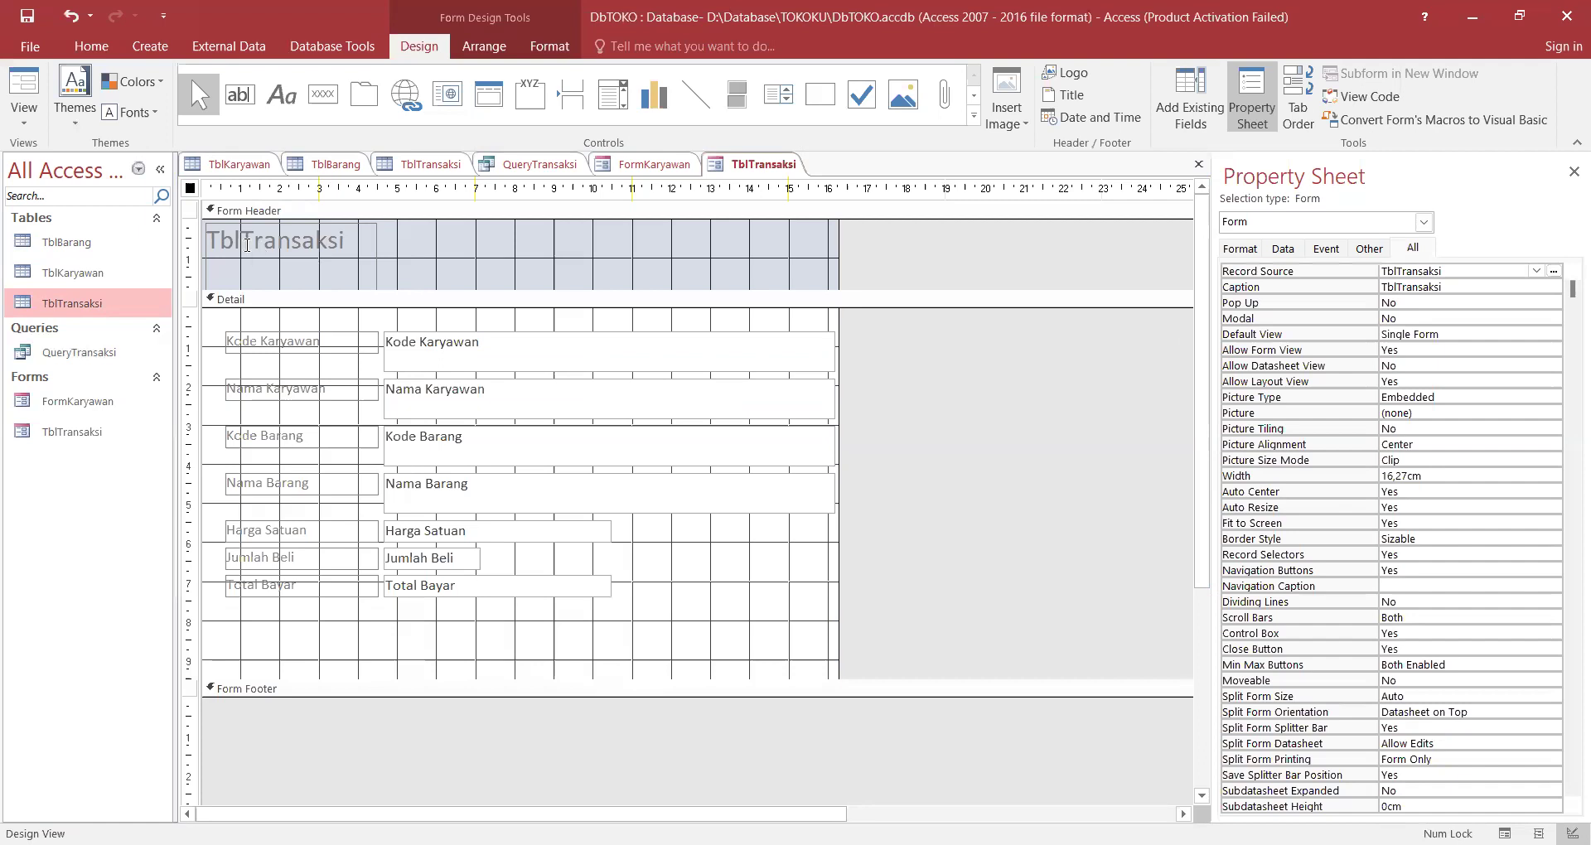
Change the form header's title text to Transaksi Pembelian Barang.
click(247, 244)
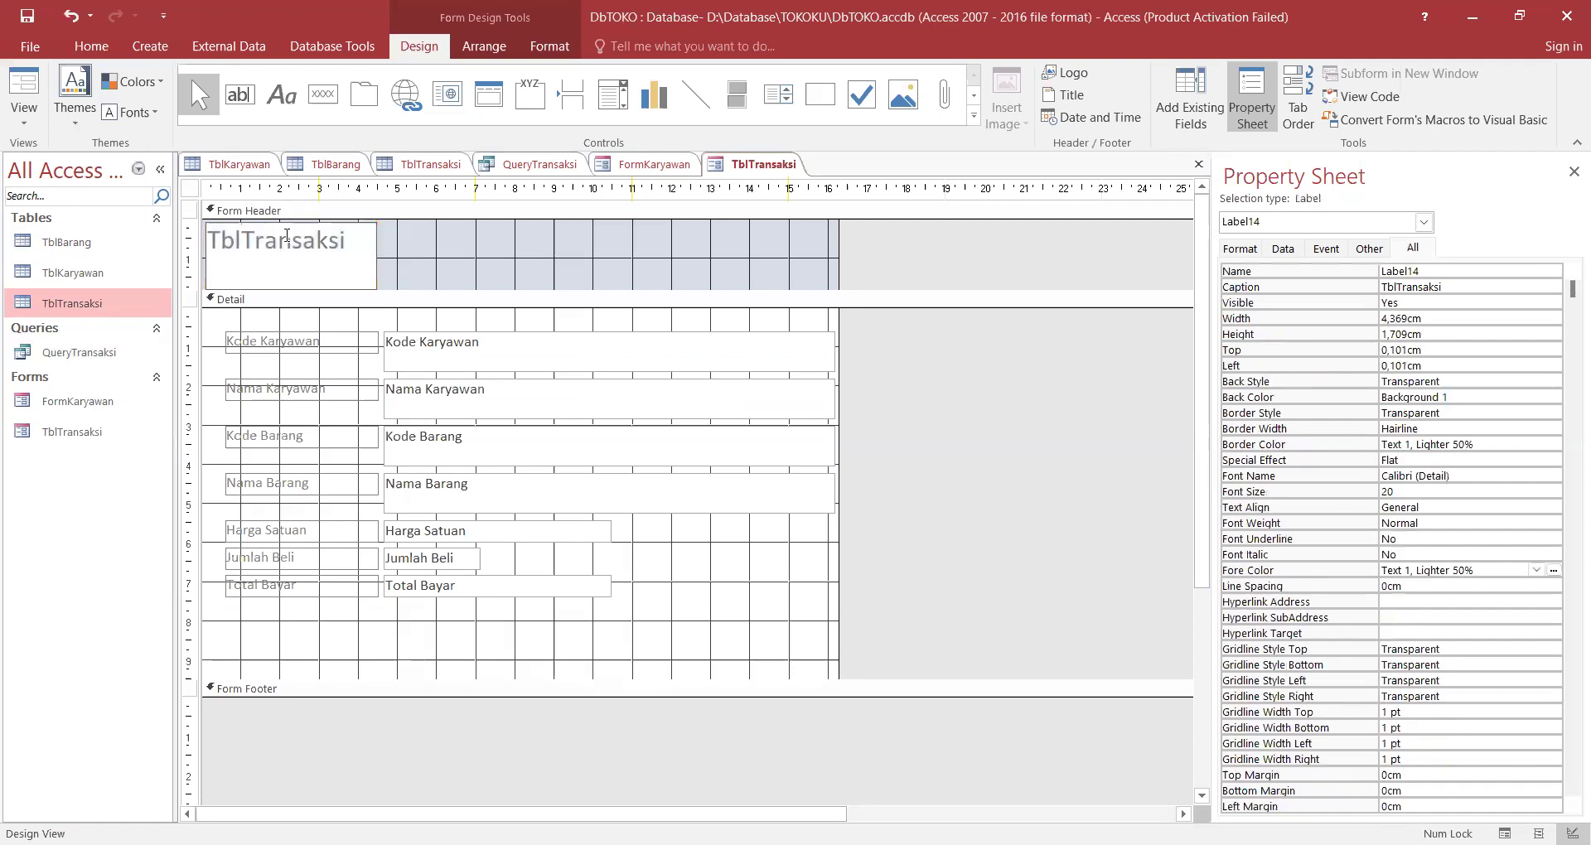
drag(309, 229, 267, 246)
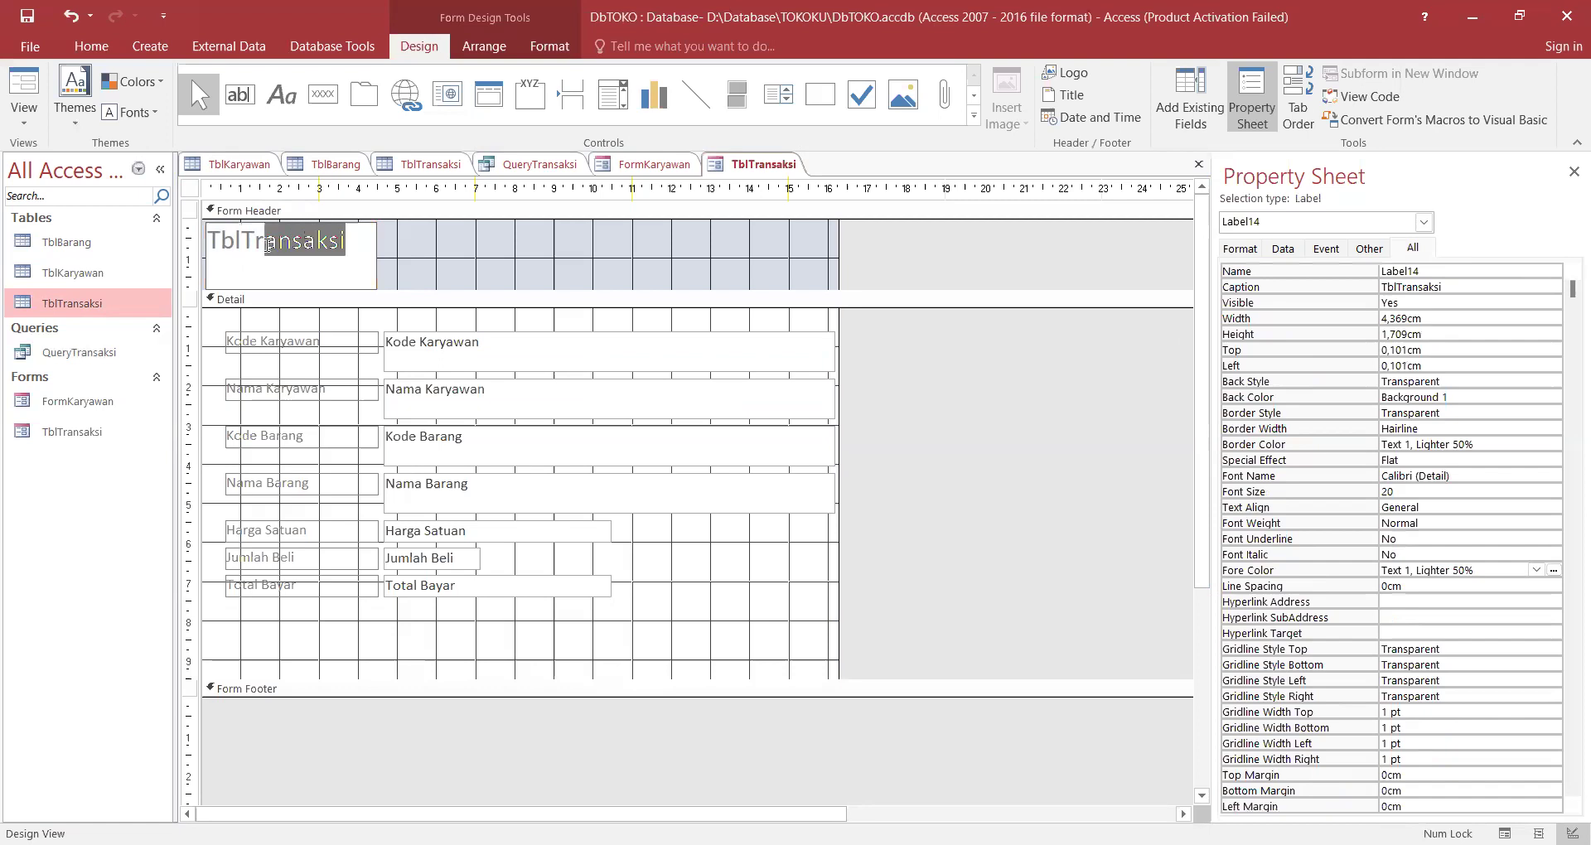
key(BackSpace)
key(BackSpace)
key(BackSpace)
key(BackSpace)
key(BackSpace)
text(Transaksi )
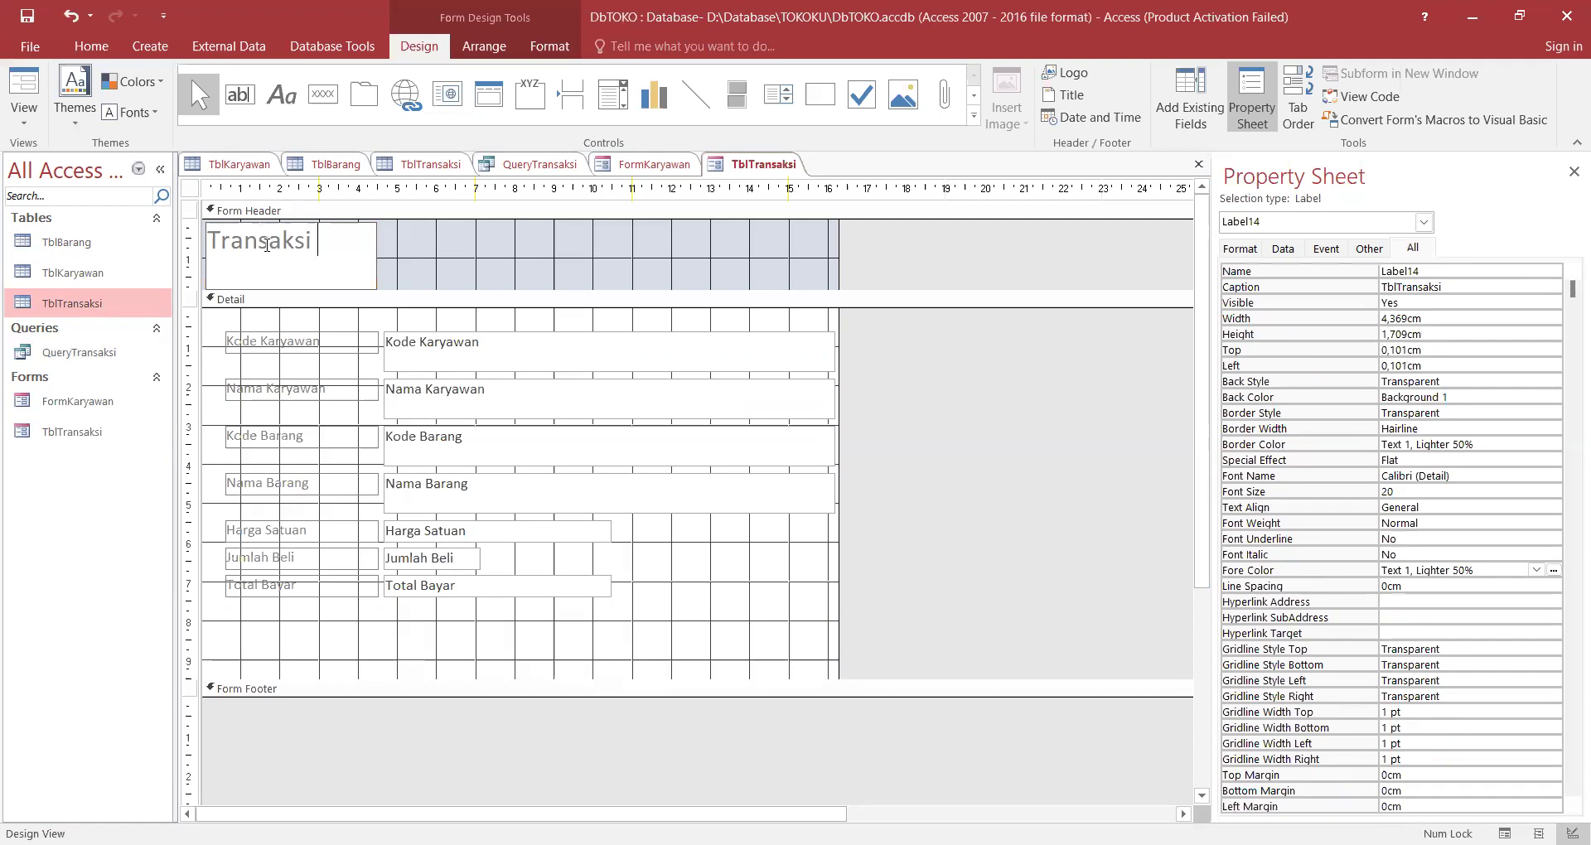
text(Pembelian)
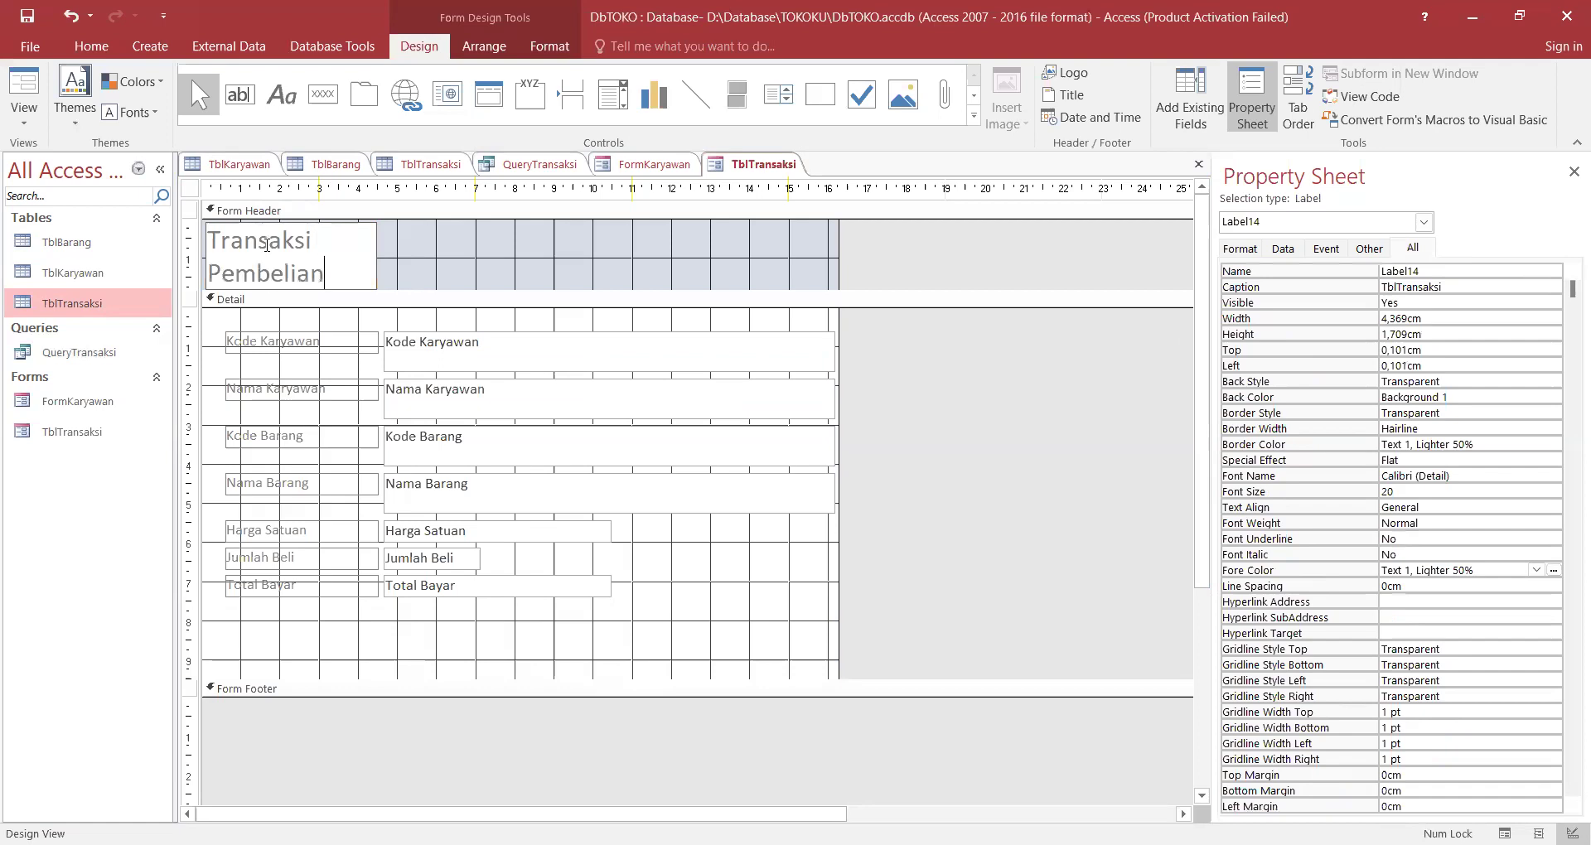
text( Barang)
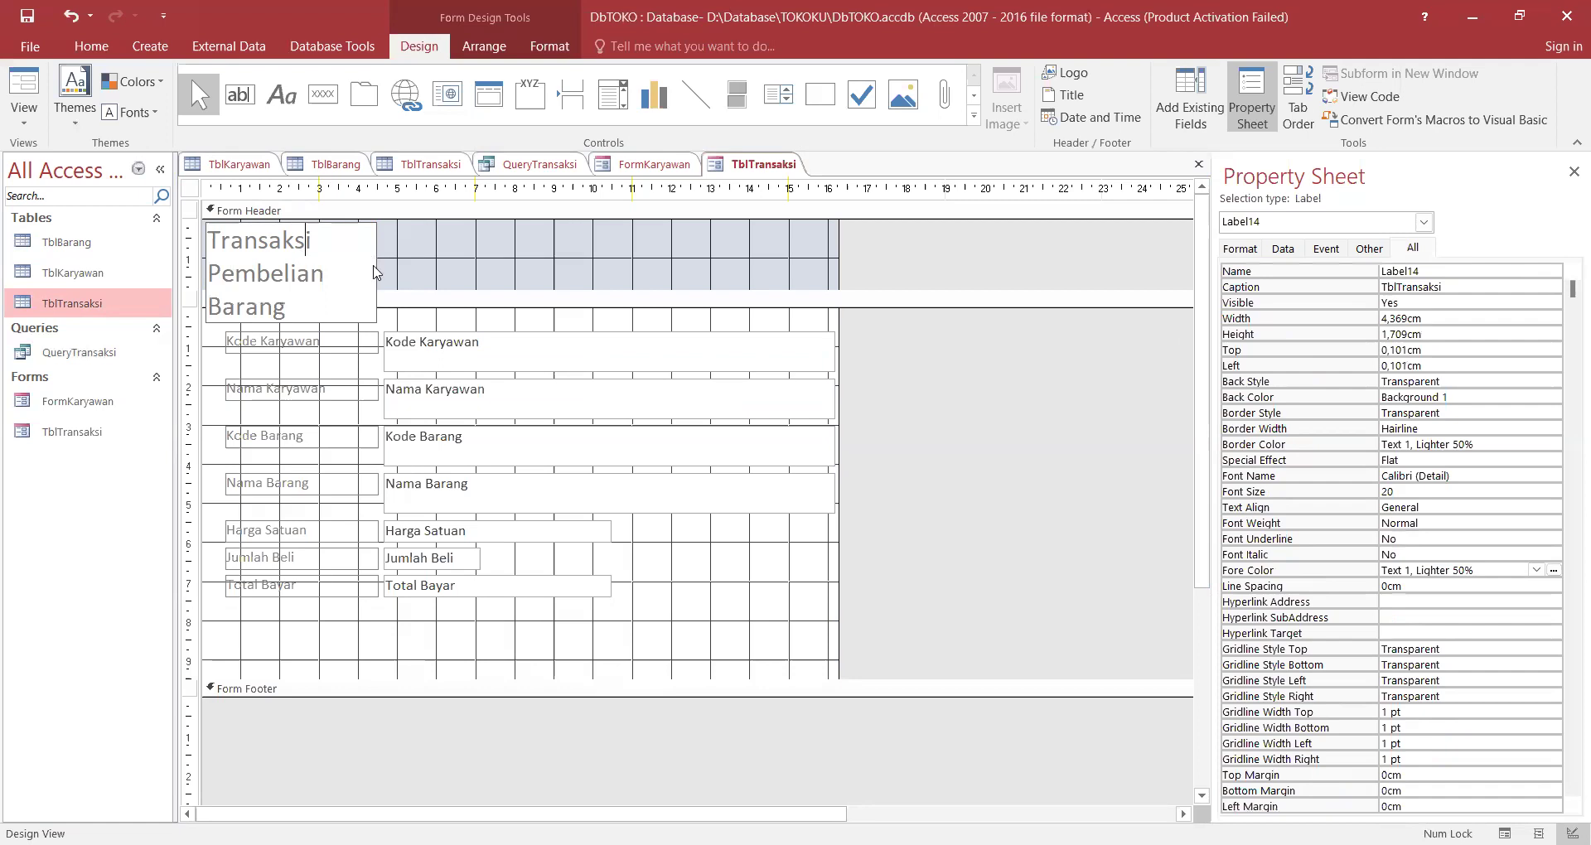
click(379, 280)
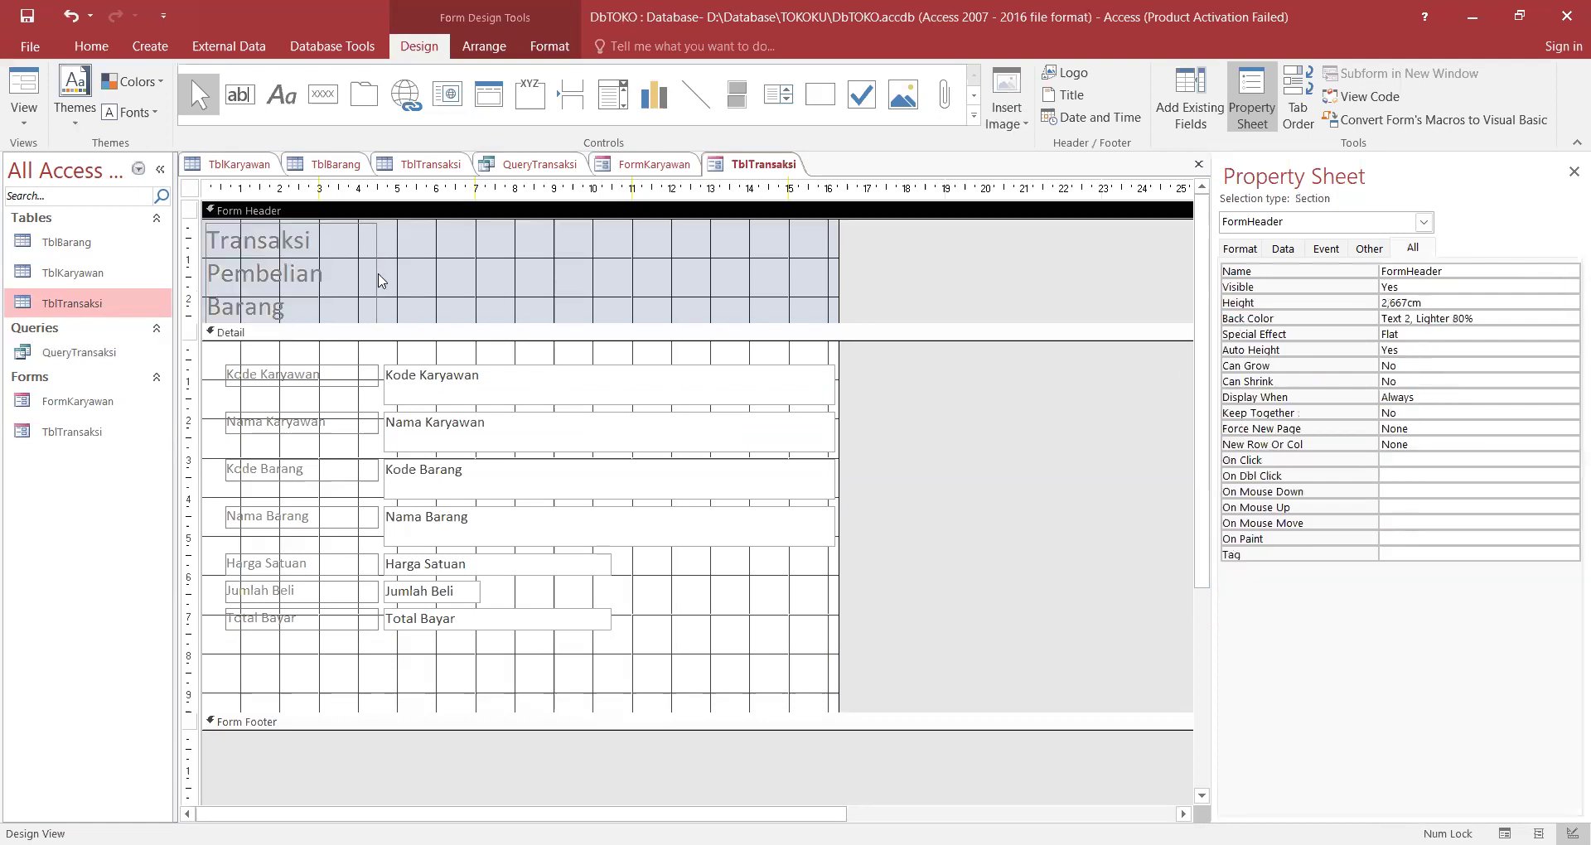
Widen the title label to about 16 cm across the form header so the text fits on one line.
click(380, 280)
drag(378, 274, 832, 266)
drag(522, 324, 523, 294)
click(662, 248)
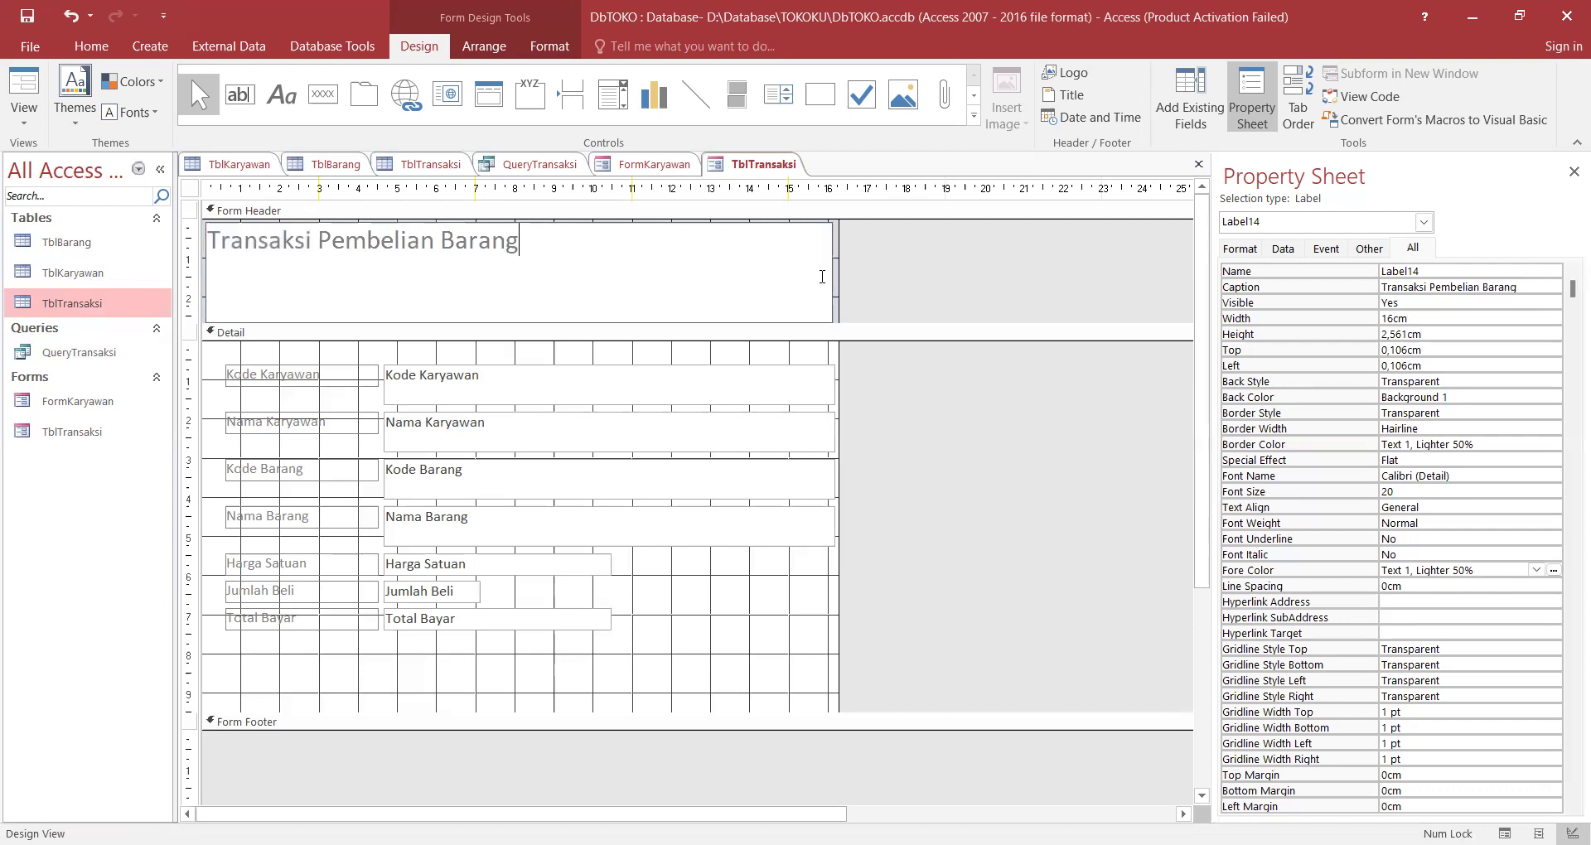
key(Escape)
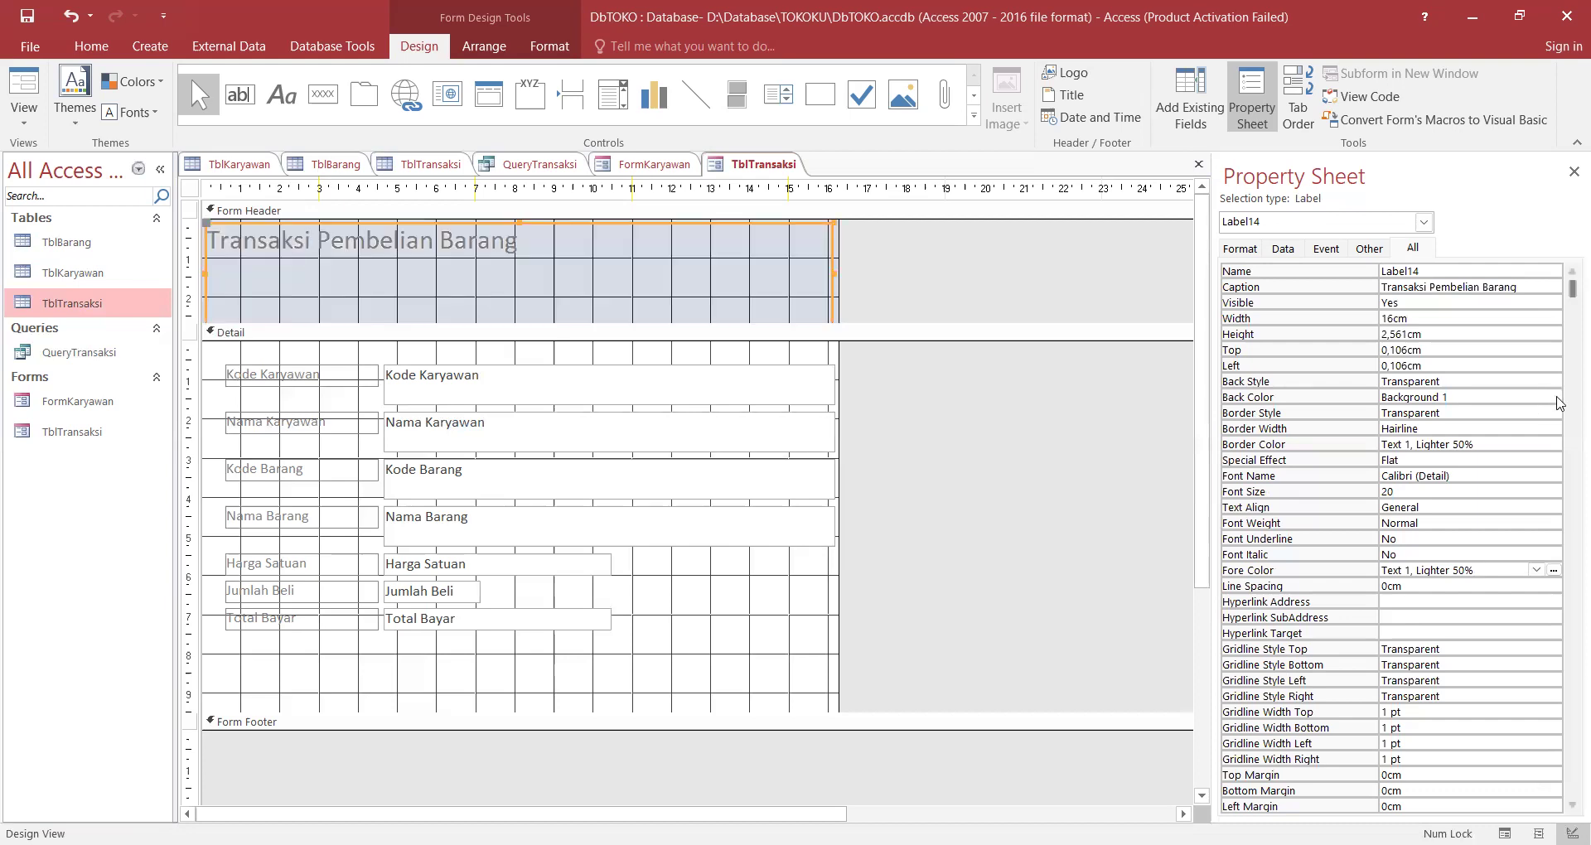
Set the title label's back color to yellow #FFF200 and its font weight to Extra Bold.
click(1557, 398)
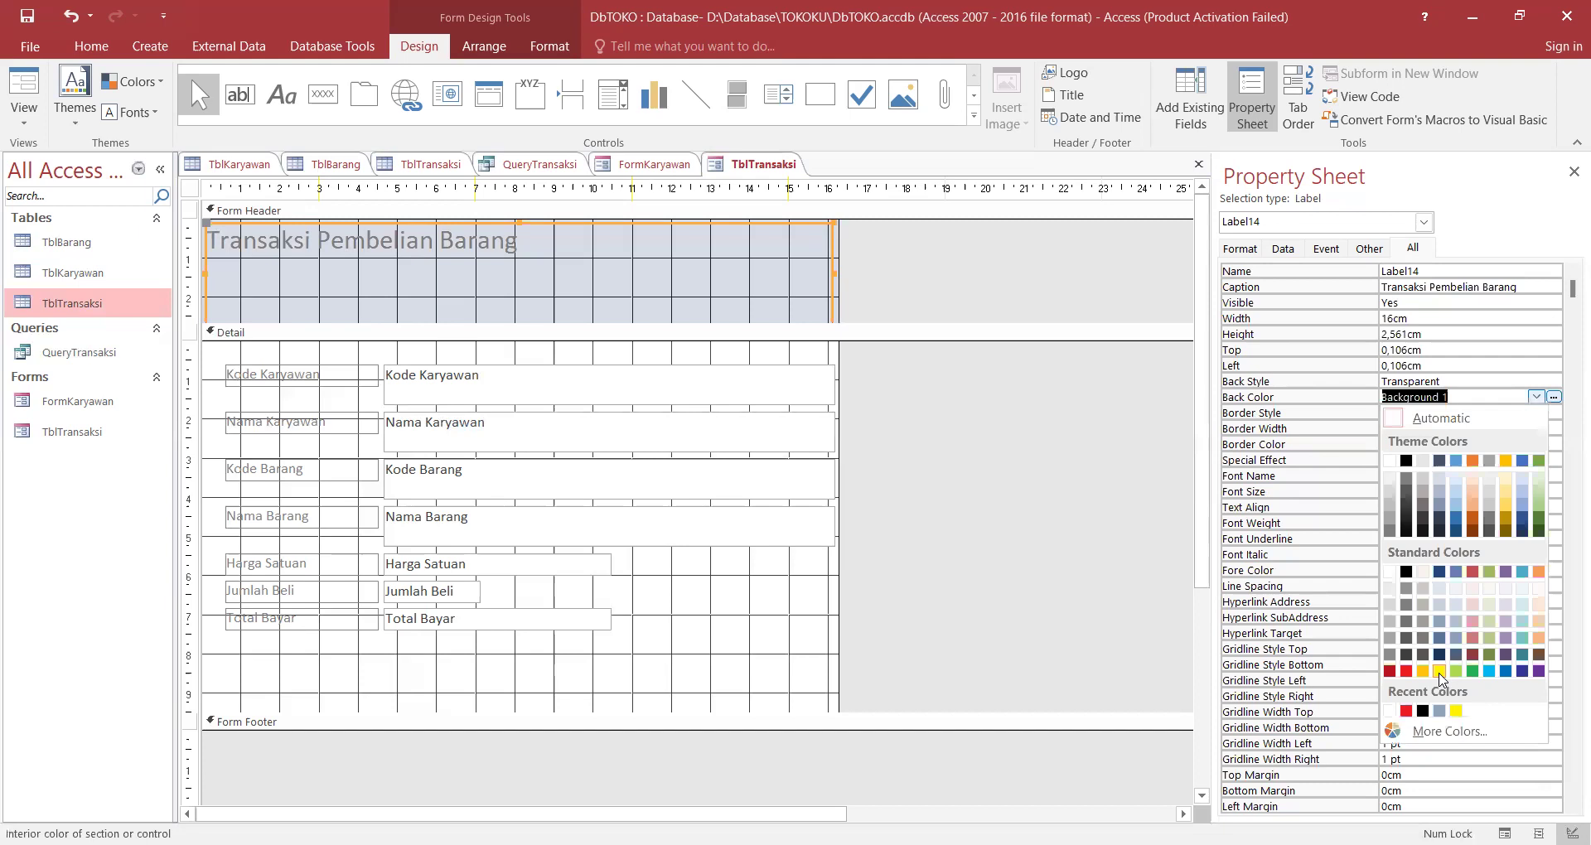
click(1439, 671)
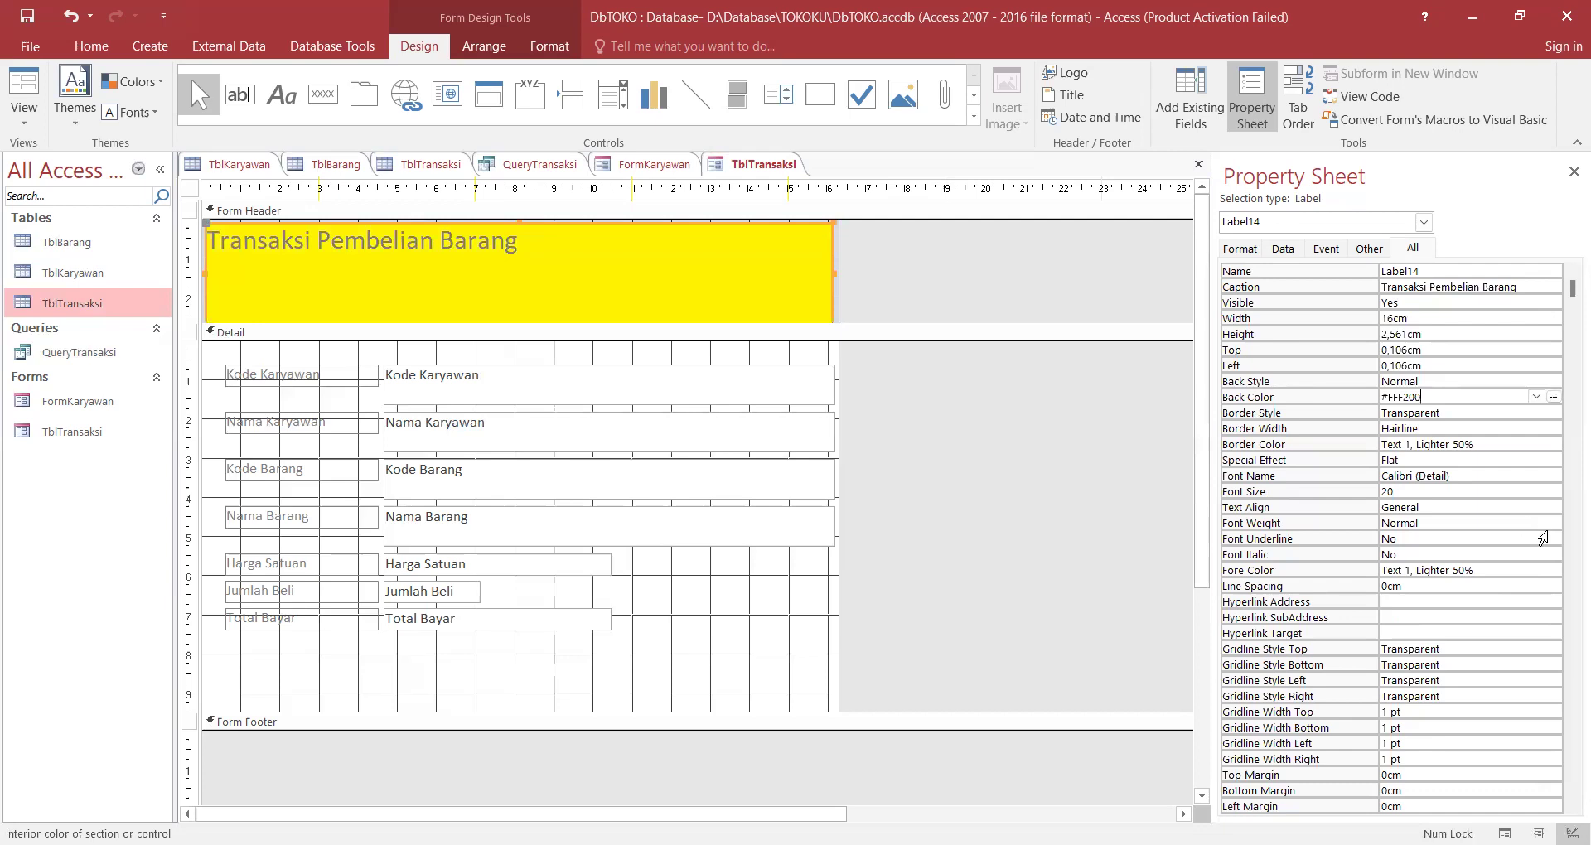
click(1556, 532)
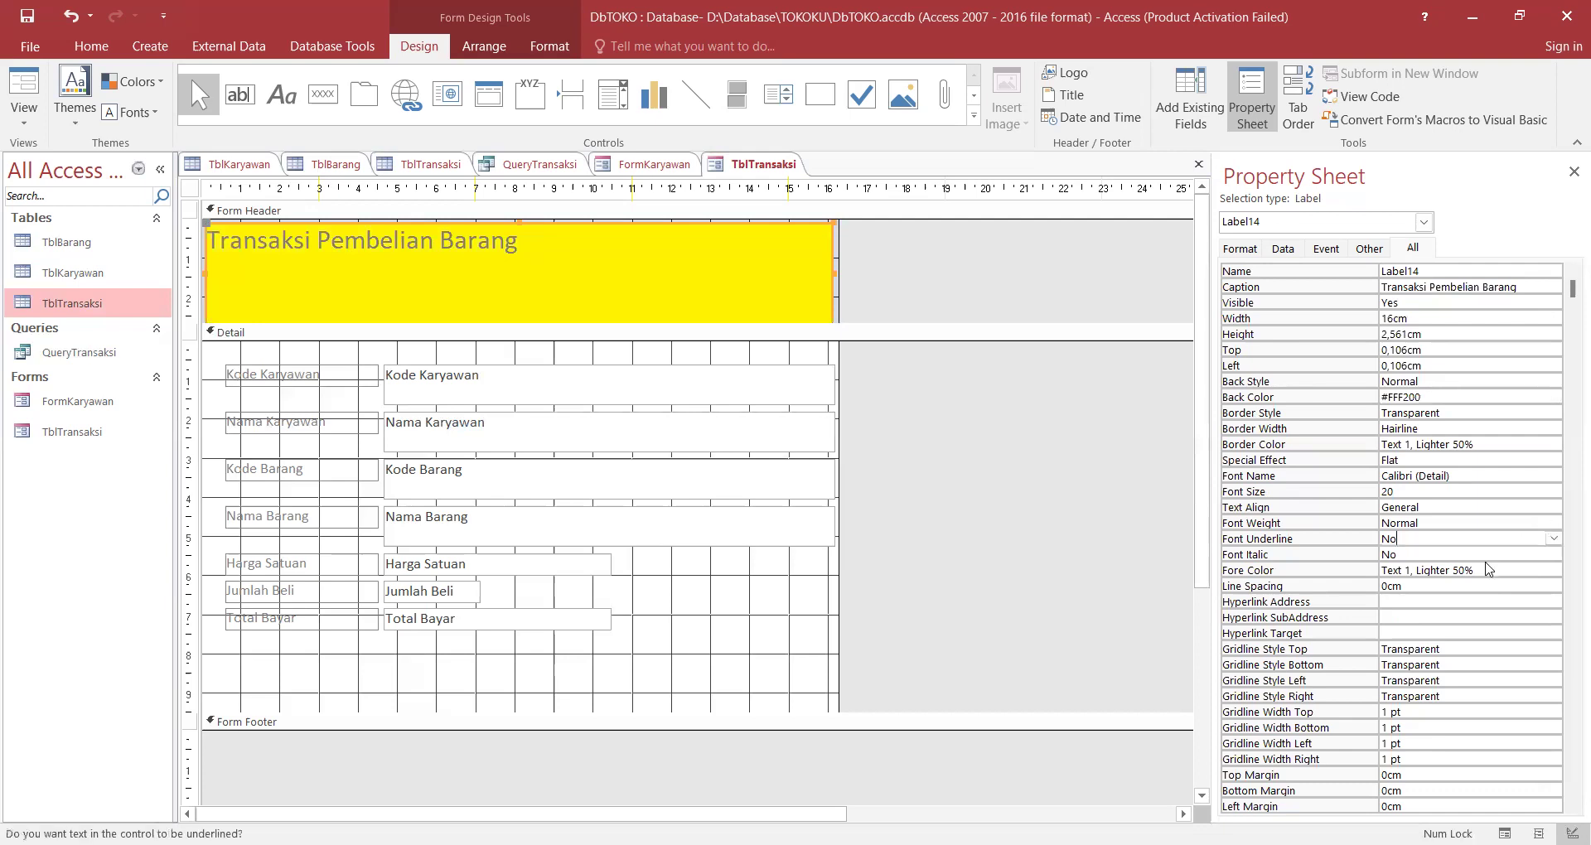
key(Up)
key(alt+Down)
click(1452, 650)
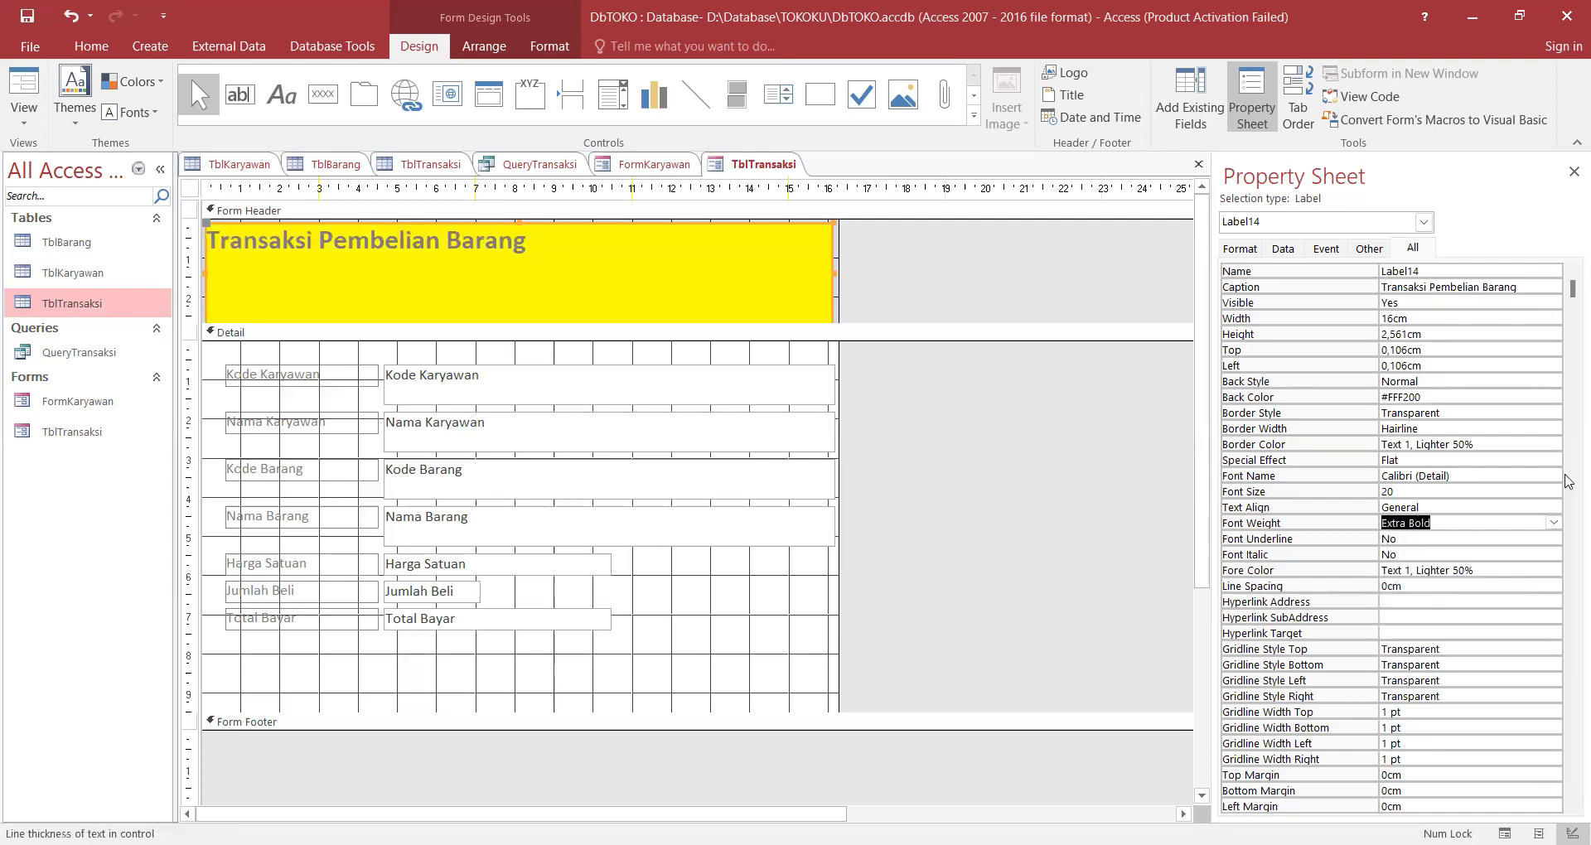
Set the title label's text alignment to Center and its fore color to standard red.
key(Up)
key(alt+Down)
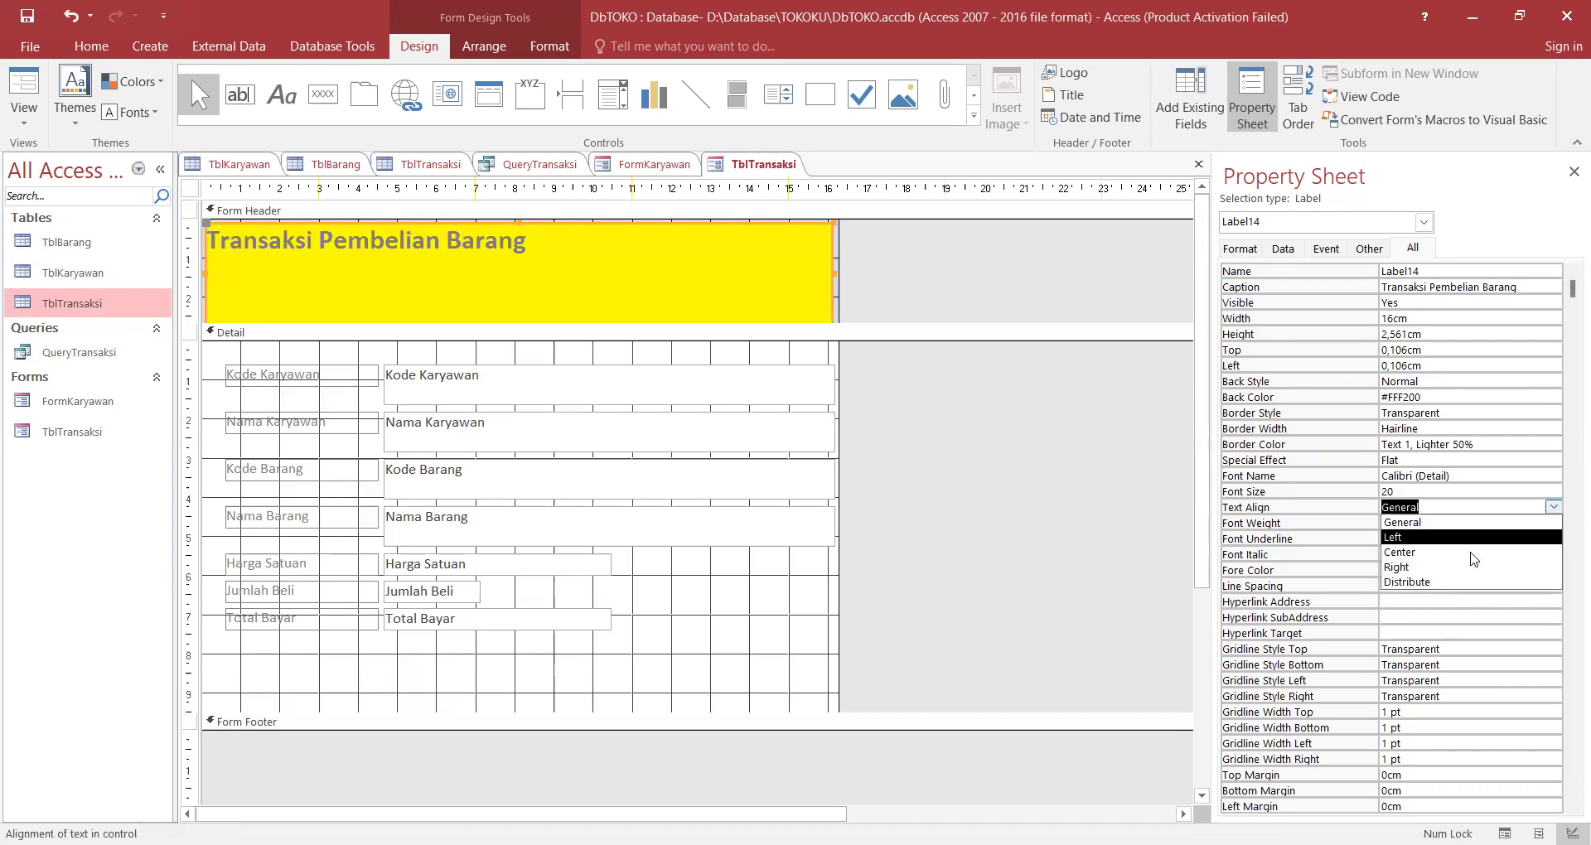
click(1475, 555)
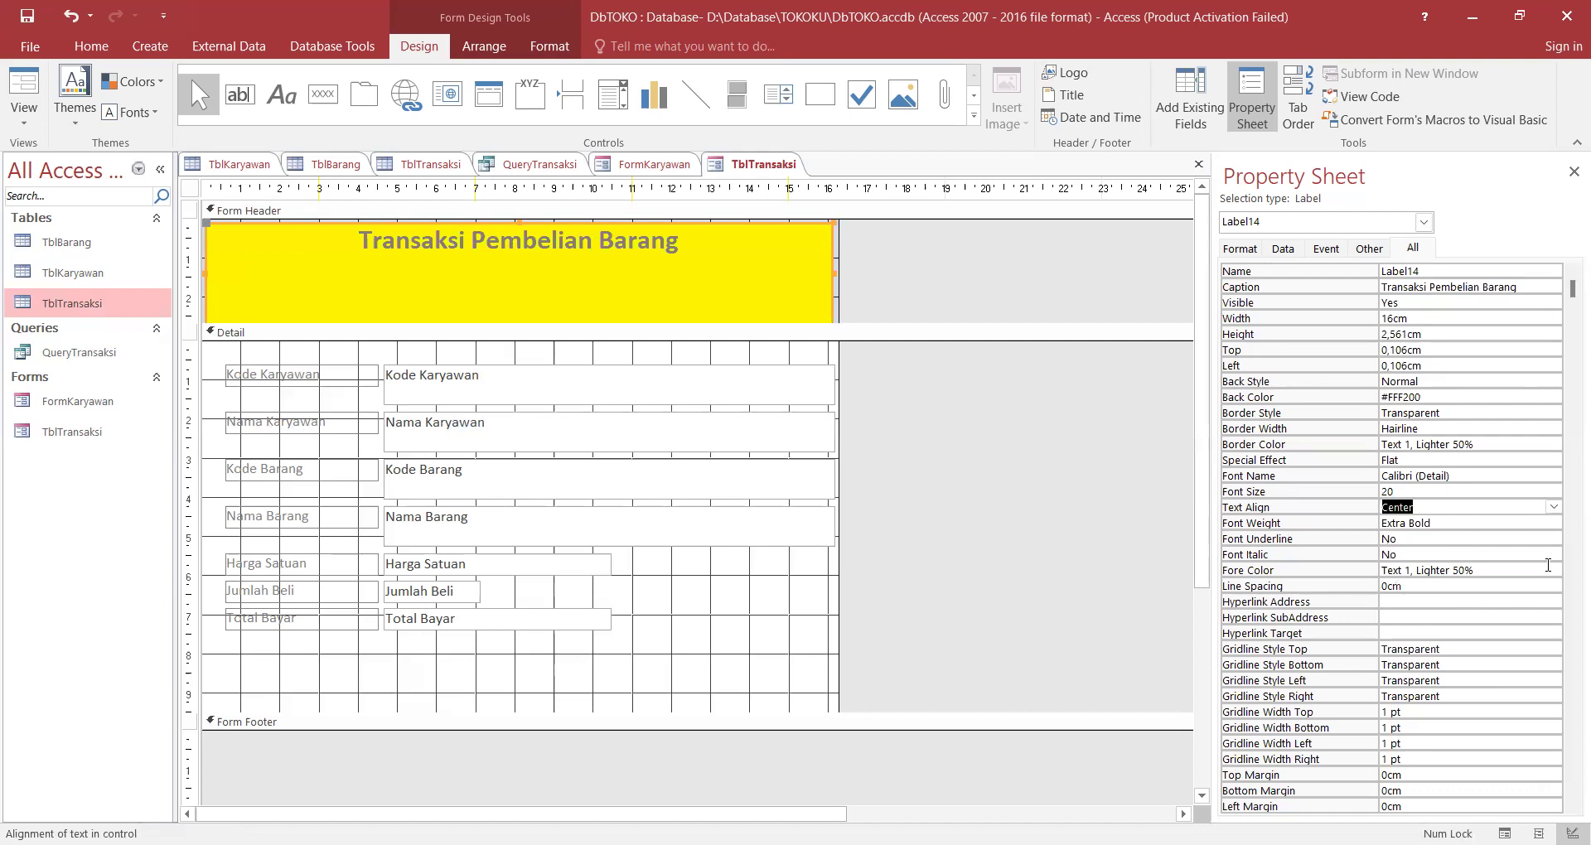
click(1550, 571)
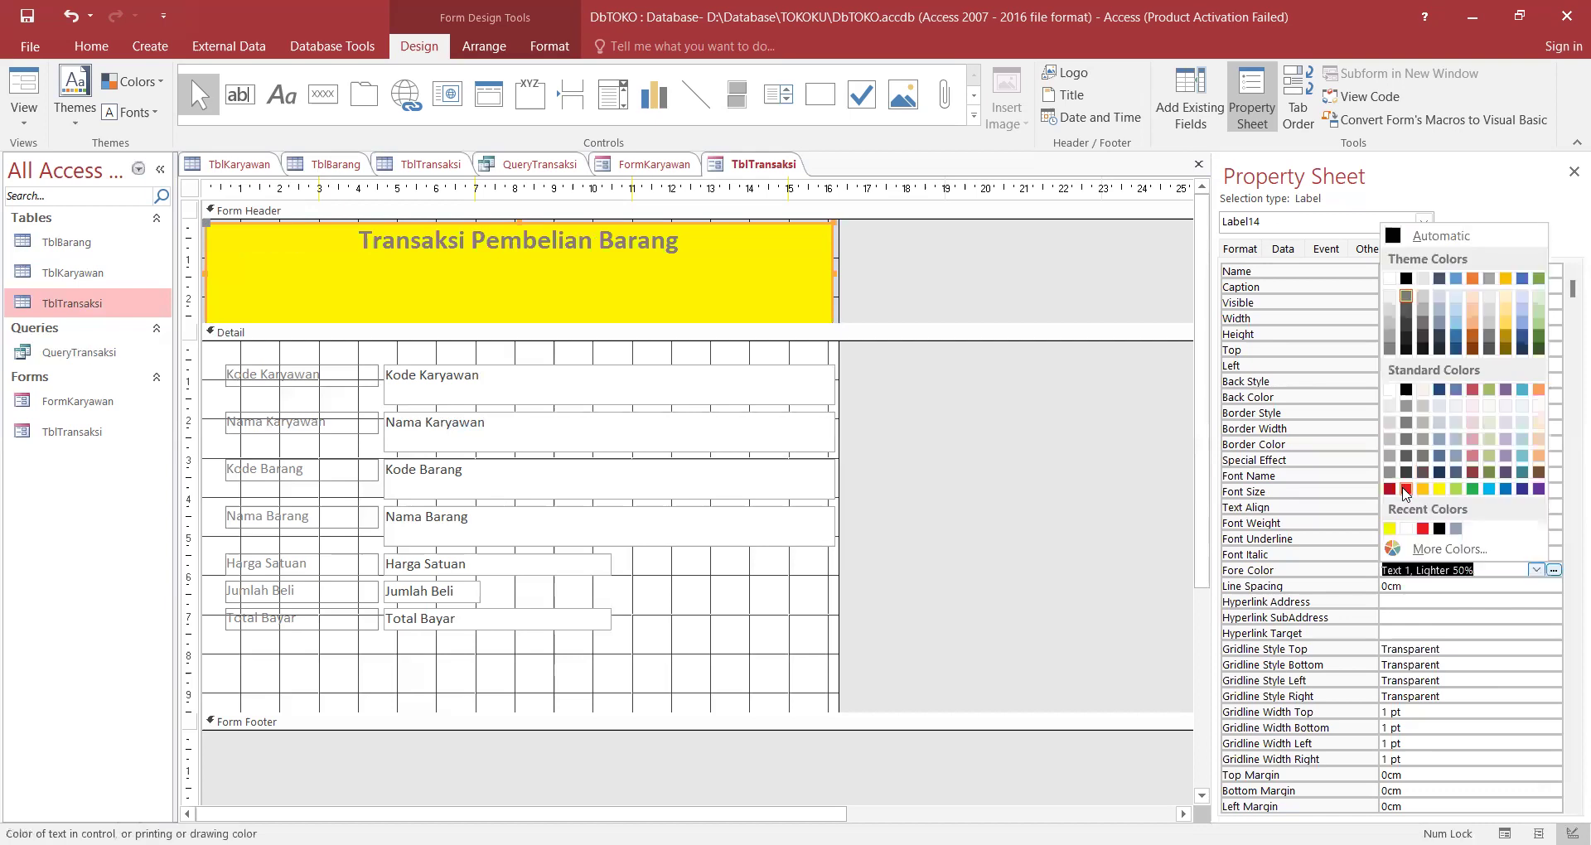
click(1405, 490)
click(360, 332)
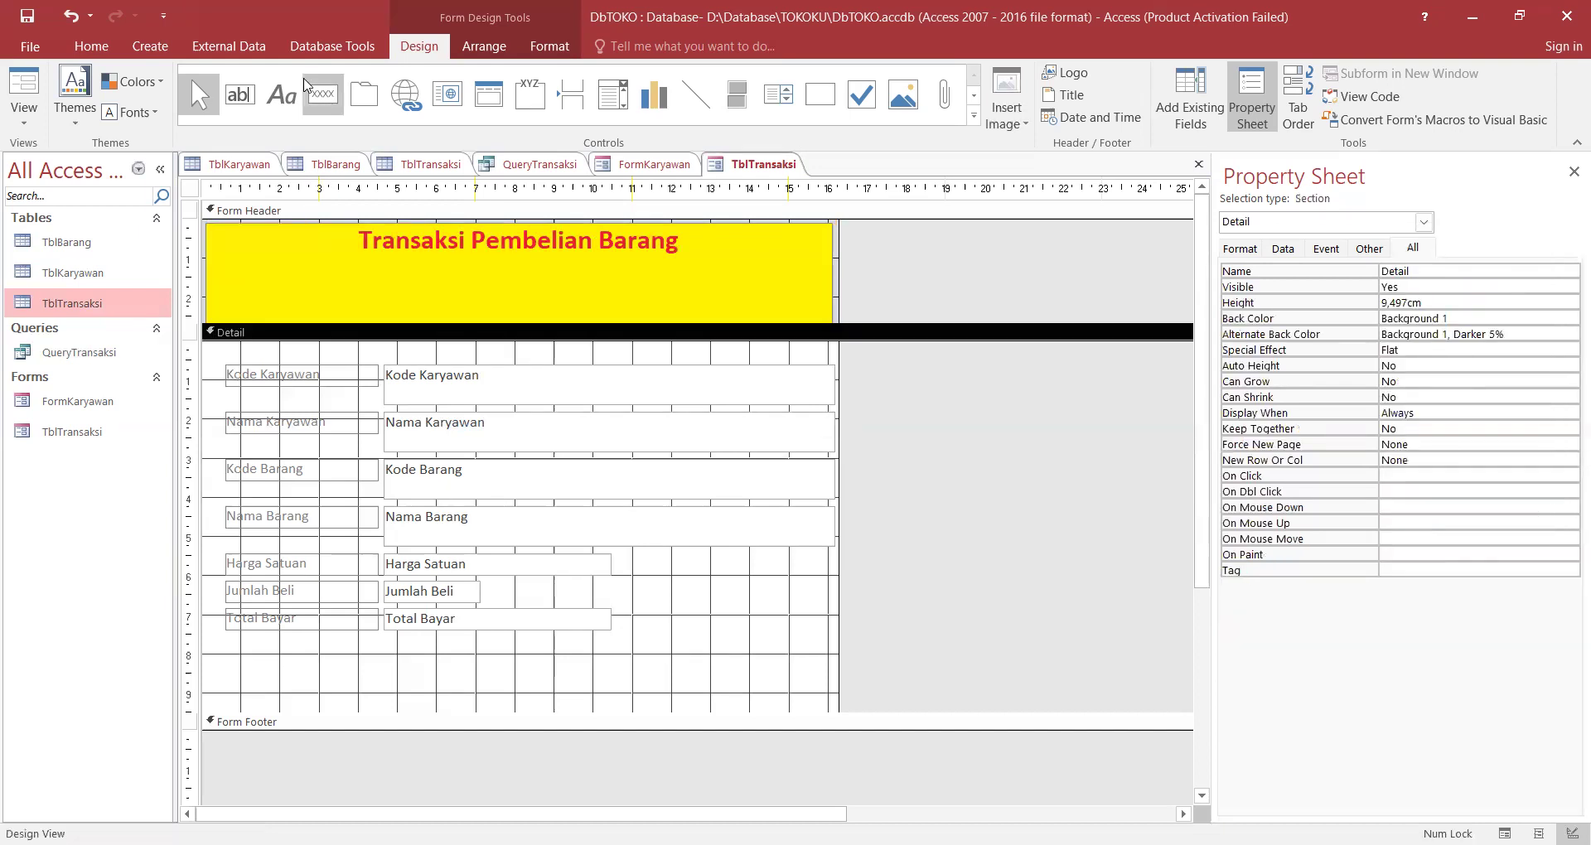
Add a command button below the Total Bayar field that adds a new record, with the text Tambah Data.
click(320, 105)
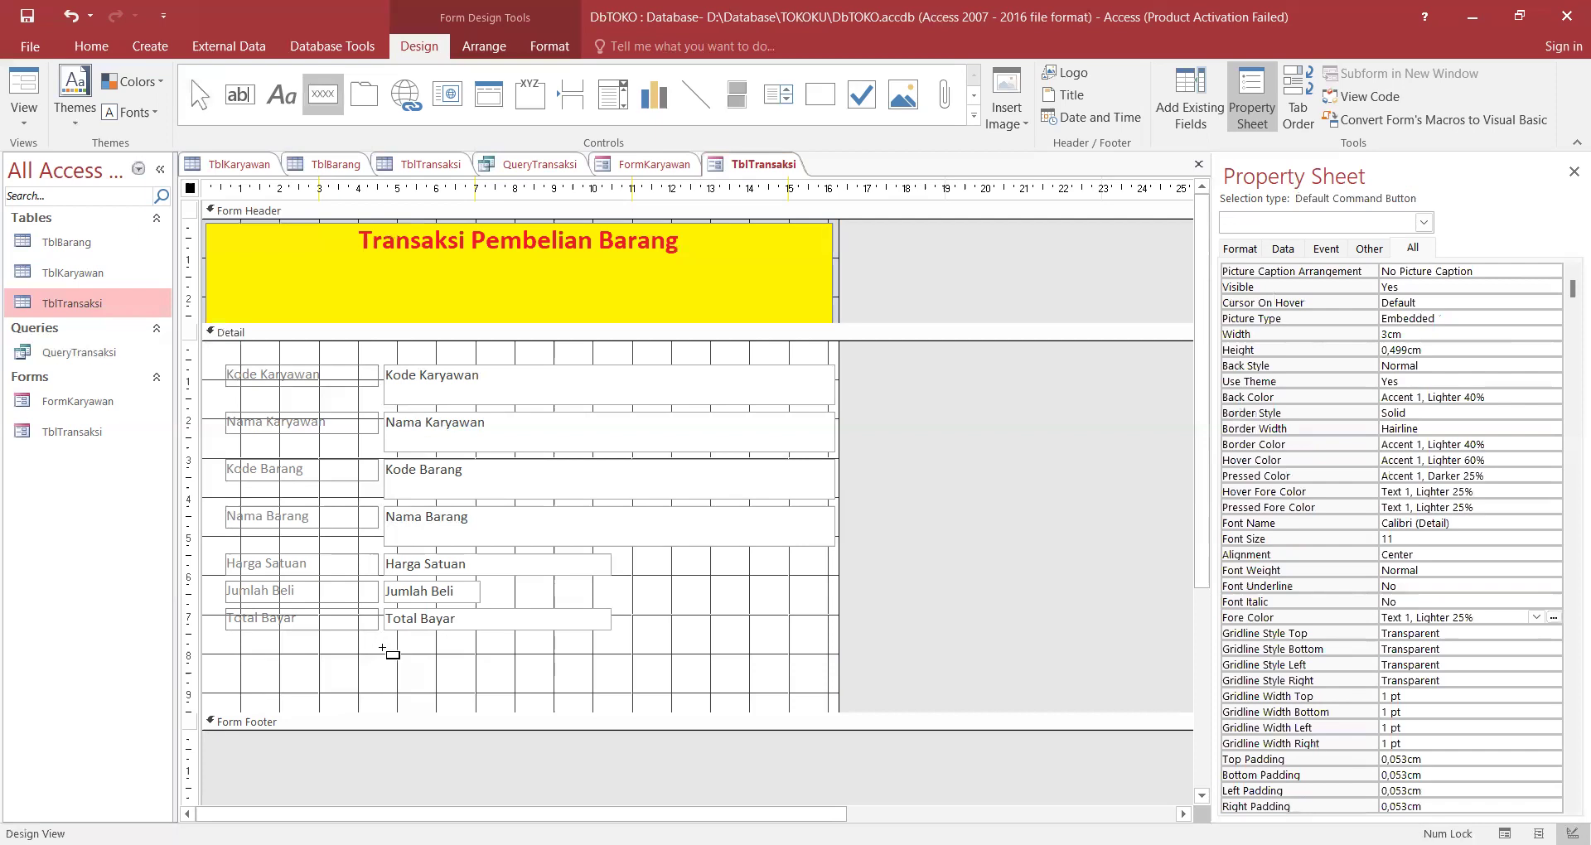
drag(381, 651, 524, 689)
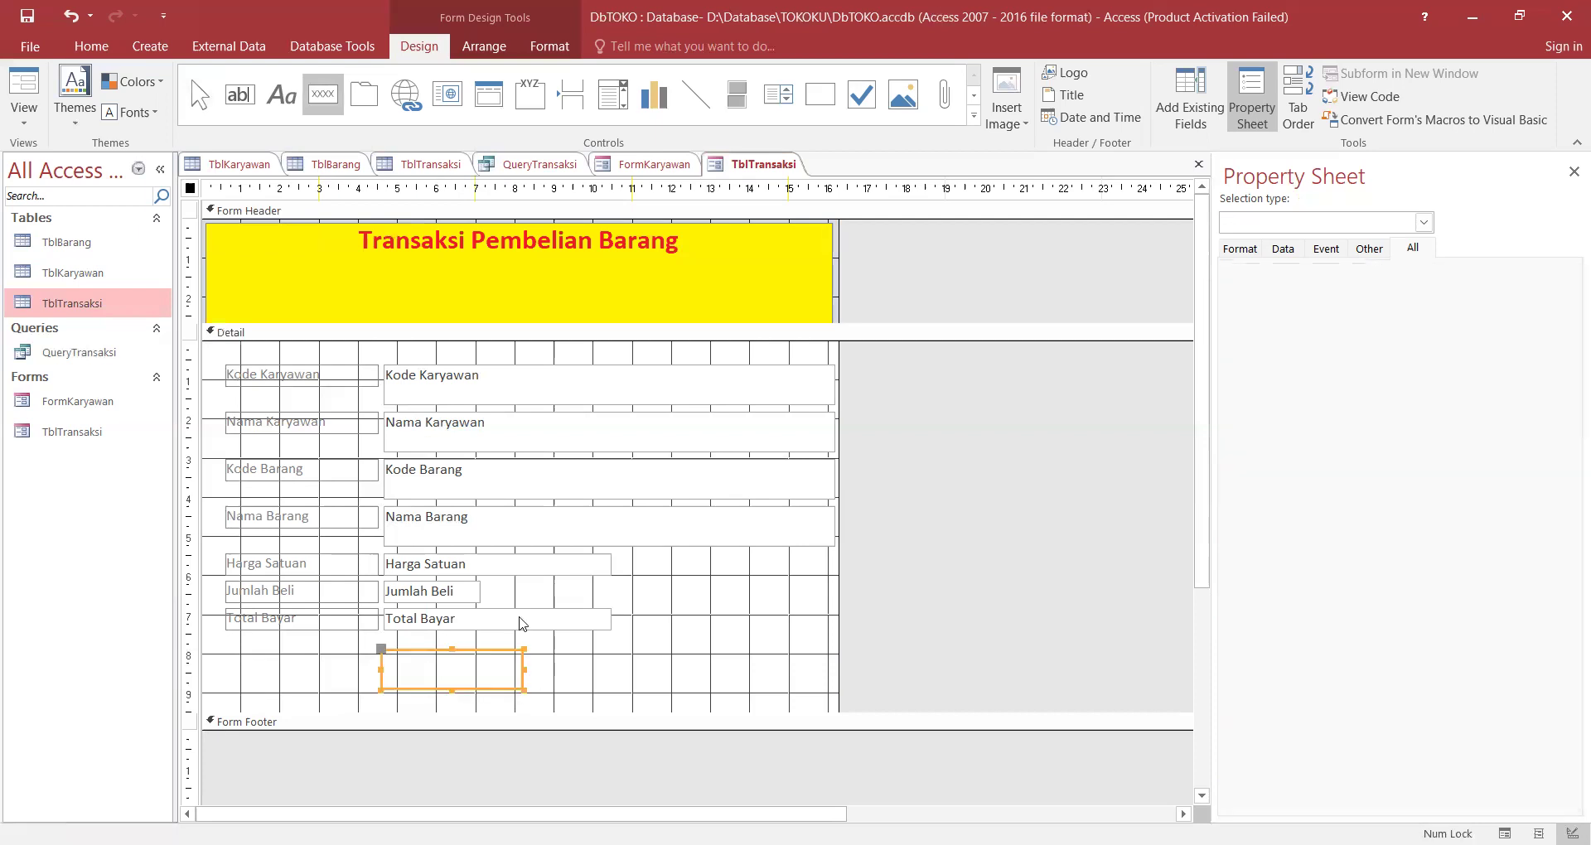
key(Down)
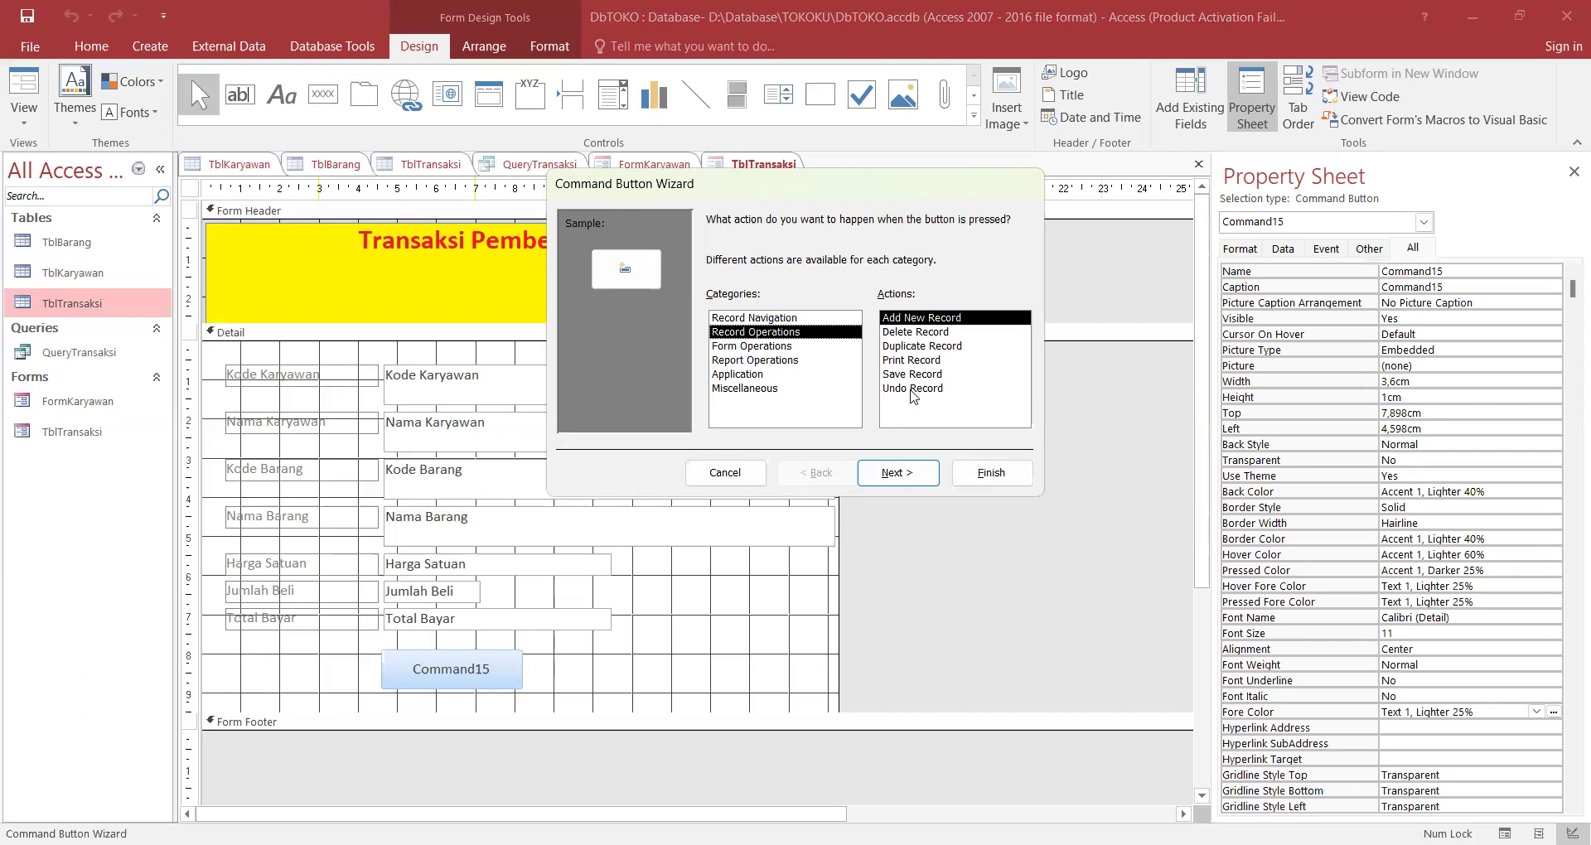
click(892, 473)
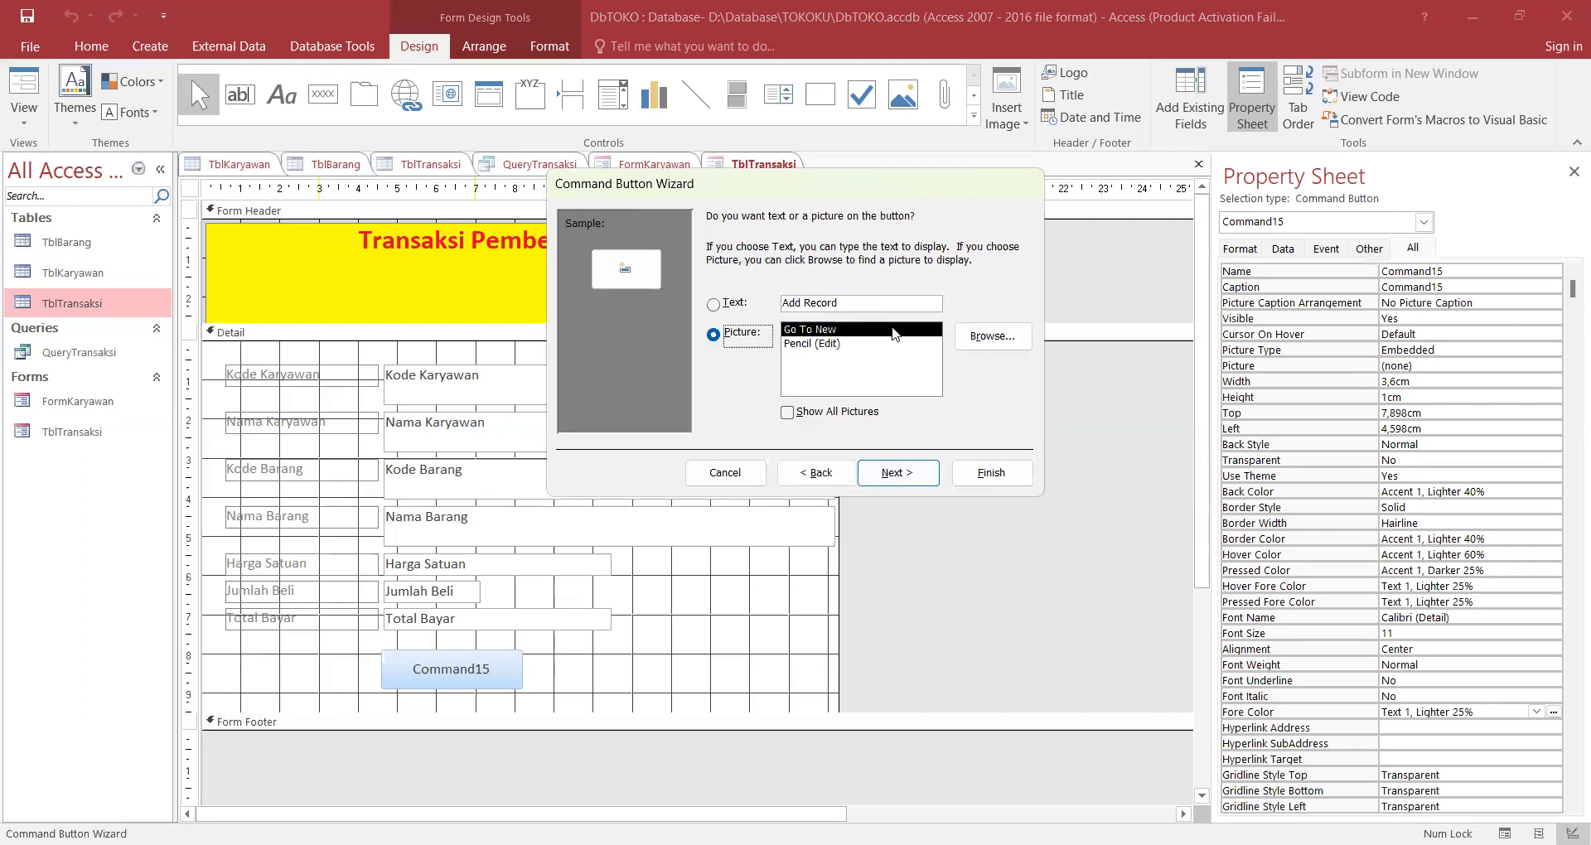
click(751, 305)
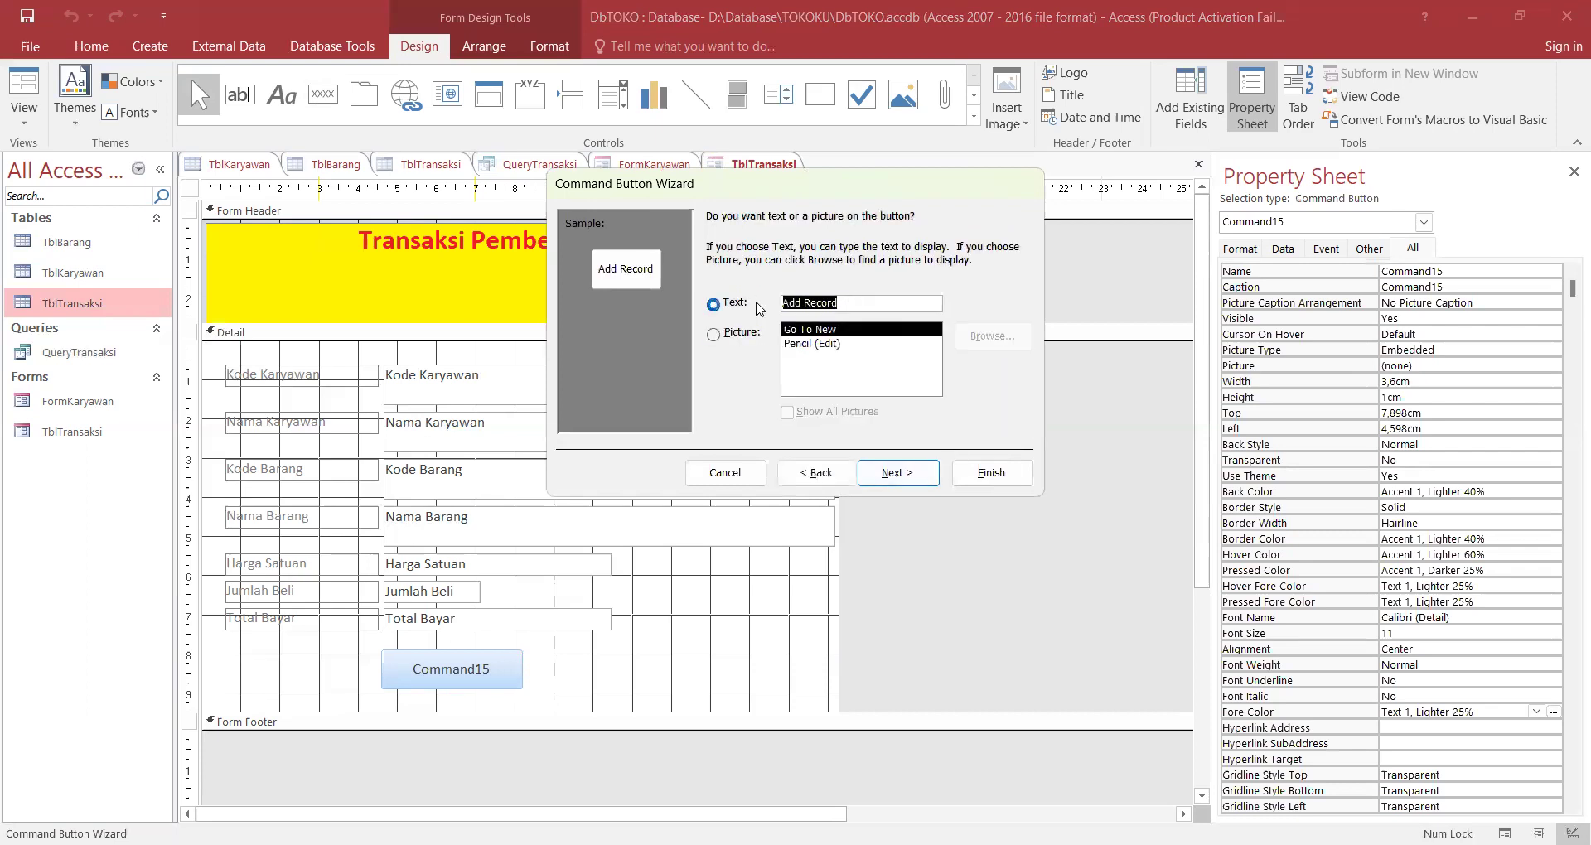
text(Tambah)
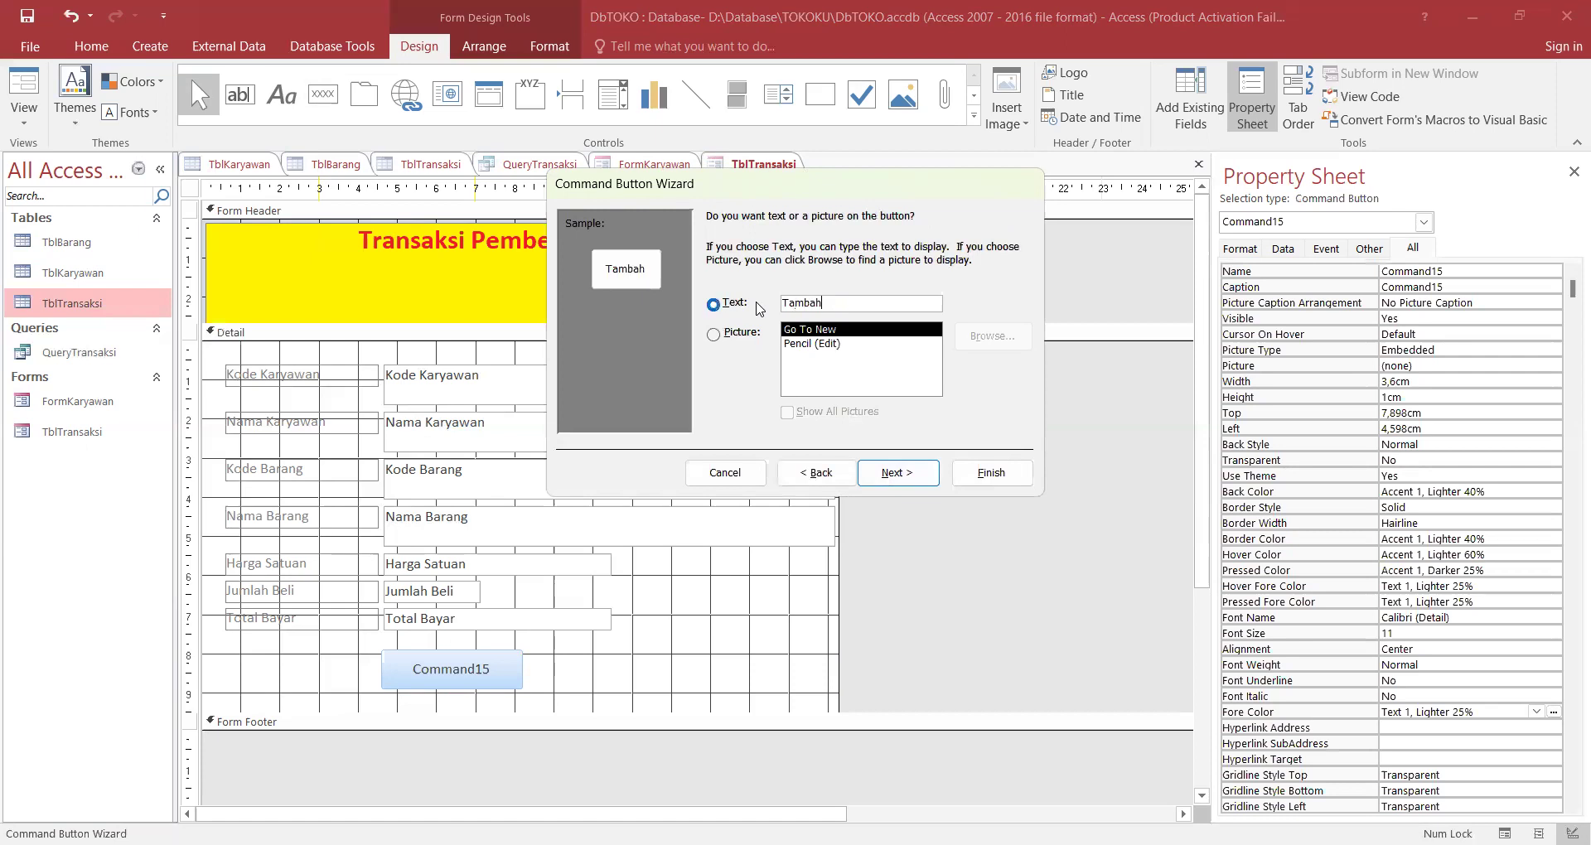
text( Data)
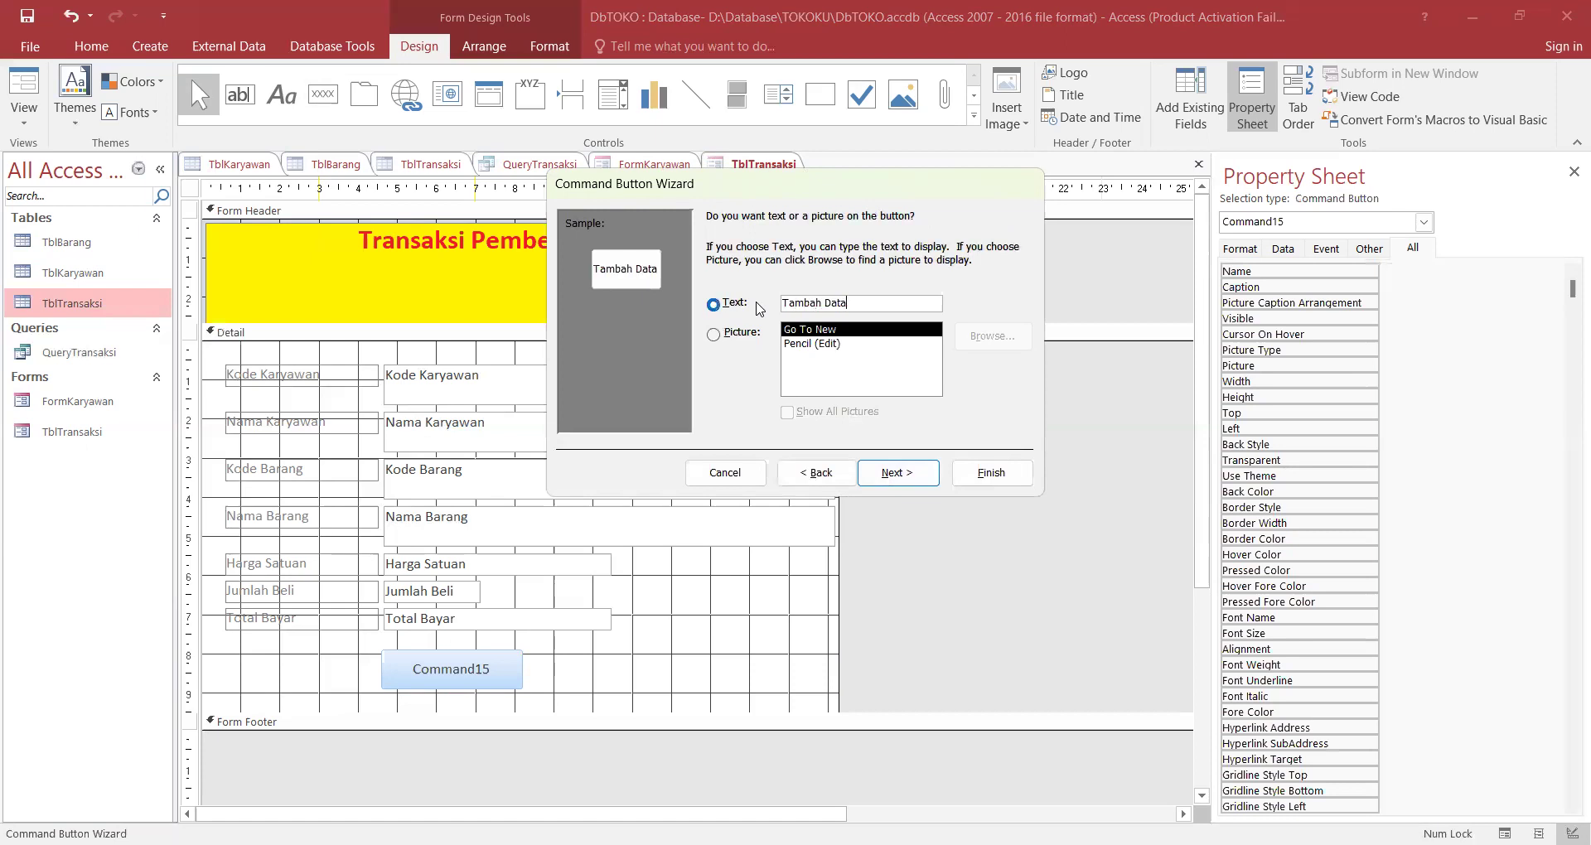
click(897, 474)
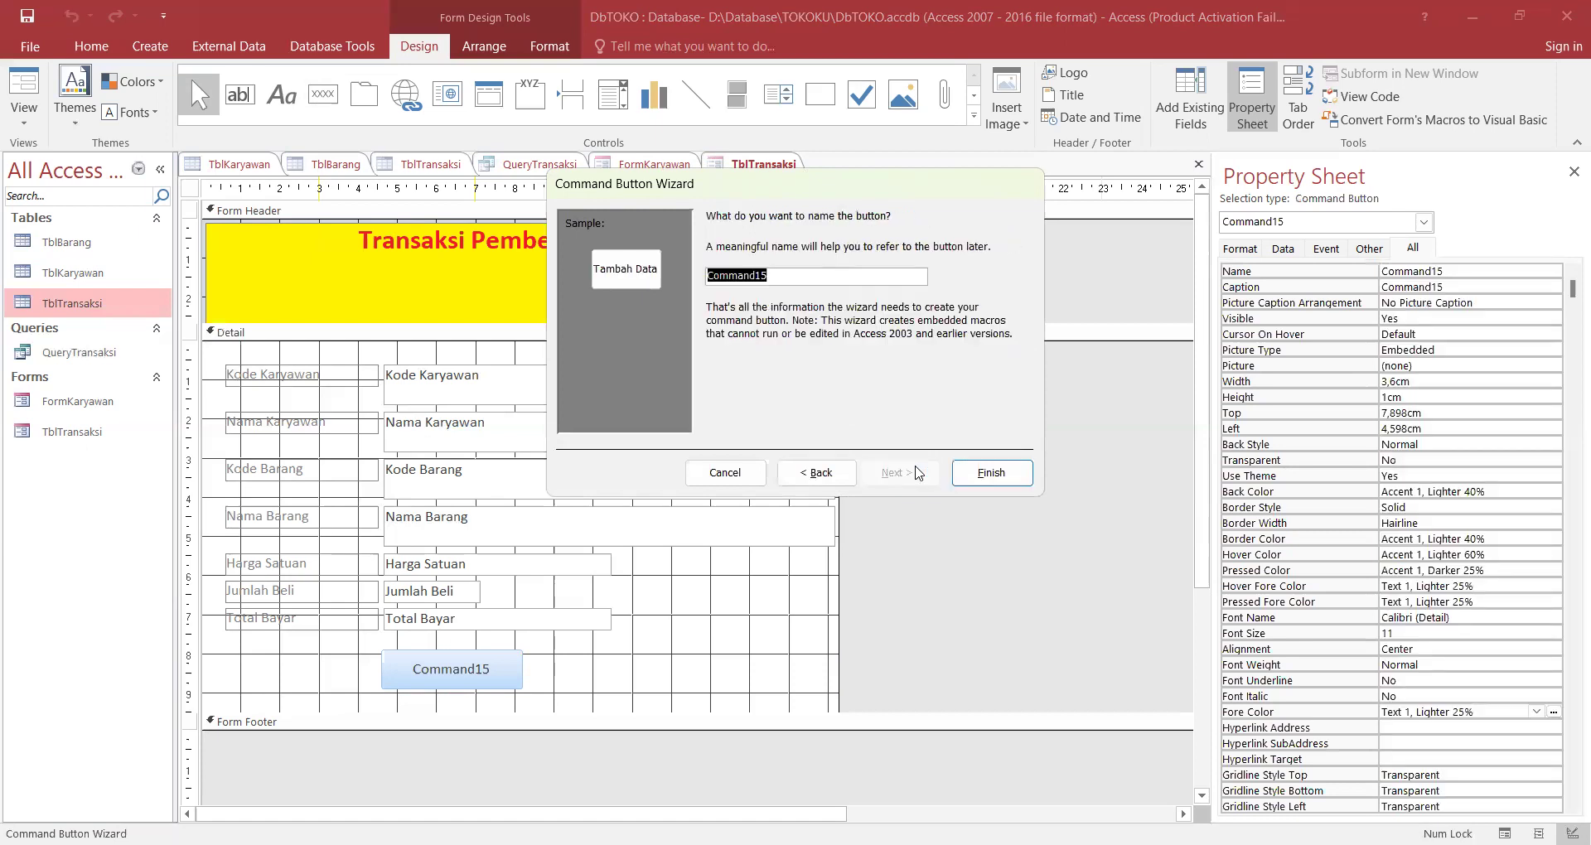
click(986, 474)
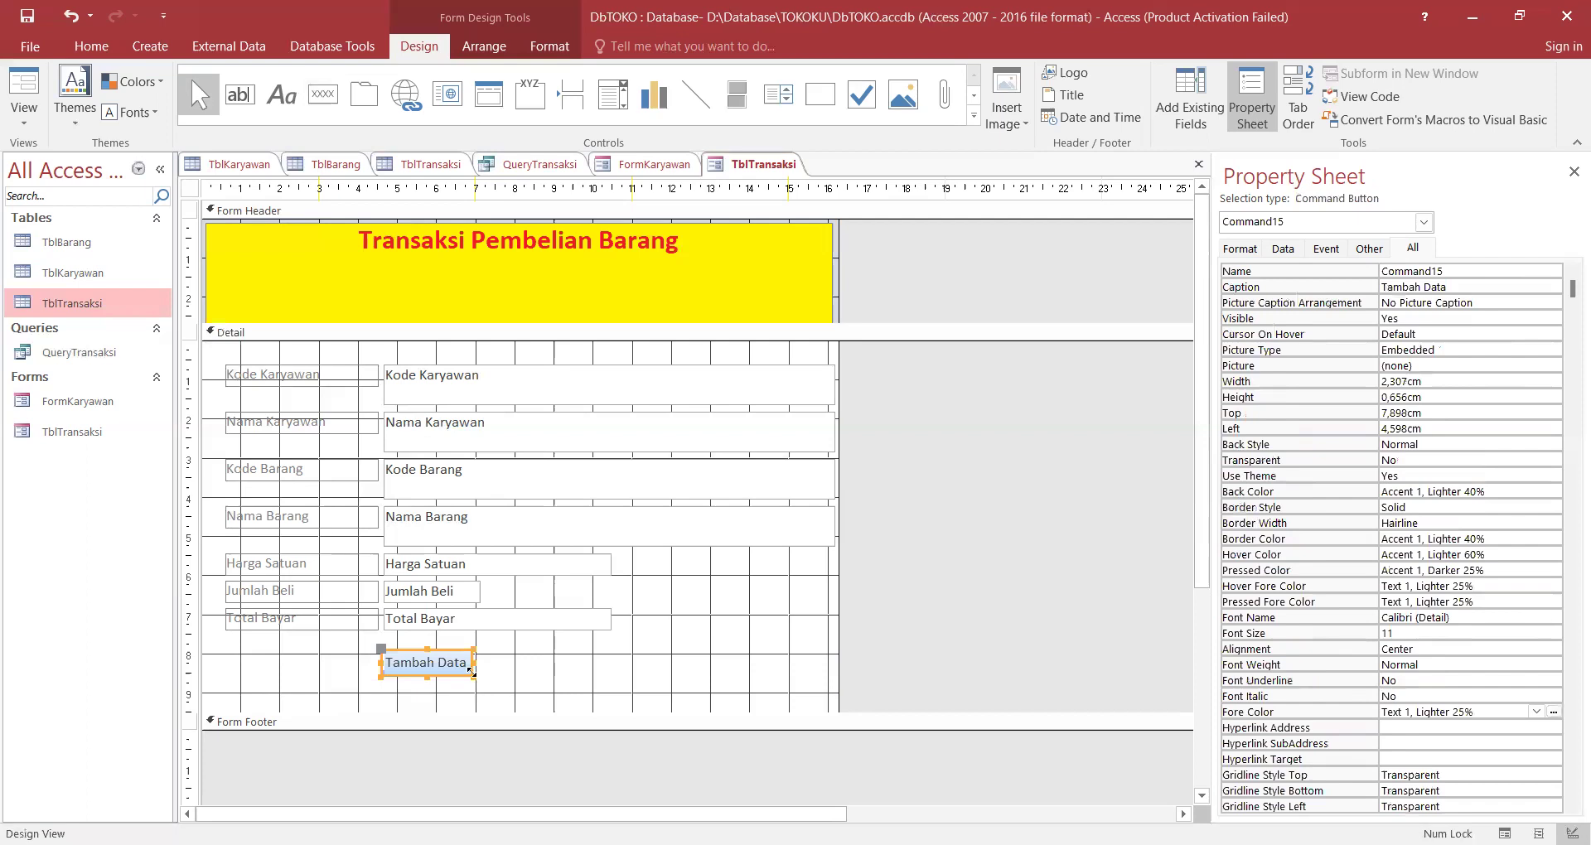
Enlarge the Tambah Data button to about 3.2 by 0.9 cm and set its font size to 14.
drag(472, 674, 509, 688)
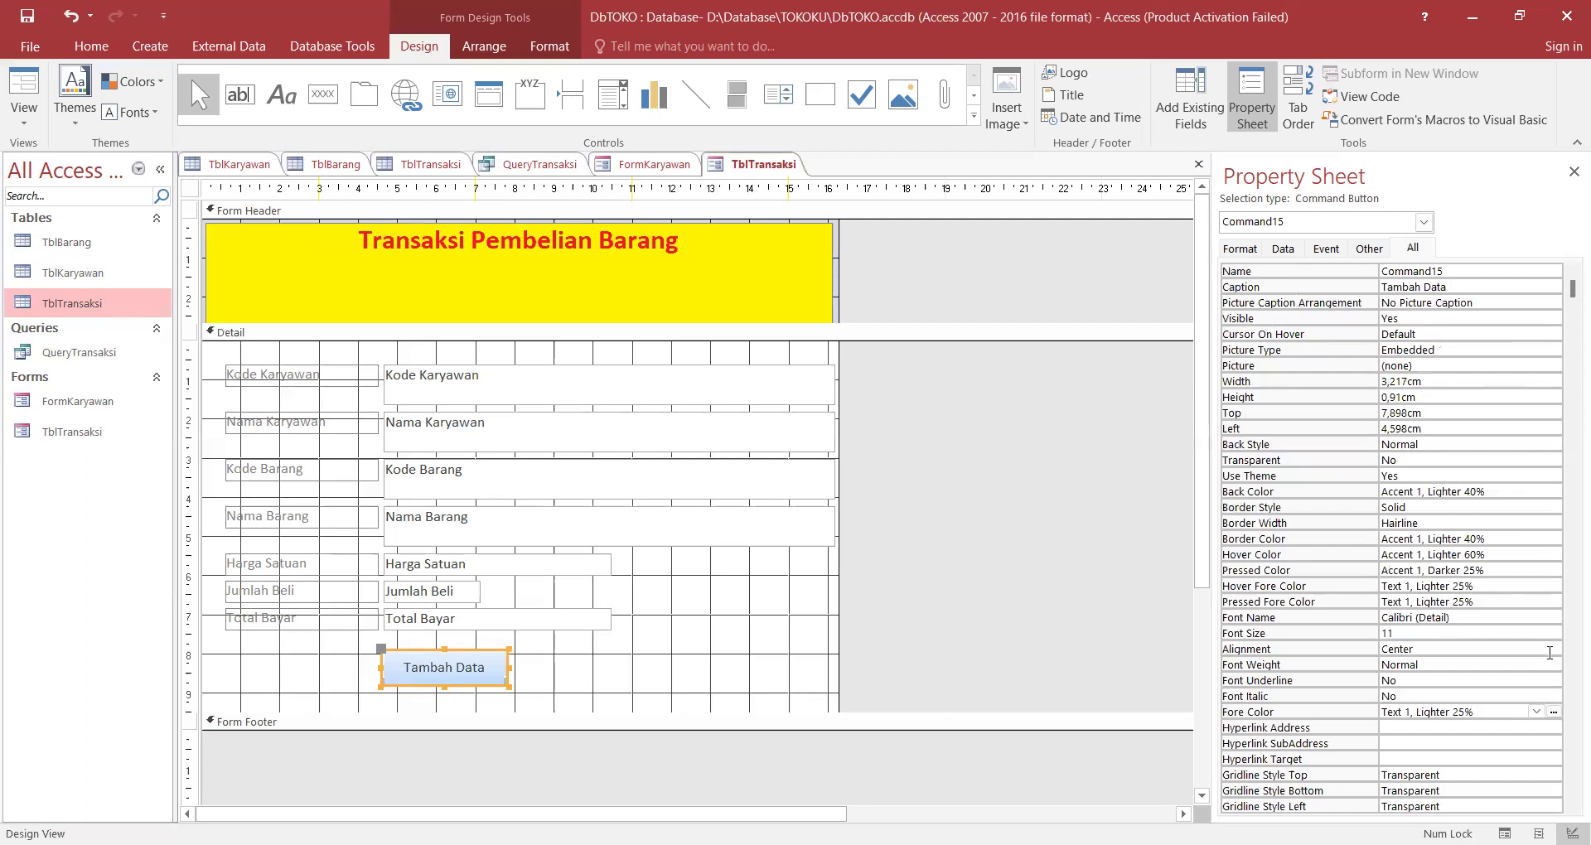
click(1554, 634)
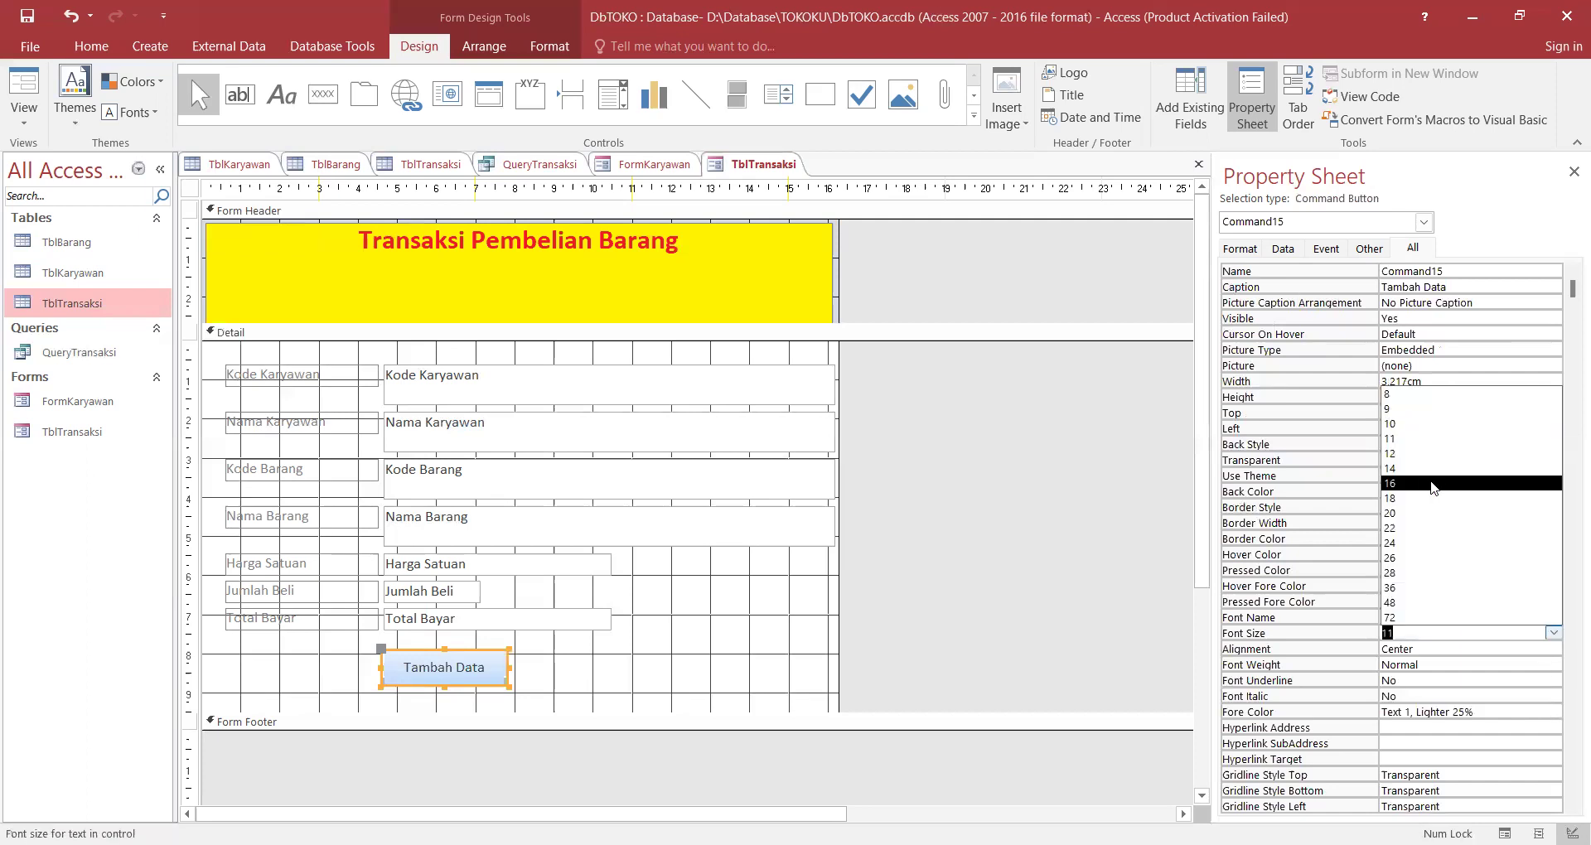
click(1432, 476)
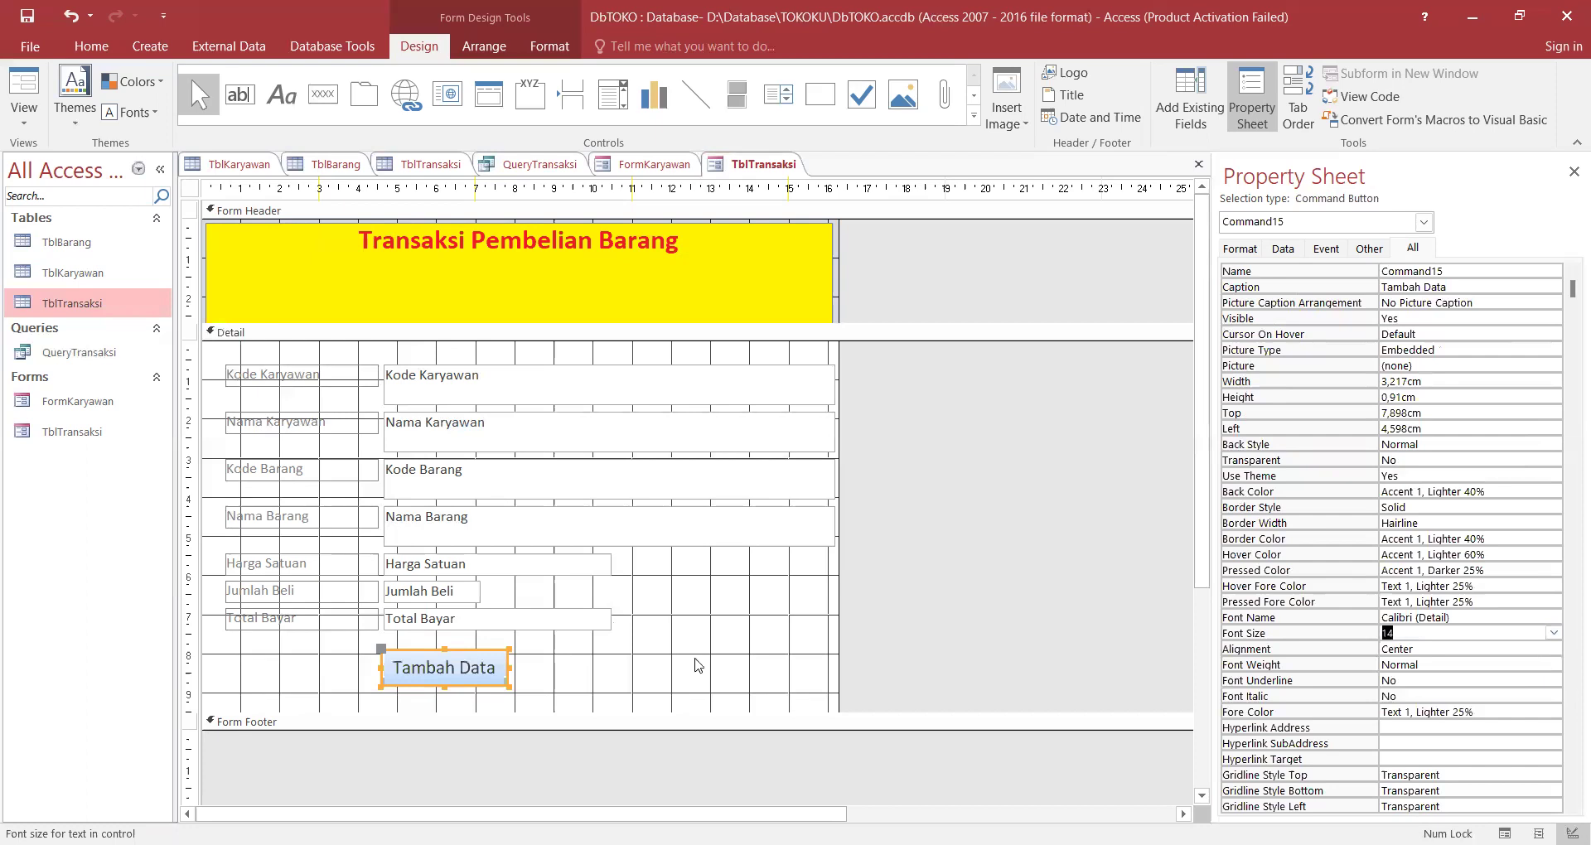
click(547, 635)
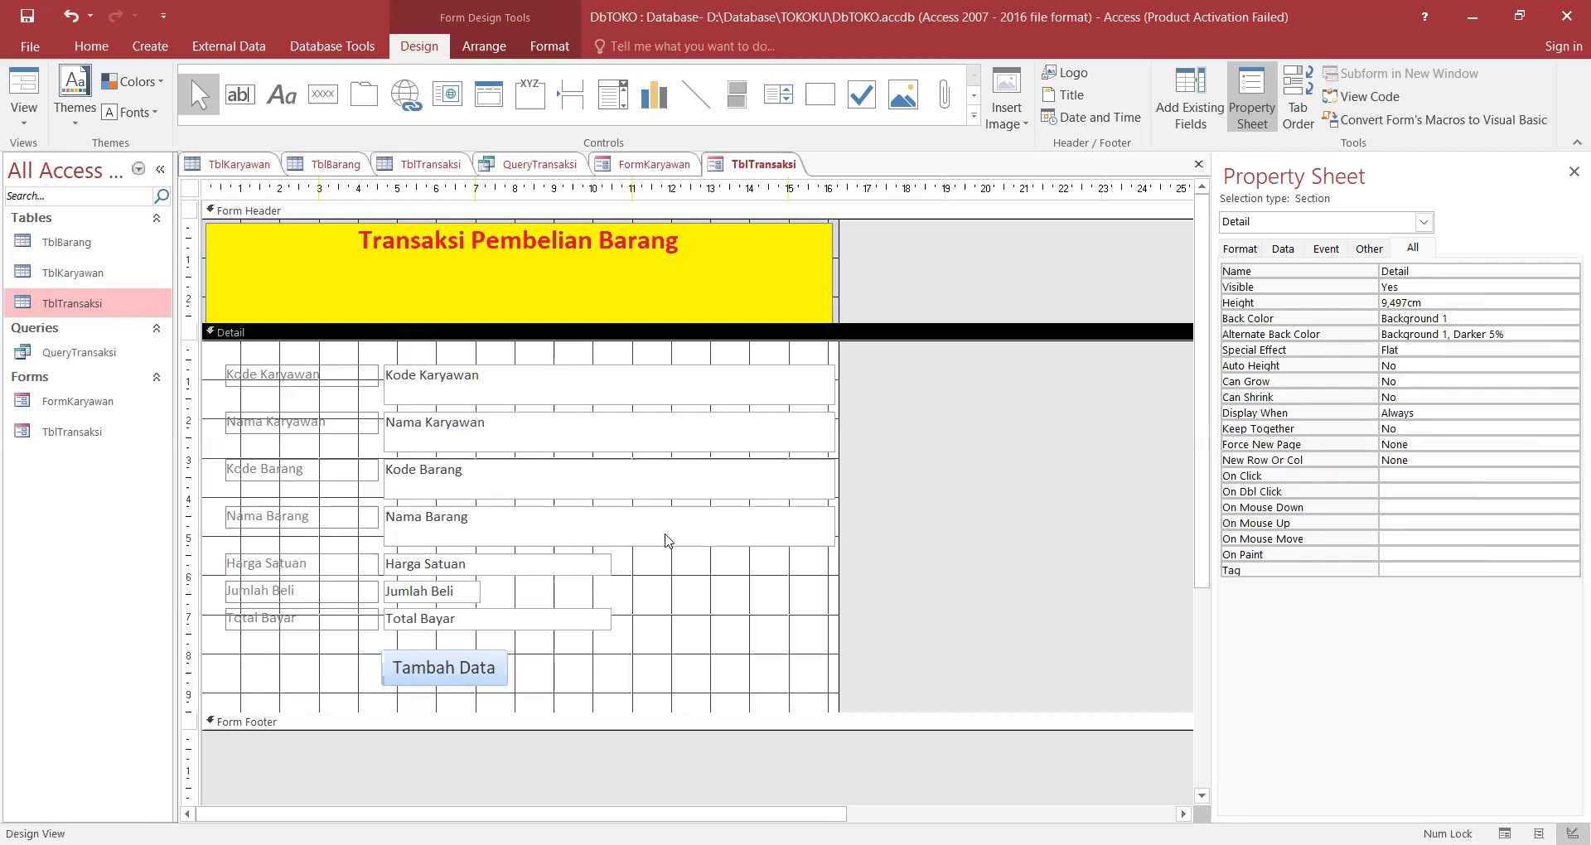
Try to reduce the height of the form header's yellow title label and save the form.
click(627, 274)
drag(627, 274, 631, 286)
click(386, 315)
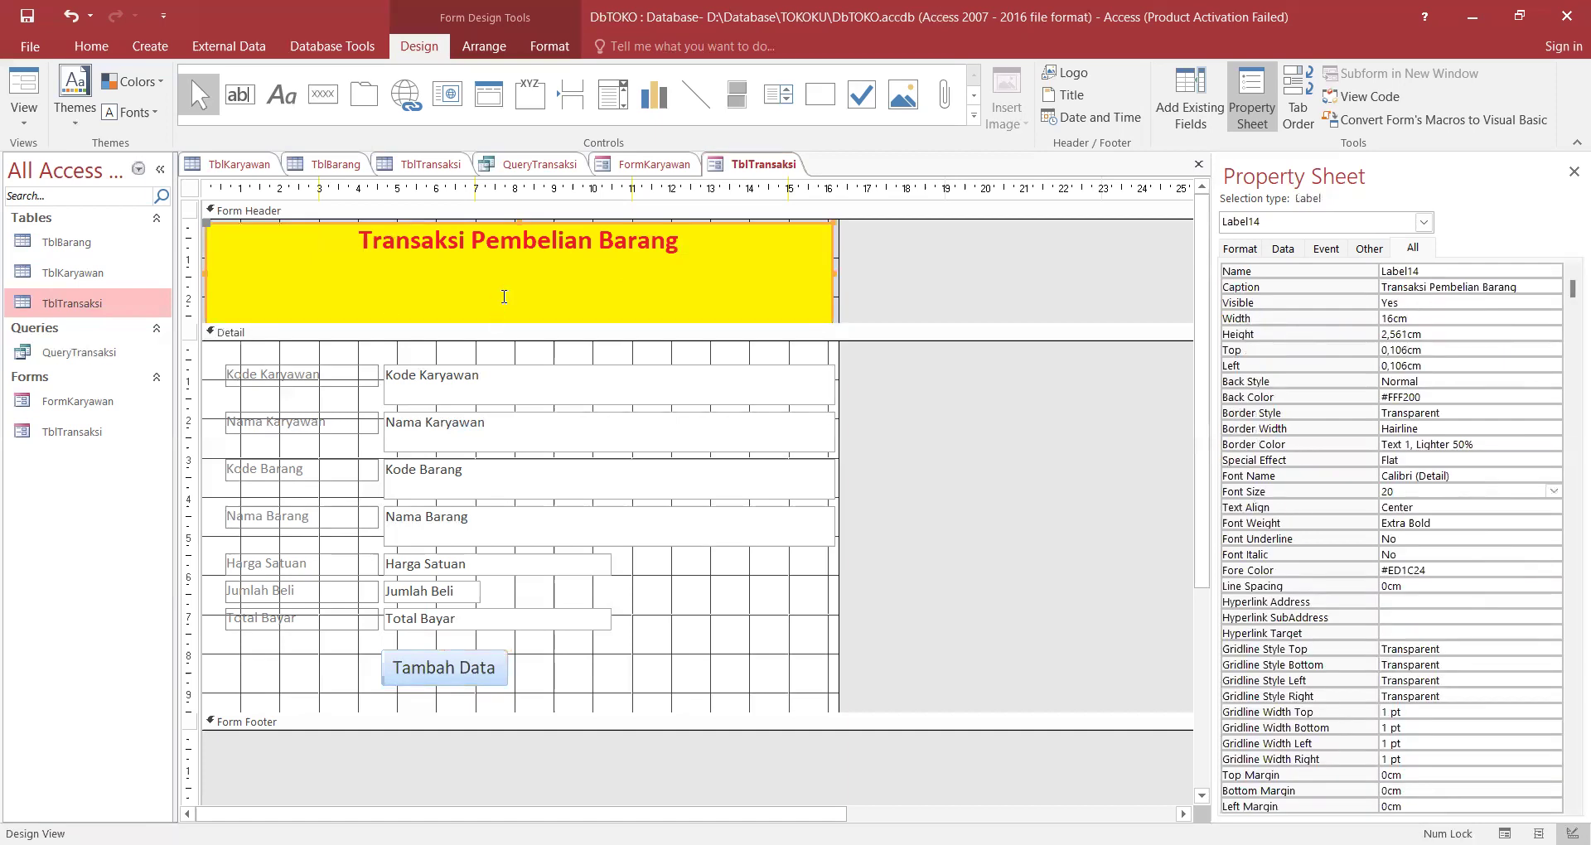
drag(503, 323, 504, 298)
key(ctrl+s)
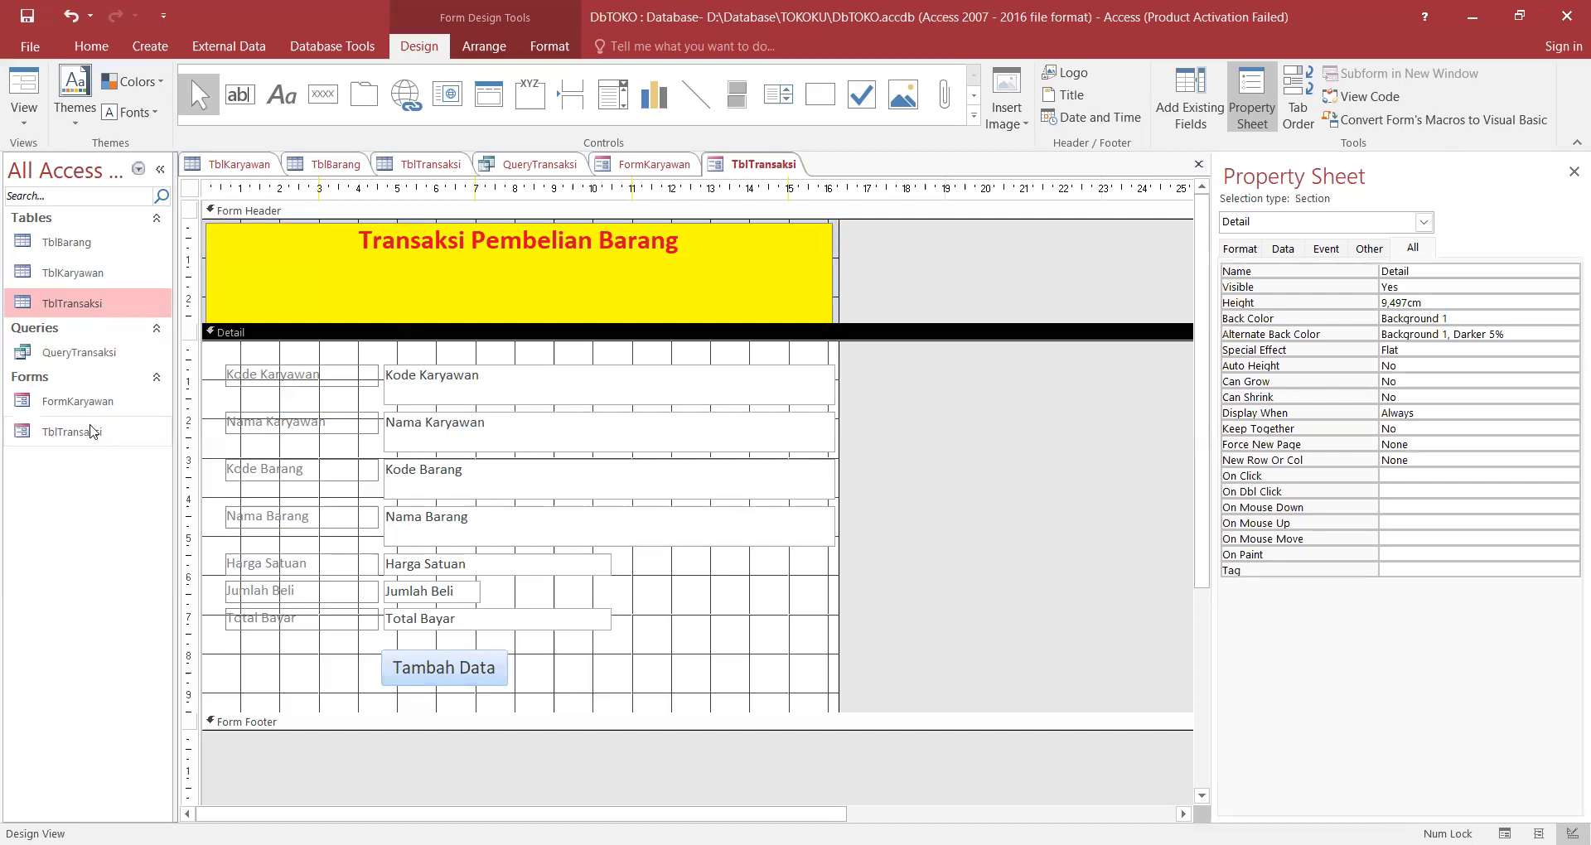
Test the TblTransaksi form by entering K01 as Kode Karyawan in a new record, and close the form.
double_click(91, 433)
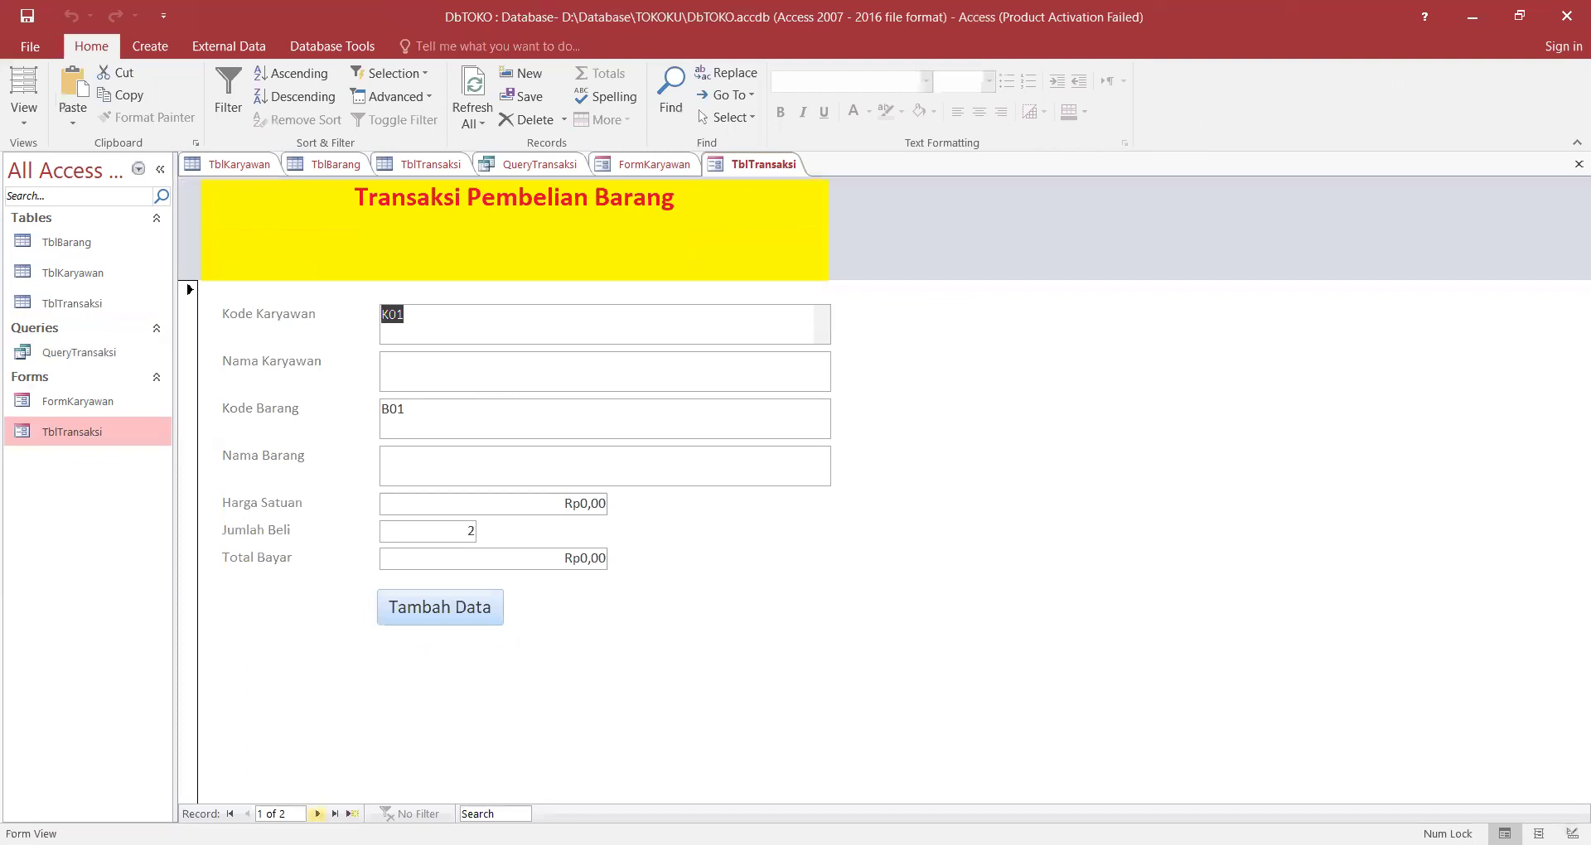
click(317, 814)
click(317, 814)
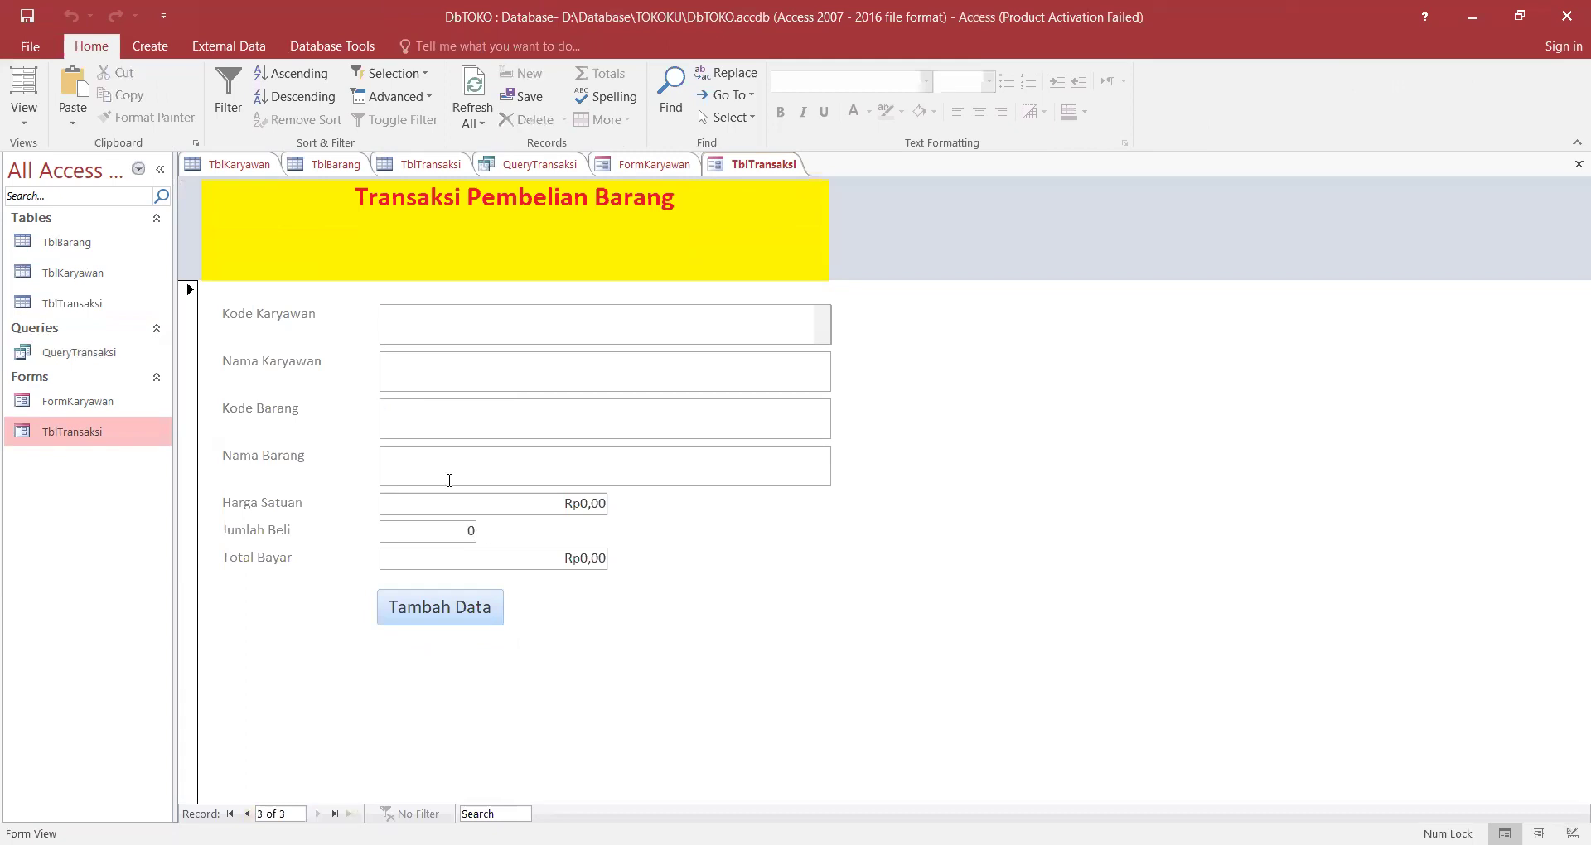
text(K01)
key(Tab)
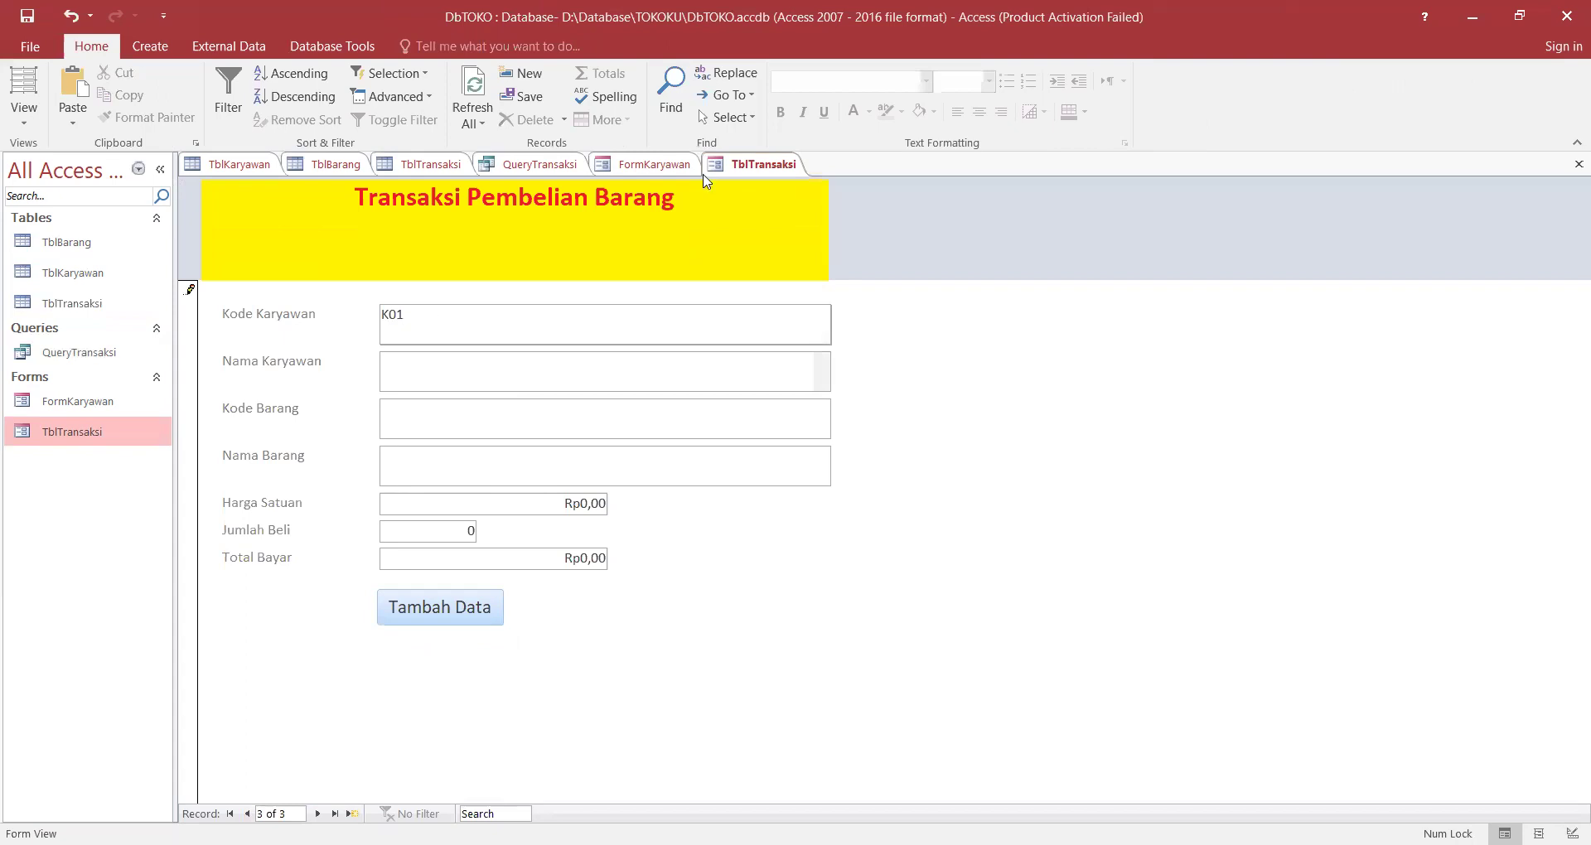
click(781, 170)
click(1578, 164)
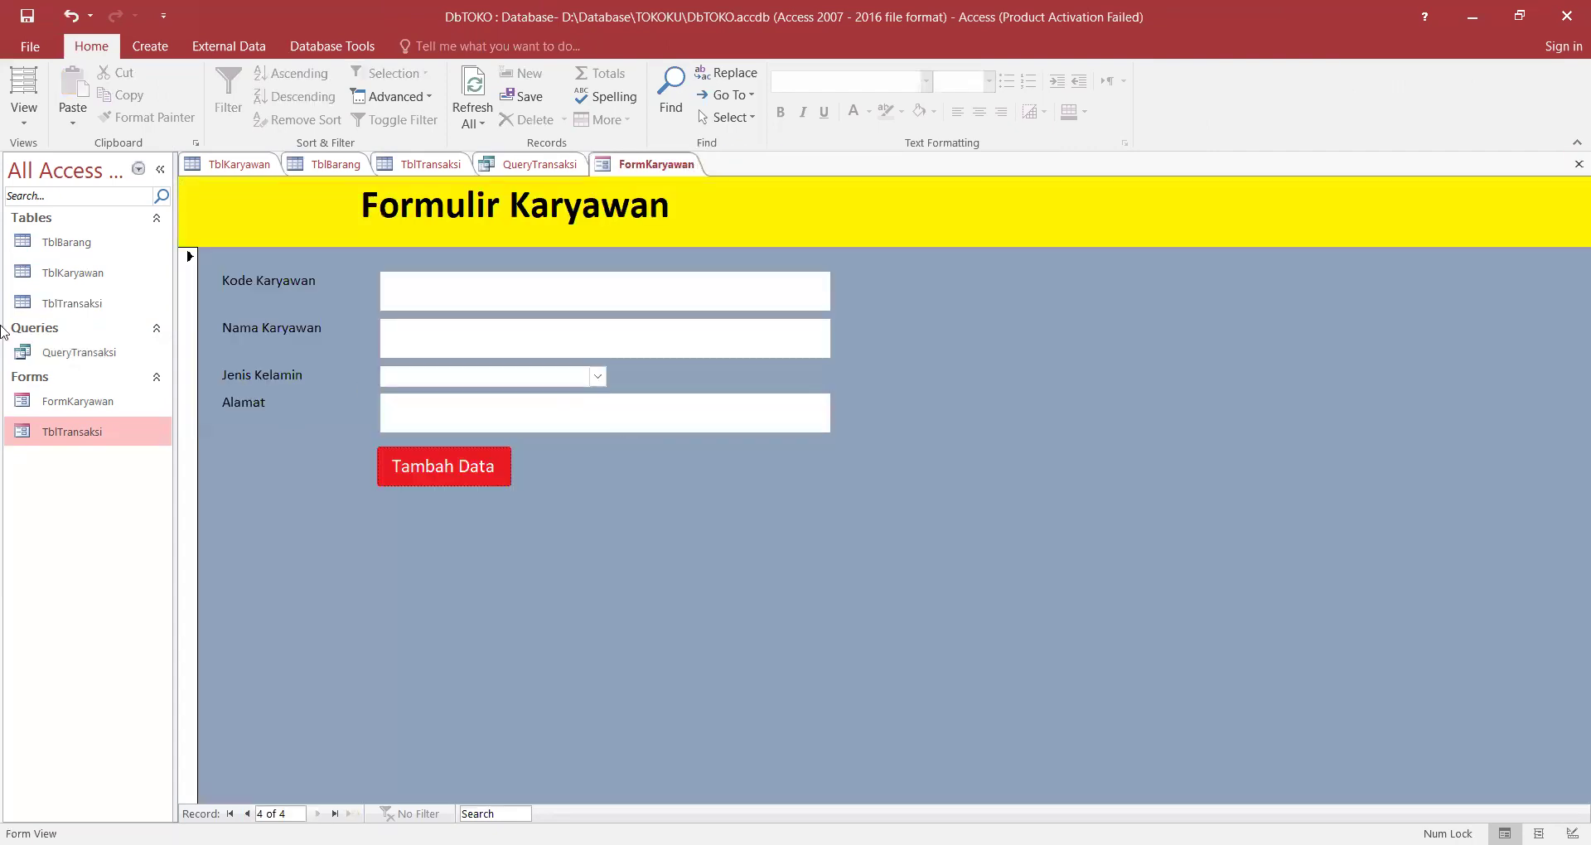
Start a new form with the Form Wizard based on QueryTransaksi and include all of its fields.
click(56, 352)
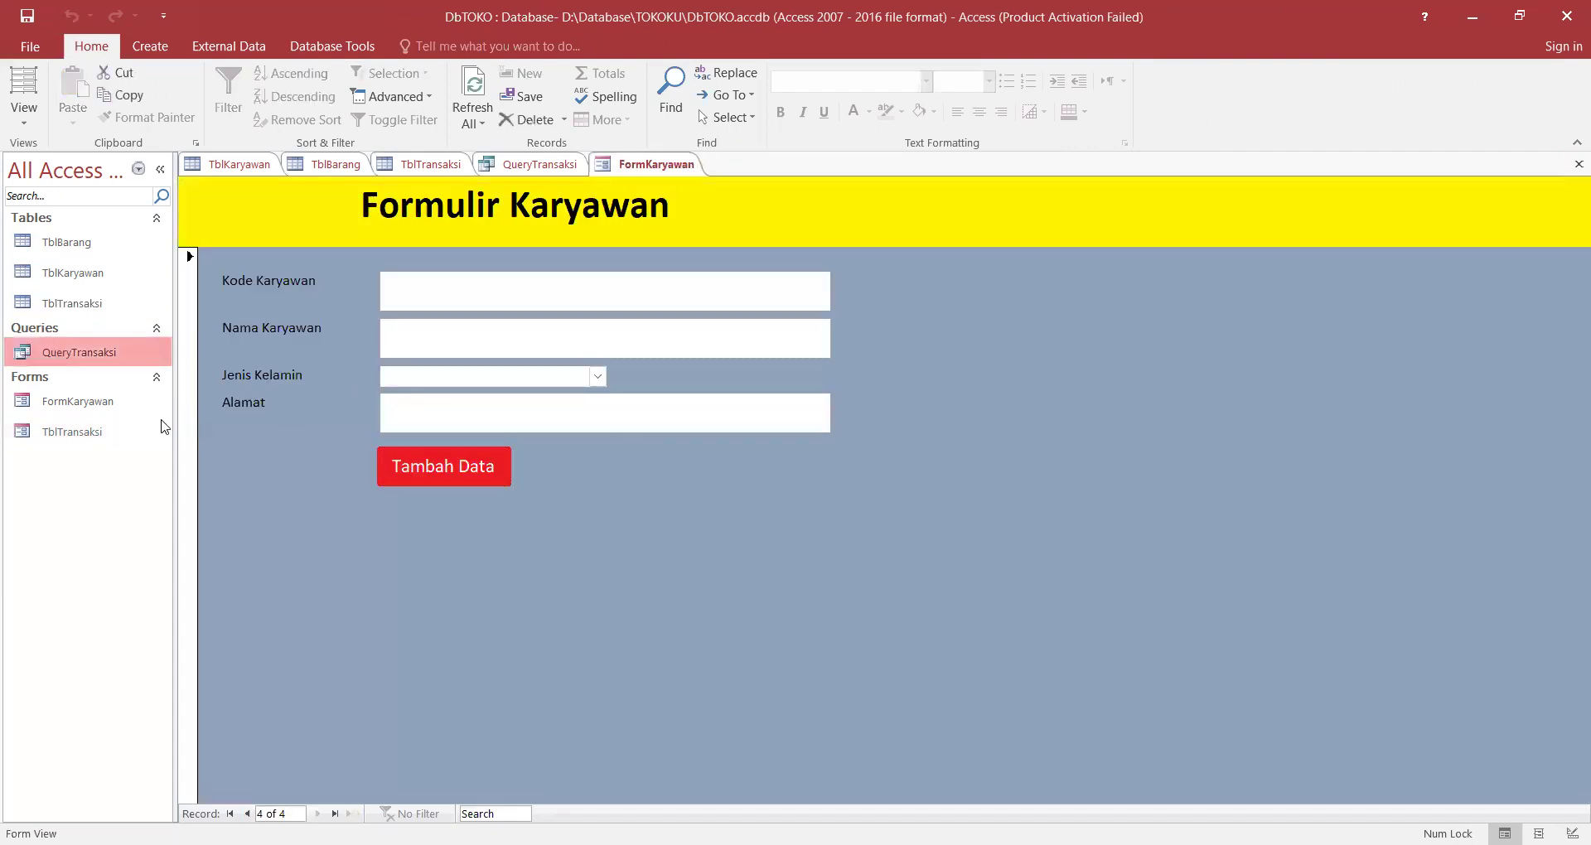
click(149, 45)
click(511, 76)
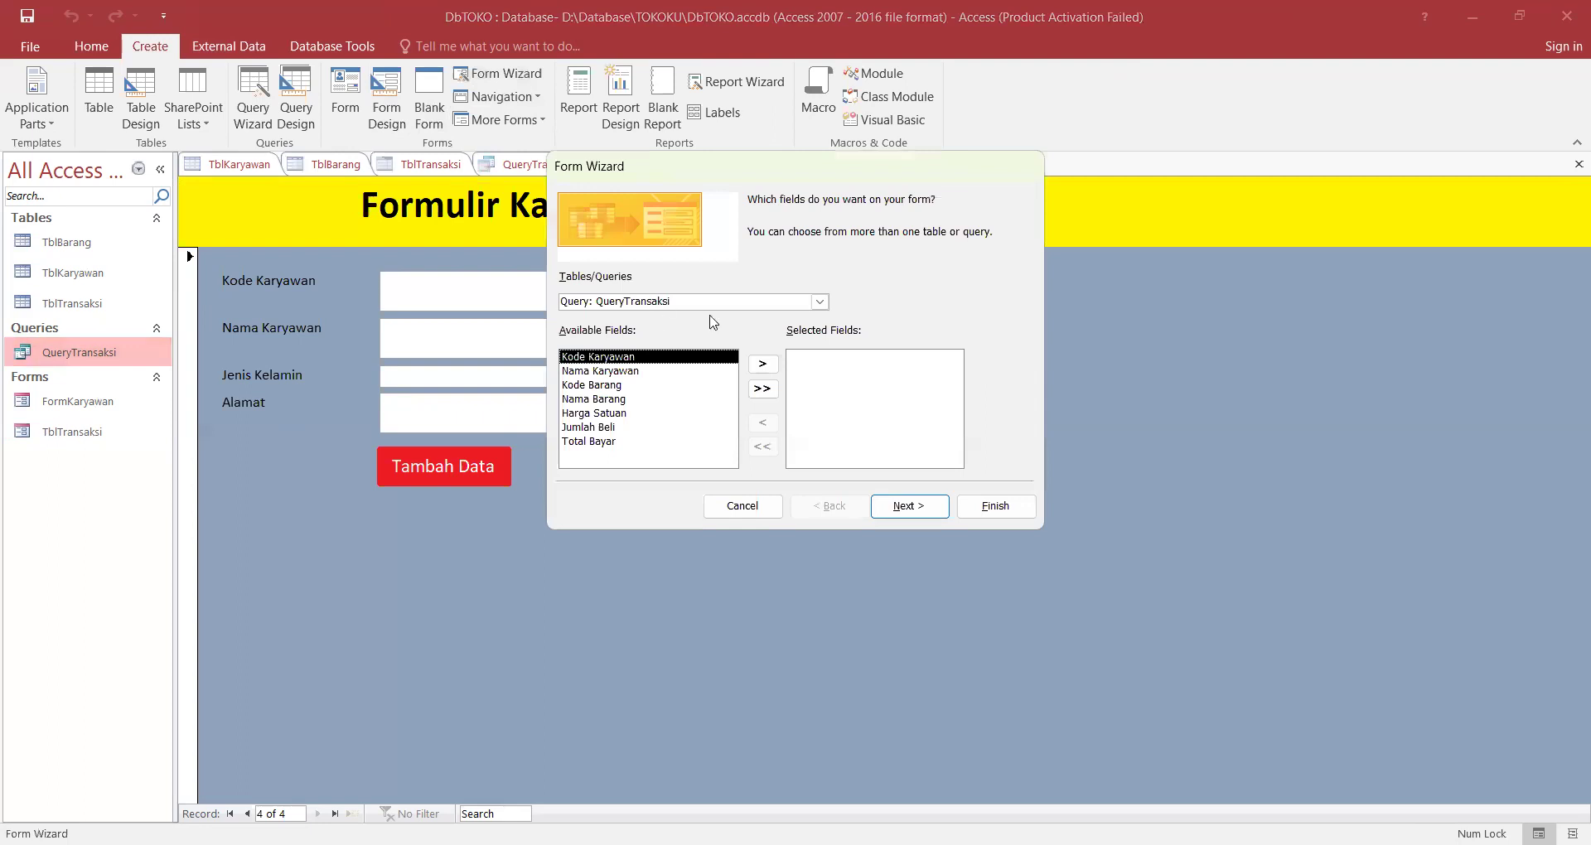
click(820, 302)
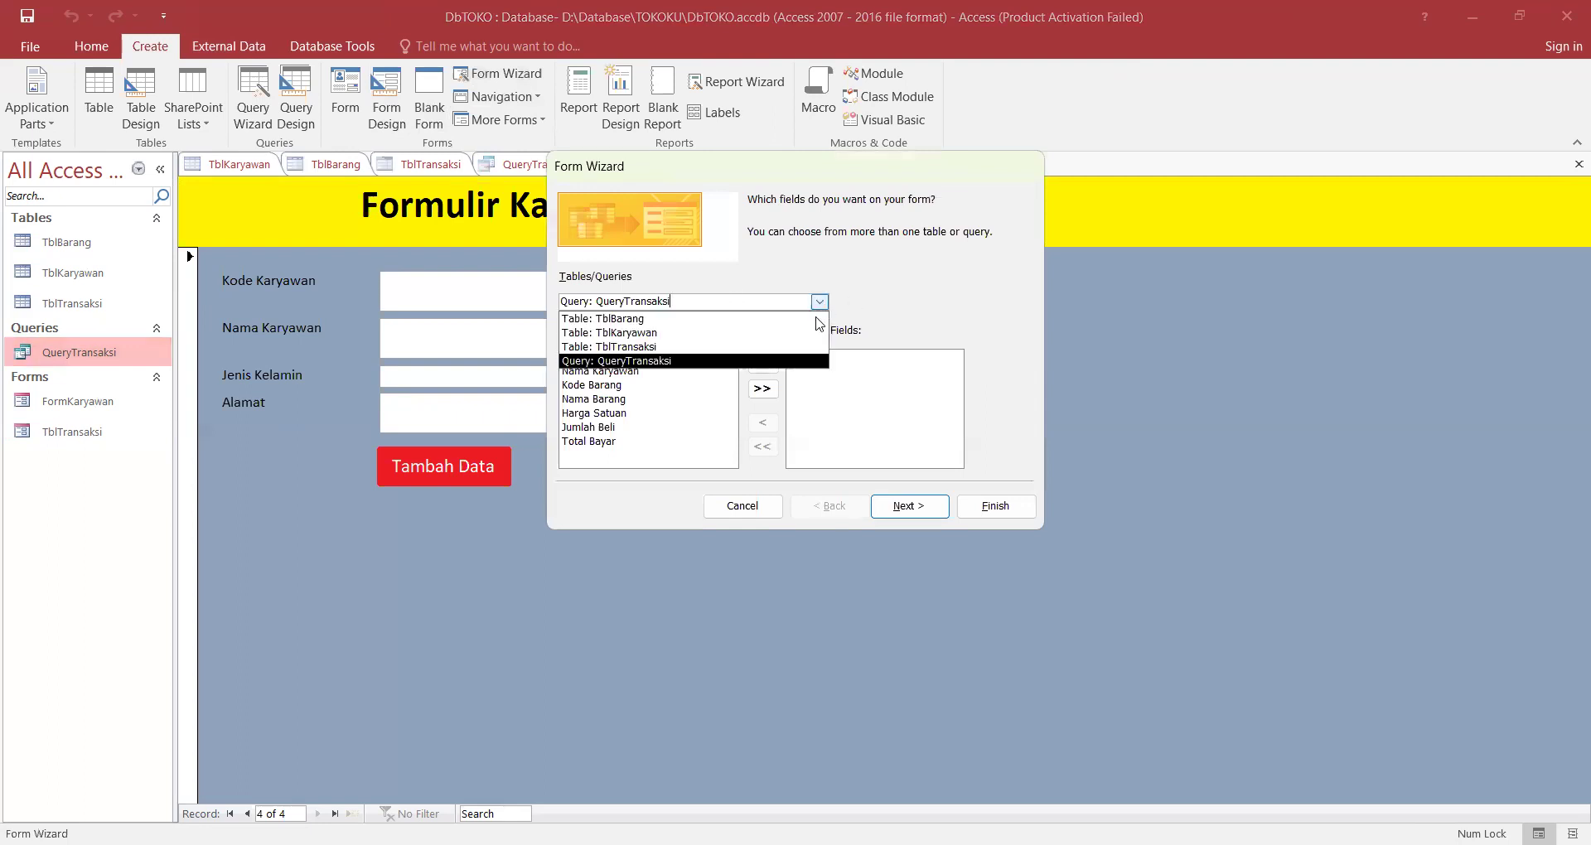
click(779, 361)
click(762, 388)
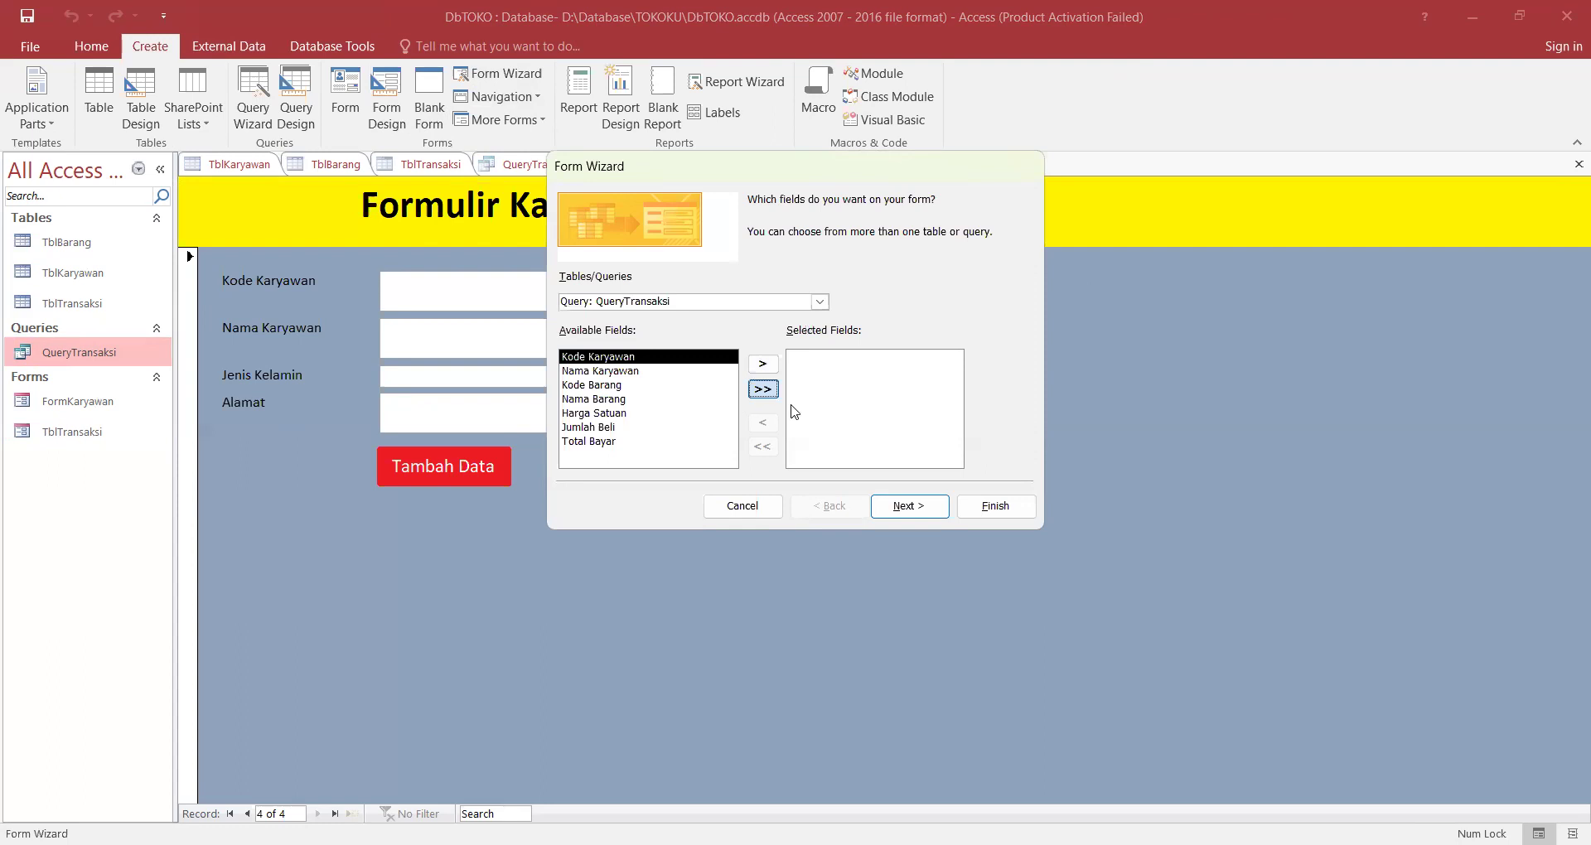
Create the form with the Columnar layout and the title QueryTransaksi, and open it for modifying its design.
click(912, 505)
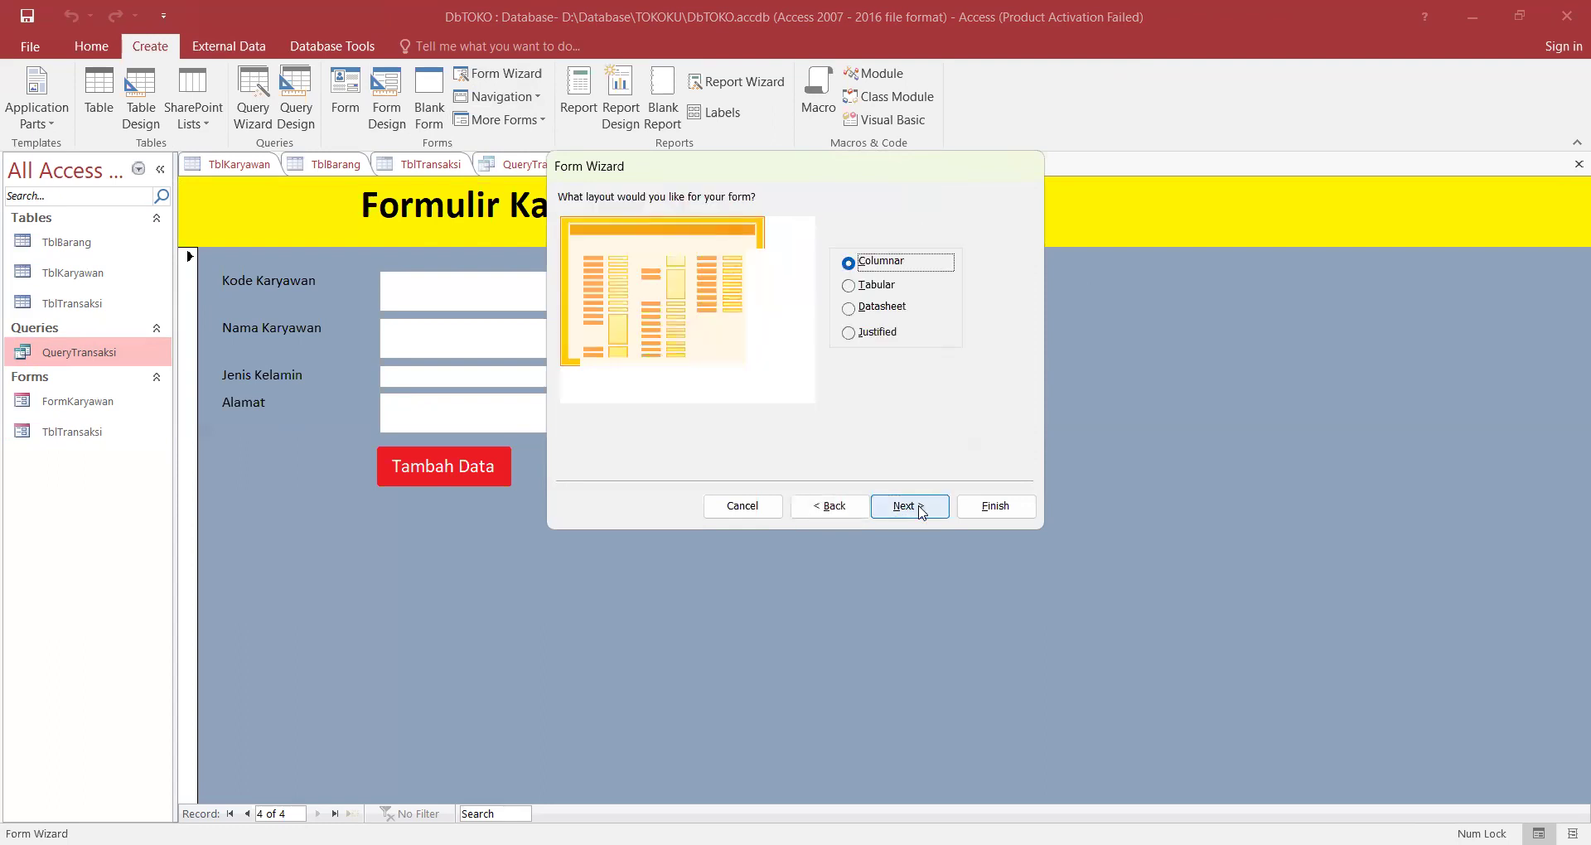
click(920, 512)
click(816, 397)
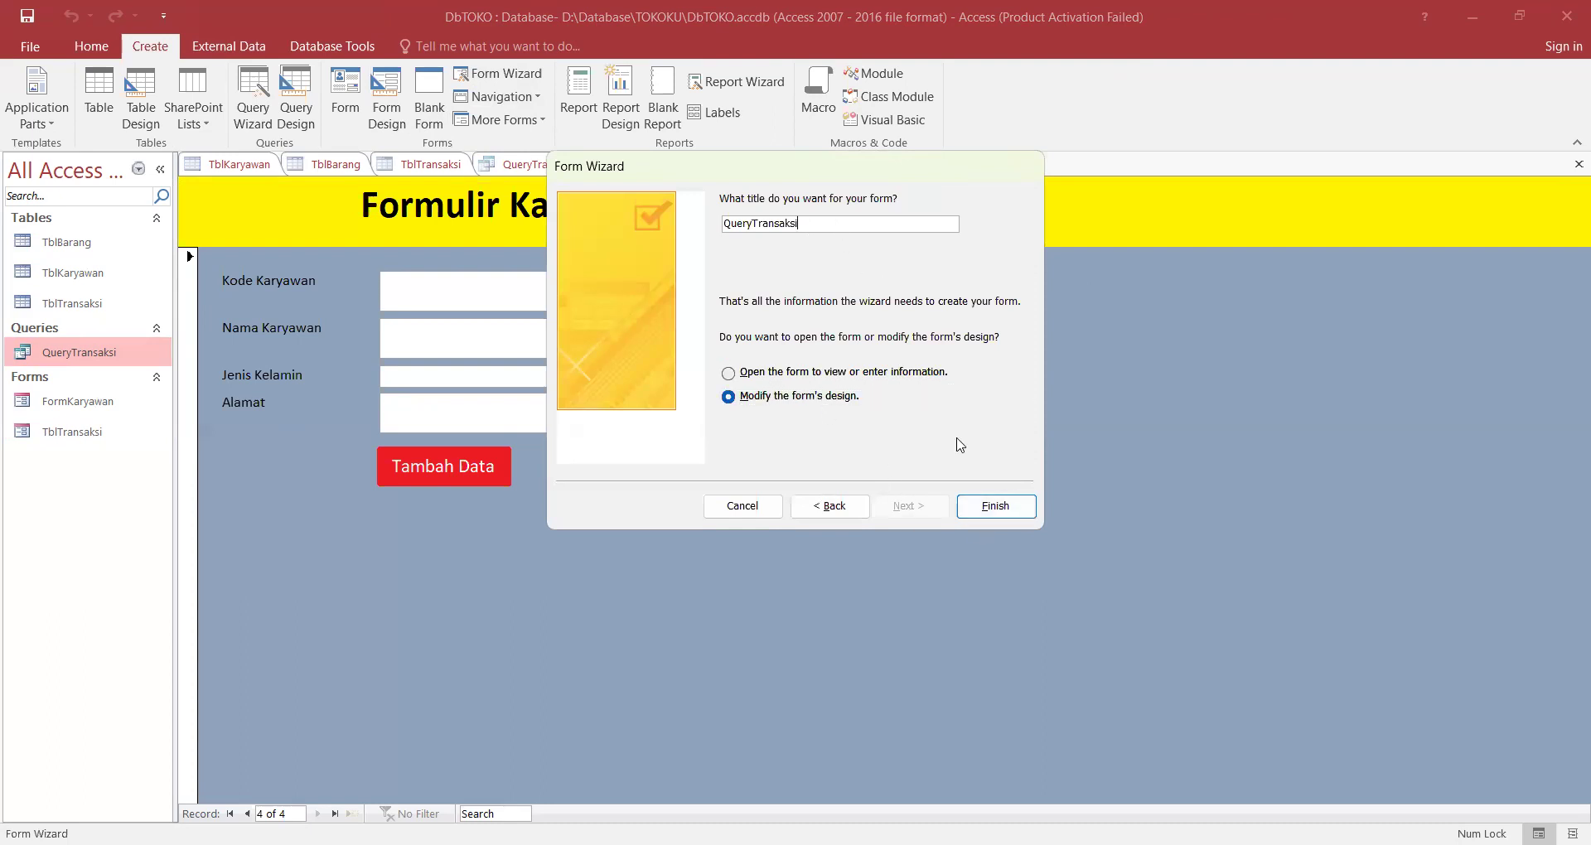
click(990, 506)
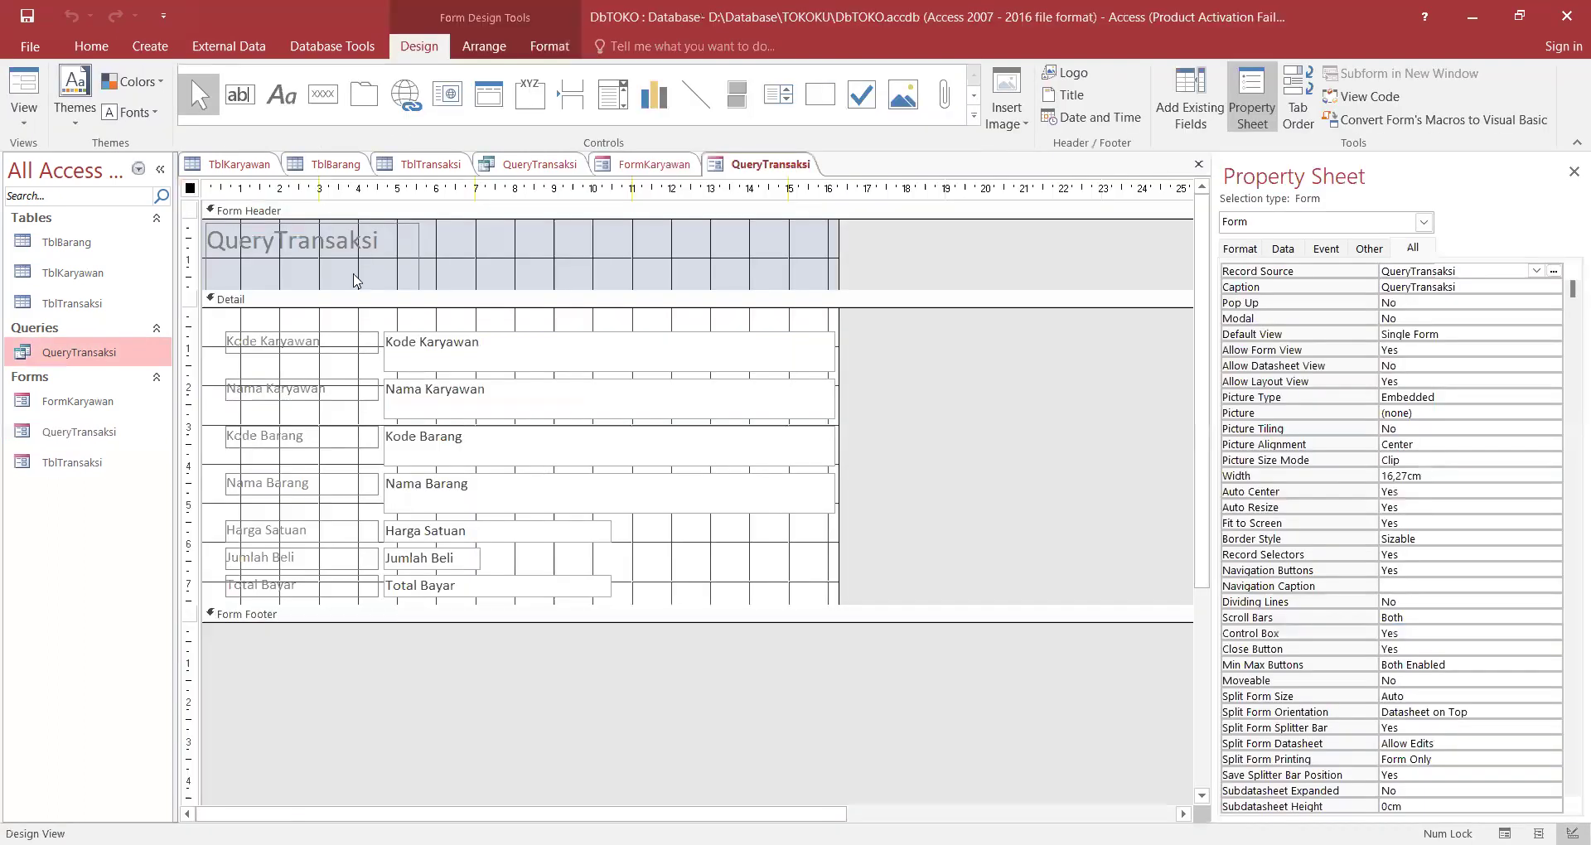
Widen the header's title label to about 15.8 cm and change its text to Form Transaksi Pembelian Barang.
click(366, 248)
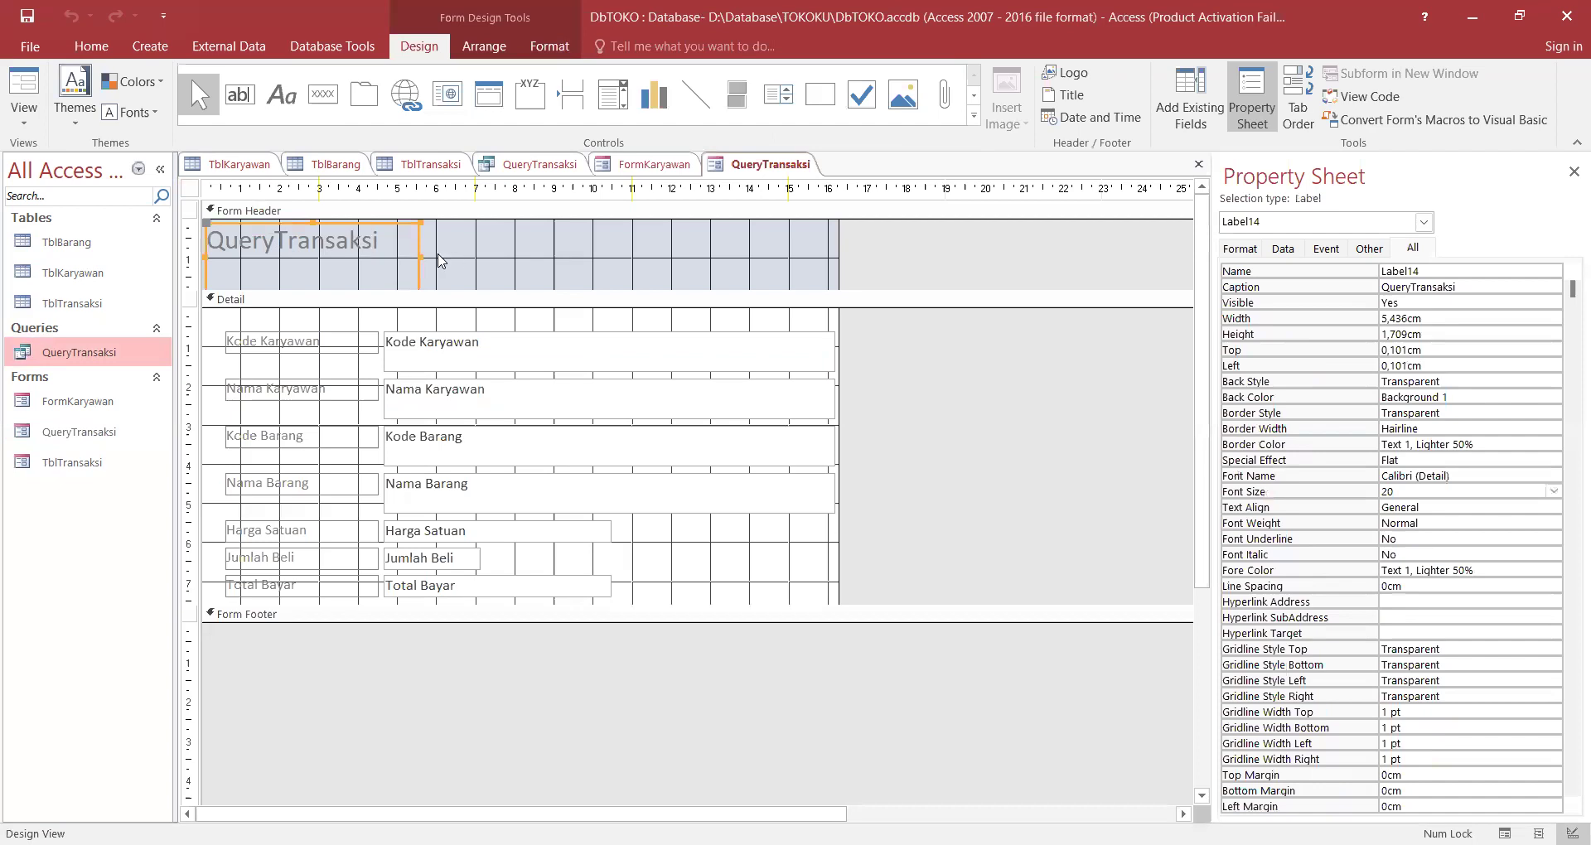
drag(653, 256, 825, 256)
click(365, 247)
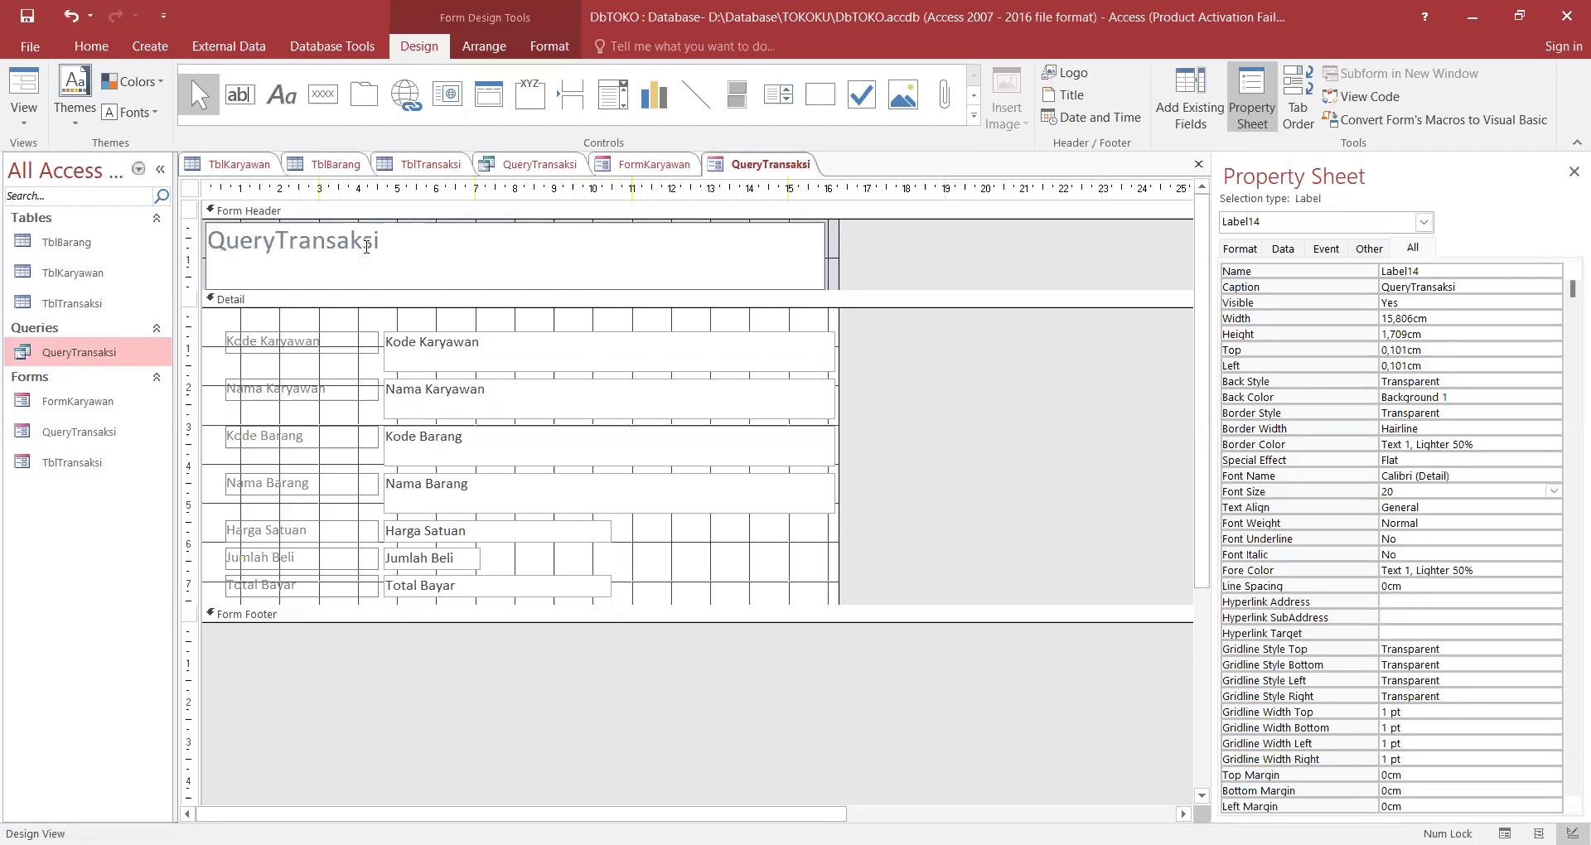
key(Delete)
key(Delete)
key(BackSpace)
key(BackSpace)
key(BackSpace)
key(BackSpace)
key(BackSpace)
key(BackSpace)
key(BackSpace)
key(BackSpace)
key(BackSpace)
key(BackSpace)
key(BackSpace)
key(BackSpace)
text(For)
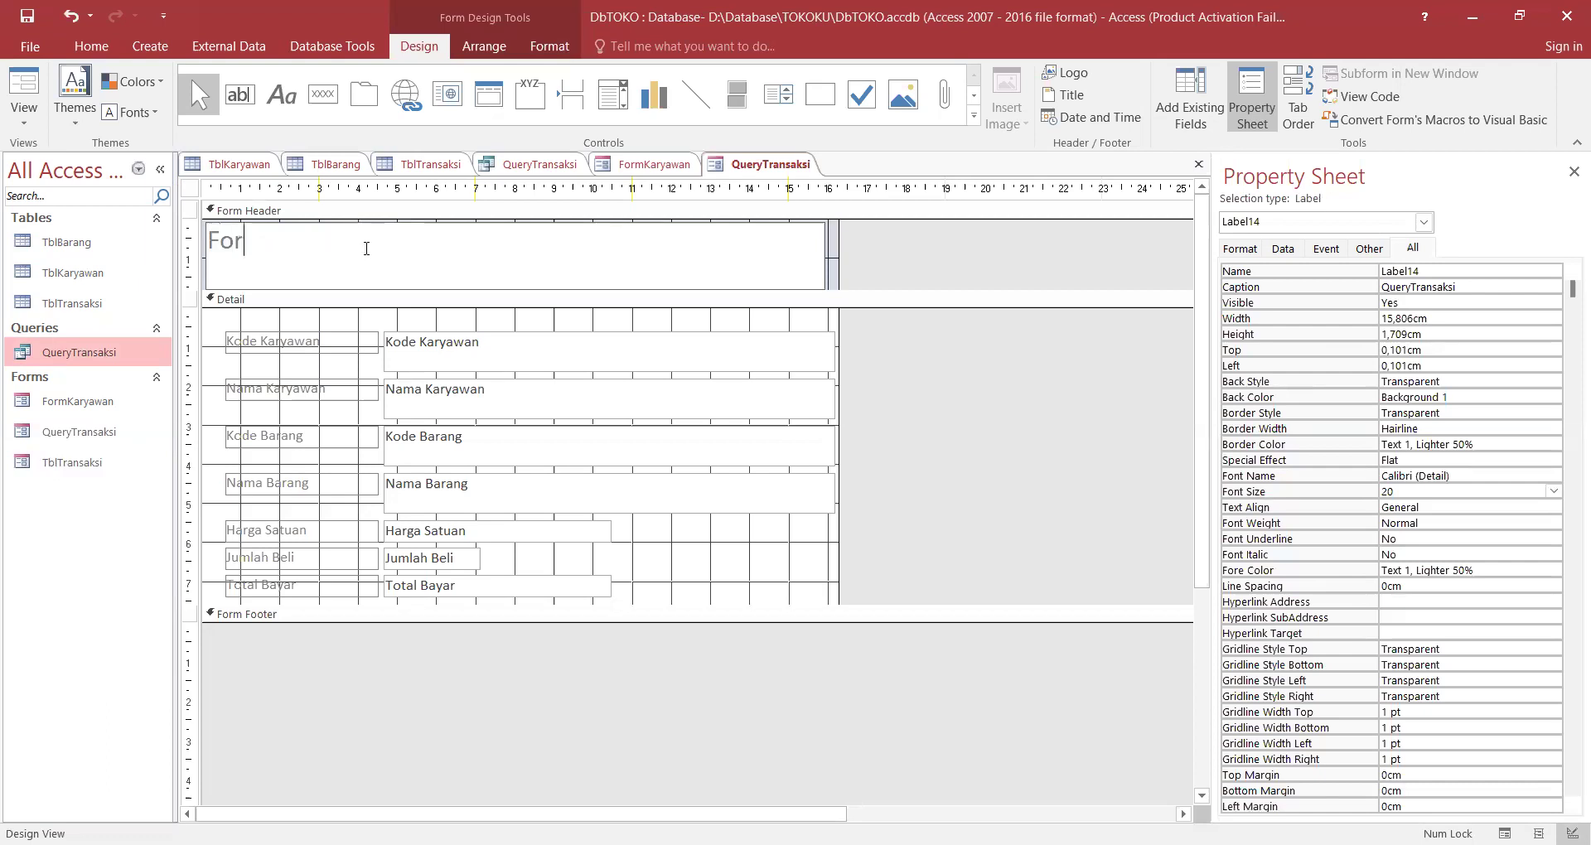
text(m Transaksi Pembelian Barang)
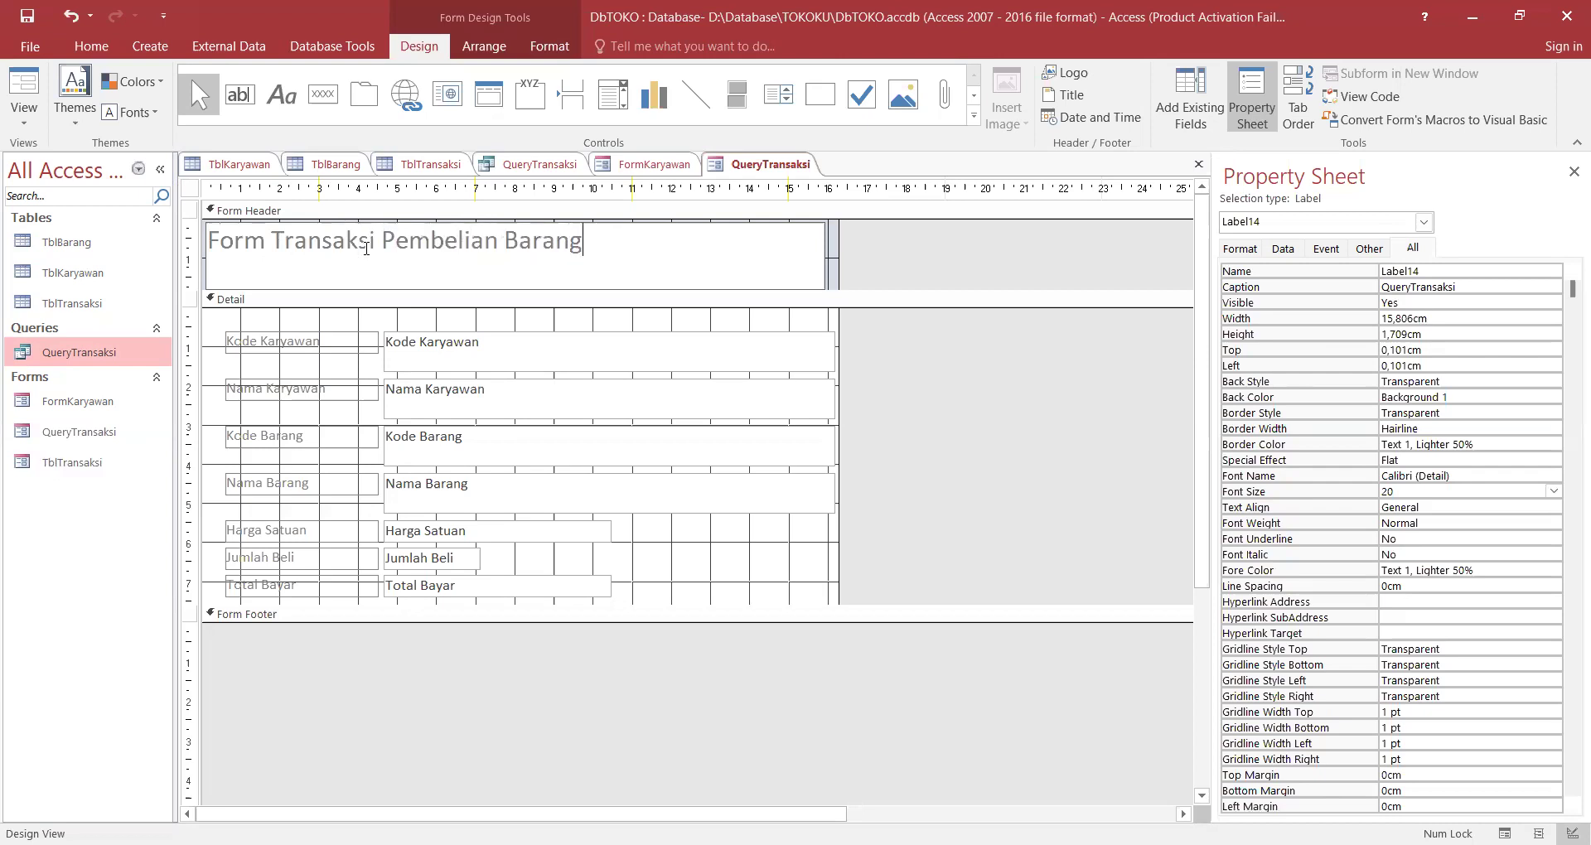
click(883, 274)
Set the title label's text alignment to Center and its fore color to black (Text 1).
click(748, 240)
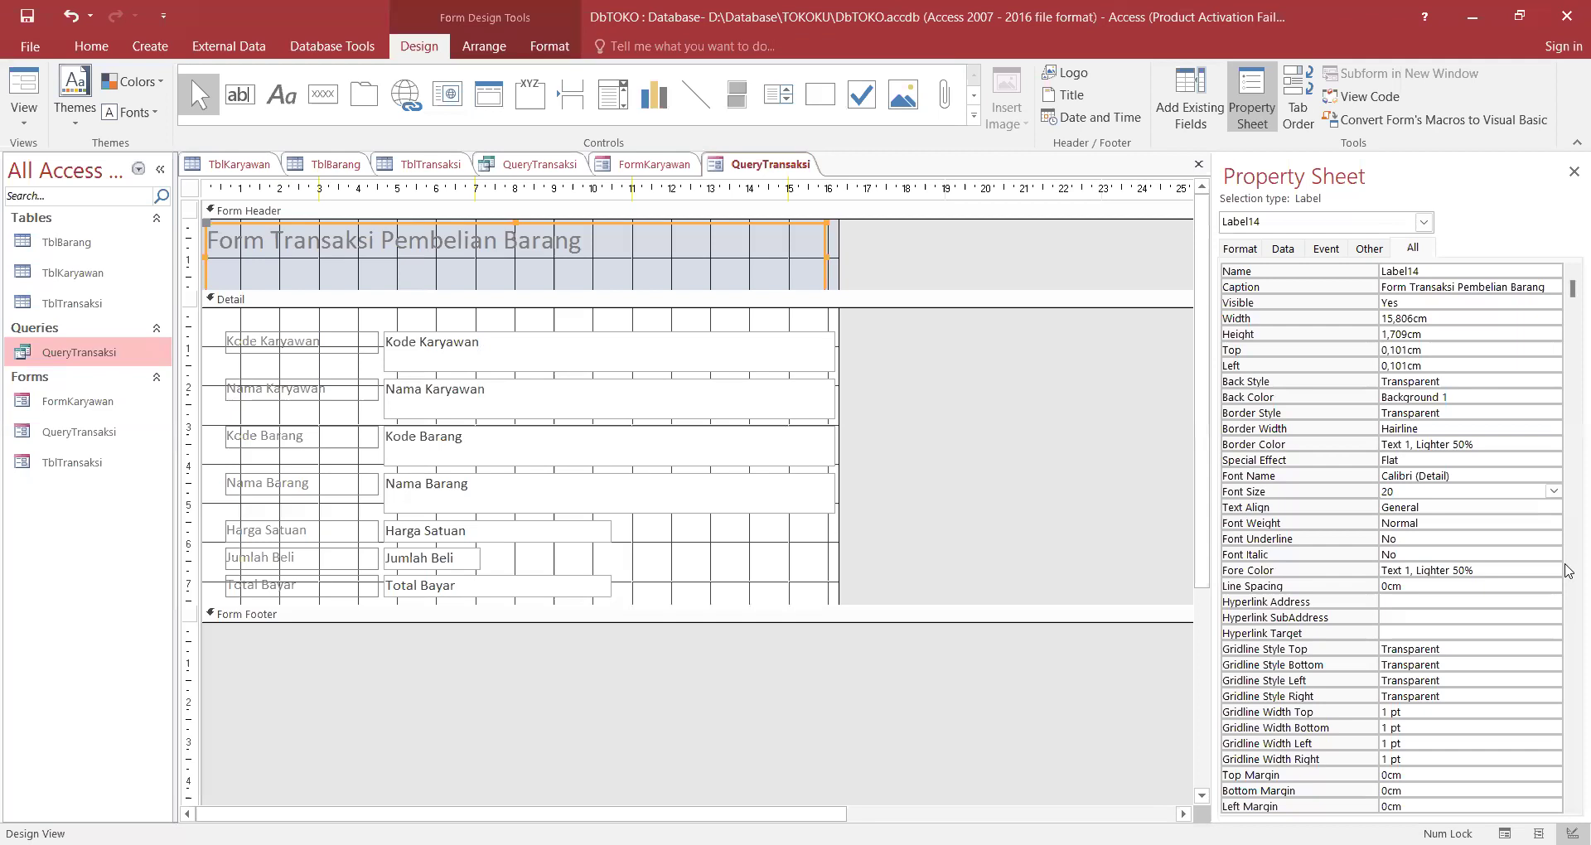
click(1554, 507)
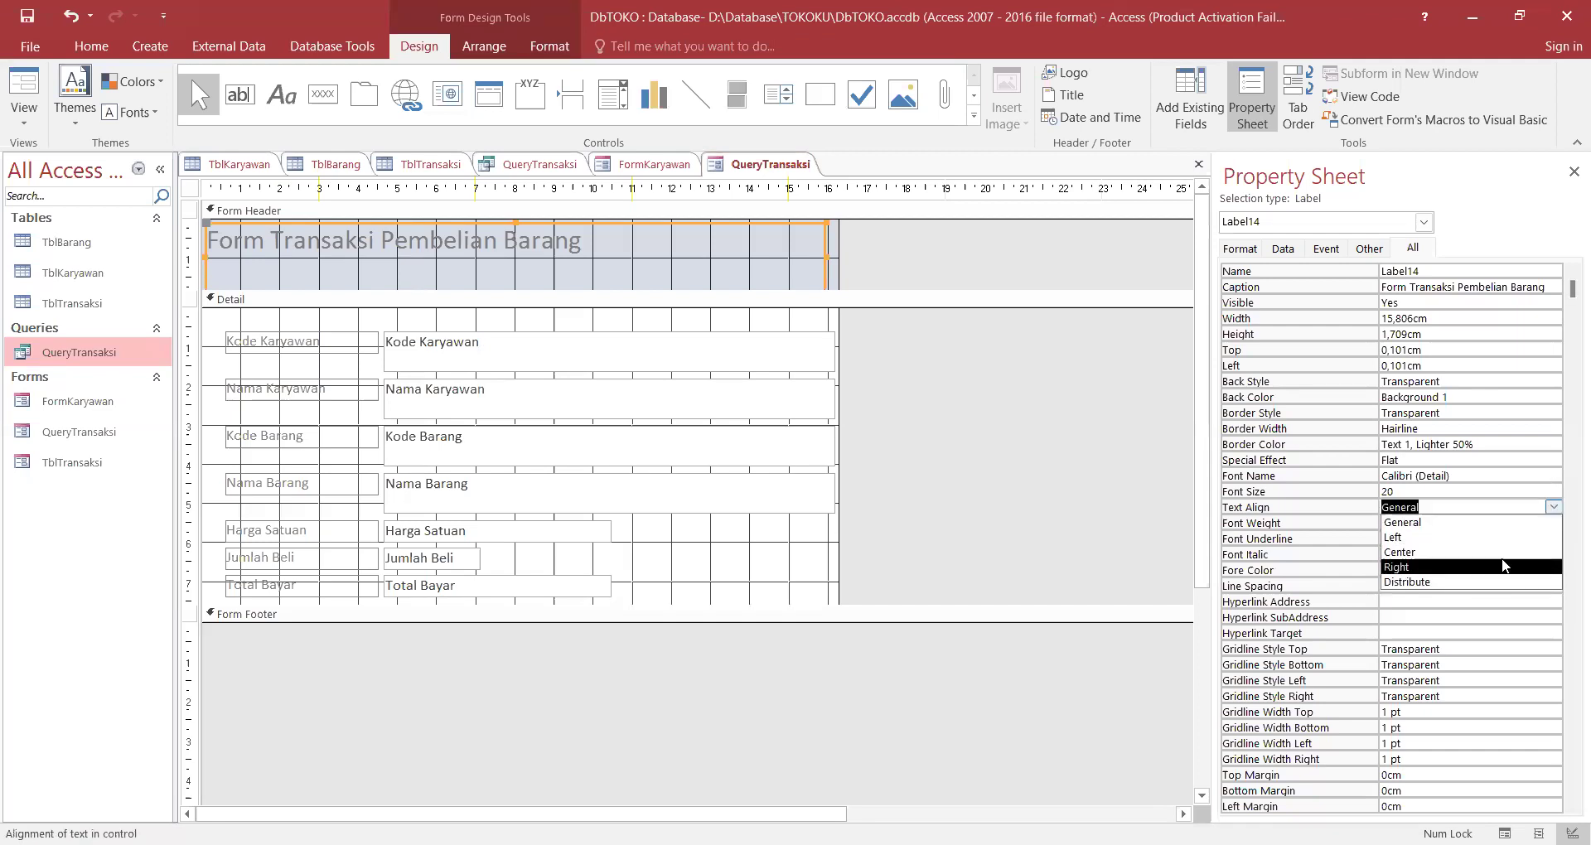
click(1504, 551)
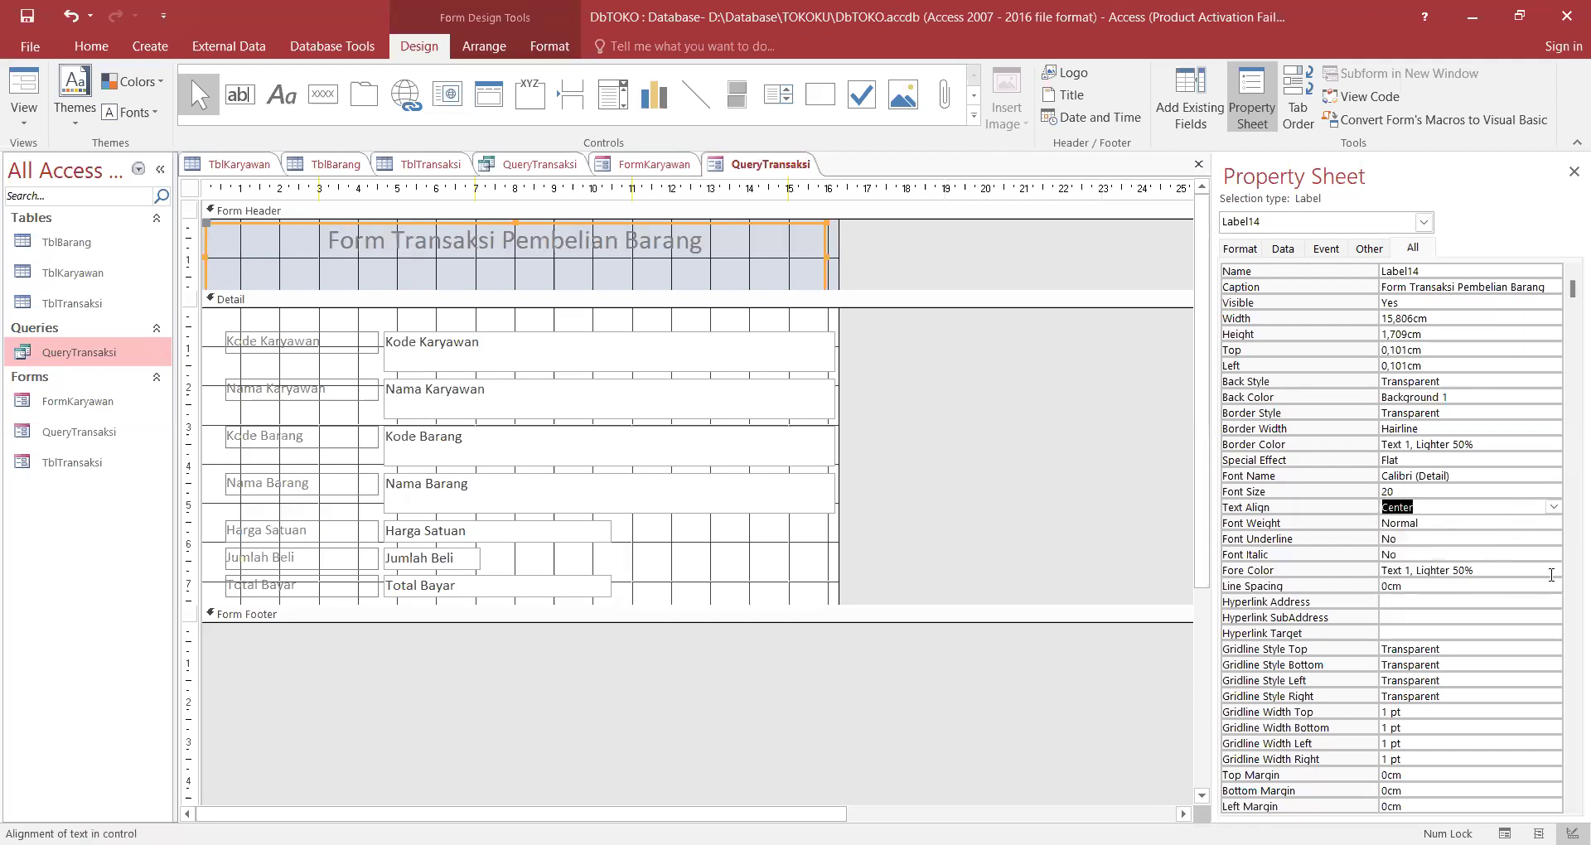
click(1555, 571)
click(1537, 570)
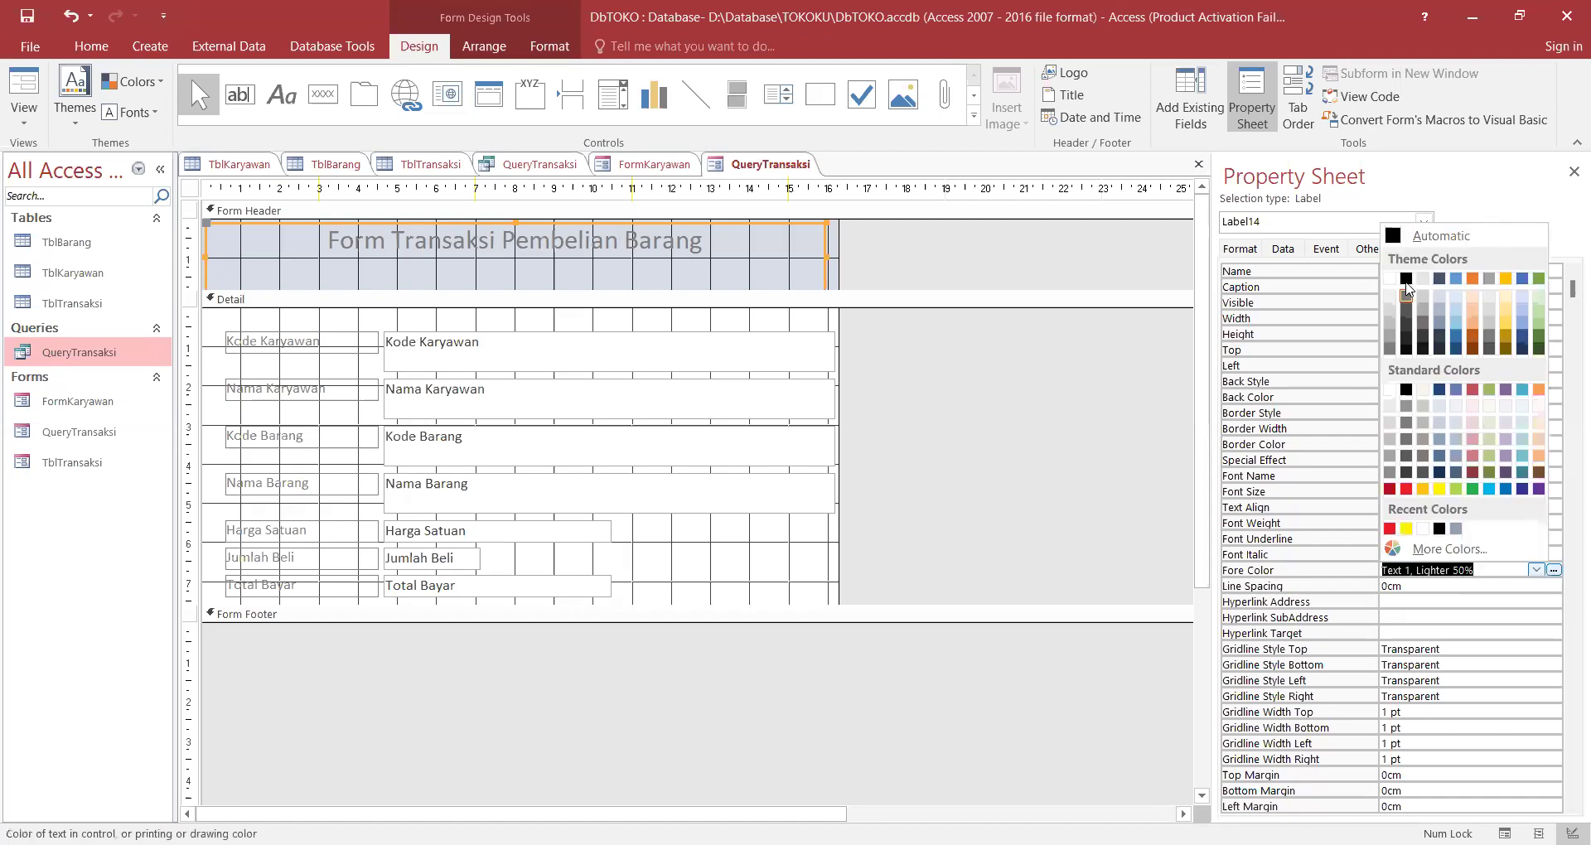
click(1406, 283)
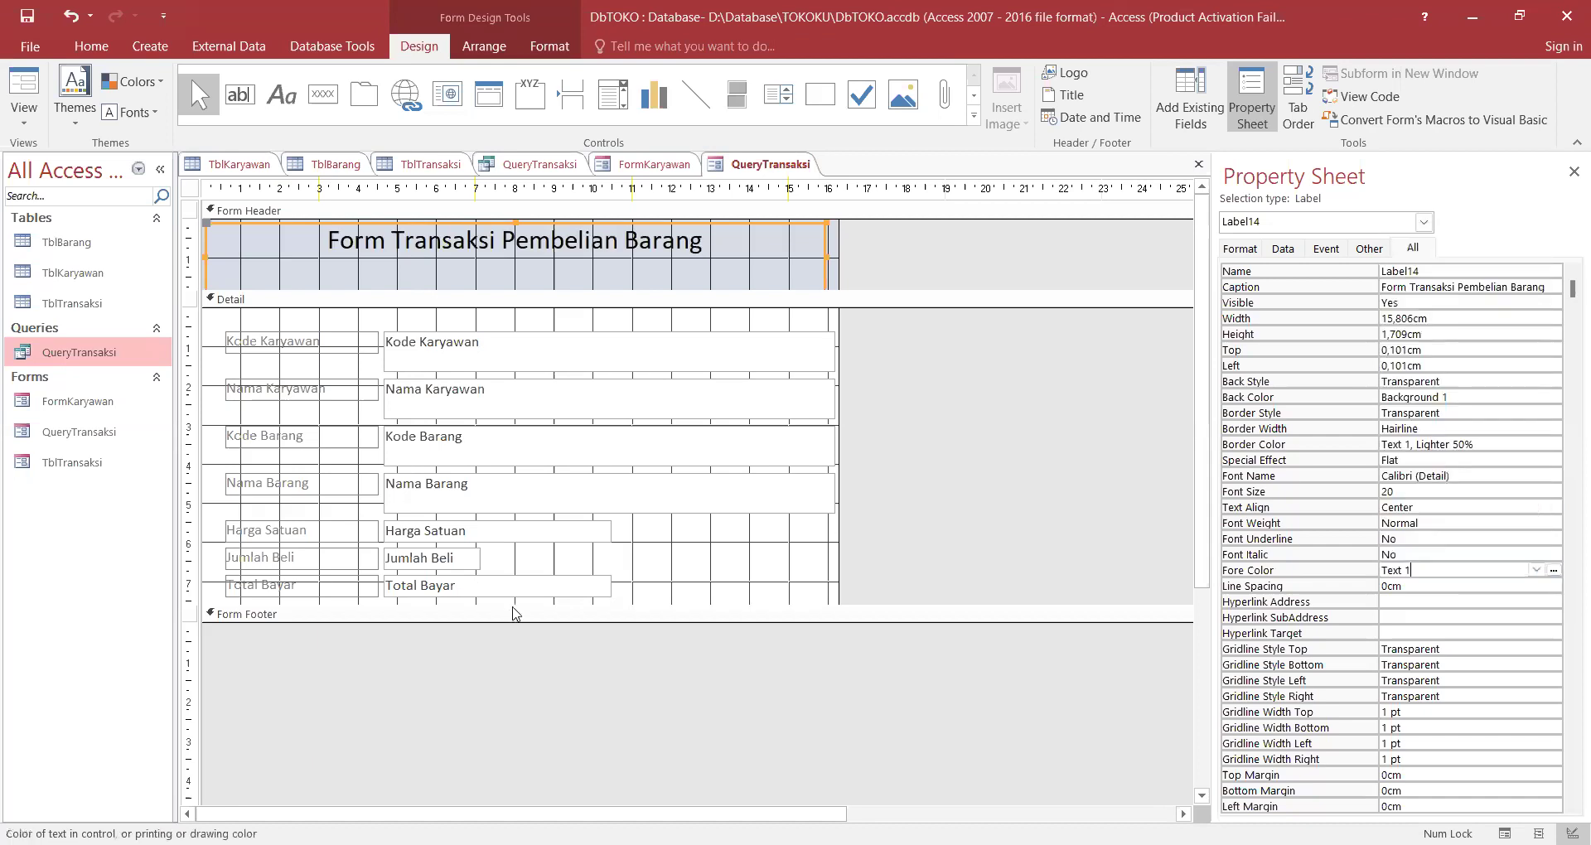
Extend the Detail section to about 9 cm and draw a 3.1 by 1 cm command button below Total Bayar for the Add New Record operation.
drag(507, 623, 508, 668)
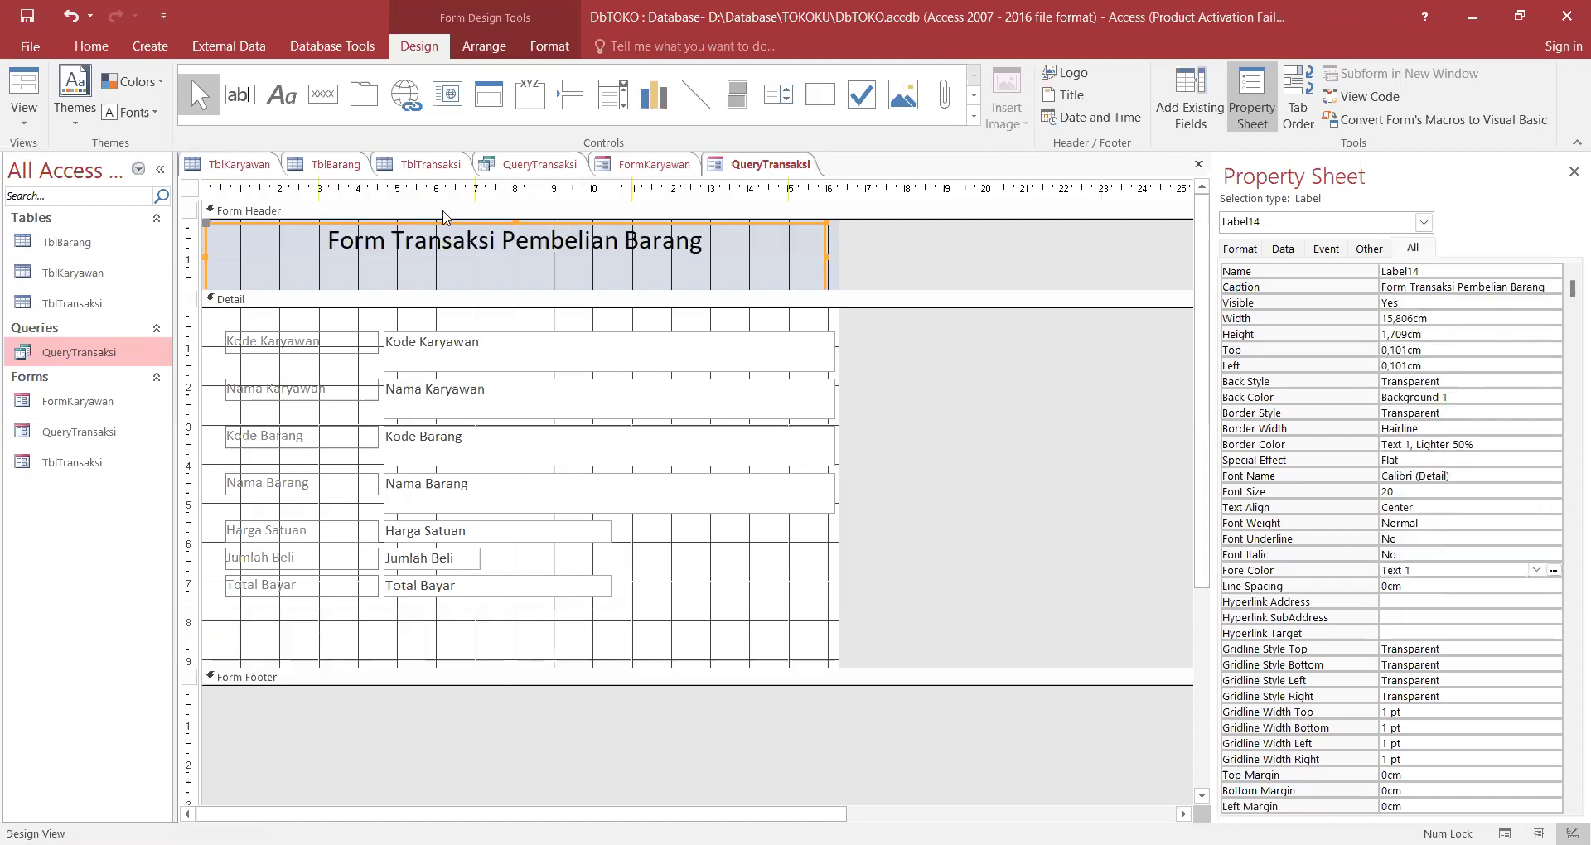
click(320, 105)
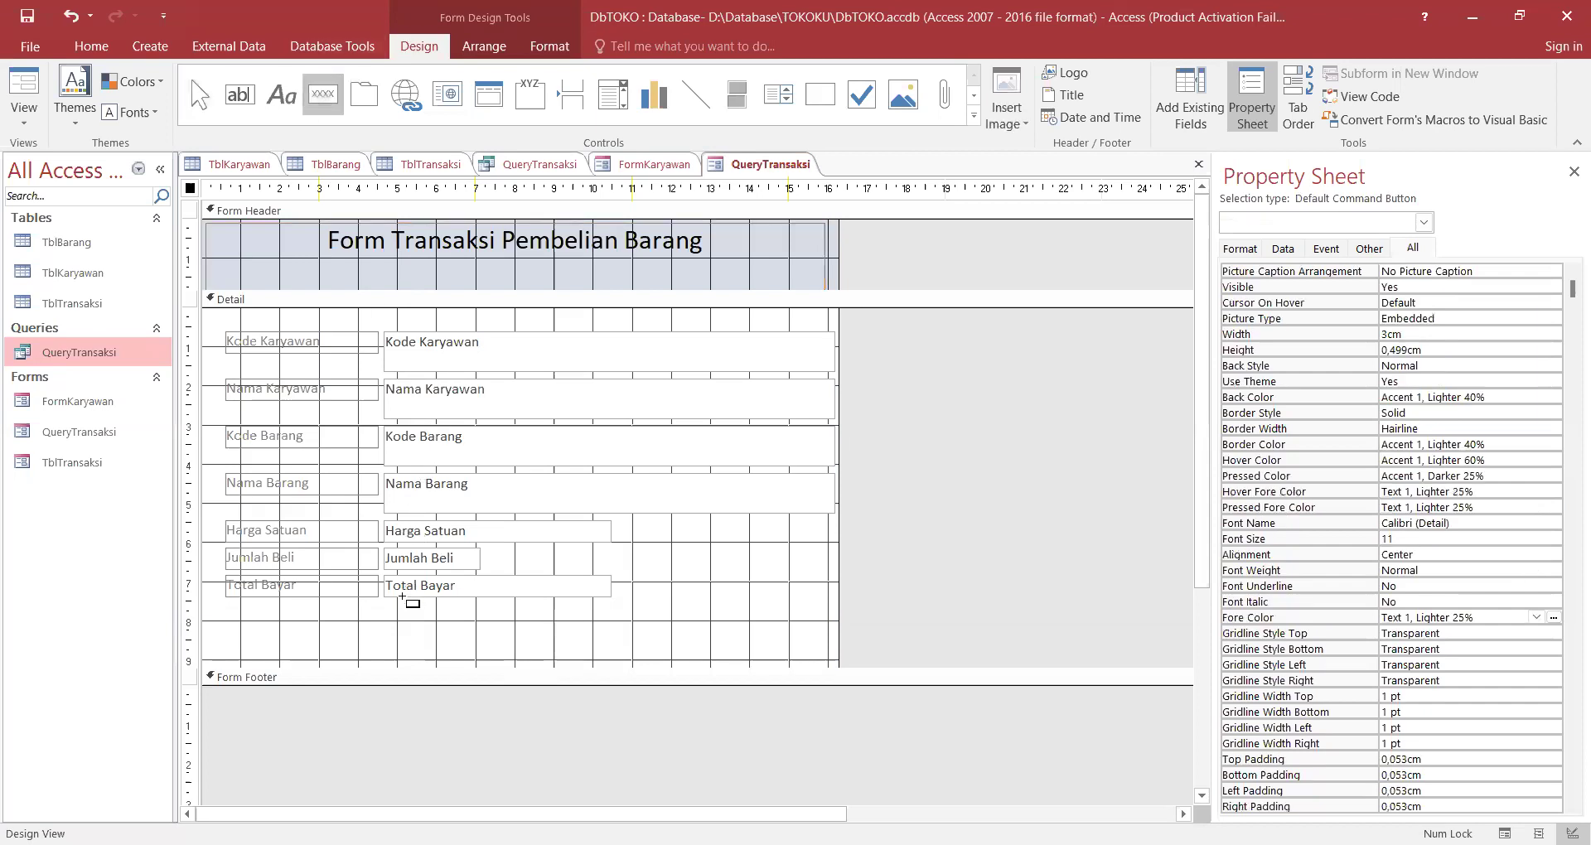
mouse_move(381, 613)
mouse_down()
mouse_move(534, 663)
mouse_move(503, 652)
mouse_up()
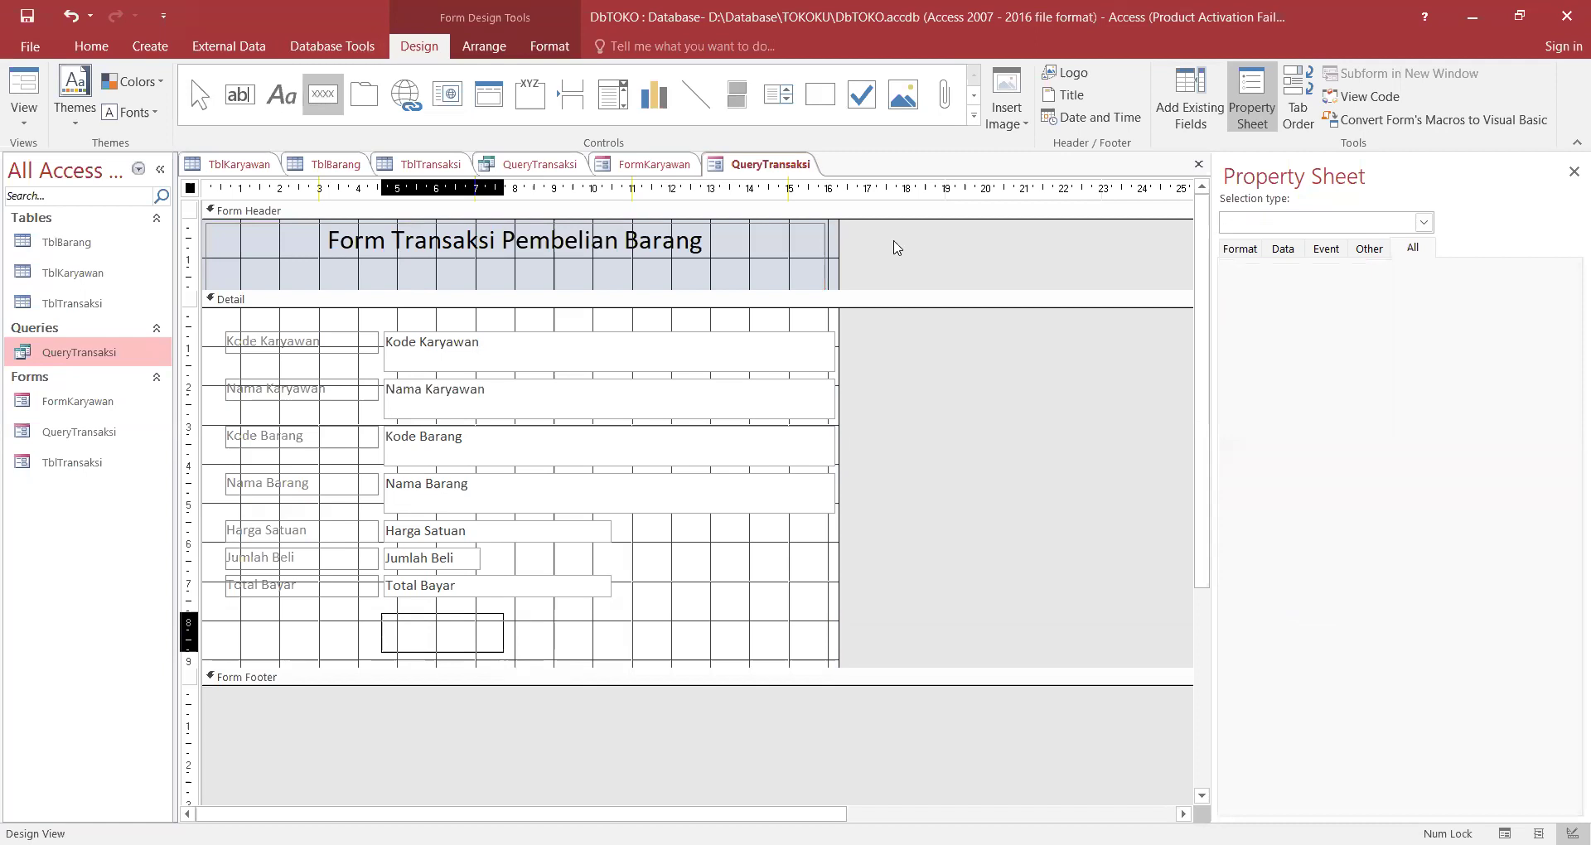
click(779, 333)
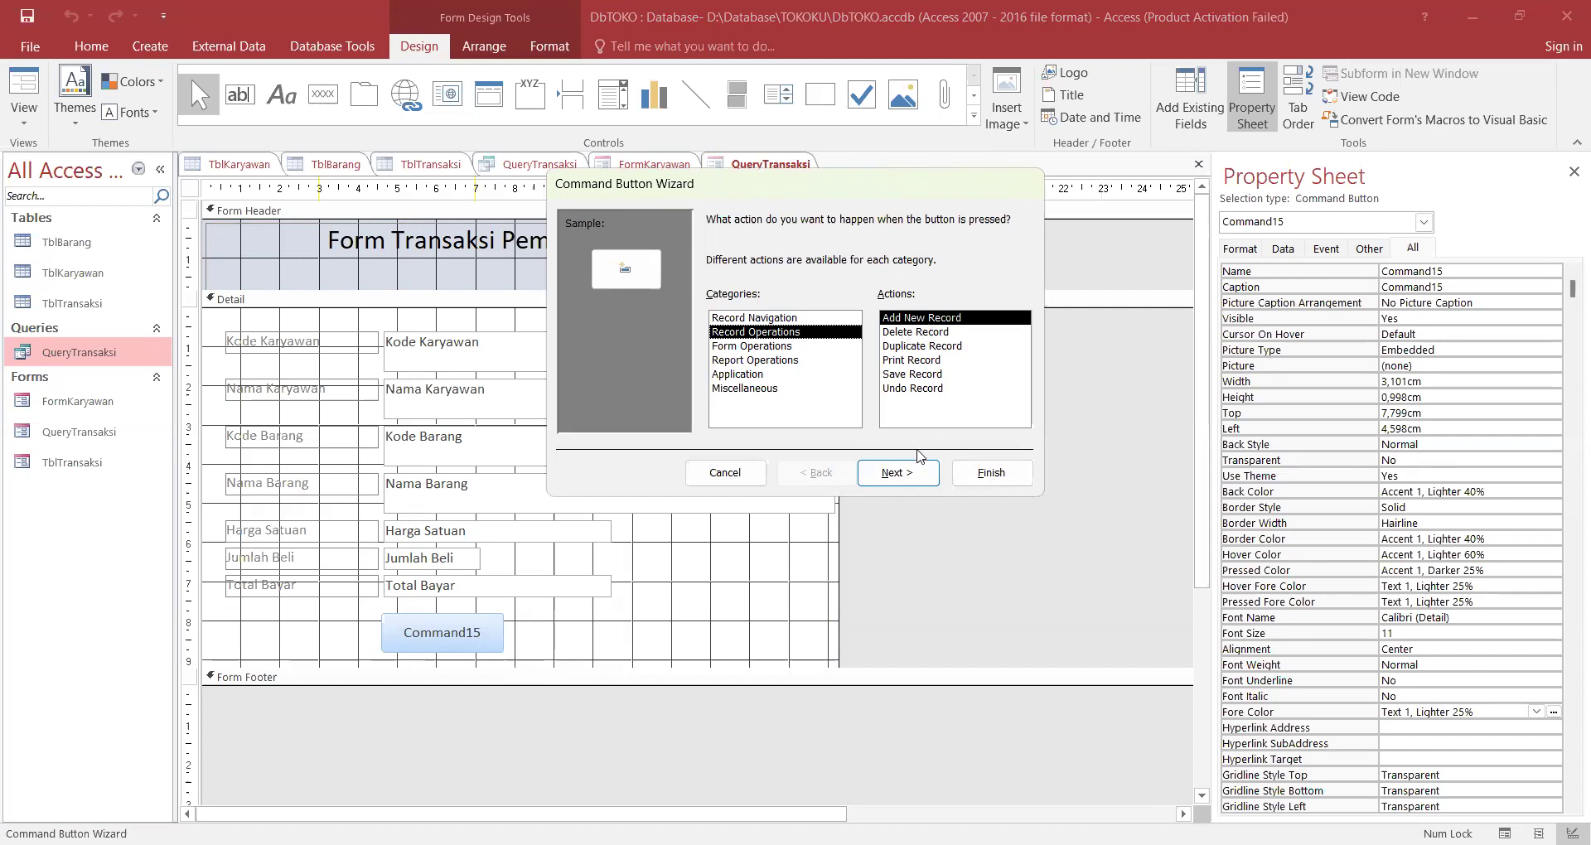
click(912, 474)
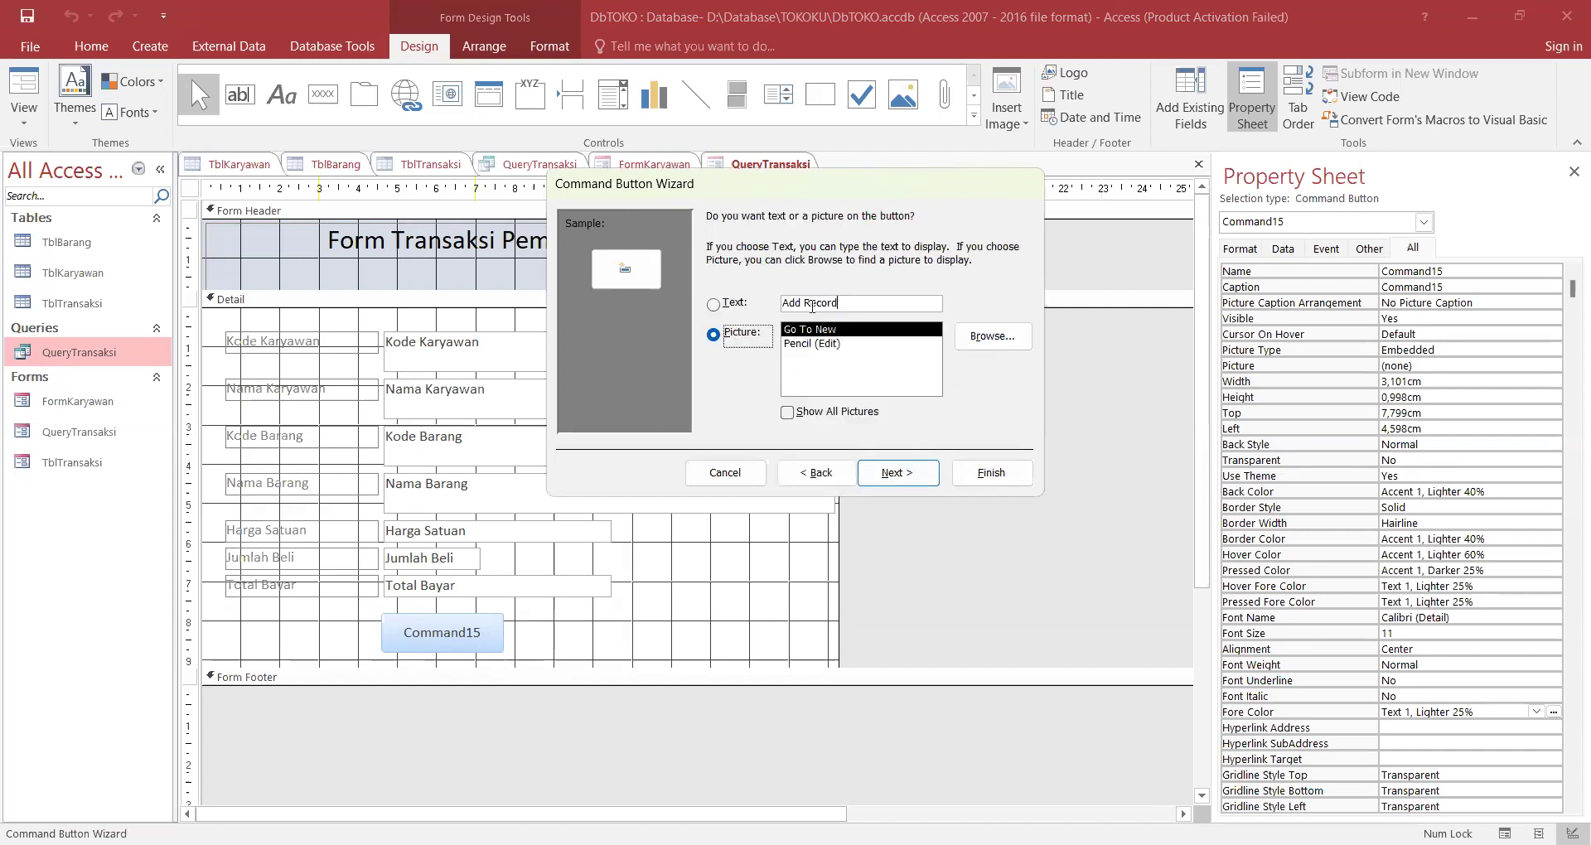
Give the new command button the text Tambah Data, keep its default name and finish the wizard.
click(746, 308)
text(Tan)
key(BackSpace)
text(mba )
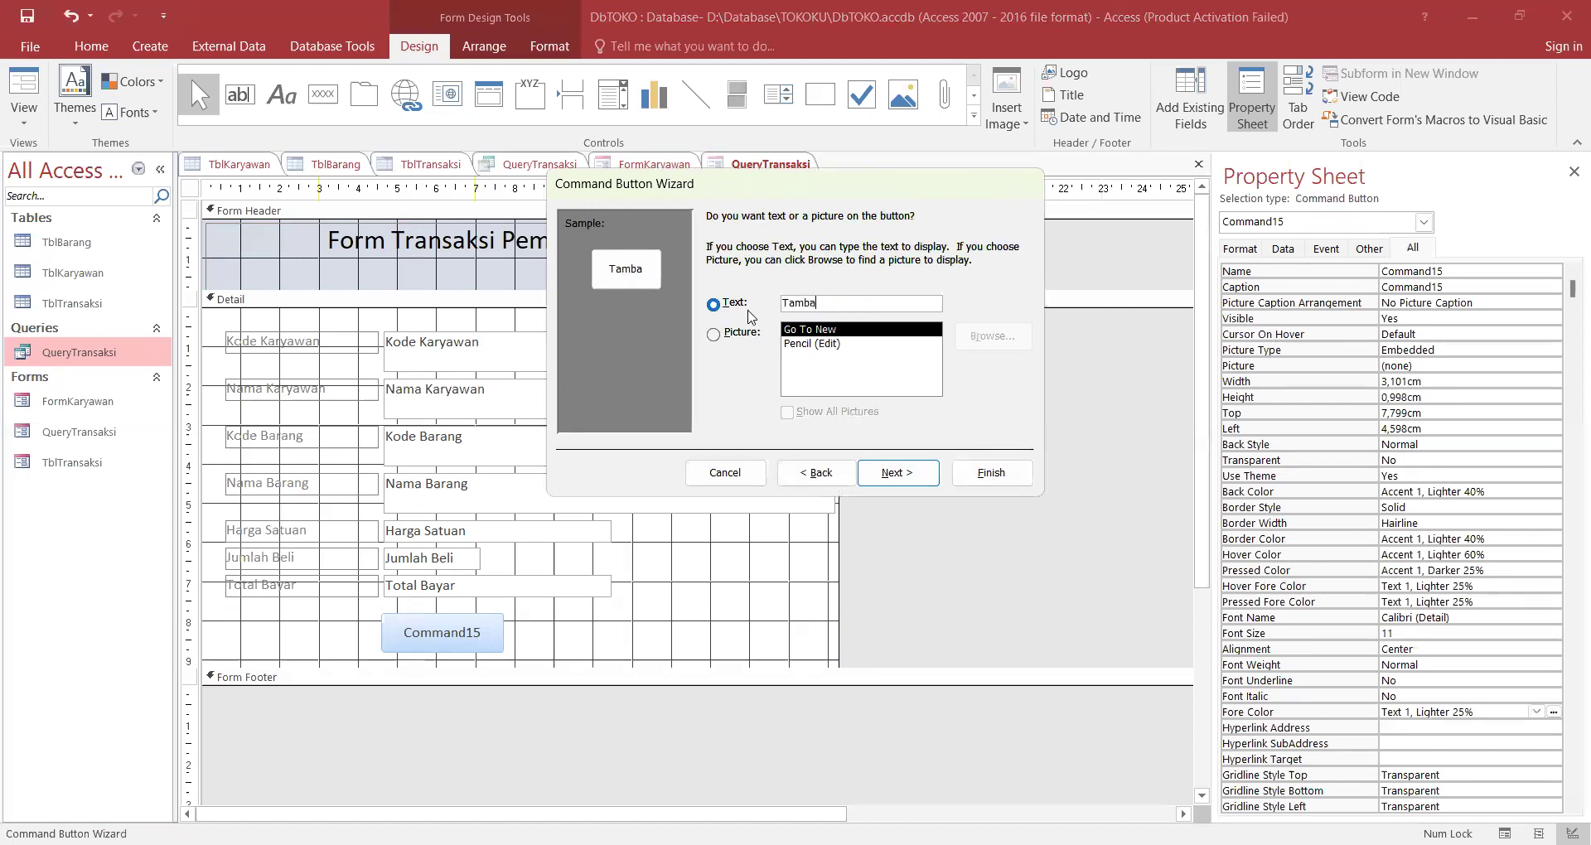
text(h Data)
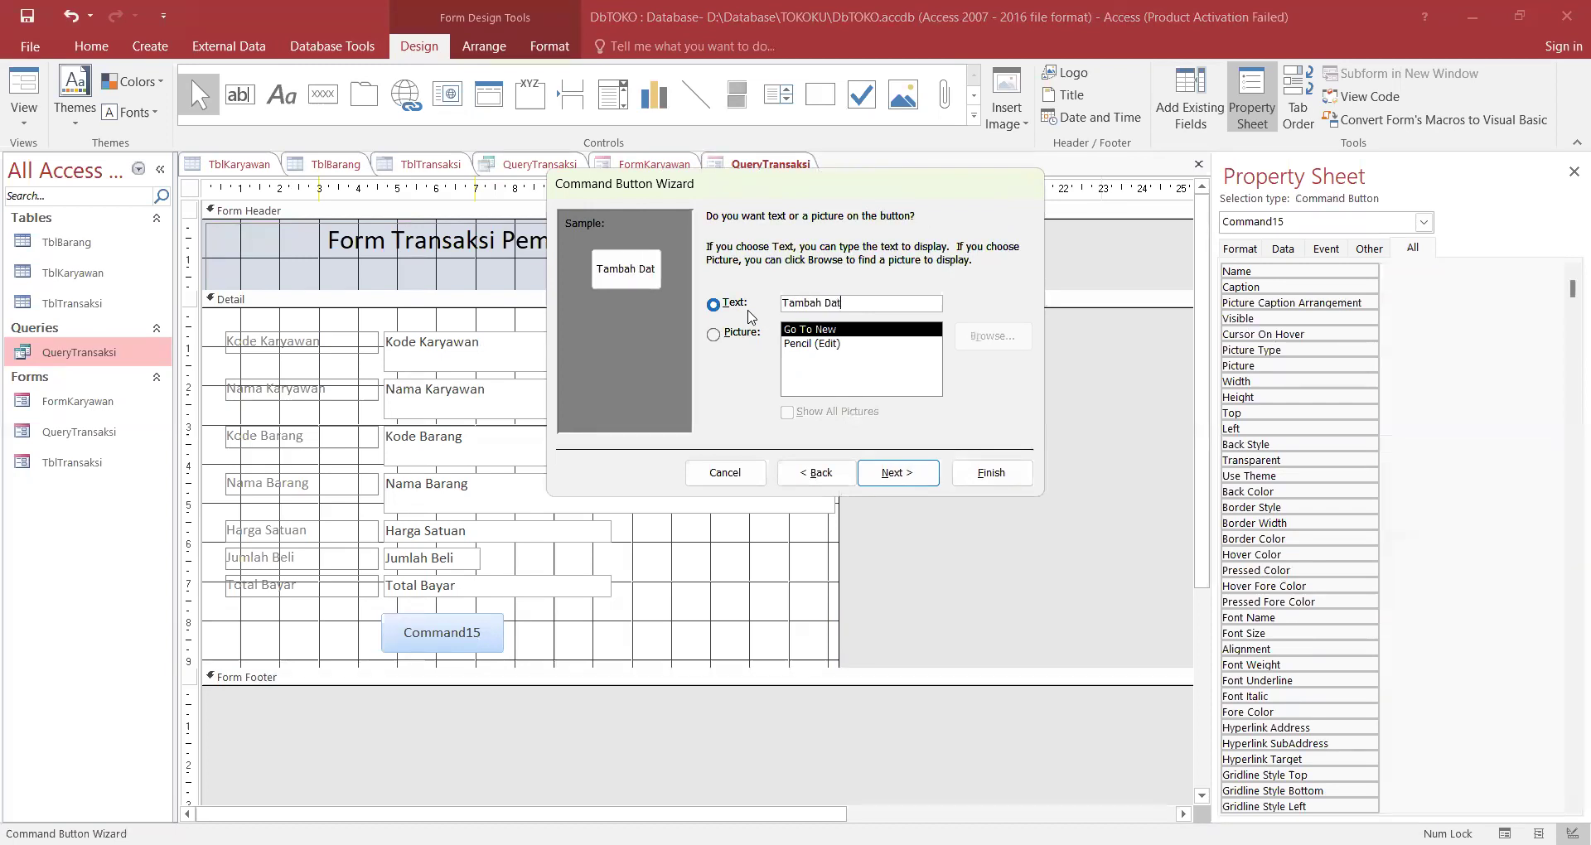
click(918, 470)
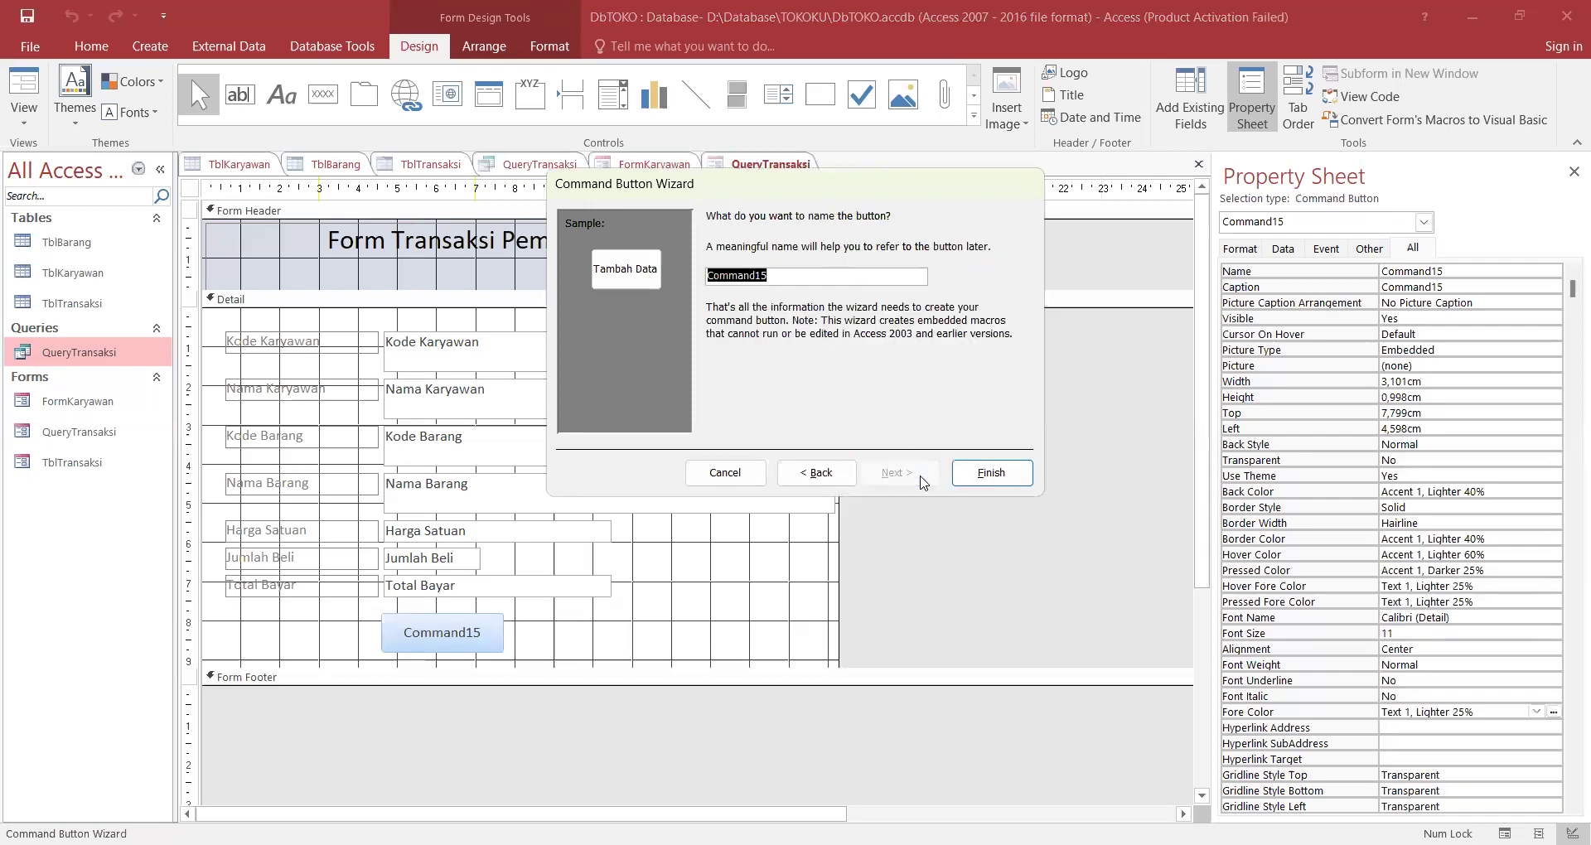
click(980, 479)
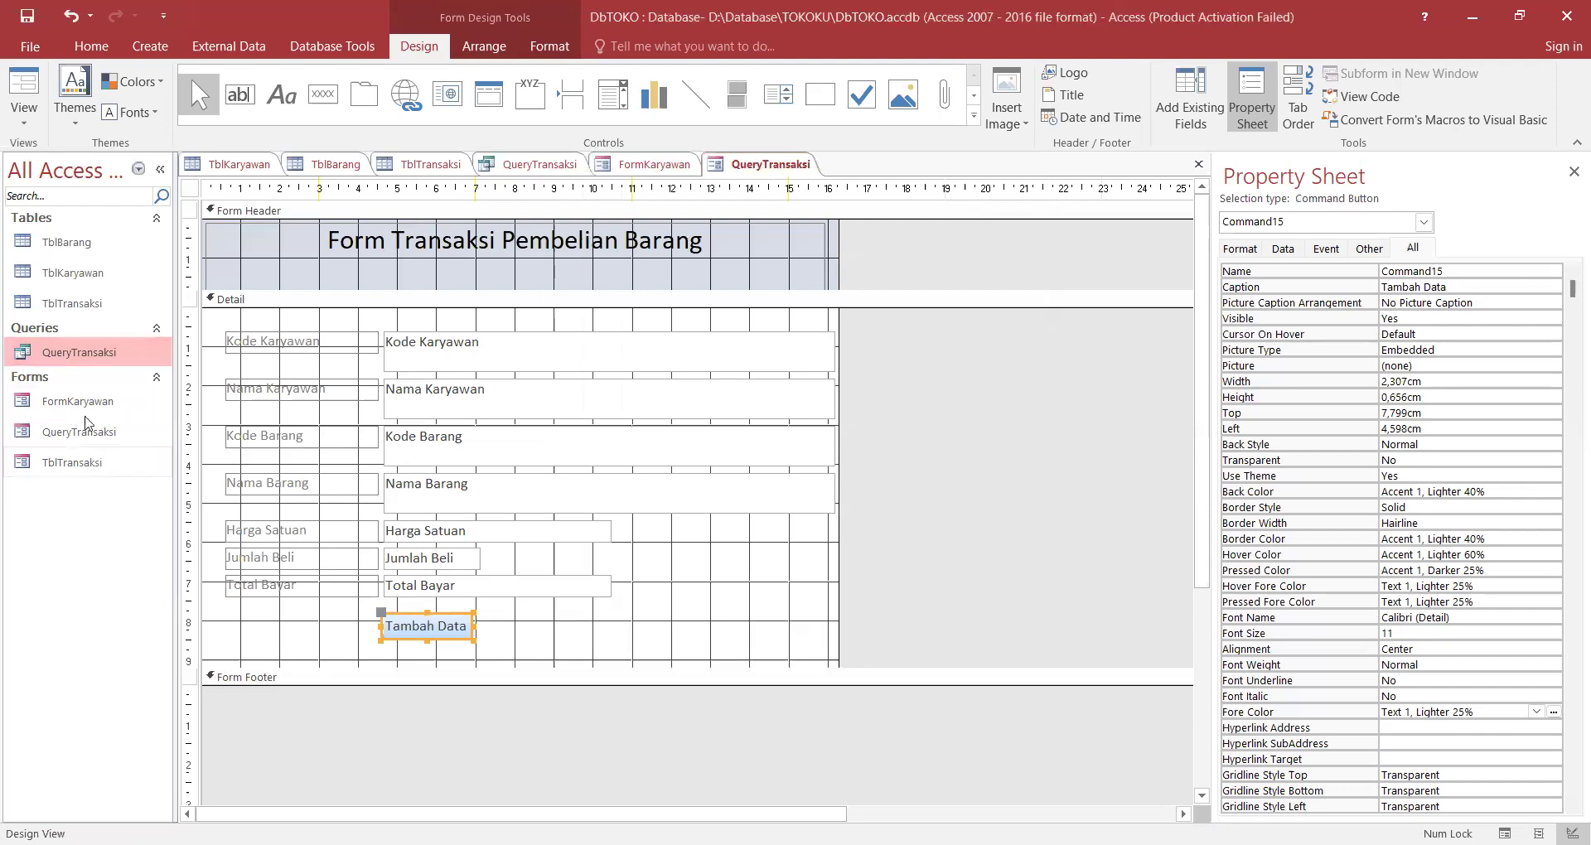
Open the QueryTransaksi form for data entry, advance to a new blank record and enter K03 as Kode Karyawan.
click(83, 406)
double_click(83, 432)
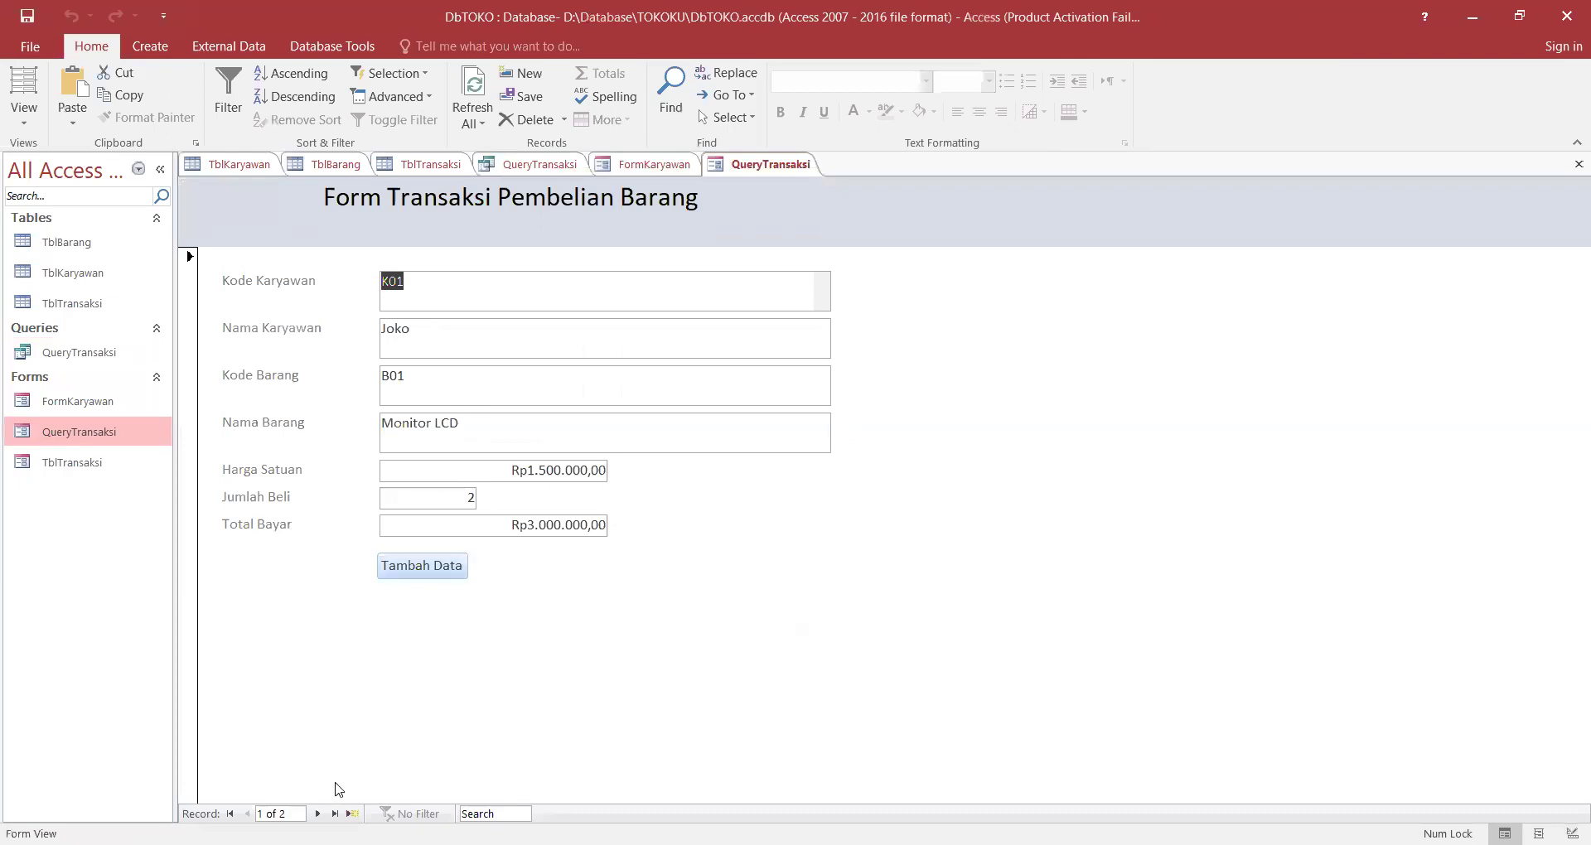
click(317, 813)
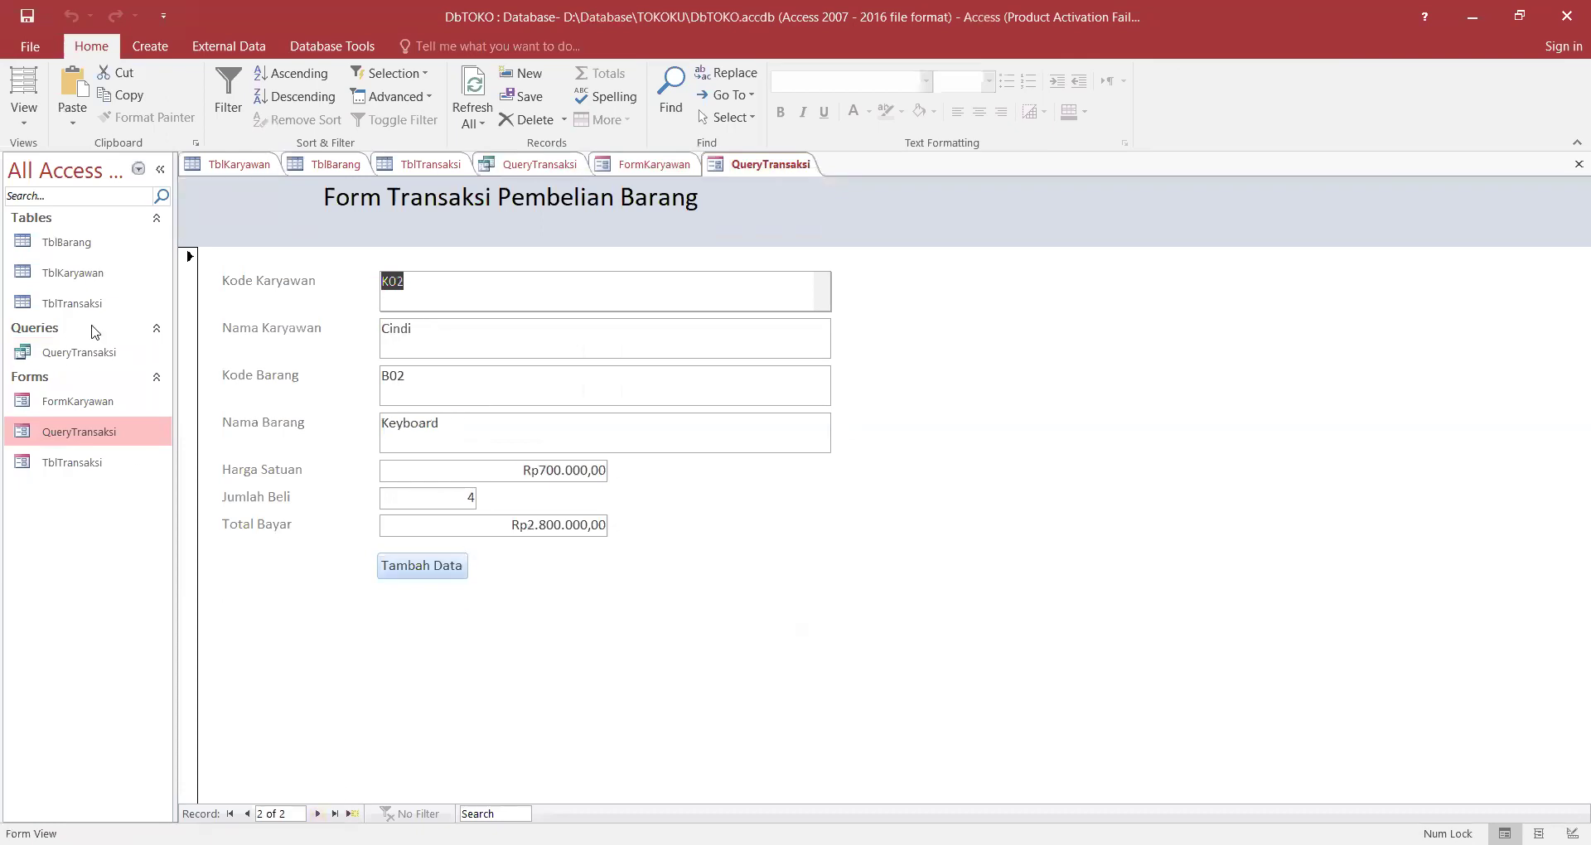
click(317, 814)
text(K)
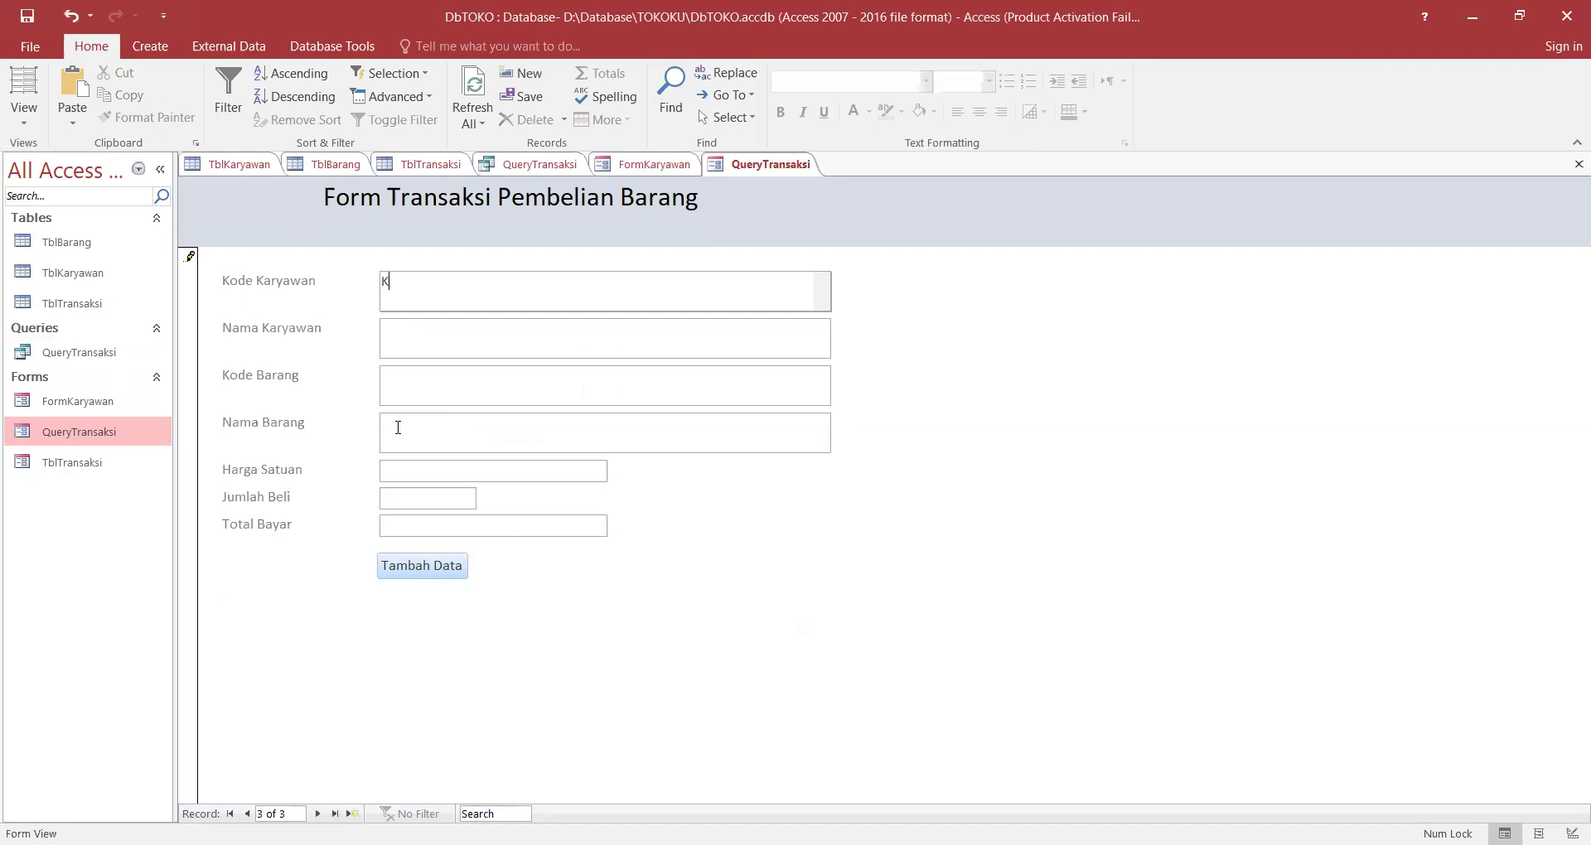
text(03)
key(Tab)
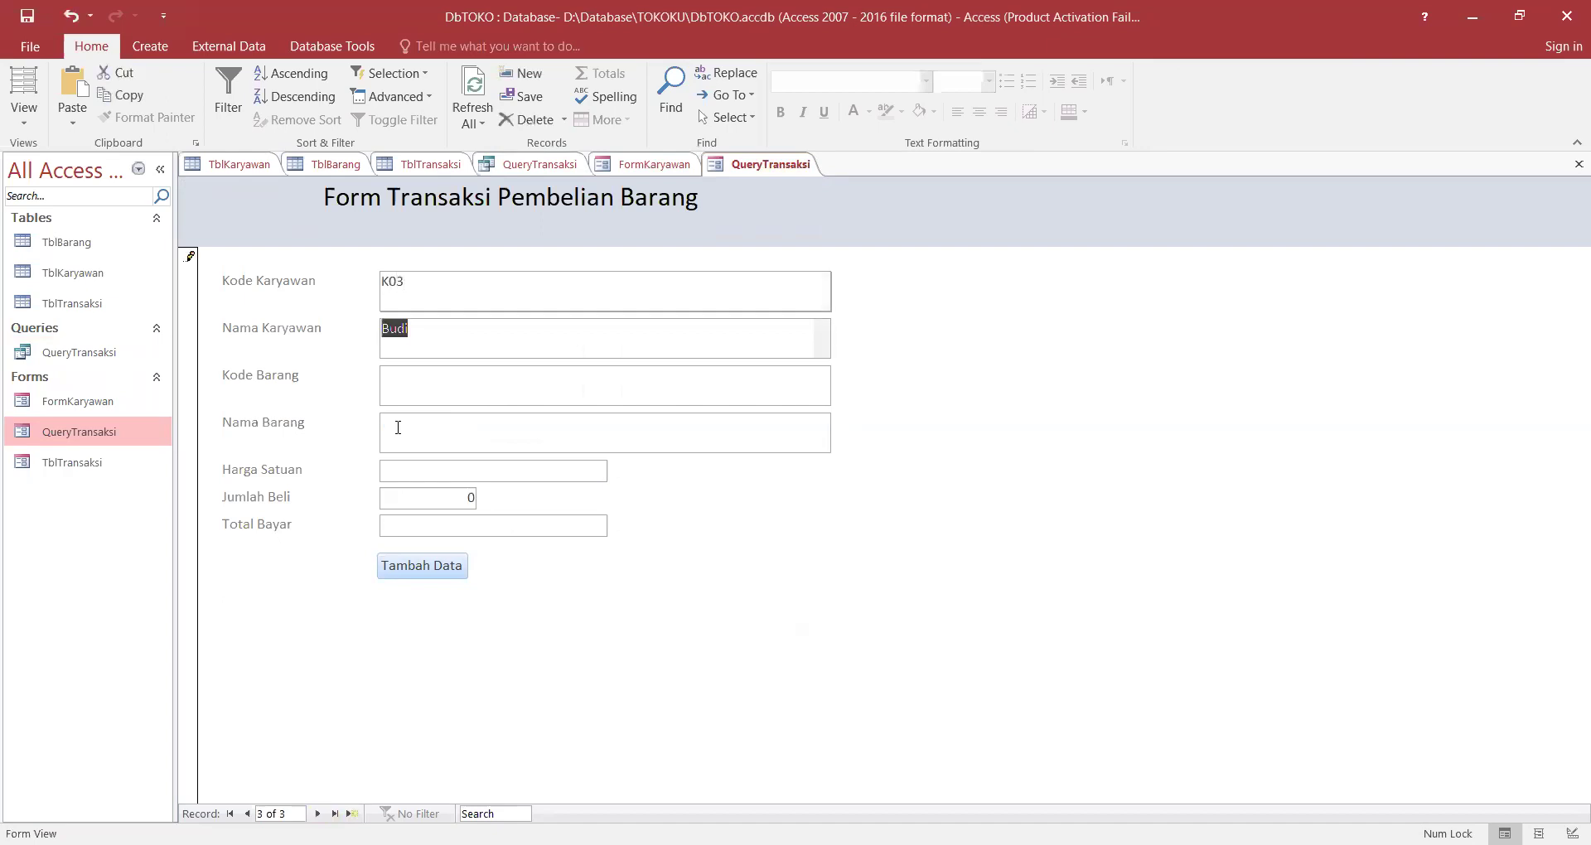
Enter B02 as Kode Barang and 5 as Jumlah Beli, then use Tambah Data to go to another blank record.
key(Tab)
text(B02)
key(Tab)
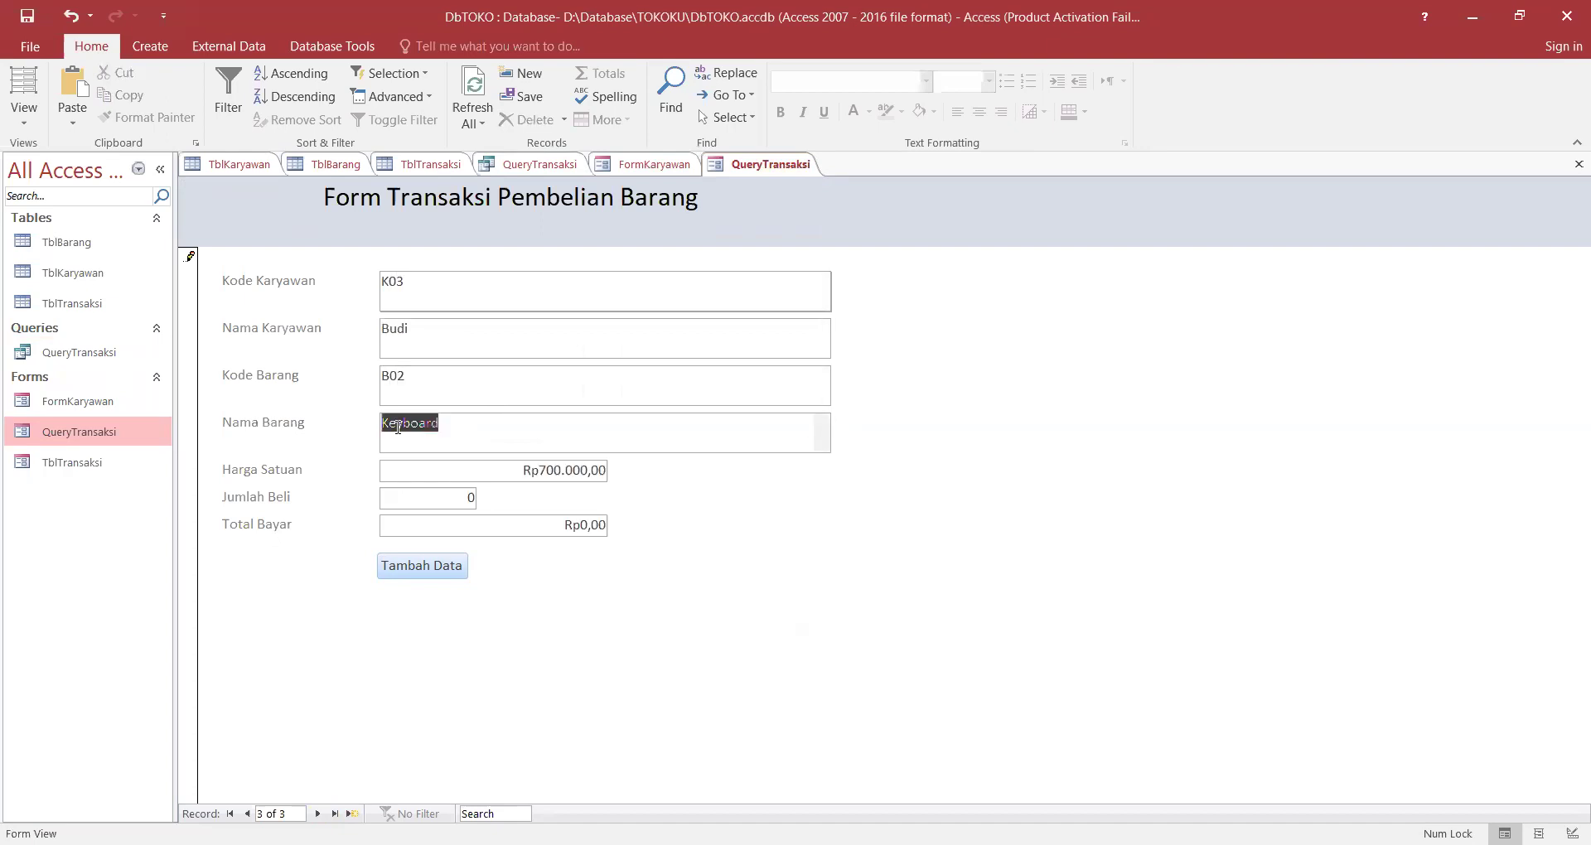
key(Tab)
key(Tab)
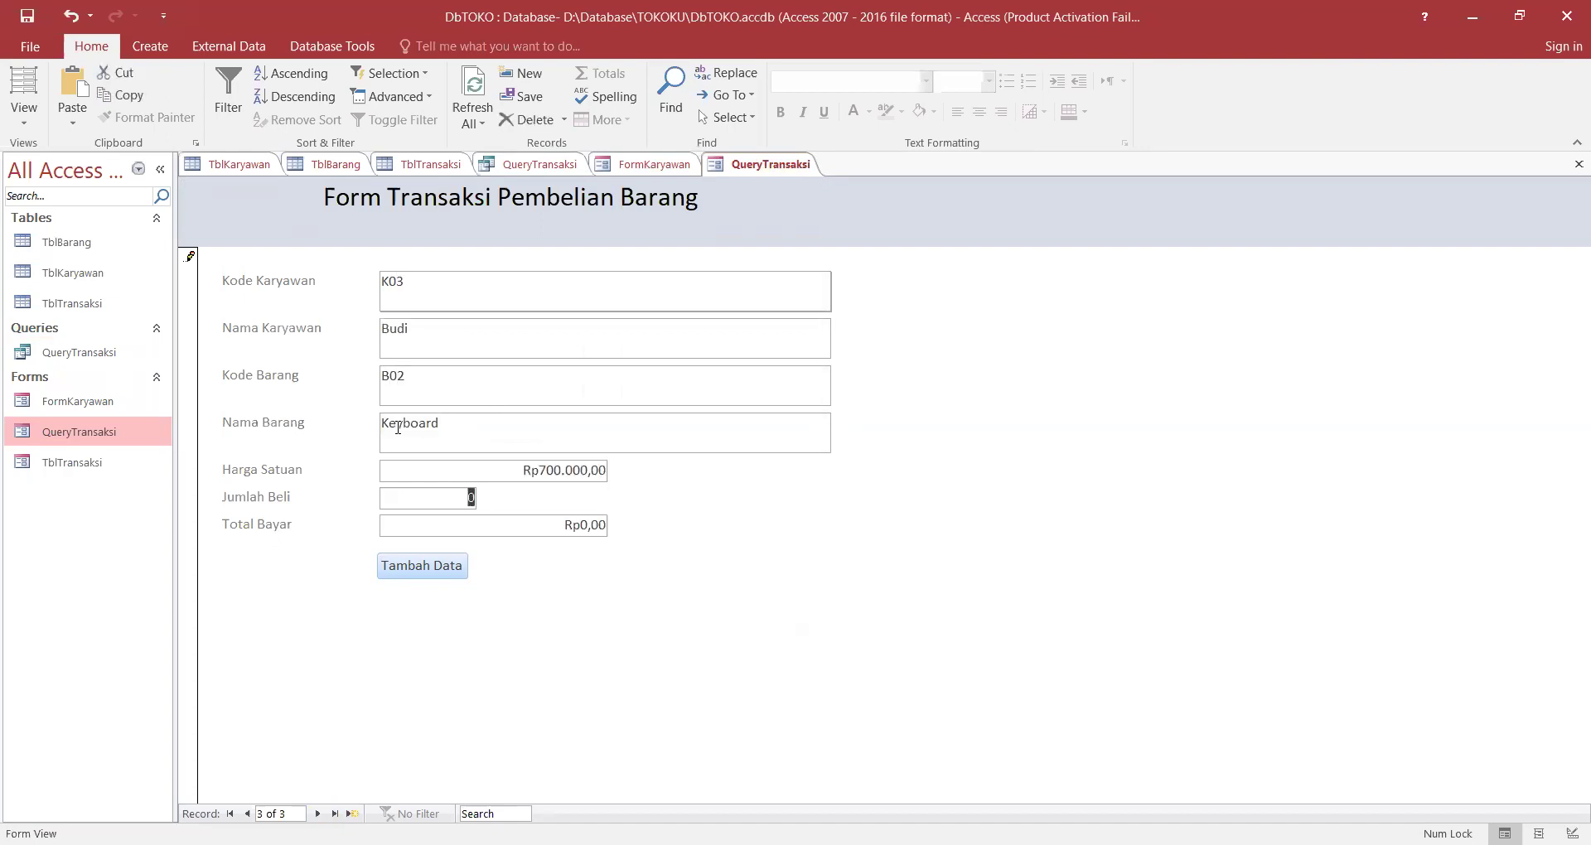
text(5)
click(440, 566)
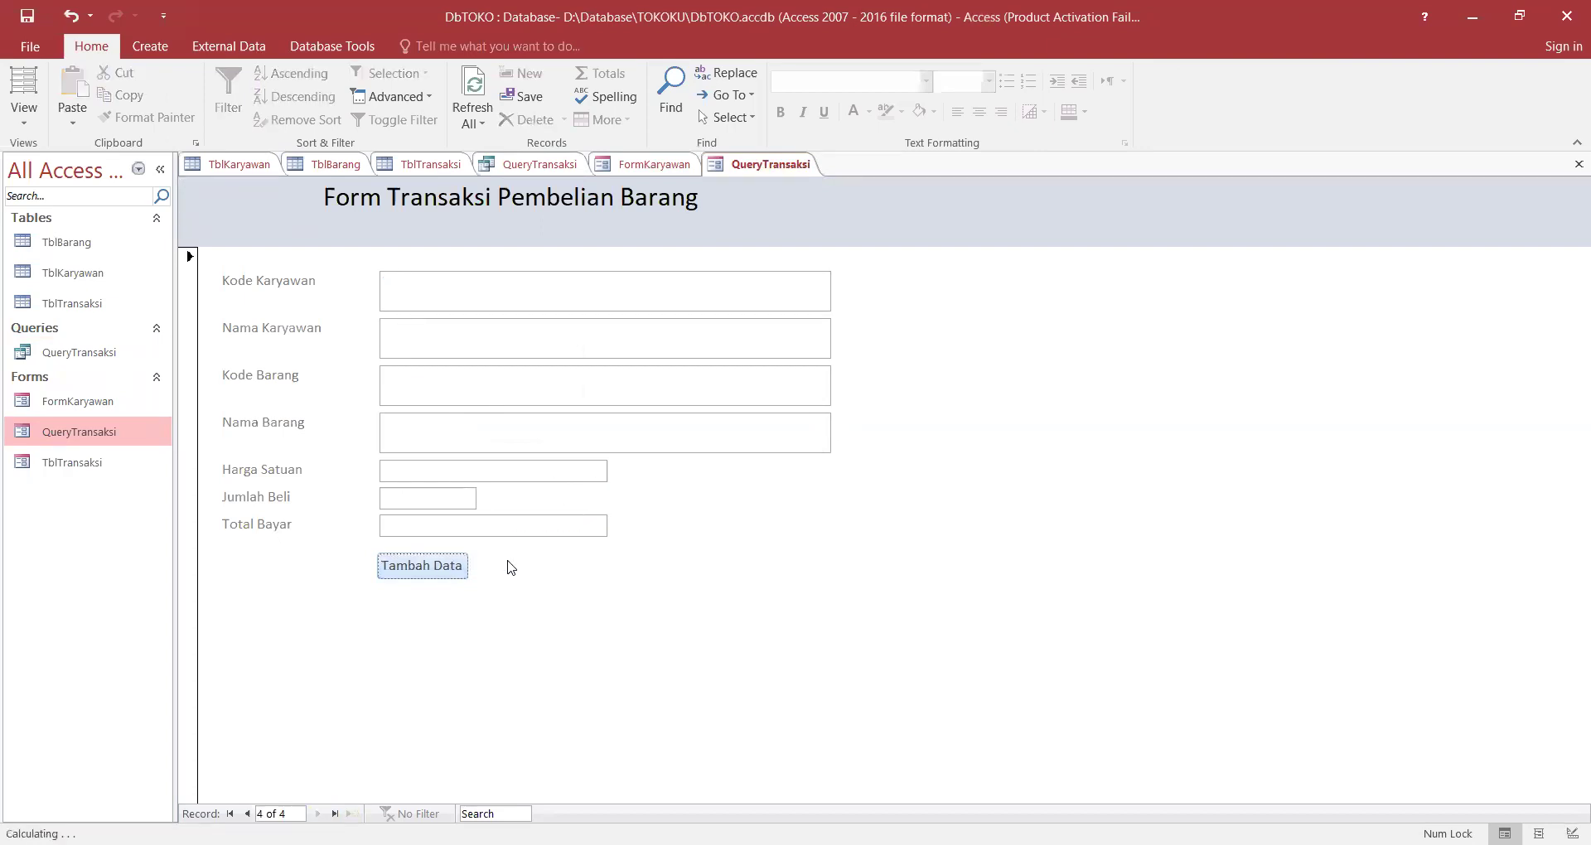
Open the QueryTransaksi query with refreshed data and check the row for the K03 transaction.
double_click(79, 352)
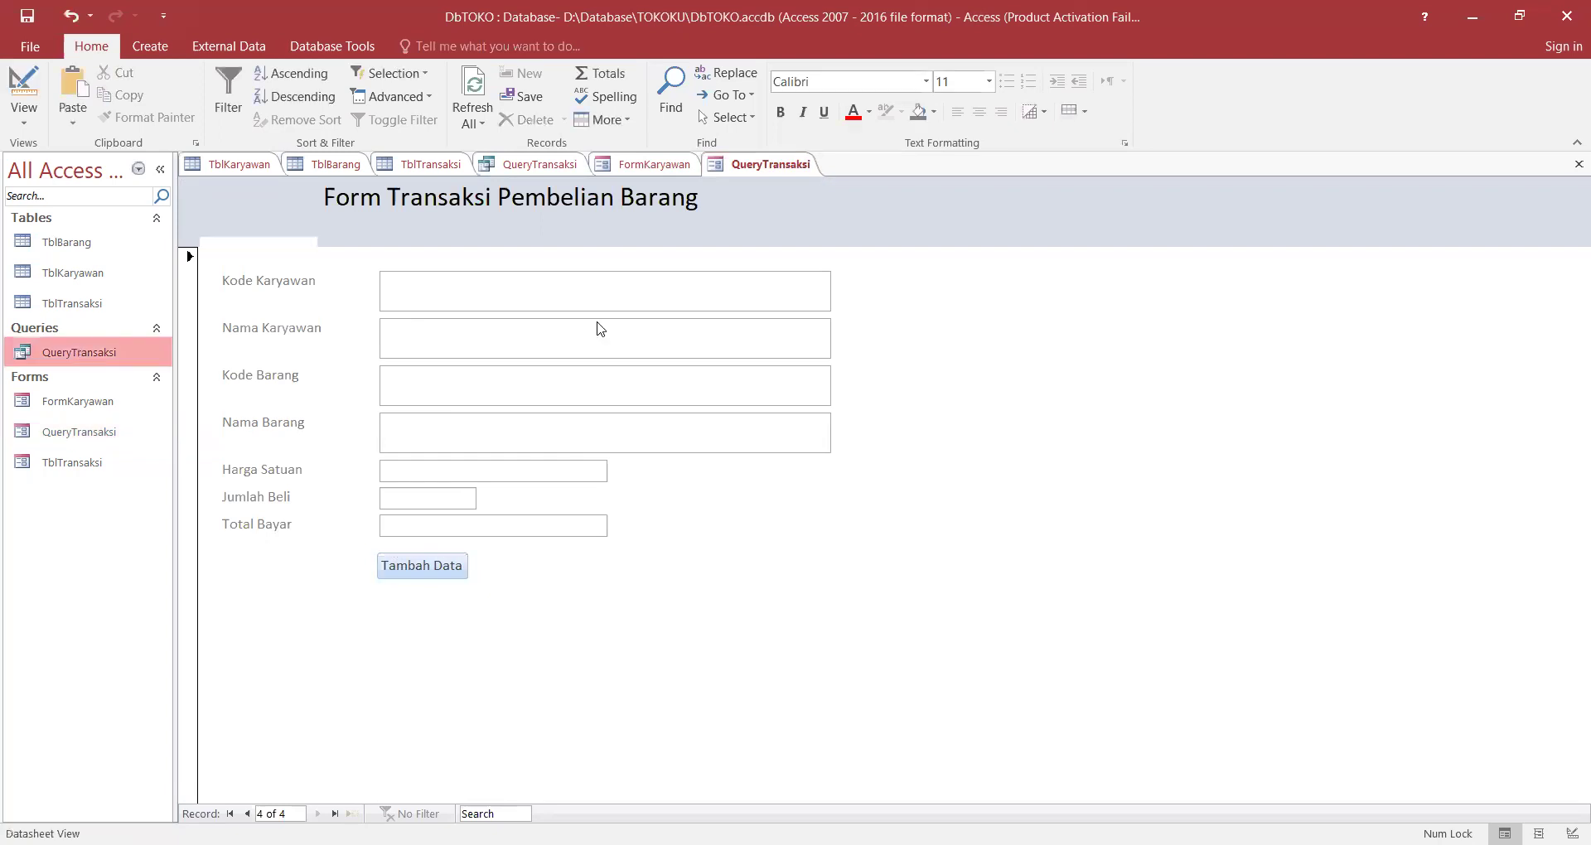
click(466, 116)
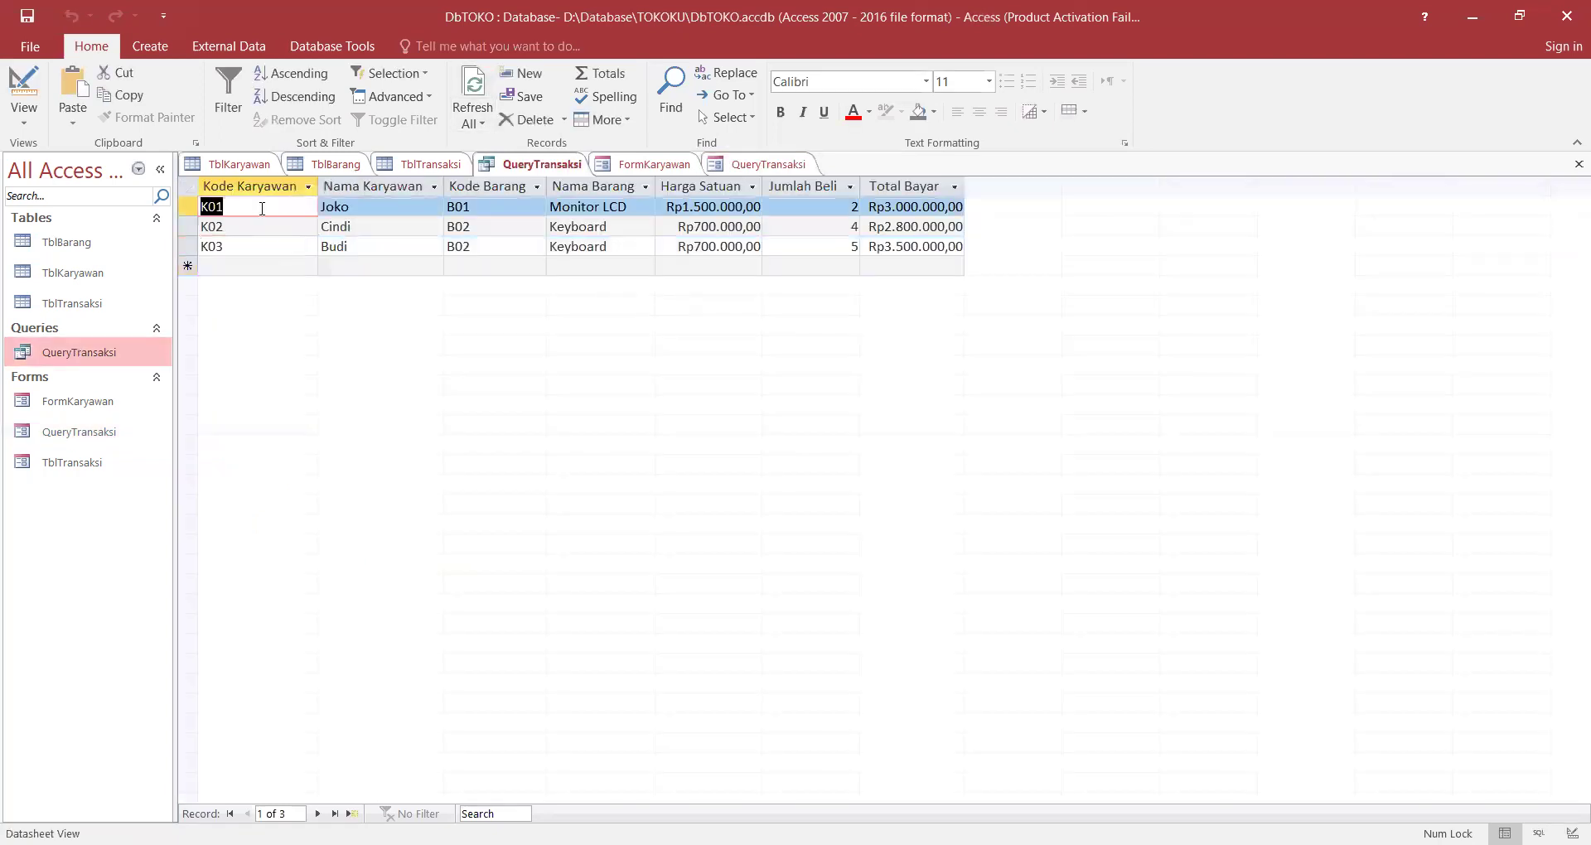
click(248, 246)
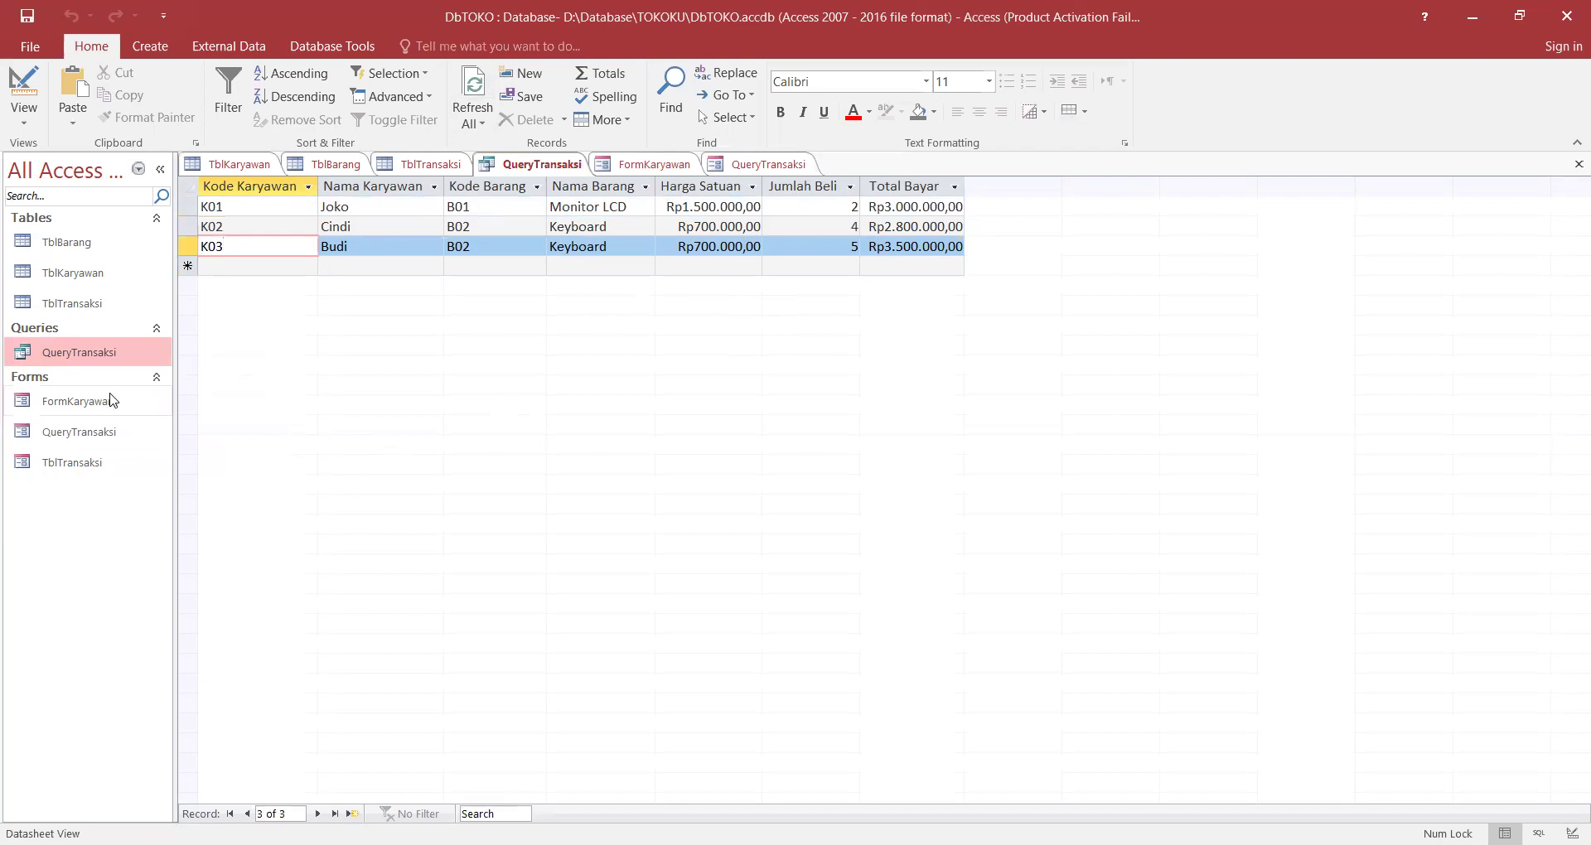
View the QueryTransaksi form again and open FormKaryawan to compare their designs.
click(124, 462)
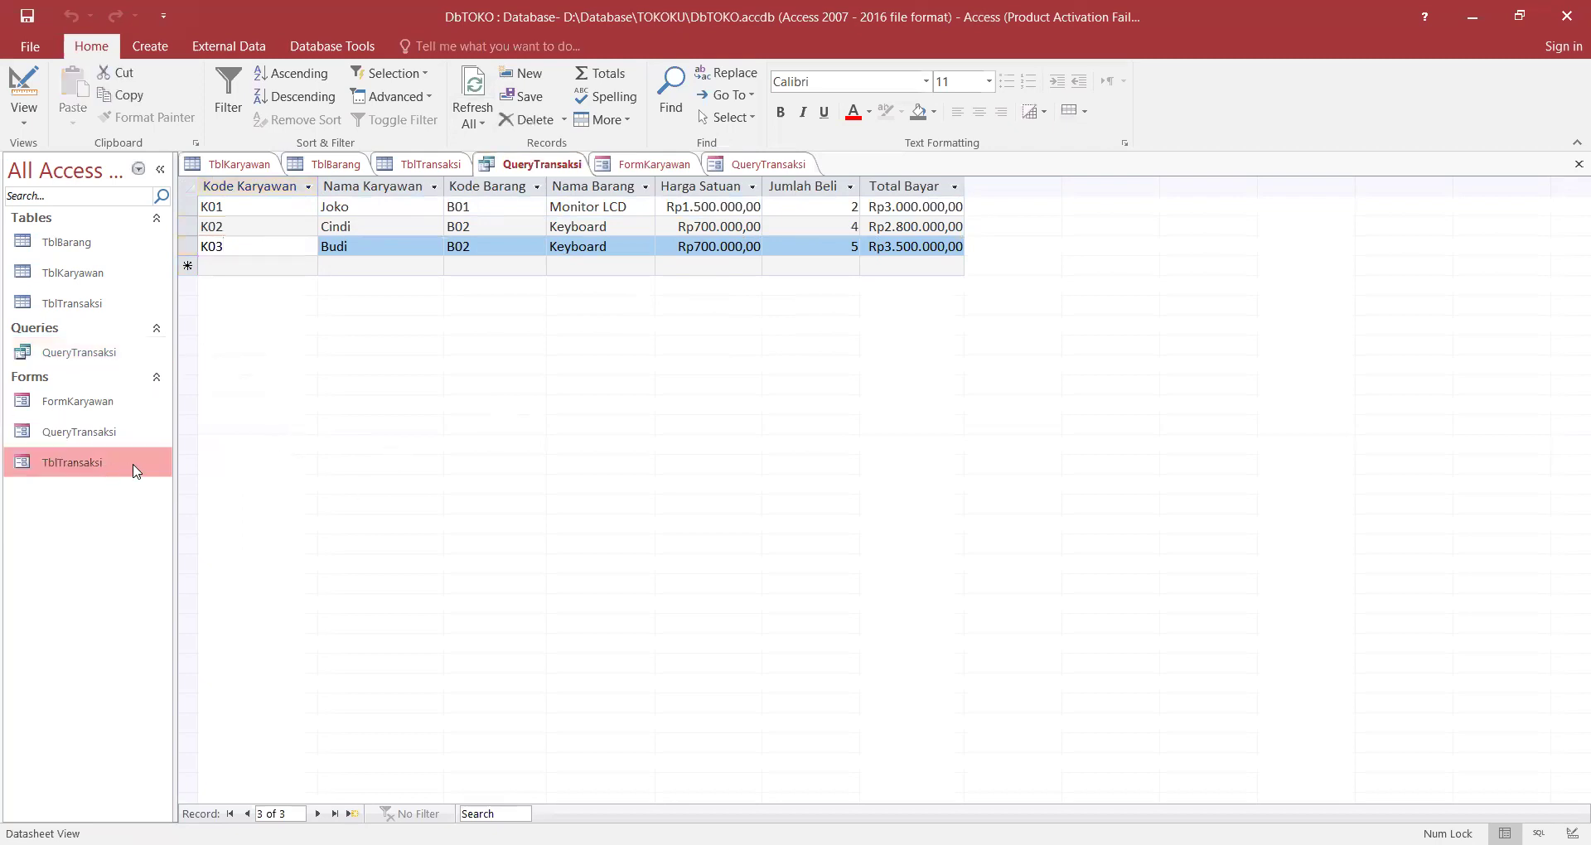
right_click(132, 464)
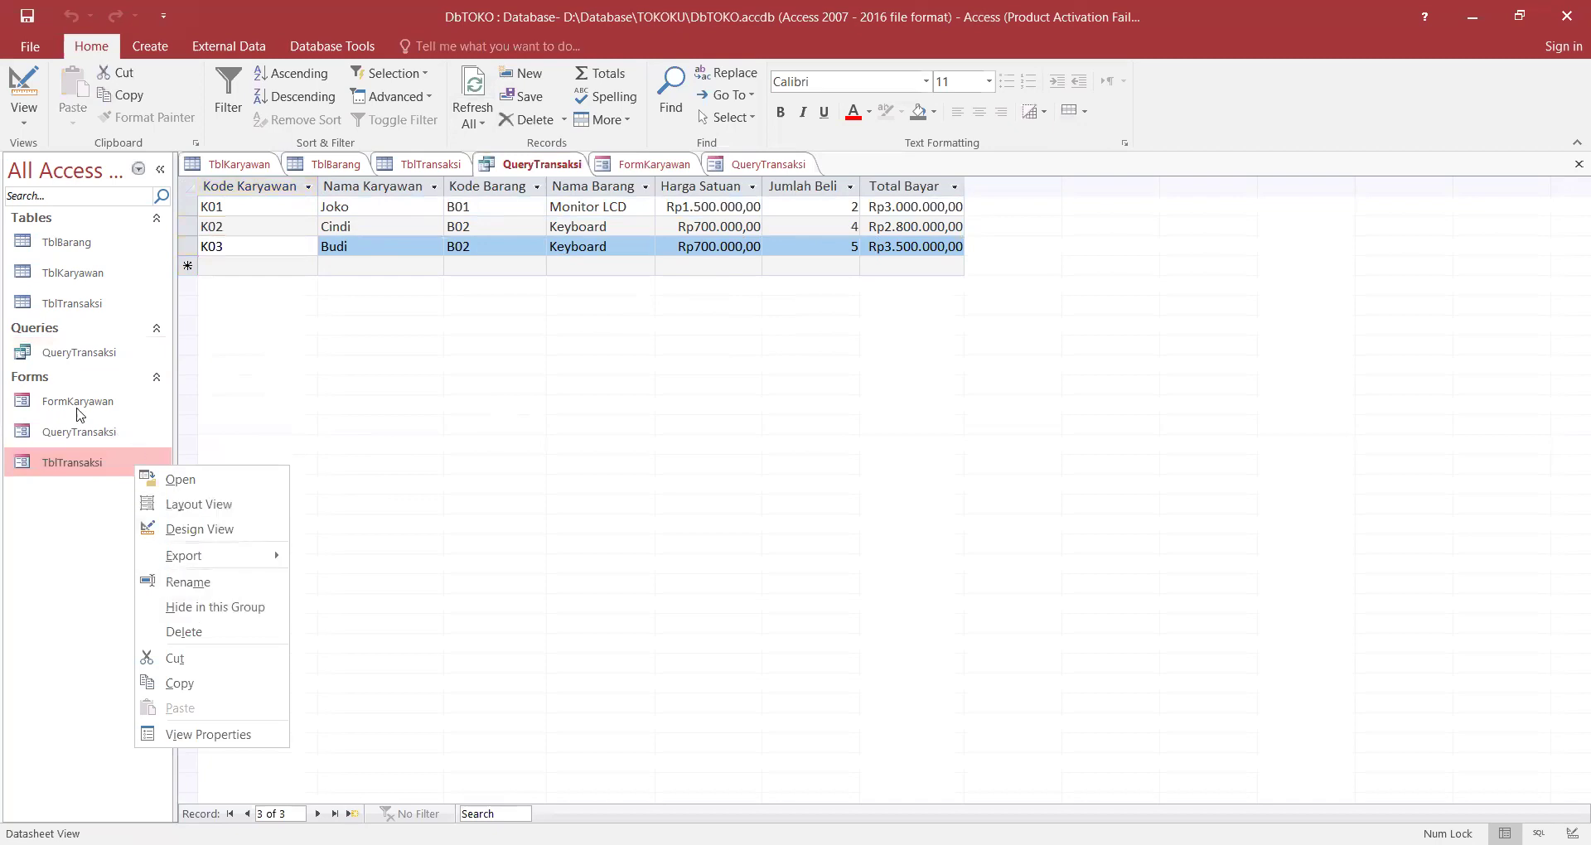
double_click(83, 434)
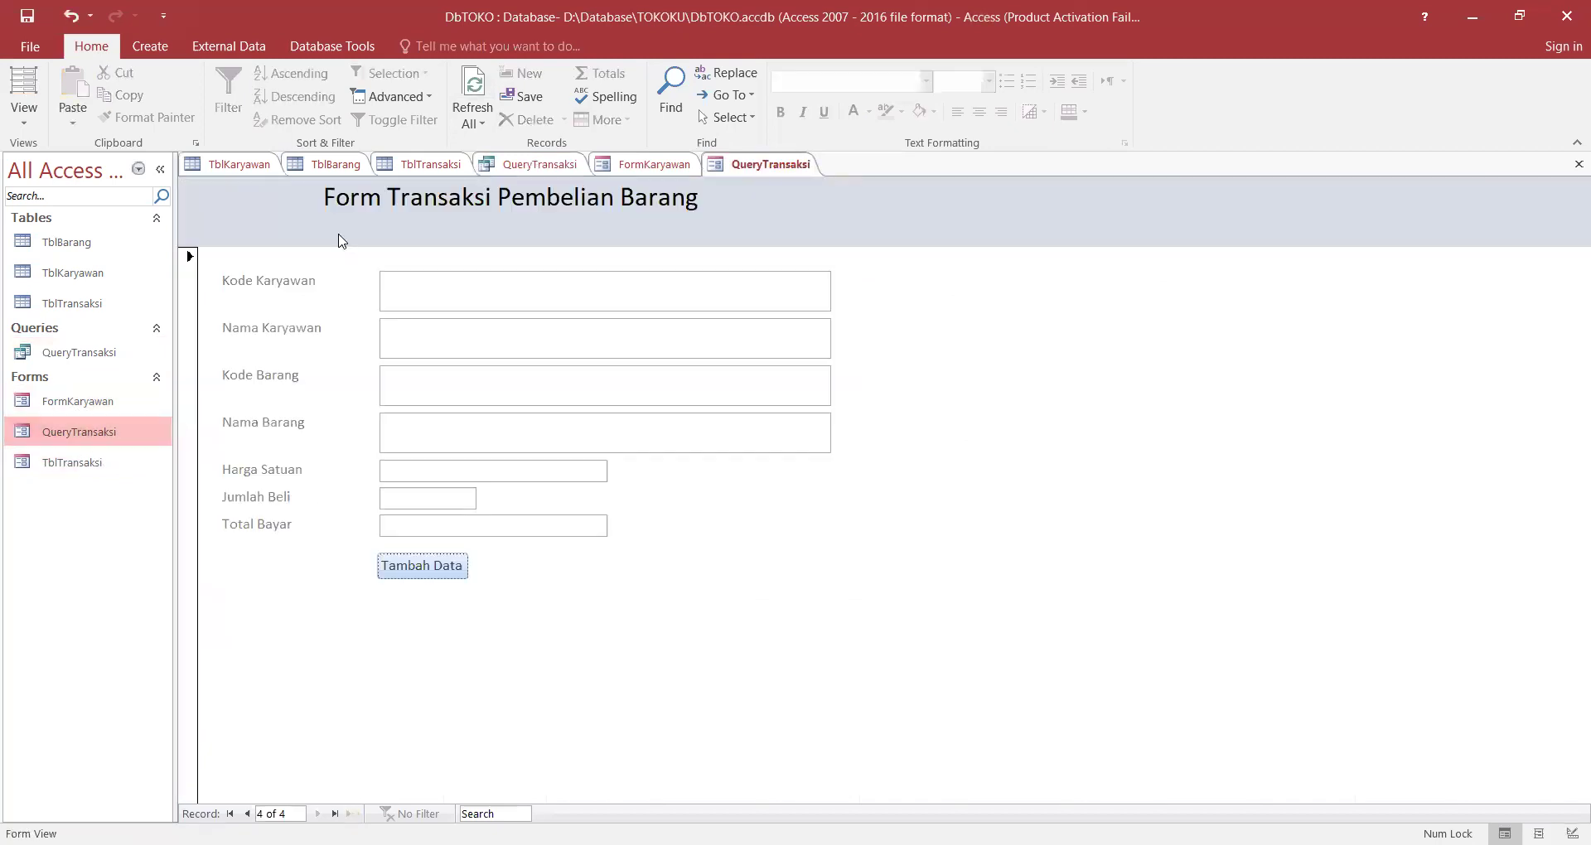
double_click(80, 400)
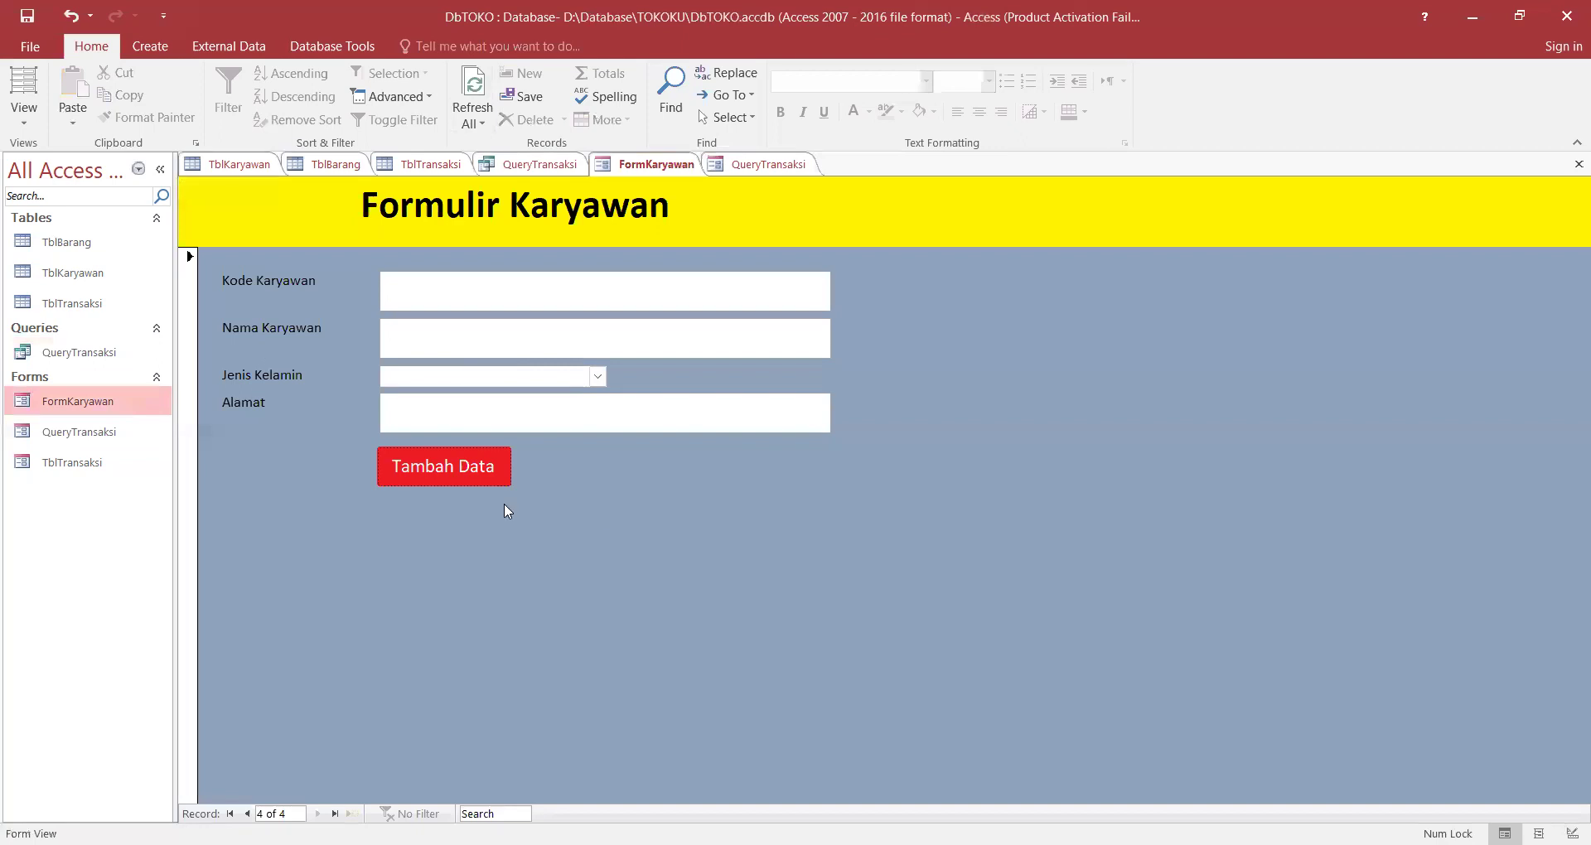